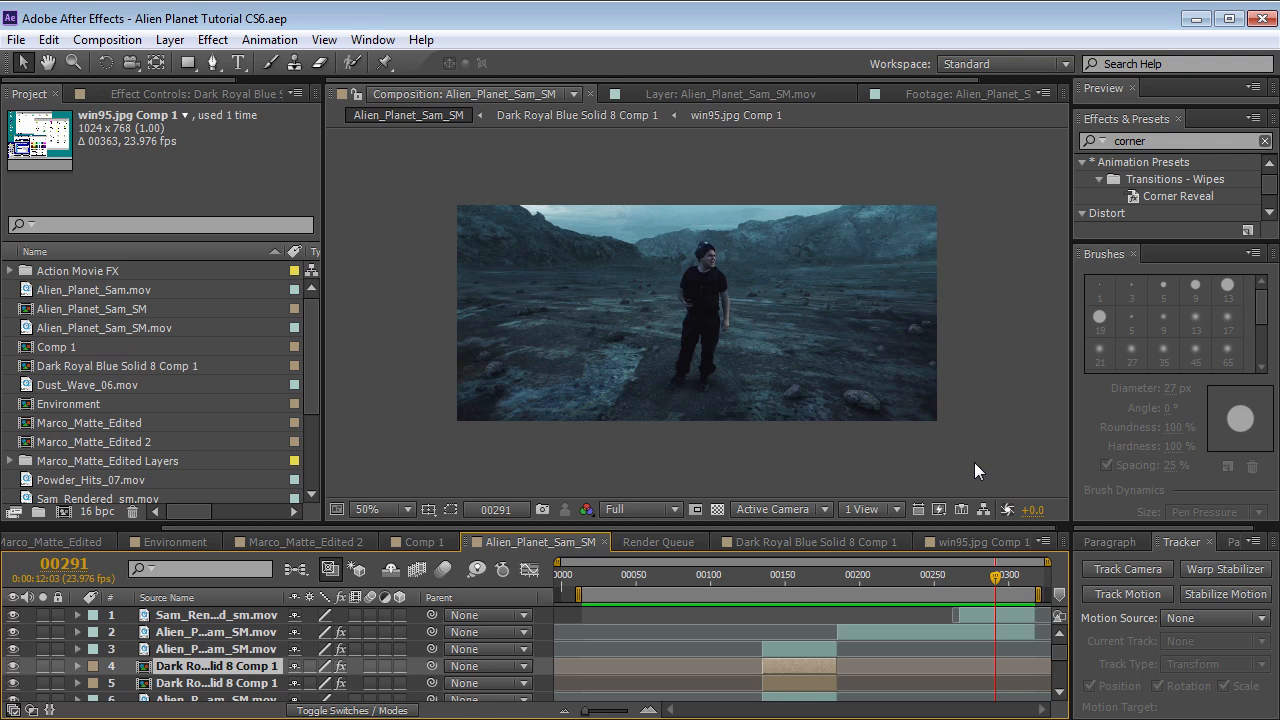
- Preview the finished Alien_Planet_Sam_SM composition and scrub to the masked helmet close-up at frame 119
left_click(974, 462)
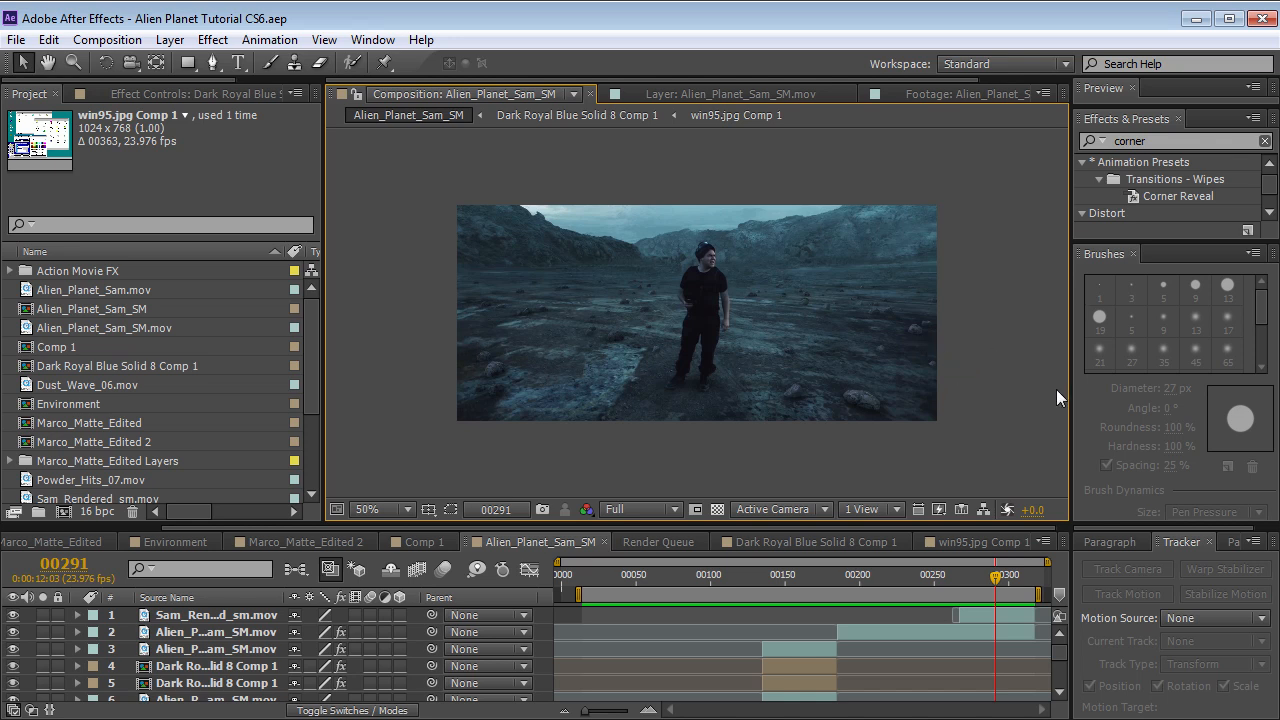
key("KP_0")
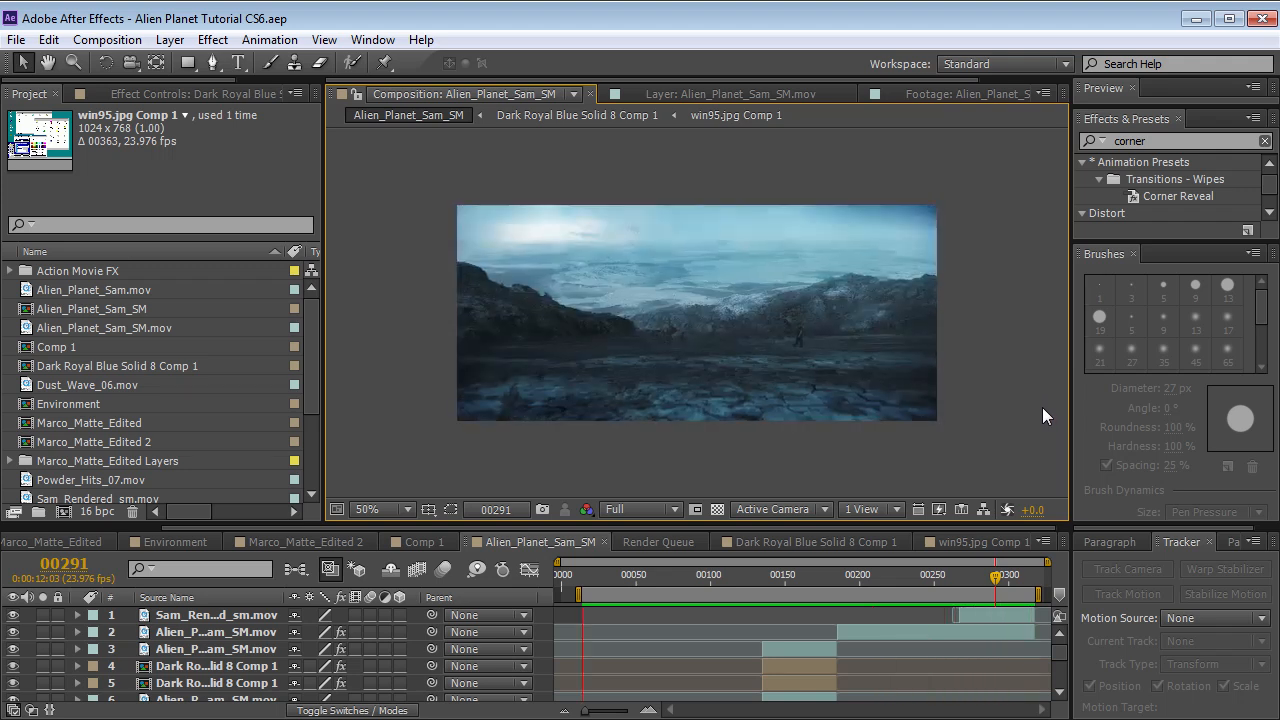
left_click_drag(606, 575, 737, 578)
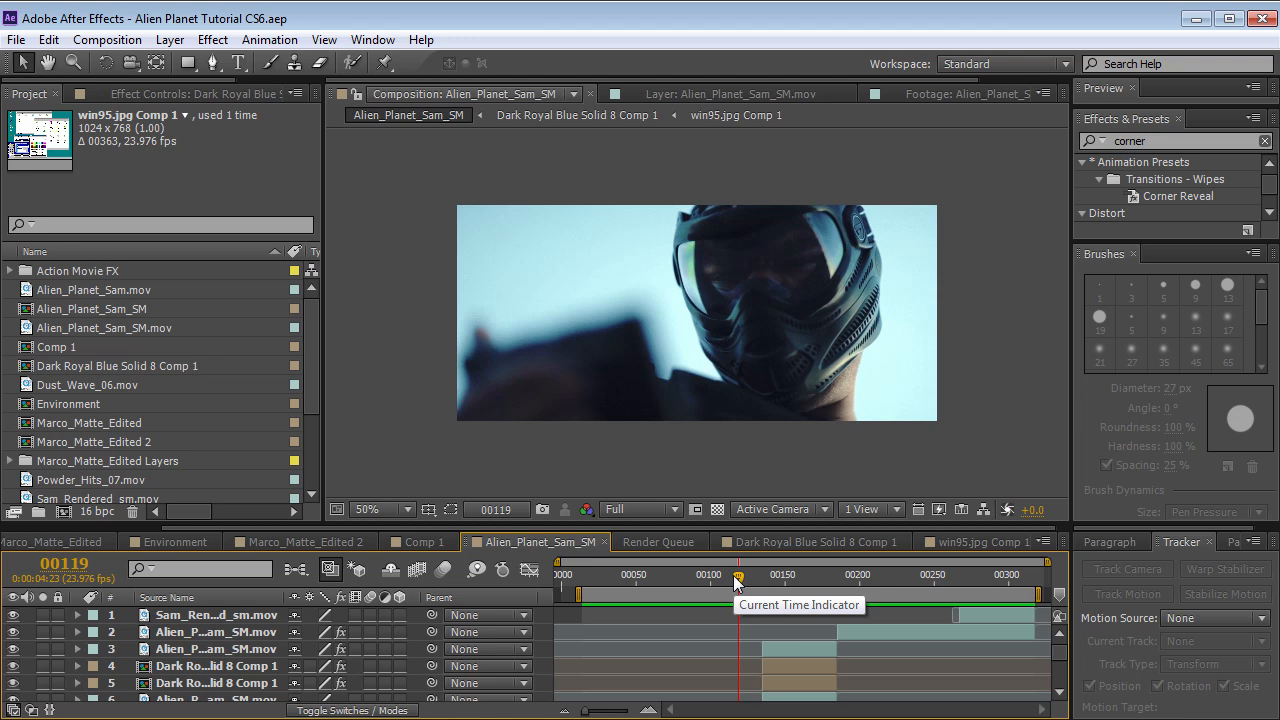
- Inspect the screen replacement on the handheld device up close around frames 153 to 155
left_click_drag(737, 582, 791, 575)
scroll(677, 351, "up", 1)
key("space")
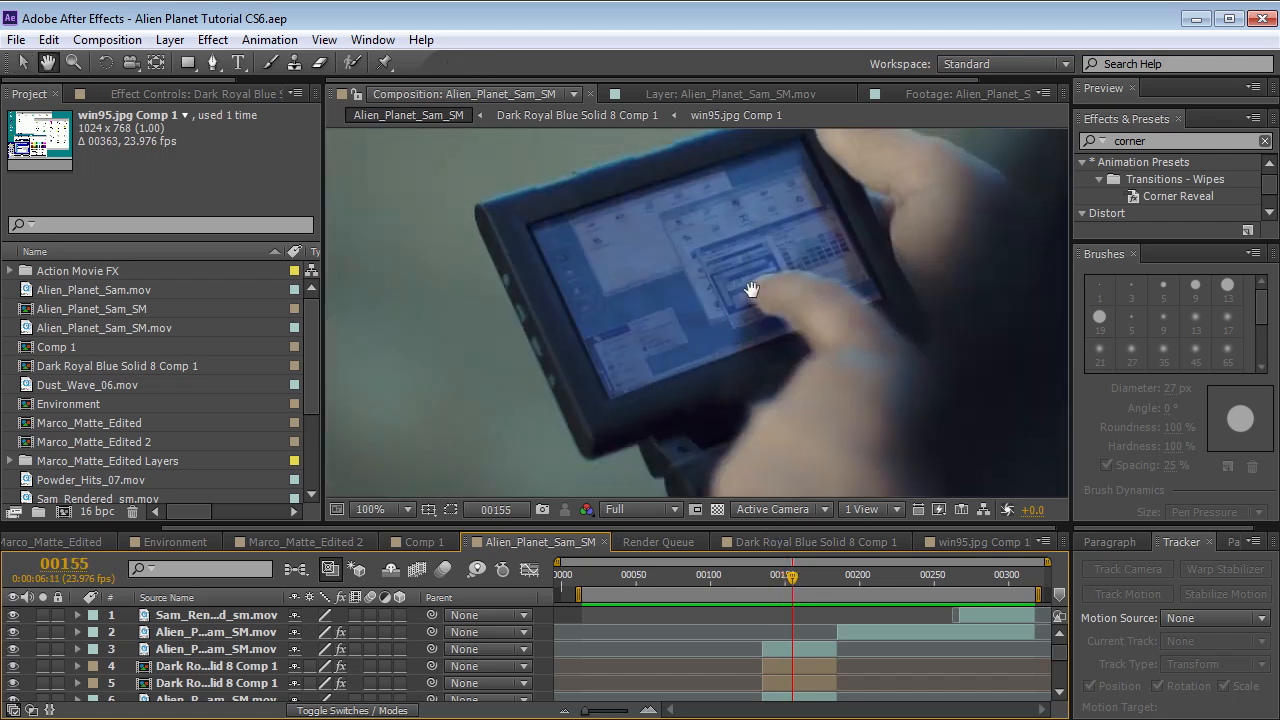
left_click_drag(751, 289, 626, 420)
scroll(626, 420, "up", 1)
left_click_drag(697, 320, 671, 437)
mouse_move(791, 583)
left_mouse_down()
mouse_move(780, 573)
mouse_move(777, 584)
mouse_move(788, 573)
left_mouse_up()
key("space")
scroll(720, 422, "down", 1)
left_click_drag(723, 434, 737, 403)
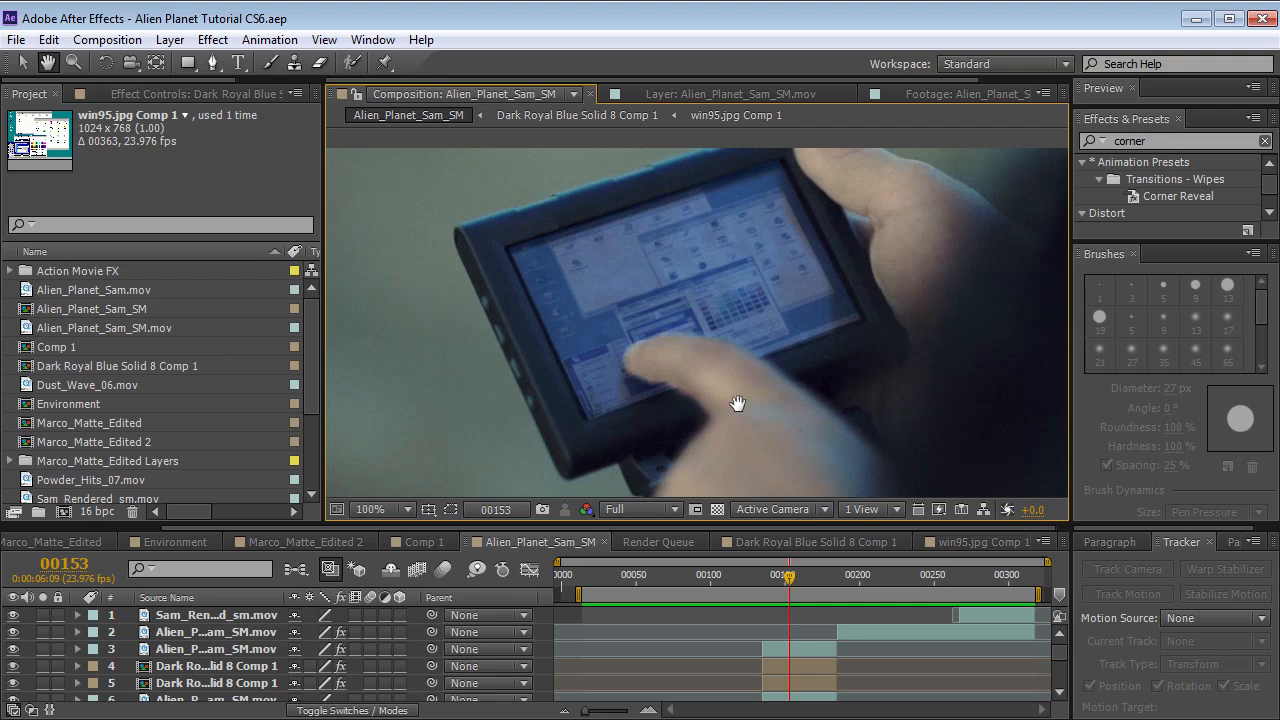
- Inspect the standing man's shot at frame 297 enlarged, with the top rendered layer hidden to expose the original background
left_click_drag(790, 576, 852, 601)
scroll(741, 357, "down", 1)
left_click_drag(961, 578, 1004, 574)
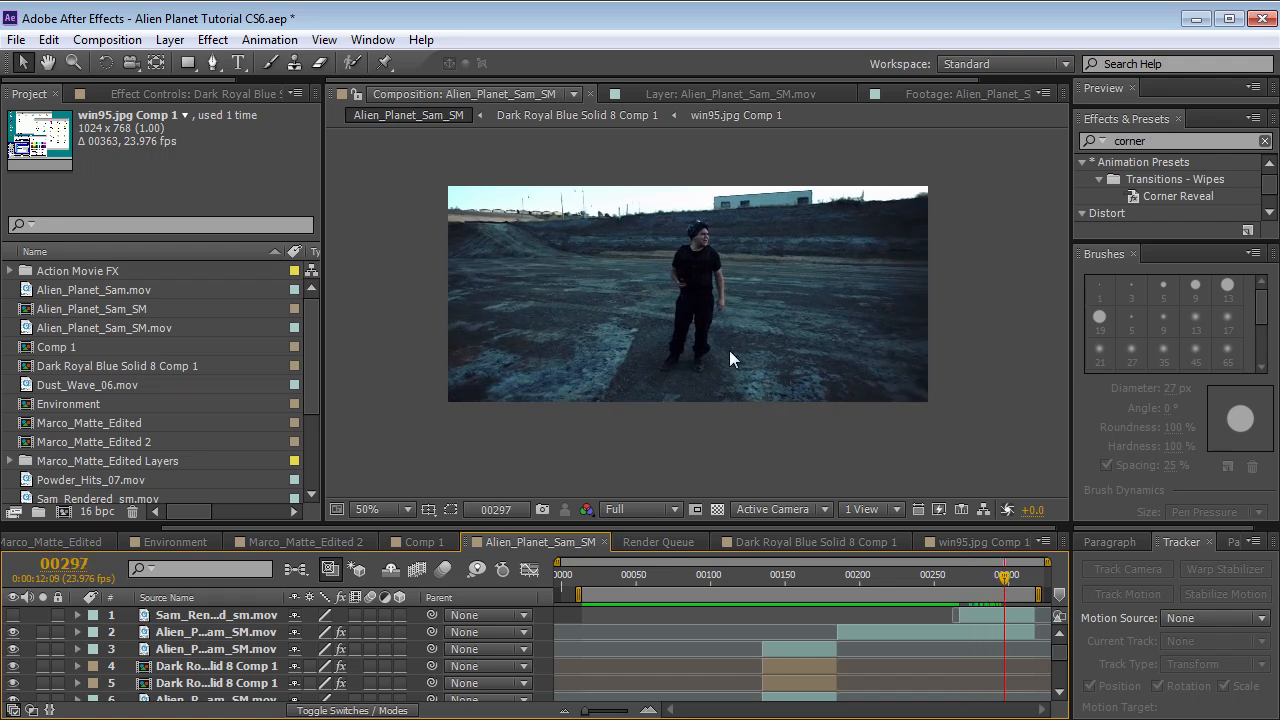
key("slash")
key("grave")
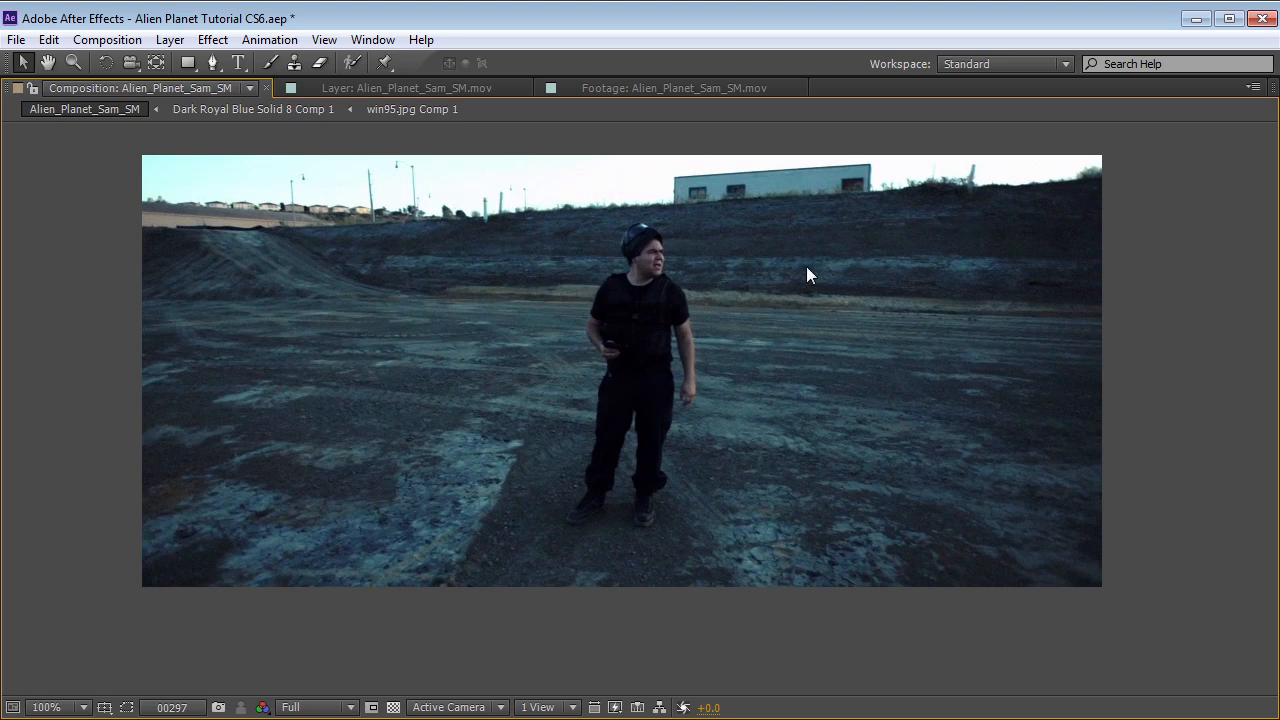
key("grave")
- Compare the shot with the top rendered layer hidden and shown, and examine the alien landscape enlarged at frame 282
key("comma")
left_click_drag(845, 298, 845, 310)
left_click_drag(1003, 578, 981, 579)
left_click(12, 616)
left_click(12, 616)
key("period")
key("grave")
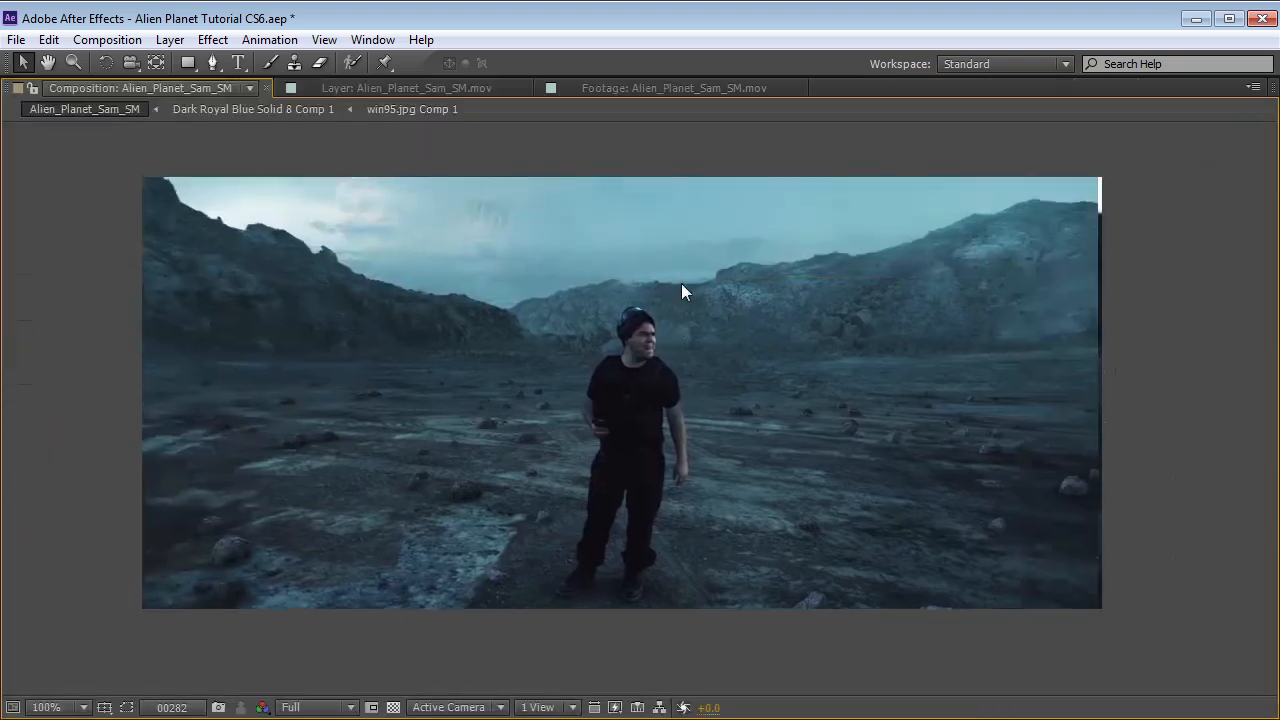
left_click_drag(816, 467, 792, 419)
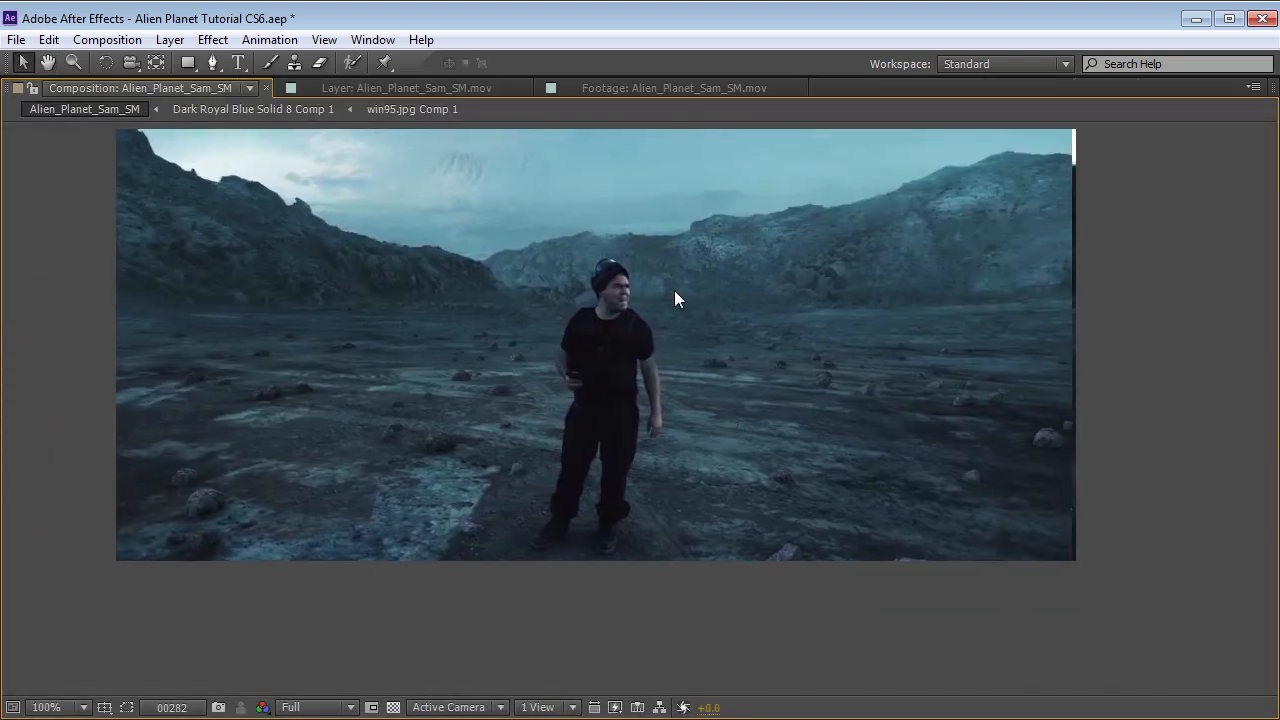
key("grave")
key("comma")
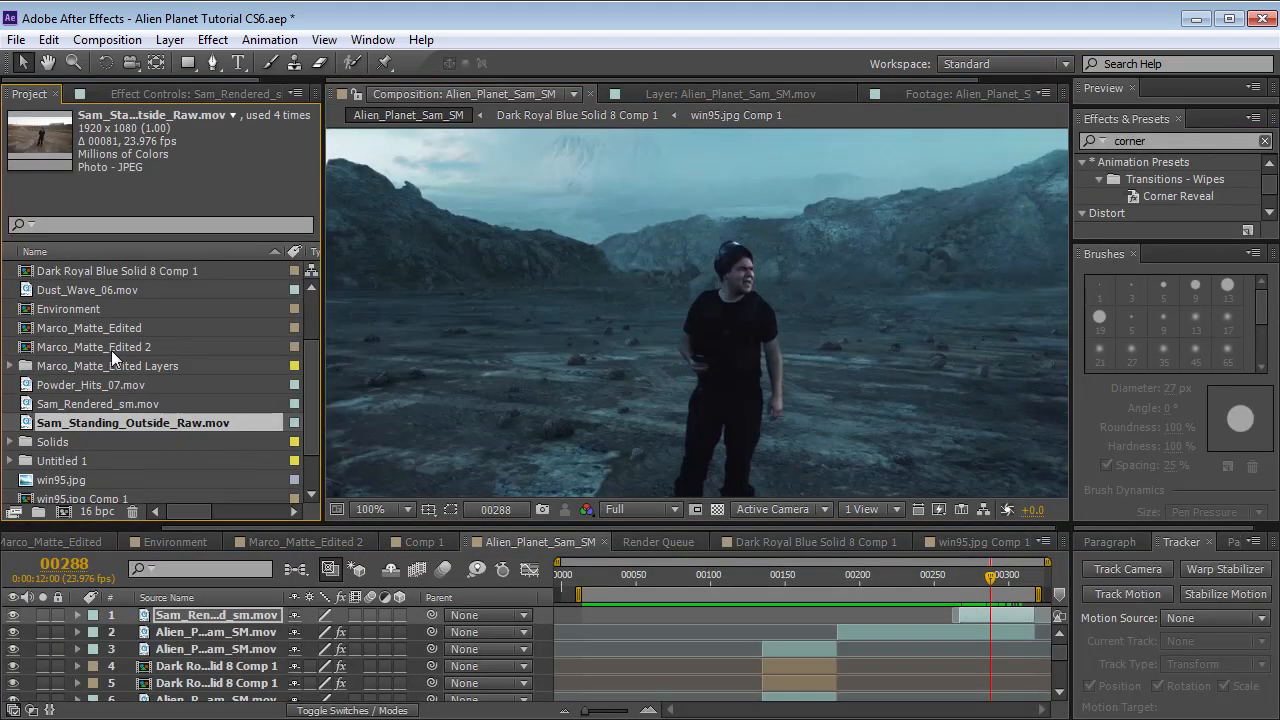
- Review the Sam_Standing_Outside_Raw.mov footage and create a new composition from it, scrubbing through the shot
double_click(65, 428)
left_click_drag(408, 465, 670, 466)
left_click_drag(100, 423, 64, 511)
left_click_drag(598, 578, 758, 591)
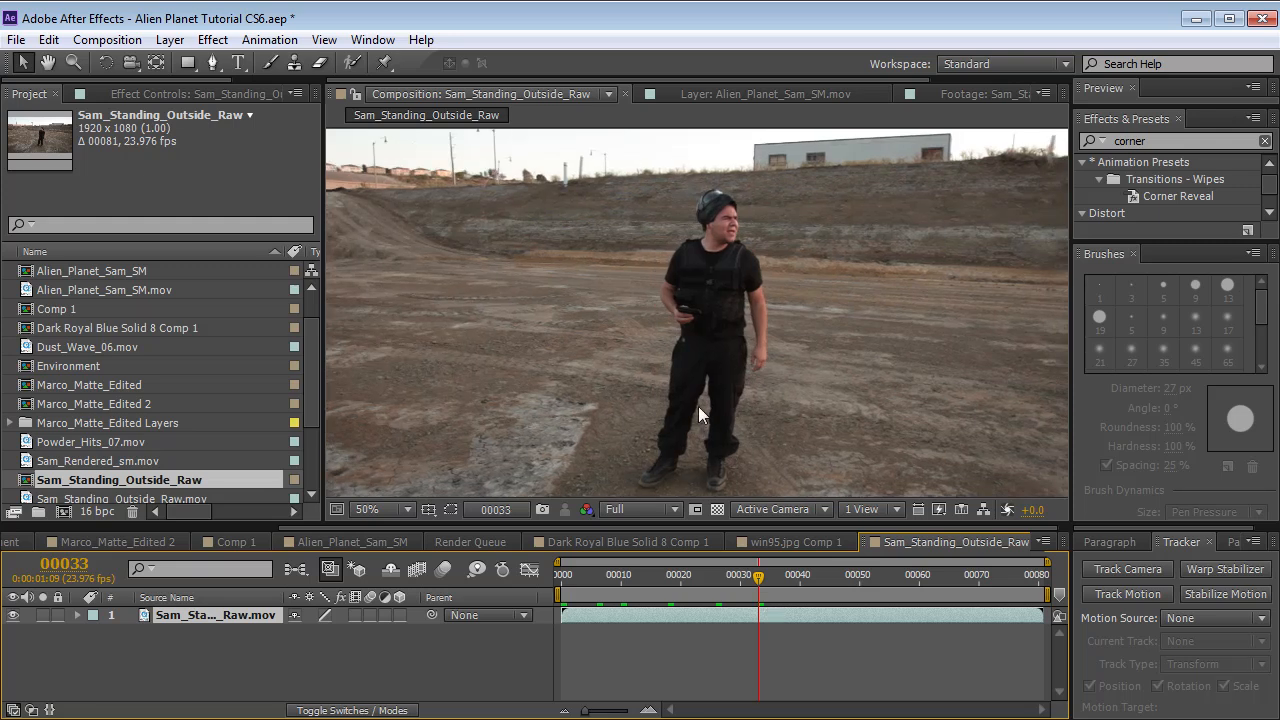
key("comma")
key("comma")
- Apply The Foundry's CameraTracker (1.0) effect to the Sam_Standing_Outside_Raw.mov layer
left_click(670, 348)
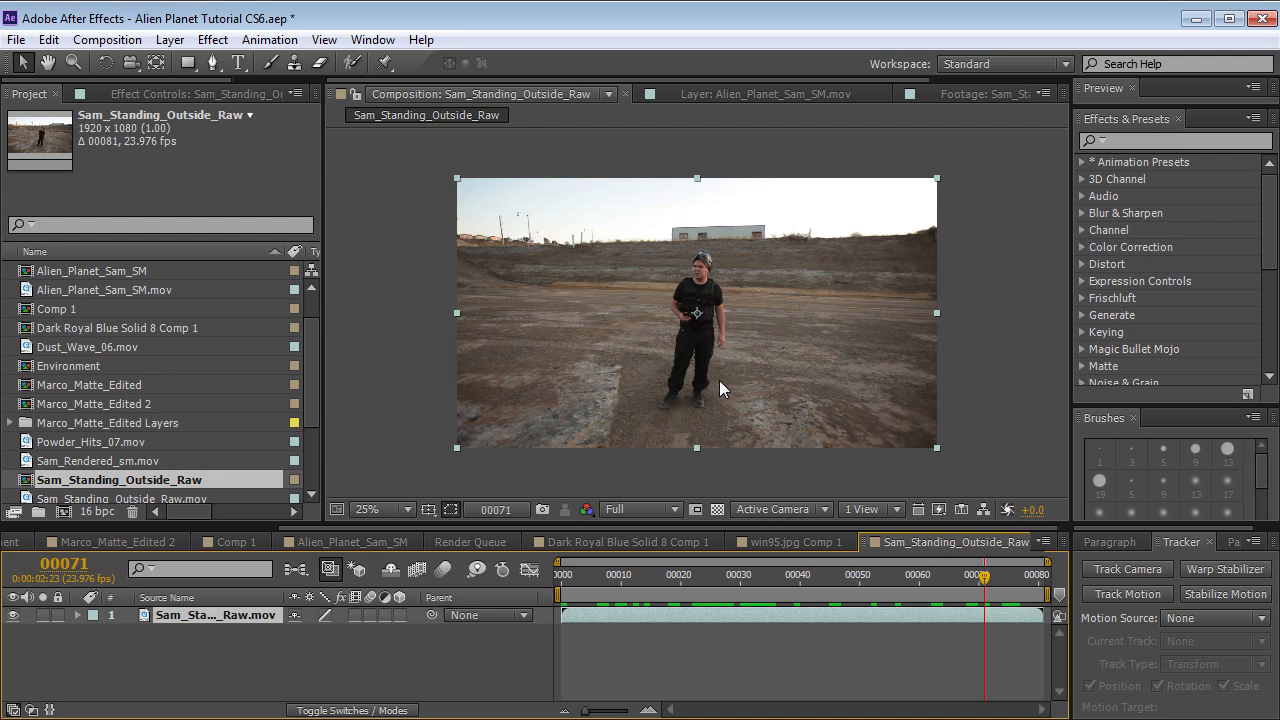
left_click(1138, 141)
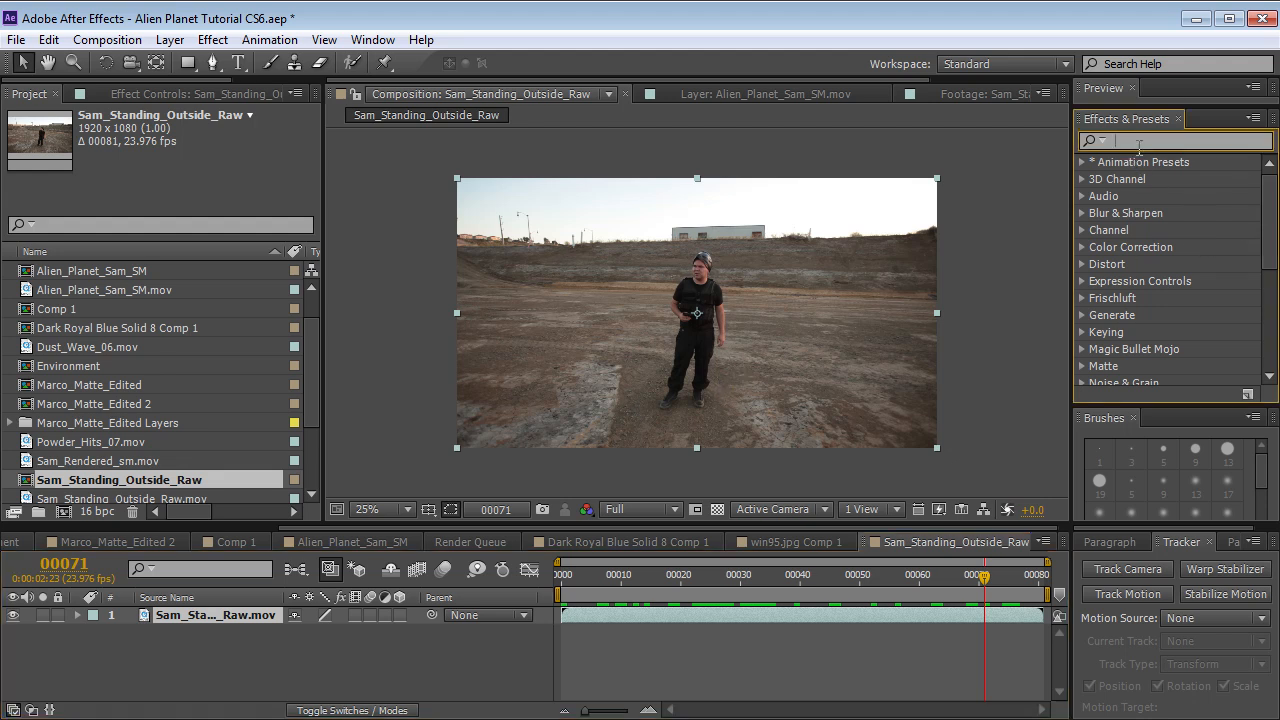
type("camer")
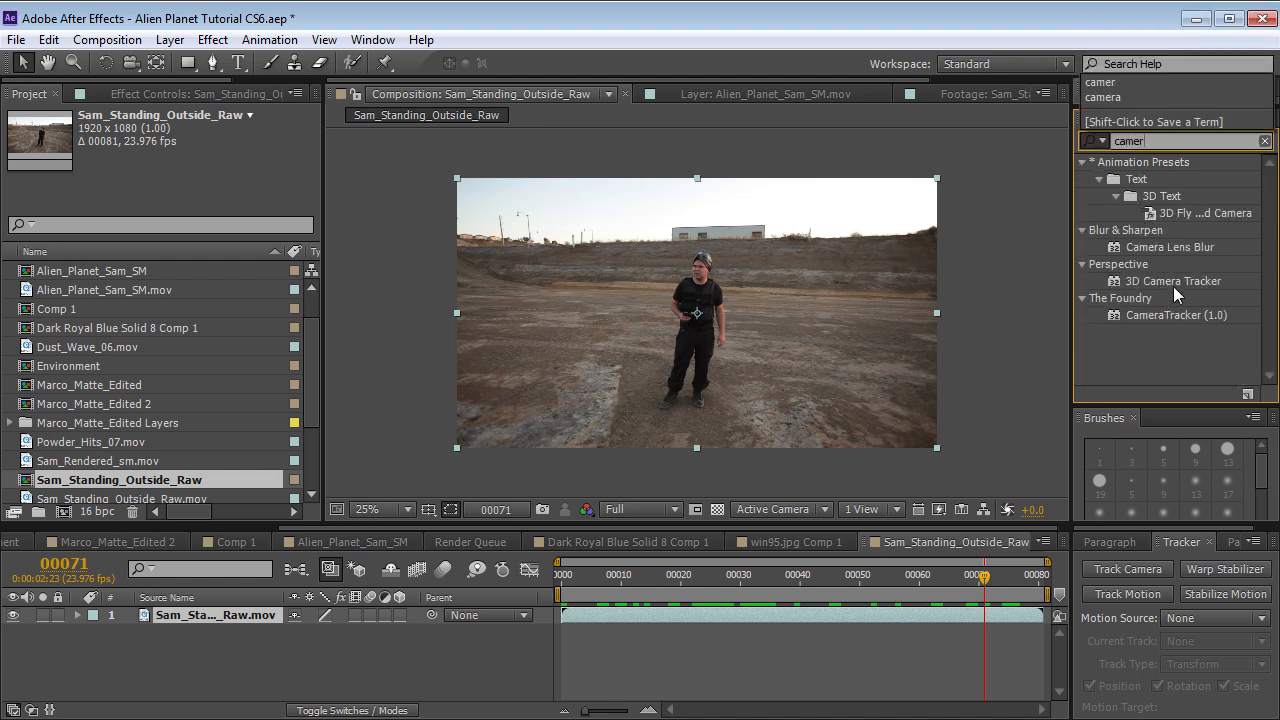
left_click(1157, 317)
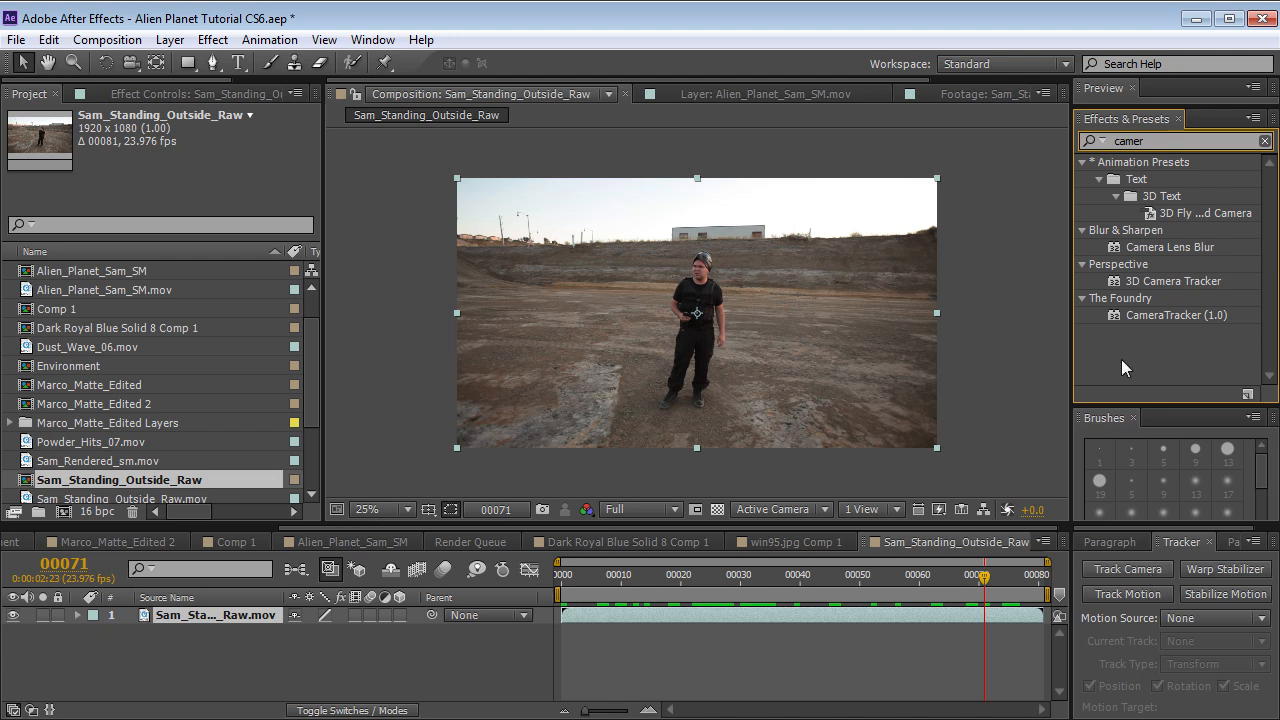
double_click(1167, 315)
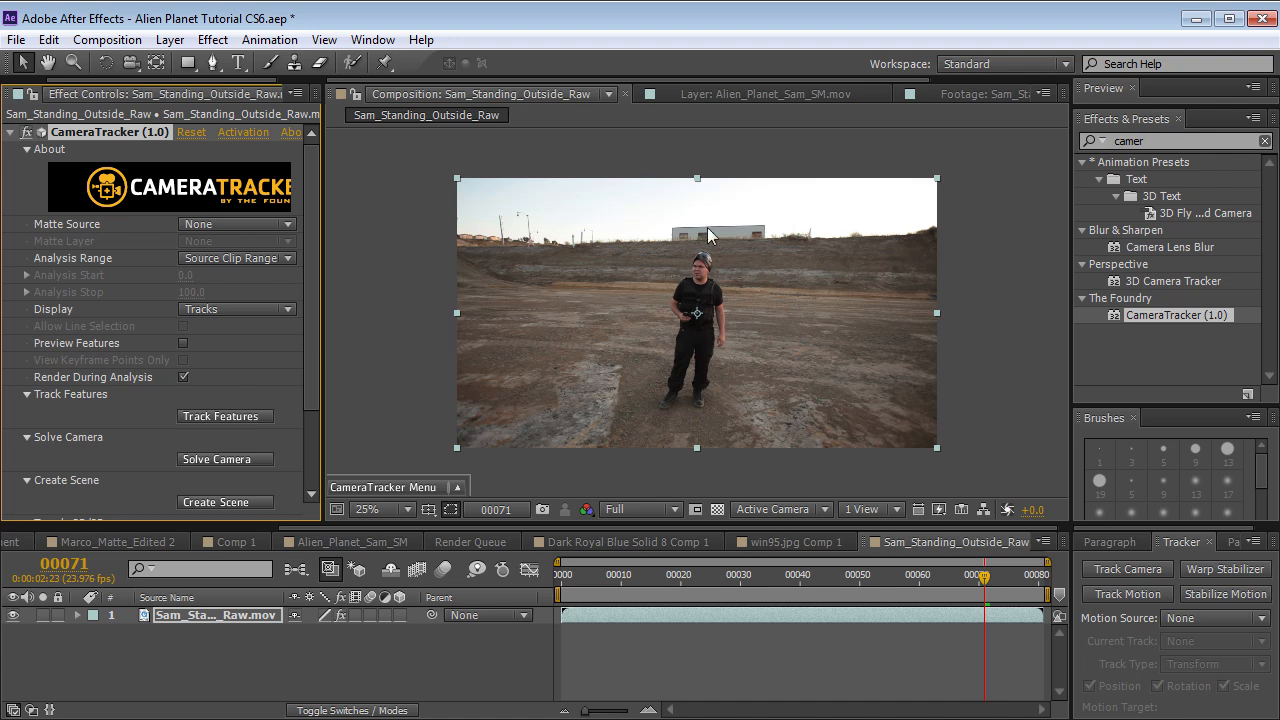
- Review the CameraTracker effect's Tracking and Solve settings, and remove the effect from the layer
left_click_drag(307, 342, 312, 429)
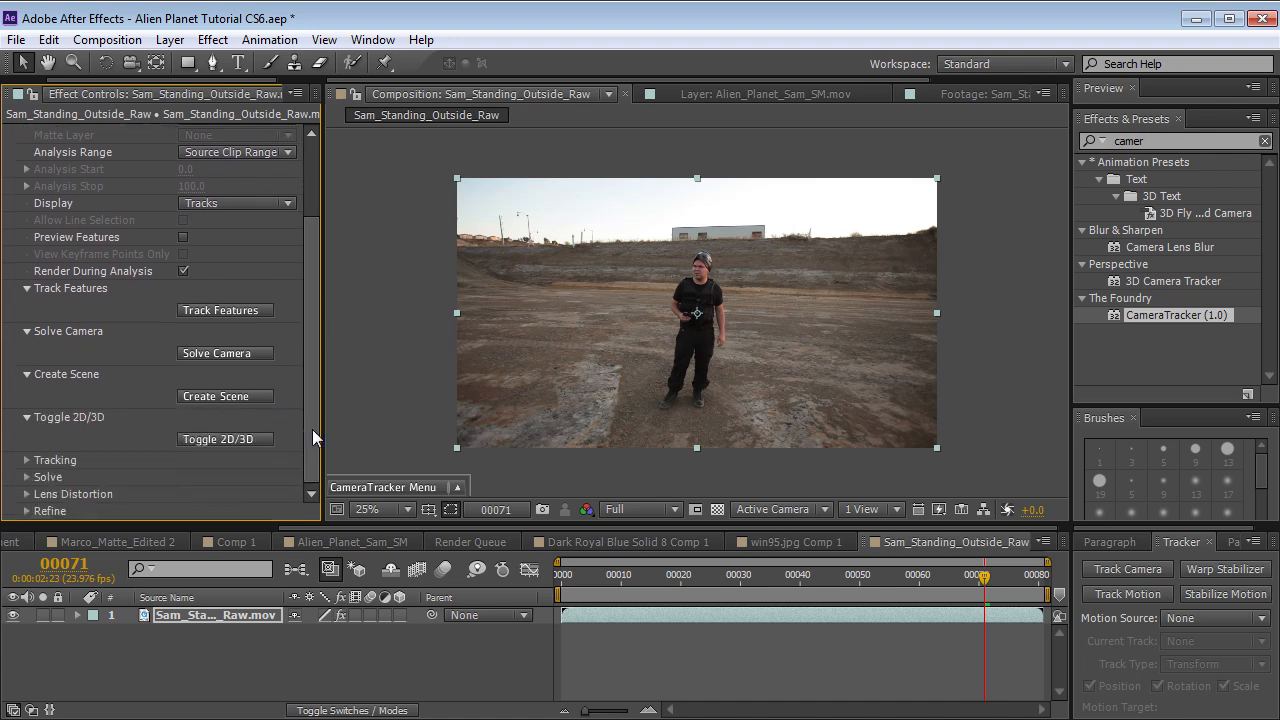
left_click(27, 460)
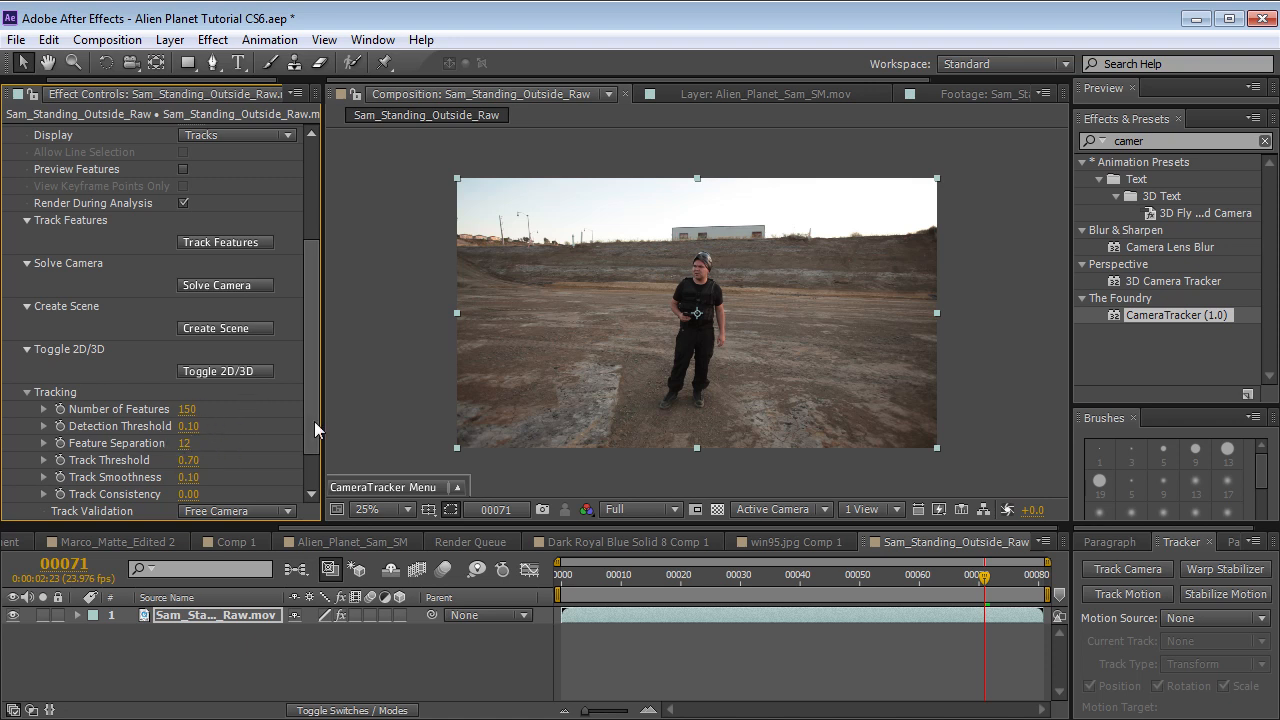
scroll(314, 421, "down", 5)
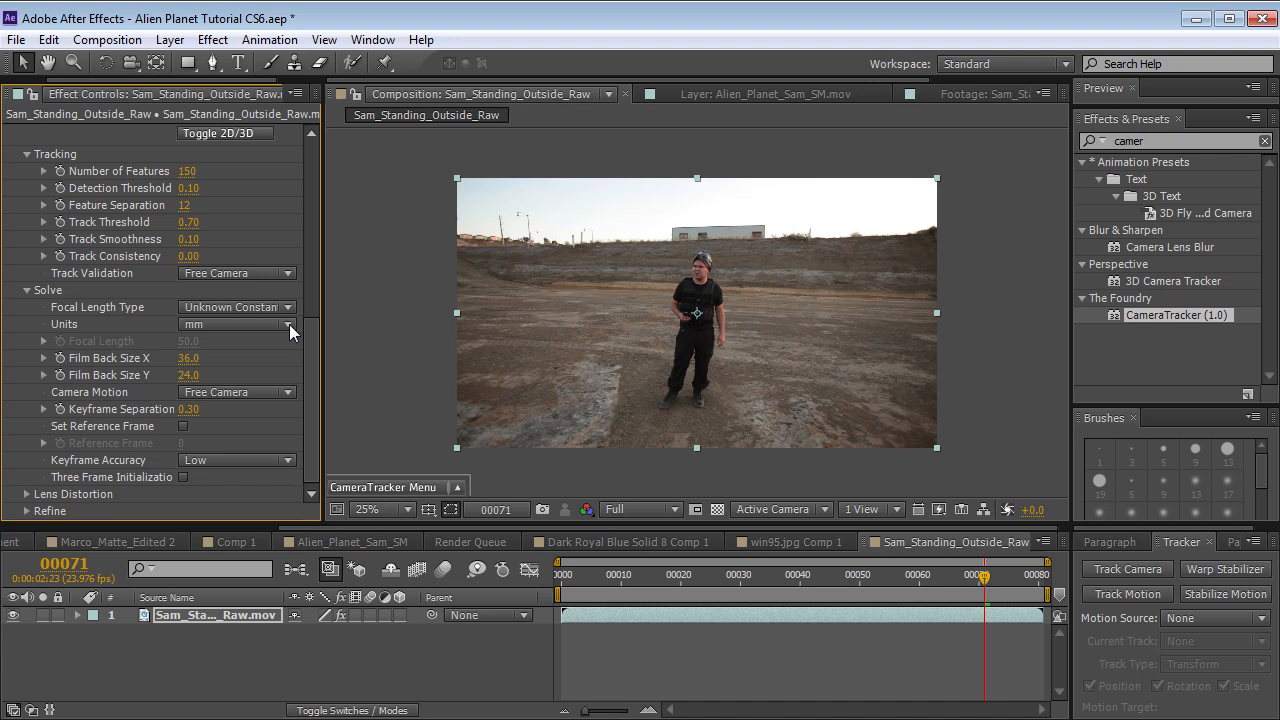
key("Delete")
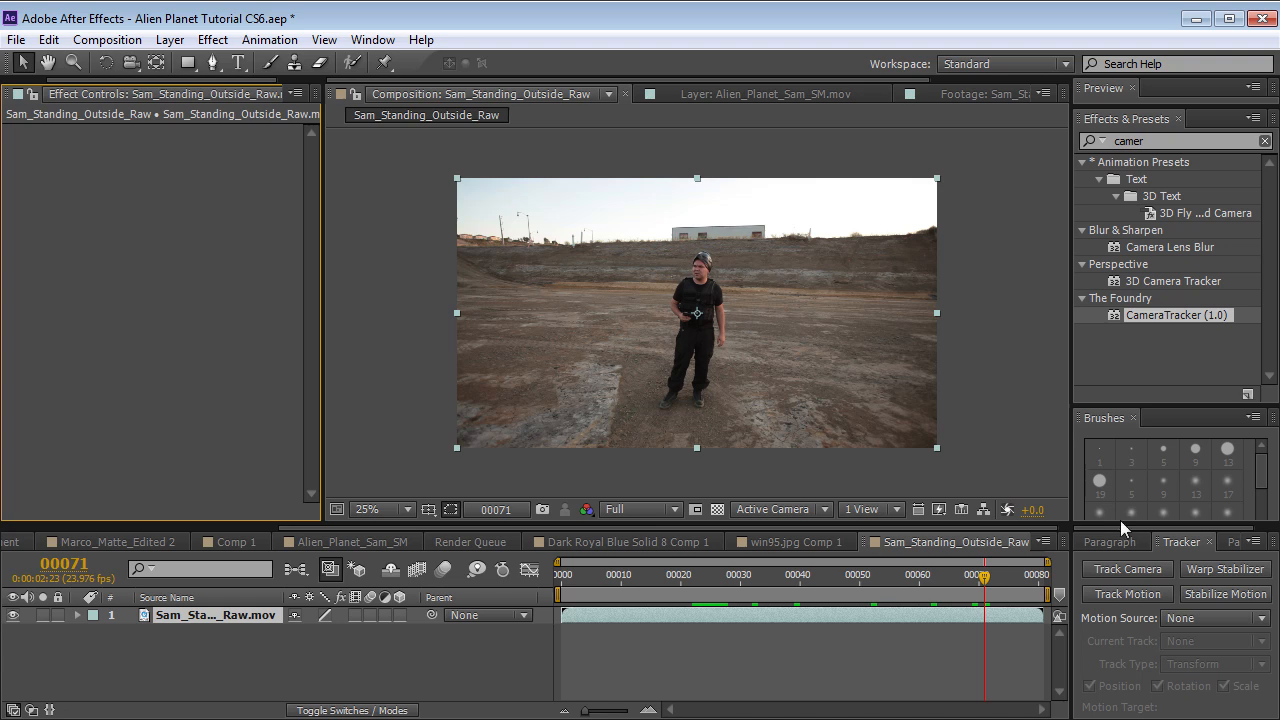
- Run Track Camera on the Sam_Standing_Outside_Raw.mov layer to solve its track points with the 3D Camera Tracker
left_click_drag(1120, 520, 1118, 498)
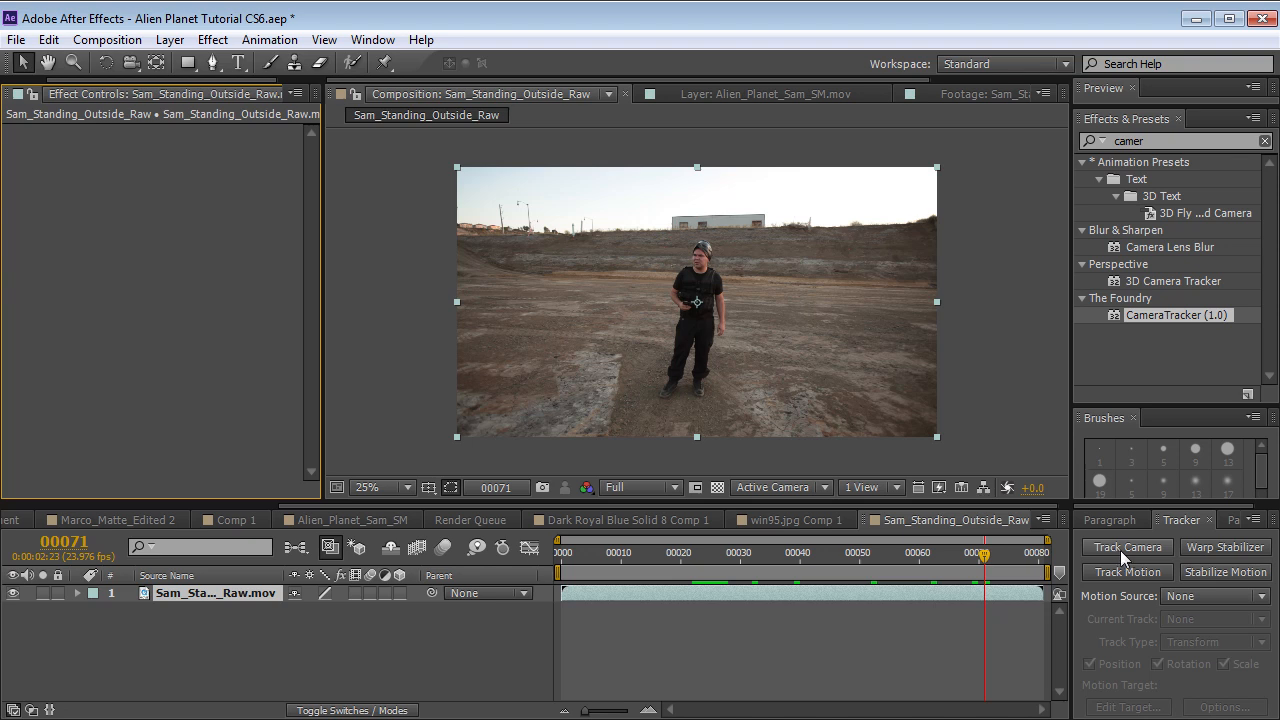
left_click(1127, 548)
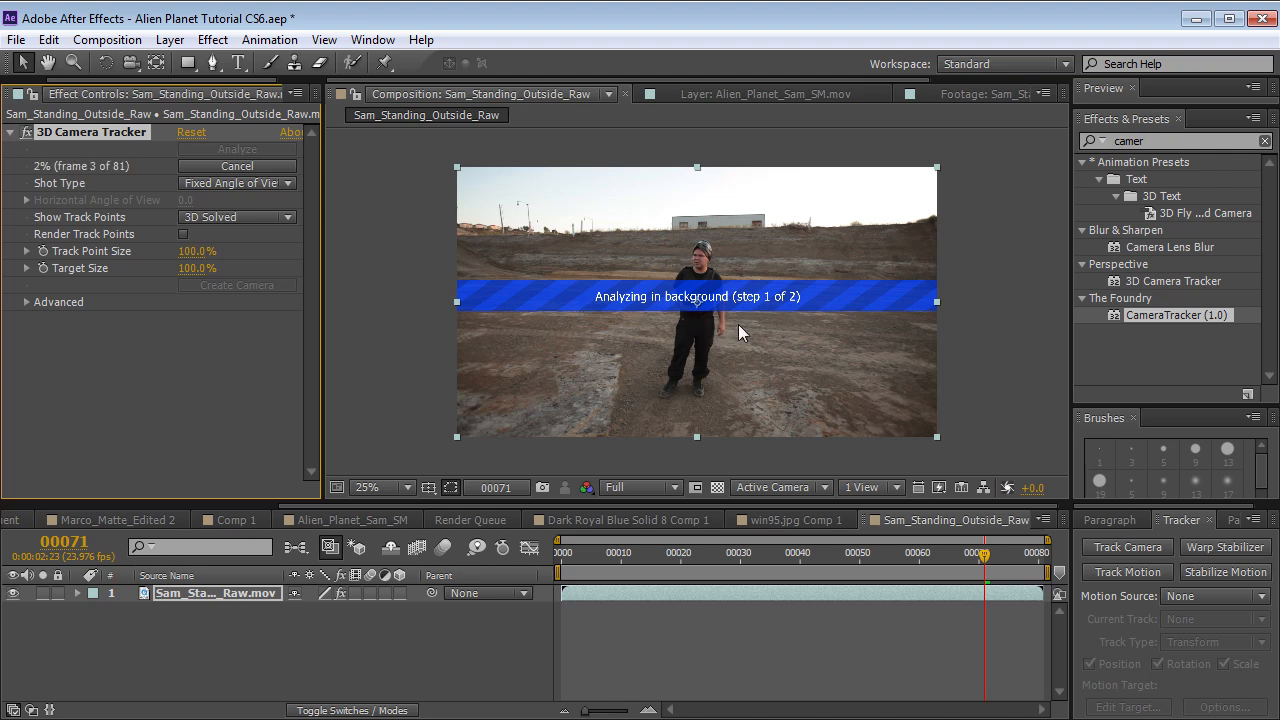
scroll(716, 349, "up", 2)
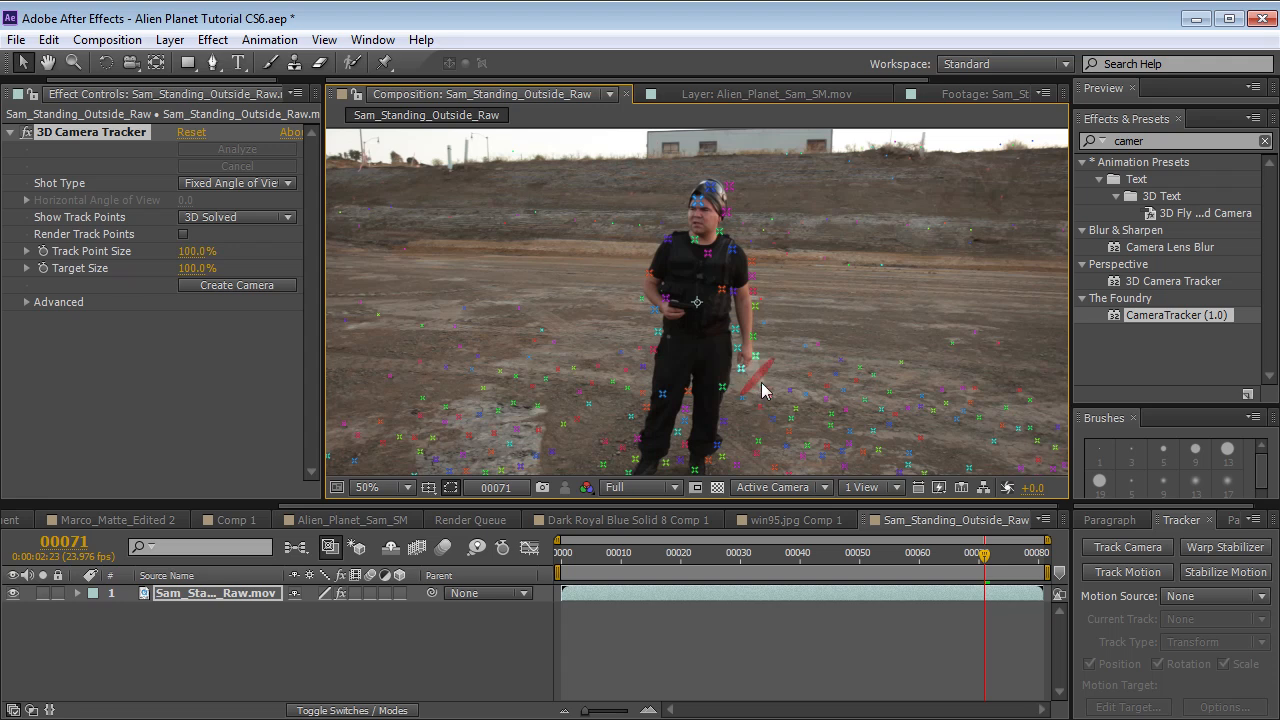
- Create a null and camera from the three ground track points beside the man's legs at frame 71
key("grave")
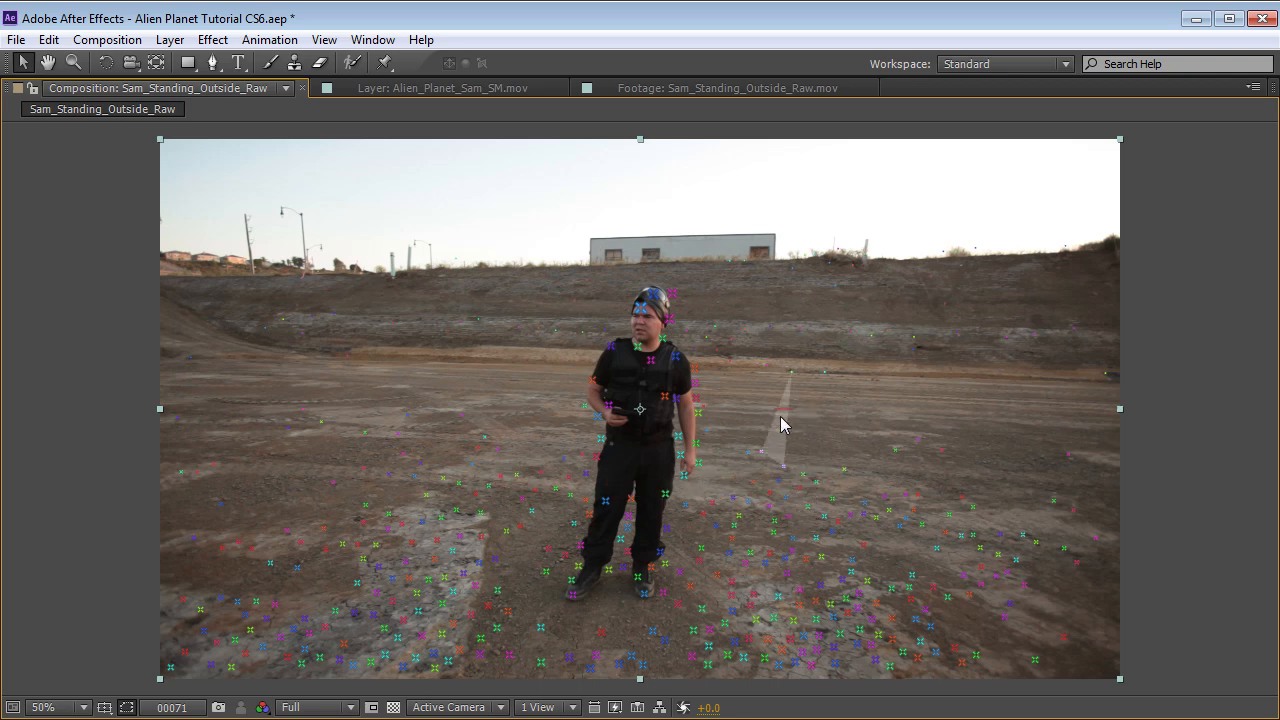
left_click(511, 516)
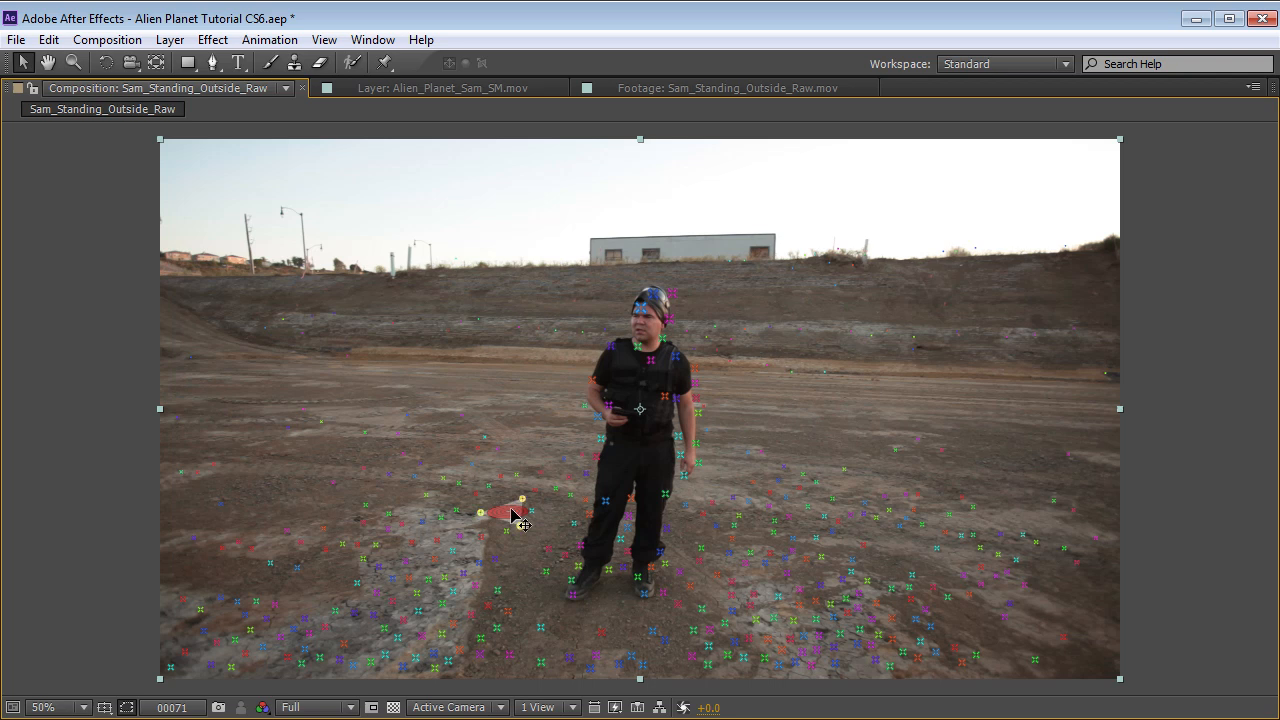
right_click(511, 516)
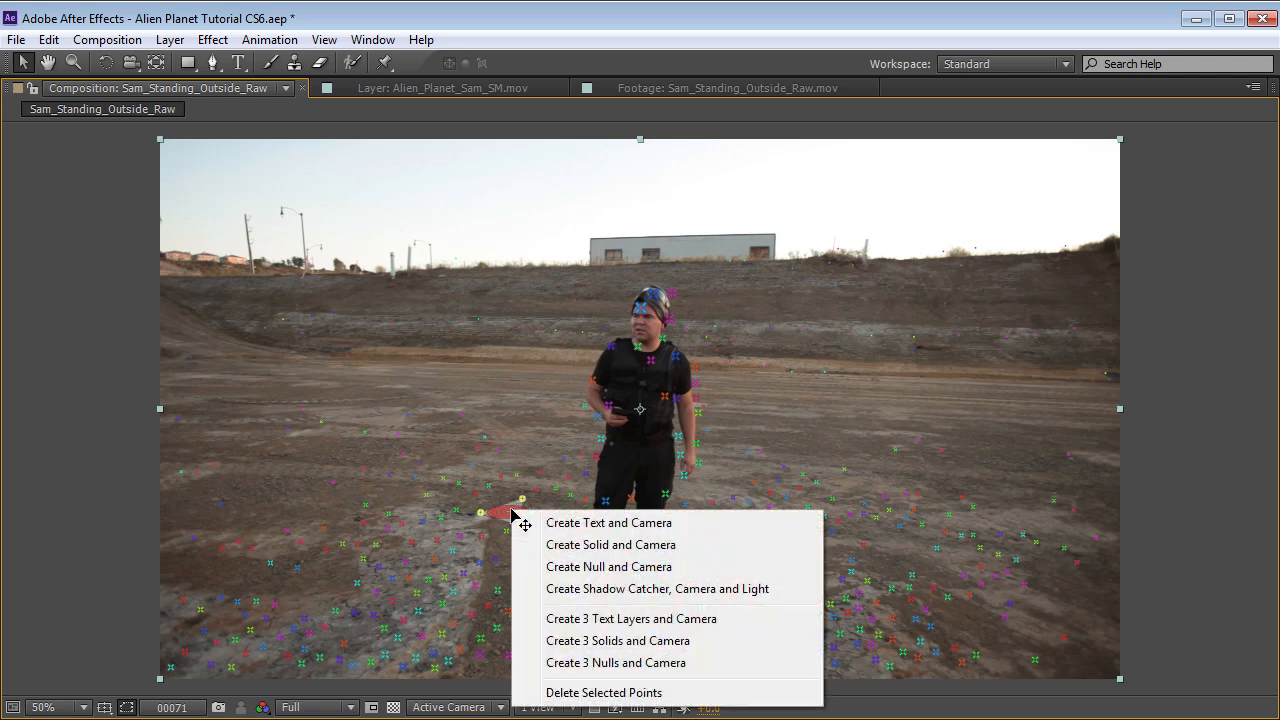
left_click(620, 568)
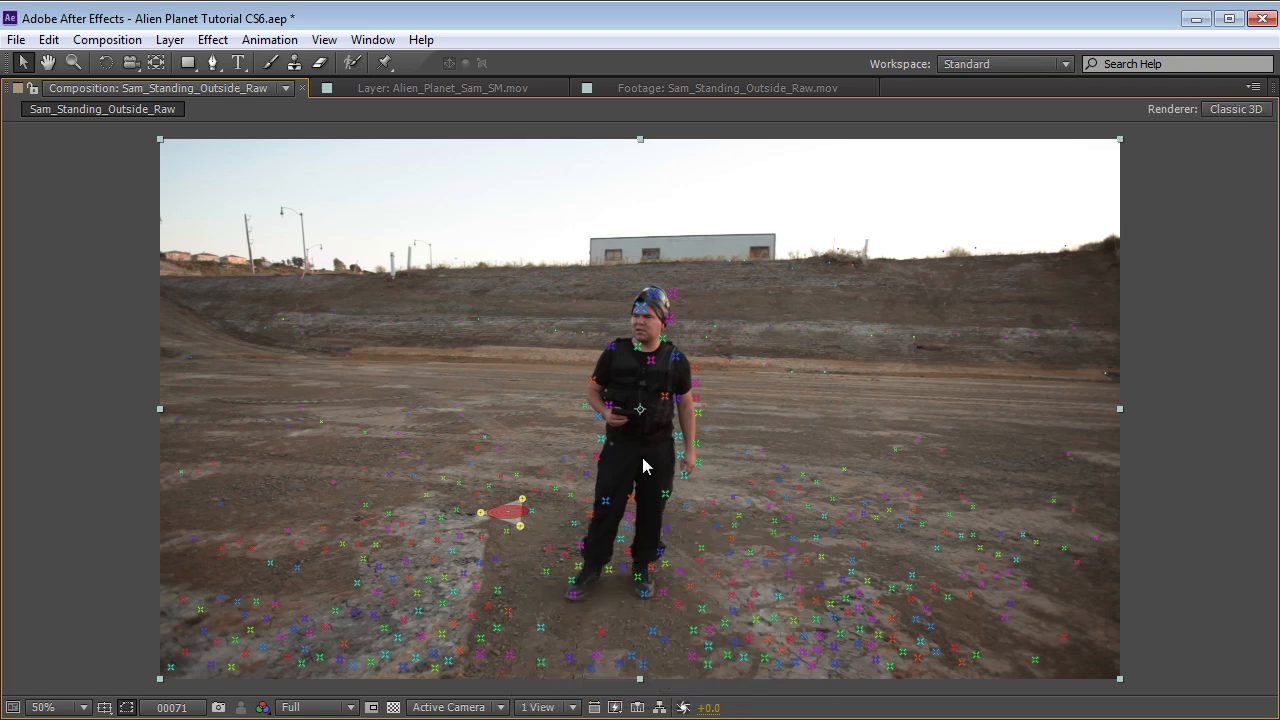
key("grave")
- Check the new null and tracker camera layers and scrub to frame 80 to see how the null follows the ground
left_click(176, 596)
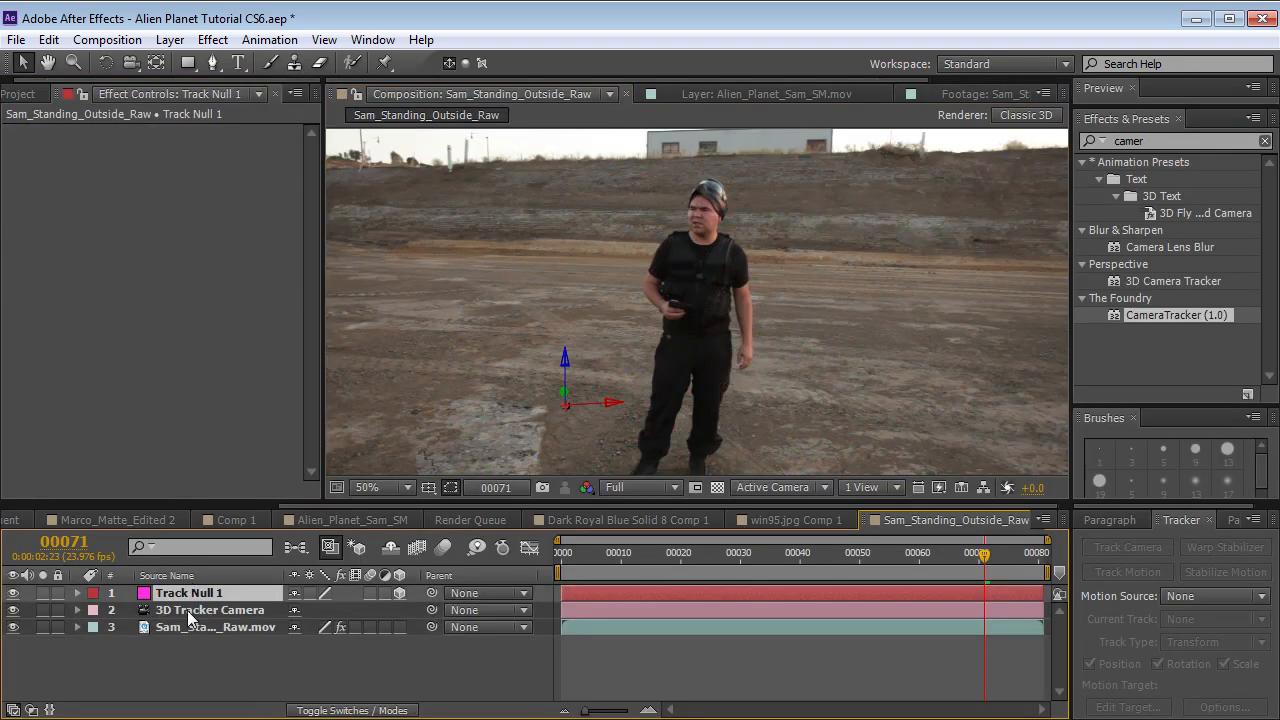
left_click(200, 609)
left_click(205, 593)
left_click_drag(984, 556, 1050, 588)
- Create two nulls from 3D Camera Tracker points along the distant ground edge, one on each side of the man
left_click(183, 627)
left_click(100, 132)
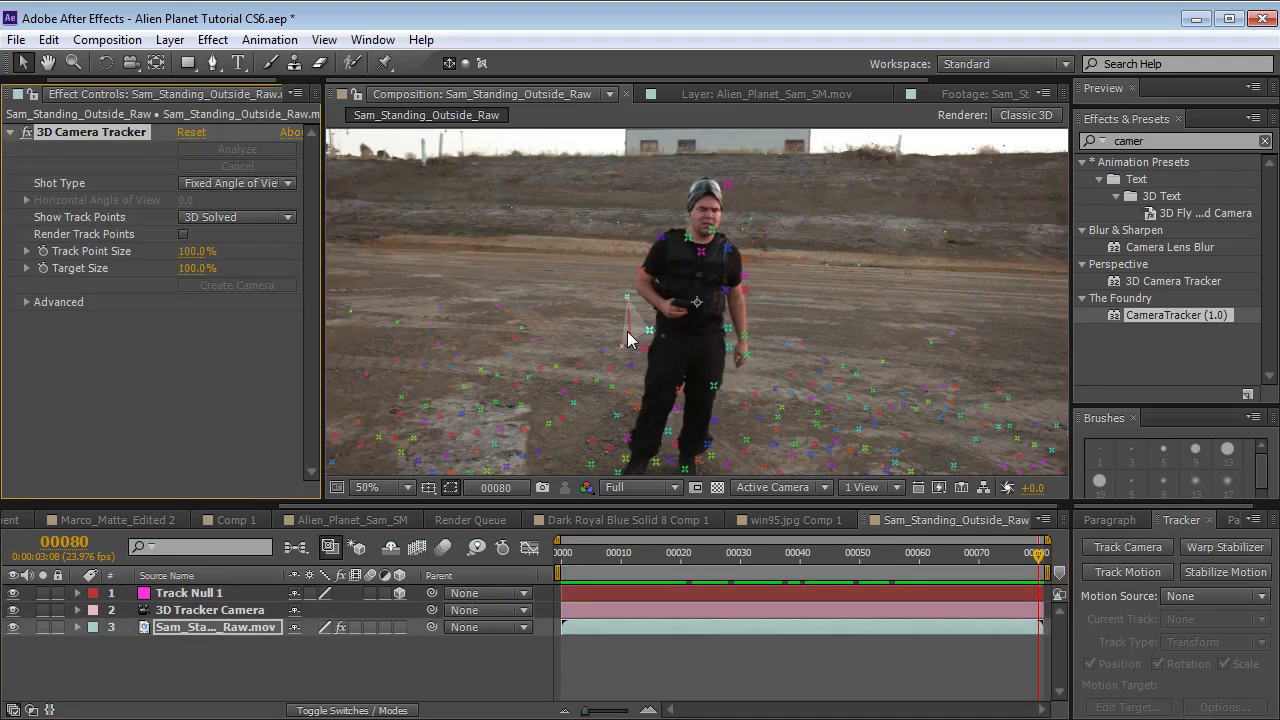
left_click(514, 209)
right_click(374, 251)
left_click(438, 302)
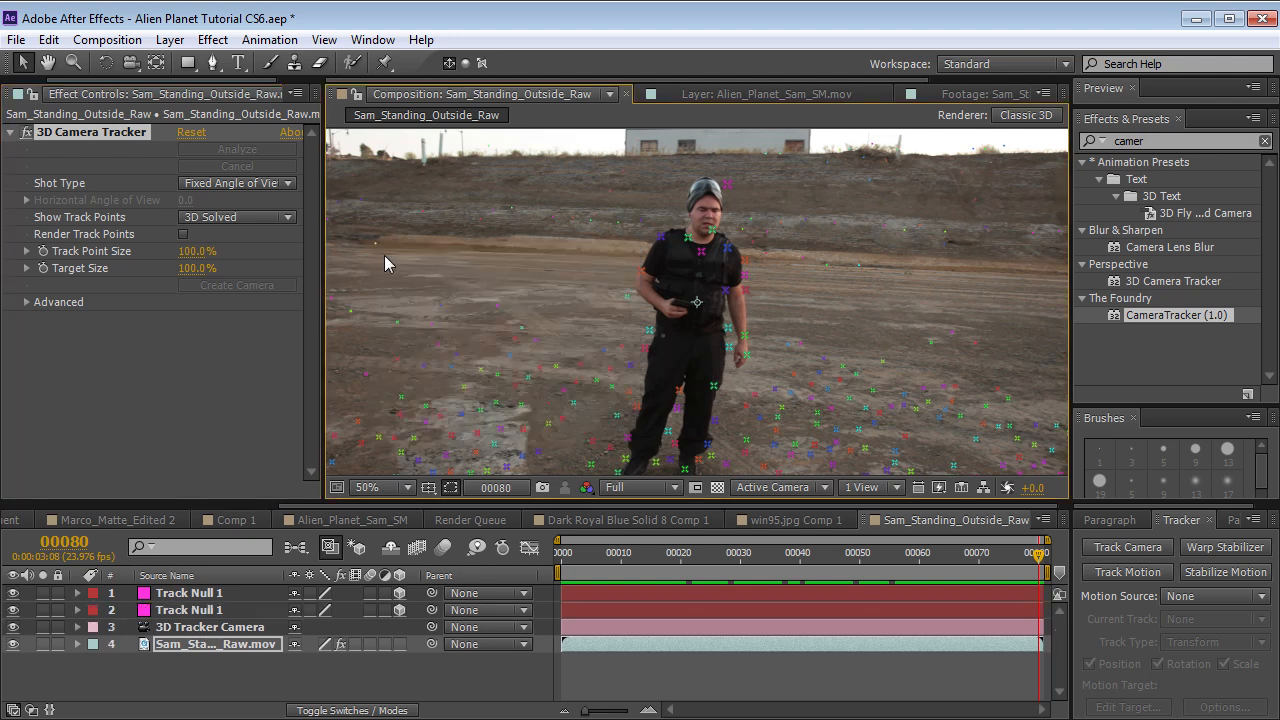
right_click(859, 267)
left_click(908, 320)
- Create nulls at the far-right distant track point and at a right foreground ground point, and select the topmost null layer
key("grave")
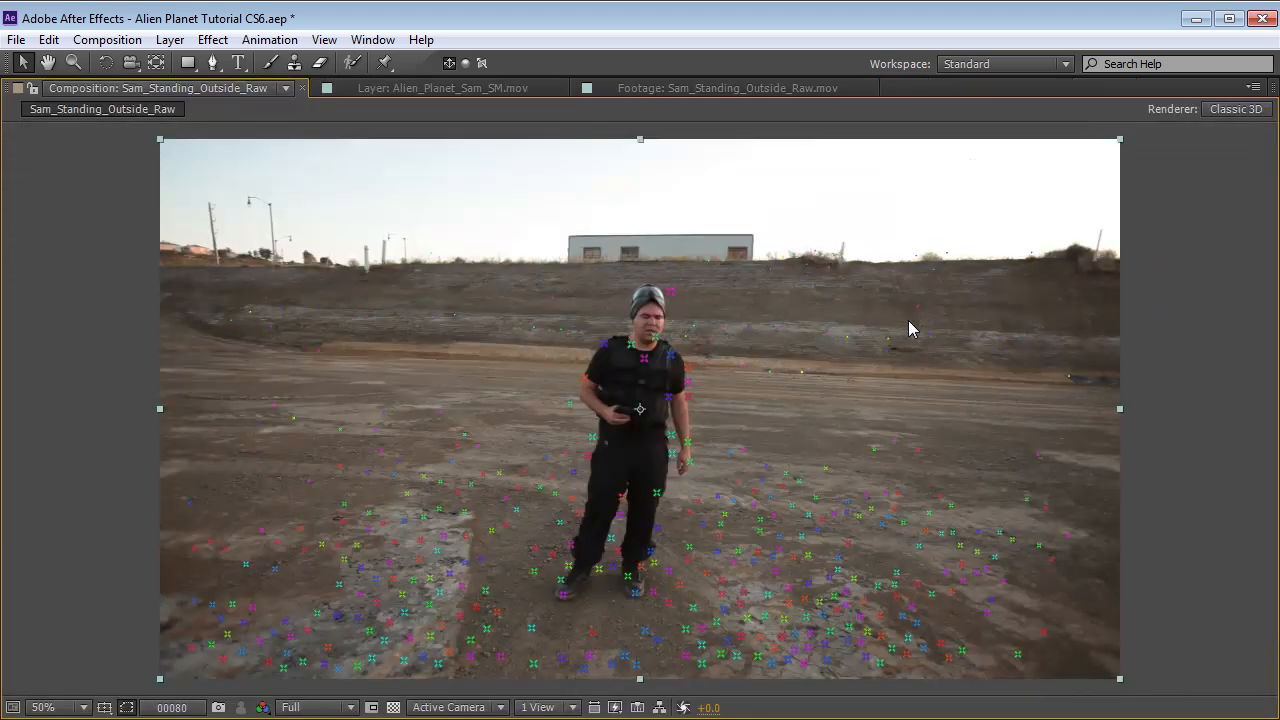
right_click(1068, 376)
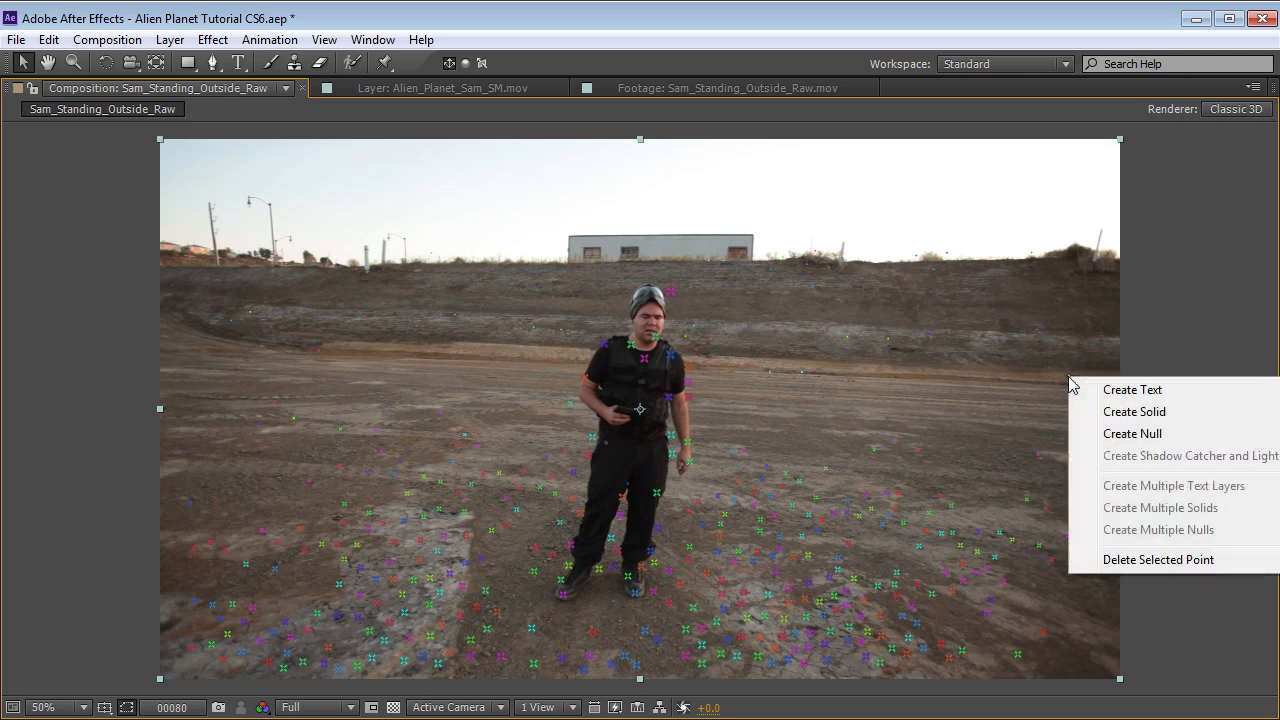
left_click(1090, 433)
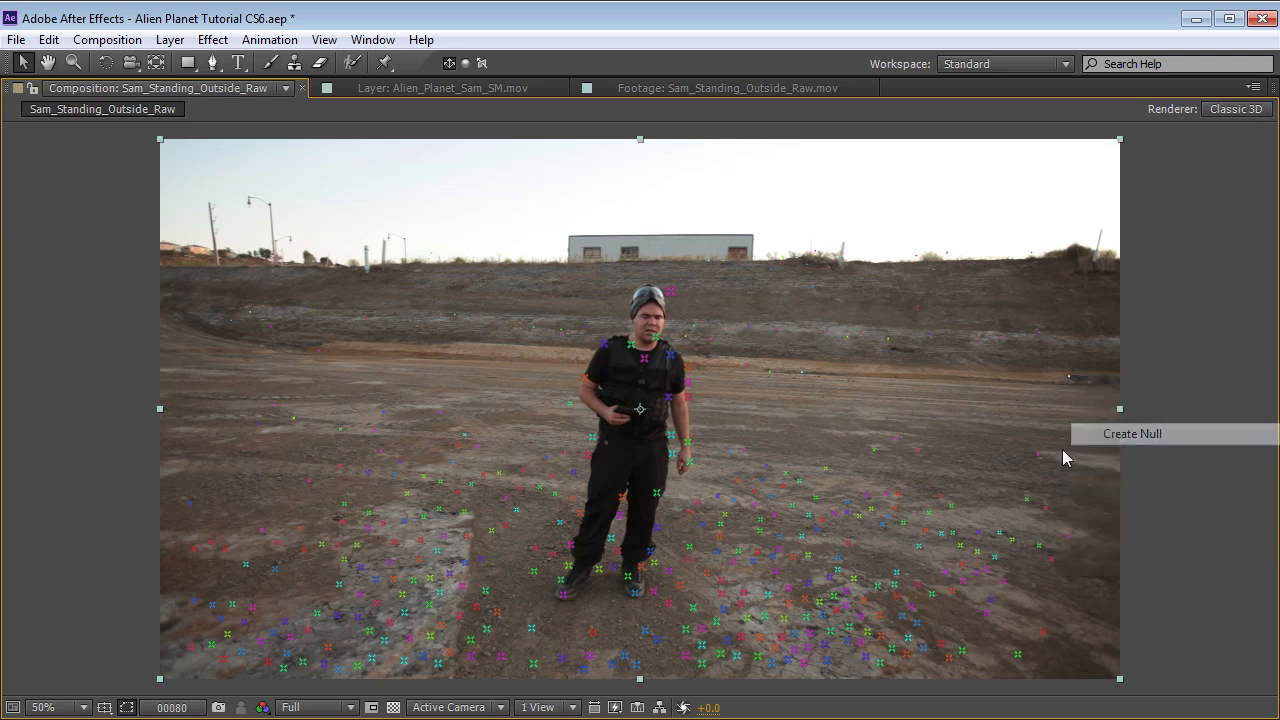
right_click(918, 584)
left_click(980, 643)
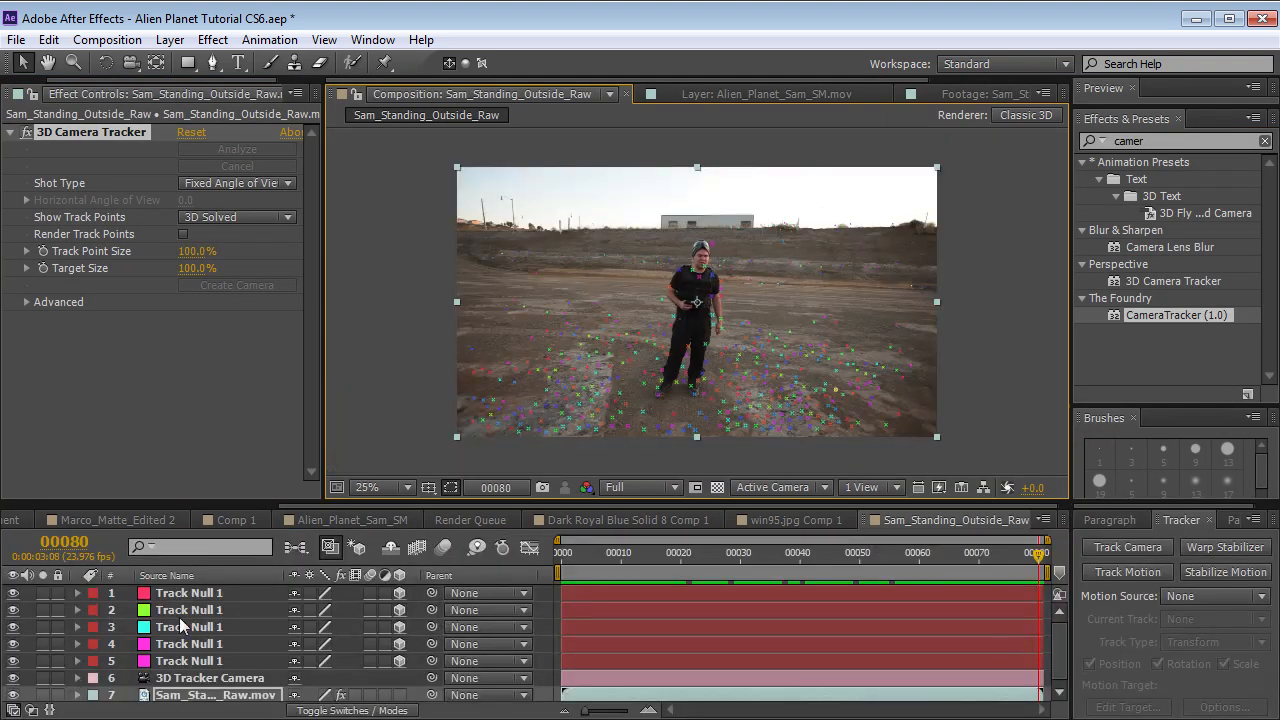
left_click(208, 595)
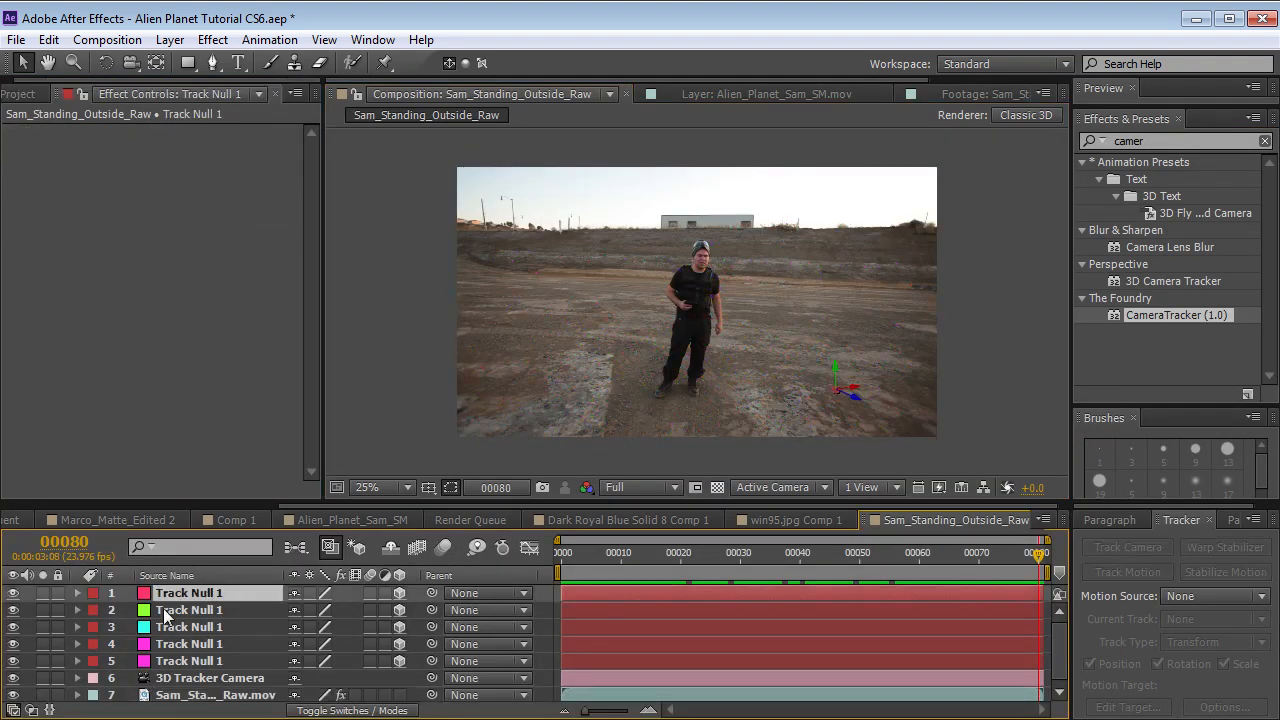
- Select all five track nulls and scrub the shot back to frame 0 to check how they follow the ground
left_click(189, 657, "shift")
left_click_drag(615, 570, 1038, 561)
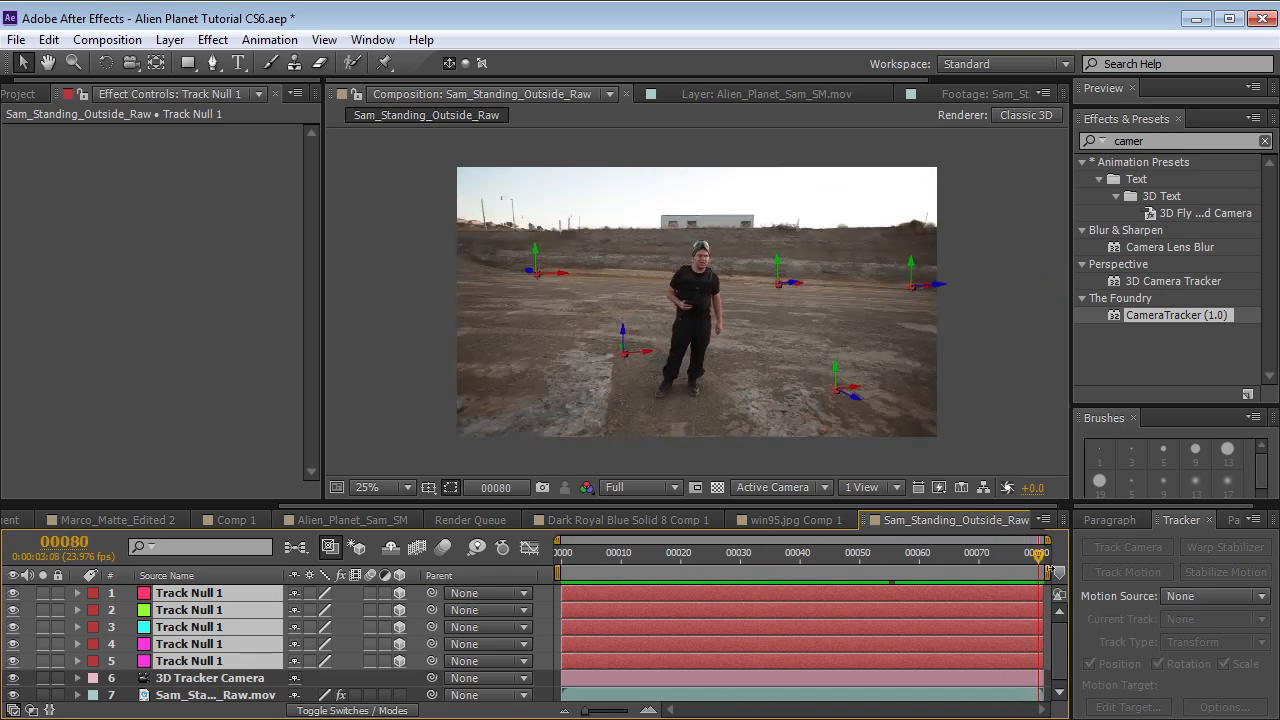
left_click_drag(1040, 560, 1133, 592)
left_click(986, 367)
left_click_drag(1015, 562, 515, 563)
- Review the 3D Tracker Camera, raw footage and track null layers in turn, ending with all five nulls selected
left_click(180, 678)
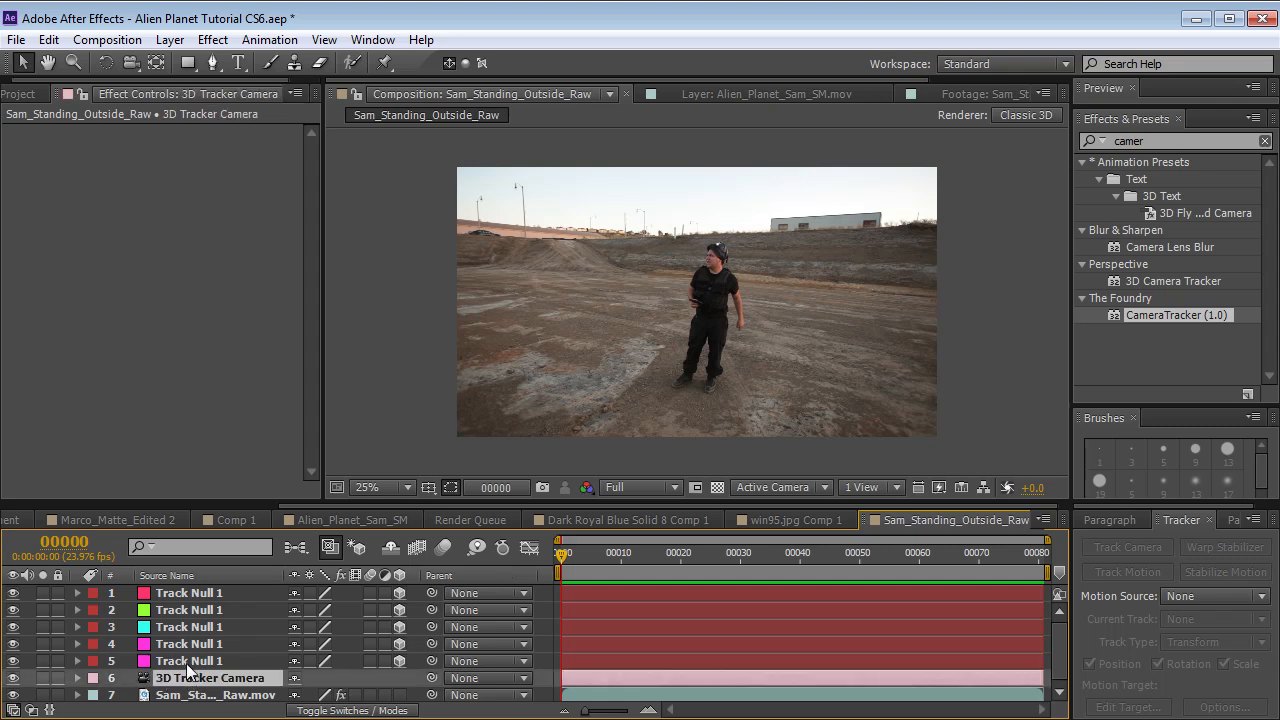
left_click(190, 694)
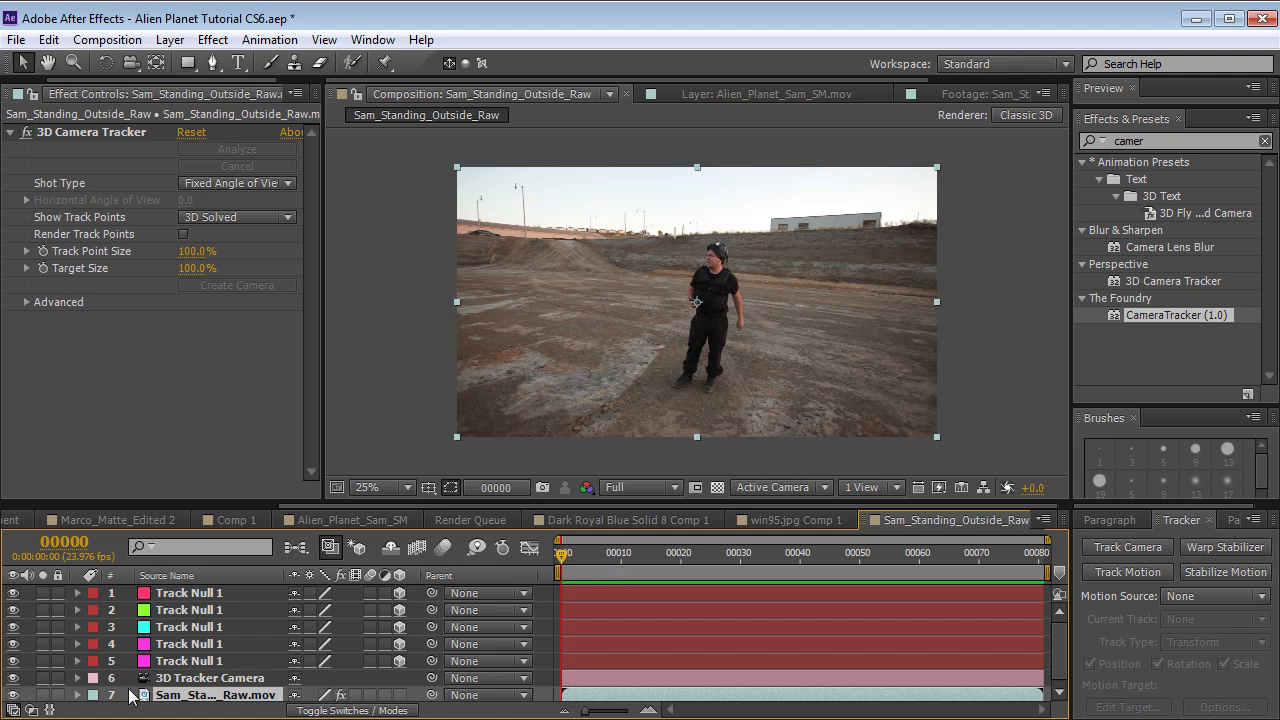
left_click(184, 681)
left_click(183, 660)
left_click(182, 613)
left_click(191, 595)
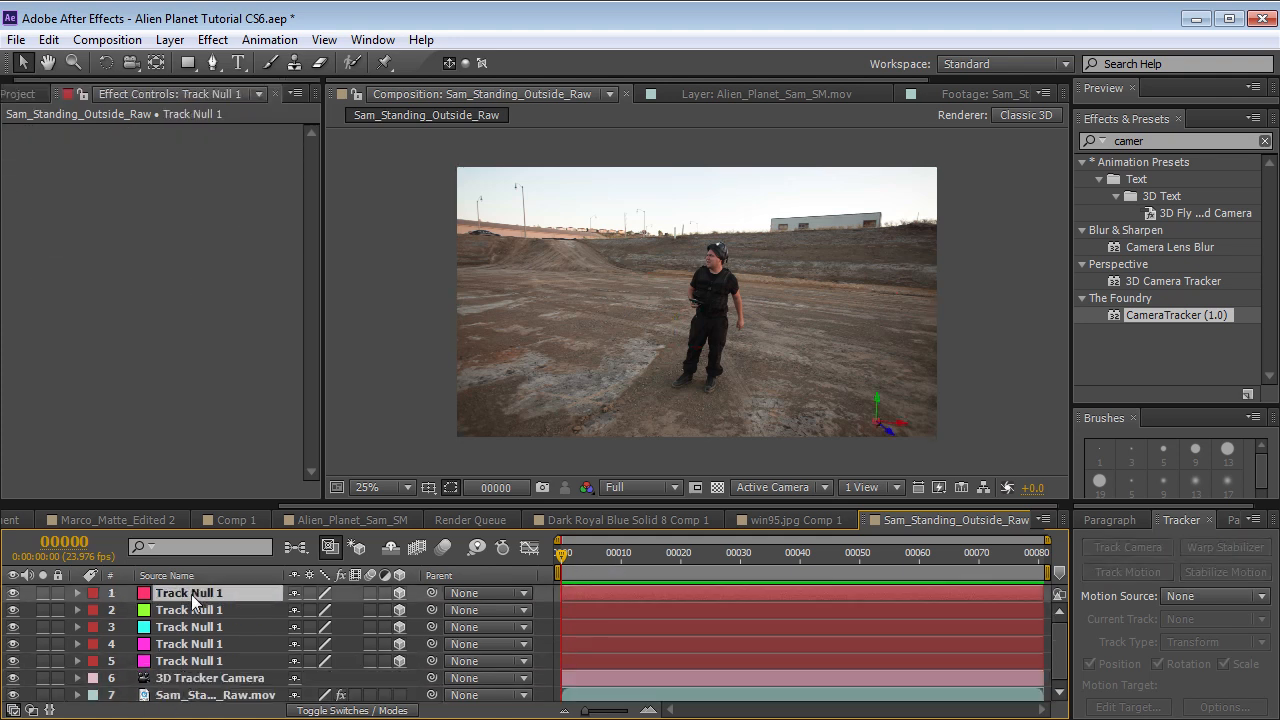
left_click(187, 658, "shift")
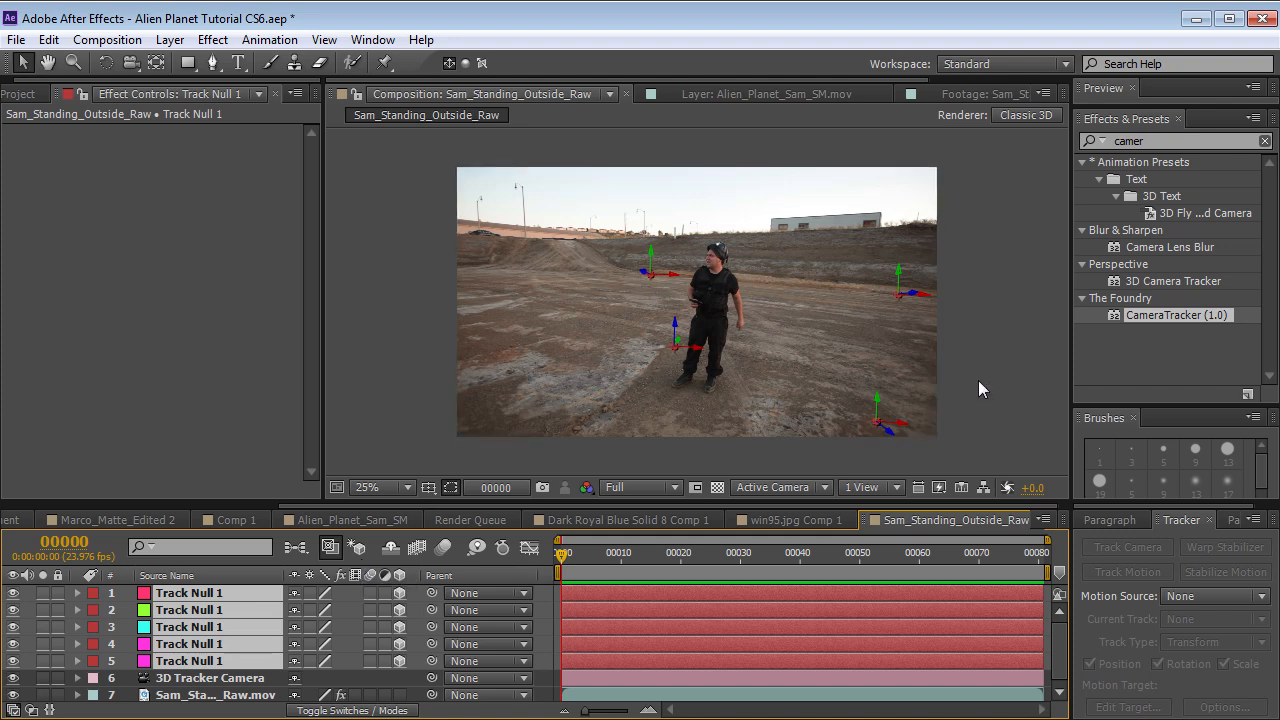
- Try a 3D text layer reading "TEST" on the ground beside the man, and delete it
left_click(240, 64)
left_click(608, 305)
type("TEST")
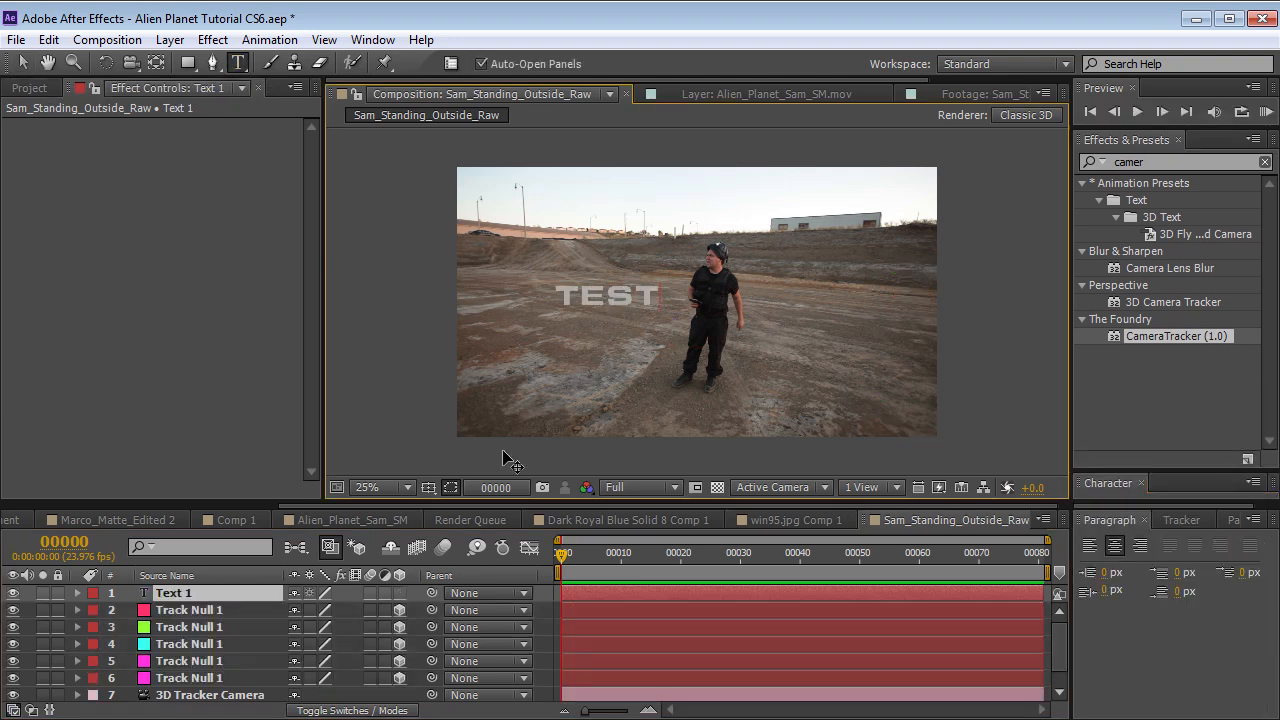
left_click(399, 593)
key("v")
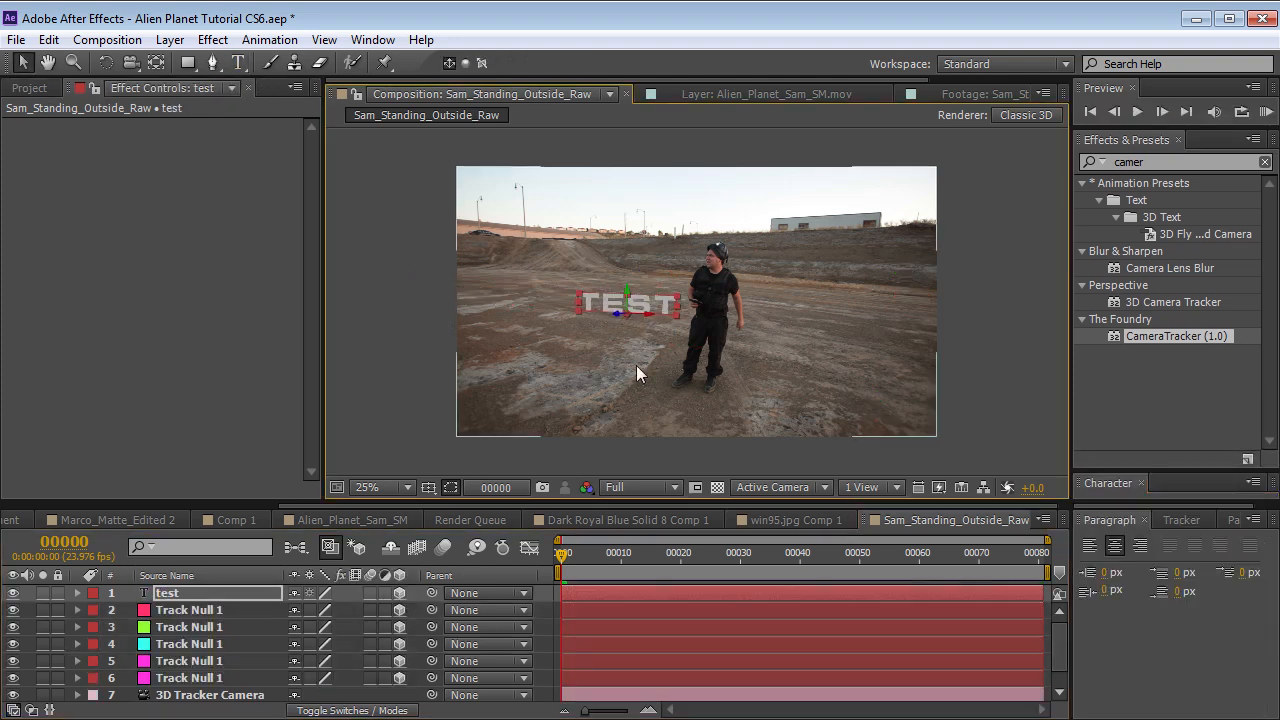
mouse_move(584, 557)
left_mouse_down()
mouse_move(845, 581)
mouse_move(573, 565)
left_mouse_up()
key("Delete")
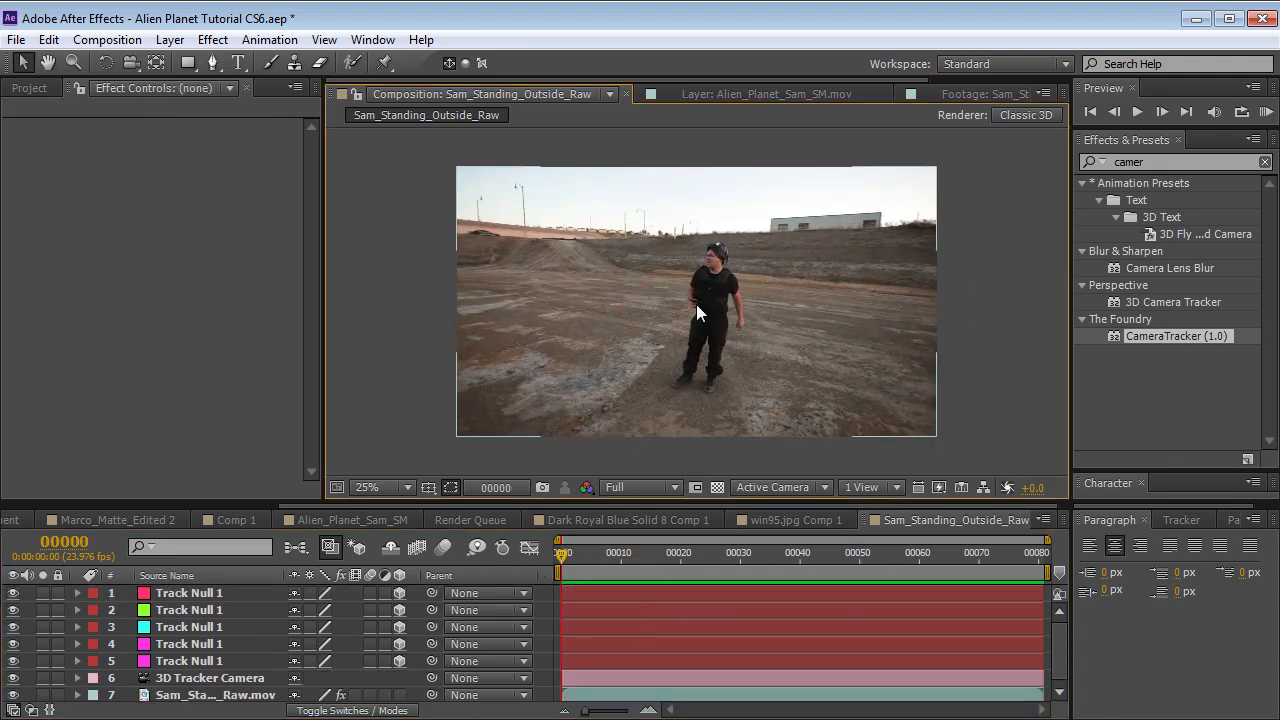
- Add a new null object to the composition and make it a 3D layer
left_click(170, 40)
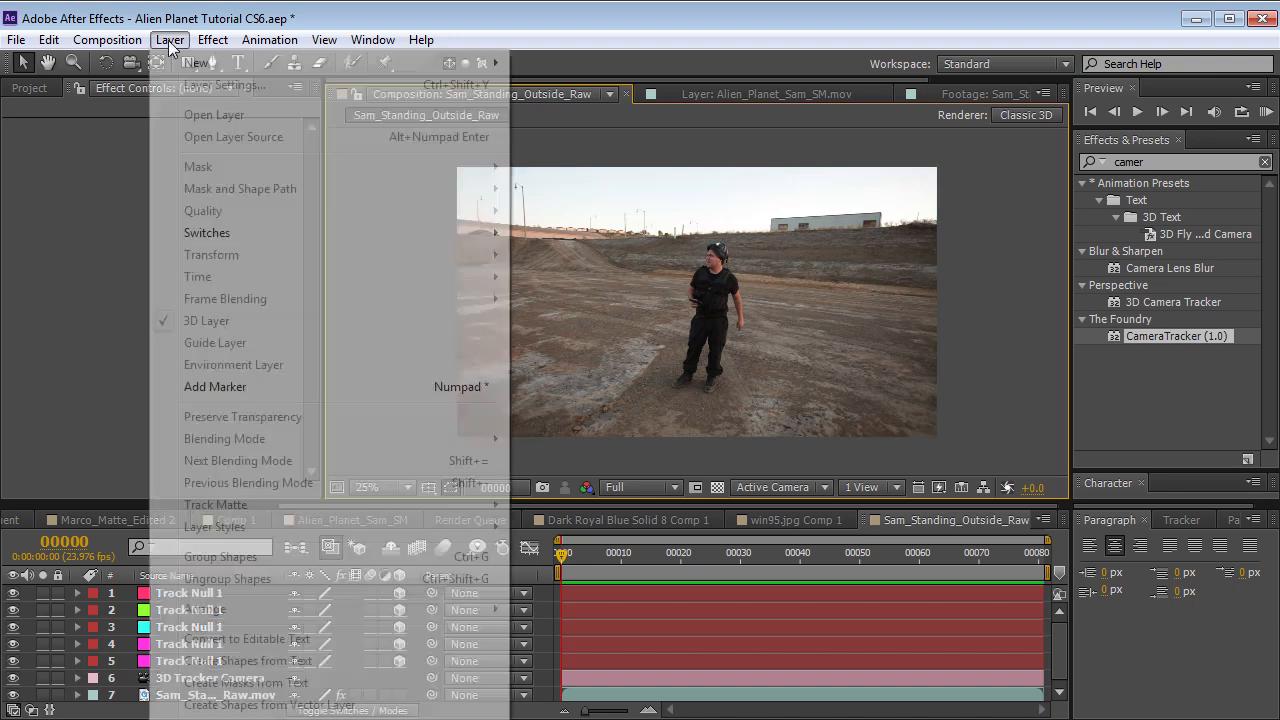
mouse_move(181, 64)
left_click(569, 151)
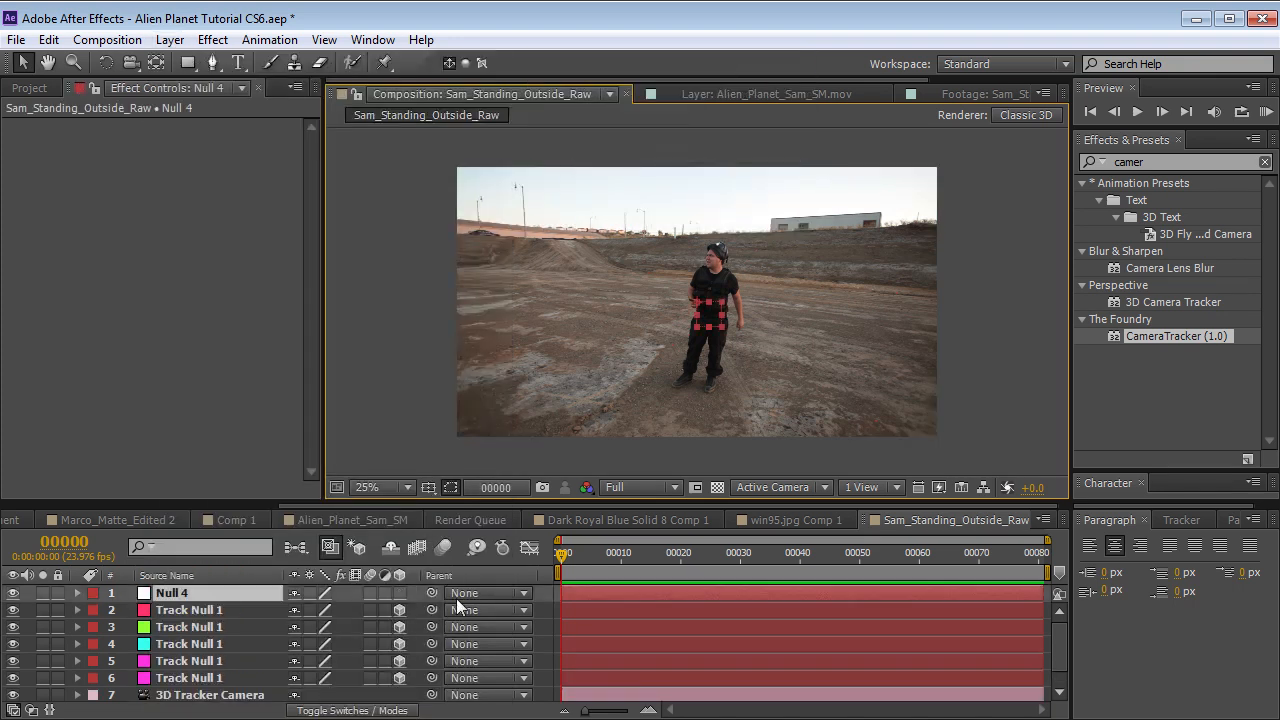
left_click(398, 594)
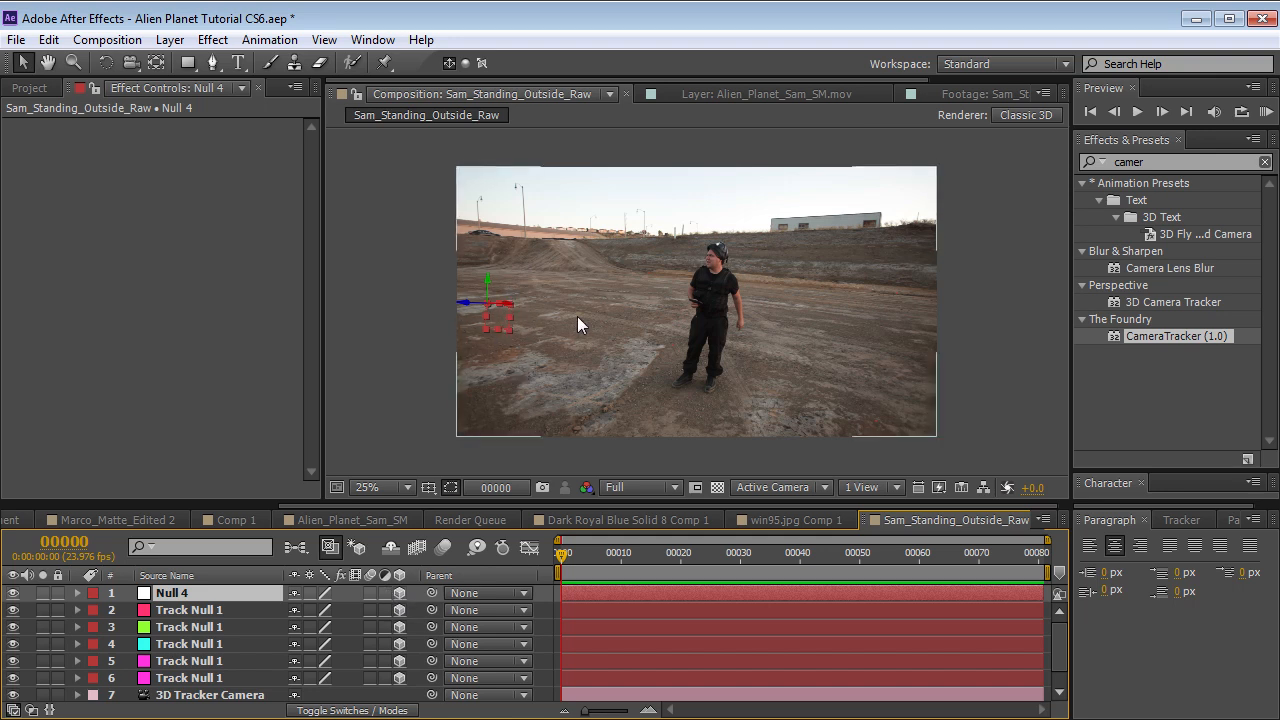
- Parent all five track nulls and the 3D Tracker Camera to Null 4
left_click(209, 611)
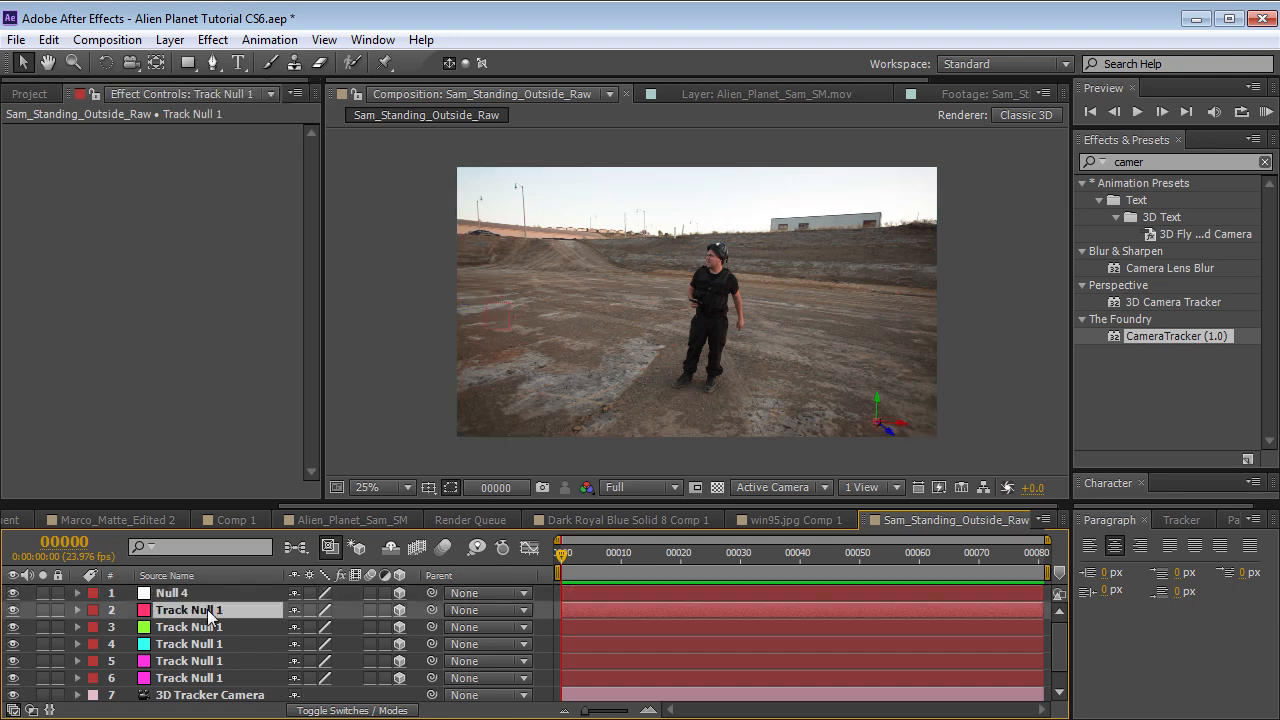
left_click(212, 697, "shift")
scroll(225, 640, "down", 1)
scroll(225, 680, "up", 1)
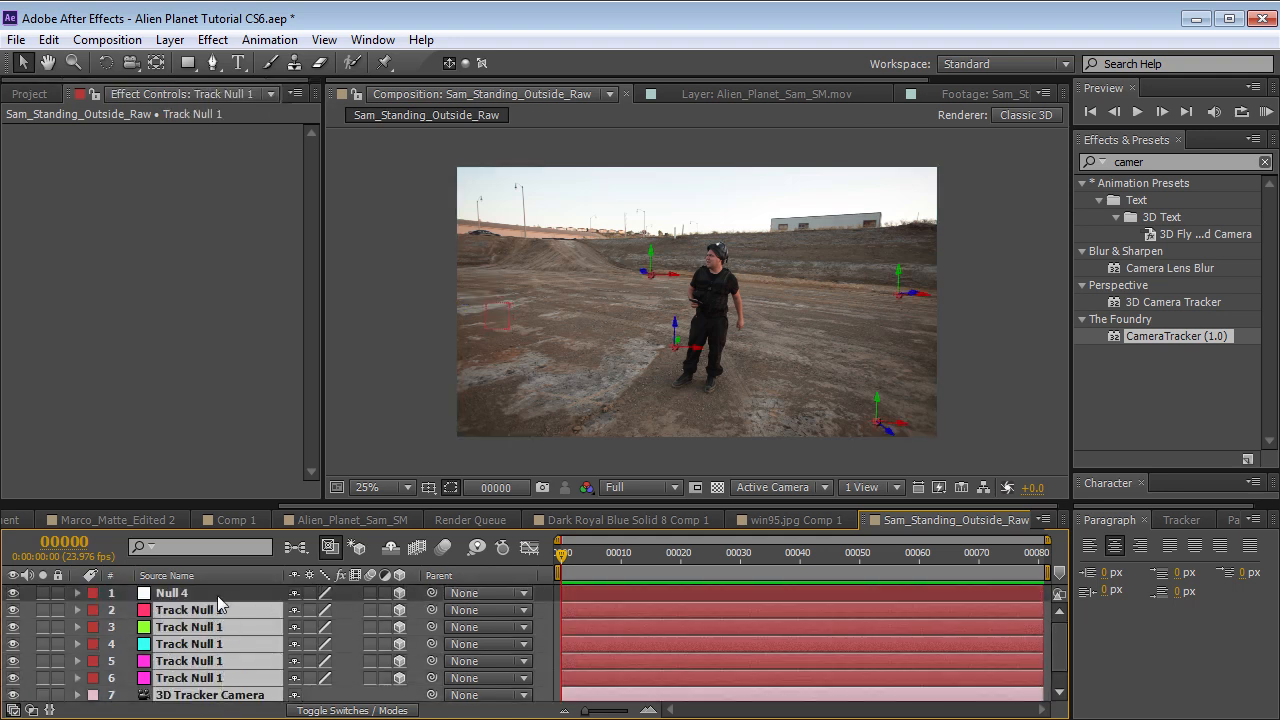
left_click_drag(432, 610, 185, 596)
- Examine where Null 4 sits in the scene from the Top view, zoomed out to 1.5%
left_click(180, 593)
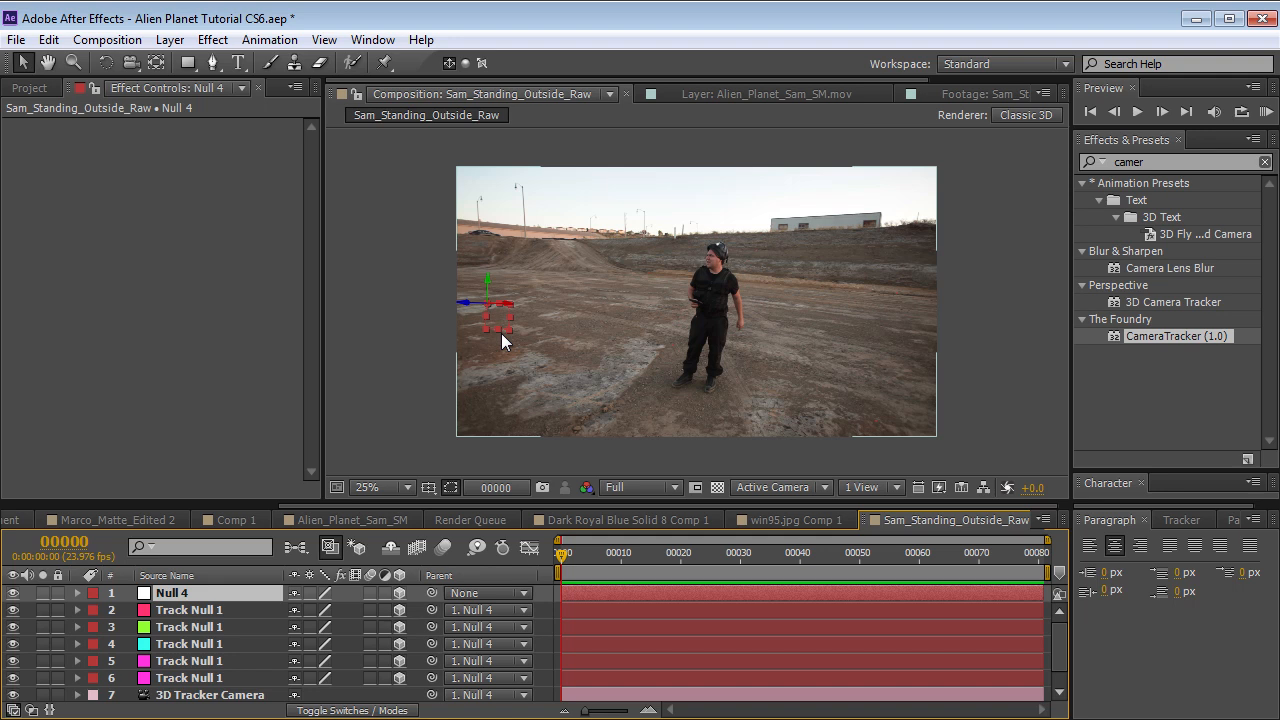
left_click(776, 487)
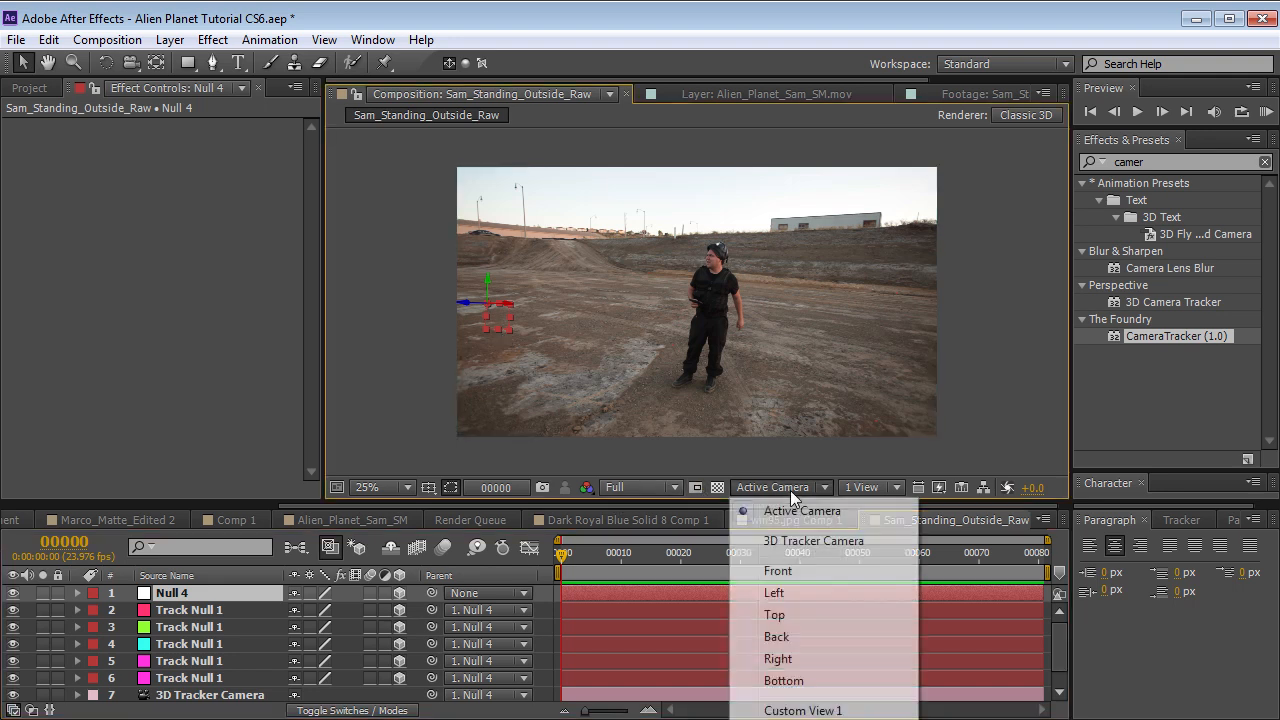
left_click(790, 615)
key("comma")
key("comma")
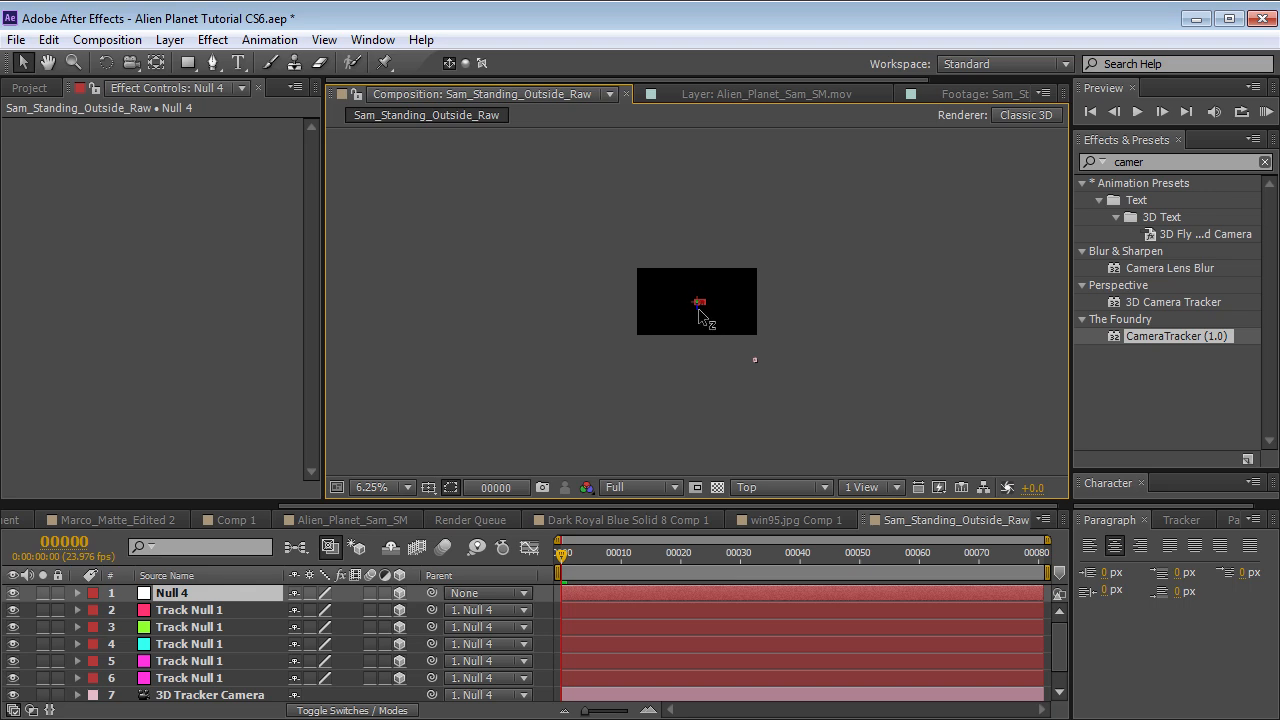
key("comma")
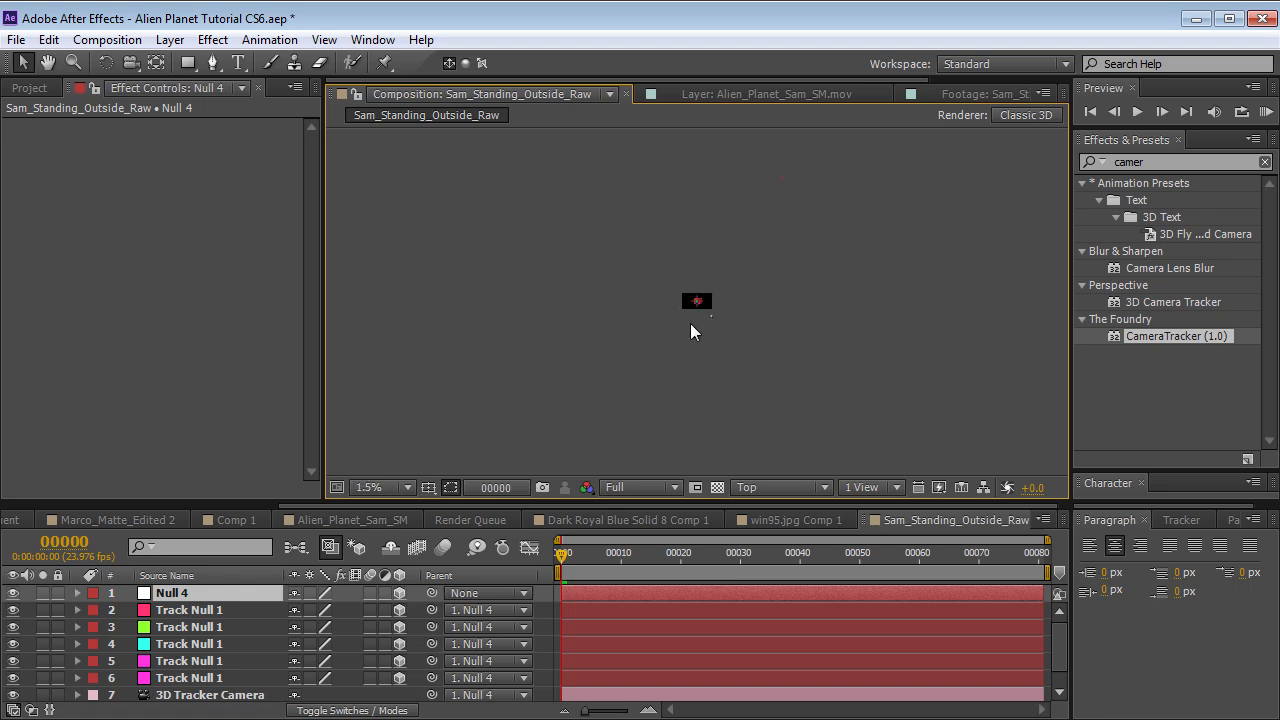
key("grave")
key("space")
left_click_drag(664, 429, 660, 505)
left_click_drag(626, 348, 620, 452)
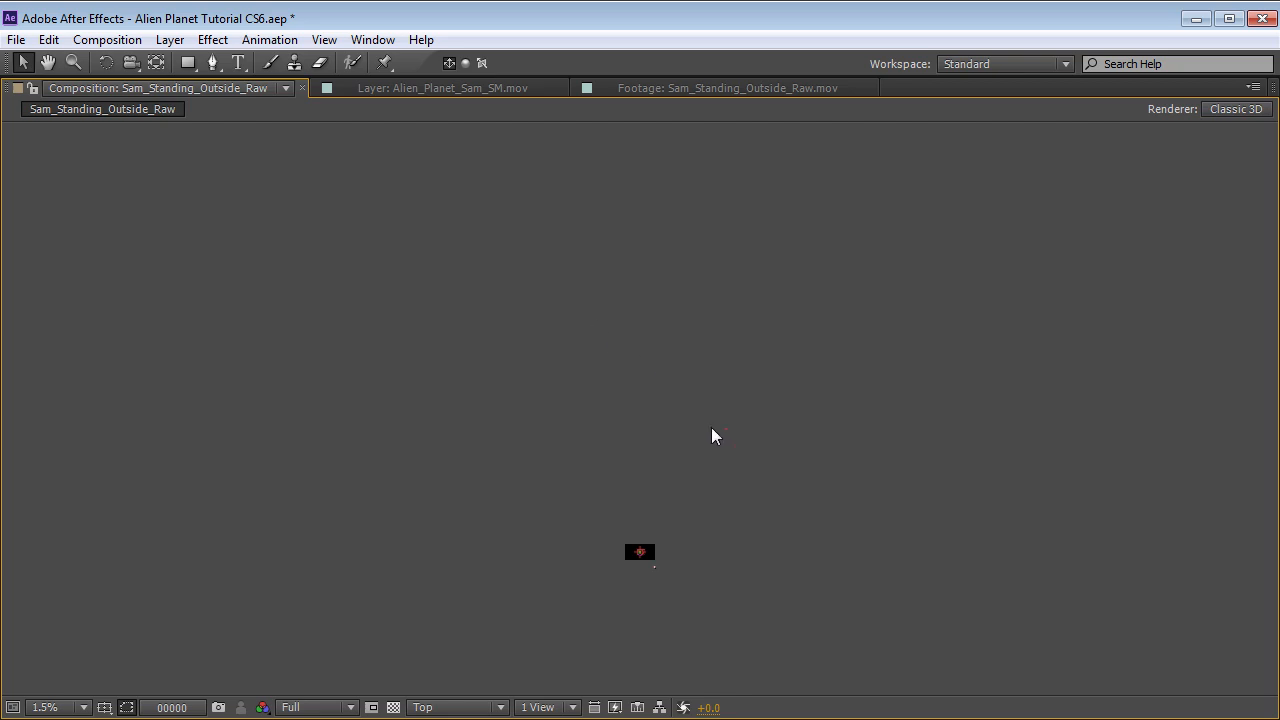
- Select the topmost track null and compare its position with Null 4 in the enlarged Top view
key("grave")
left_click(189, 610)
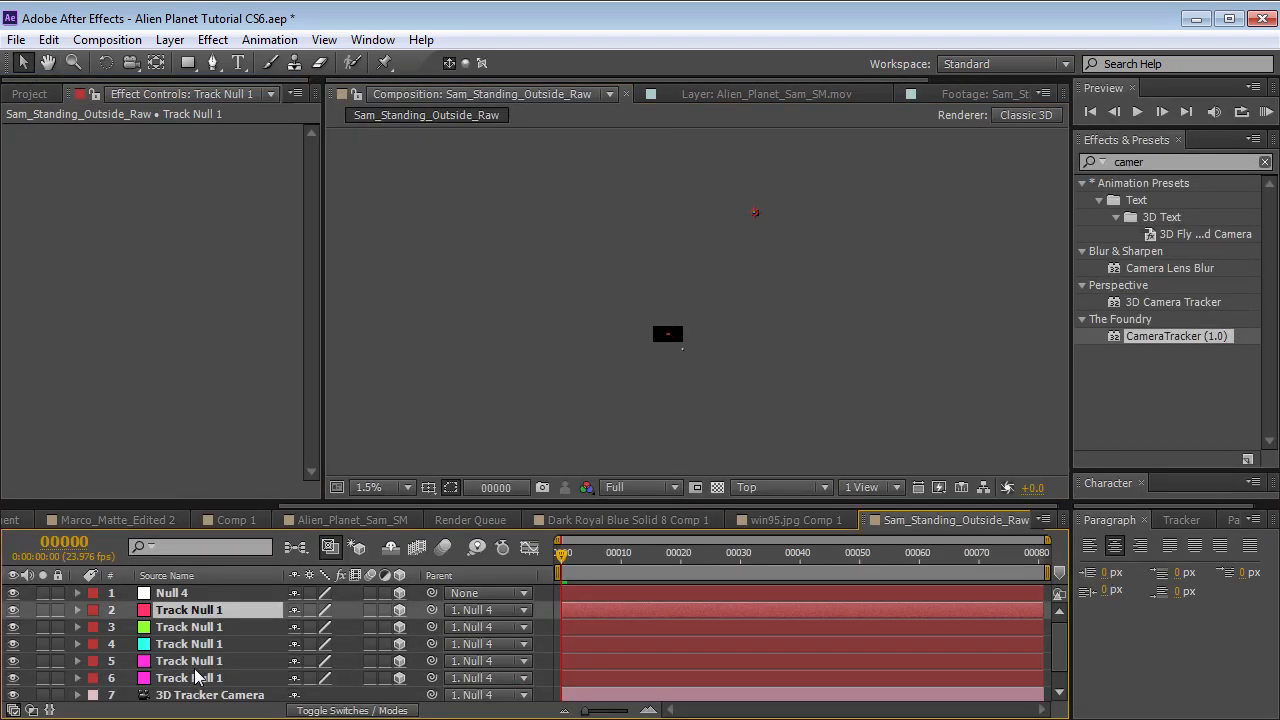
key("grave")
key("space")
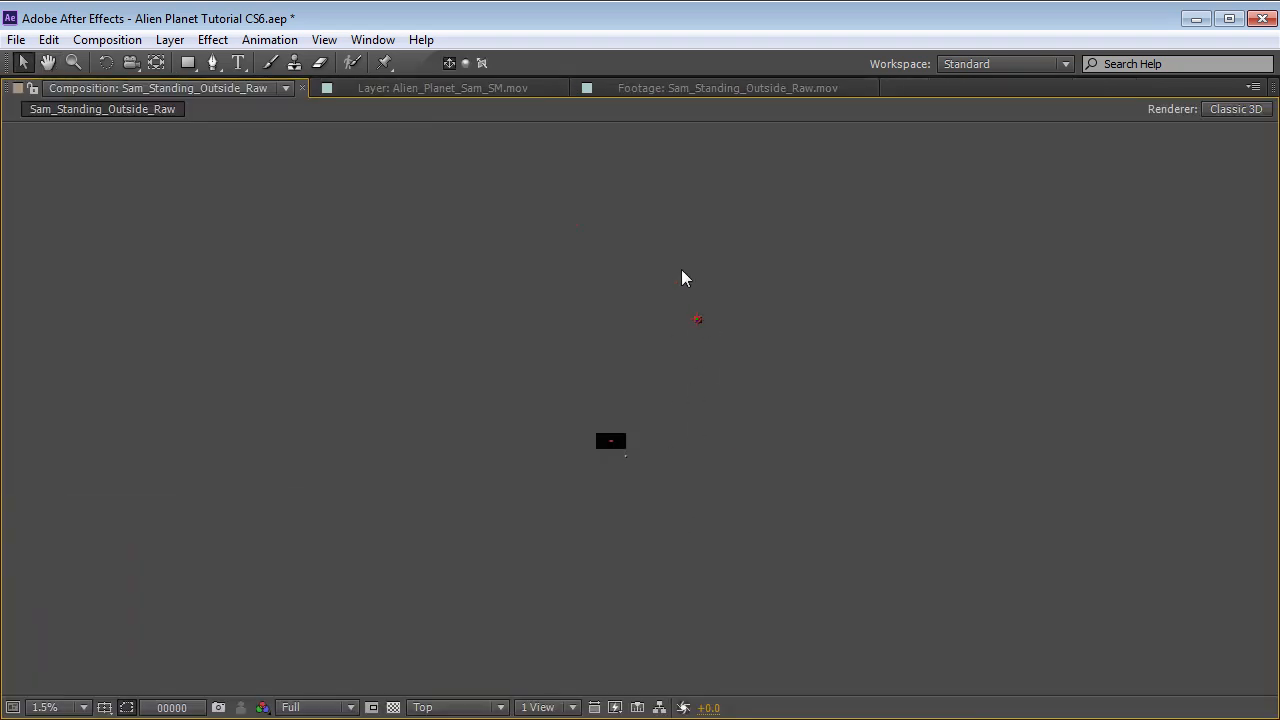
key("grave")
- Set the scale of Null 4 to 10% and check the shrunken layout in the Top view
left_click(168, 594)
key("s")
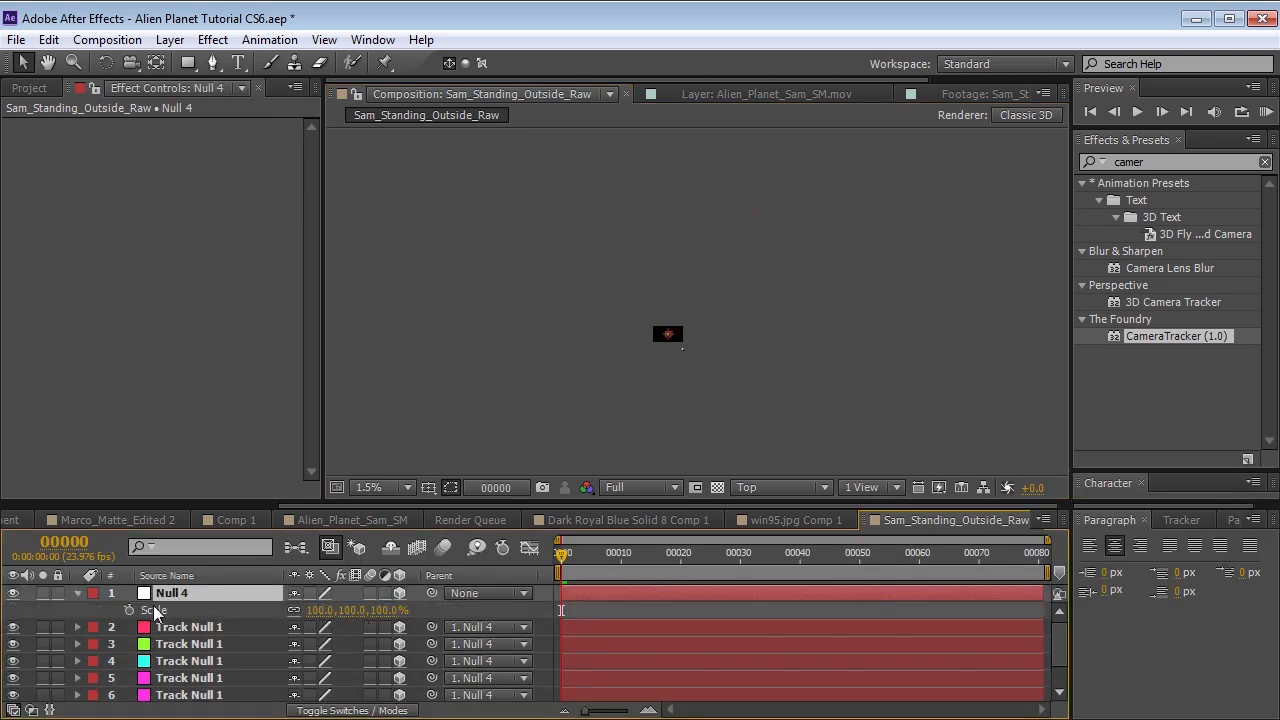
left_click(352, 610)
type("10")
key("Return")
key("grave")
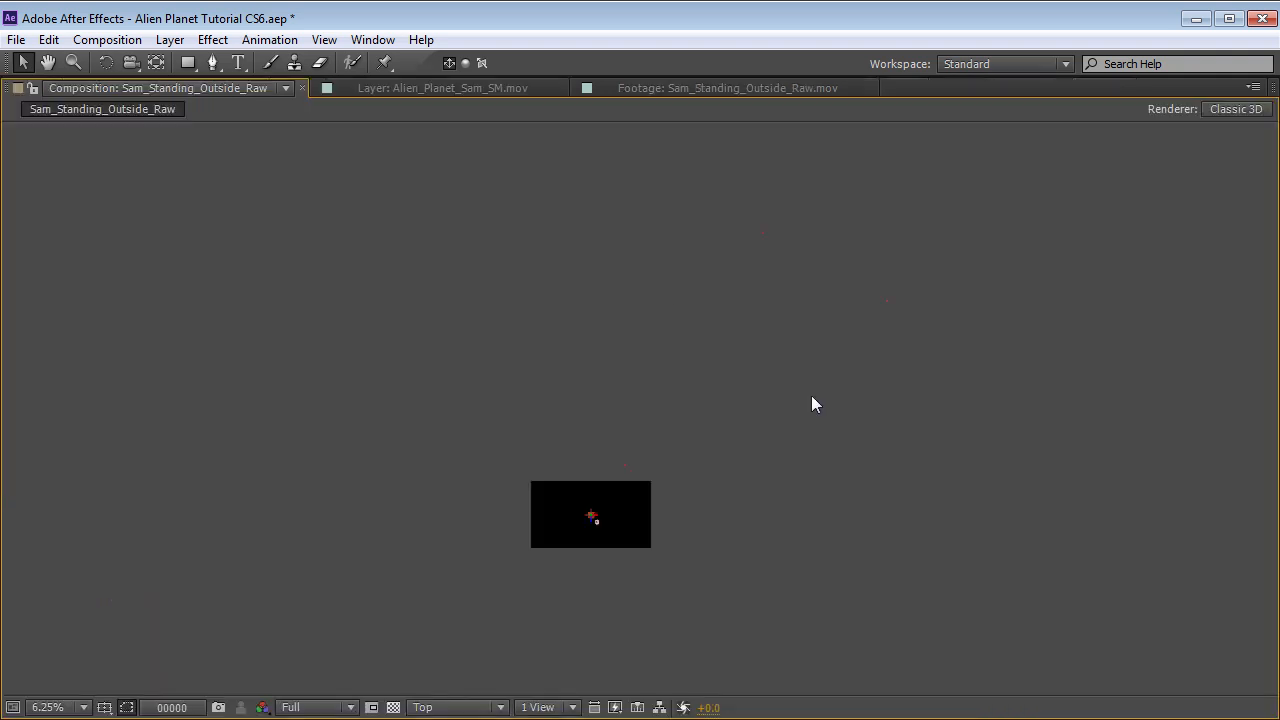
- Return to the Active Camera view and examine the track null beside the man's legs against the footage
key("grave")
left_click(738, 490)
left_click(775, 516)
scroll(670, 287, "up", 4)
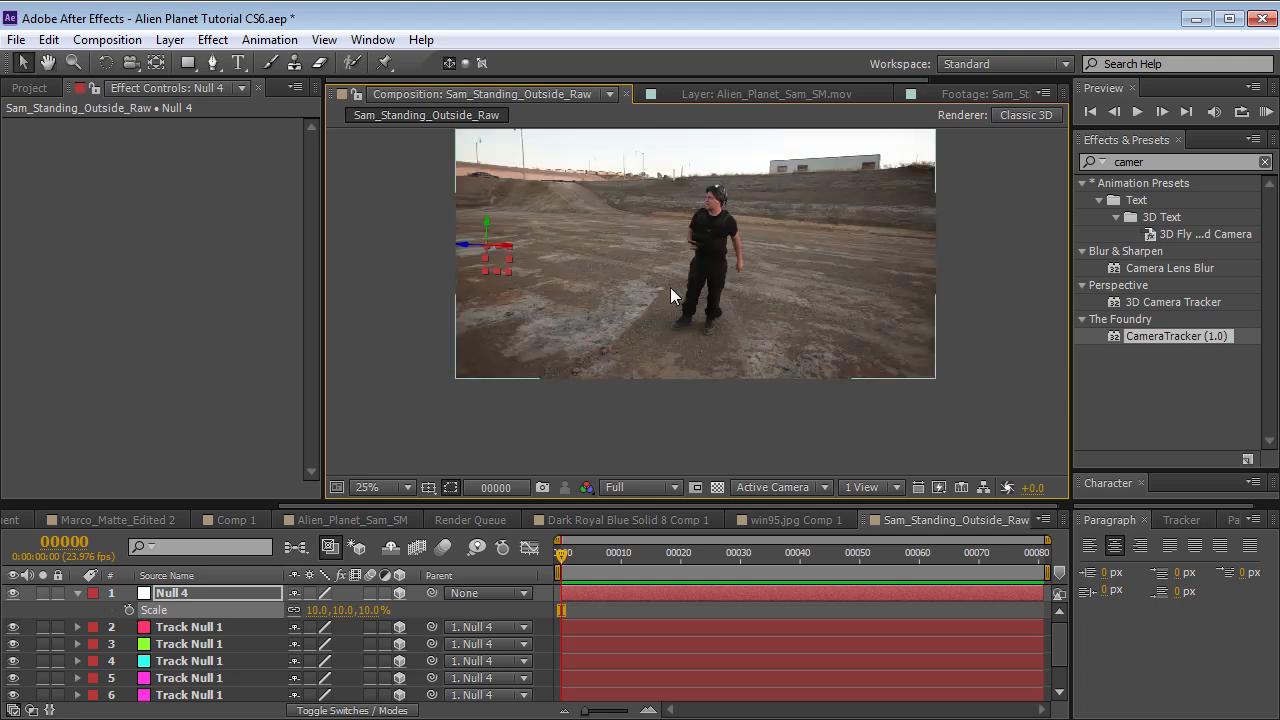
scroll(672, 287, "up", 2)
left_click(672, 262)
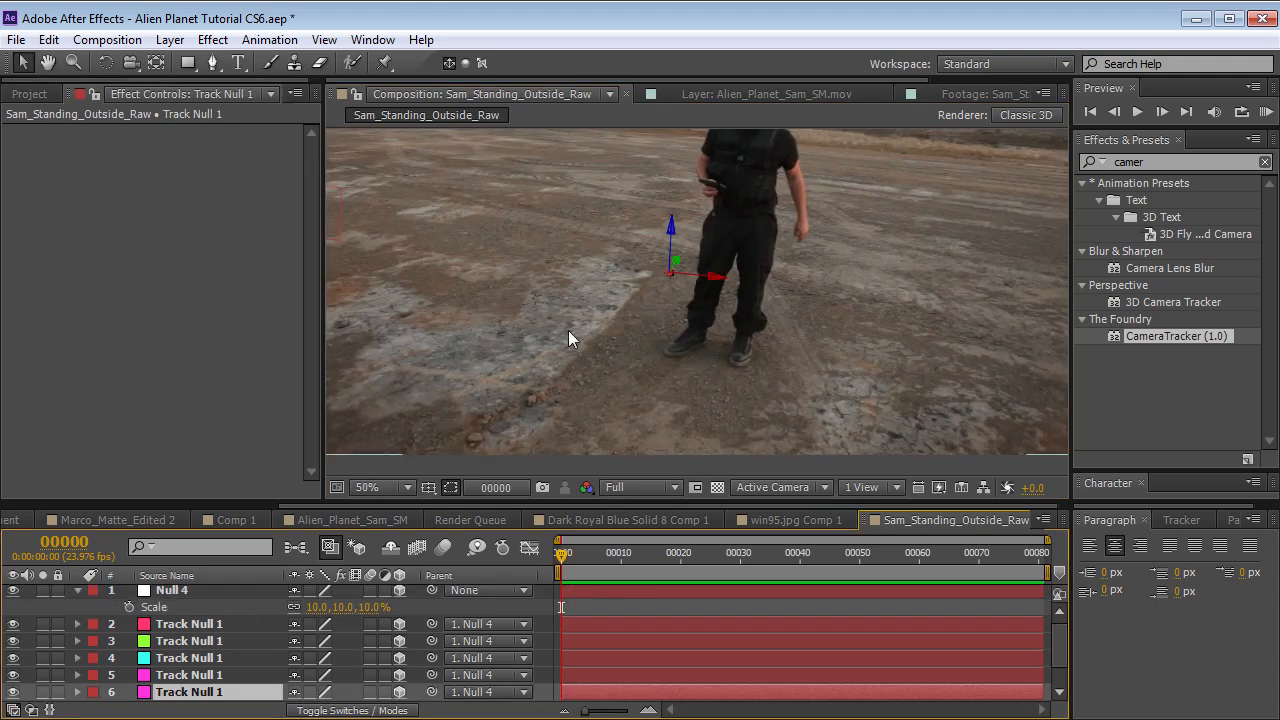
scroll(240, 643, "down", 2)
key("grave")
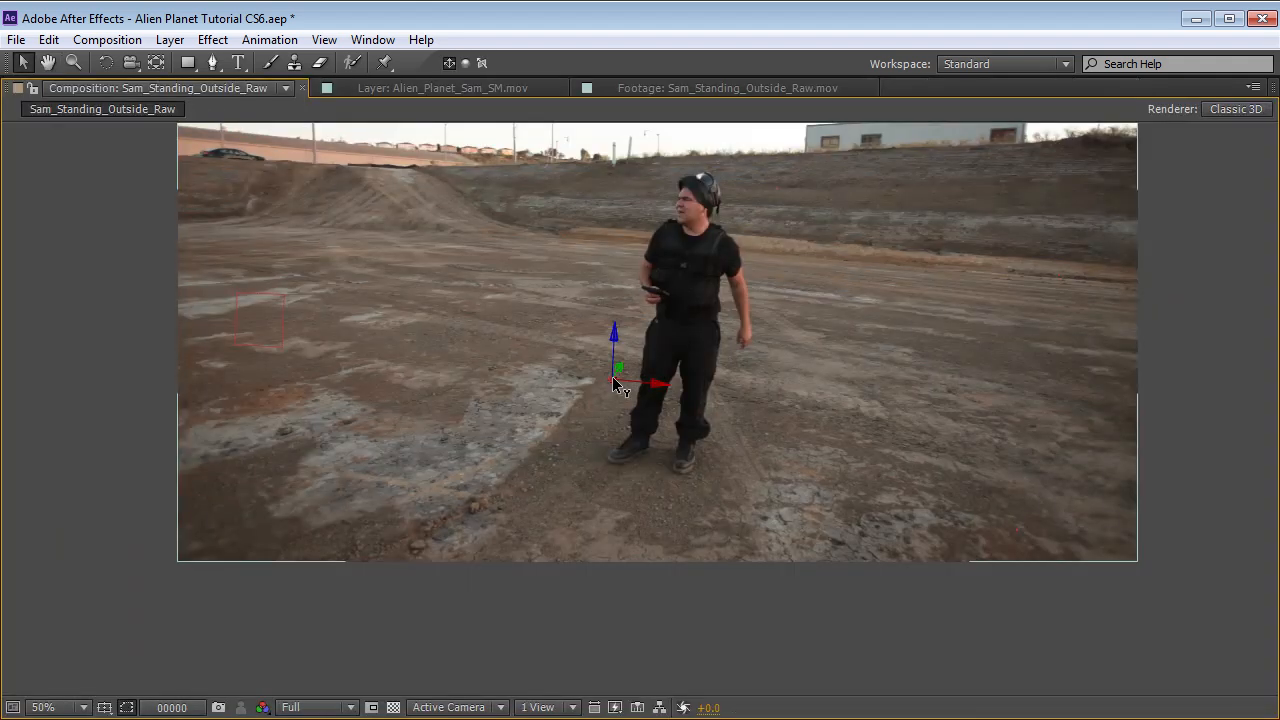
key("grave")
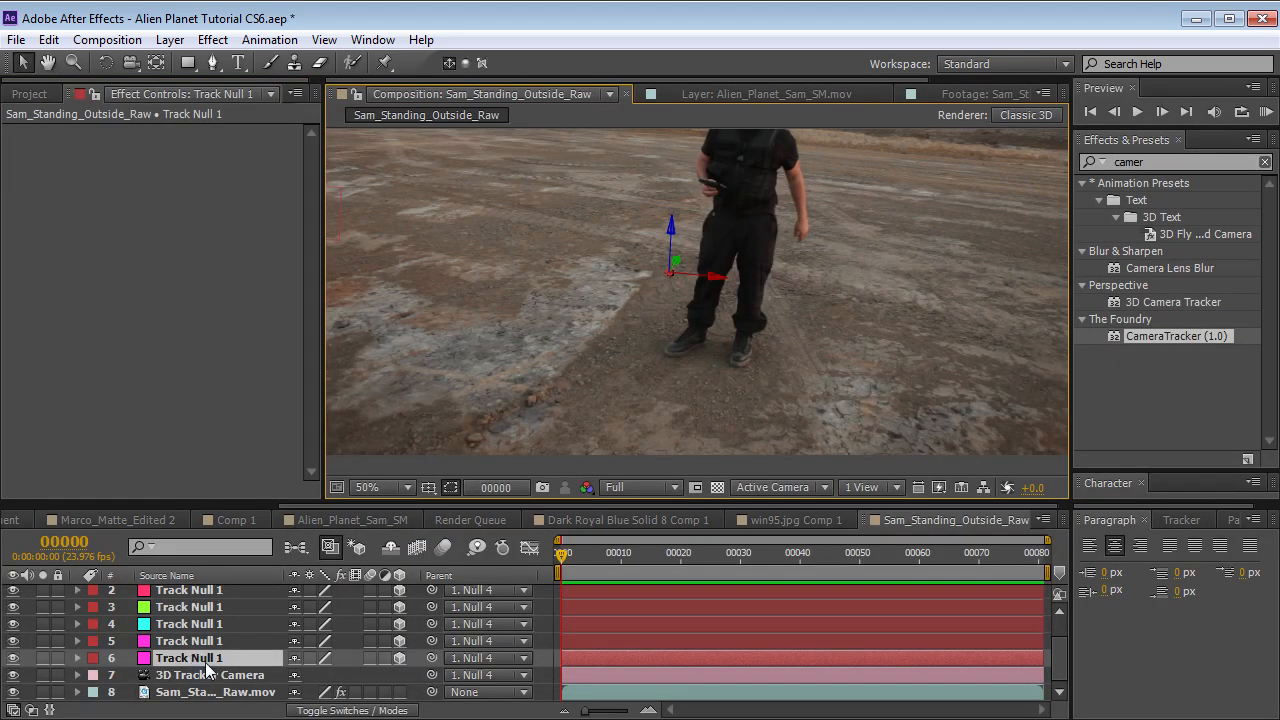
- Locate the selected track null beside the man's legs in the Top view at 6.25% magnification
left_click(783, 487)
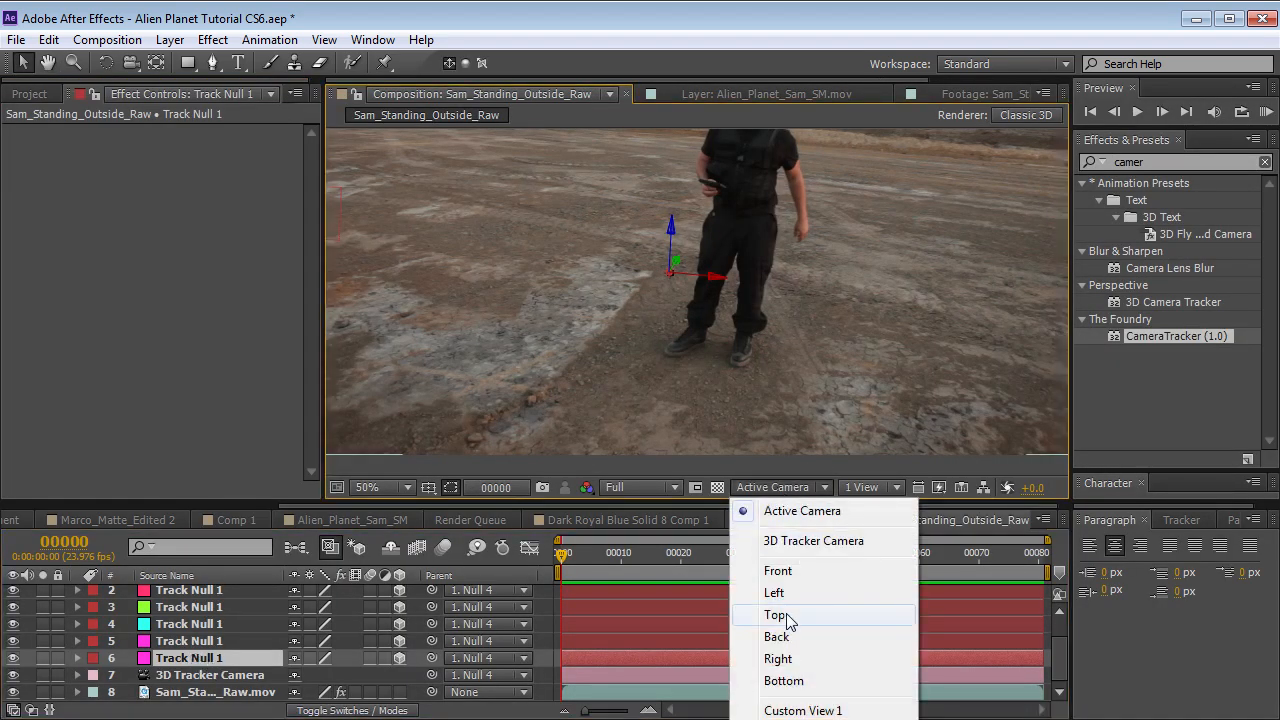
left_click(786, 613)
key("comma")
key("comma")
key("comma")
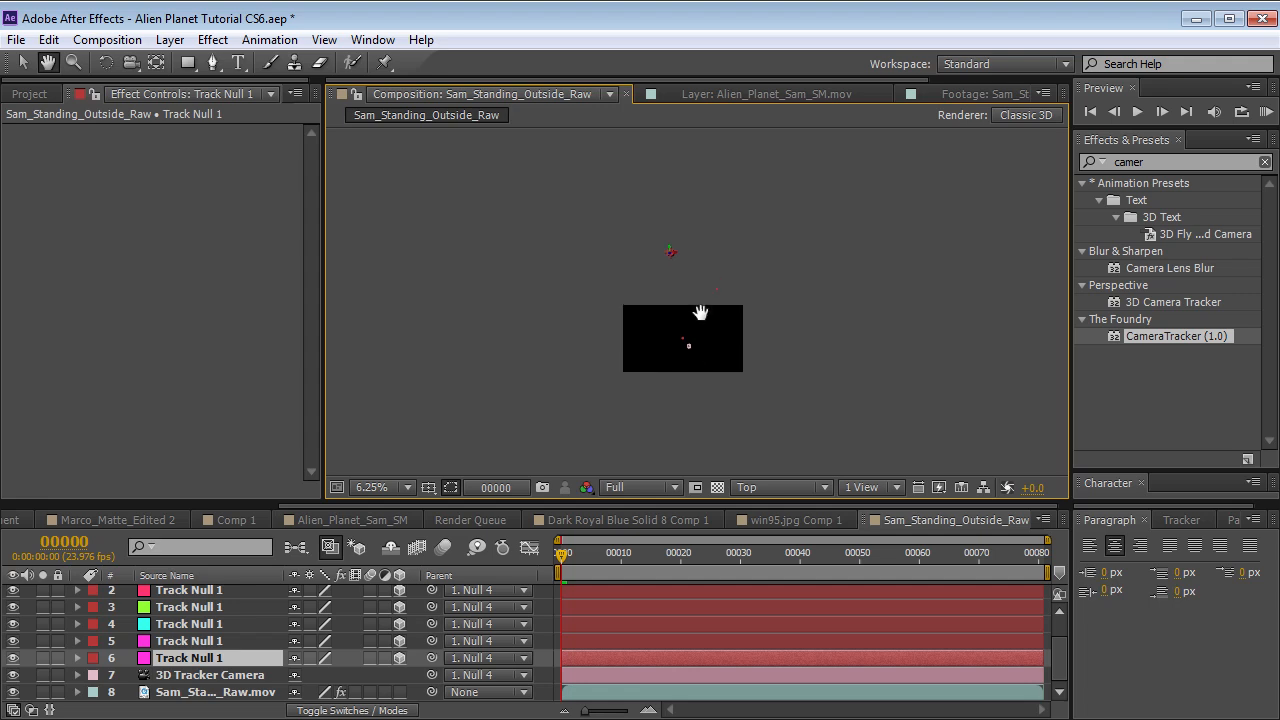
key("v")
left_click_drag(681, 298, 667, 346)
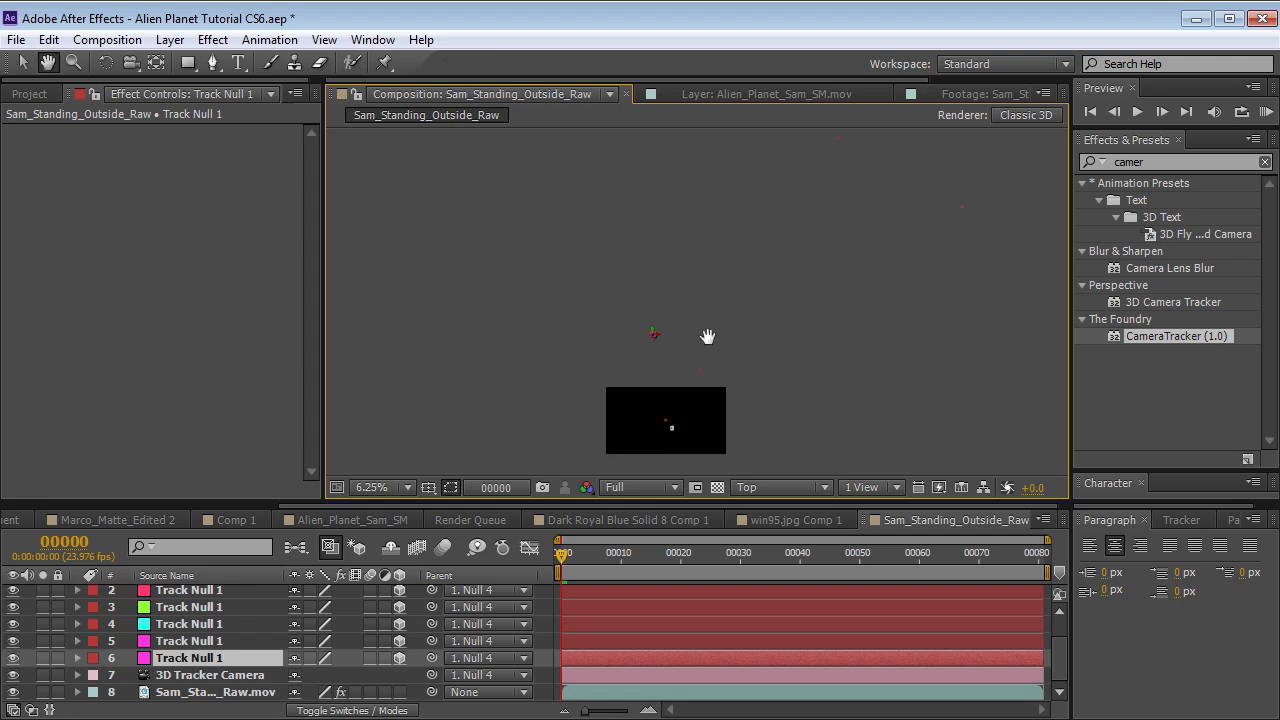
- Set the scale of Null 4 to 5%
scroll(230, 602, "up", 2)
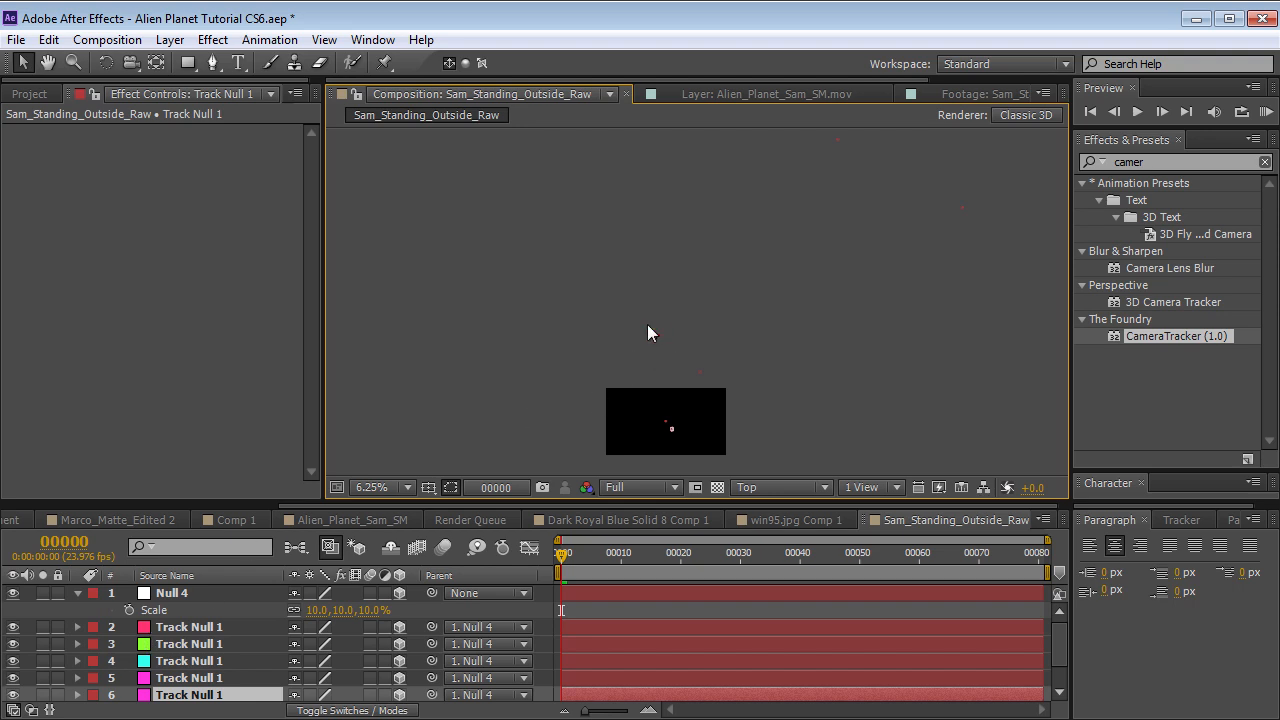
left_click(180, 594)
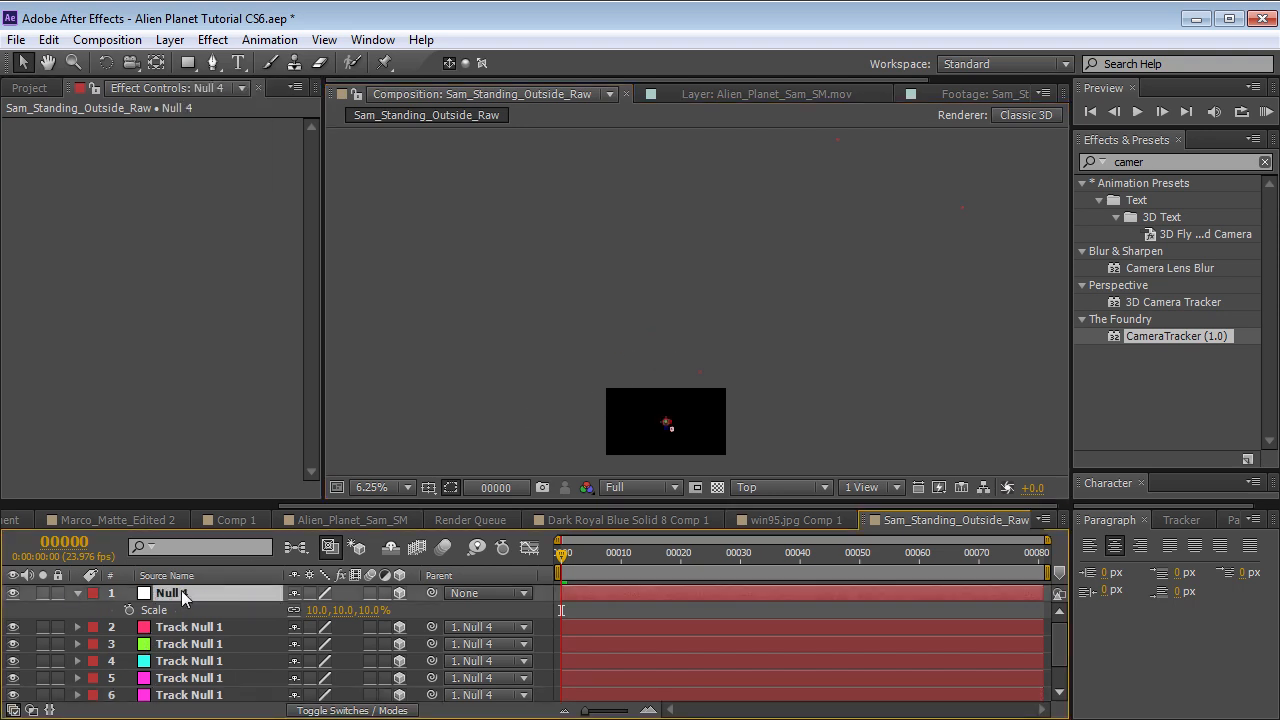
left_click(350, 609)
type("5")
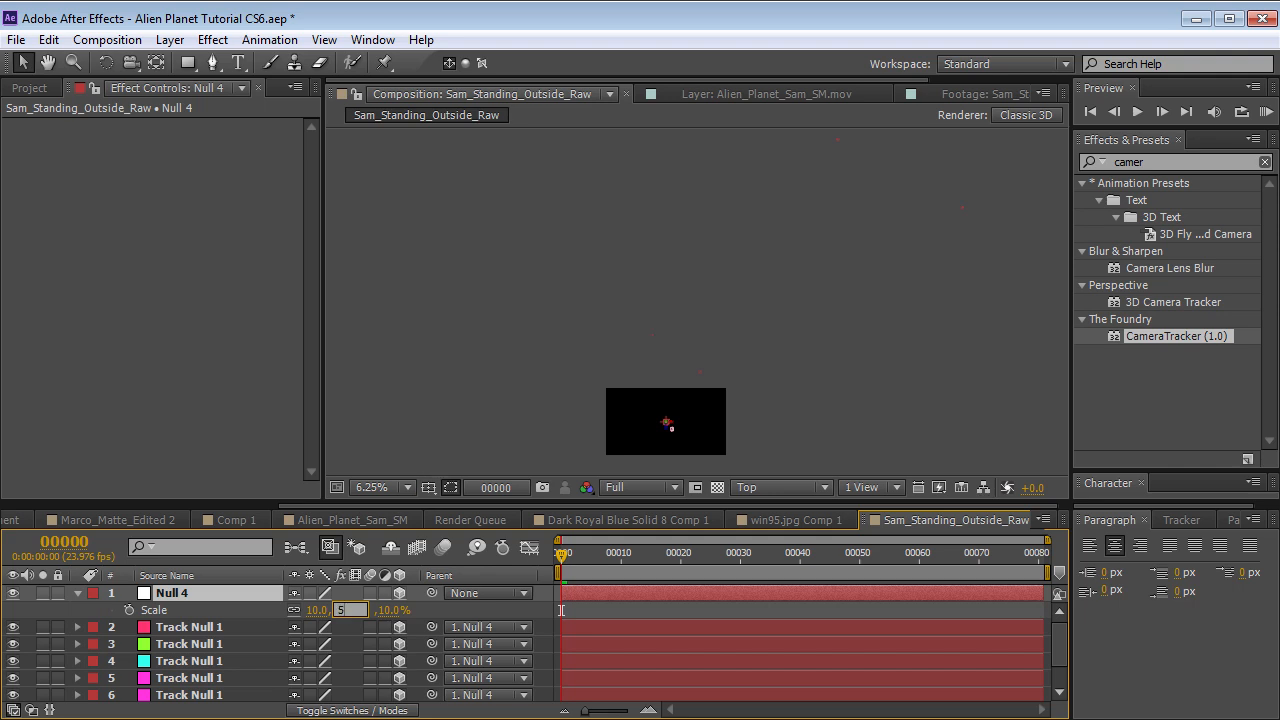
key("Return")
- Move Null 4 with its parented layers along its Z axis toward the front in the Top view
key("space")
left_click_drag(680, 418, 690, 292)
scroll(661, 391, "up", 1)
key("space")
scroll(674, 391, "up", 1)
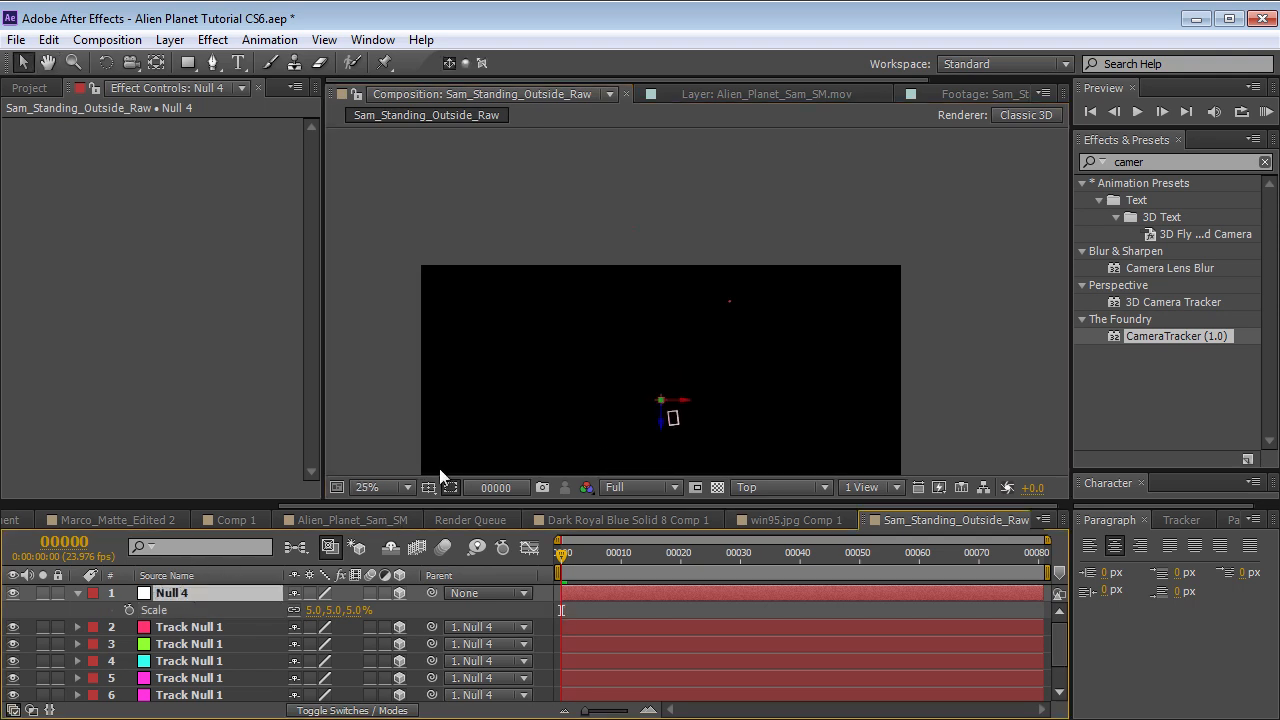
left_click_drag(662, 416, 659, 552)
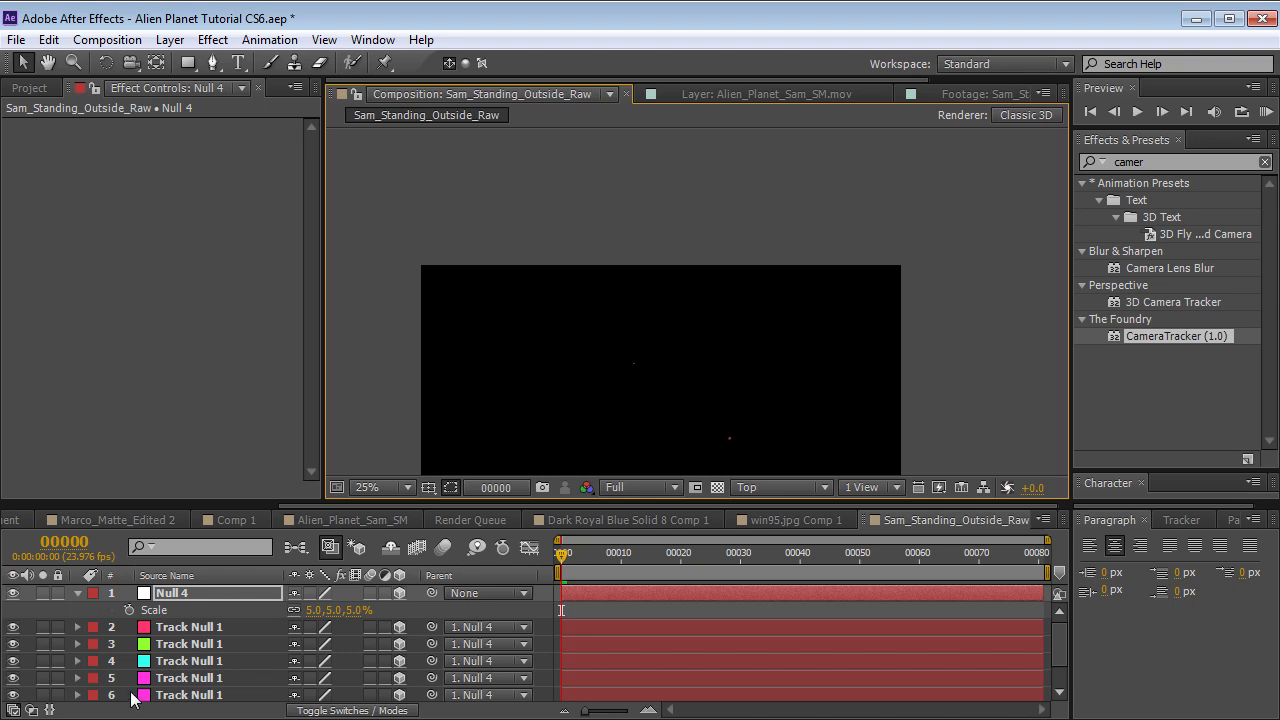
- Select the track null in layer 6 and examine its position in the Top view
left_click(178, 697)
key("space")
left_click_drag(651, 366, 608, 270)
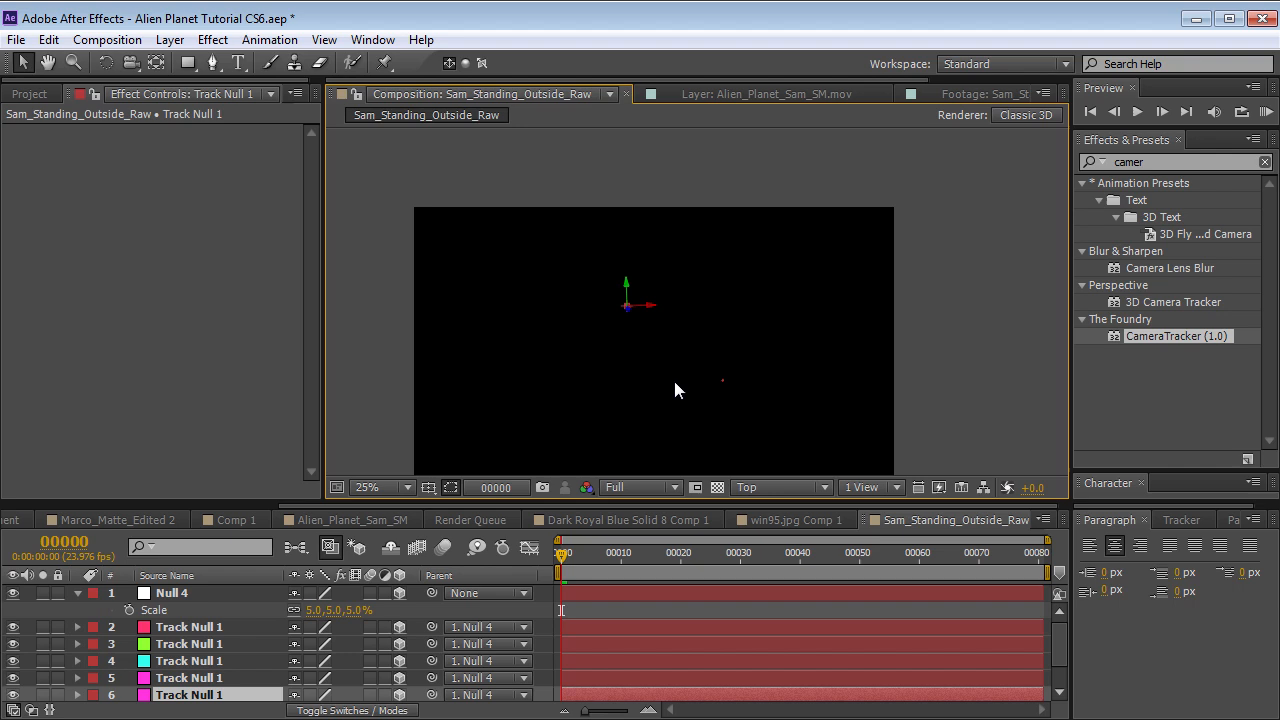
- Show the title/action-safe guides and move Null 4 in the Top view to bring the layer 6 track null onto the centre mark
key("apostrophe")
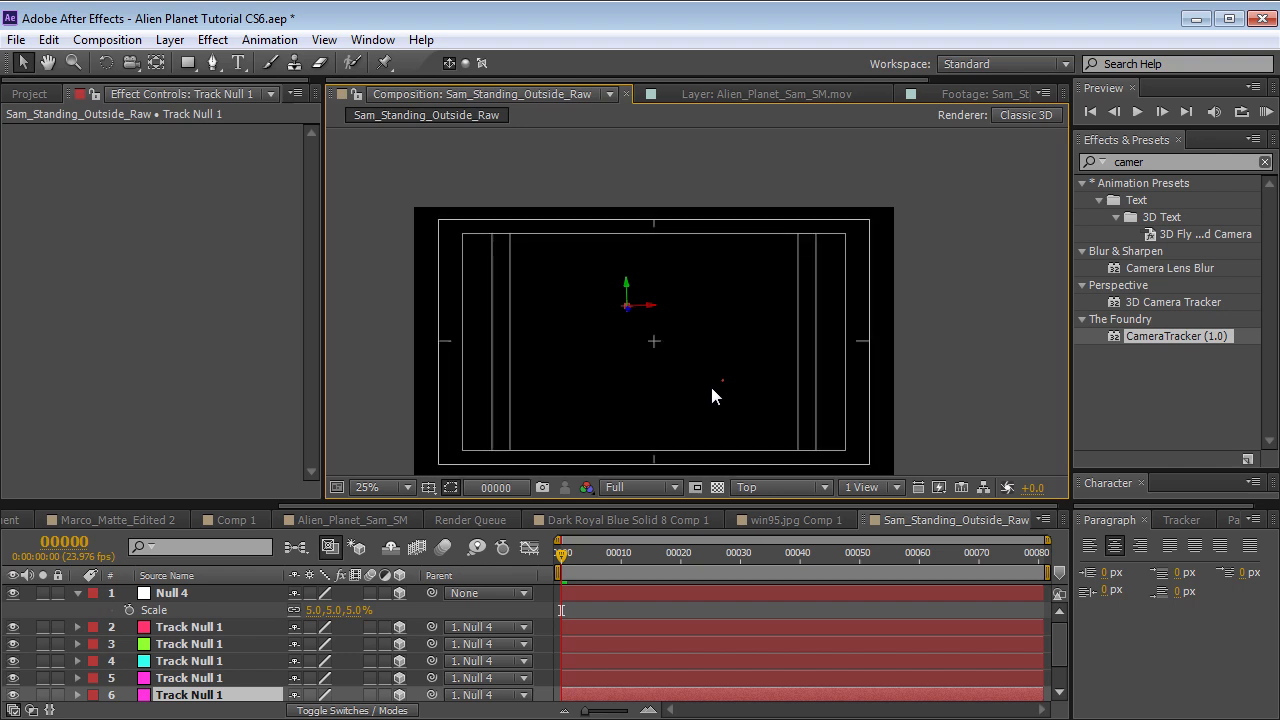
left_click(433, 486)
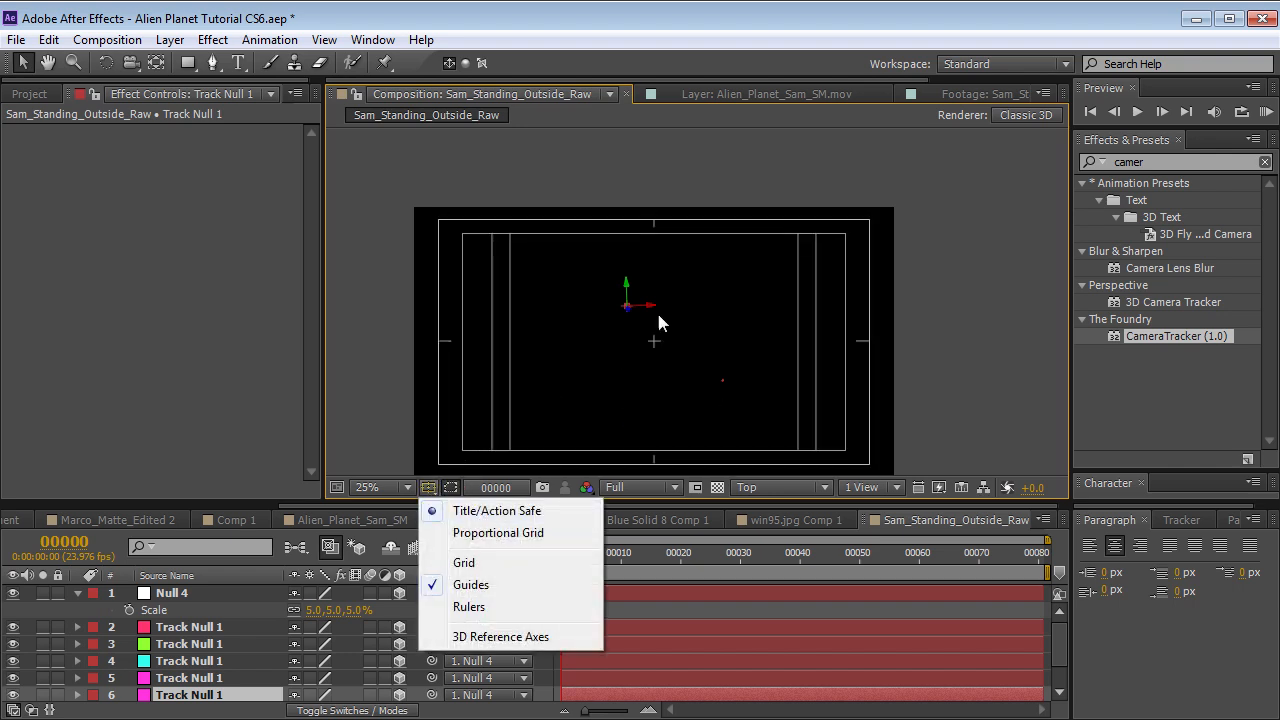
left_click(172, 593)
key("space")
left_click_drag(686, 352, 681, 274)
left_click_drag(660, 388, 676, 445)
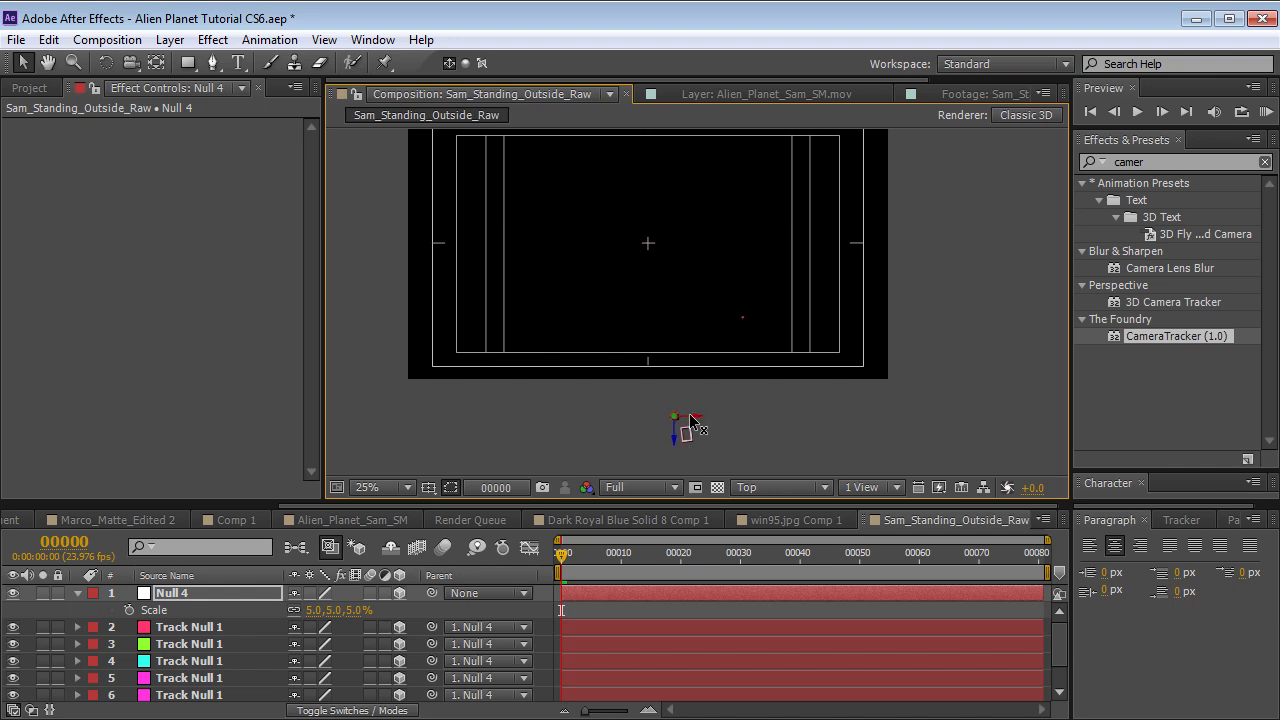
left_click_drag(675, 242, 672, 296)
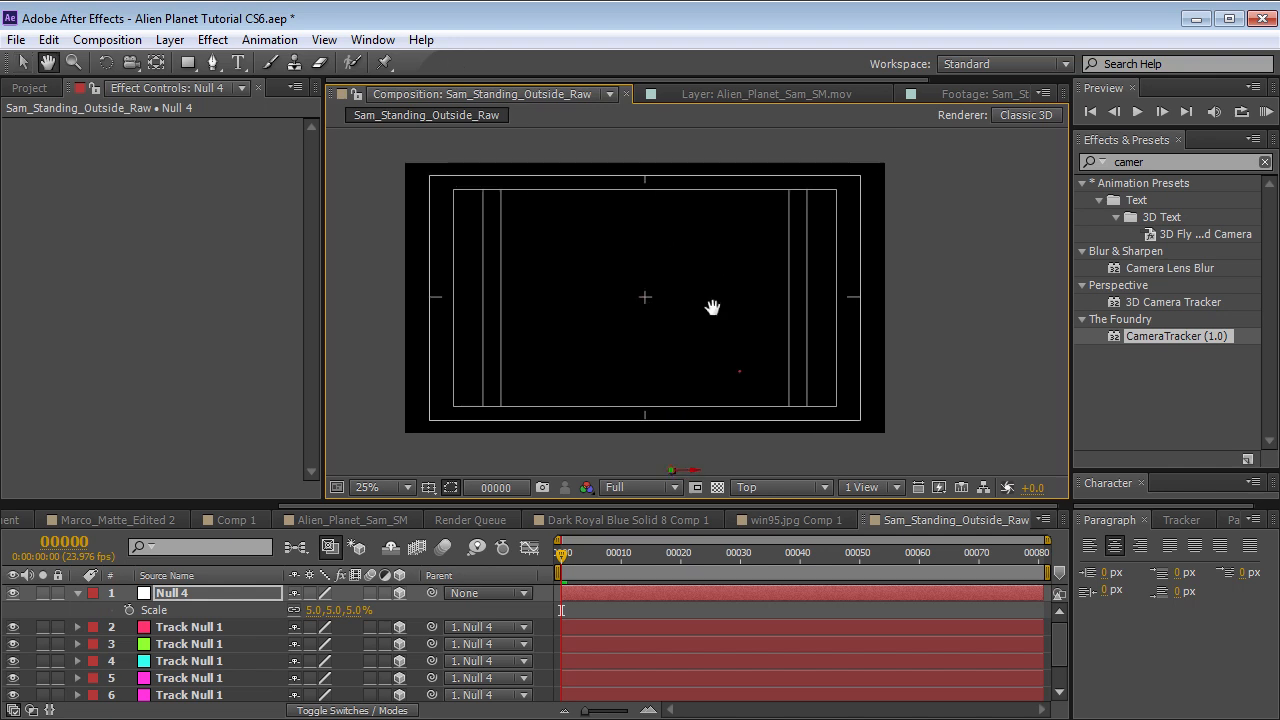
- Select the five track nulls and examine their positions in the Active Camera and Front views
left_click(761, 487)
left_click(775, 511)
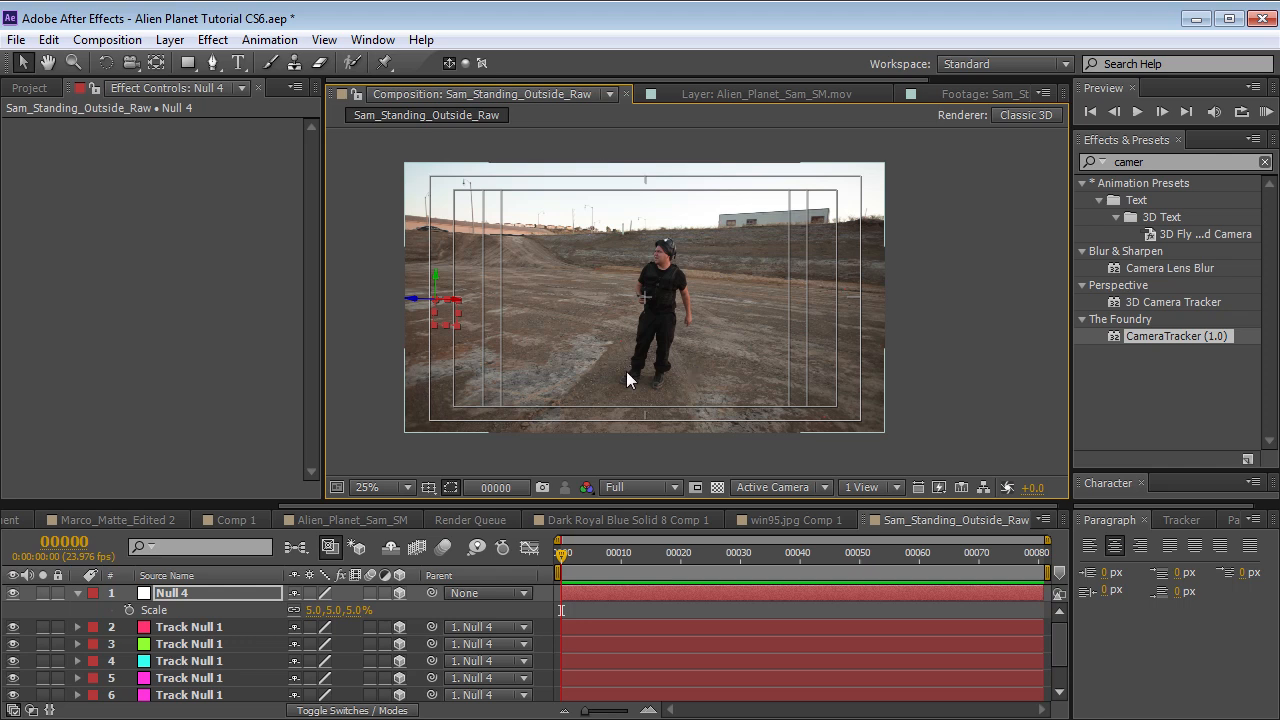
left_click(600, 627)
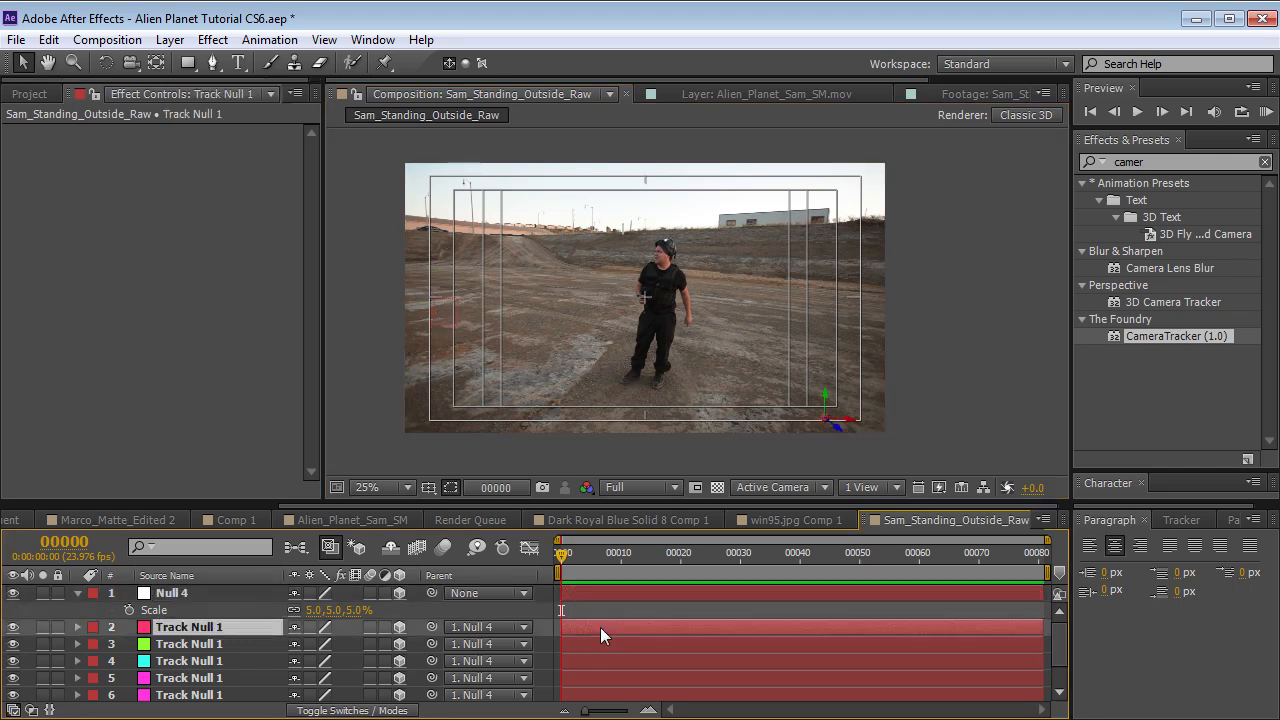
left_click(558, 688, "shift")
left_click(585, 560)
left_click_drag(585, 560, 364, 601)
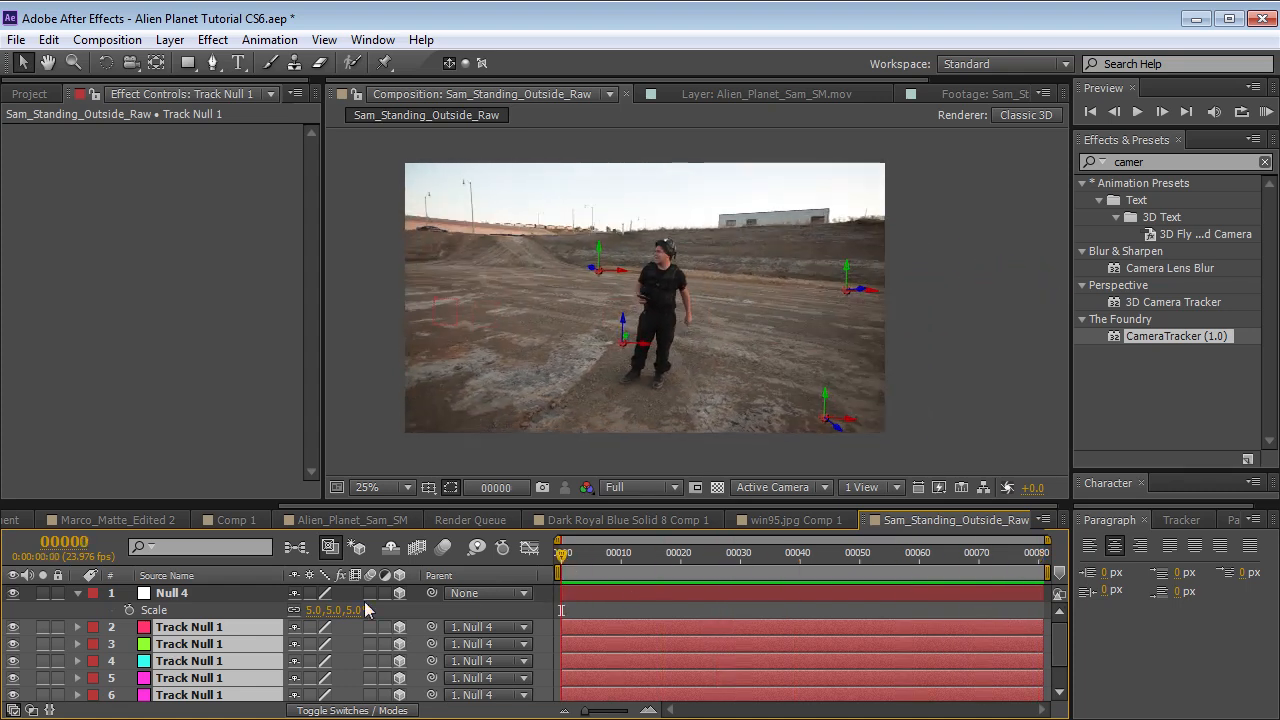
left_click(771, 489)
left_click(789, 572)
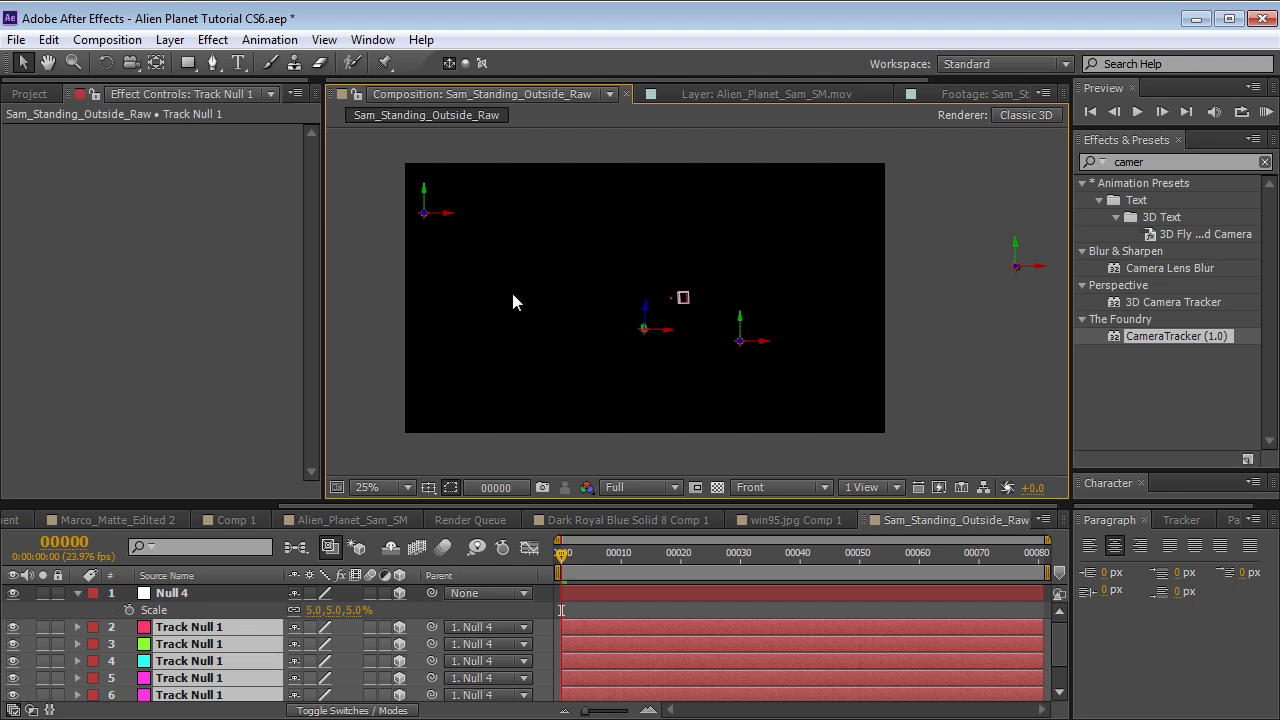
- Reveal Null 4's rotation properties and enlarge the timeline to show all eight layers
left_click(178, 594)
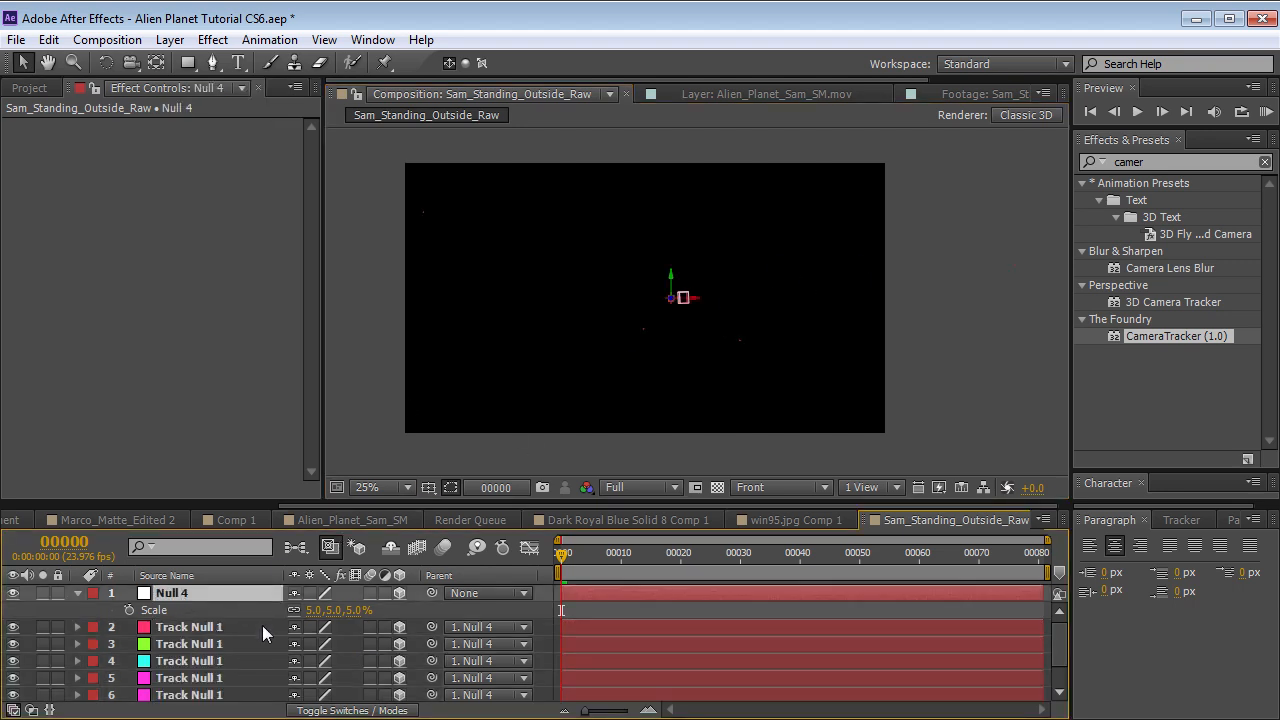
key("r")
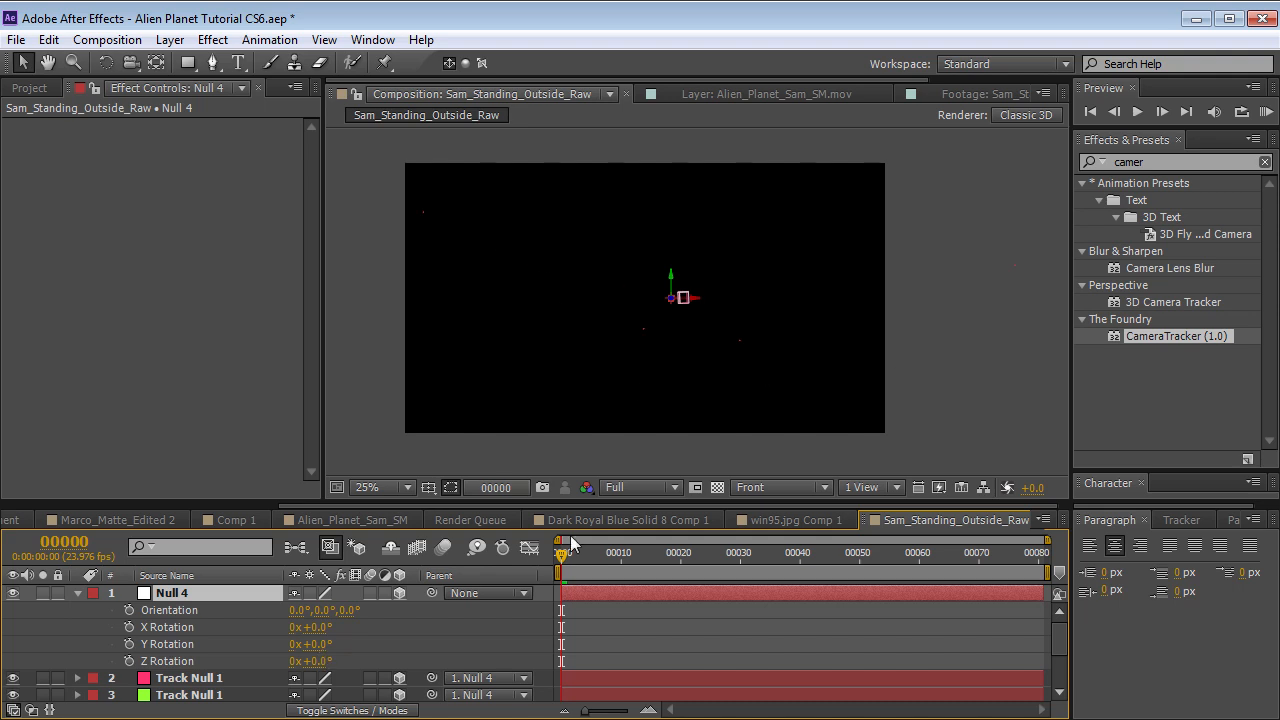
left_click_drag(577, 498, 575, 398)
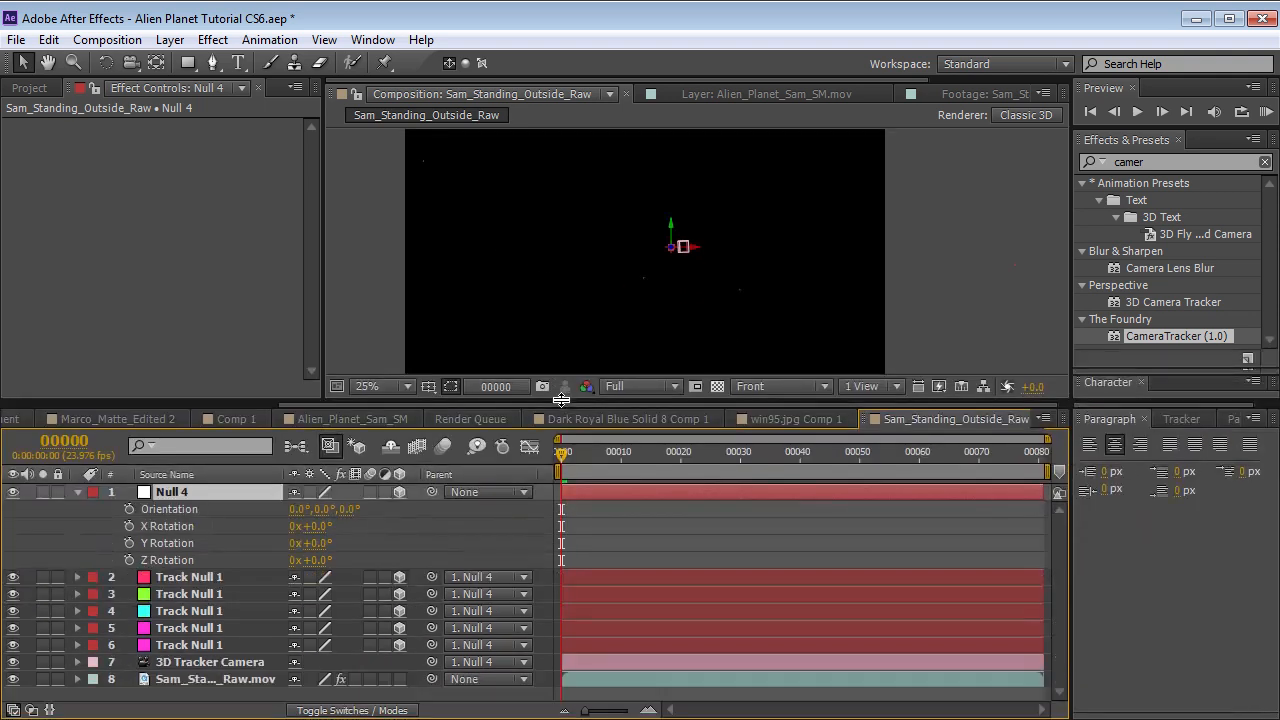
- Scale the five track nulls in layers 2 to 6 up to 11660%
left_click(226, 574)
left_click(205, 647, "shift")
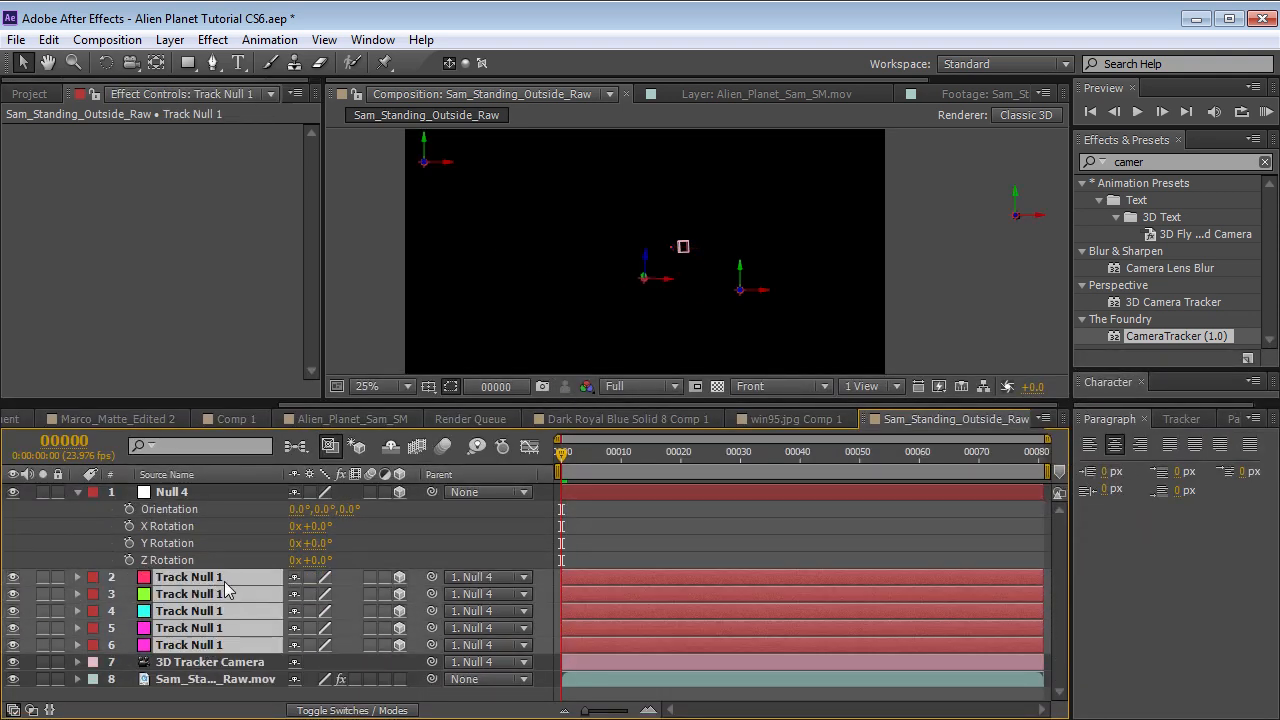
key("s")
left_click_drag(548, 573, 1225, 566)
key("grave")
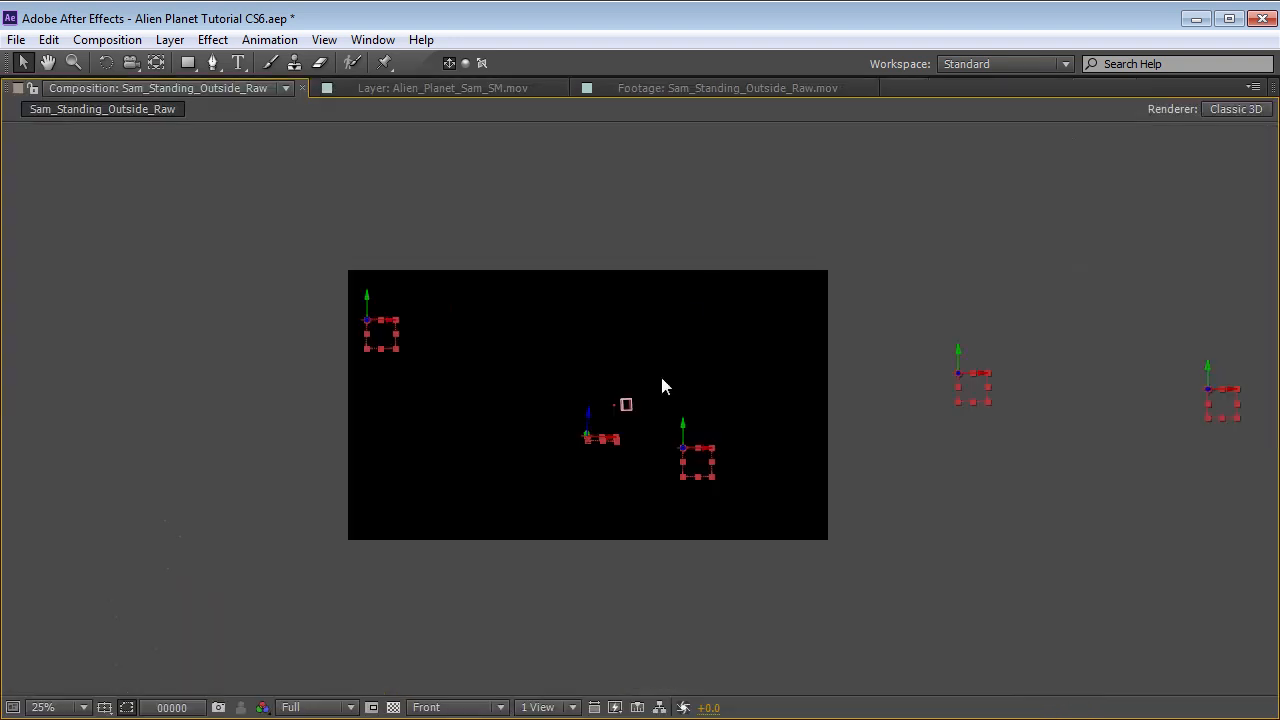
key("space")
left_click_drag(828, 479, 785, 487)
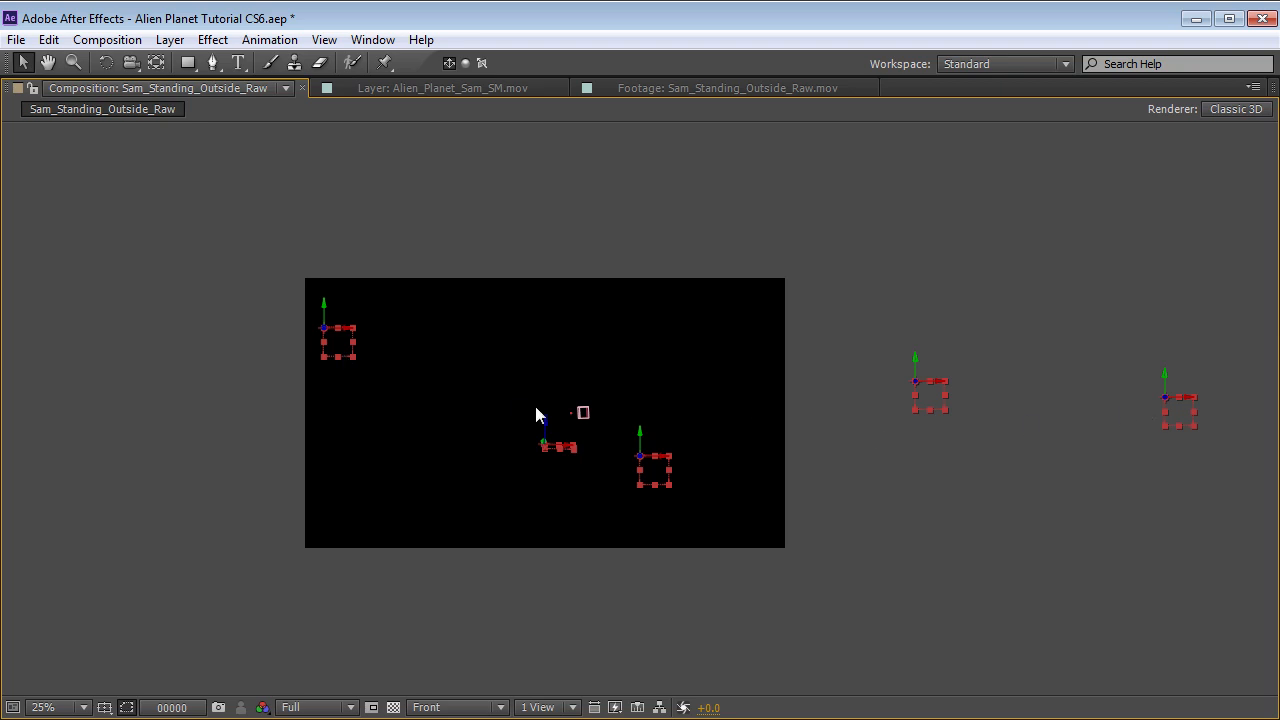
key("grave")
scroll(720, 291, "down", 1)
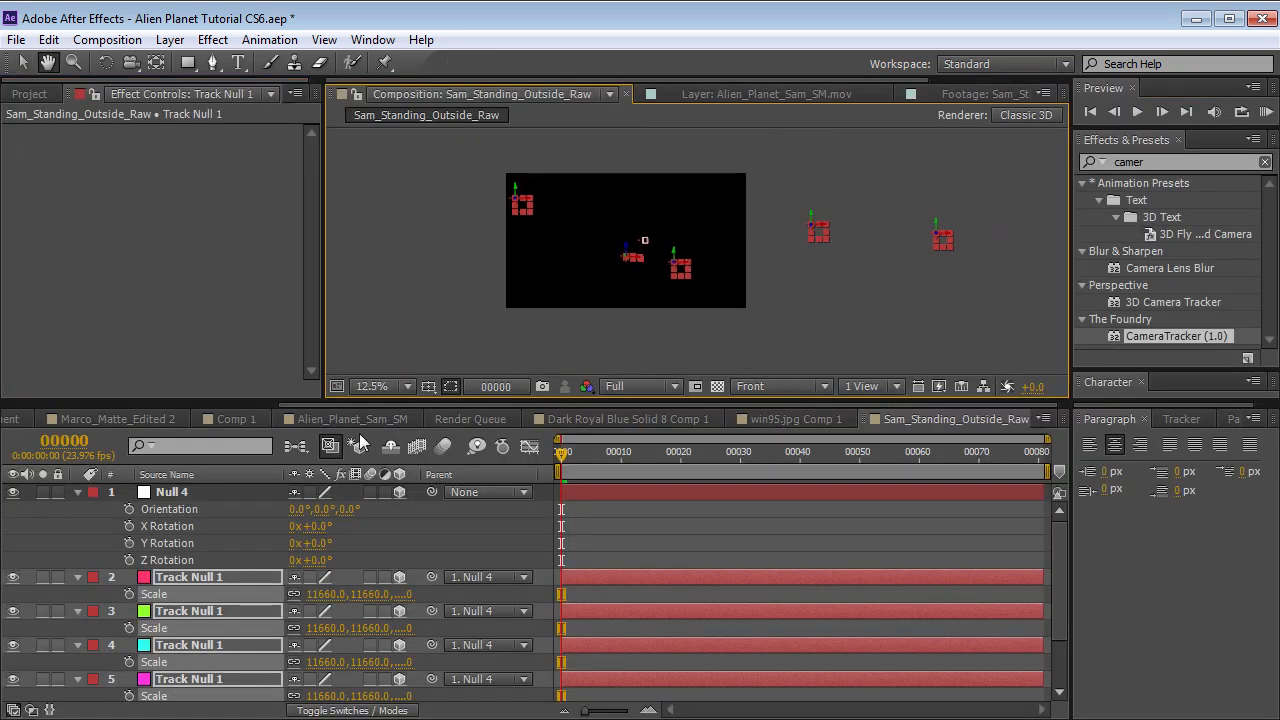
- Rotate Null 4 to X -10.1°, Y +1.4° and Z +0.1°, levelling the track nulls against a horizontal ruler guide at 752
left_click(172, 492)
mouse_move(319, 546)
left_mouse_down()
mouse_move(330, 545)
mouse_move(319, 557)
mouse_move(318, 525)
left_mouse_up()
key("ctrl+z")
key("ctrl+z")
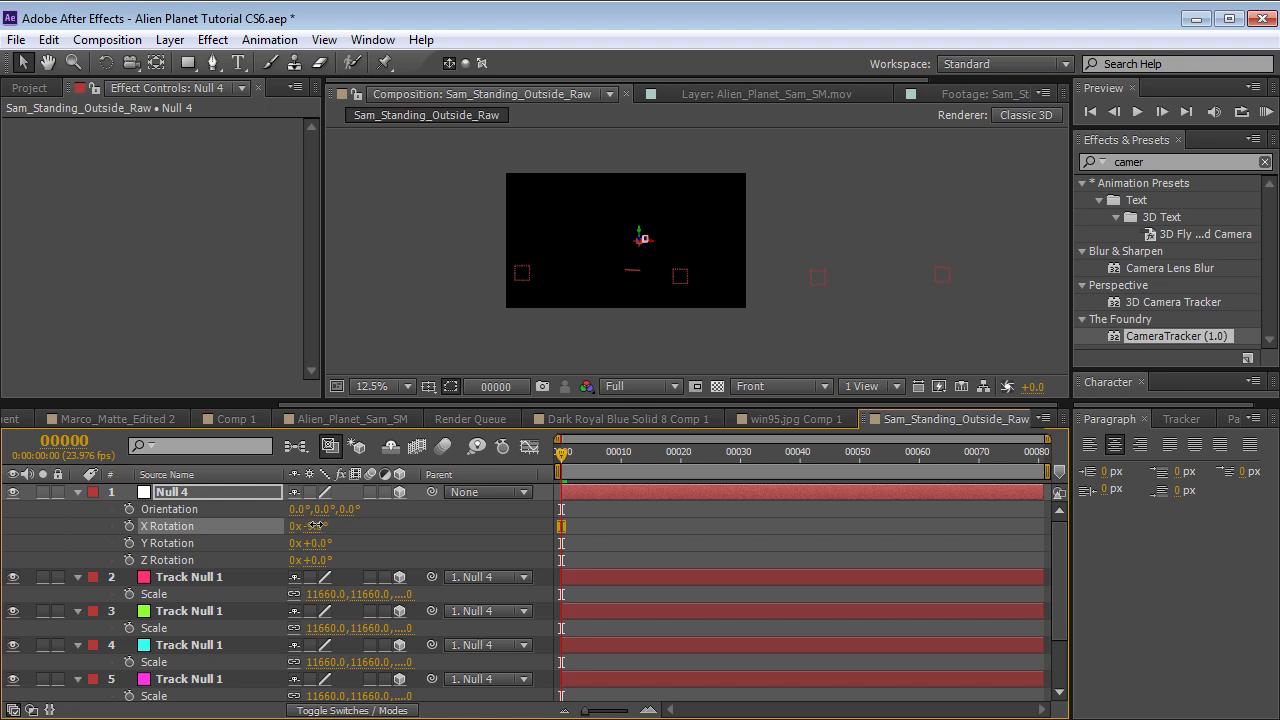
key("ctrl+r")
left_click_drag(723, 140, 700, 275)
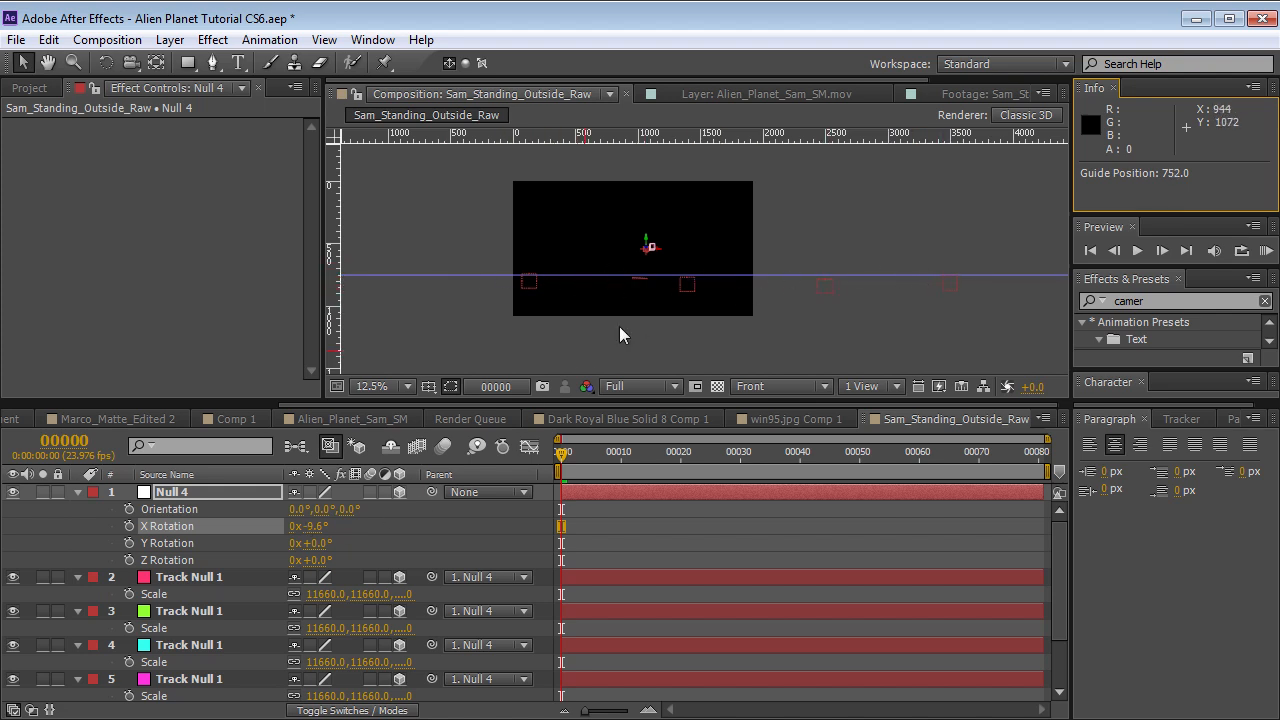
left_click_drag(318, 526, 320, 560)
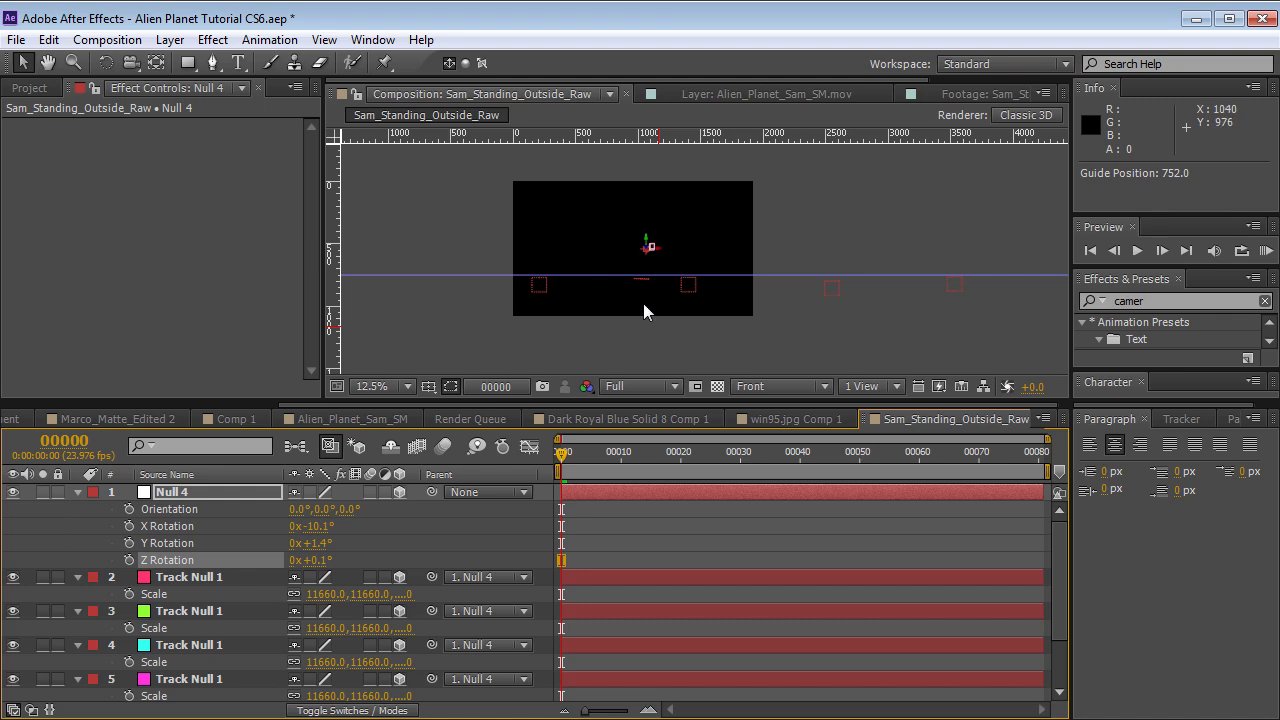
- Move Null 4 up about 240 px in the Front view, aligning the layer 6 track null with the title-safe centre mark
left_click(165, 683)
scroll(250, 660, "down", 2)
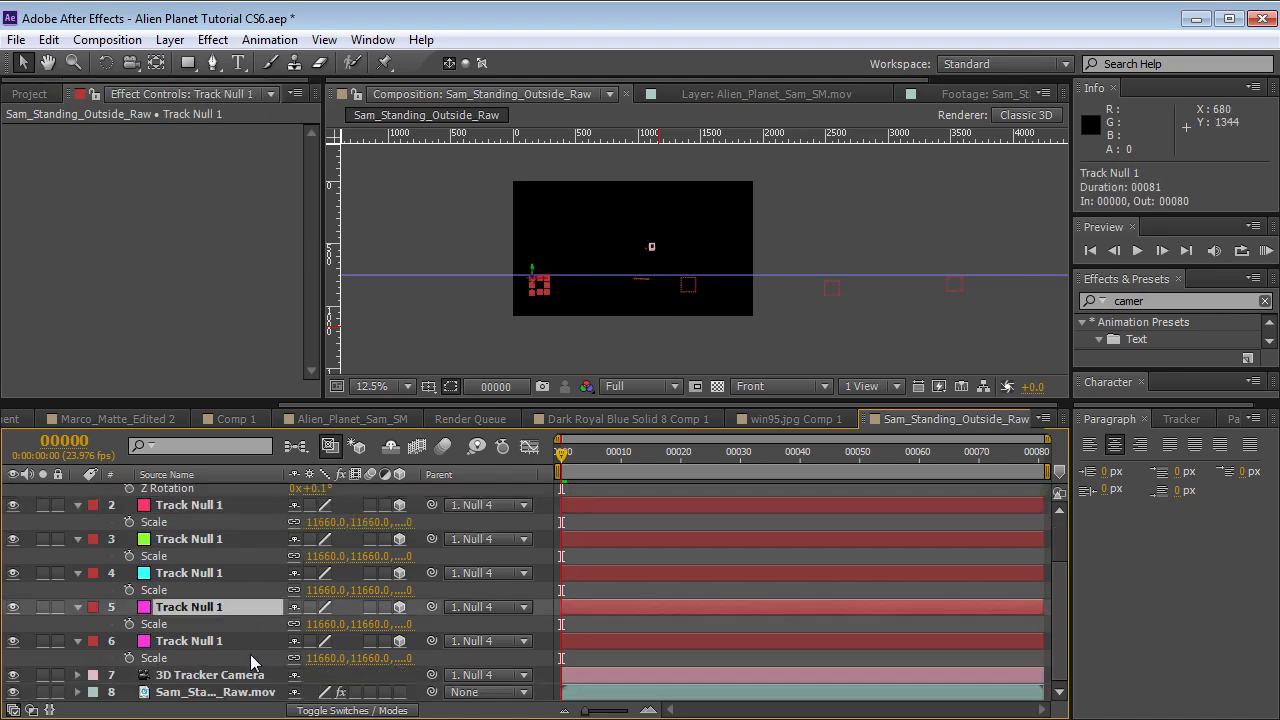
left_click(181, 648)
scroll(700, 271, "up", 1)
key("h")
left_click_drag(623, 277, 700, 277)
key("v")
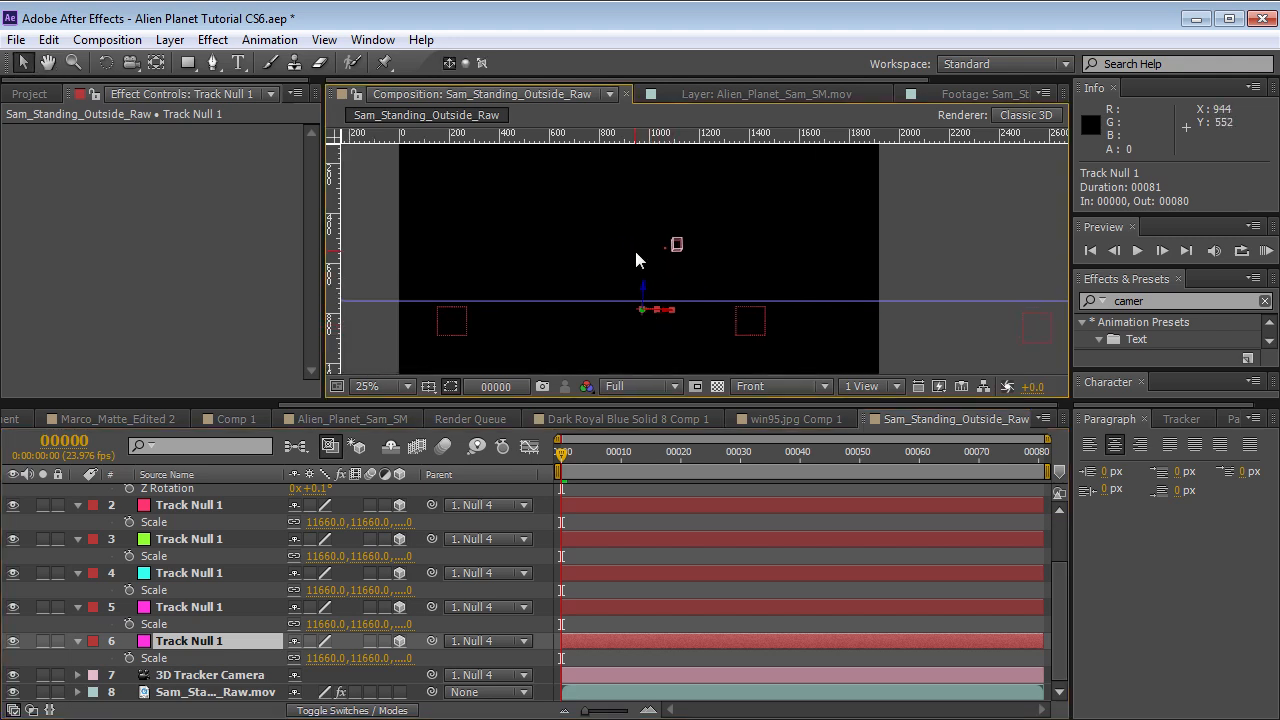
key("apostrophe")
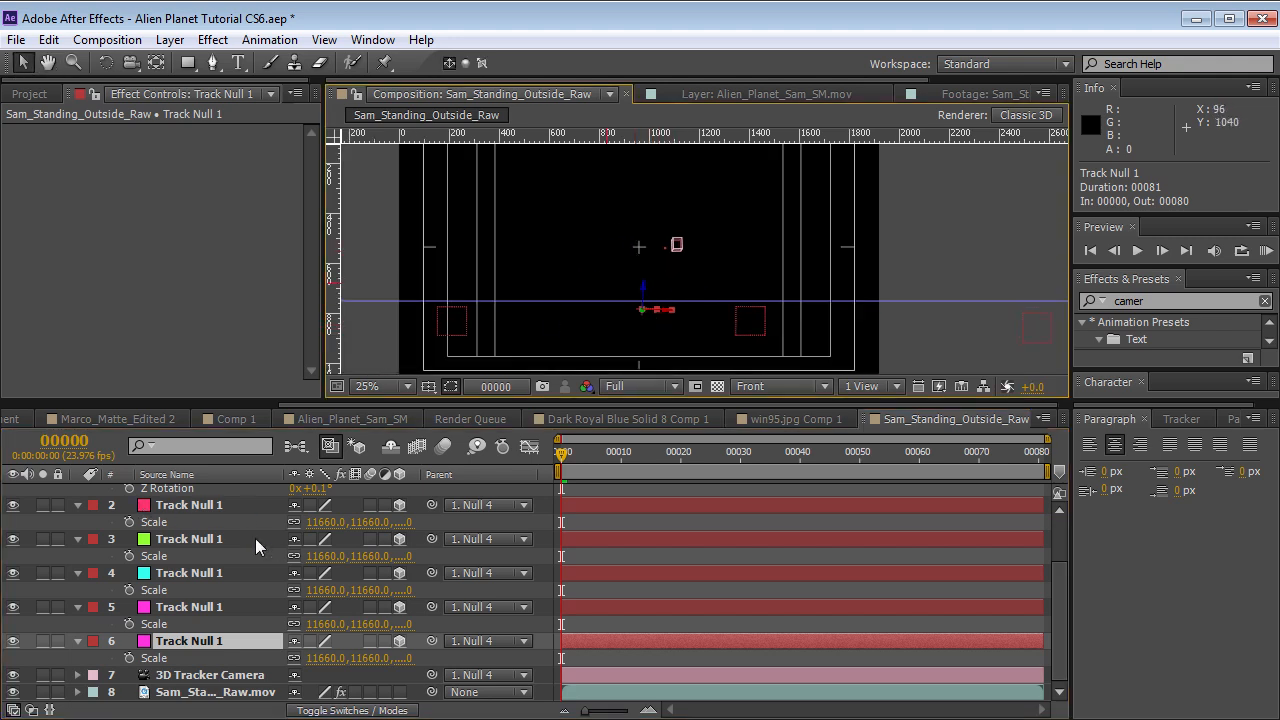
scroll(255, 545, "up", 2)
left_click(180, 492)
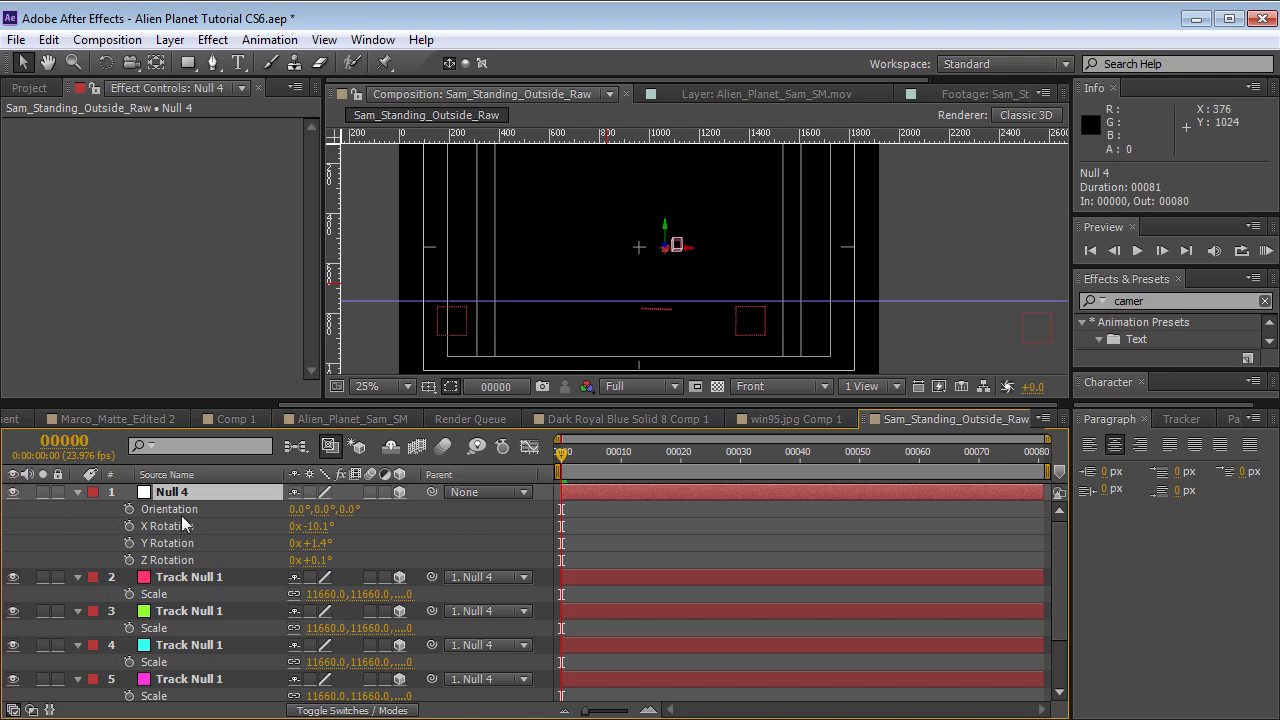
left_click_drag(664, 236, 657, 176)
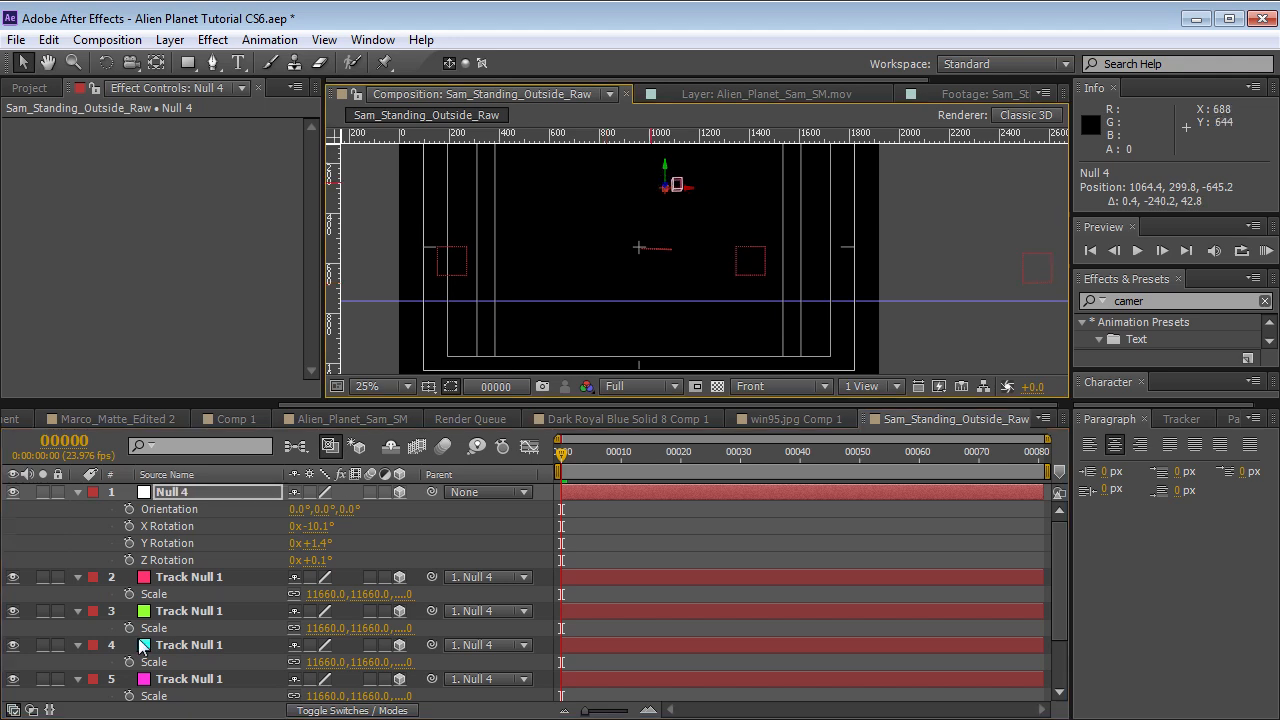
- Nudge Null 4 along its X axis in the Front view to place the layer 6 track null's anchor on the composition centre
scroll(203, 683, "down", 2)
left_click(205, 641)
key("h")
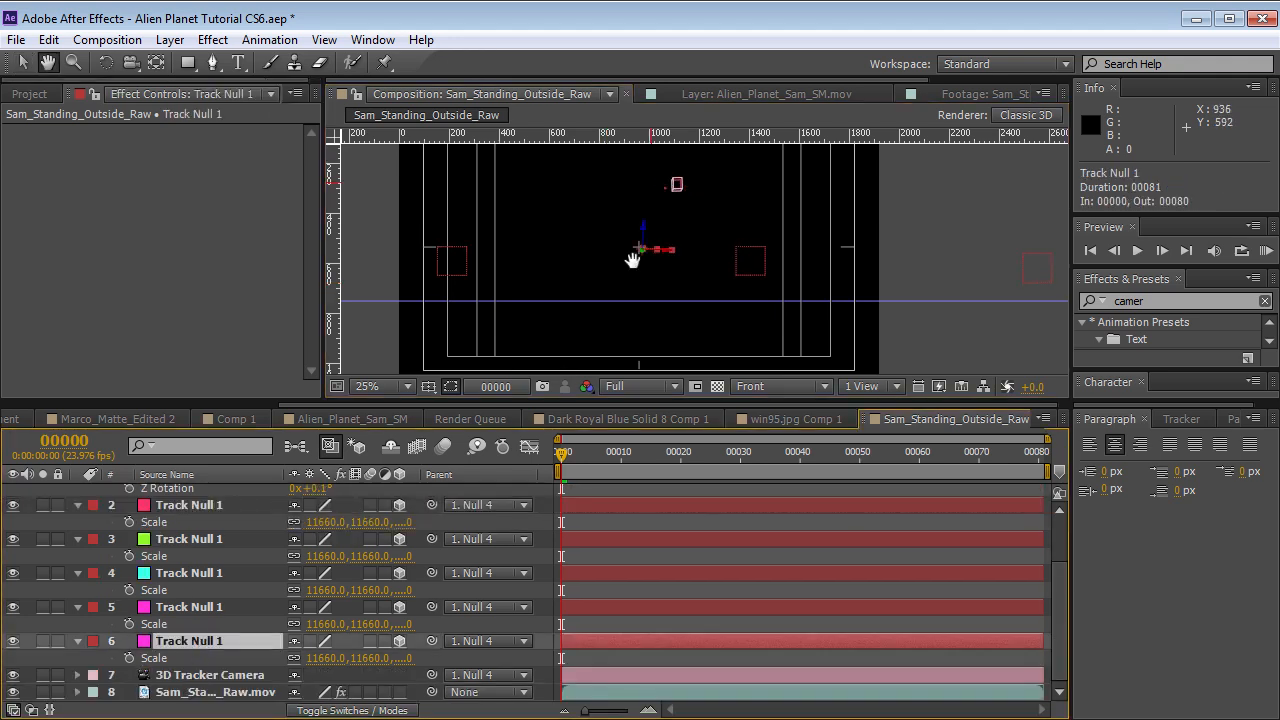
scroll(634, 257, "up", 2)
scroll(691, 305, "up", 2)
key("v")
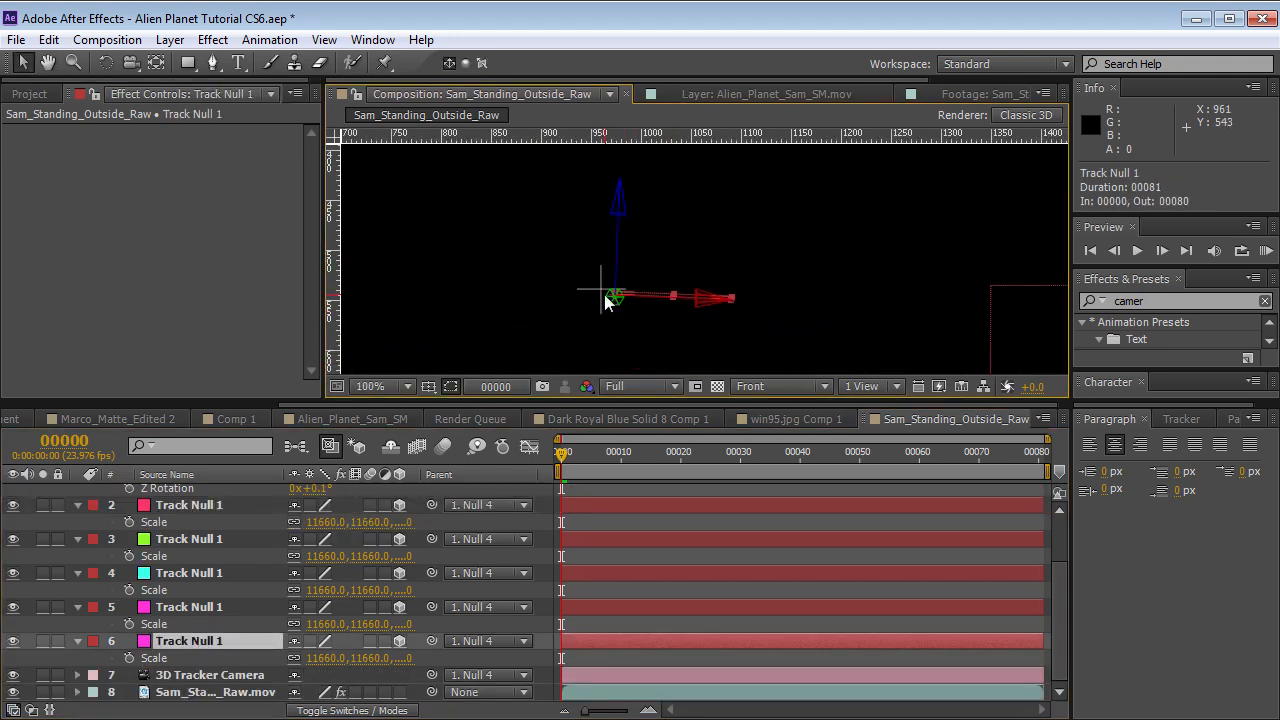
scroll(164, 508, "up", 2)
left_click(184, 493)
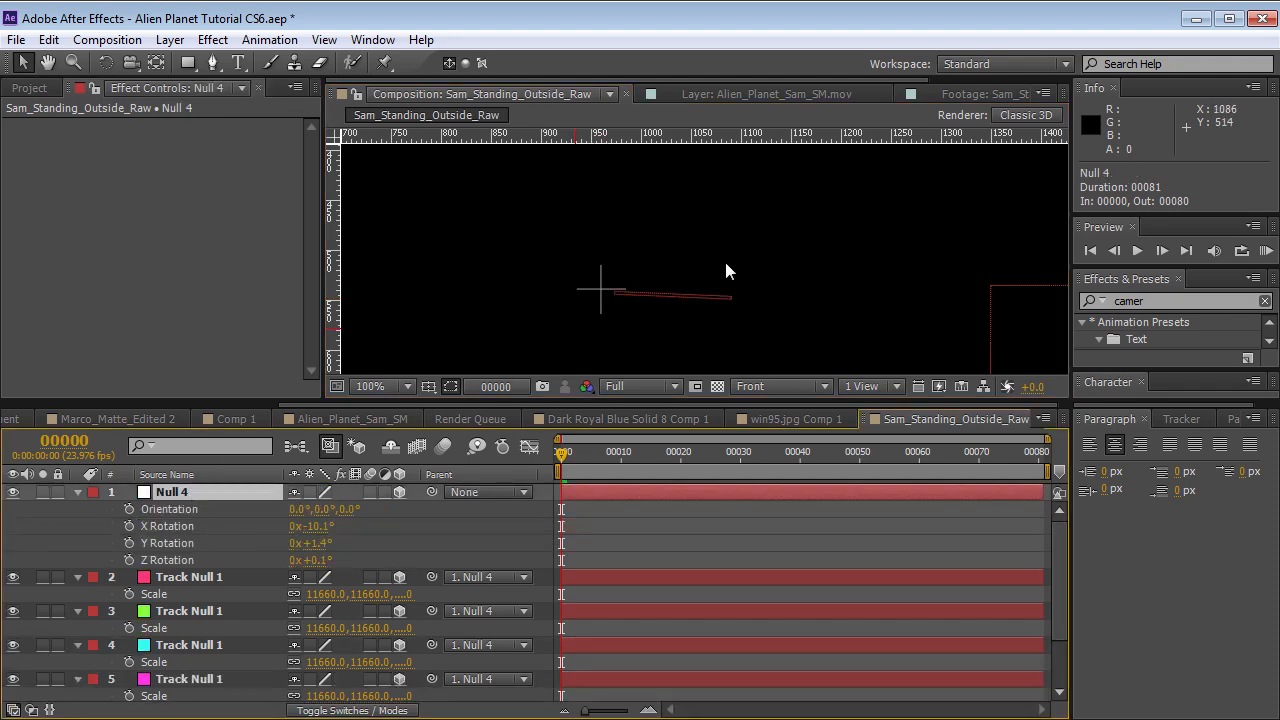
scroll(727, 271, "down", 2)
key("grave")
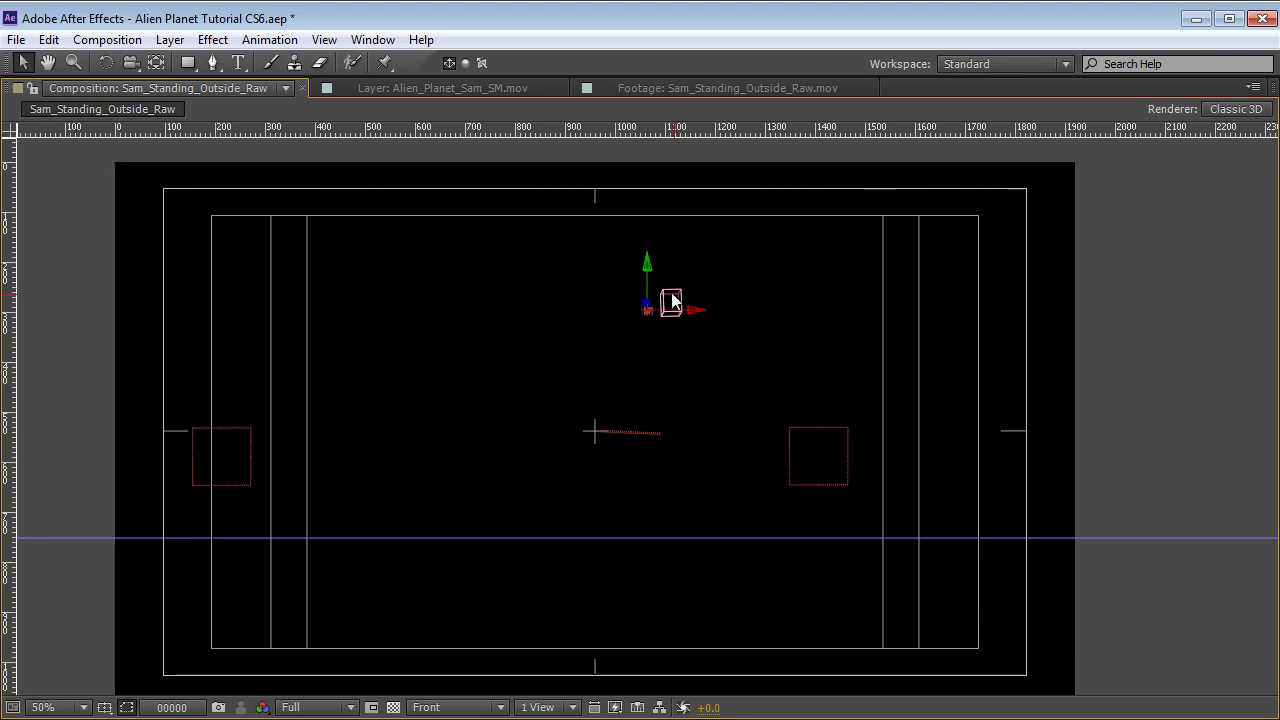
key("grave")
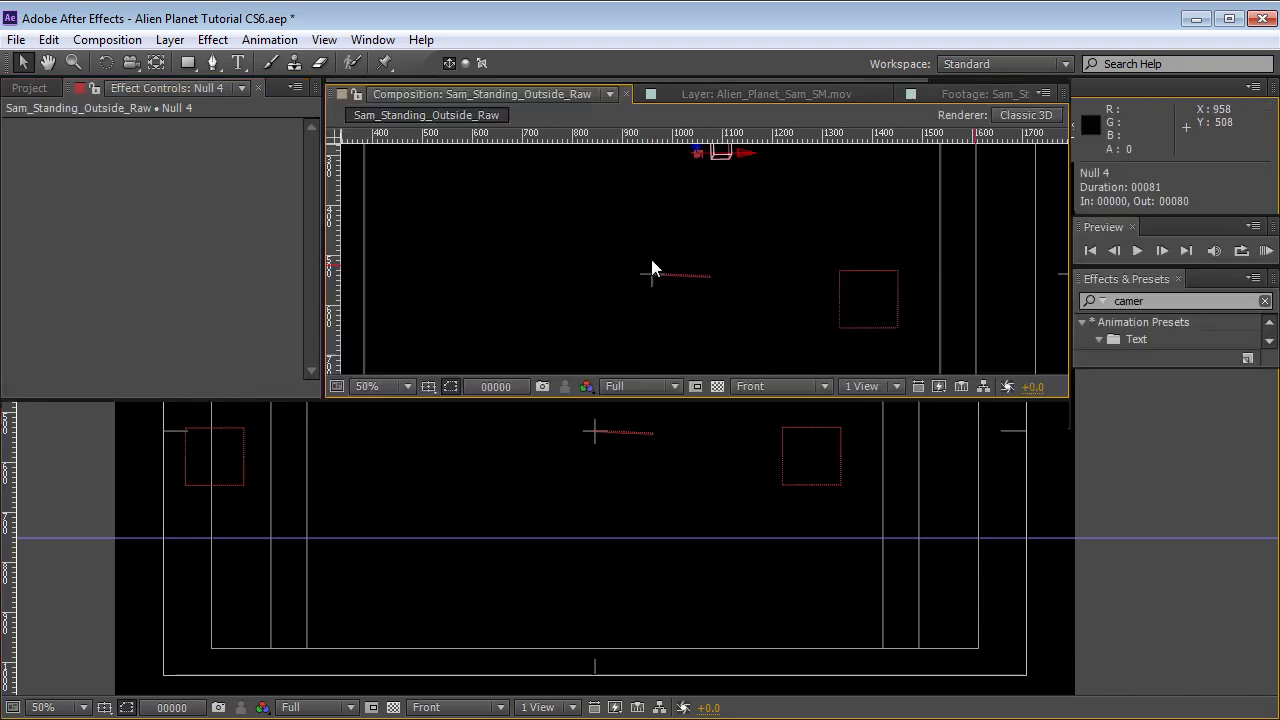
- Hide the rulers, the horizontal guide and the title/action-safe overlay in the Front view
scroll(703, 283, "down", 2)
scroll(703, 283, "down", 2)
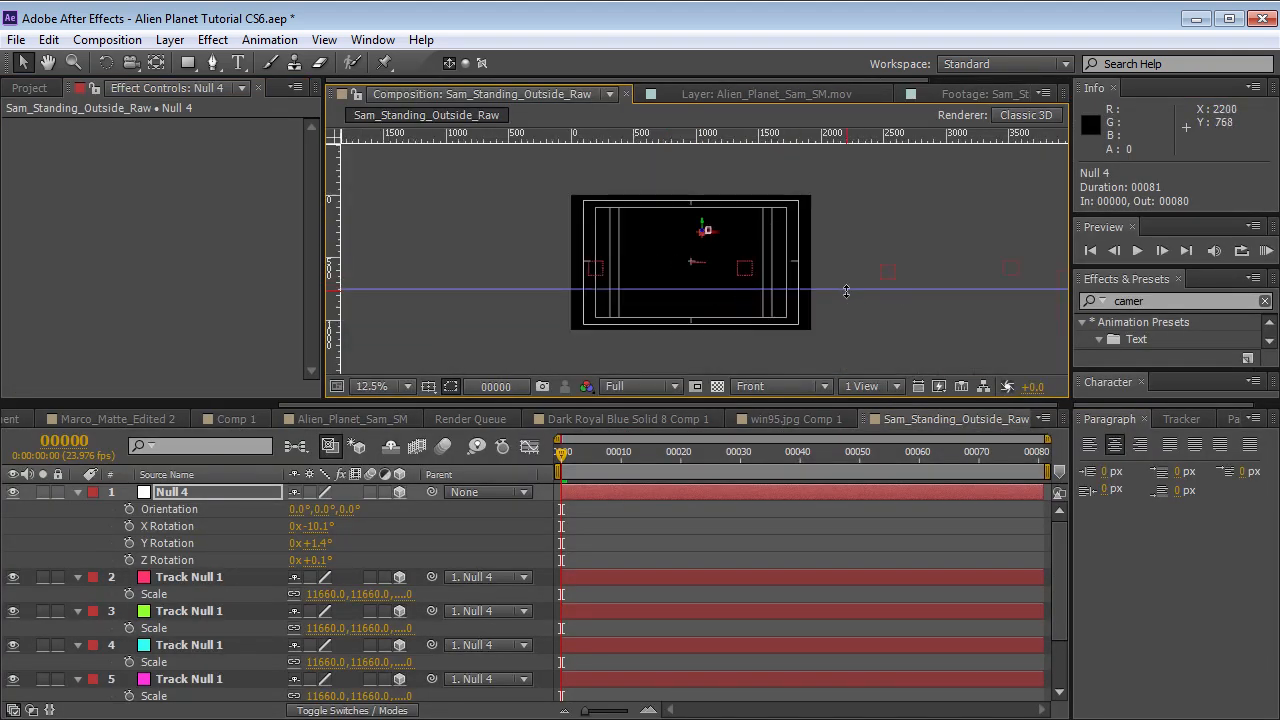
key("ctrl+r")
left_click(860, 333)
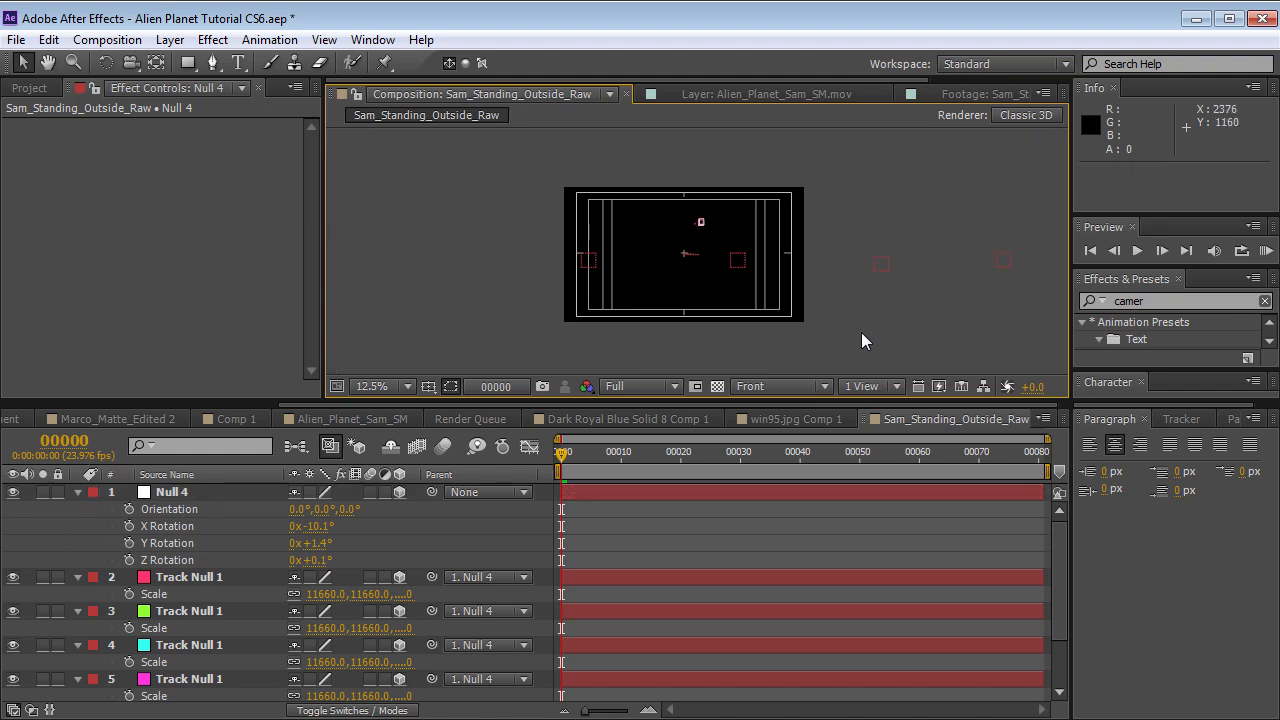
key("apostrophe")
scroll(694, 286, "up", 2)
- Examine the track nulls over the raw footage in the enlarged Active Camera view
left_click(776, 387)
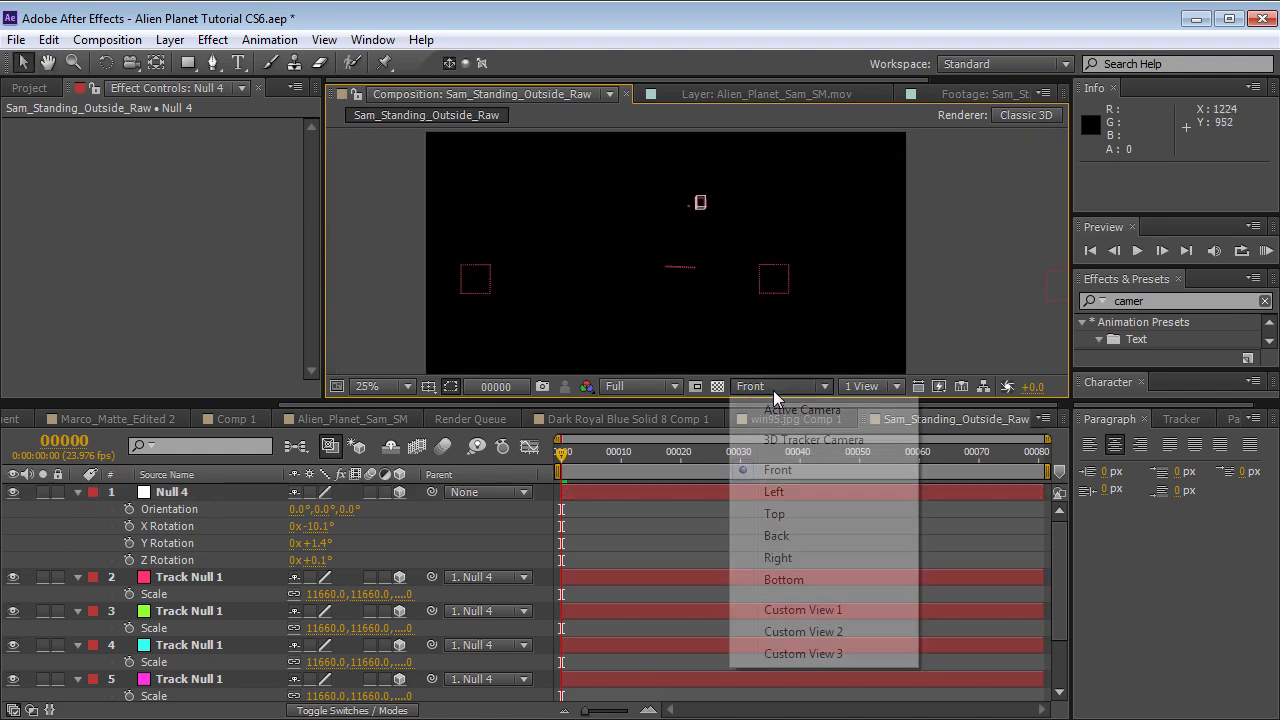
left_click(790, 410)
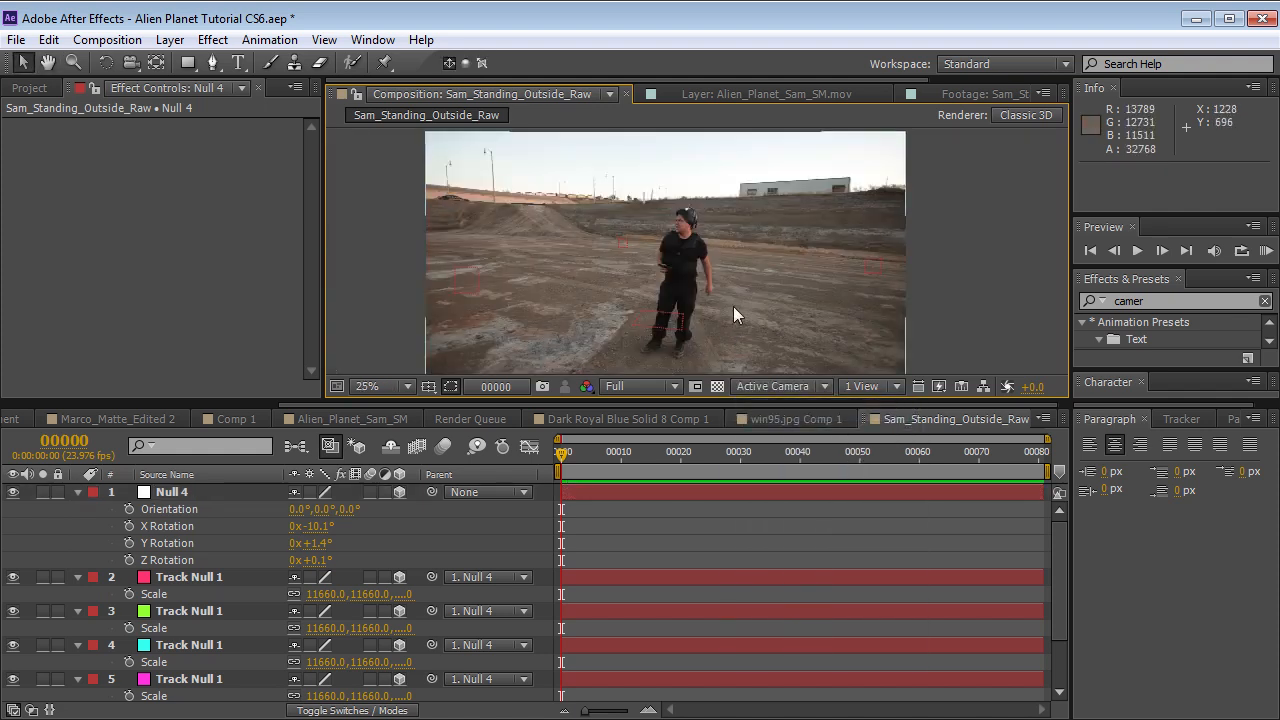
key("grave")
scroll(645, 395, "up", 1)
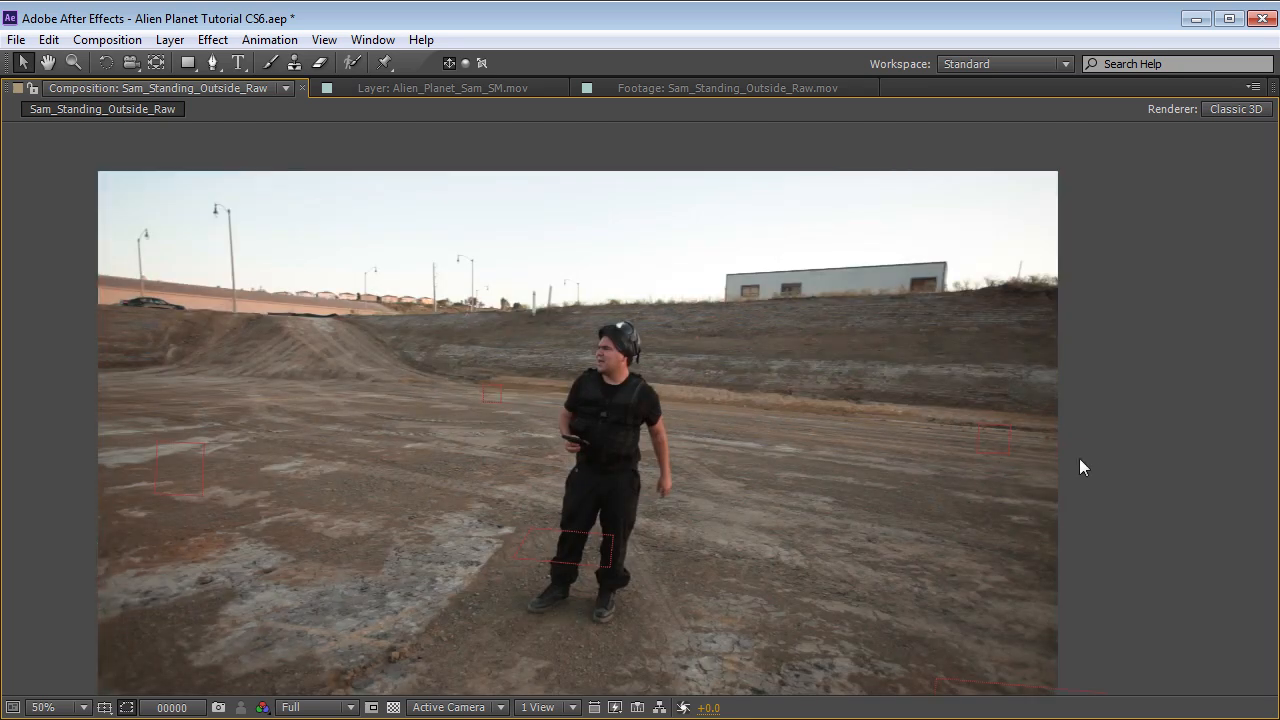
key("grave")
scroll(659, 286, "down", 1)
mouse_move(566, 456)
left_mouse_down()
mouse_move(740, 480)
mouse_move(991, 486)
mouse_move(560, 460)
left_mouse_up()
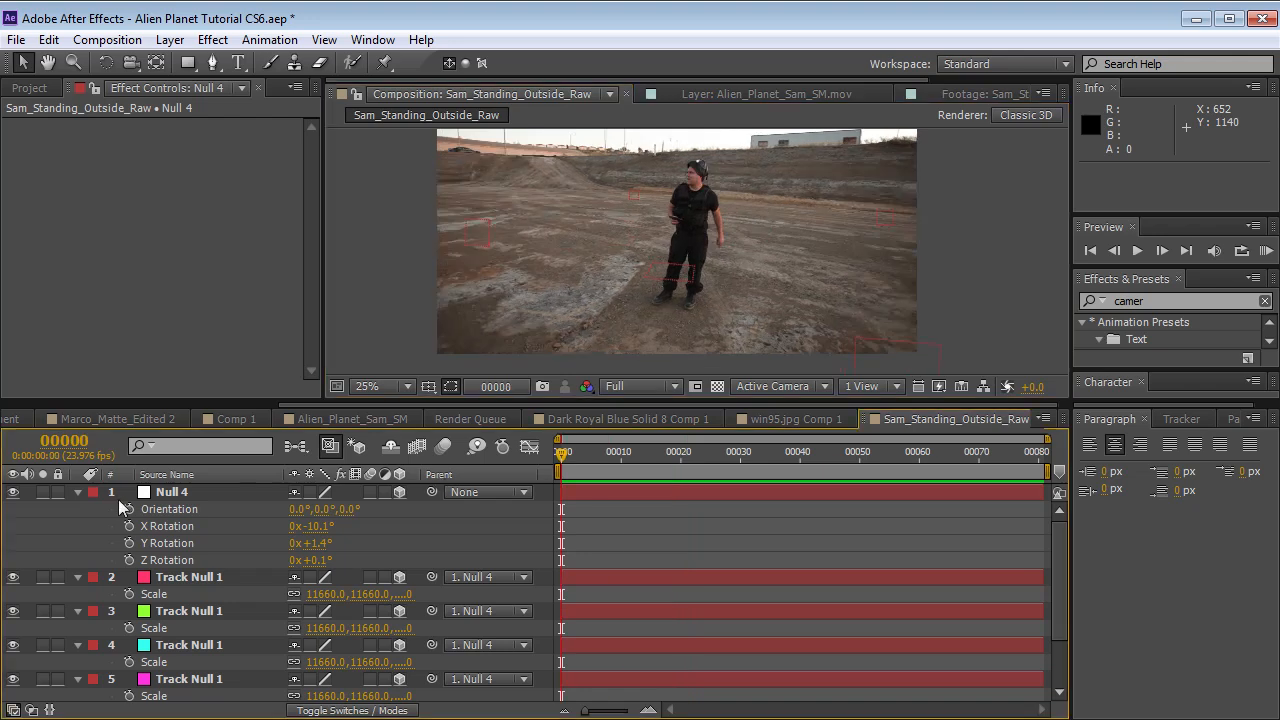
- Collapse the revealed properties of all layers in the timeline and clear the layer selection
left_click(95, 497)
key("ctrl+a")
left_click(77, 491)
left_click(543, 631)
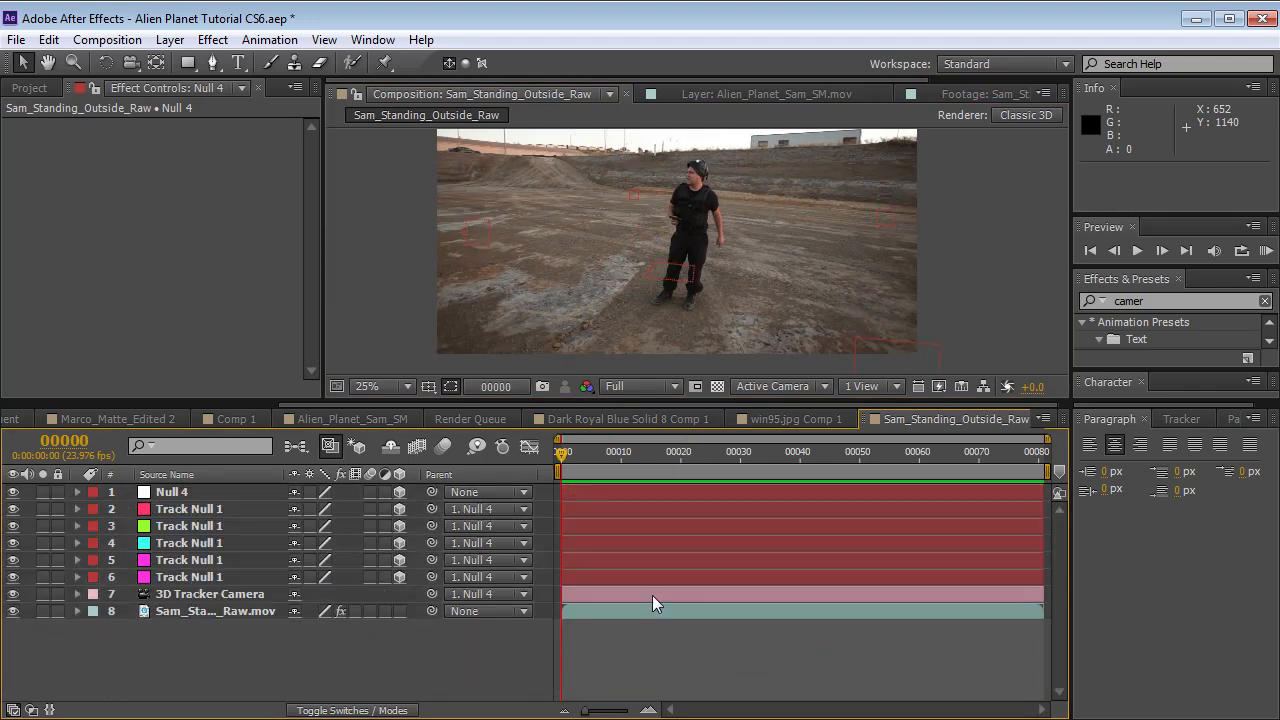
- Add a text layer reading TEST over the ground beside the man and make it a 3D layer
key("space")
left_click_drag(670, 264, 647, 283)
key("ctrl+t")
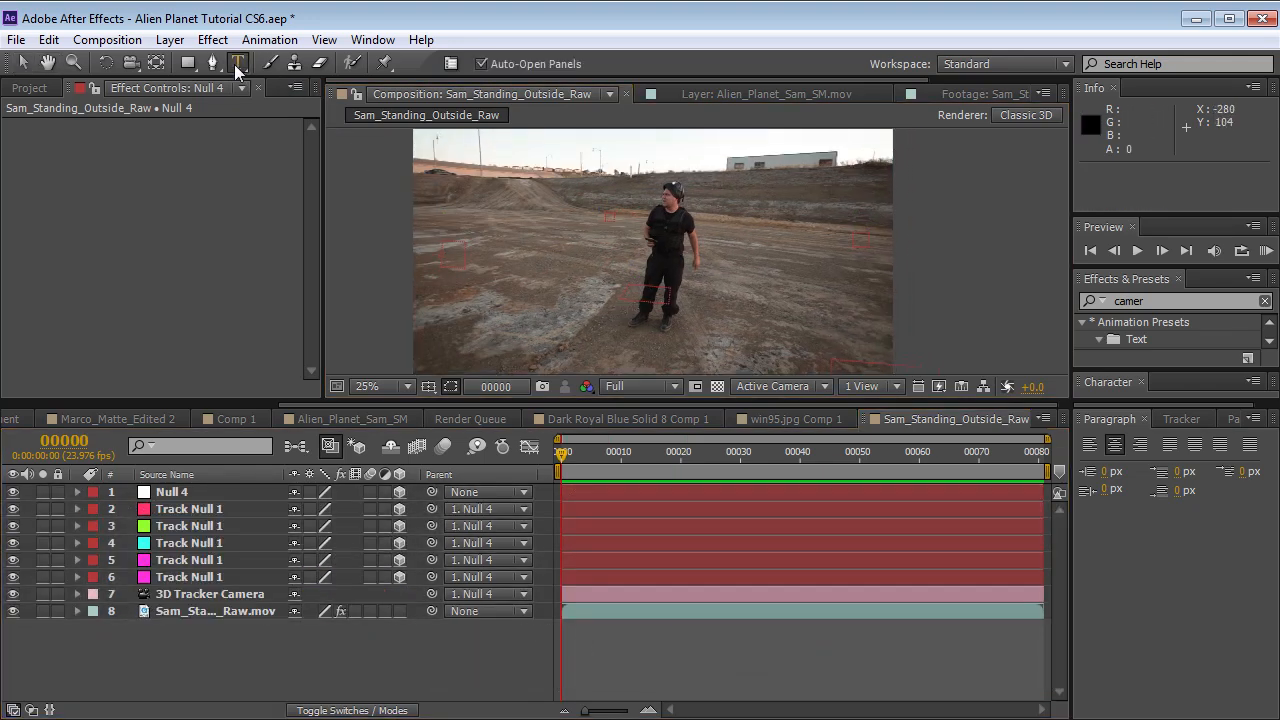
left_click(593, 248)
type("TEST")
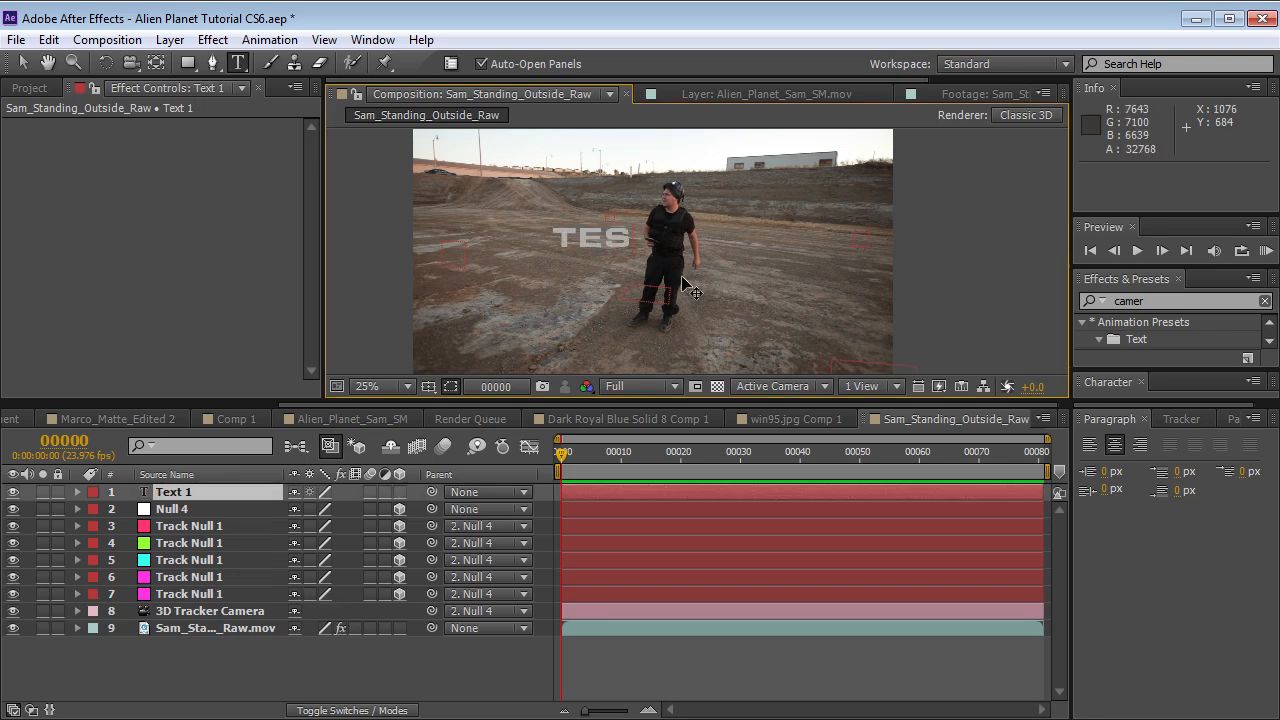
left_click(23, 62)
left_click(399, 492)
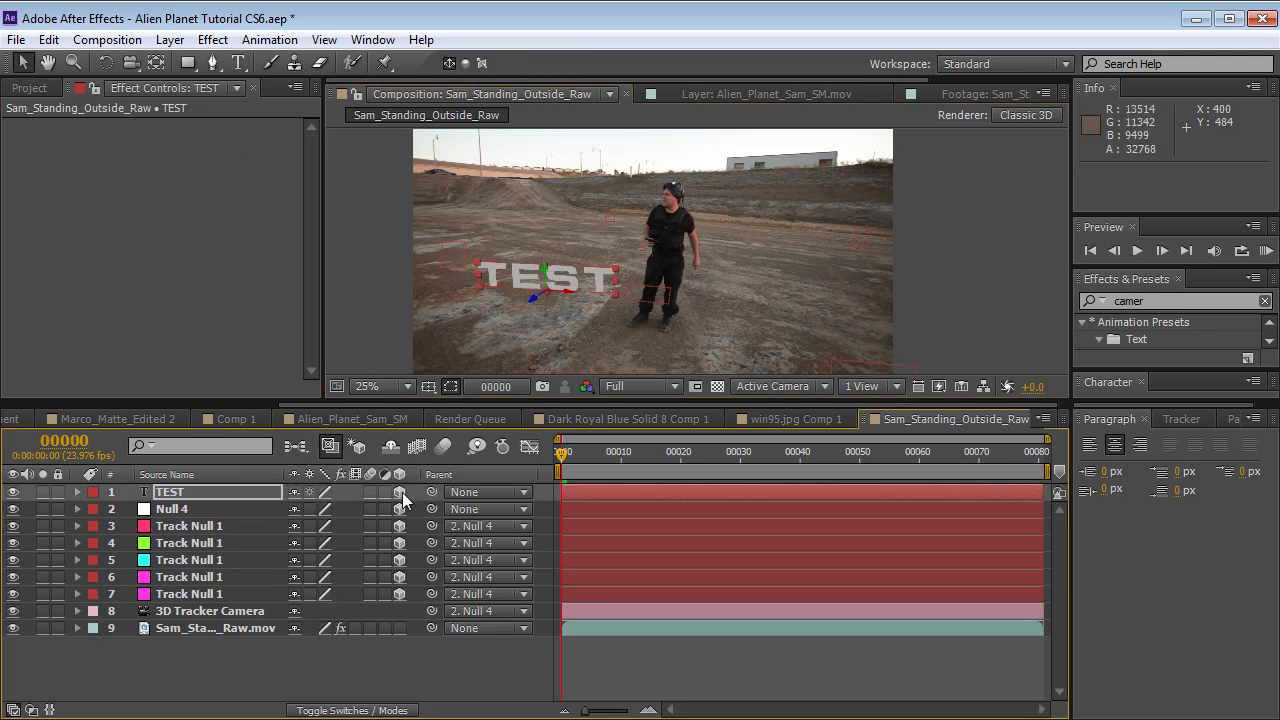
- Preview the TEST text's tracking, and shift it about 654.6 px along its X axis to the man's other side
left_click(580, 455)
left_click_drag(580, 457, 879, 472)
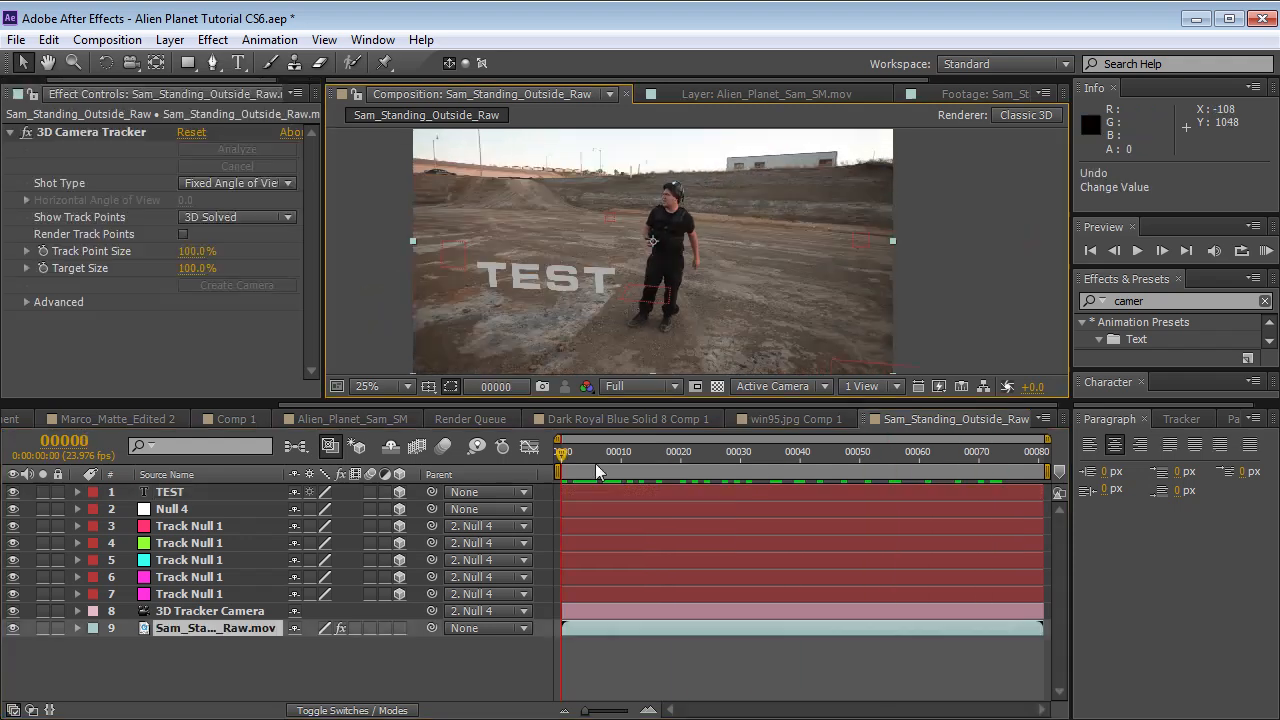
left_click_drag(595, 463, 558, 464)
left_click(540, 285)
left_click_drag(535, 305, 750, 303)
- Examine up close how the TEST text holds its place on the ground while scrubbing through the shot
left_click_drag(560, 458, 743, 479)
scroll(757, 309, "up", 2)
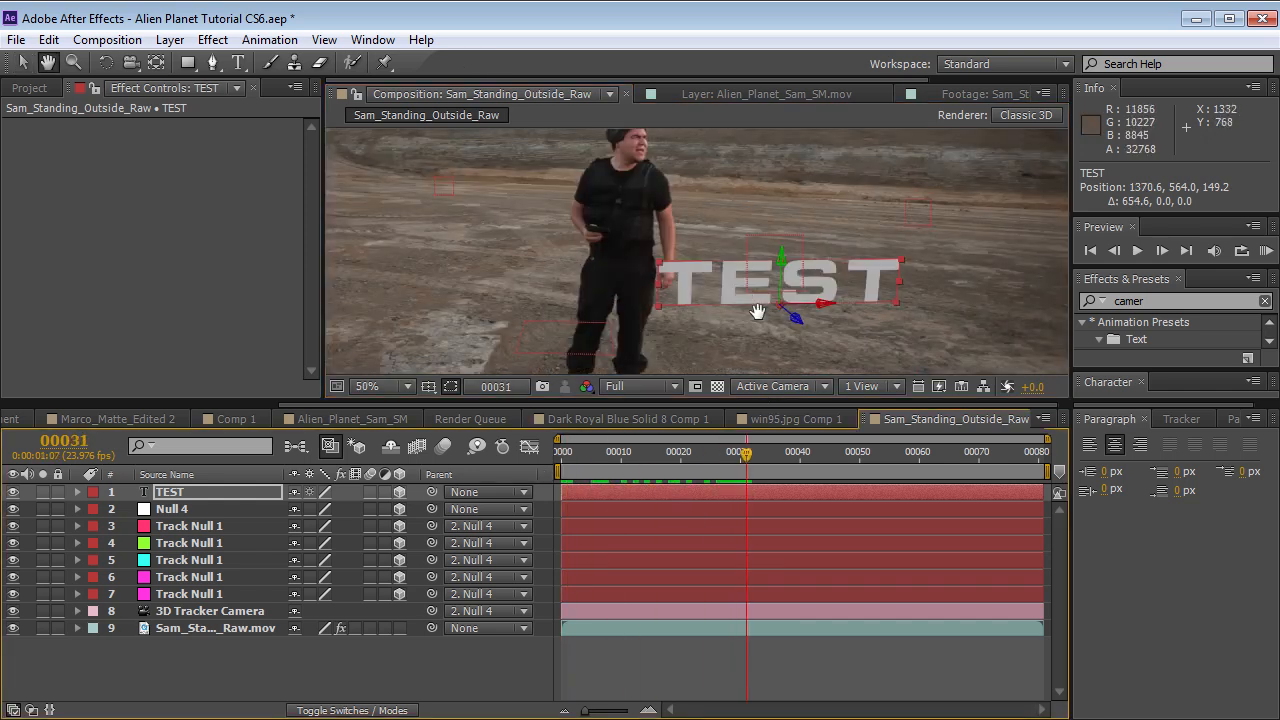
left_click_drag(757, 309, 588, 262)
left_click_drag(749, 454, 578, 463)
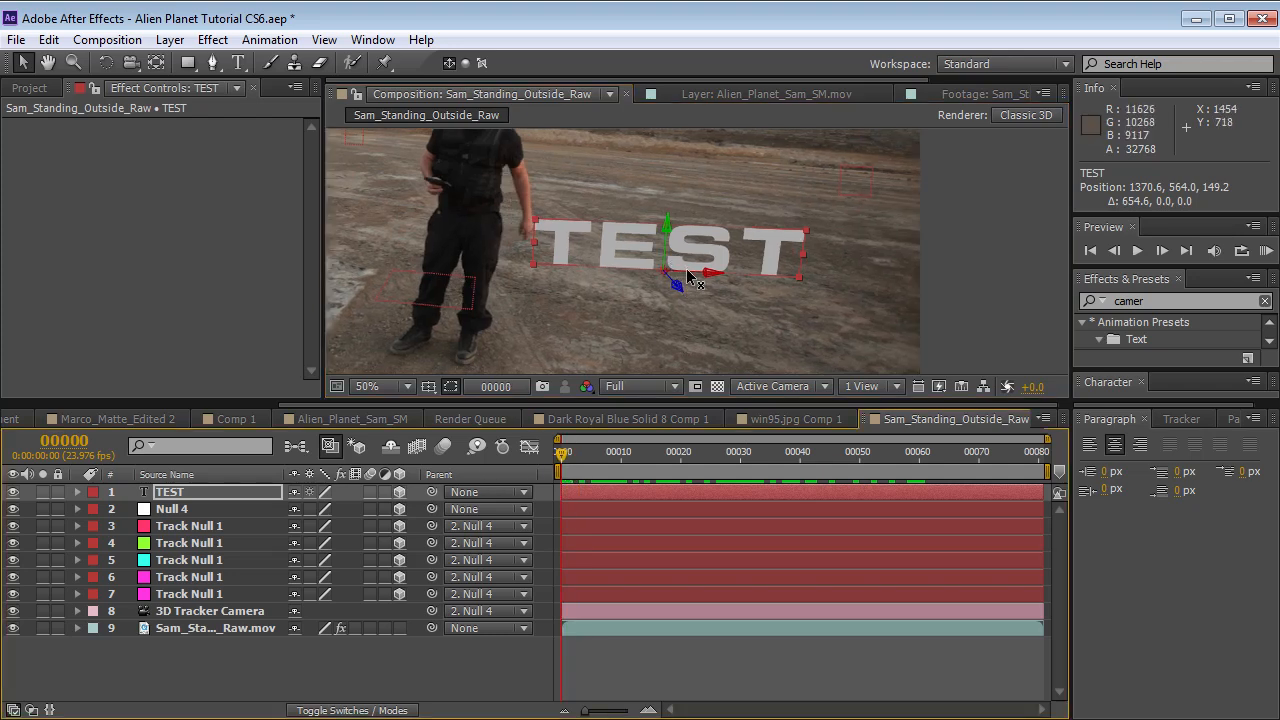
scroll(683, 275, "down", 2)
left_click_drag(650, 455, 562, 470)
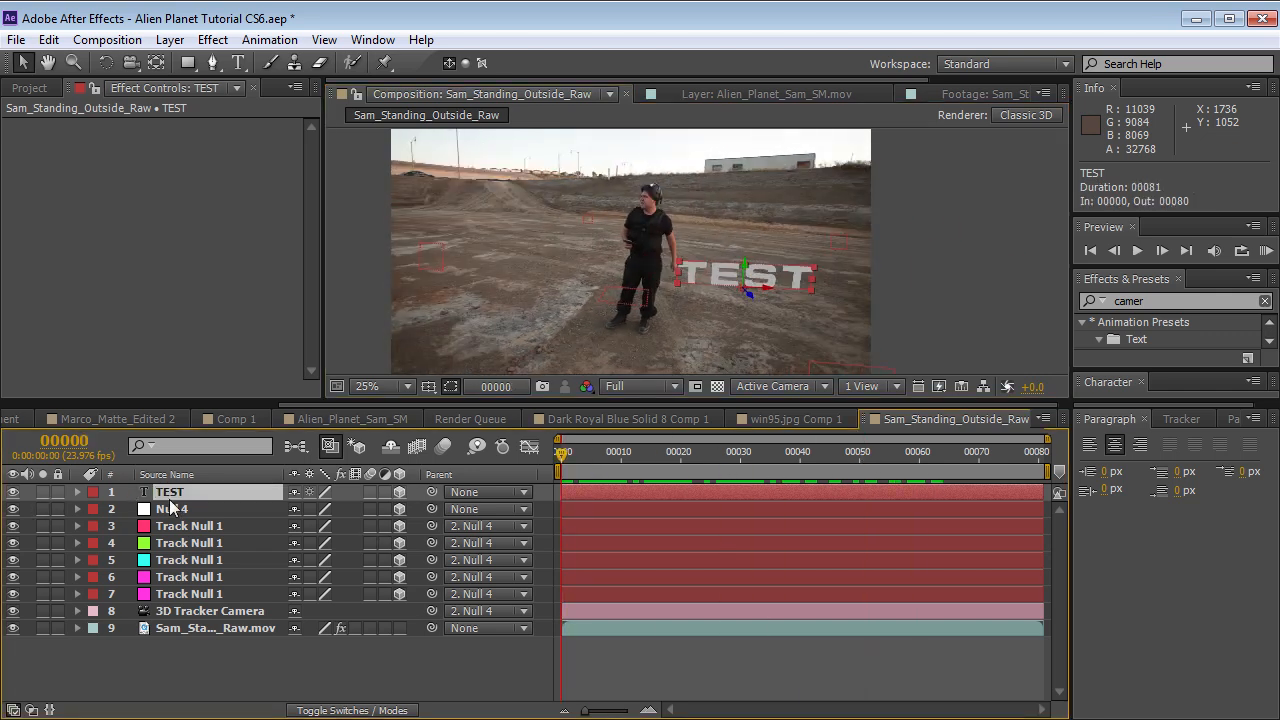
- Delete the TEST text layer and the Null 4 parent null from the composition
key("Delete")
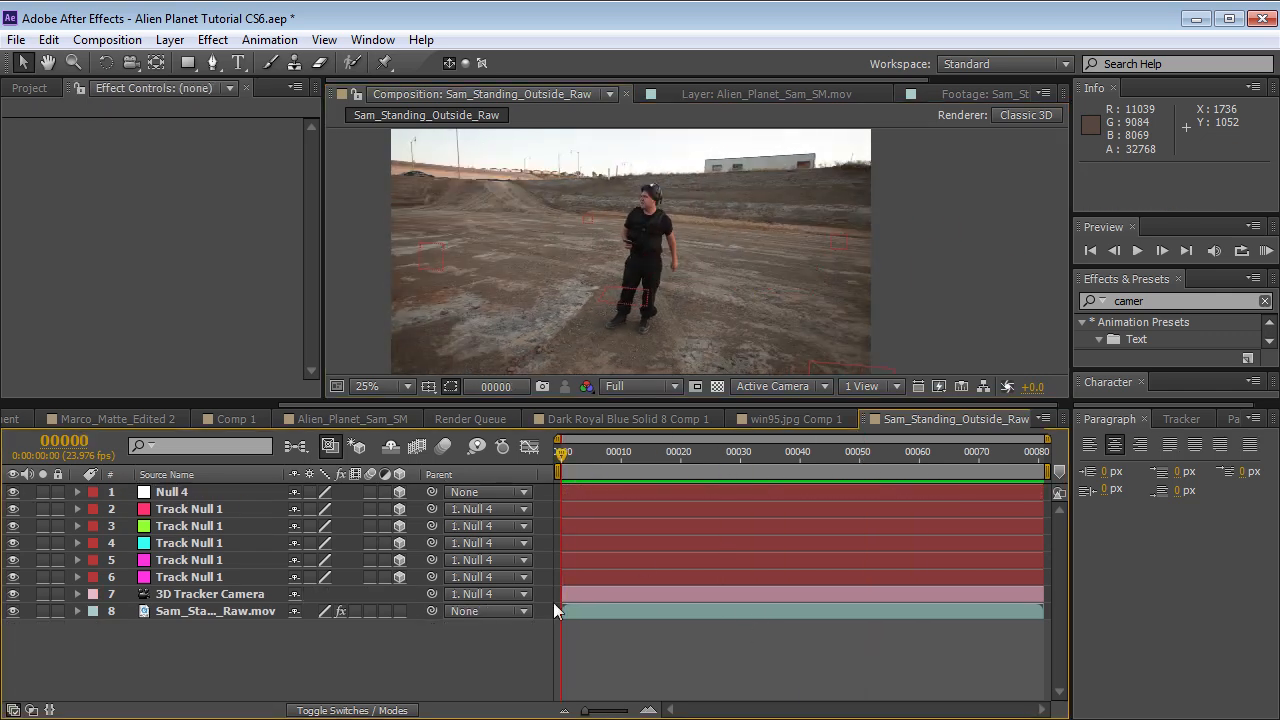
left_click_drag(594, 465, 143, 521)
left_click(172, 494)
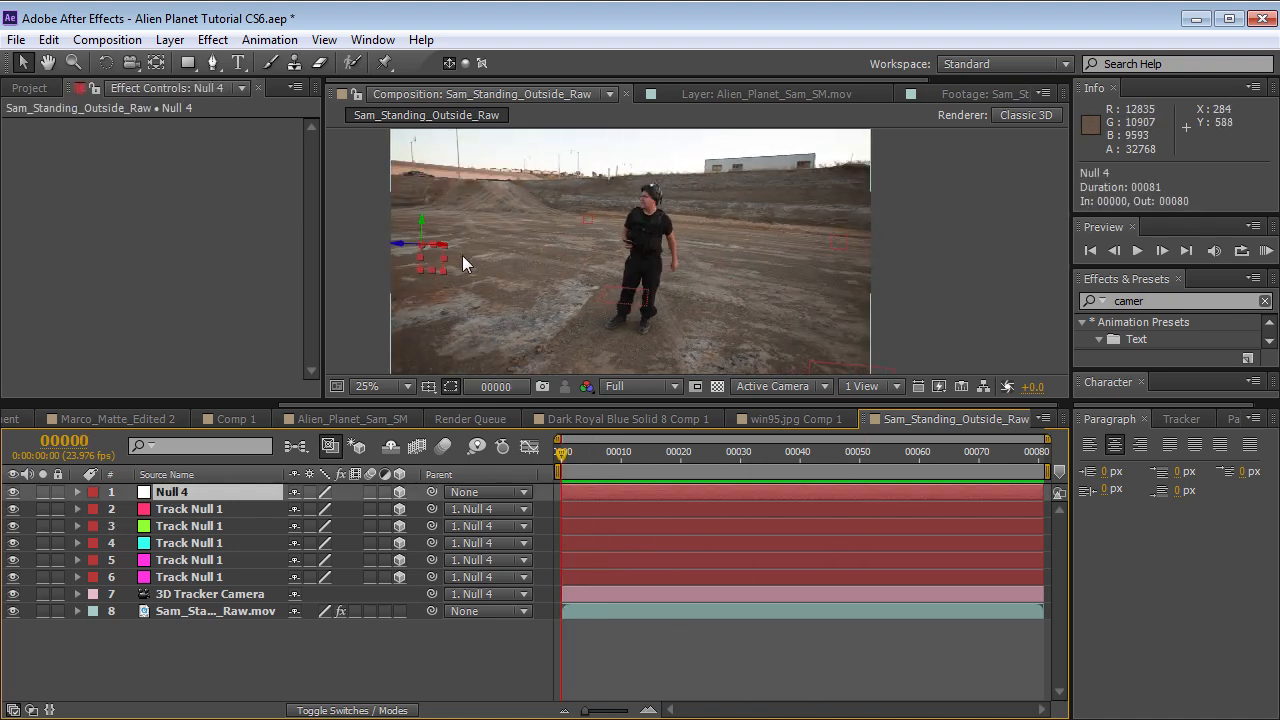
key("Delete")
left_click_drag(572, 459, 532, 491)
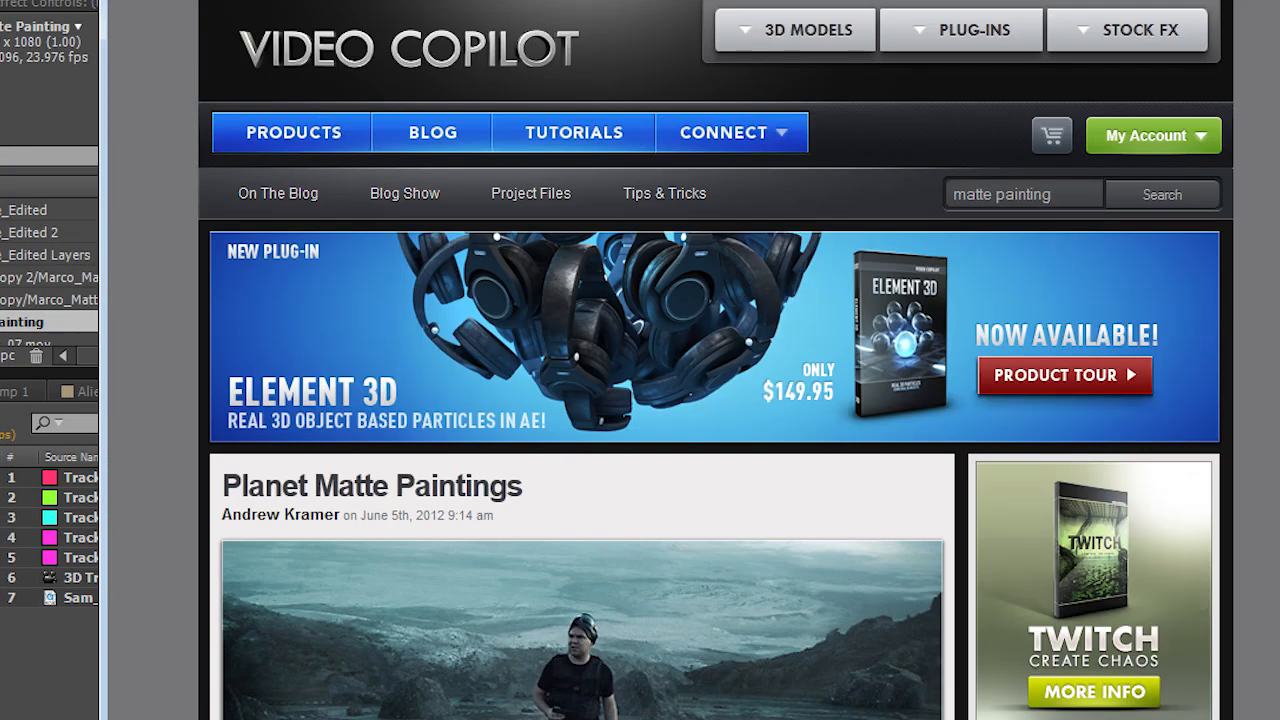
- In the web browser, read the Planet Matte Paintings and Matte Painting Challenge: Alien Landscape posts on the Video Copilot site
scroll(716, 360, "down", 13)
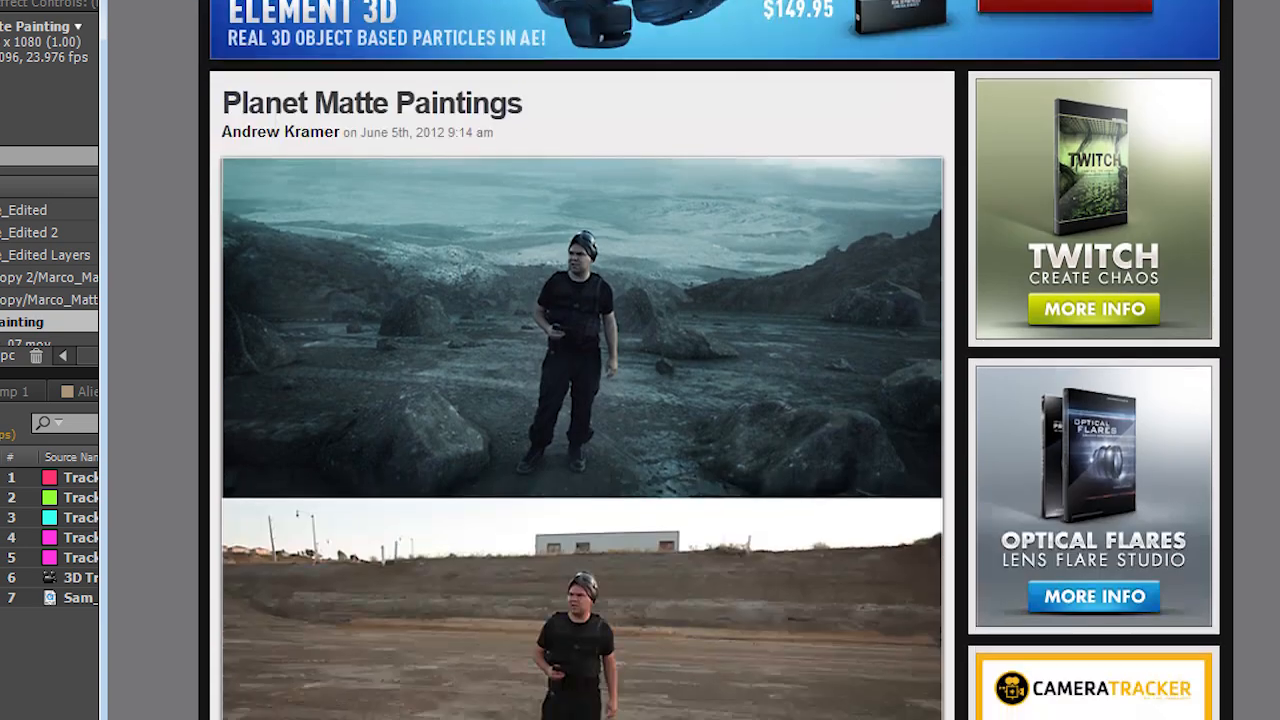
scroll(716, 360, "down", 1)
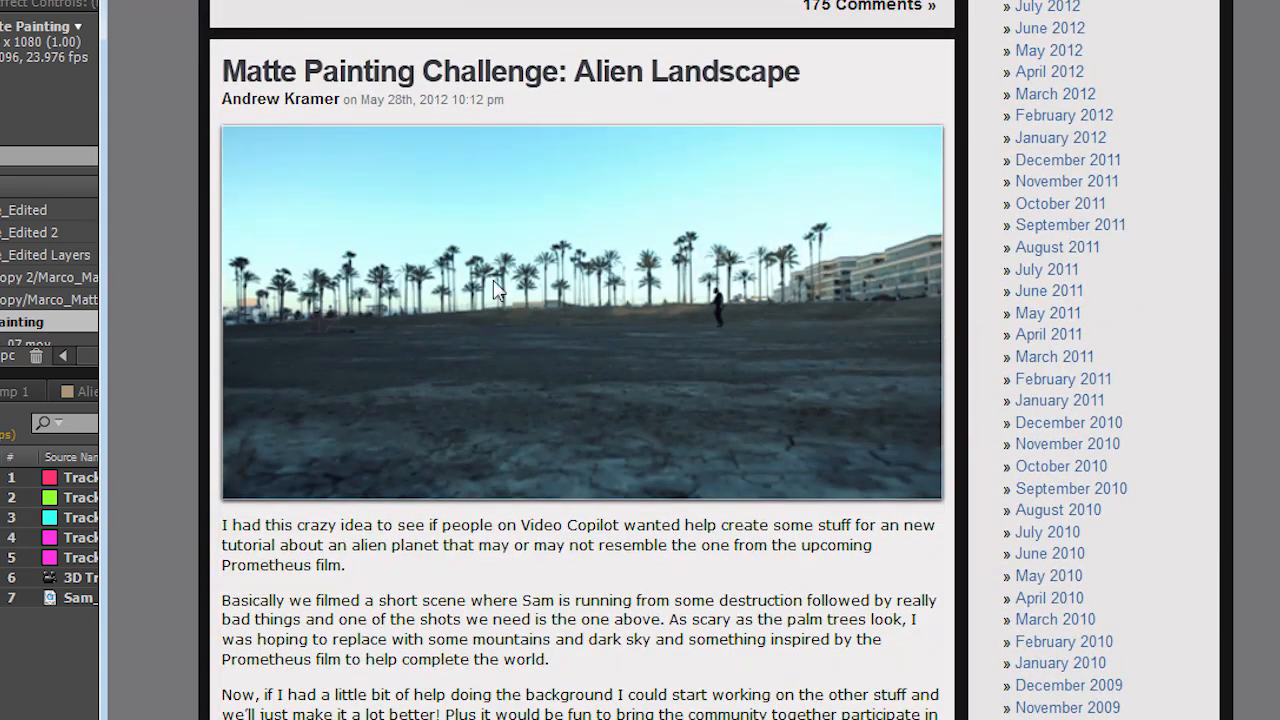
left_click_drag(390, 600, 472, 659)
scroll(594, 528, "down", 7)
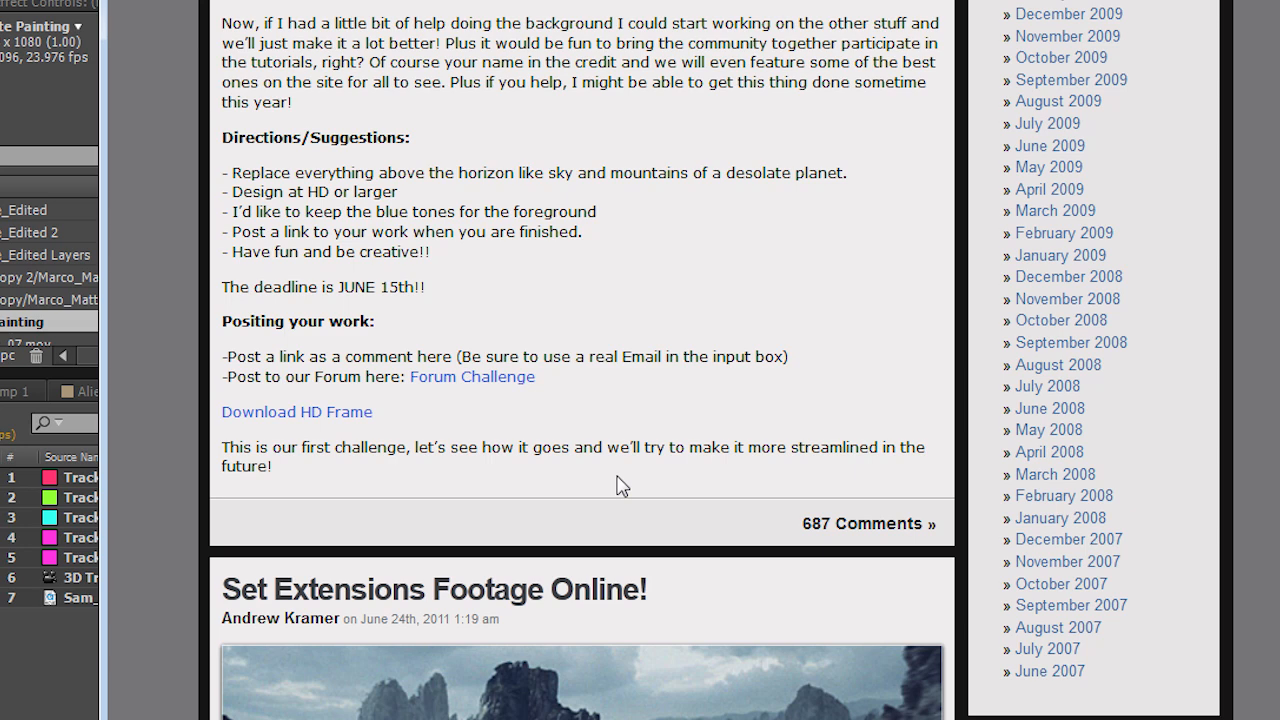
scroll(533, 425, "up", 3)
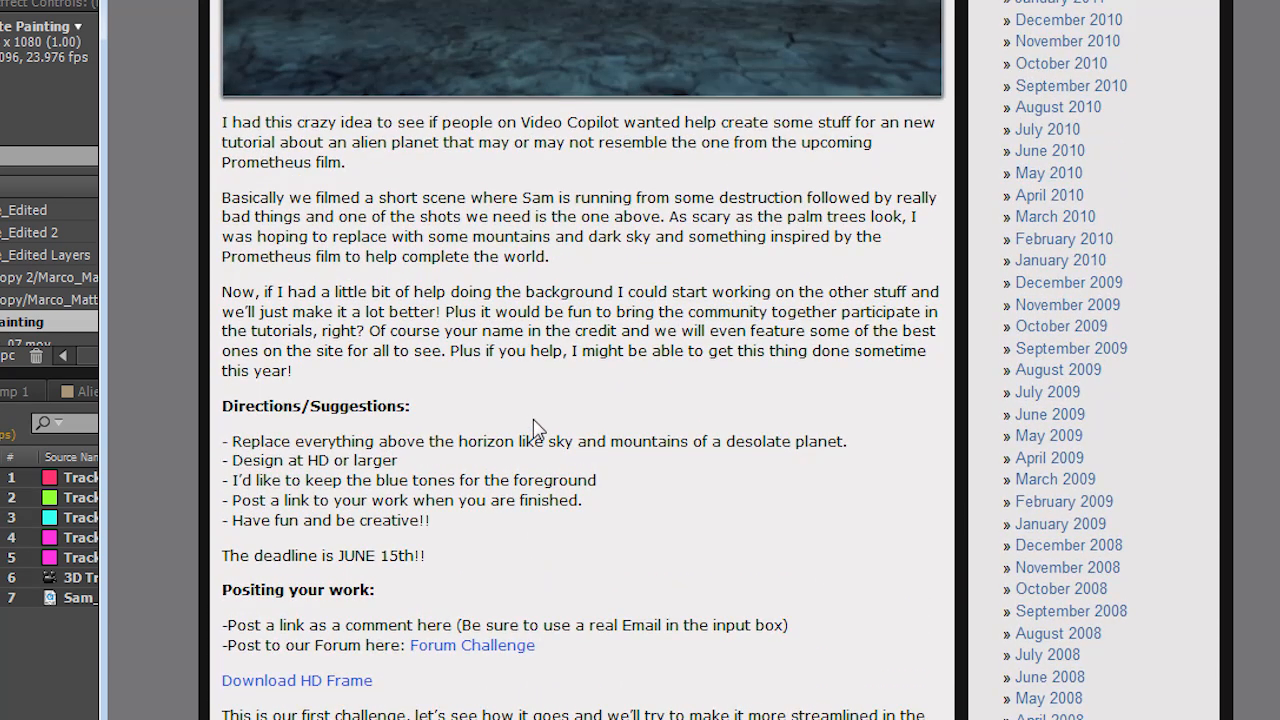
scroll(533, 419, "up", 3)
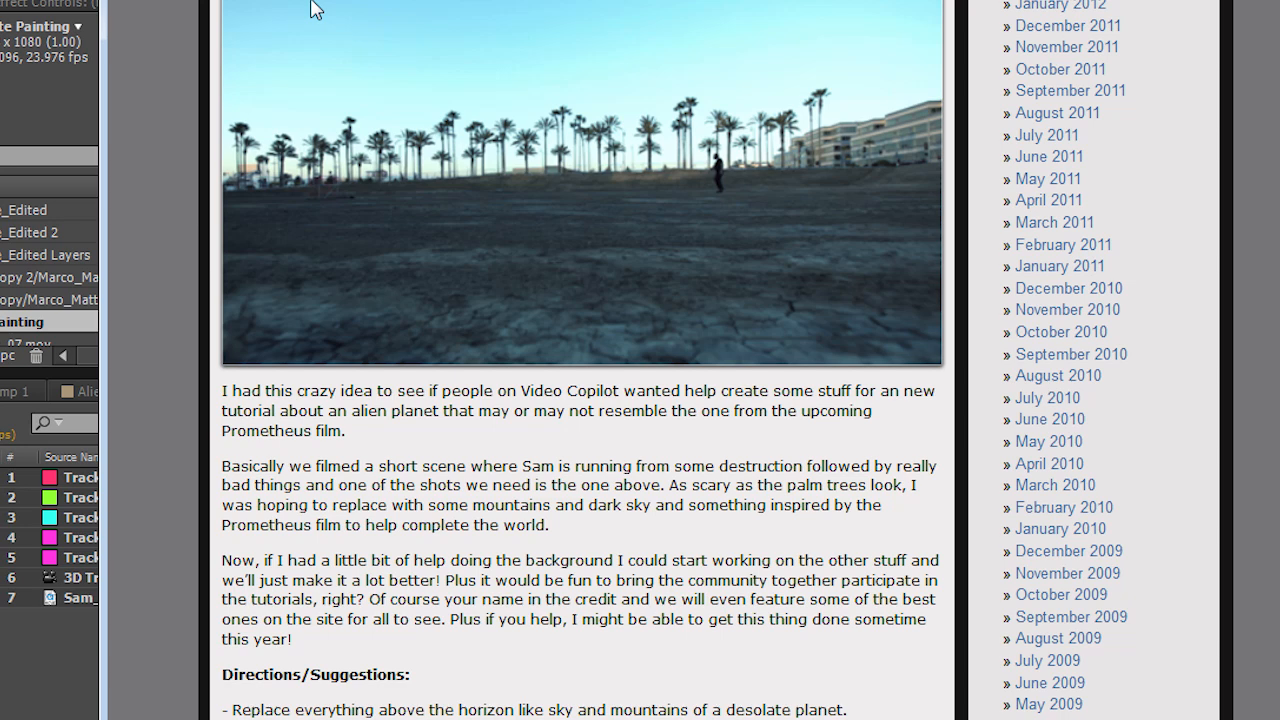
left_click_drag(222, 466, 766, 619)
left_click(617, 612)
scroll(630, 640, "up", 3)
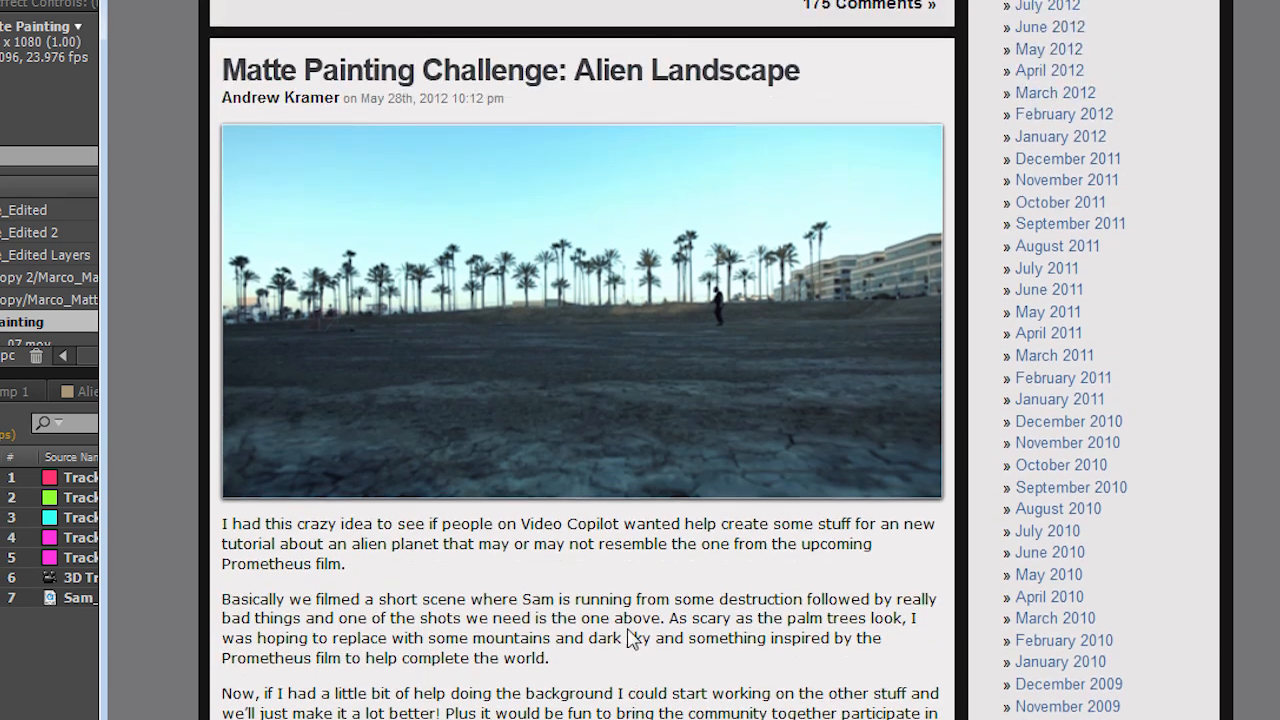
scroll(630, 640, "down", 5)
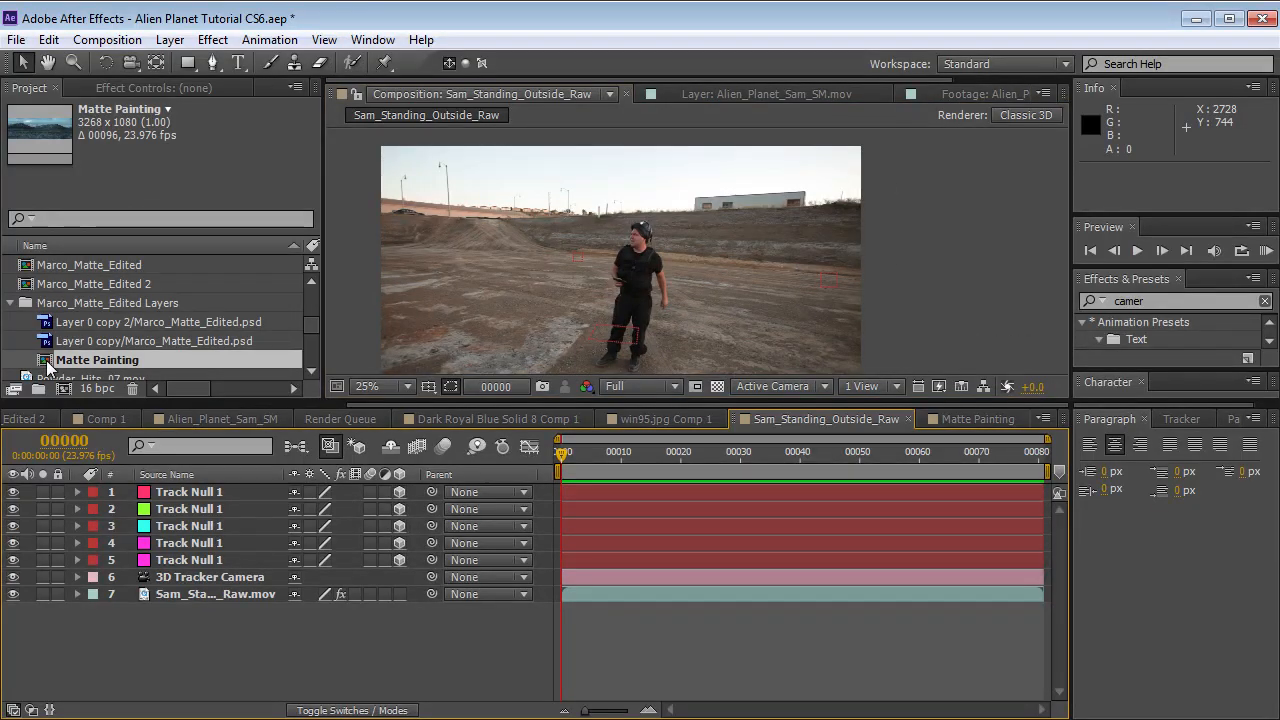
- Switch back to After Effects, open the Matte Painting composition and examine it in an enlarged view
scroll(47, 355, "down", 2)
scroll(200, 320, "up", 2)
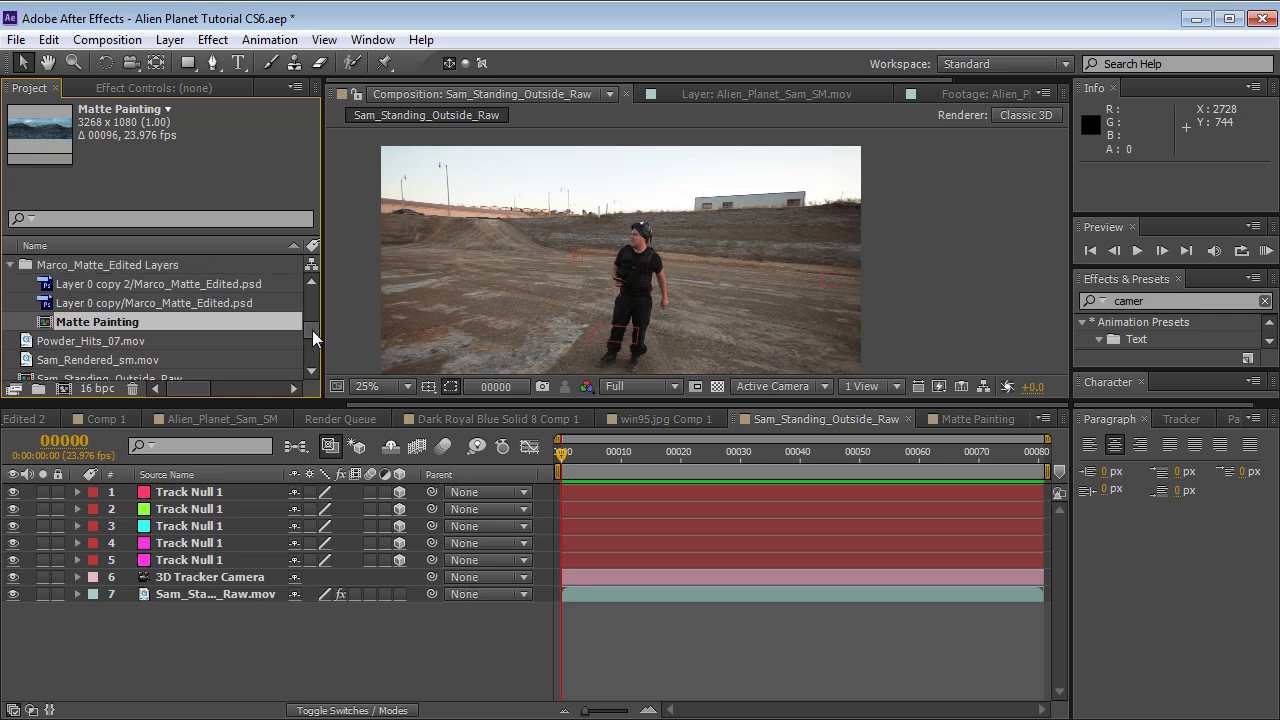
double_click(97, 321)
key("h")
key("v")
key("grave")
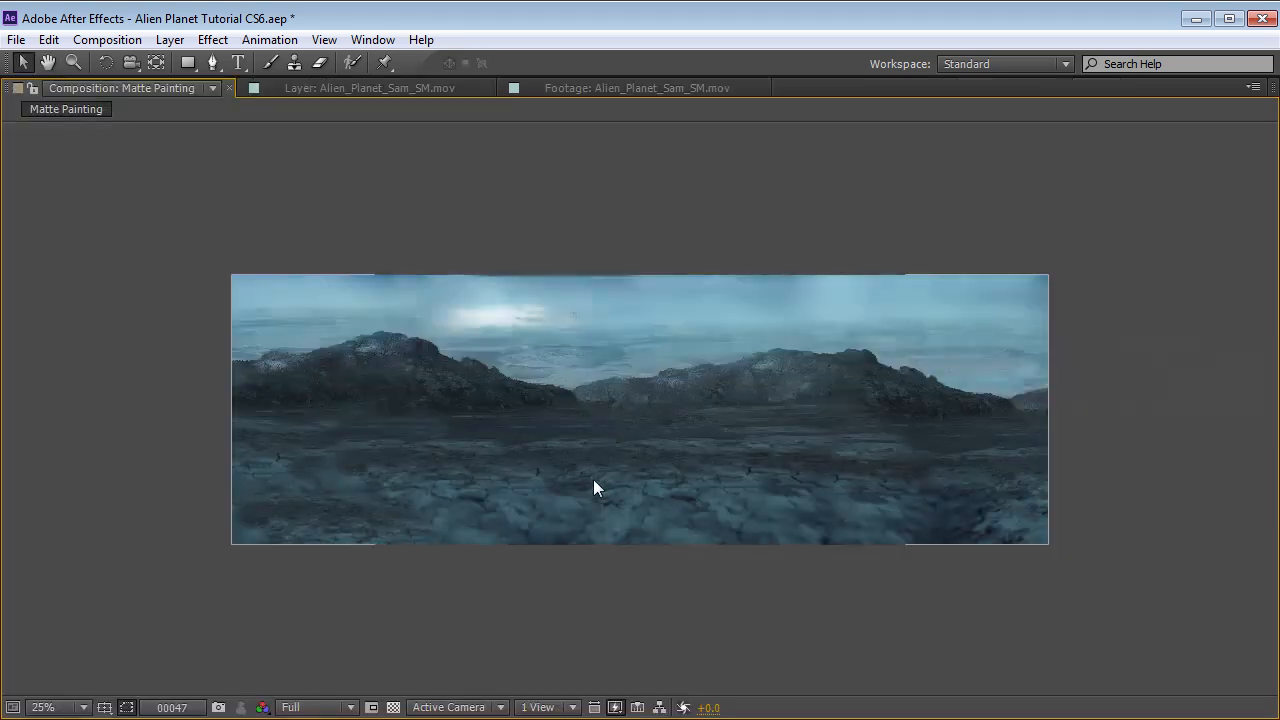
scroll(656, 380, "up", 2)
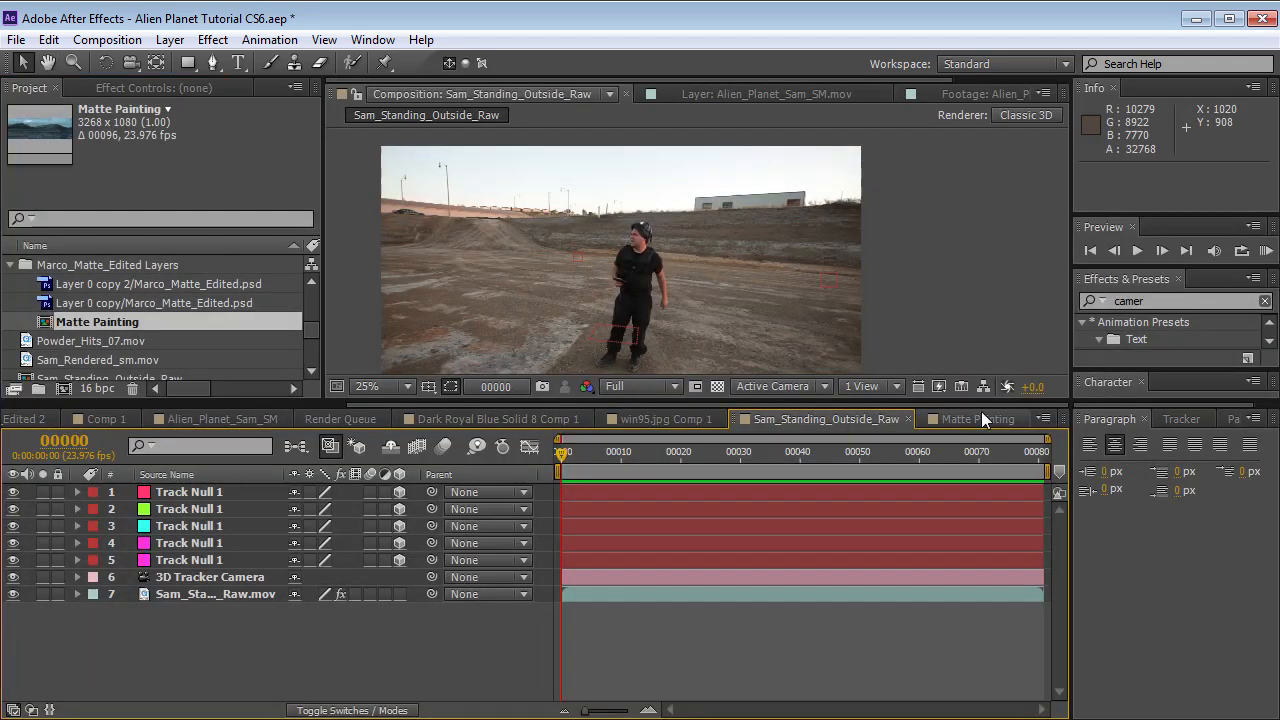
- Examine the foreground mountain layer and the background sky layer of the Matte Painting composition separately by toggling their visibility
left_click(975, 418)
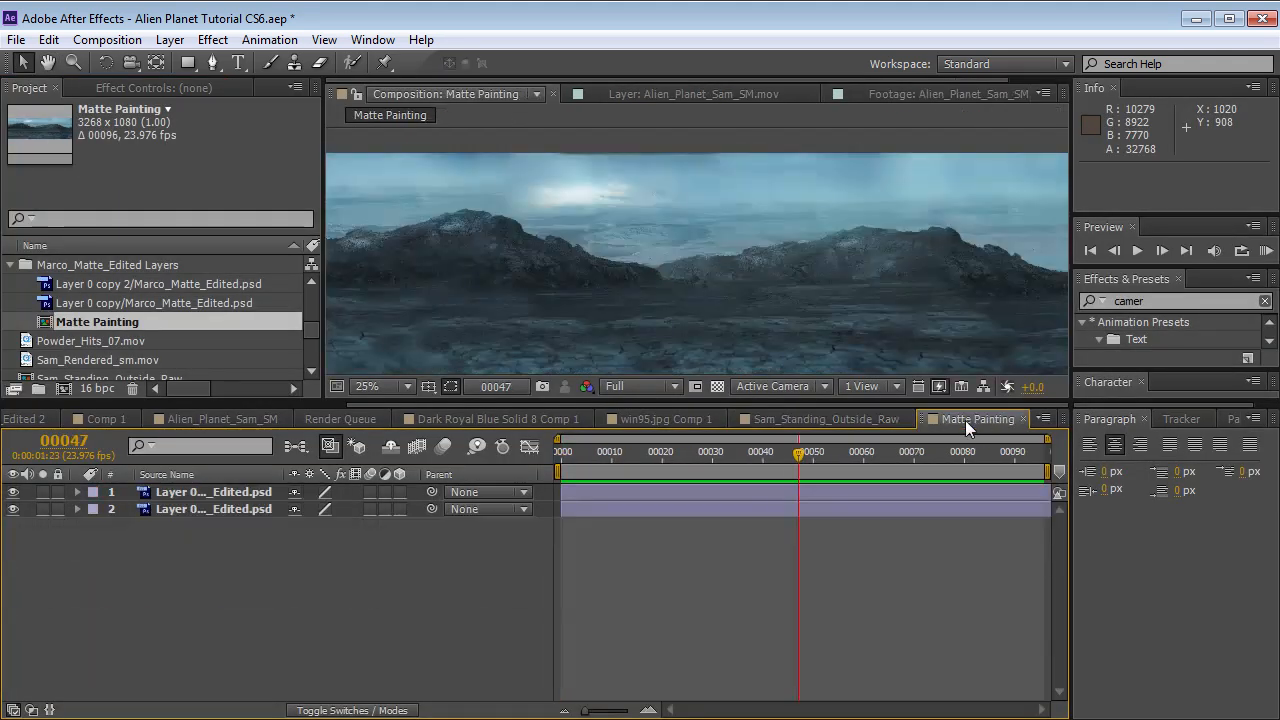
left_click(13, 492)
left_click(13, 509)
left_click(13, 509)
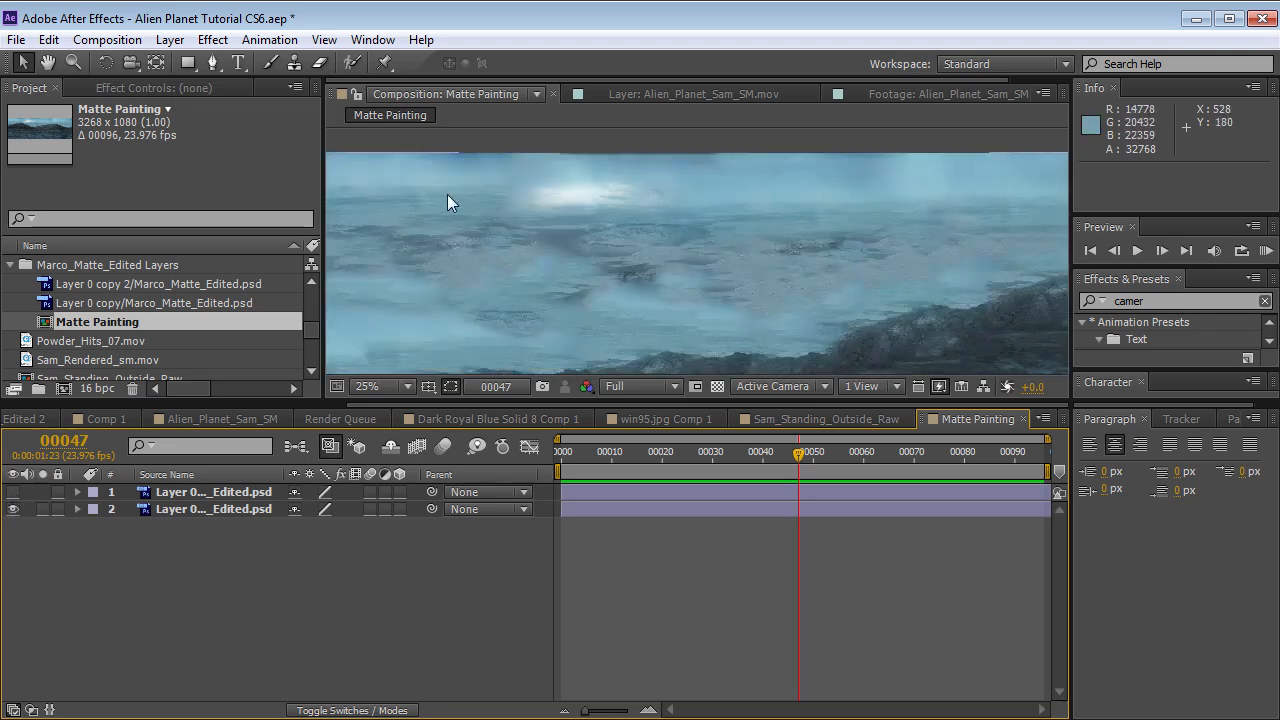
left_click(14, 492)
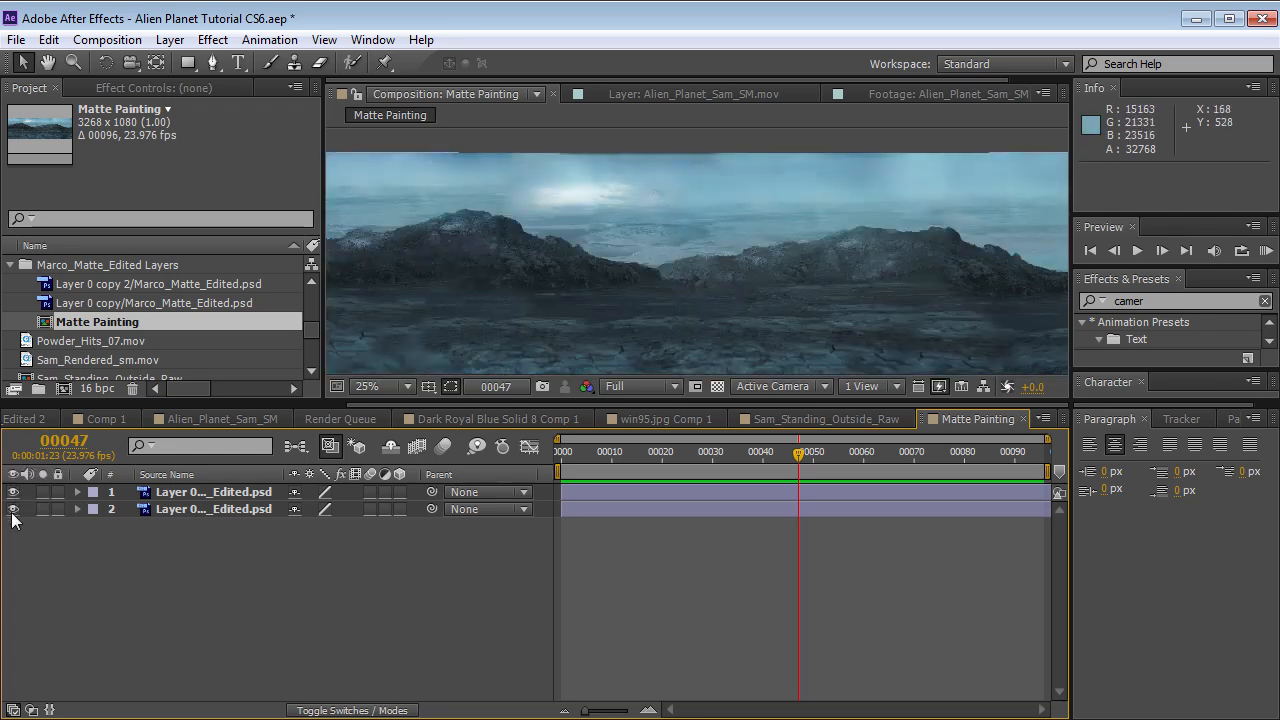
left_click(13, 509)
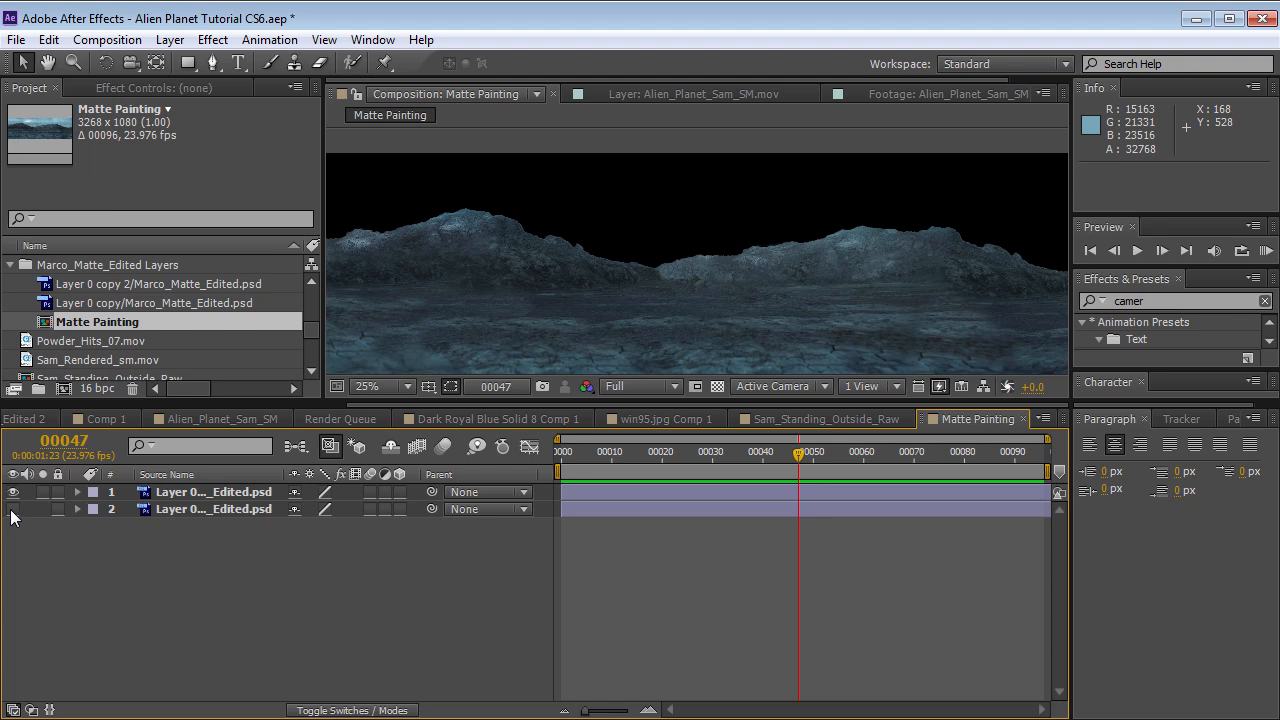
left_click(13, 509)
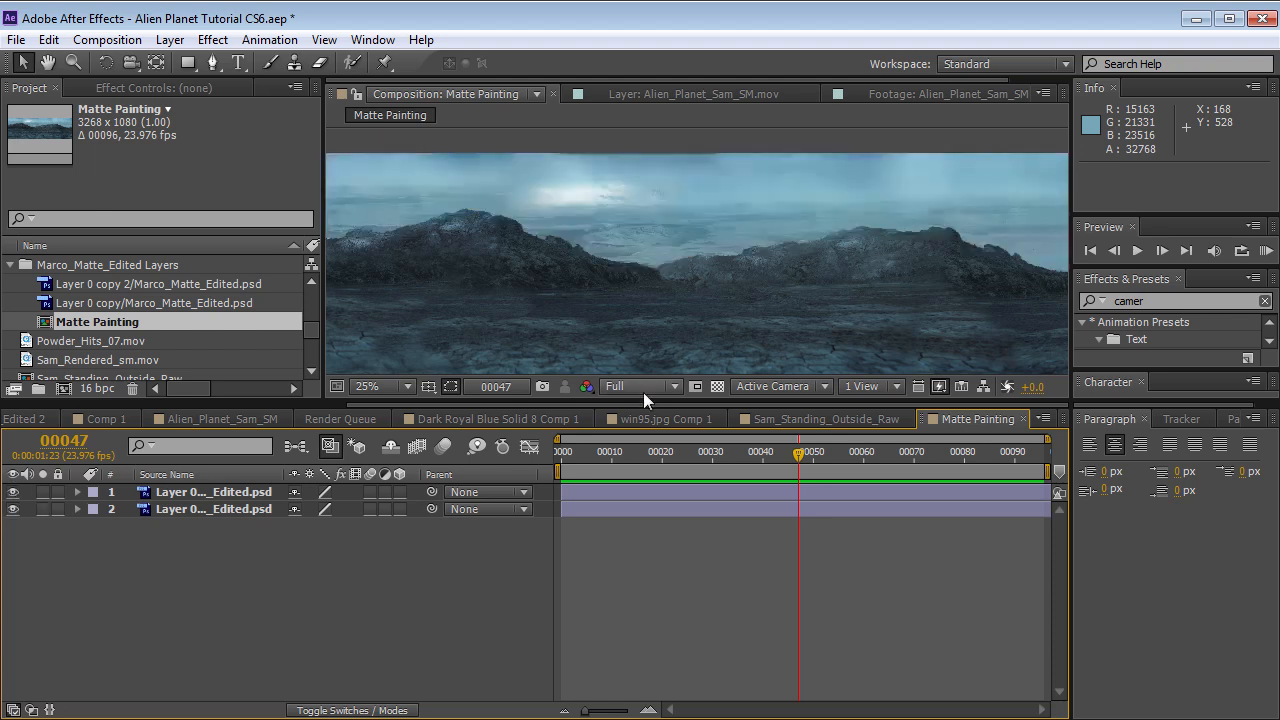
- Place the Matte Painting composition just above the raw footage in Sam_Standing_Outside_Raw and make it a 3D layer
left_click(789, 418)
mouse_move(563, 455)
left_mouse_down()
mouse_move(815, 461)
mouse_move(553, 460)
left_mouse_up()
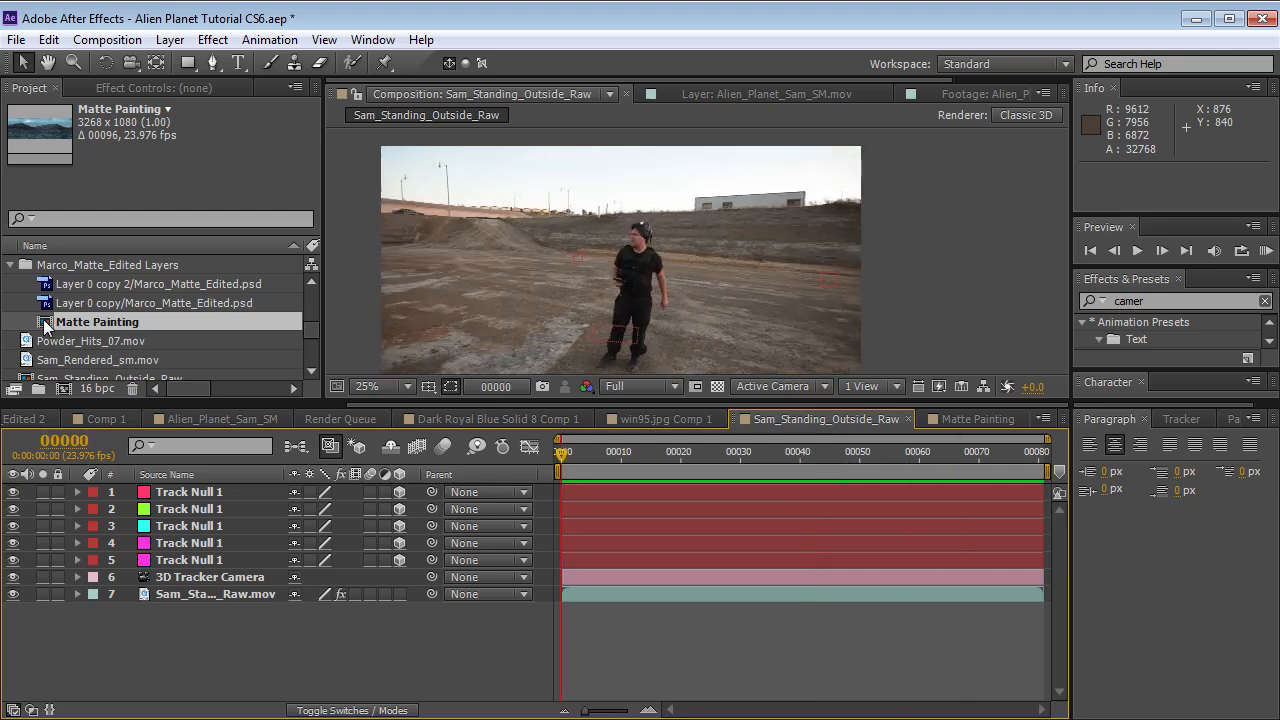
mouse_move(45, 325)
left_mouse_down()
mouse_move(171, 533)
mouse_move(165, 597)
left_mouse_up()
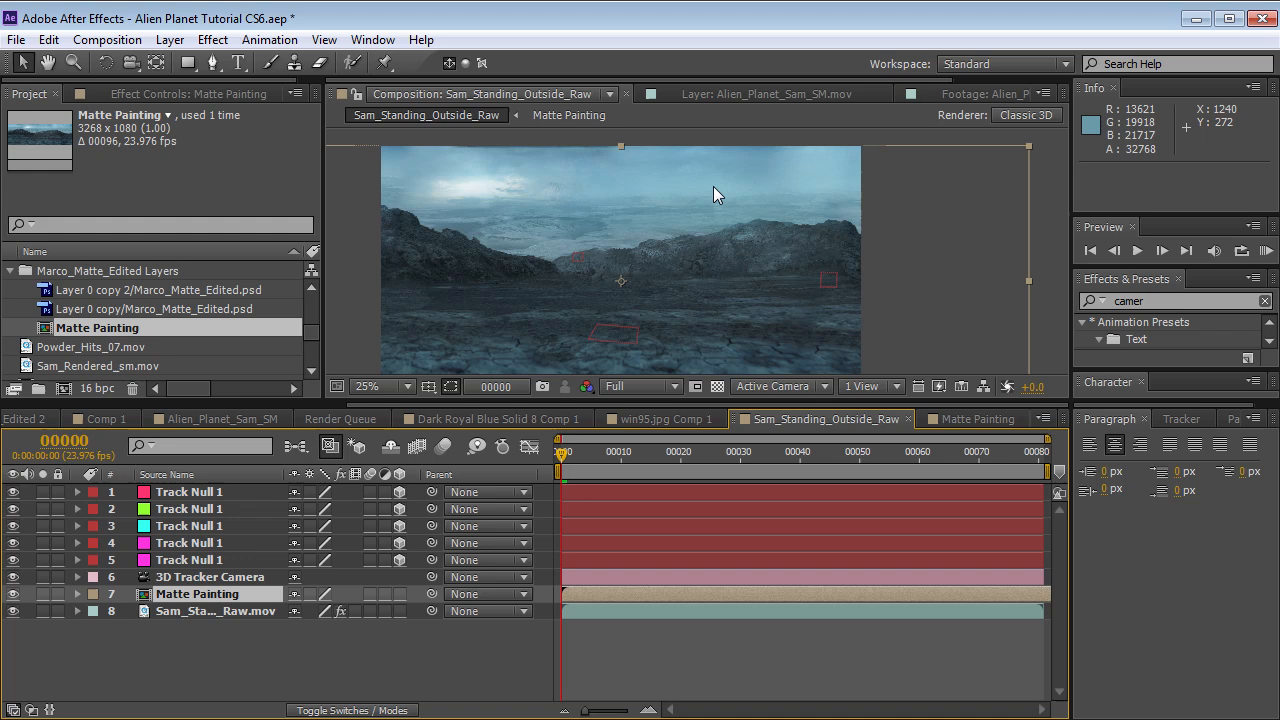
left_click(399, 594)
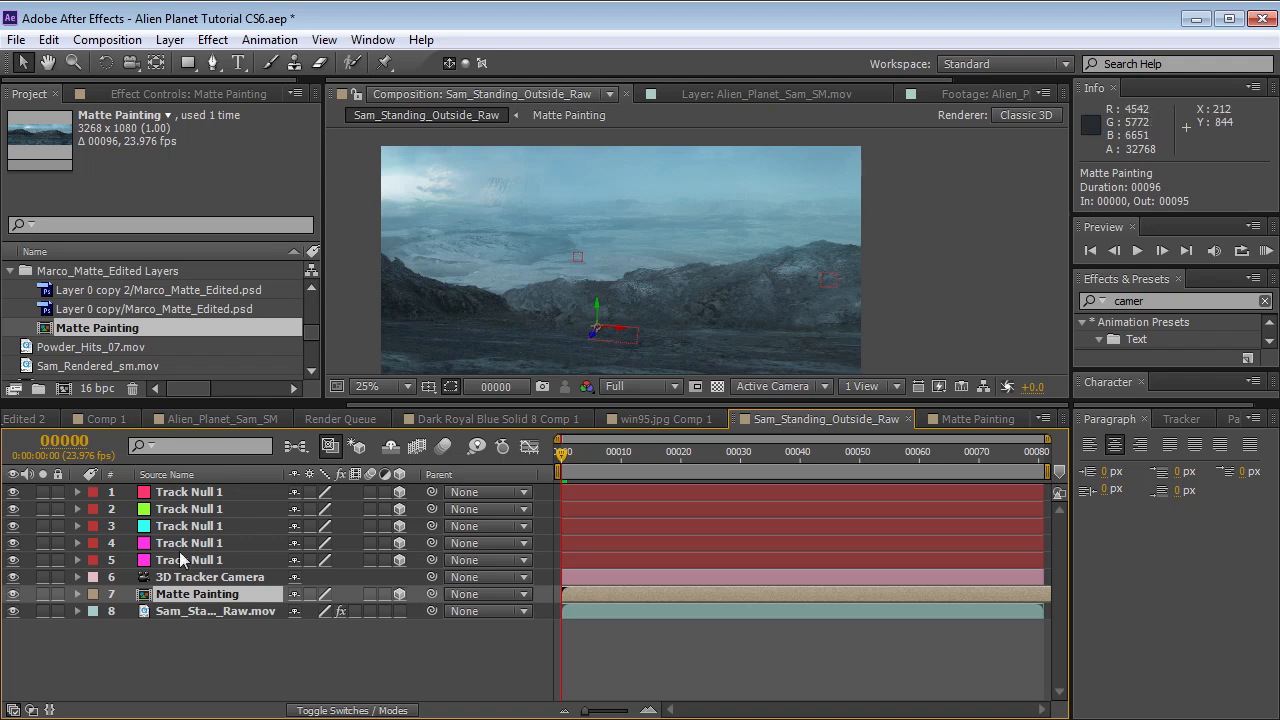
- Find the layer 4 track null in the distant background and copy its Position property
left_click(220, 493)
left_click(212, 510)
left_click(211, 528)
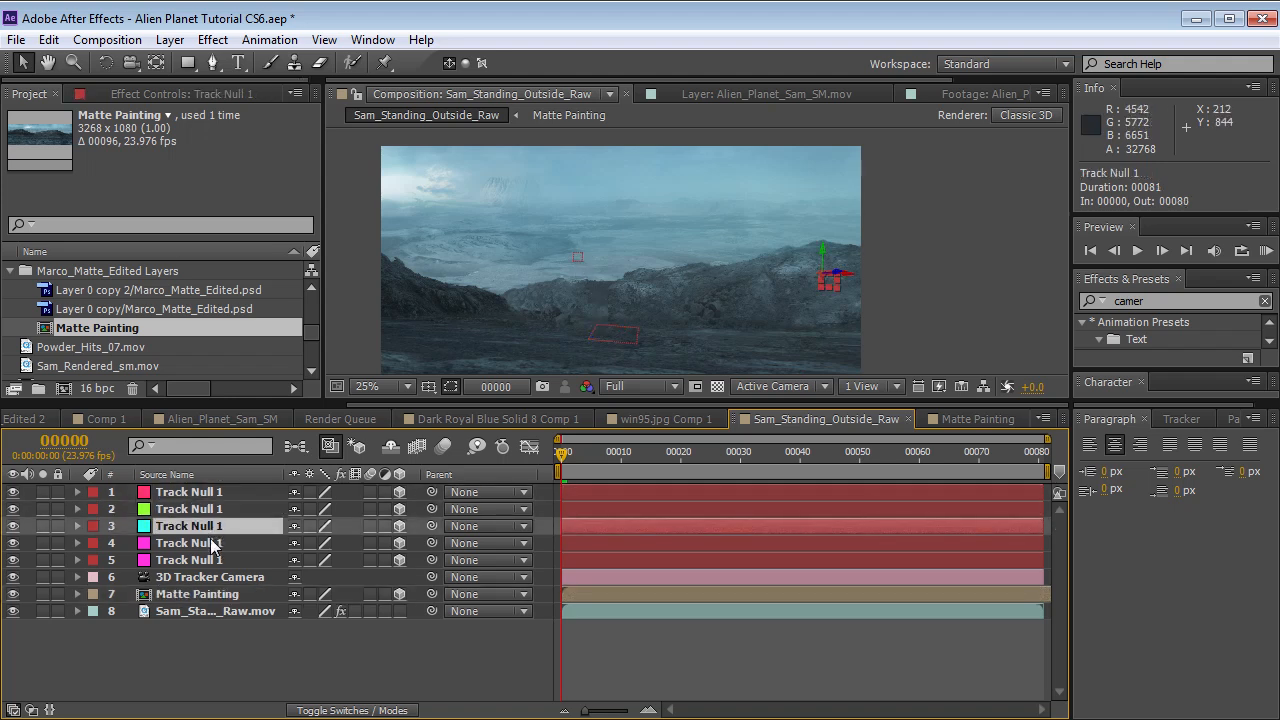
left_click(211, 543)
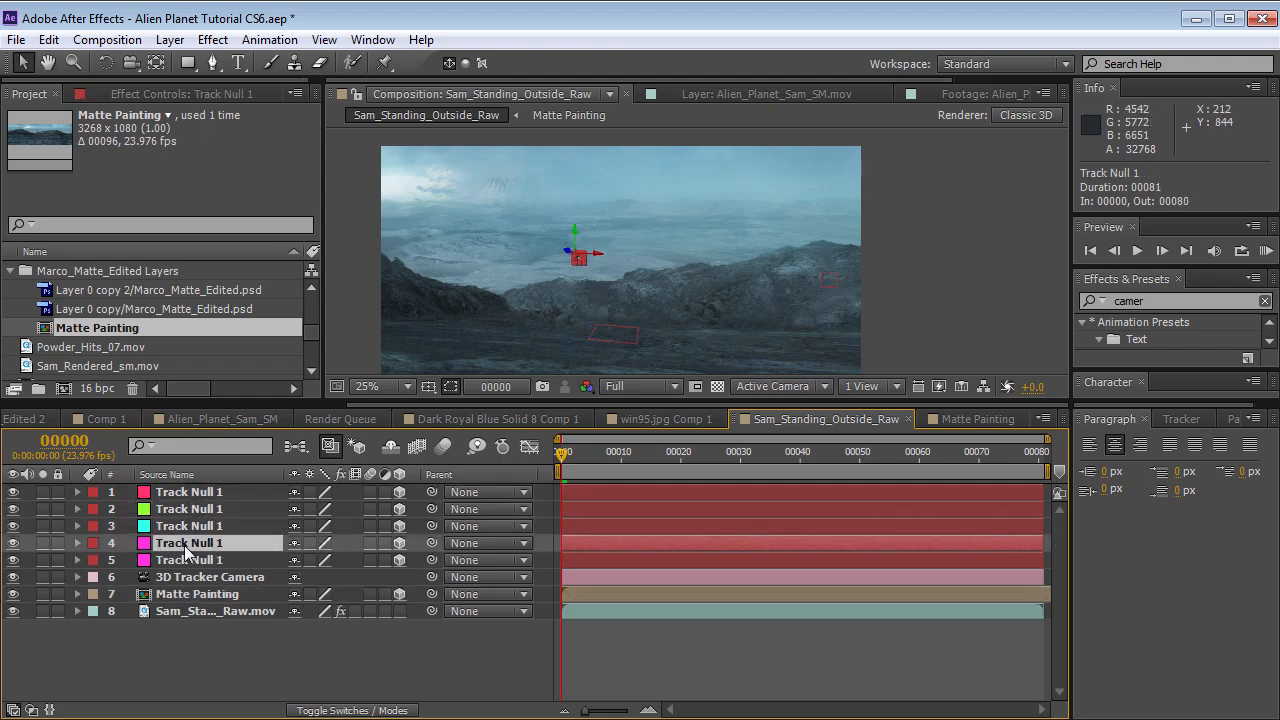
key("p")
left_click(165, 561)
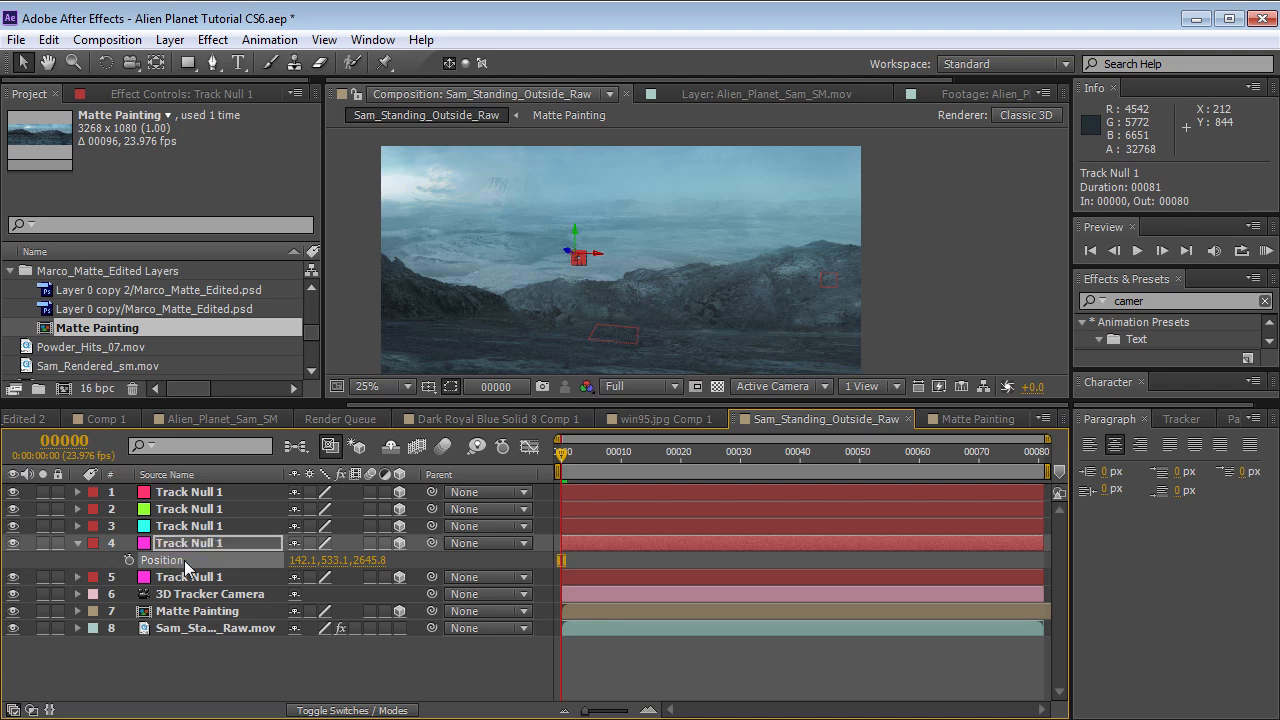
left_click(57, 42)
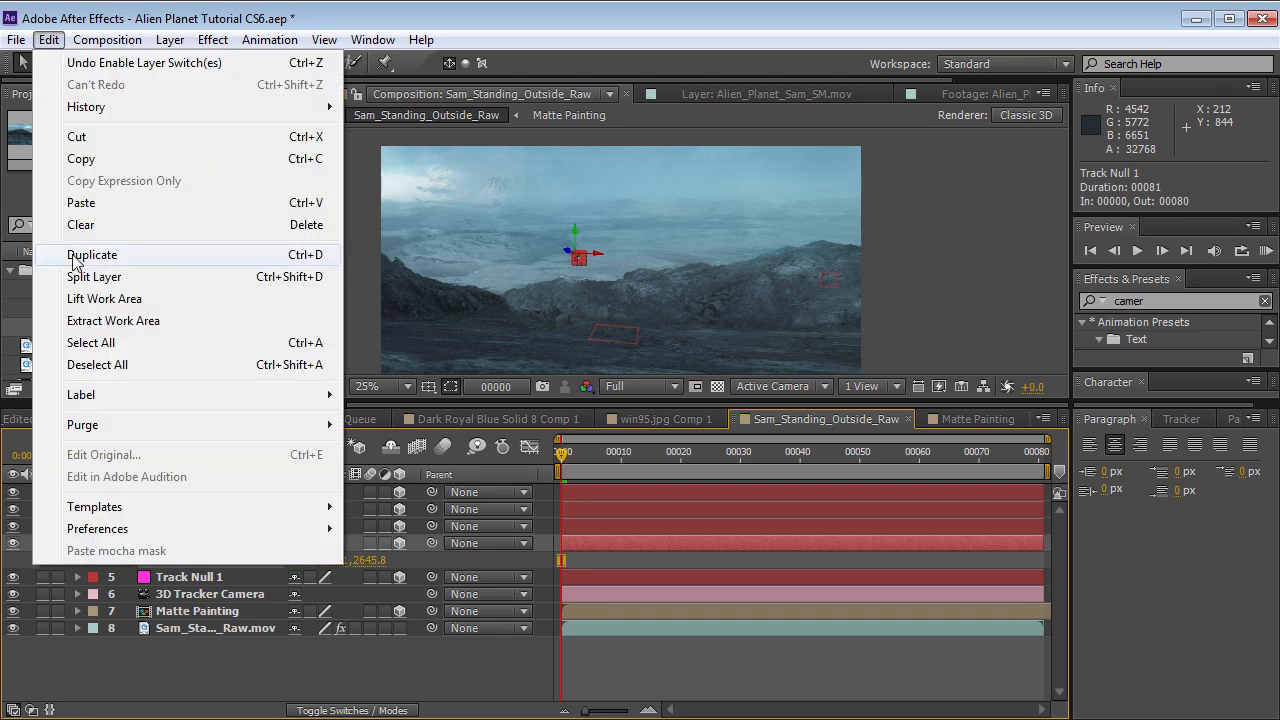
left_click(80, 158)
- Paste the copied position onto the Matte Painting layer and scrub the shot to check its tracking
left_click(215, 618)
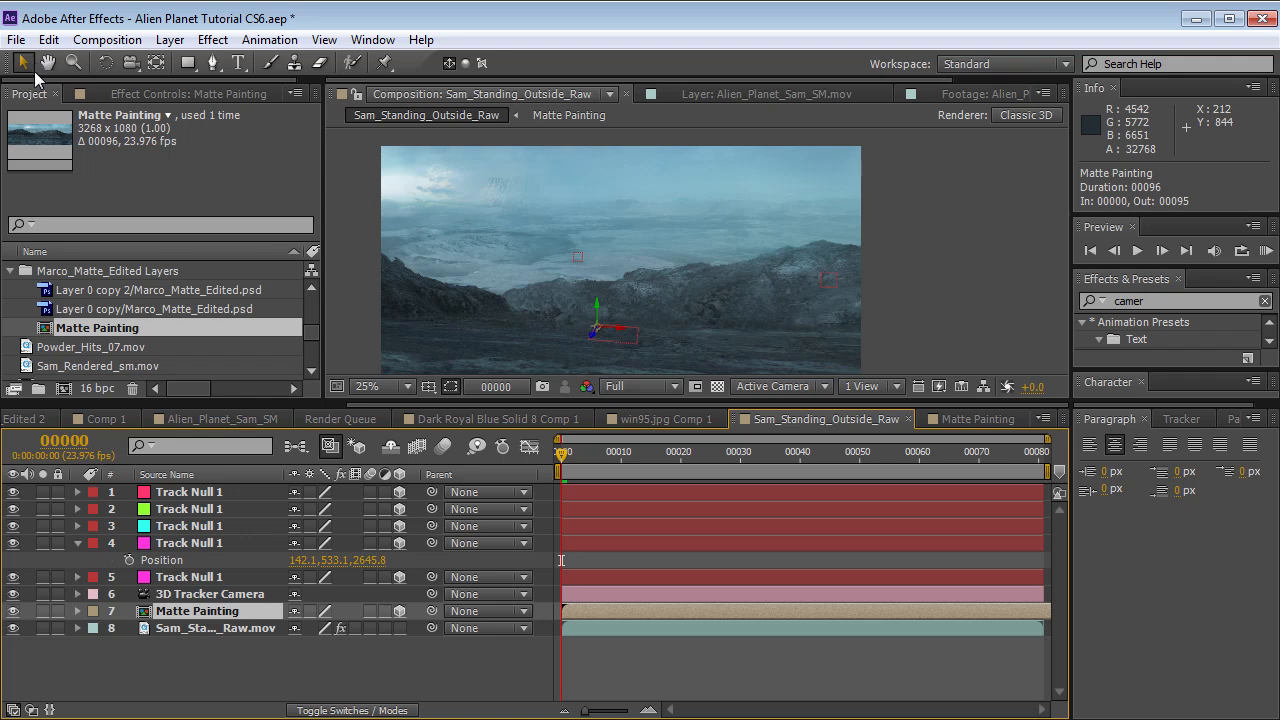
left_click(48, 40)
left_click(86, 204)
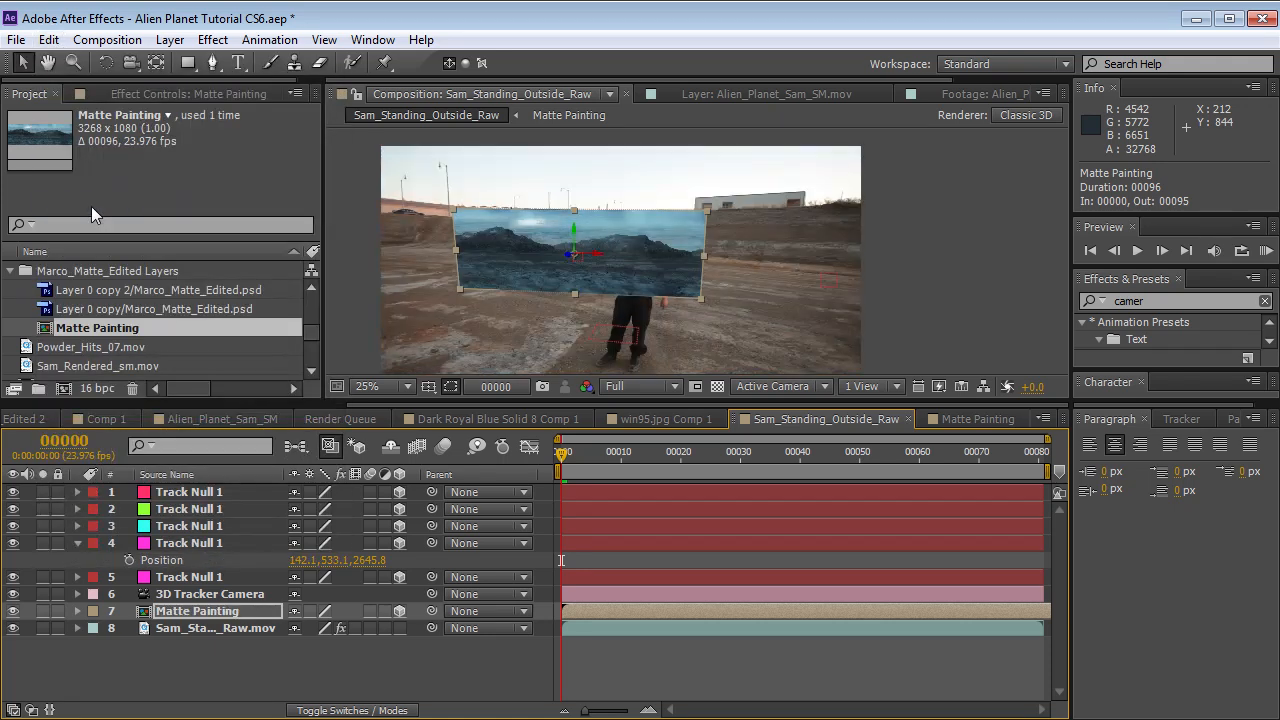
mouse_move(579, 459)
left_mouse_down()
mouse_move(837, 467)
mouse_move(562, 460)
left_mouse_up()
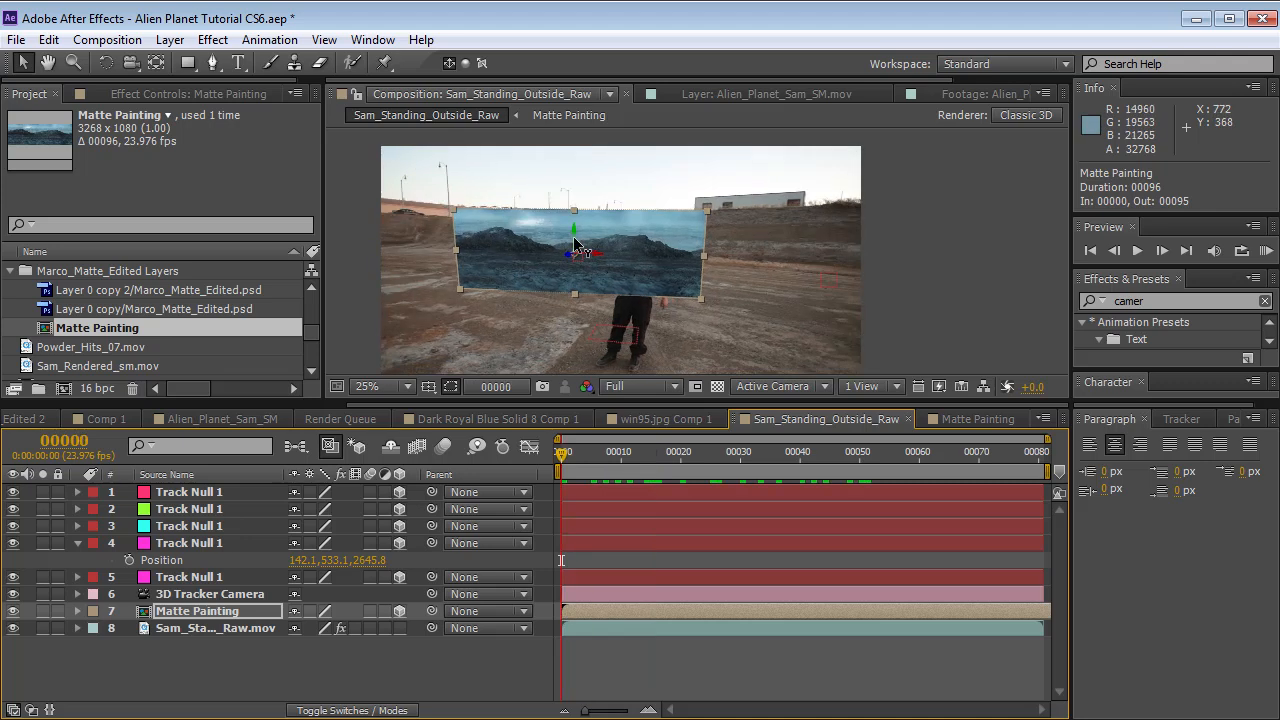
- Enlarge the Matte Painting layer, rotate it toward the horizon and reposition it across the shot's background
key("s")
left_click_drag(357, 628, 510, 622)
key("w")
mouse_move(578, 276)
left_mouse_down()
mouse_move(590, 230)
mouse_move(637, 207)
left_mouse_up()
key("v")
left_click_drag(657, 284, 656, 264)
- Scale the Matte Painting layer to 457% so it overfills the frame width, and tilt its X orientation to 354.6°
key("s")
key("s")
left_click_drag(372, 628, 512, 604)
key("w")
left_click_drag(617, 229, 612, 233)
key("v")
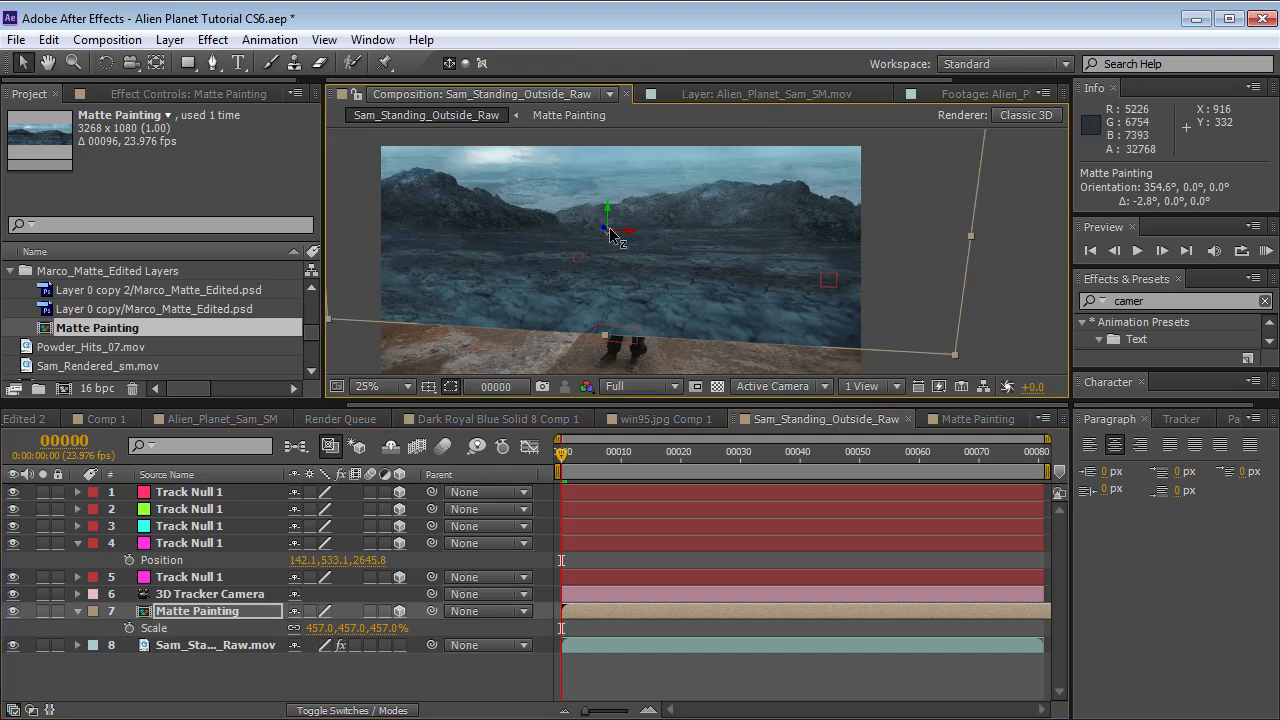
key("grave")
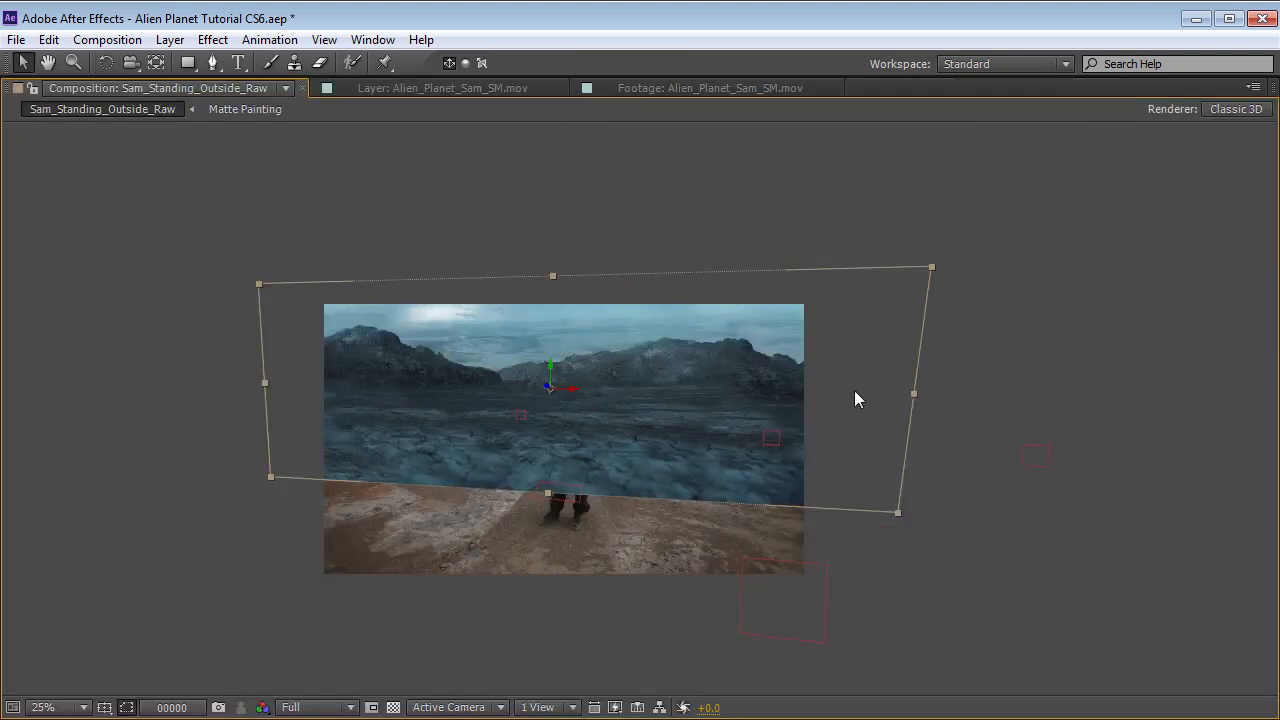
key("grave")
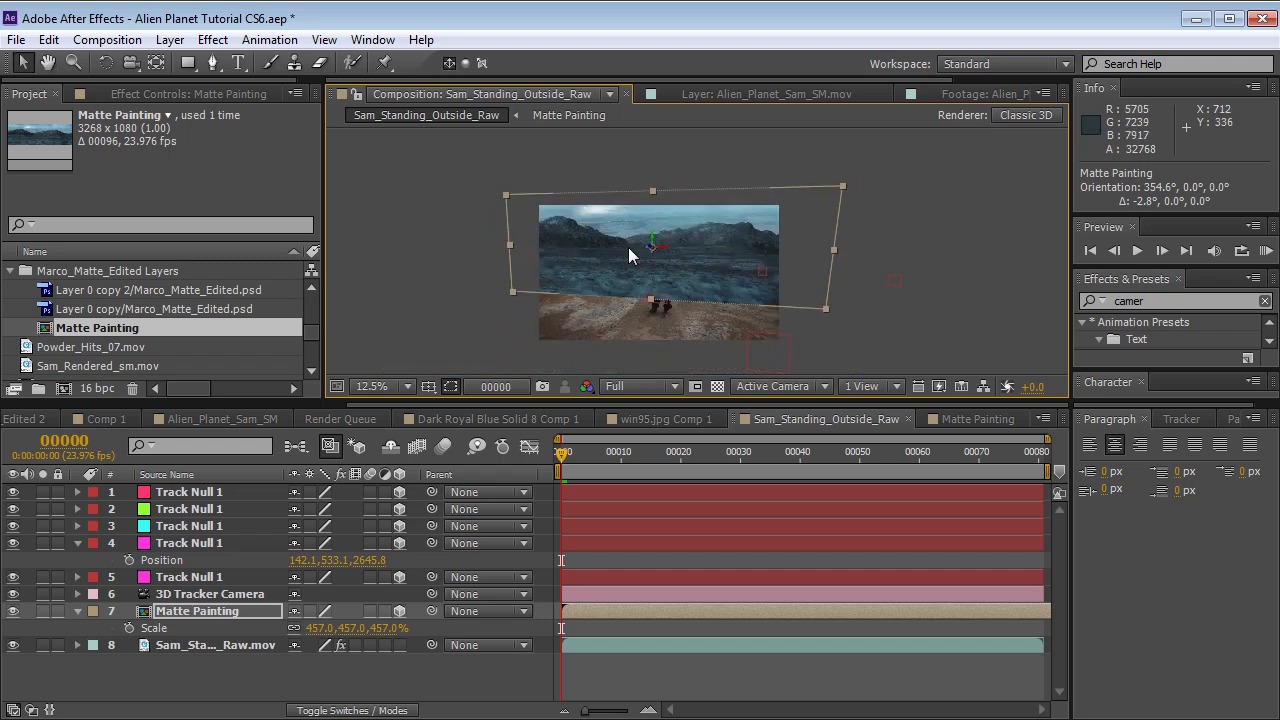
key("period")
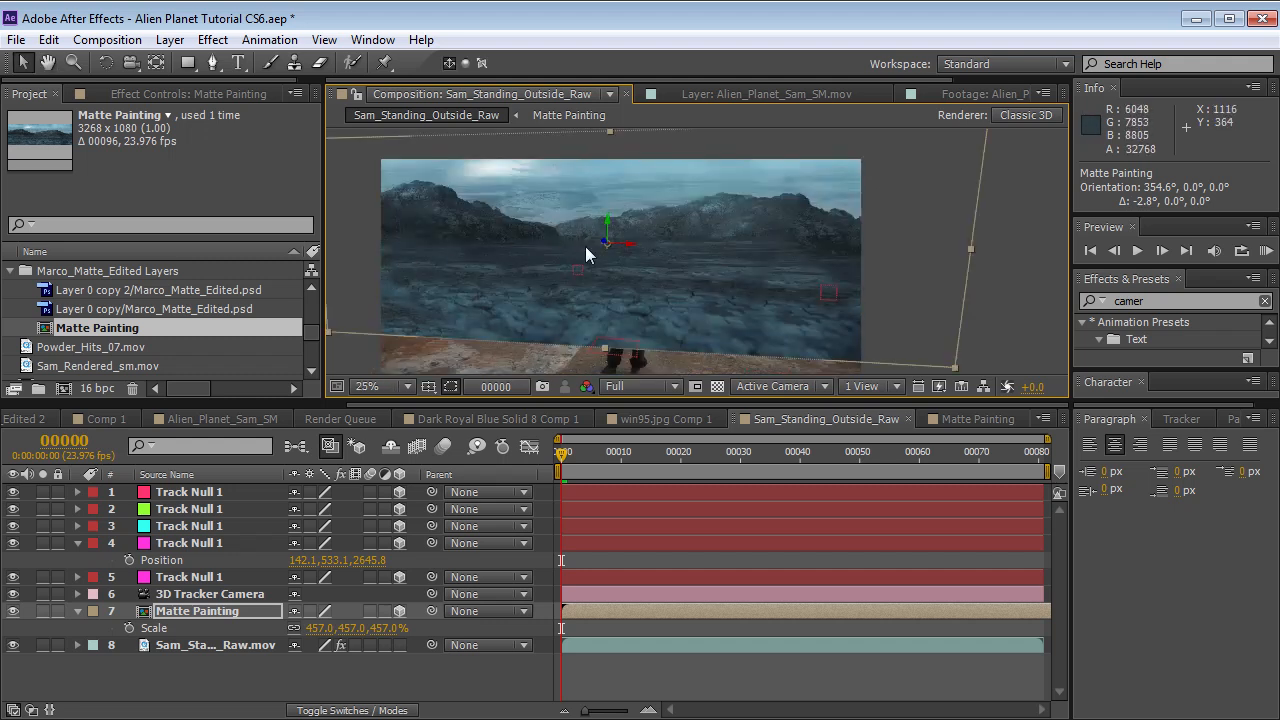
- Draw a rectangular mask over the lower part of the Matte Painting layer, set it to Subtract and scrub to check the horizon
left_click(187, 63)
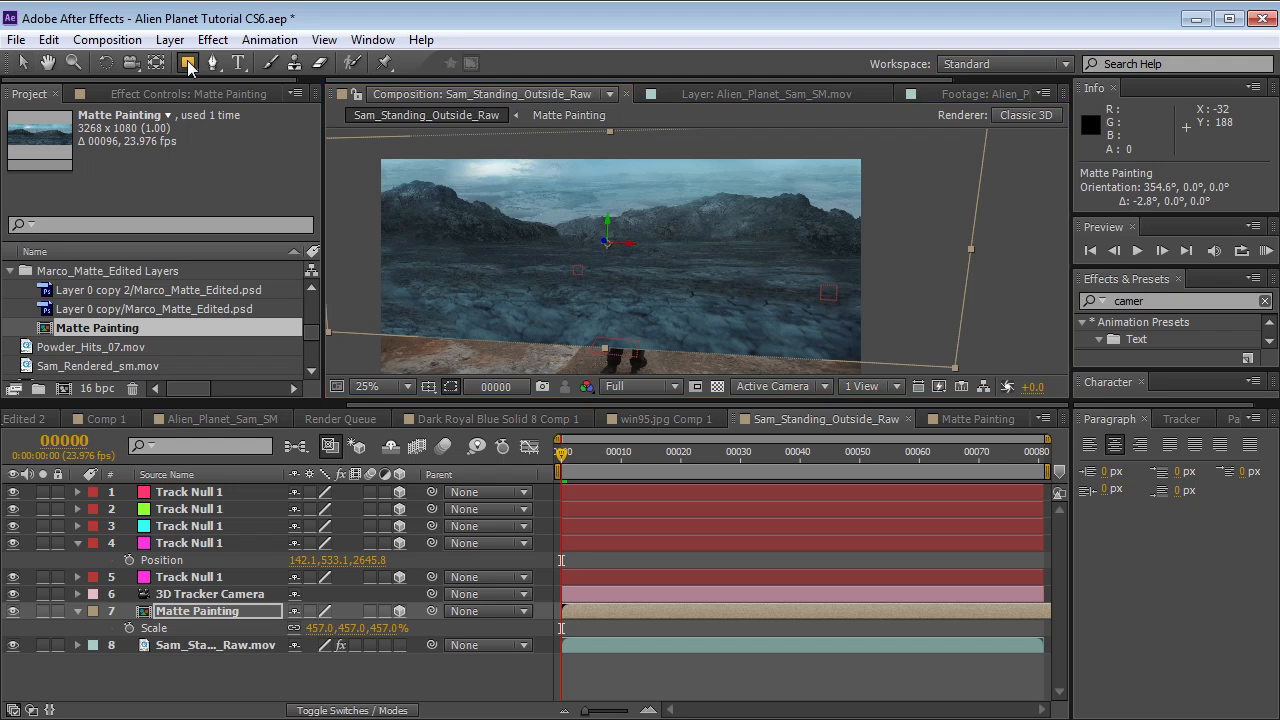
scroll(450, 328, "down", 1)
left_click_drag(467, 341, 881, 254)
left_click(318, 645)
left_click(340, 705)
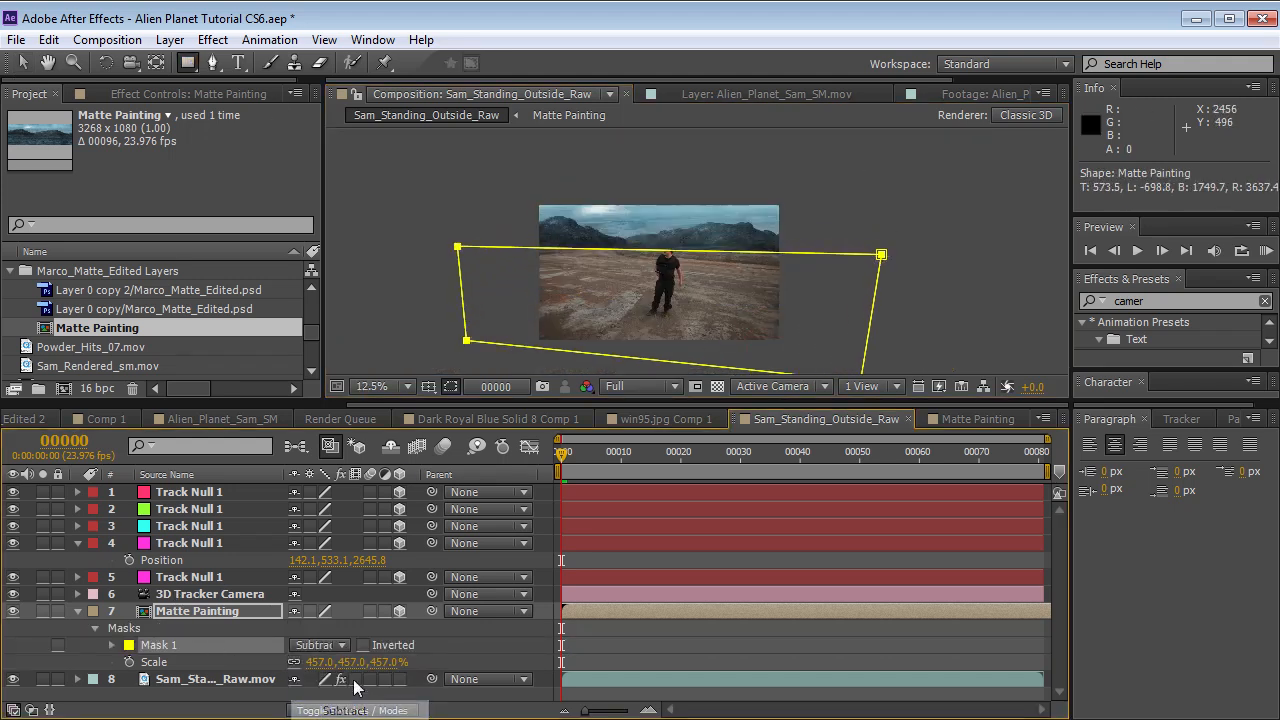
left_click(628, 629)
mouse_move(598, 461)
left_mouse_down()
mouse_move(701, 471)
mouse_move(844, 452)
mouse_move(680, 486)
mouse_move(546, 493)
left_mouse_up()
key("period")
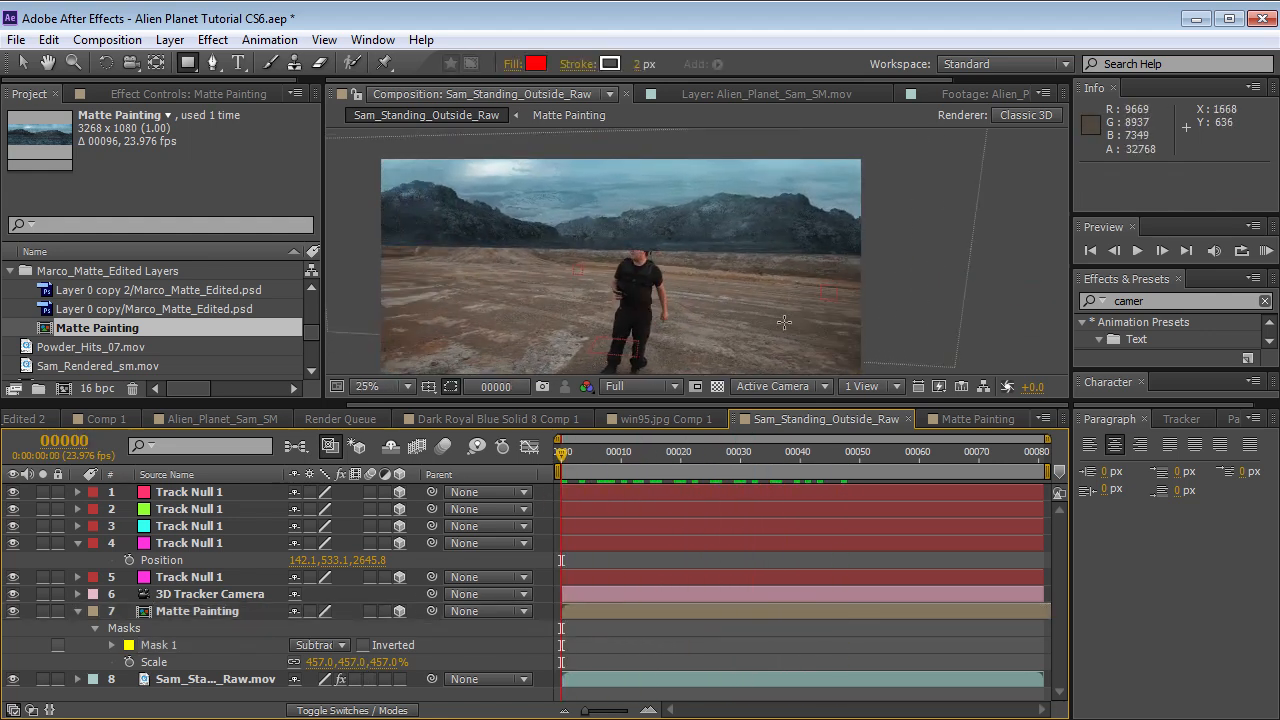
- Remove the rectangular mask from the Matte Painting layer
key("ctrl+z")
left_click(160, 644)
key("Delete")
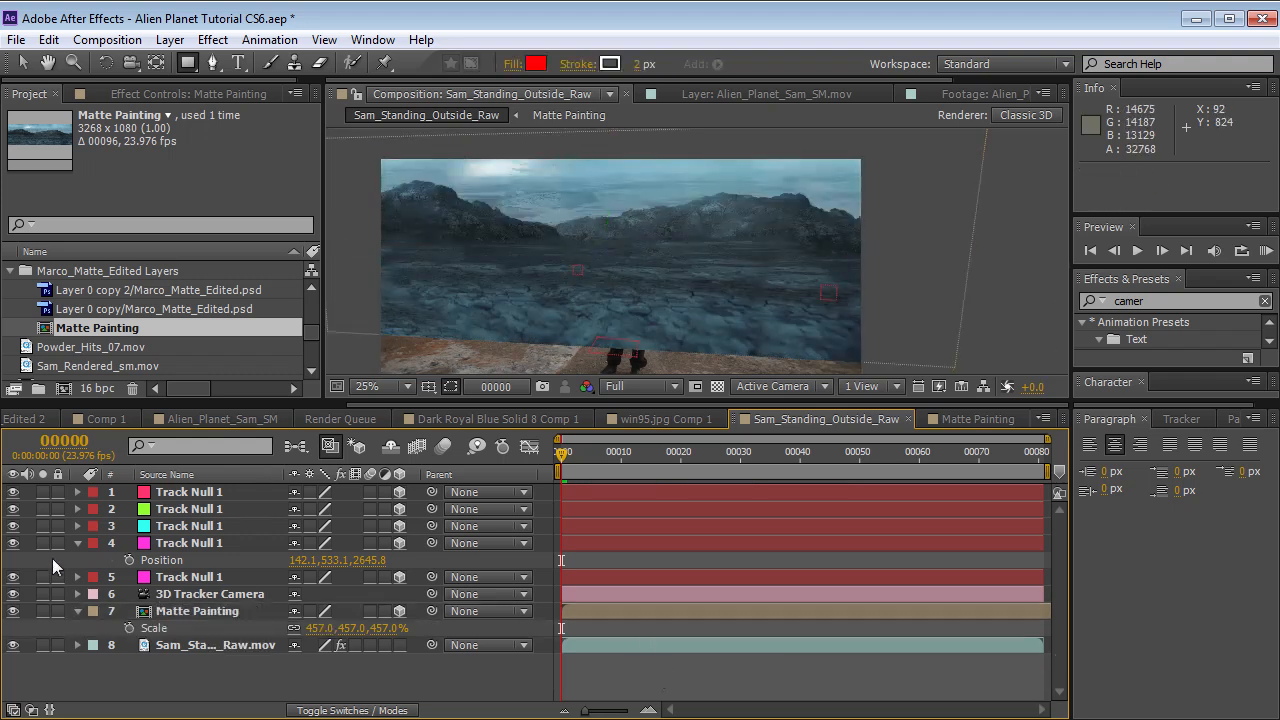
- Hide the Matte Painting layer and create a white 1920 × 1920 px solid
left_click(13, 611)
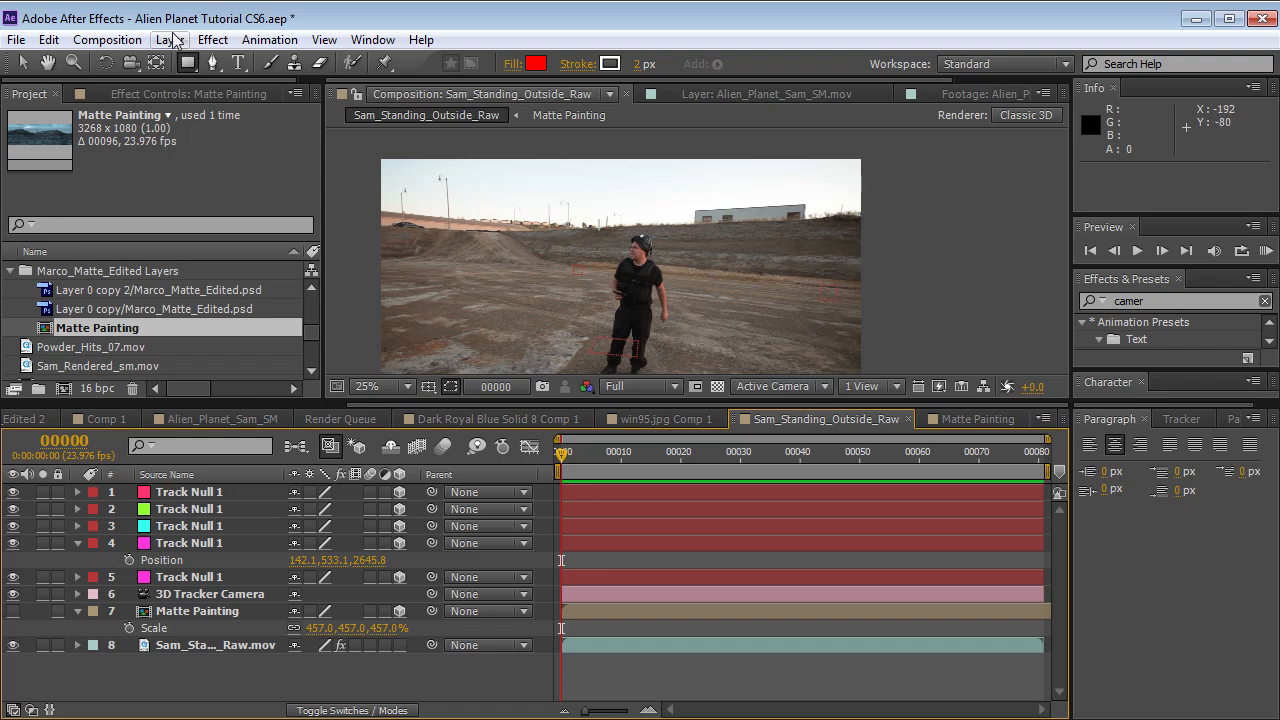
left_click(172, 39)
mouse_move(200, 67)
left_click(546, 84)
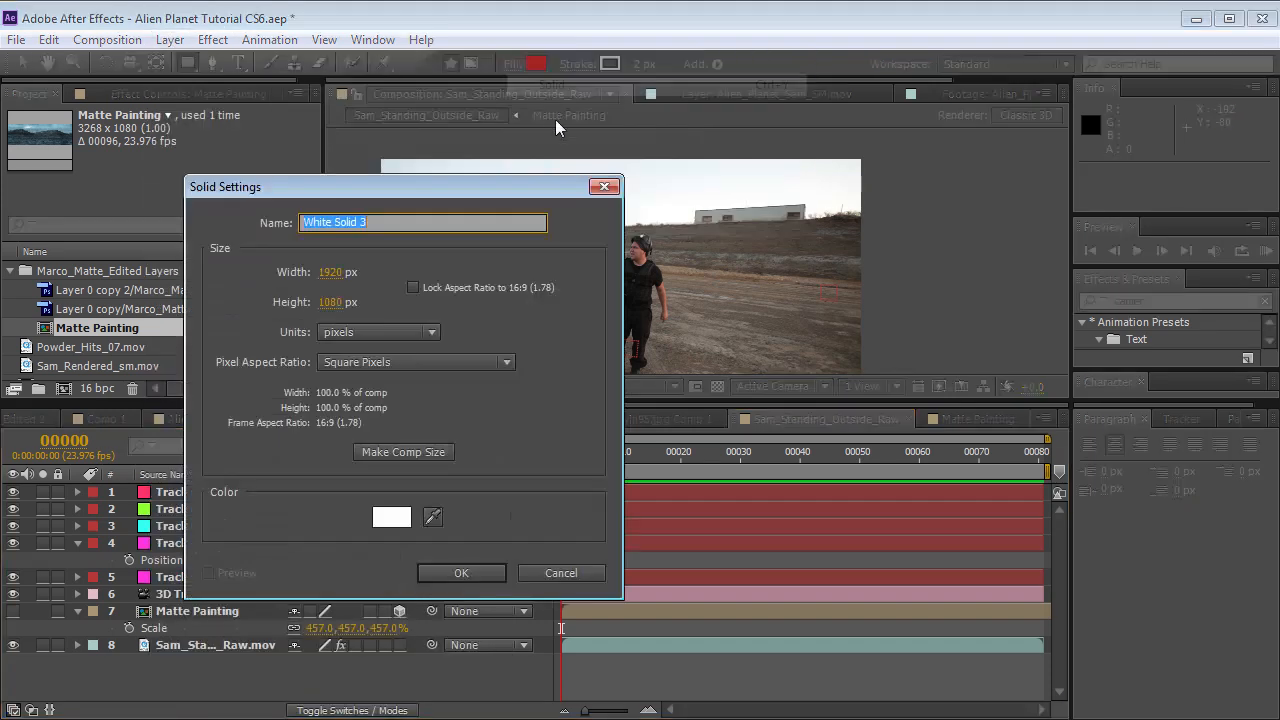
left_click(330, 301)
type("1920")
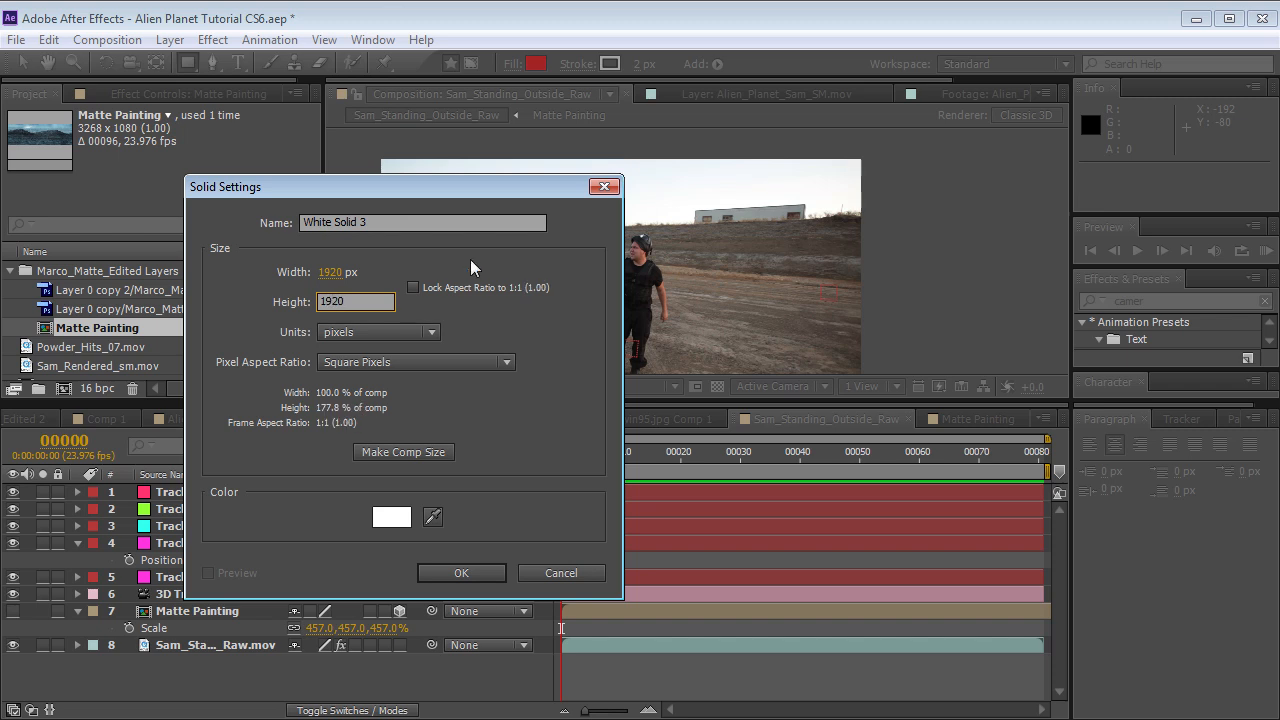
key("Return")
left_click(459, 573)
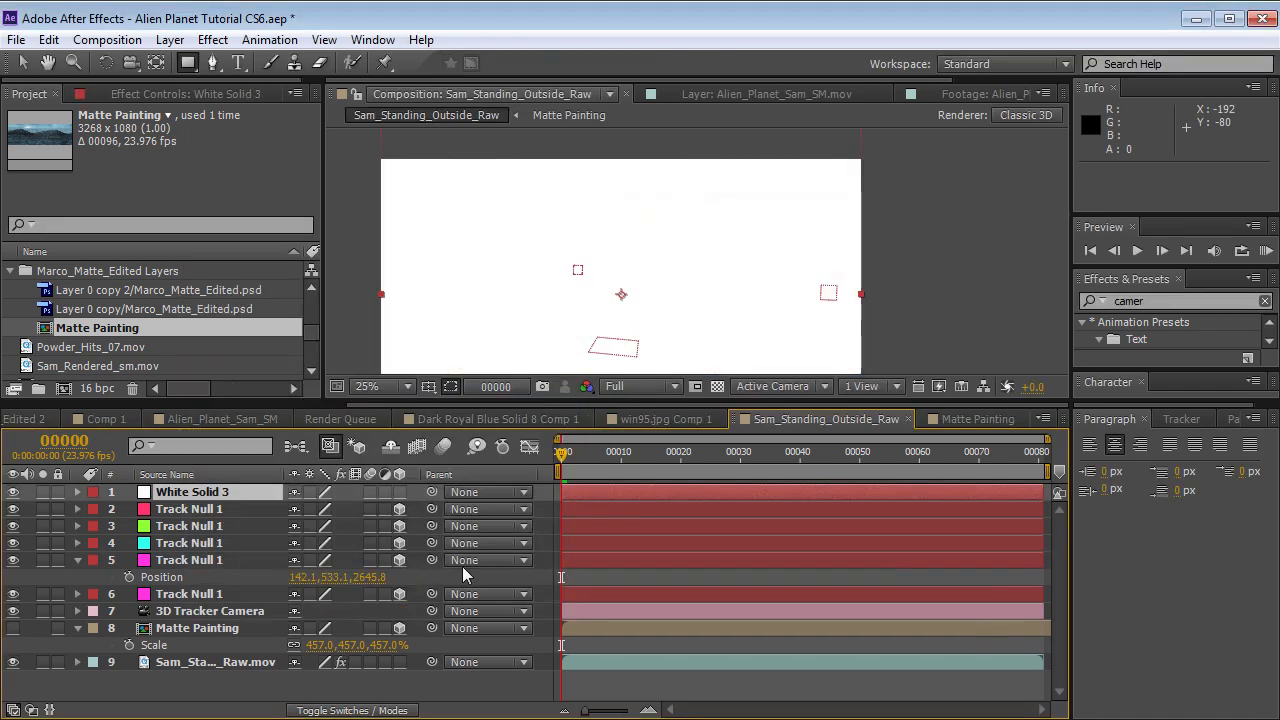
- Make the white solid a 3D layer and rotate its X orientation to 270° so it lies flat on the ground
left_click(399, 491)
key("w")
left_click_drag(611, 342, 465, 185)
- Add a full-size elliptical mask to White Solid 3 and scale the layer to 1198%
left_click_drag(187, 62, 268, 109)
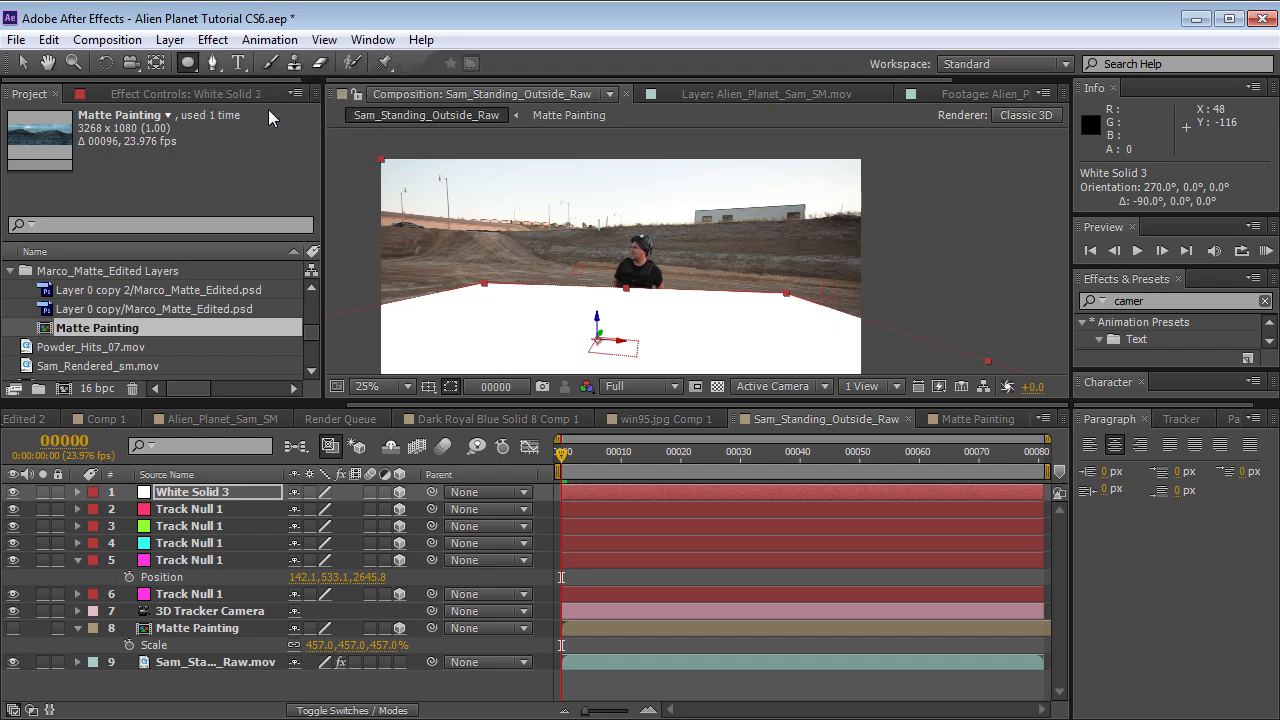
double_click(187, 64)
key("v")
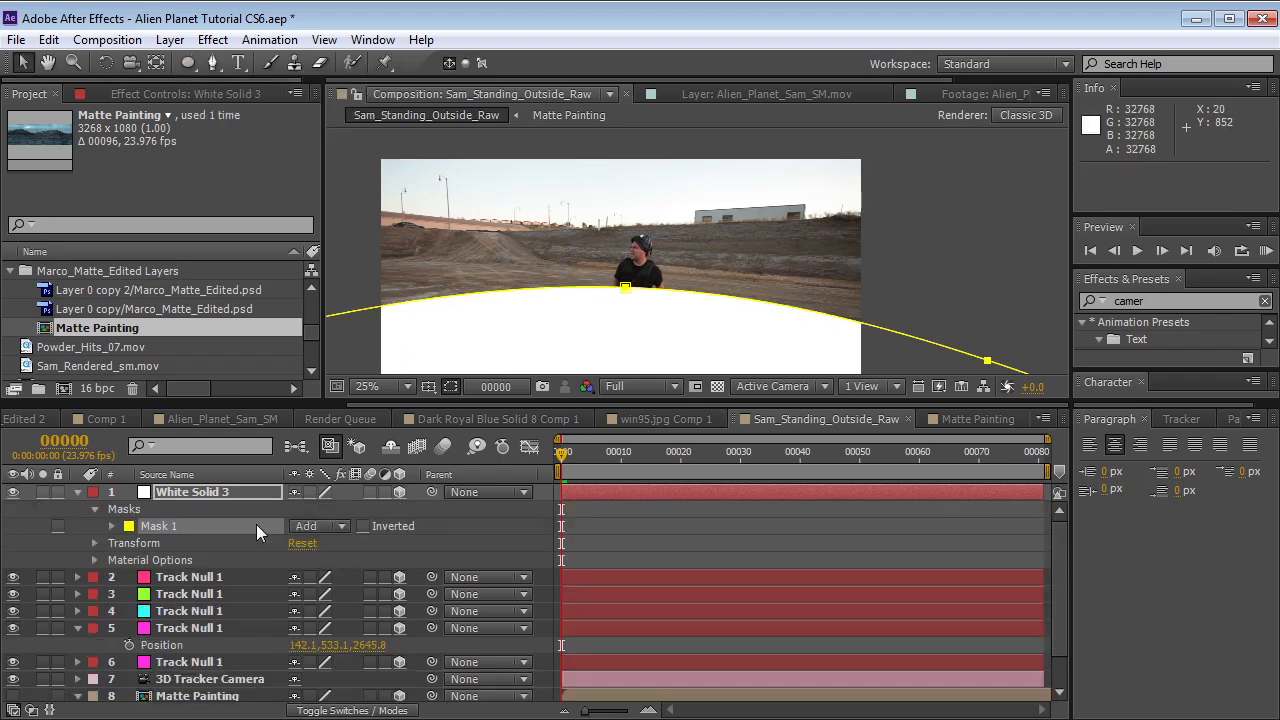
key("s")
left_click_drag(350, 520, 471, 492)
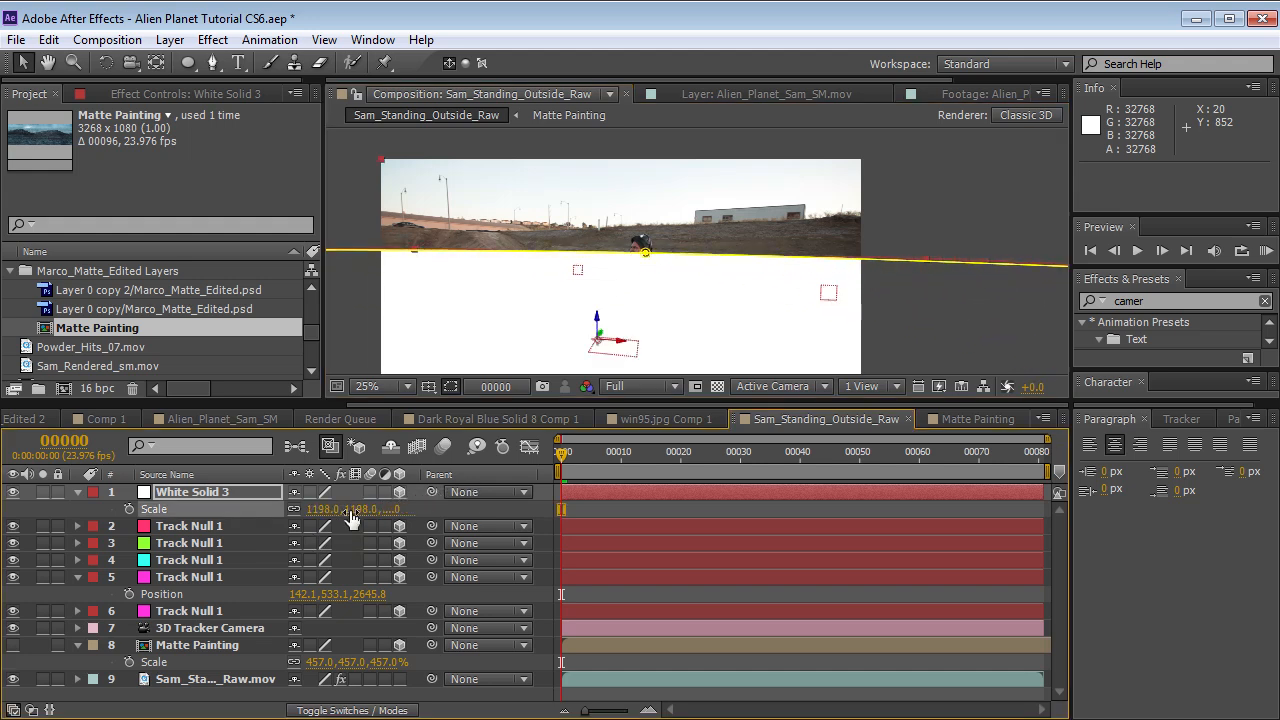
- Set the white solid's mask feather to 134 pixels and mask expansion to -698 pixels, and scrub the shot to check the ground edge
key("m")
key("m")
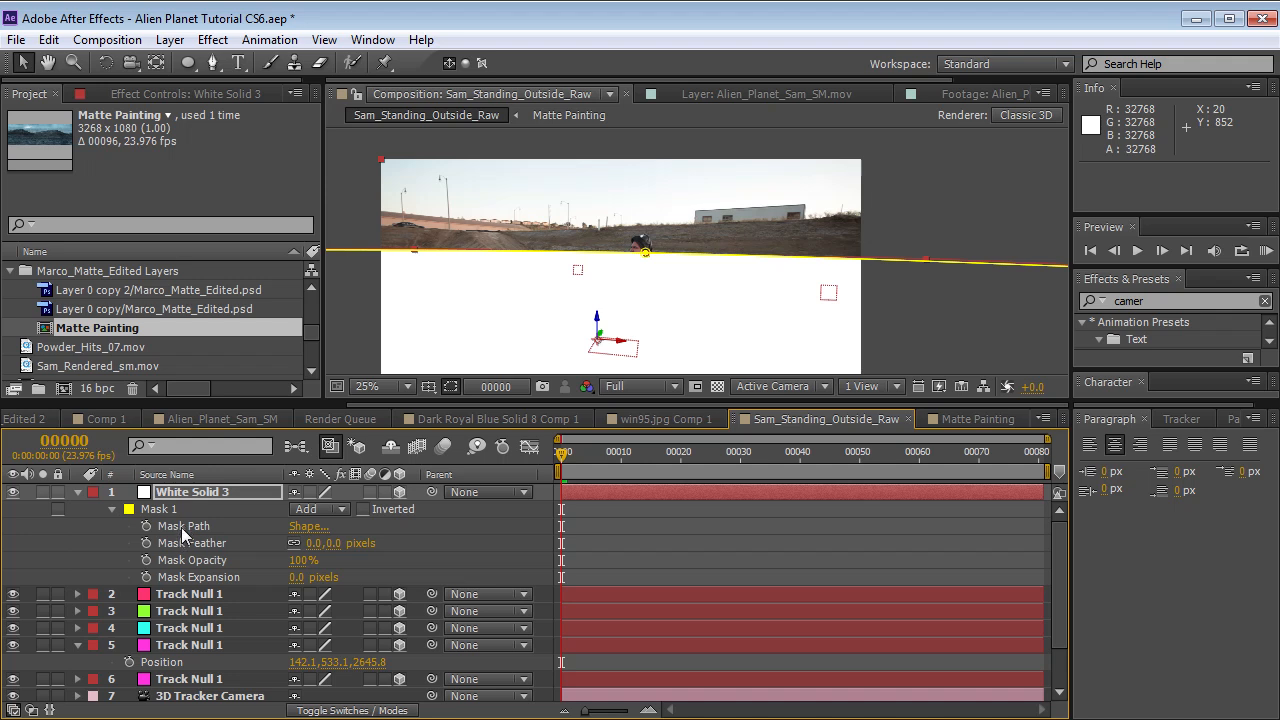
left_click(201, 497)
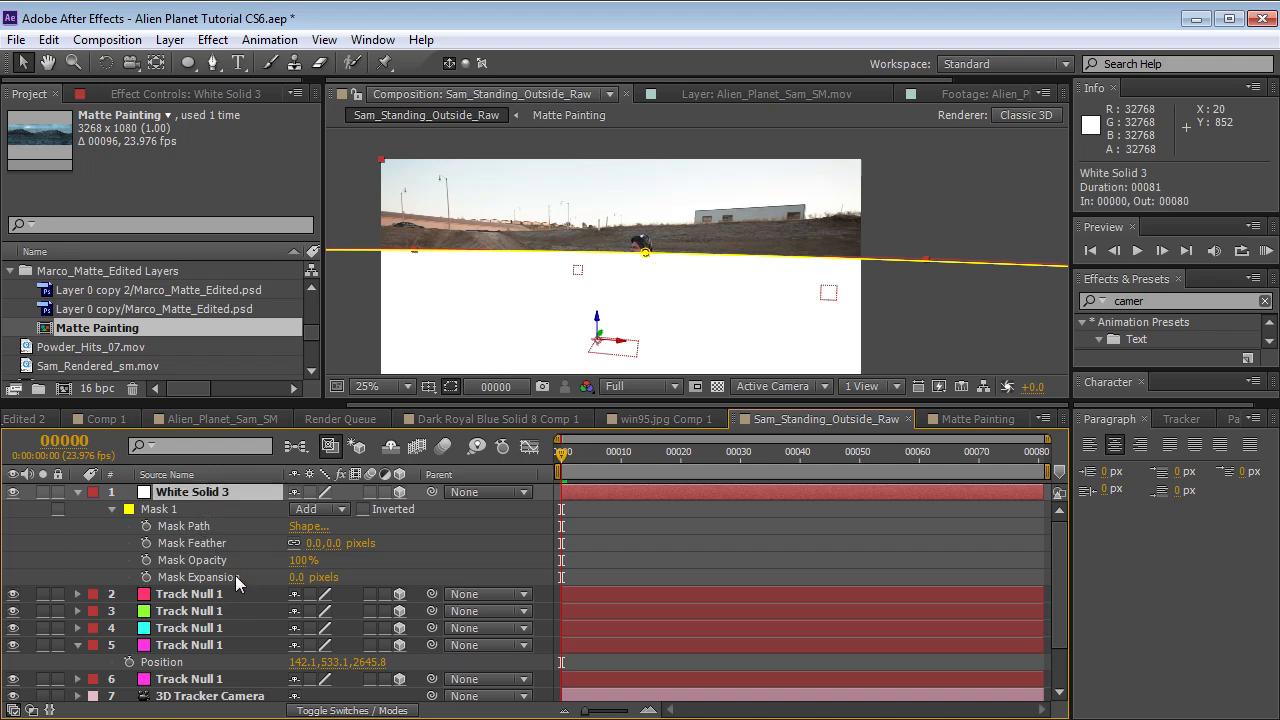
left_click_drag(296, 584, 353, 566)
left_click(604, 521)
left_click_drag(600, 464, 442, 506)
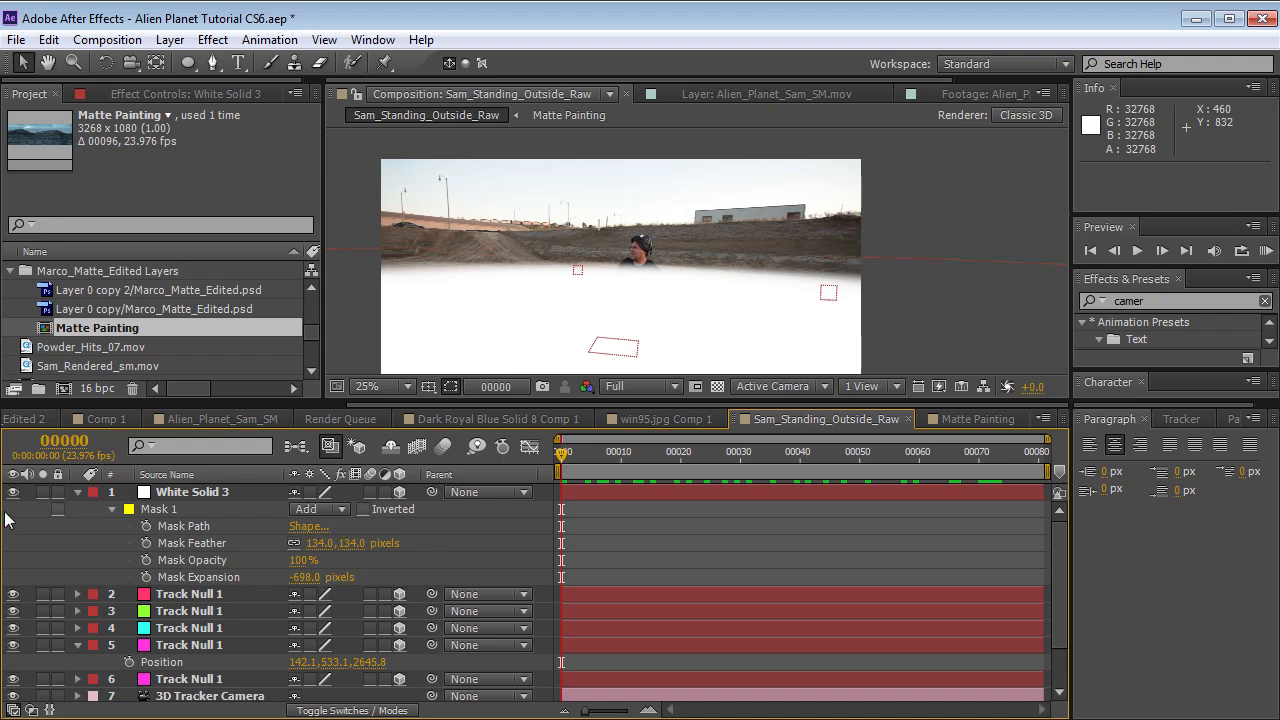
- Move White Solid 3 directly above Matte Painting, use it as that layer's Alpha Inverted Matte, and show the painting while scrubbing the shot
left_click(79, 491)
left_click_drag(190, 492, 183, 628)
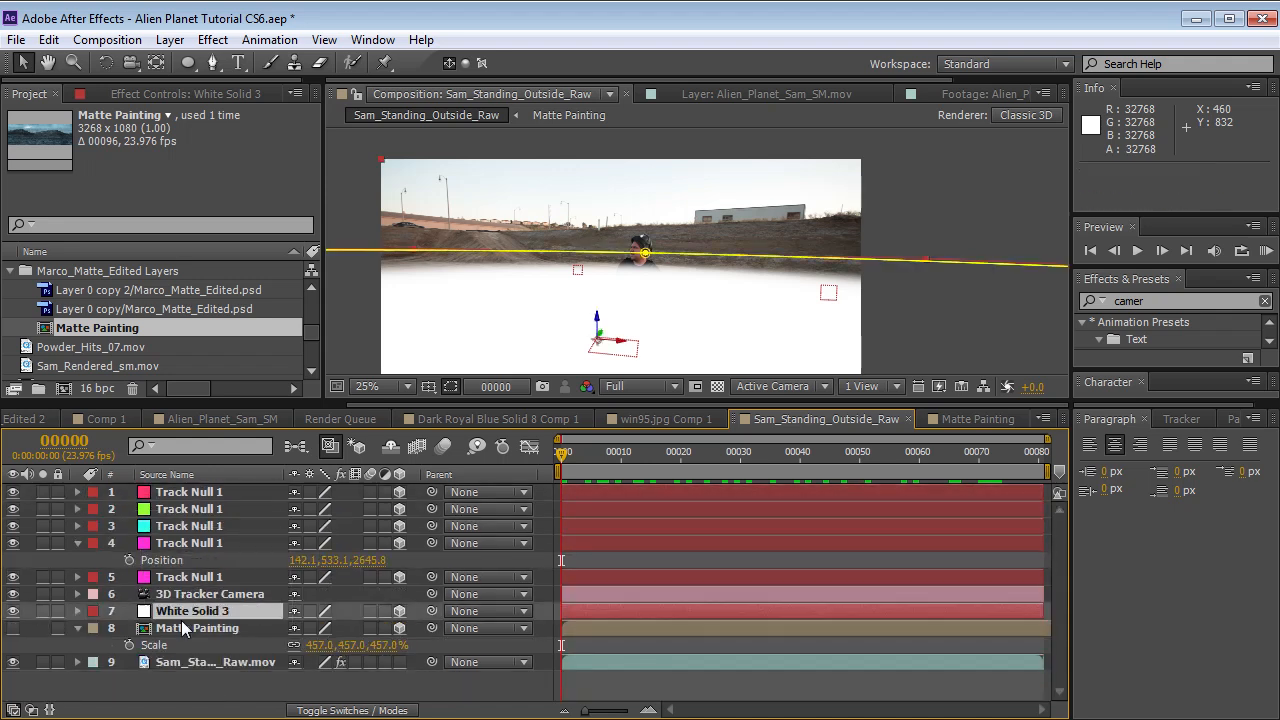
left_click(186, 630)
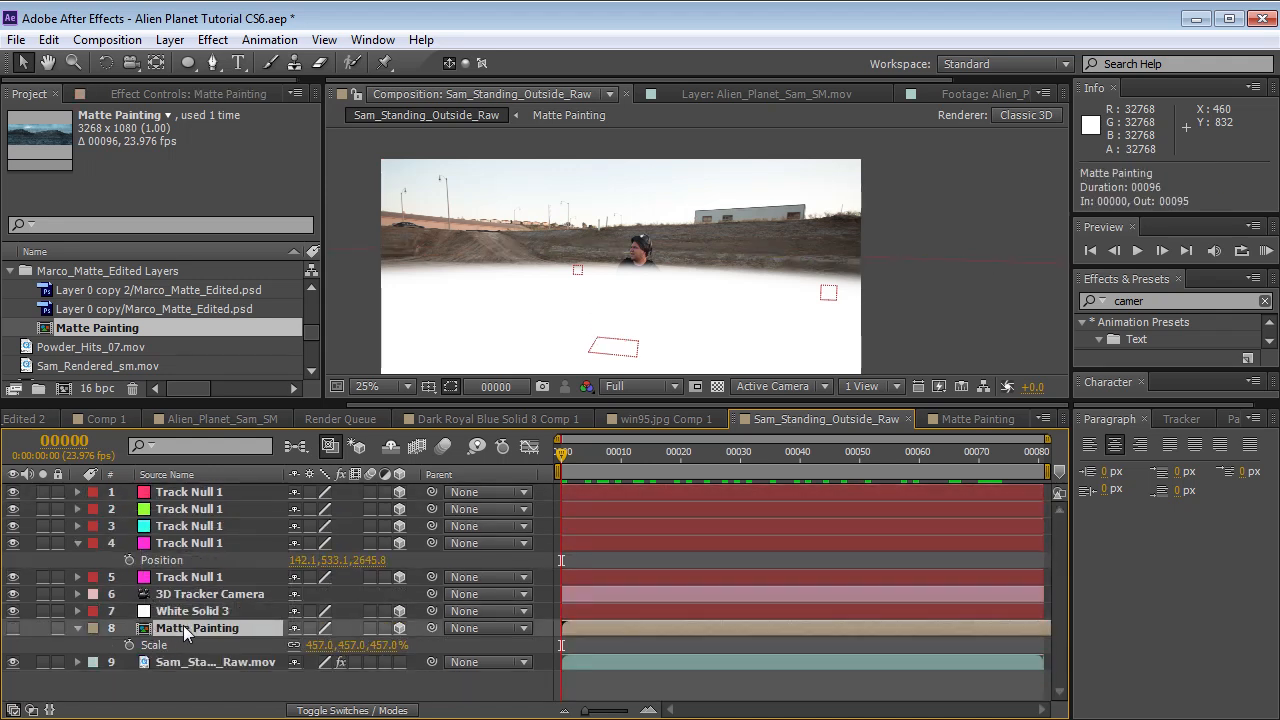
key("F4")
left_click(432, 629)
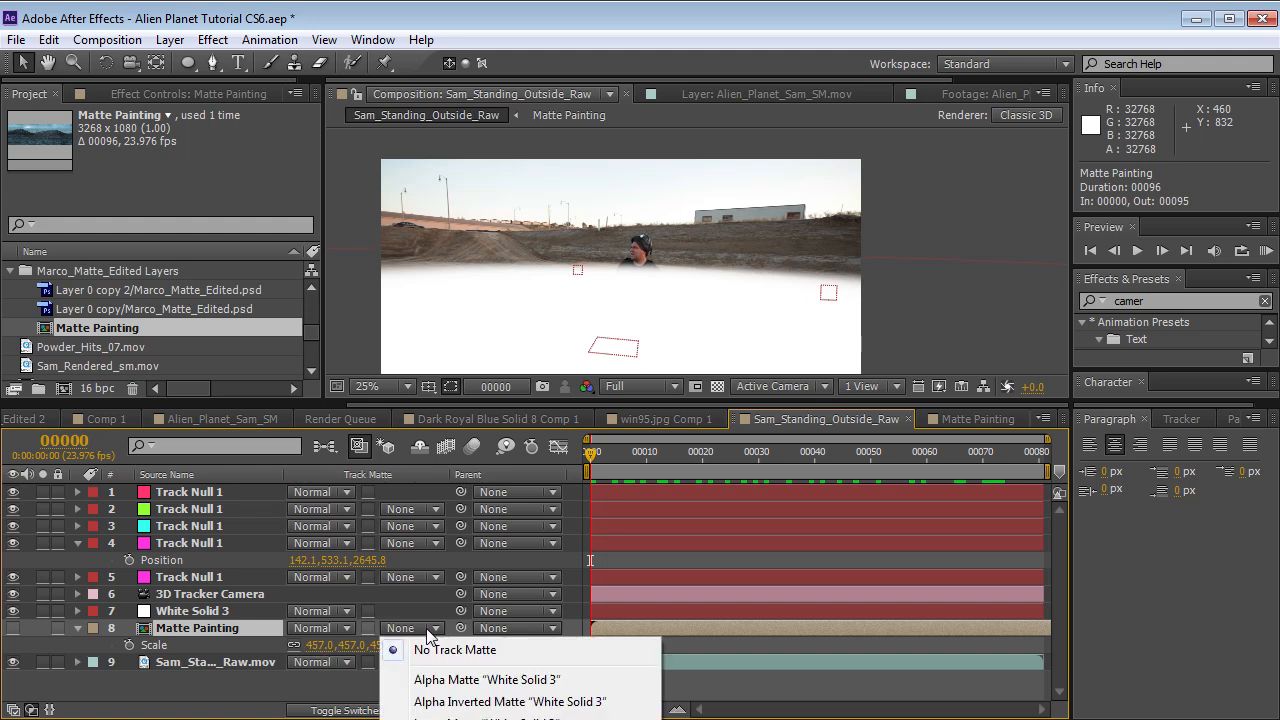
left_click(446, 703)
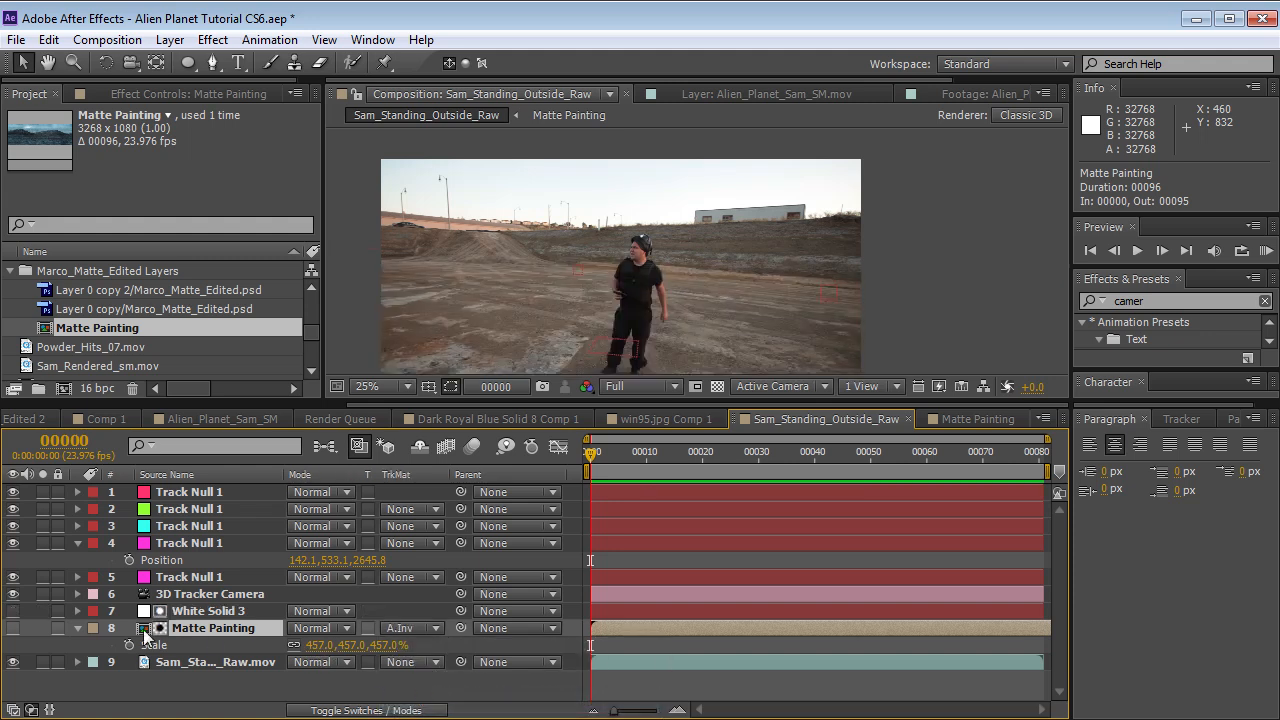
left_click(12, 629)
mouse_move(621, 460)
left_mouse_down()
mouse_move(937, 465)
mouse_move(741, 462)
left_mouse_up()
left_click_drag(646, 503, 438, 462)
- Set White Solid 3's mask expansion to -568 pixels and feather to 304 pixels, then scrub to check the horizon blend
scroll(564, 330, "up", 2)
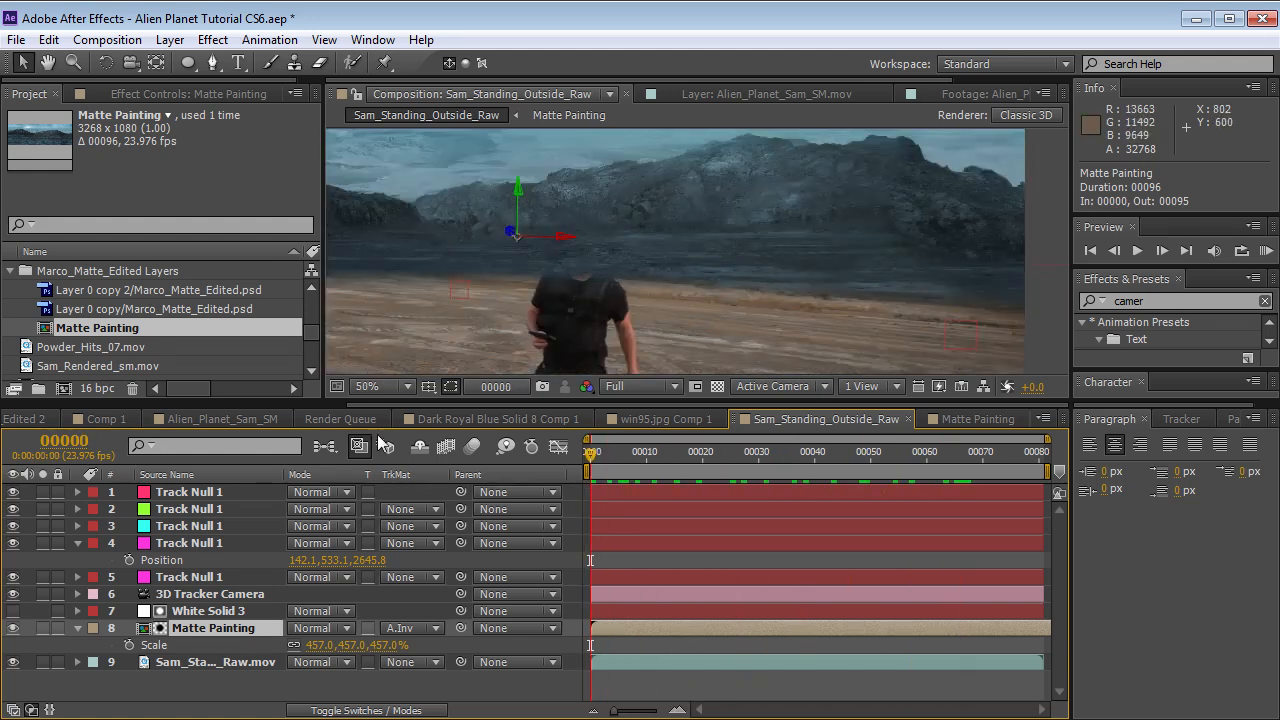
left_click(215, 611)
key("m")
key("m")
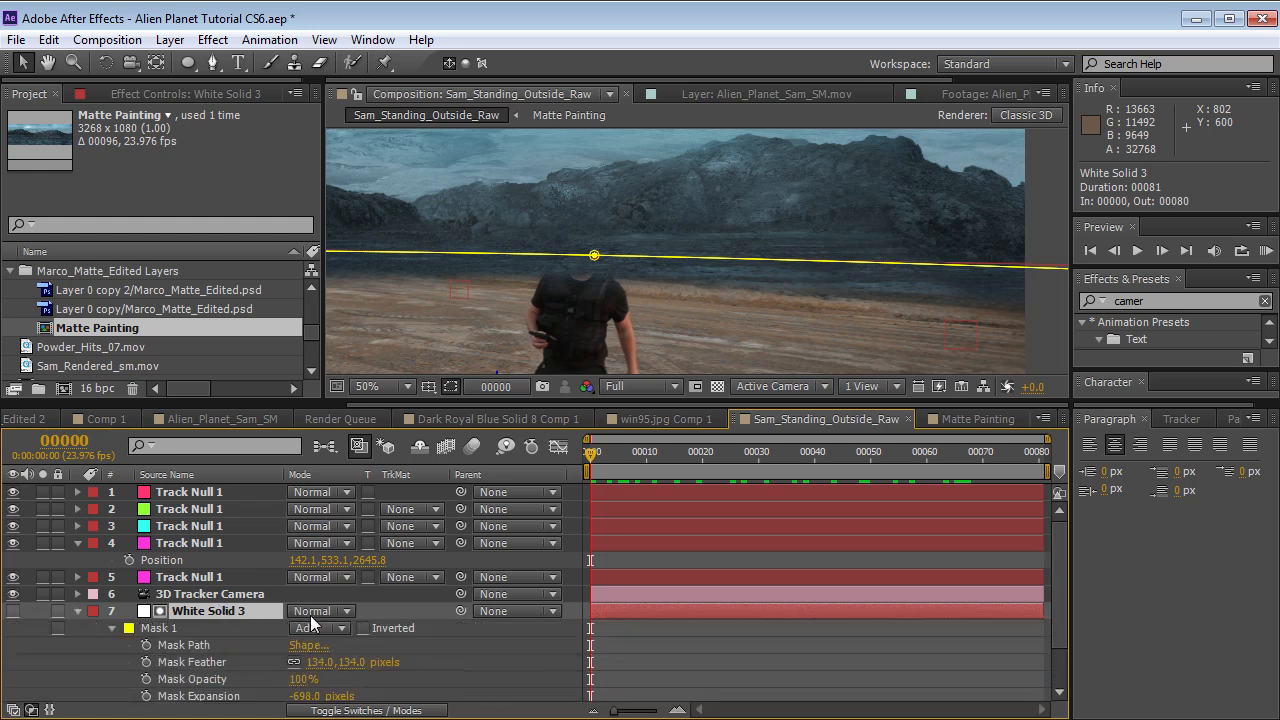
left_click_drag(302, 695, 389, 654)
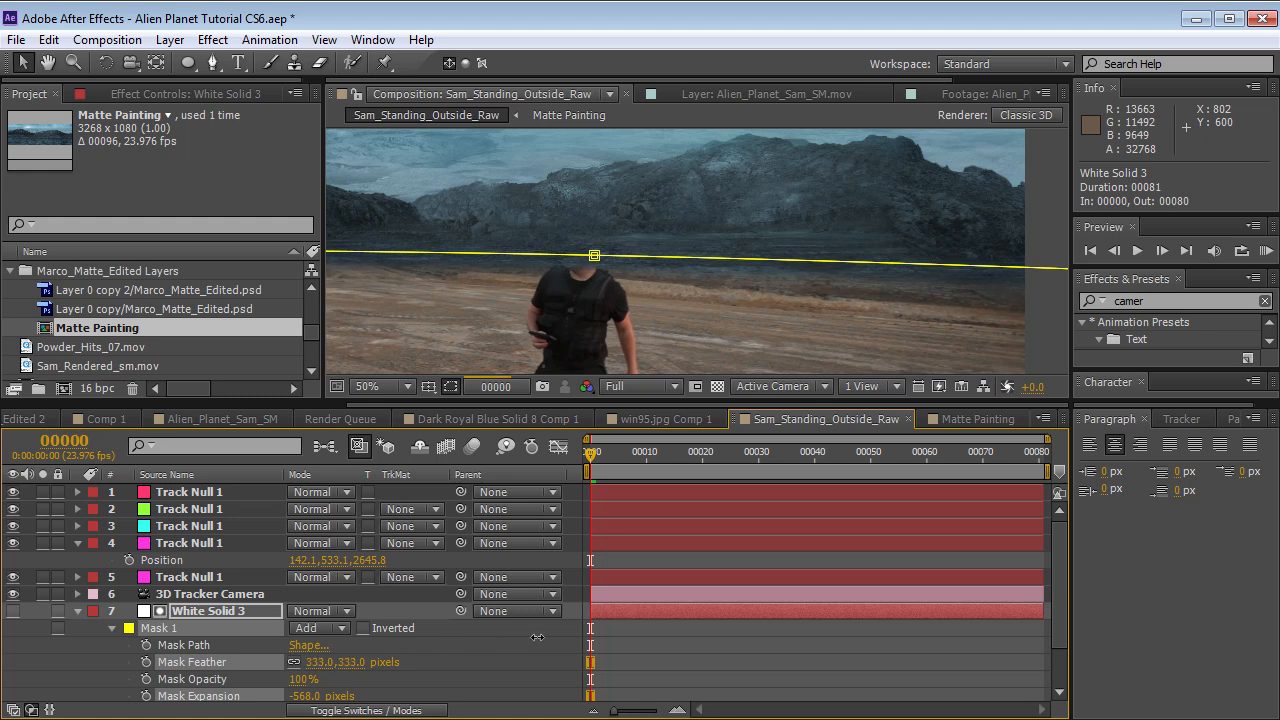
left_click(650, 654)
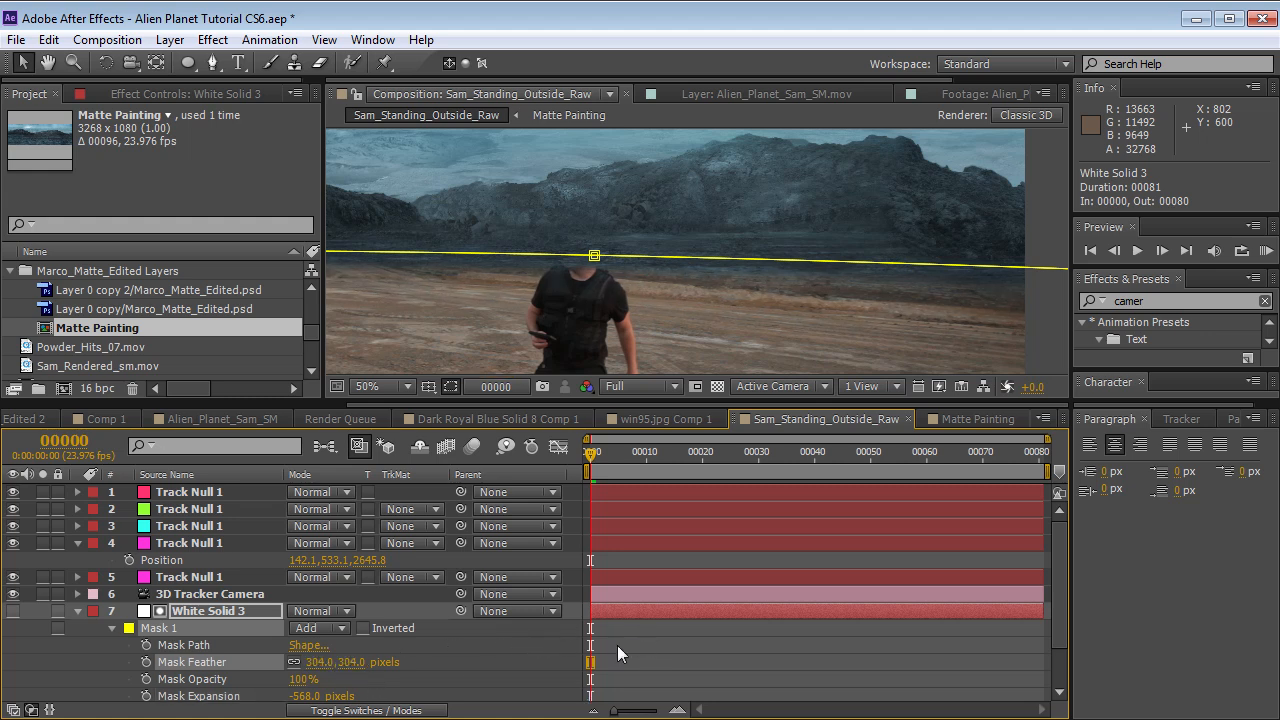
left_click(617, 645)
scroll(682, 250, "down", 2)
left_click_drag(616, 308, 746, 322)
left_click_drag(604, 456, 635, 457)
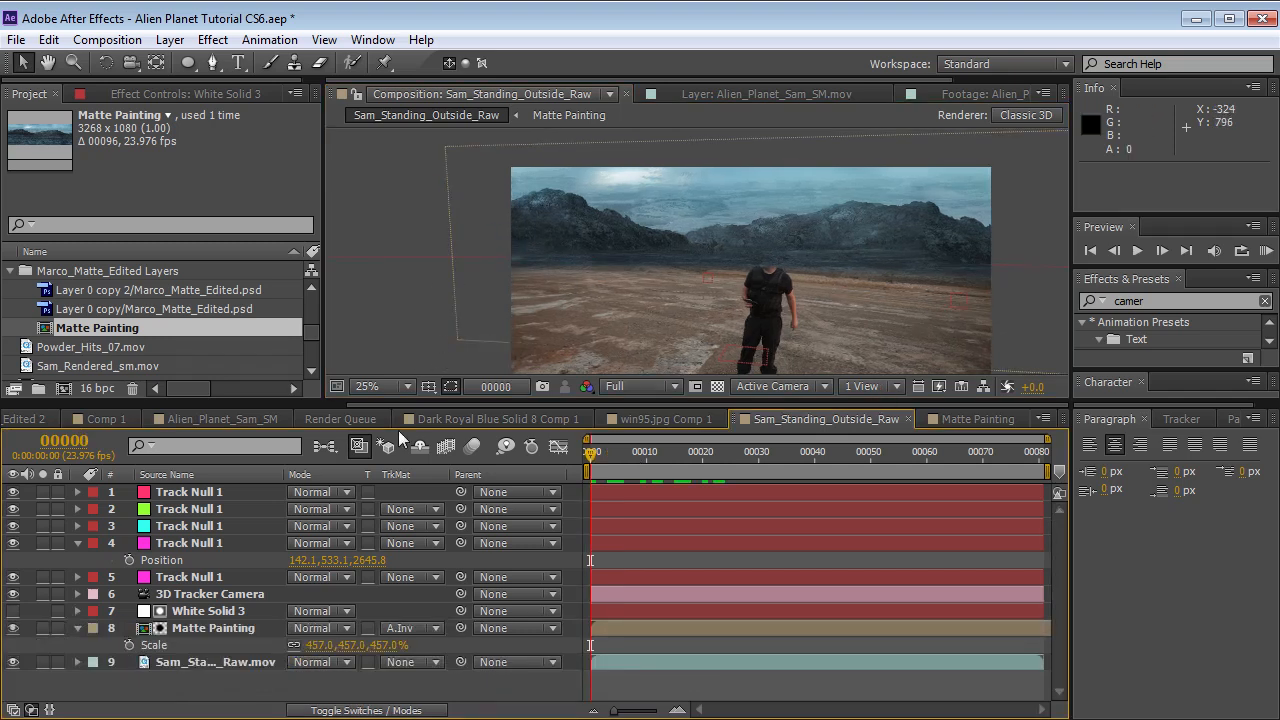
- Select the raw standing footage layer and briefly isolate it to compare its look with the matte painting
left_click(195, 660)
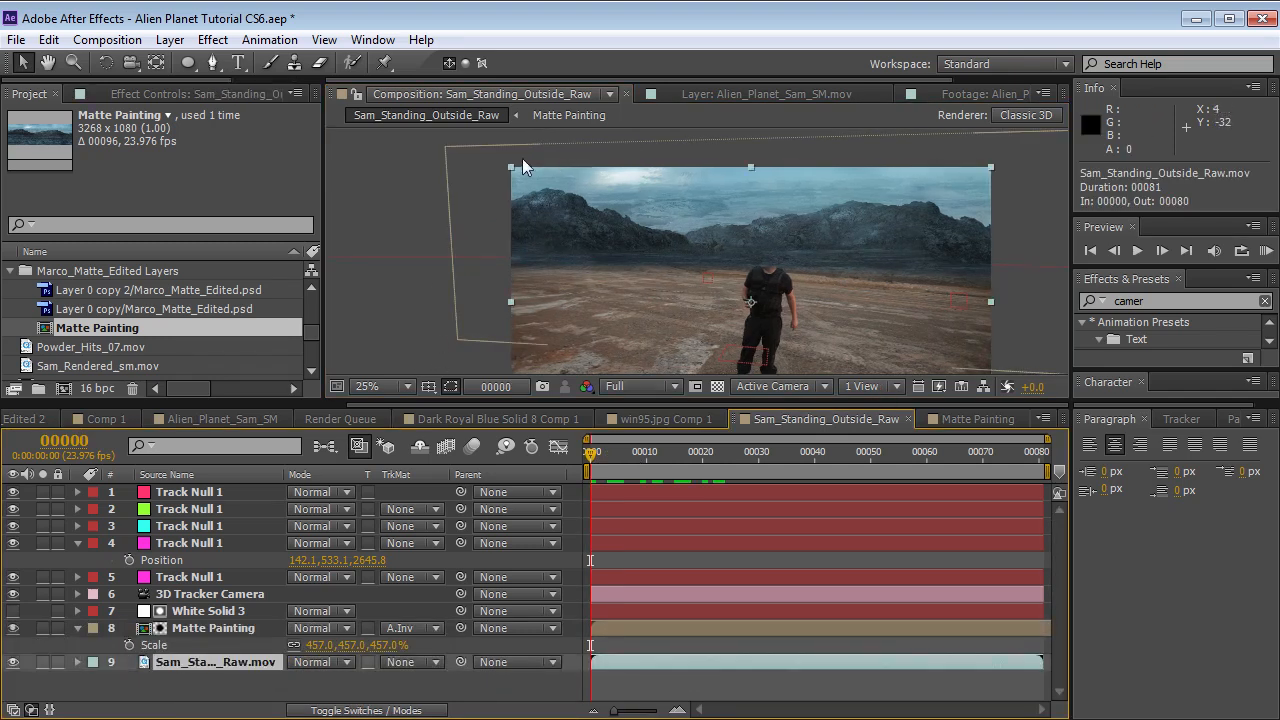
left_click(449, 202)
left_click(523, 205)
left_click(55, 666)
left_click(42, 663)
left_click(42, 663)
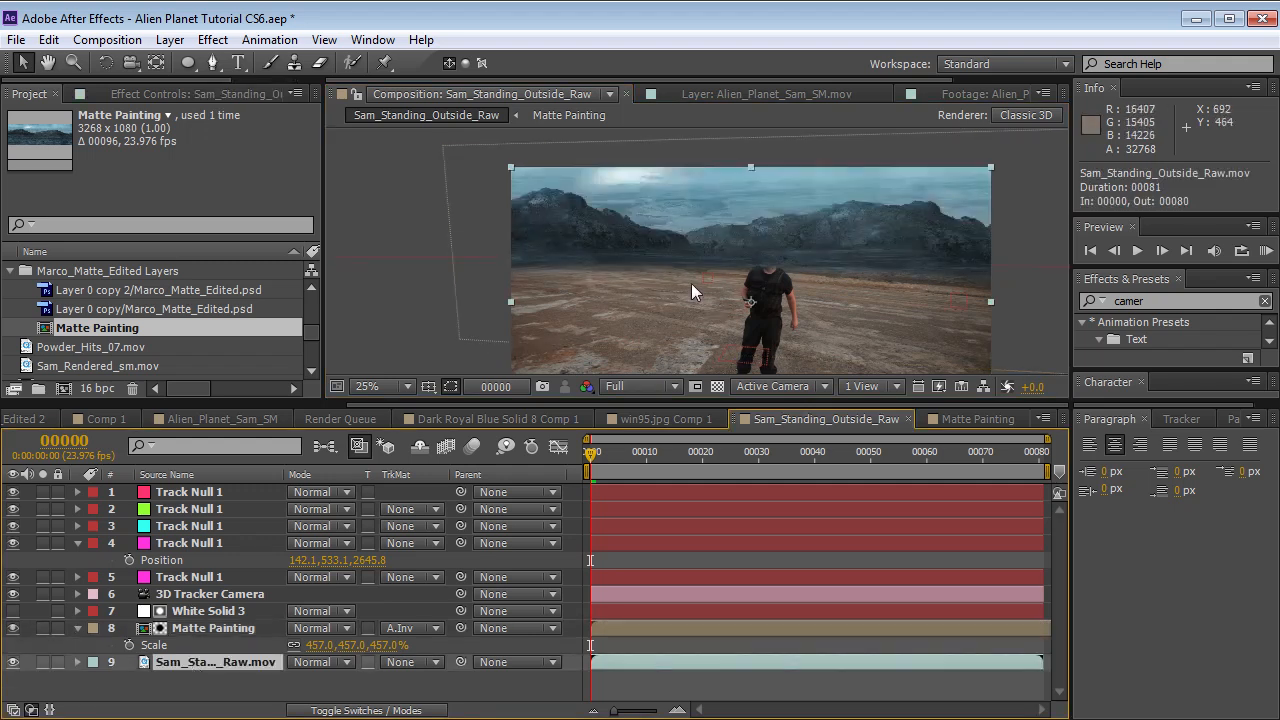
- Apply Tint and Curves effects to the raw standing footage and set the Amount to Tint to 33%
left_click(212, 40)
mouse_move(305, 225)
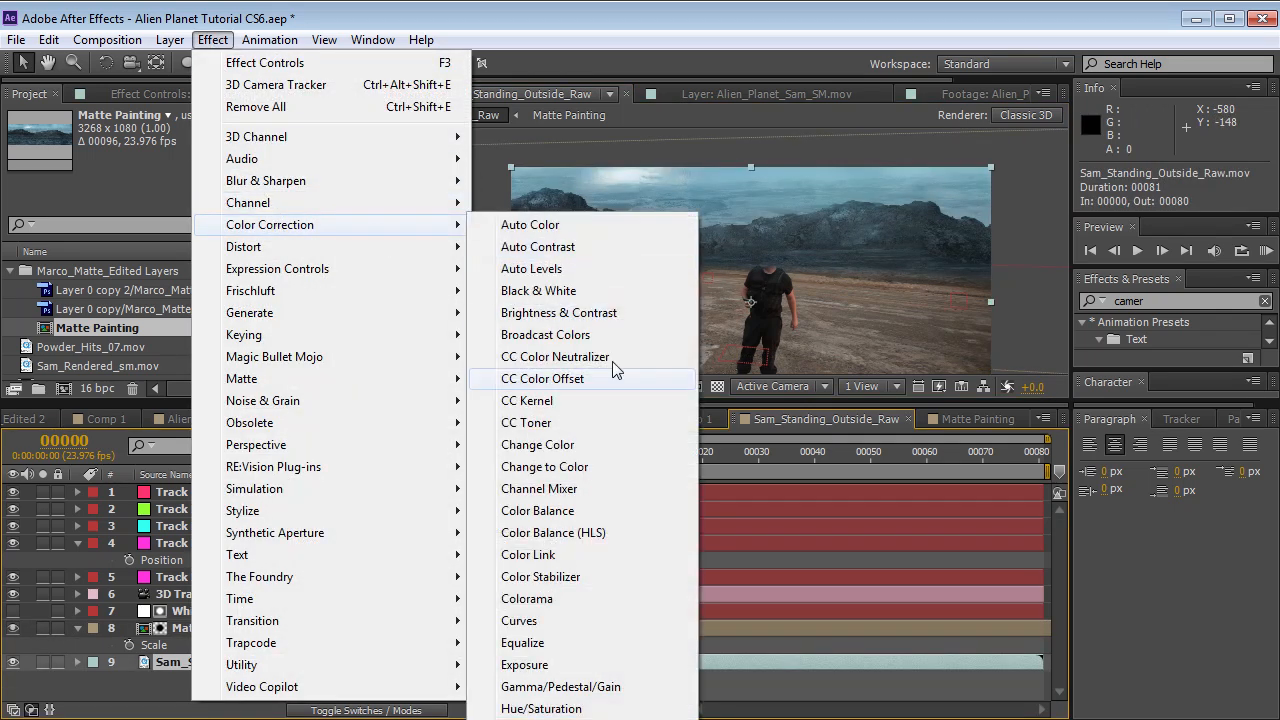
left_click(523, 719)
left_click(212, 40)
mouse_move(300, 225)
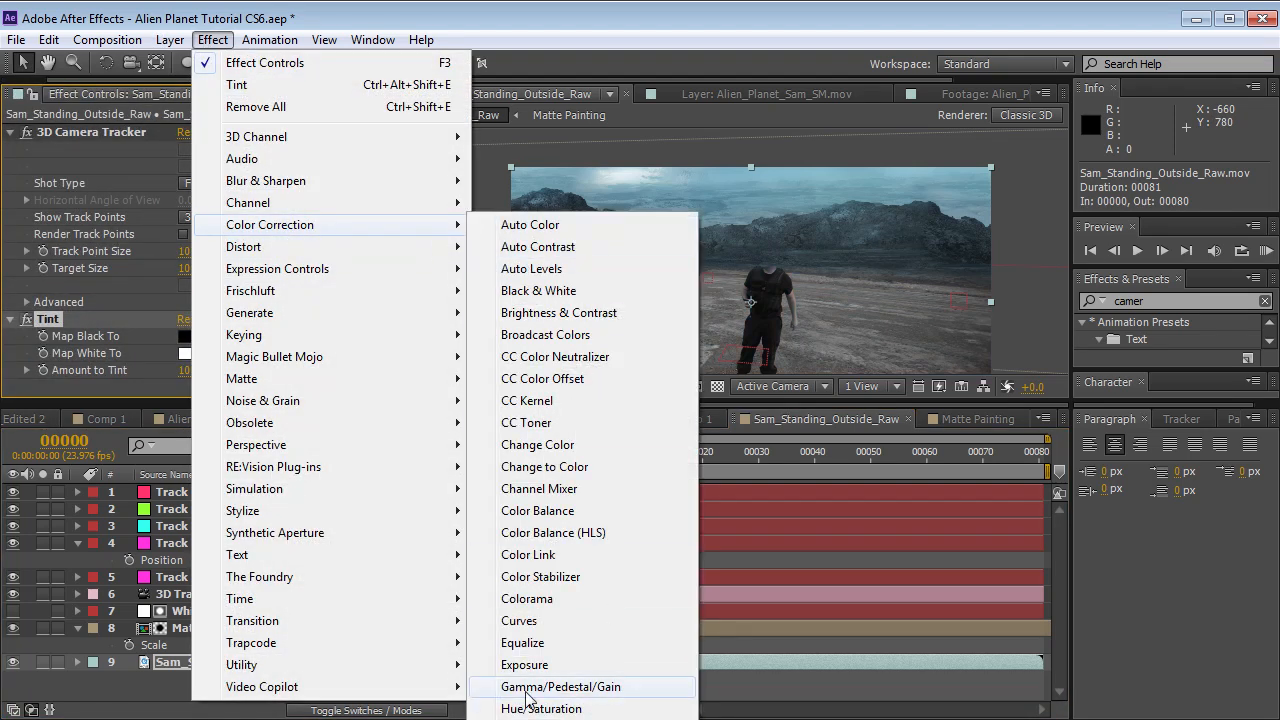
left_click(520, 621)
left_click_drag(315, 261, 311, 217)
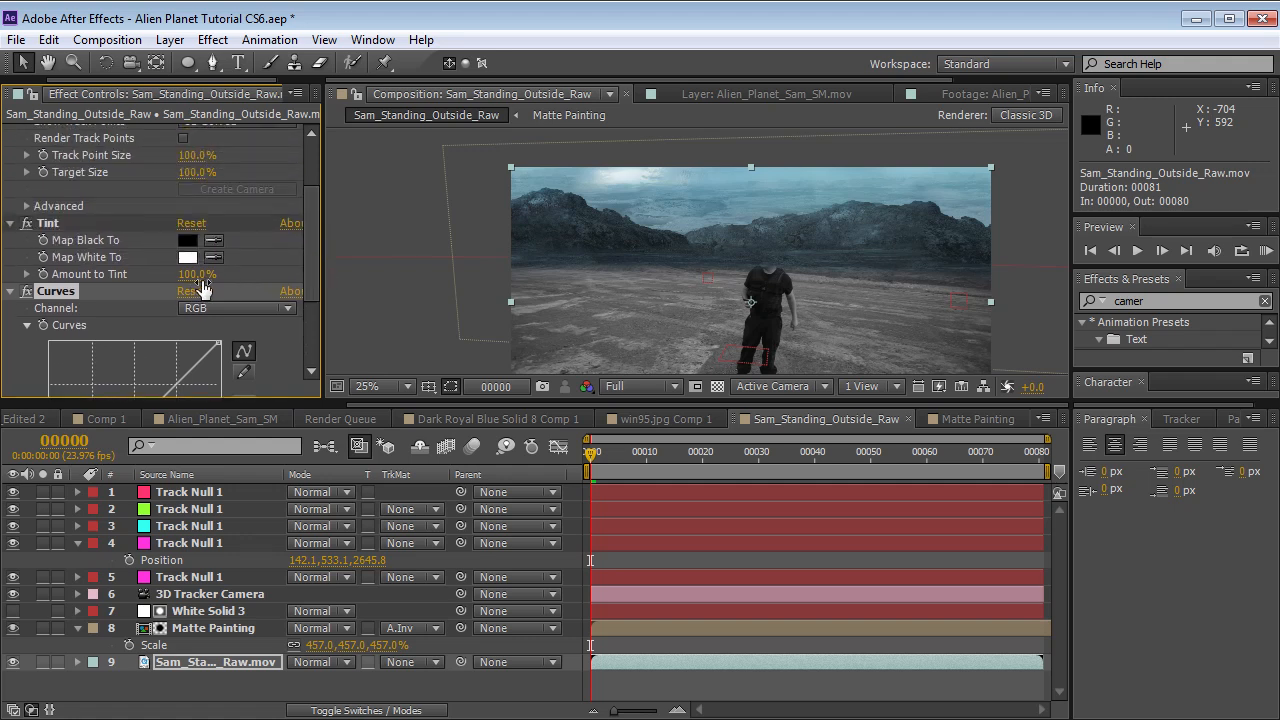
left_click_drag(195, 274, 160, 274)
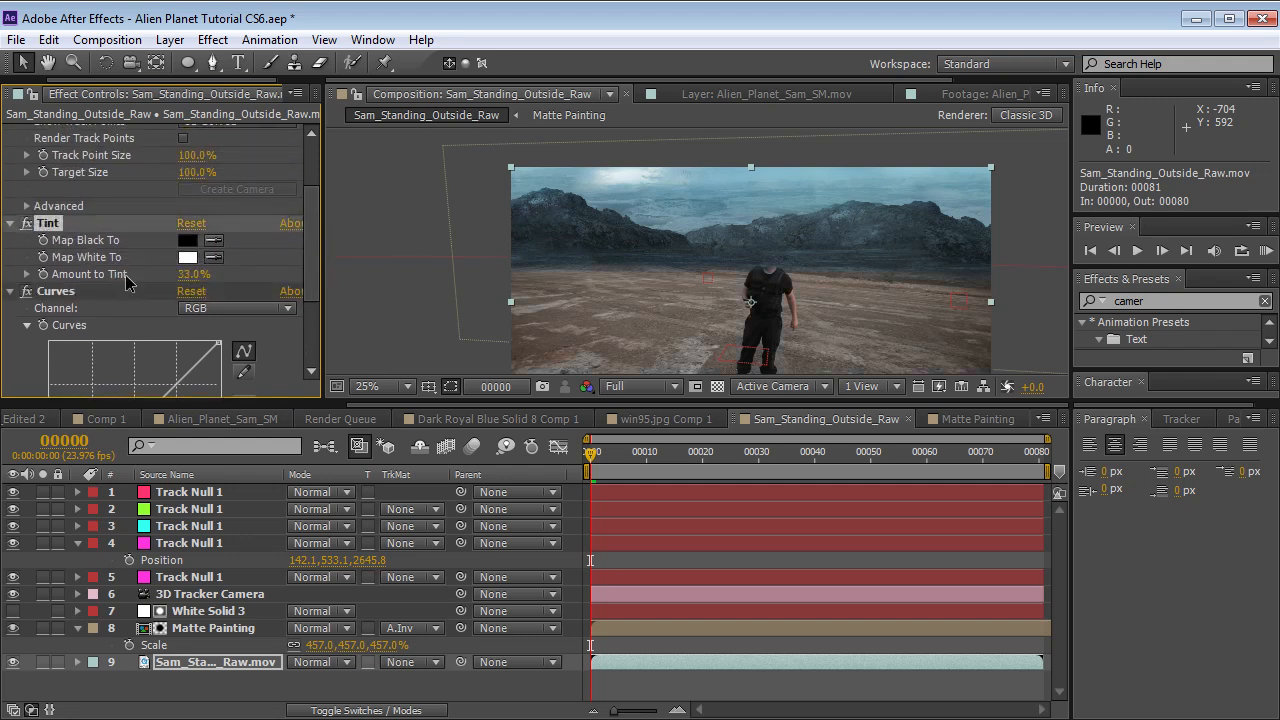
- In the raw standing footage's Curves effect, lower the Red channel's midtones and raise the Blue channel's midtones
scroll(305, 285, "down", 2)
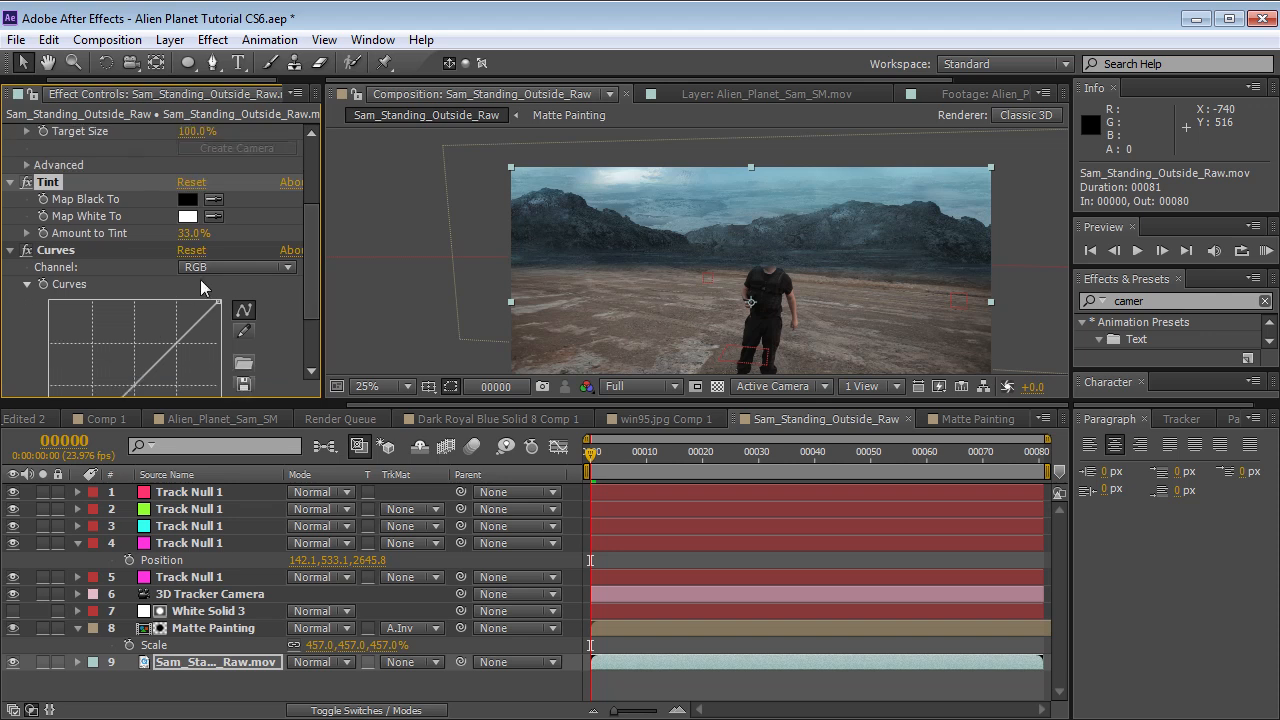
scroll(313, 286, "down", 4)
left_click(230, 182)
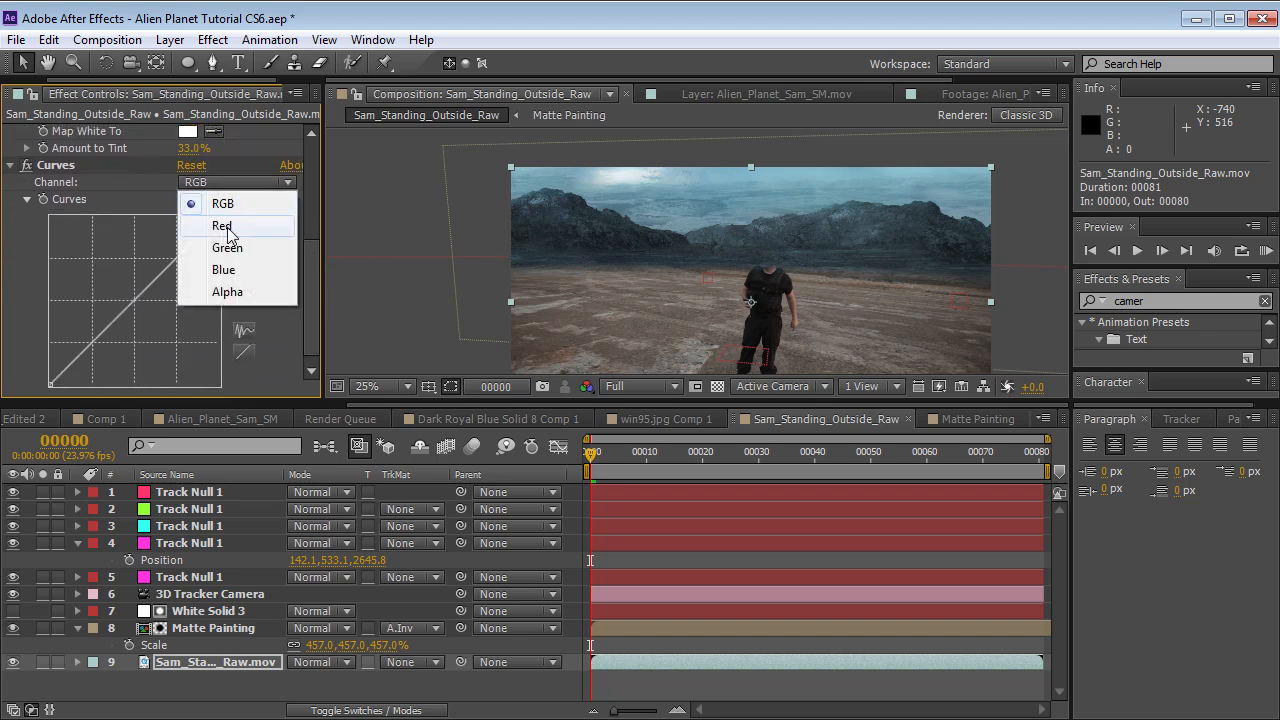
left_click(224, 226)
mouse_move(140, 312)
left_mouse_down()
mouse_move(104, 308)
mouse_move(117, 313)
left_mouse_up()
left_click(224, 182)
left_click(224, 272)
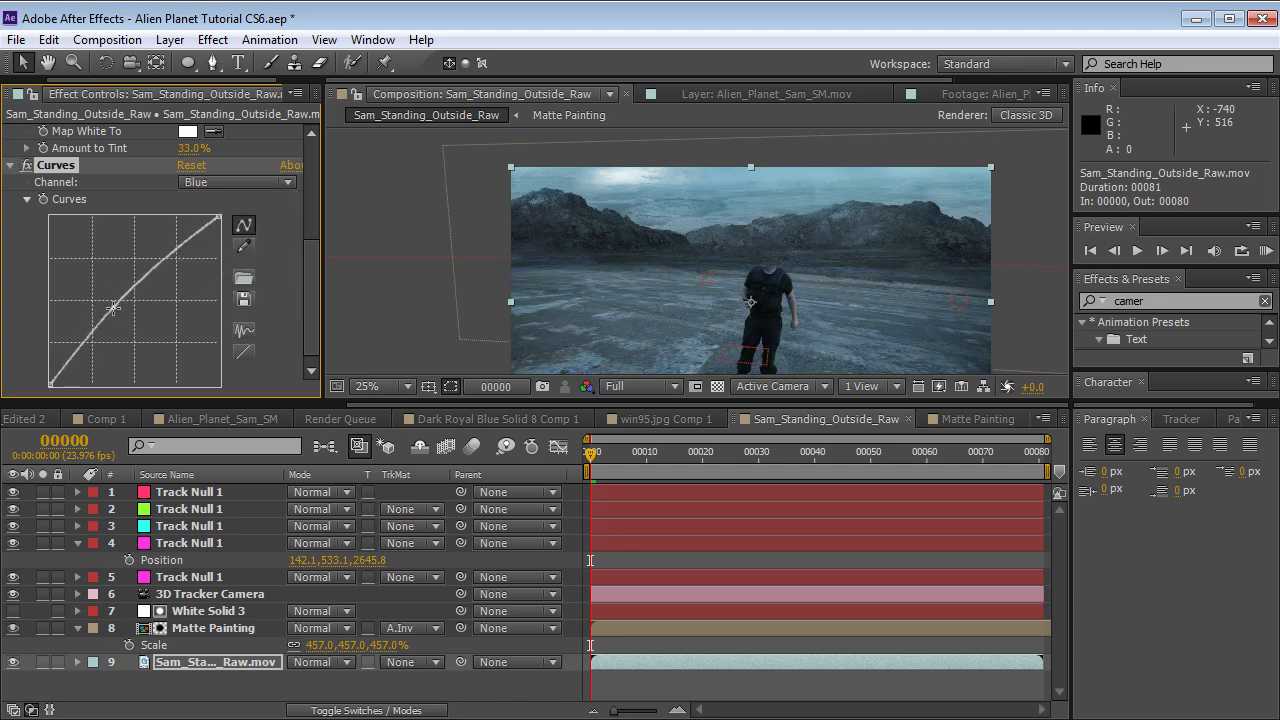
- Refine the Red channel curve with a pulled-down shadow point and a higher midtone point
left_click(224, 182)
left_click(224, 226)
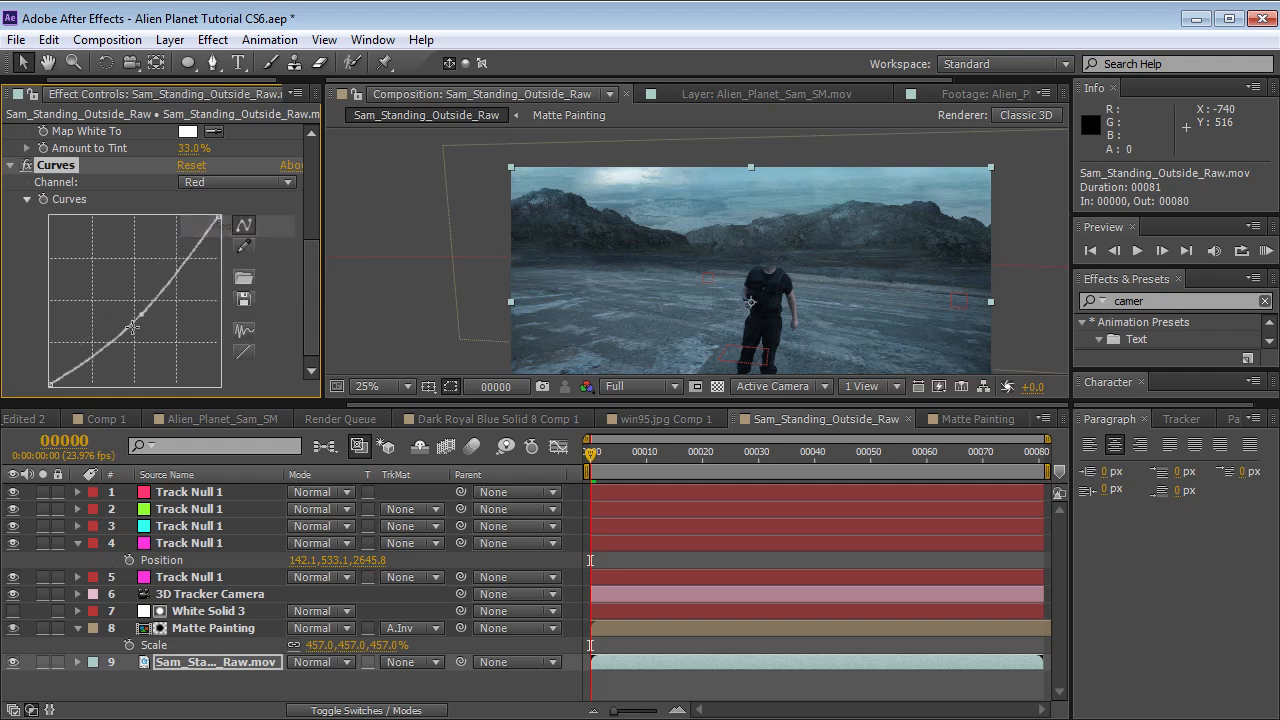
left_click_drag(100, 355, 97, 356)
left_click_drag(141, 314, 148, 304)
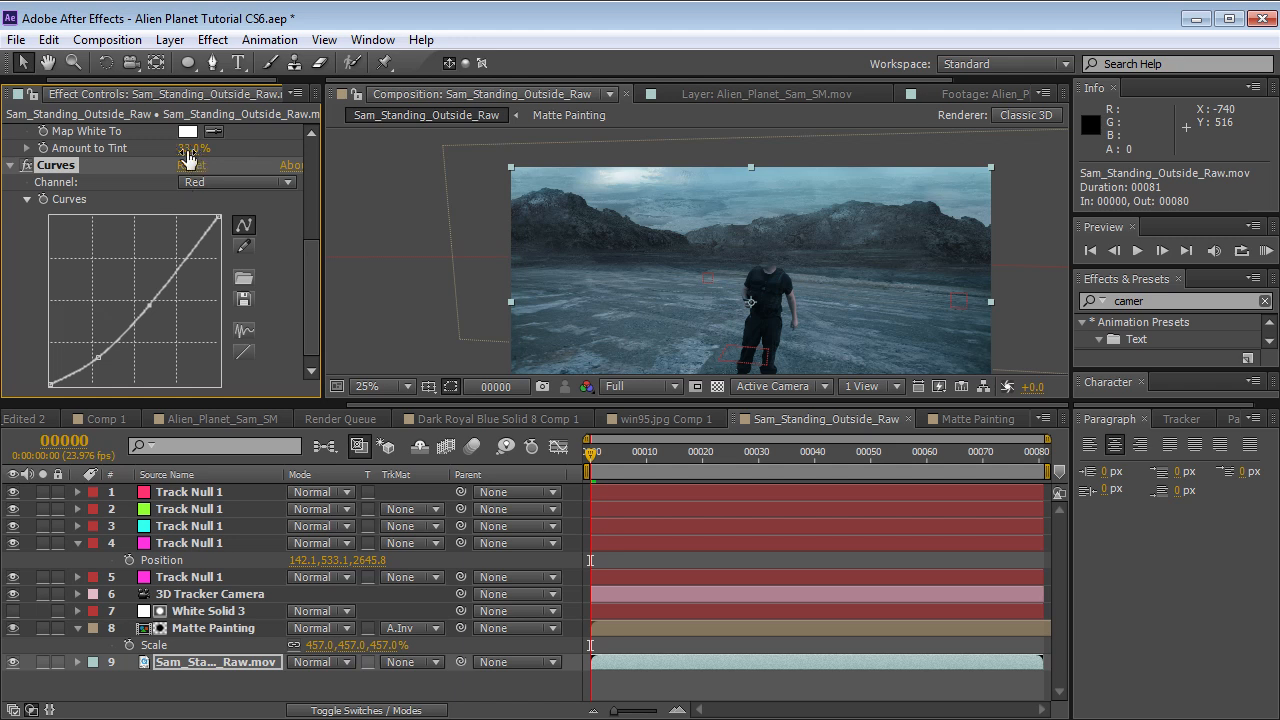
- Shape the RGB curve with three points, darkening the shadows and midtones while holding up the highlights
left_click(205, 182)
left_click(205, 204)
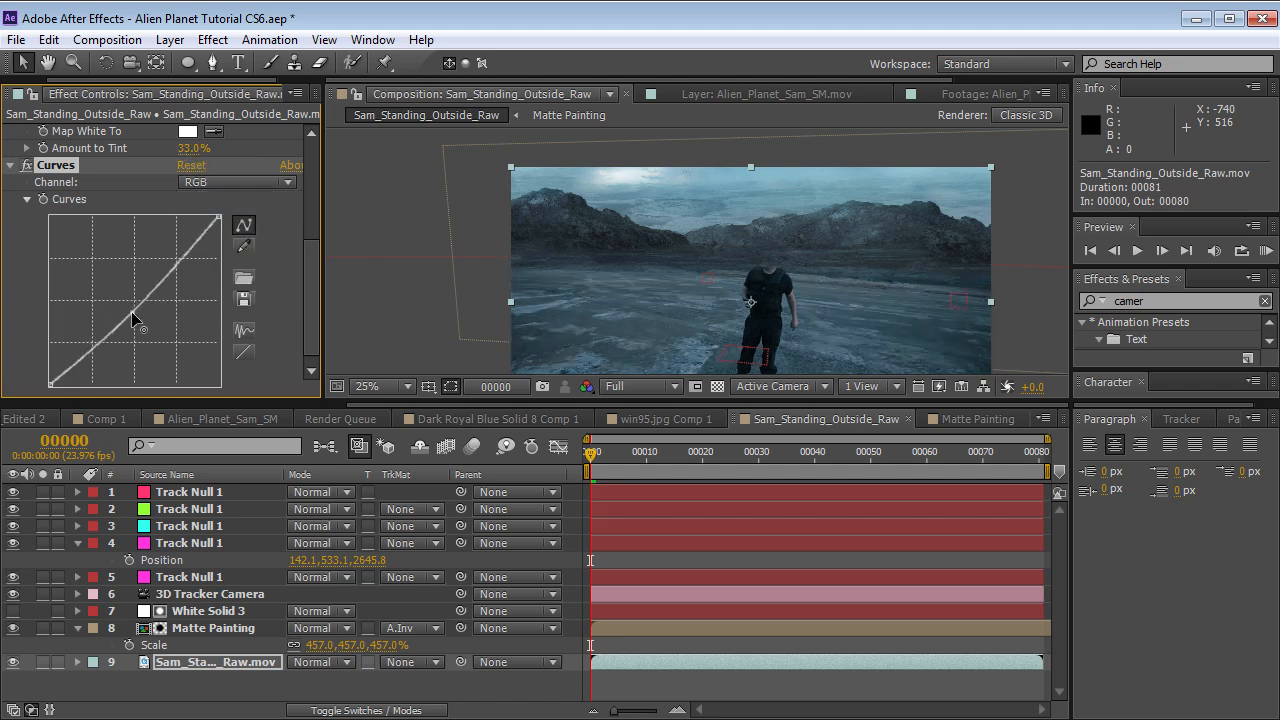
left_click(139, 313)
left_click_drag(102, 351, 100, 360)
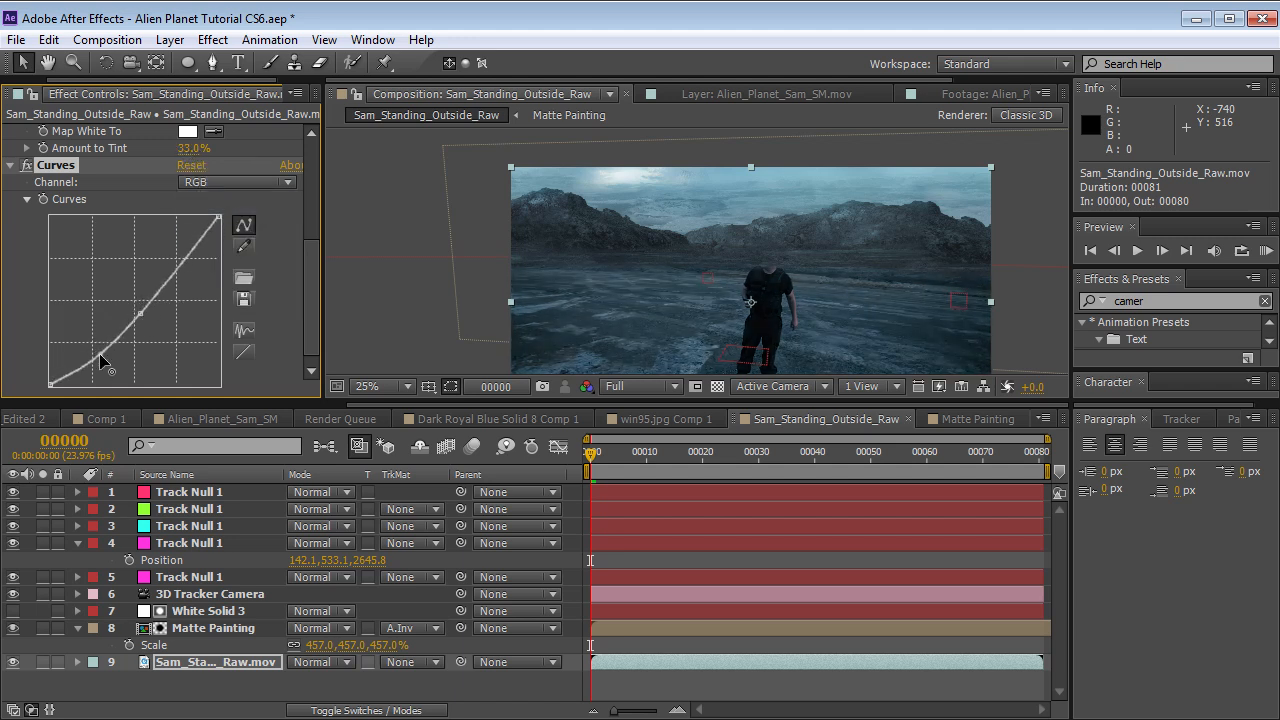
left_click_drag(146, 313, 151, 312)
left_click_drag(182, 265, 185, 259)
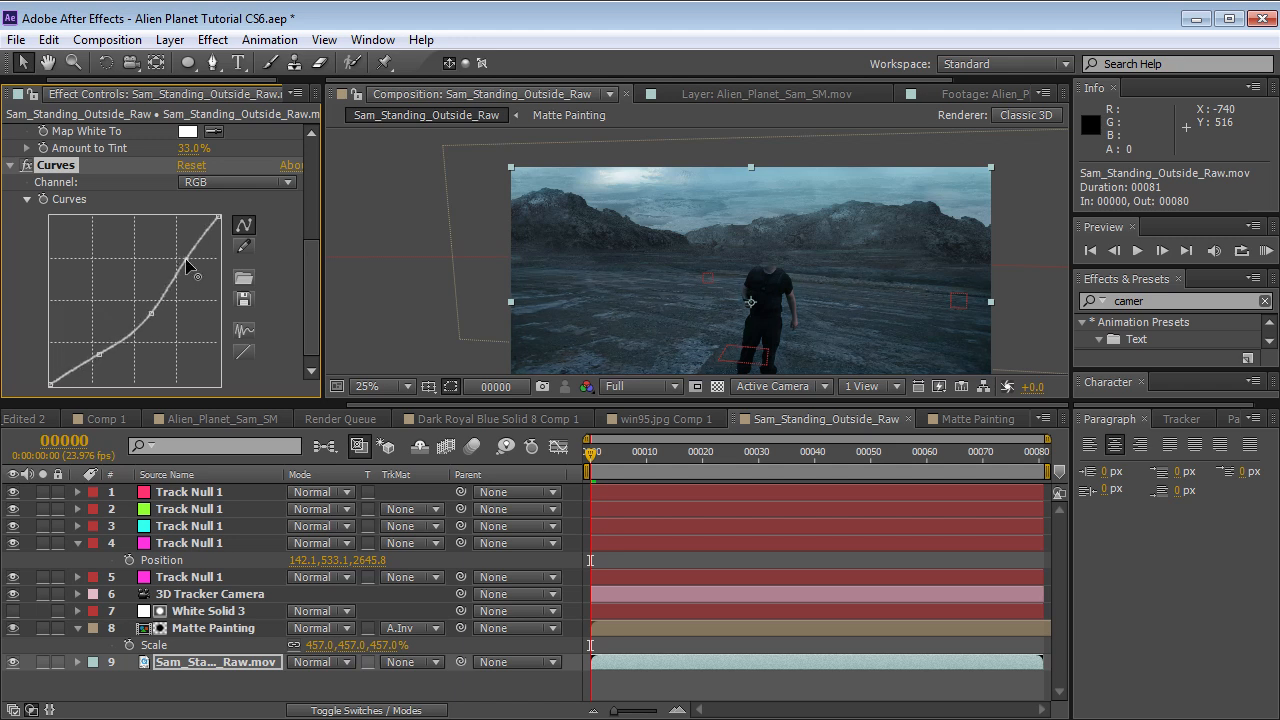
left_click_drag(151, 313, 146, 309)
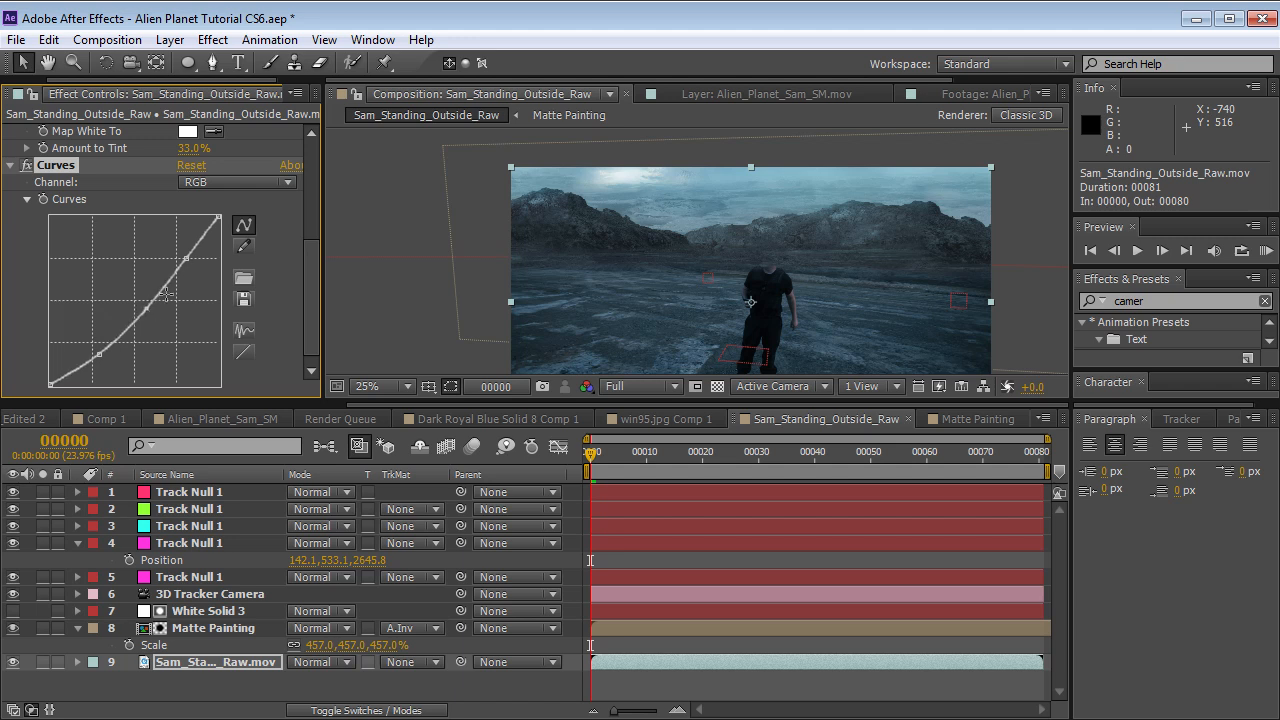
- Move the Matte Painting layer sideways to position 1229.0, 171.0, 5560.3 and scrub to frame 80 to check its coverage
mouse_move(610, 454)
left_mouse_down()
mouse_move(930, 481)
mouse_move(854, 488)
left_mouse_up()
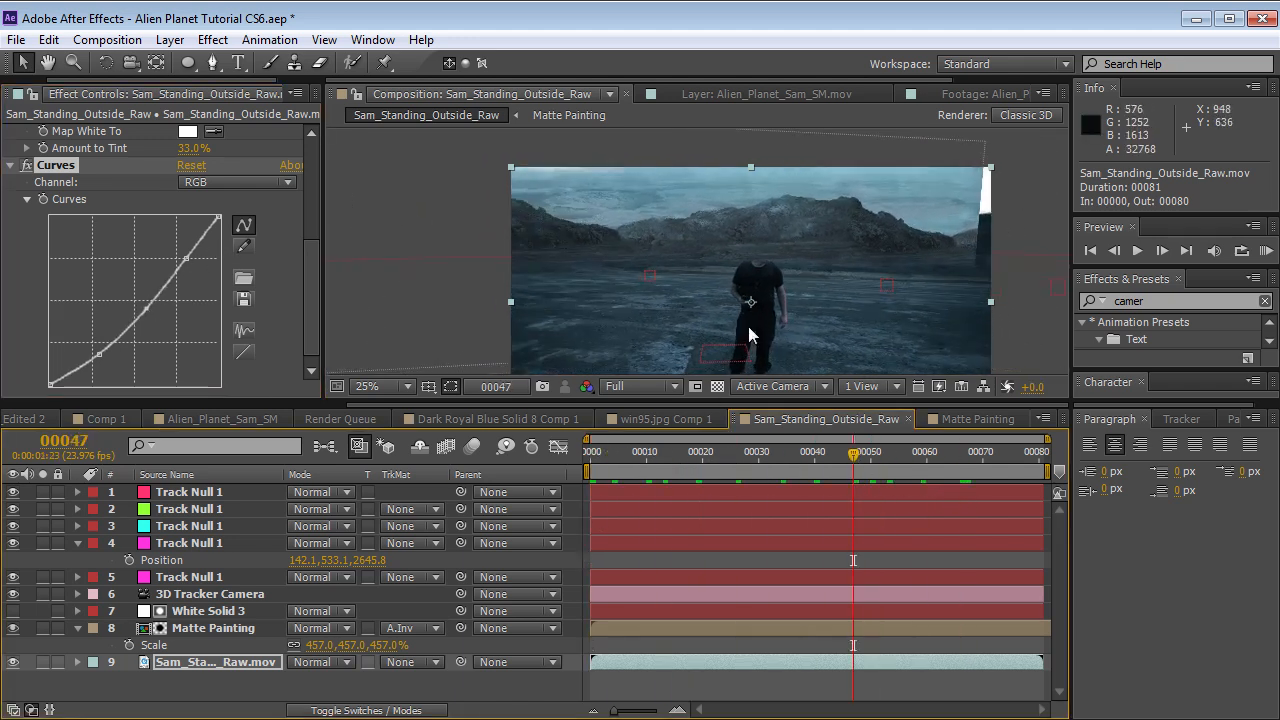
key("grave")
left_click(362, 289)
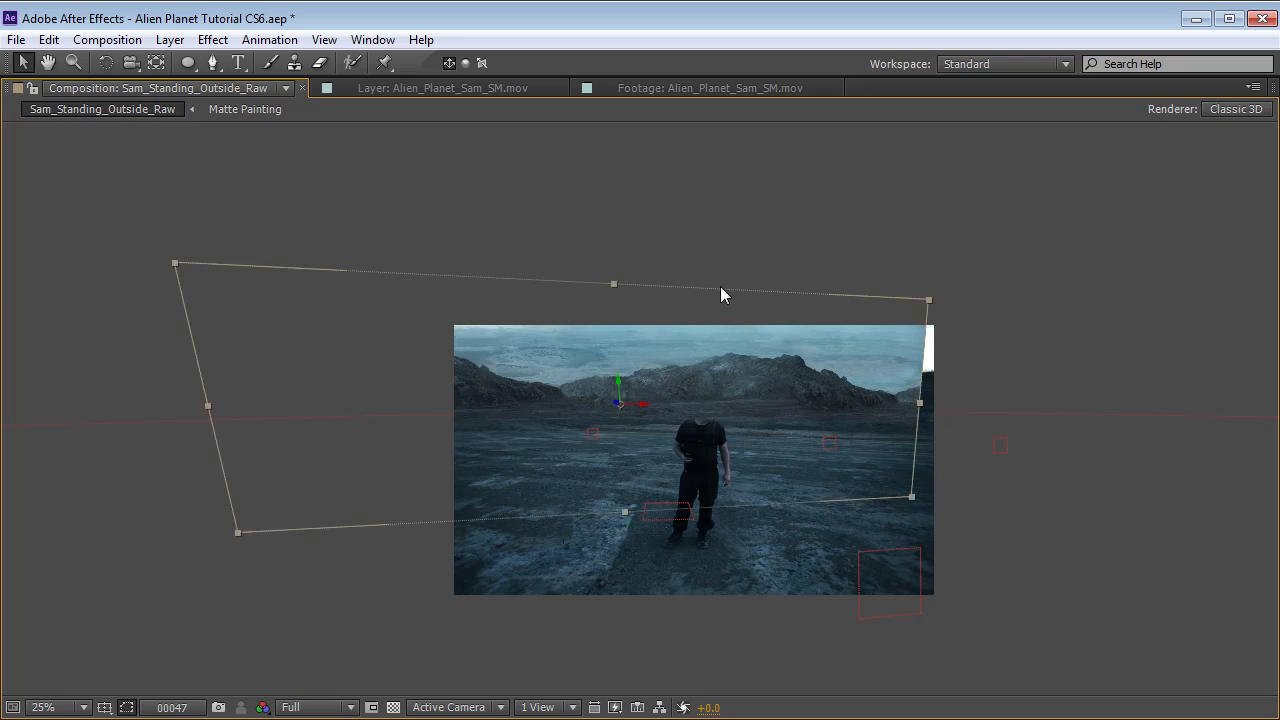
key("grave")
left_click_drag(852, 460, 434, 467)
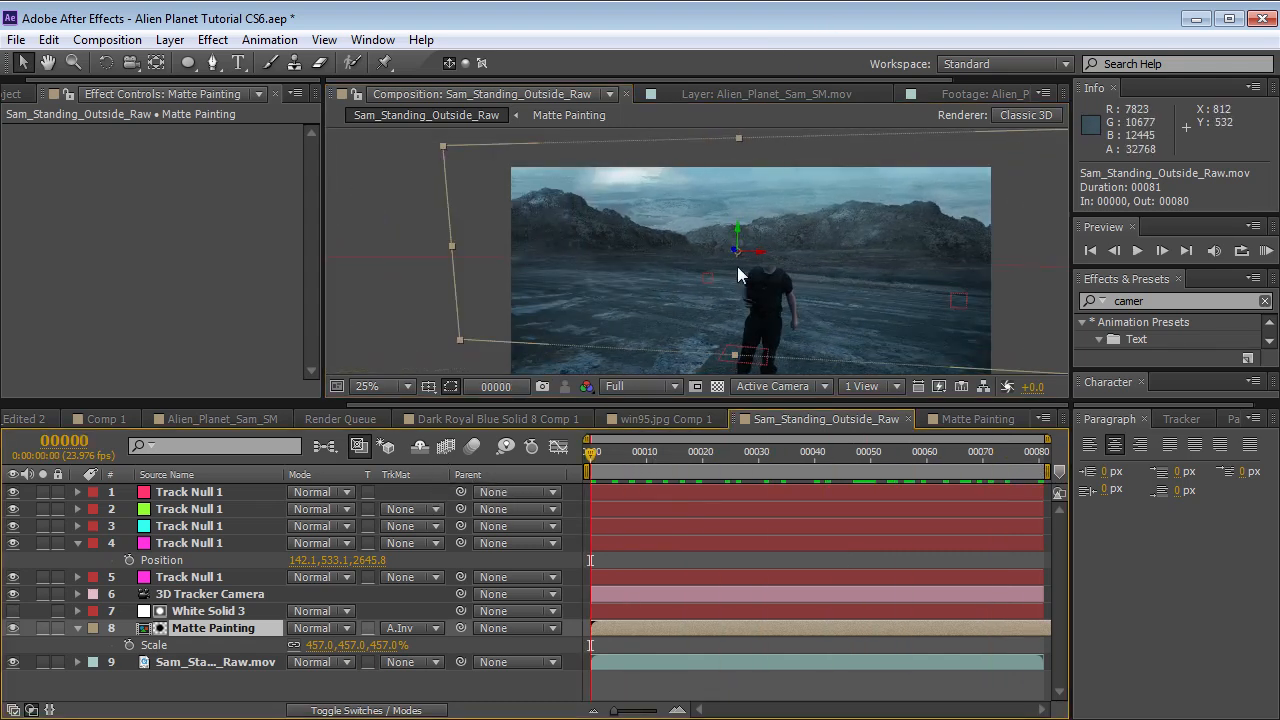
mouse_move(694, 300)
left_mouse_down()
mouse_move(792, 257)
mouse_move(817, 280)
mouse_move(816, 266)
left_mouse_up()
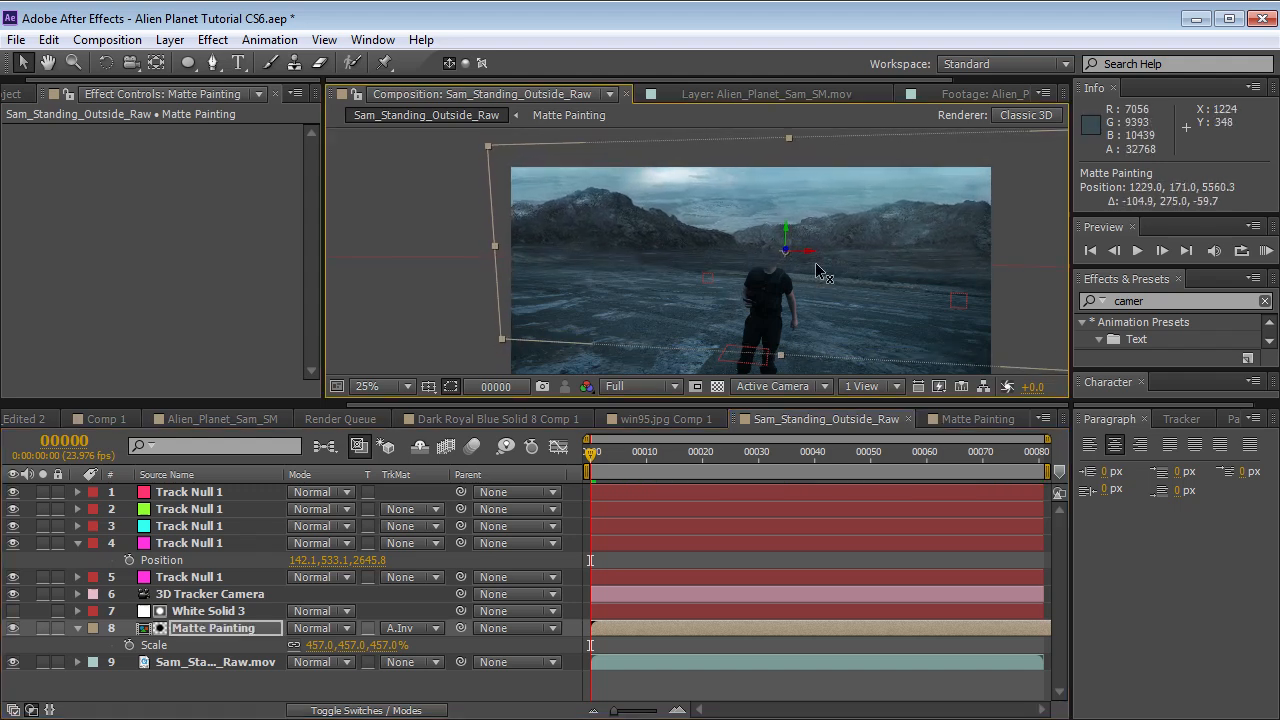
left_click_drag(592, 452, 1040, 458)
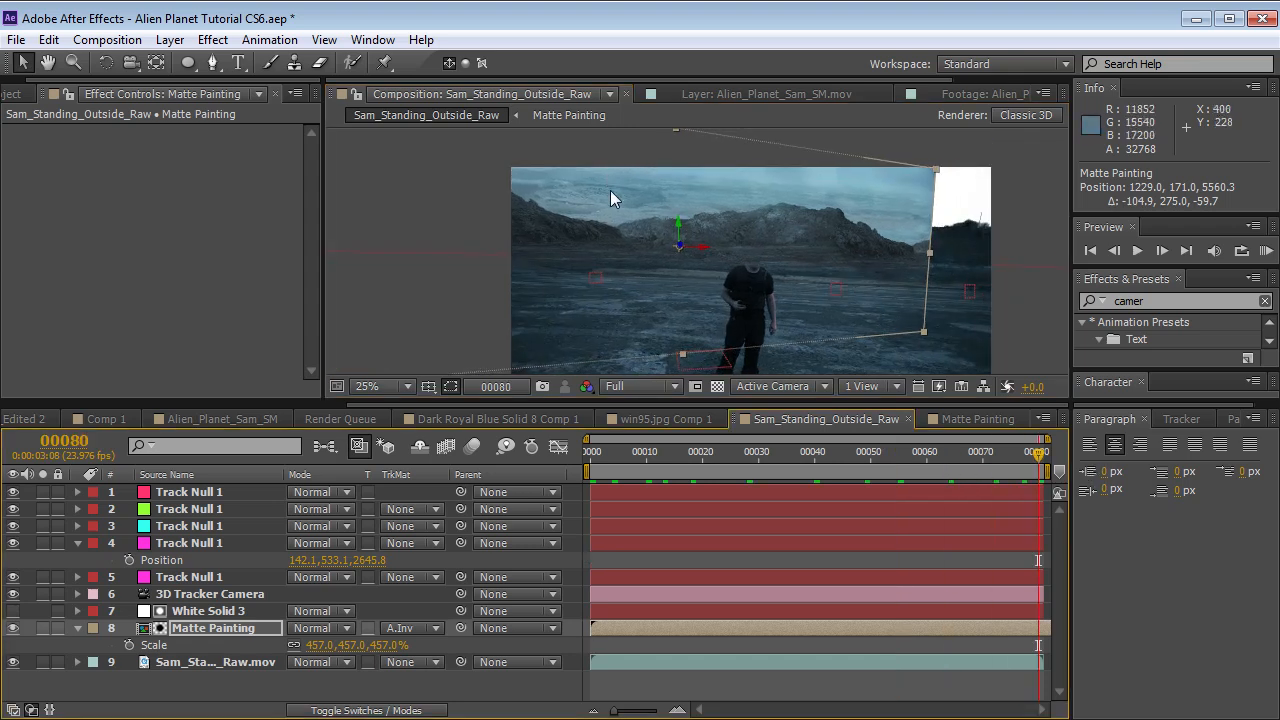
- Draw a rectangular mask on Matte Painting with its vertical edge near the standing figure, keeping the painting's left part
left_click(194, 62)
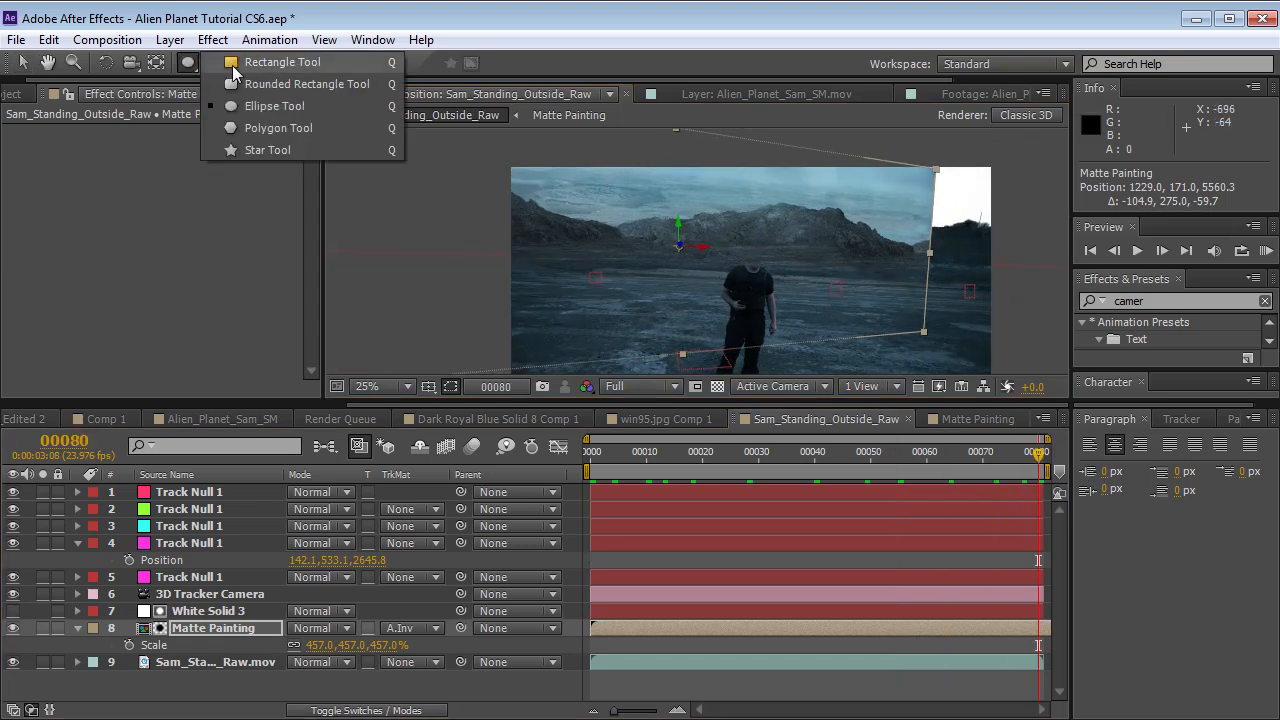
left_click(232, 65)
key("comma")
mouse_move(372, 137)
left_mouse_down()
mouse_move(646, 318)
mouse_move(774, 309)
mouse_move(700, 309)
mouse_move(725, 320)
left_mouse_up()
left_click(758, 643)
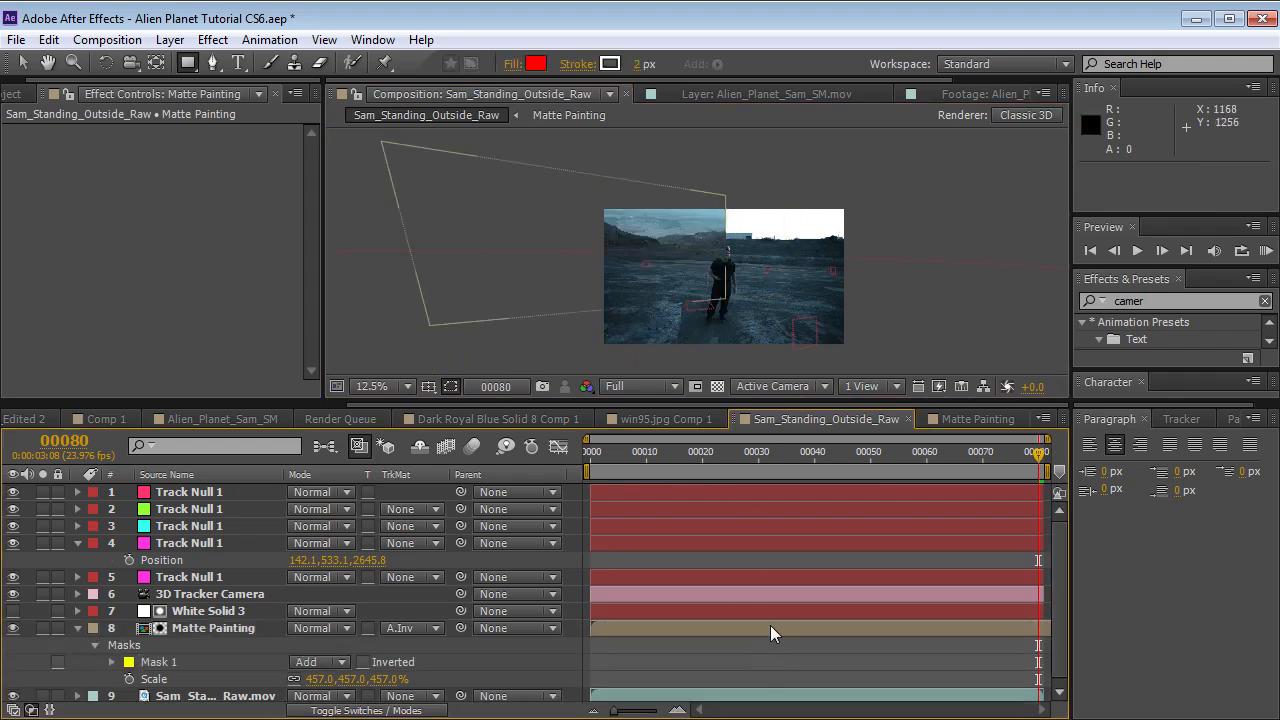
left_click(770, 628)
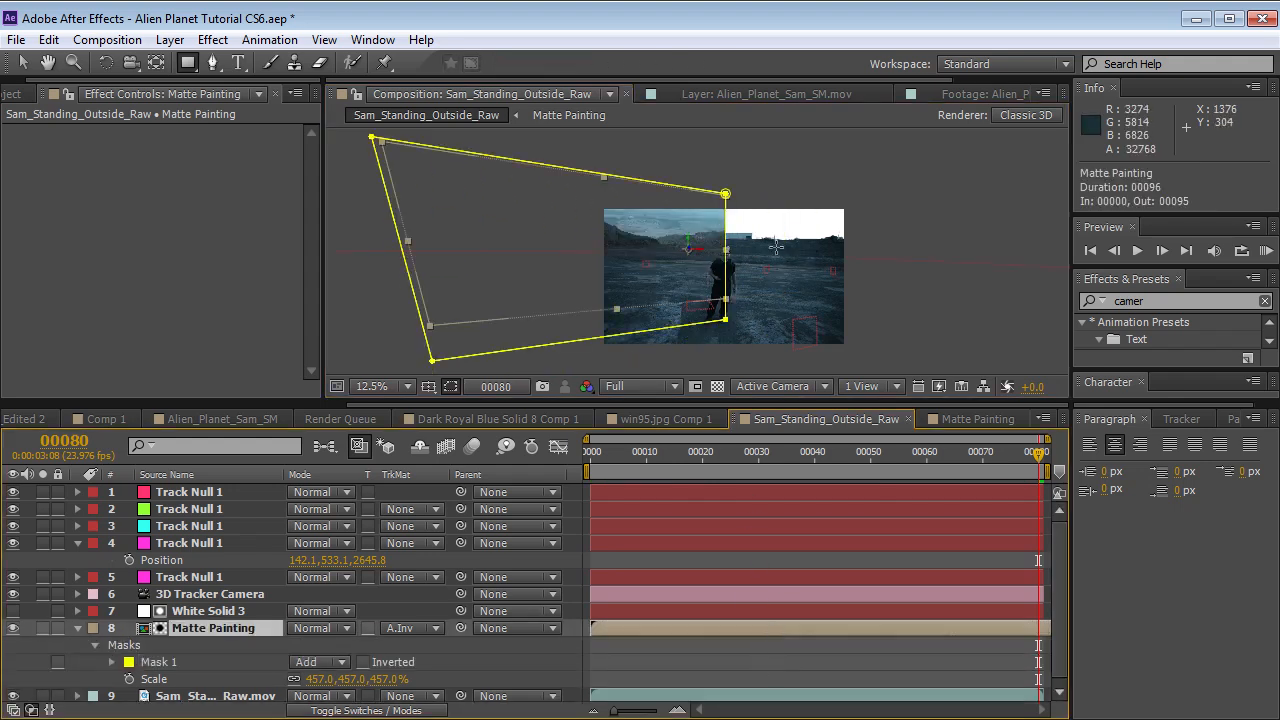
- Duplicate White Solid 3 and Matte Painting together, and set the upper Matte Painting copy's mask mode to Subtract
left_click(183, 613, "shift")
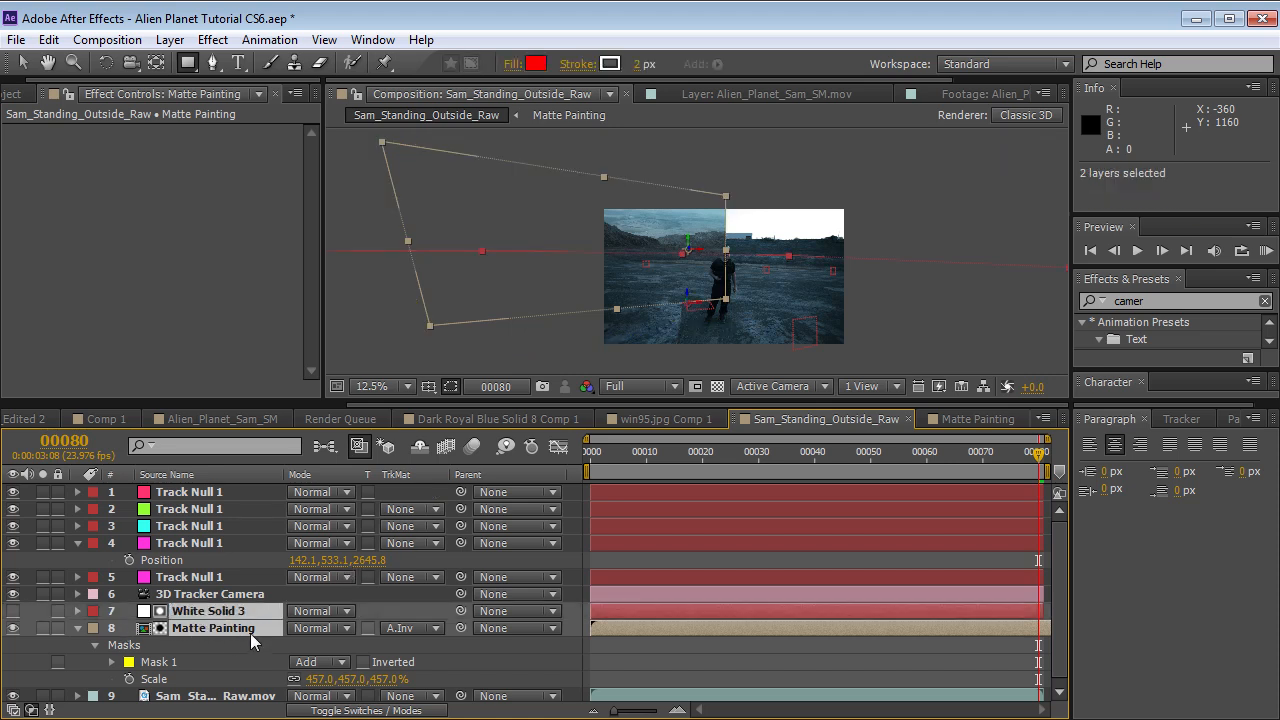
key("ctrl+d")
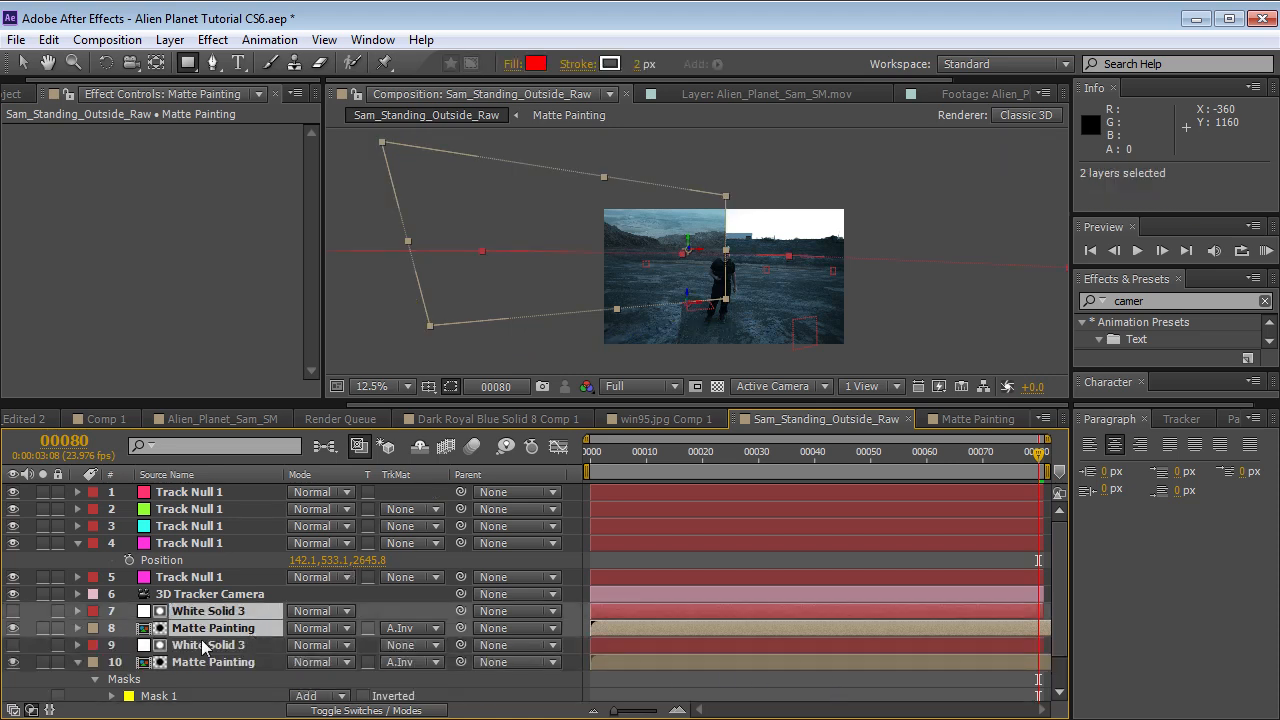
left_click(205, 645)
left_click(722, 280)
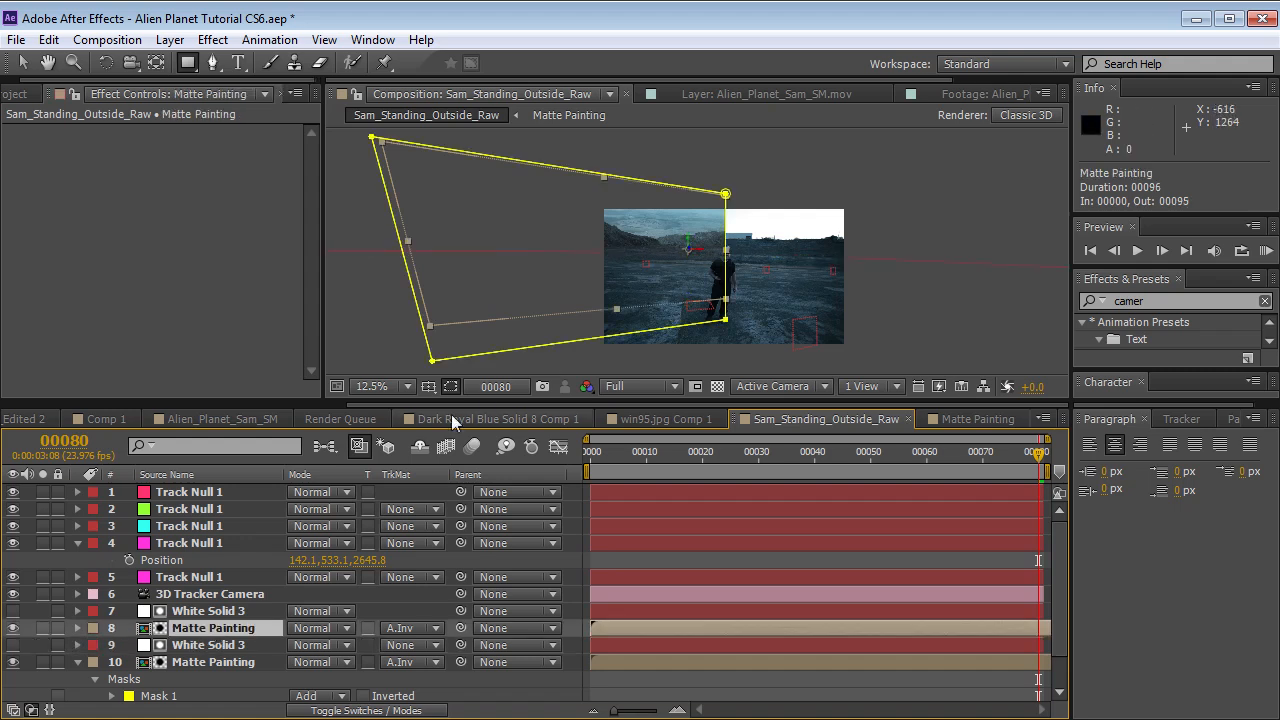
key("m")
left_click(320, 645)
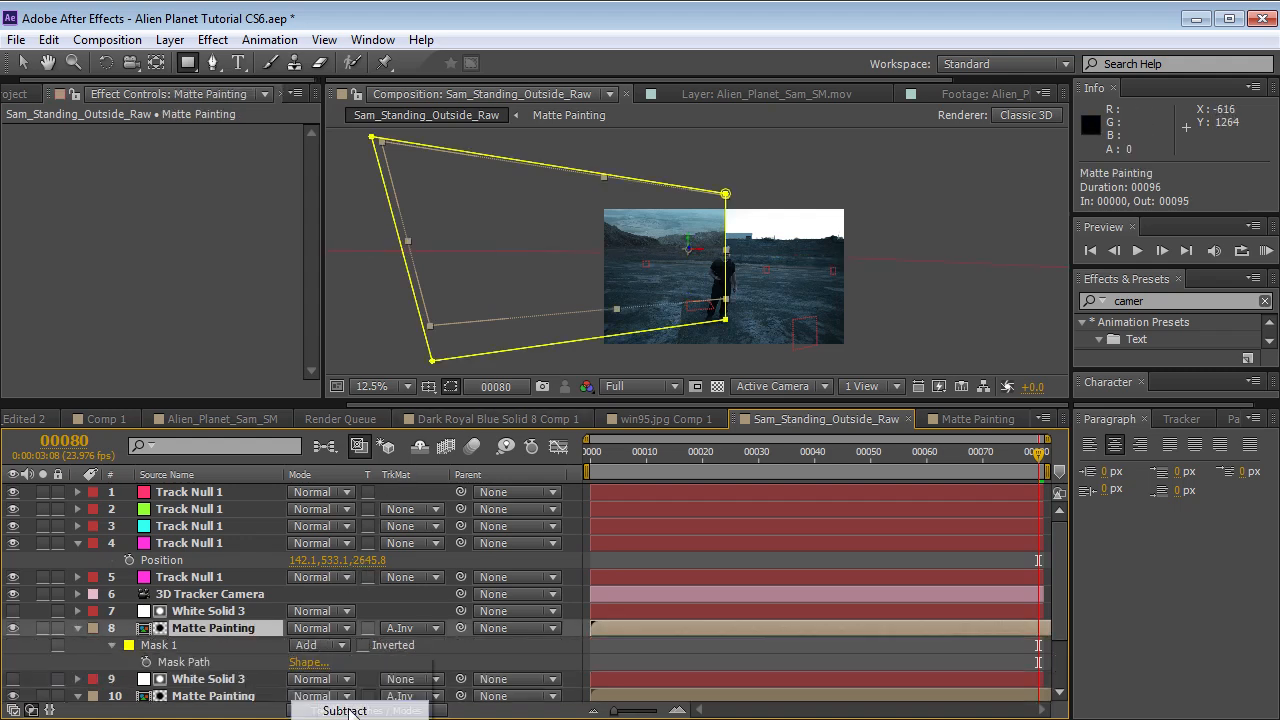
left_click(340, 706)
left_click(719, 645)
left_click(720, 630)
key("v")
scroll(781, 252, "up", 1)
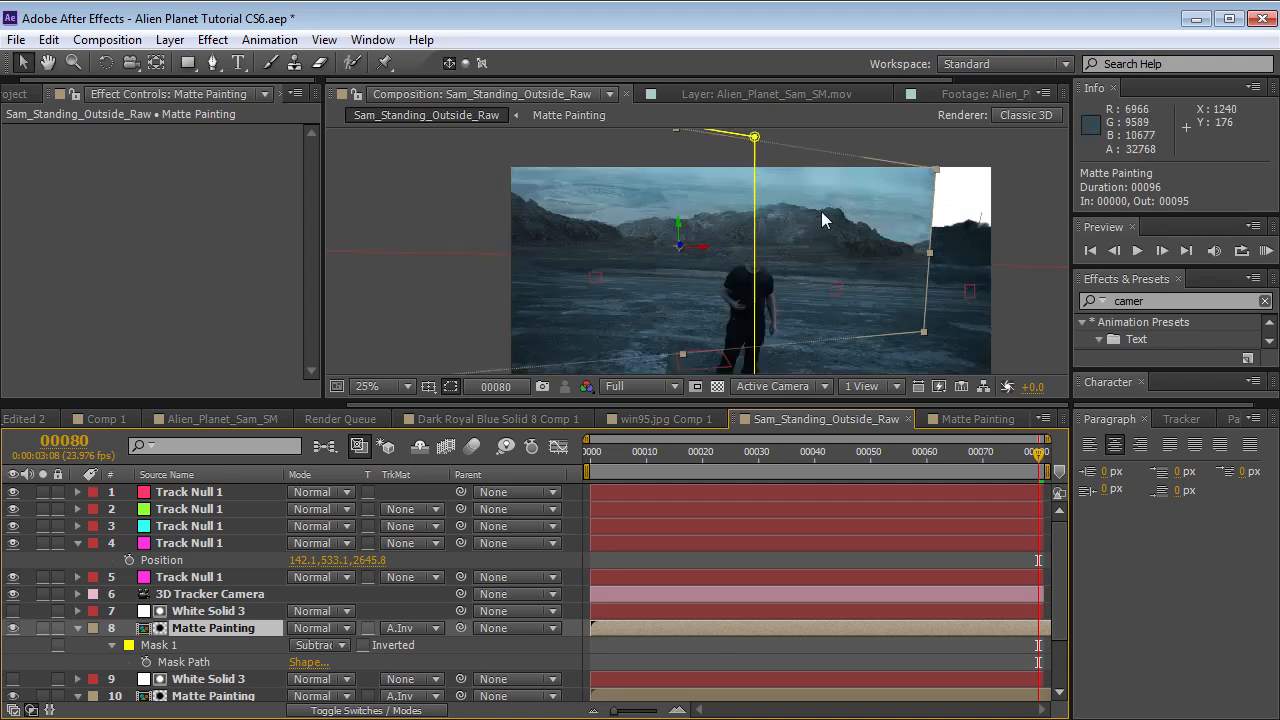
- Rotate the upper Matte Painting copy's Y orientation to 24.3° and shift it slightly to position 1257.7, 175.7, 5623.8
key("w")
left_click_drag(664, 234, 893, 345)
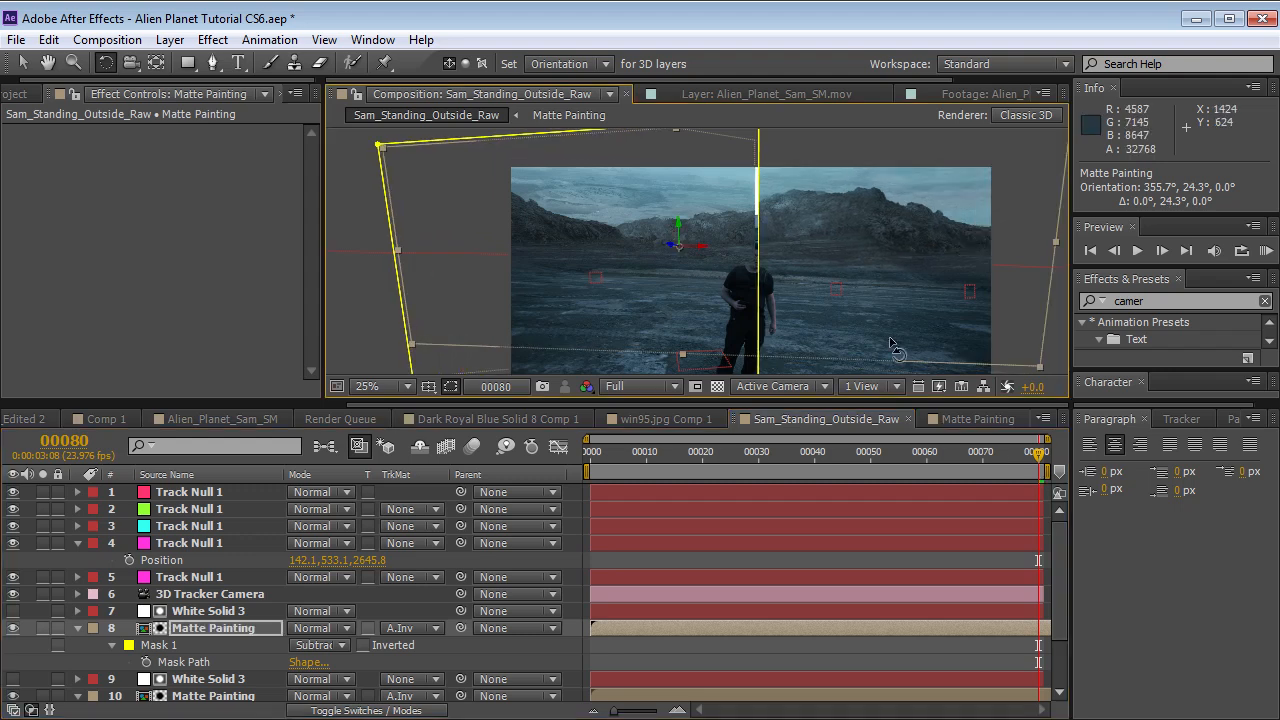
key("v")
left_click_drag(676, 250, 692, 252)
- Switch to the Top view and examine where the mask edges of the flat and angled Matte Painting layers lie
left_click(788, 384)
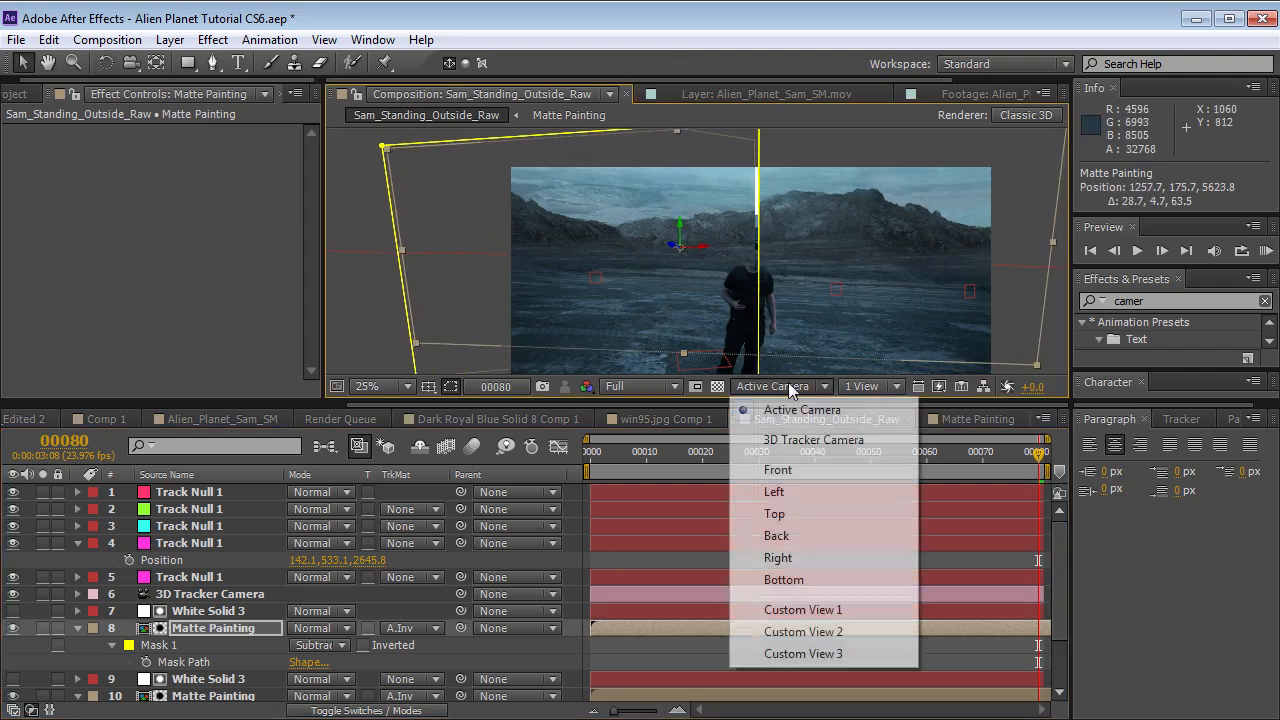
left_click(785, 514)
scroll(749, 290, "down", 2)
key("space")
left_click_drag(771, 226, 705, 395)
left_click_drag(761, 174, 691, 311)
left_click_drag(573, 302, 604, 294)
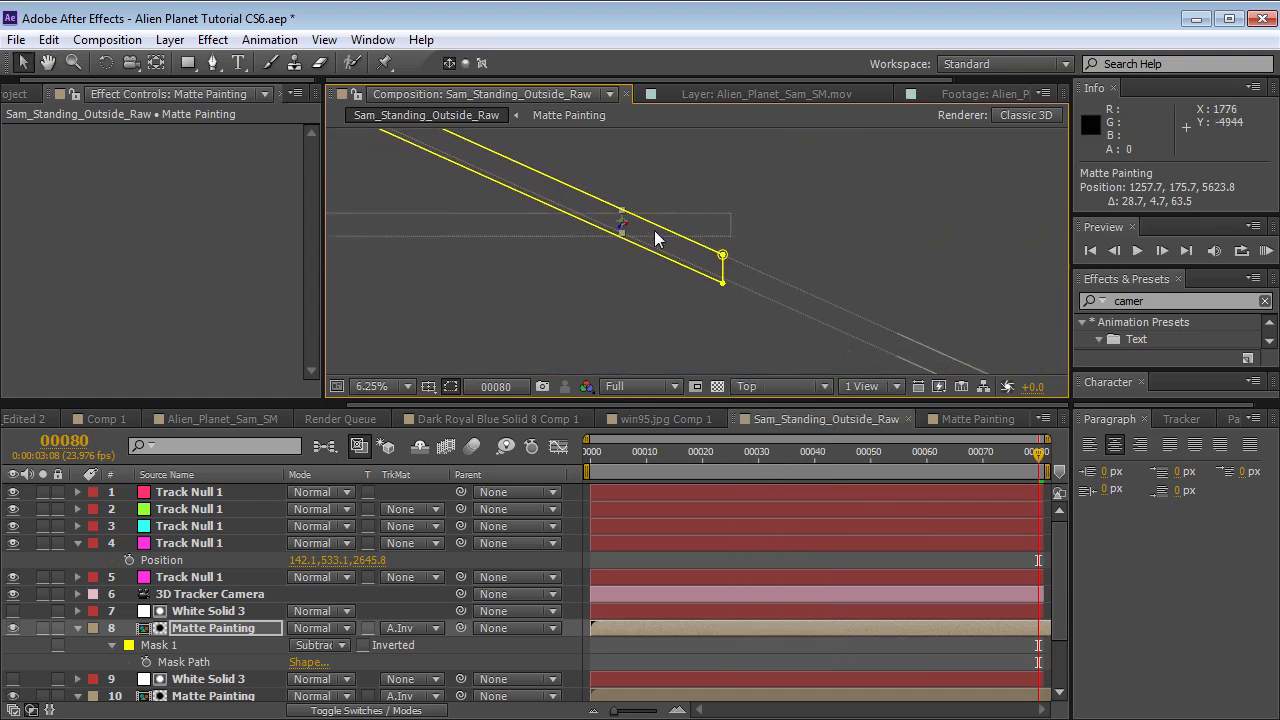
left_click(557, 243)
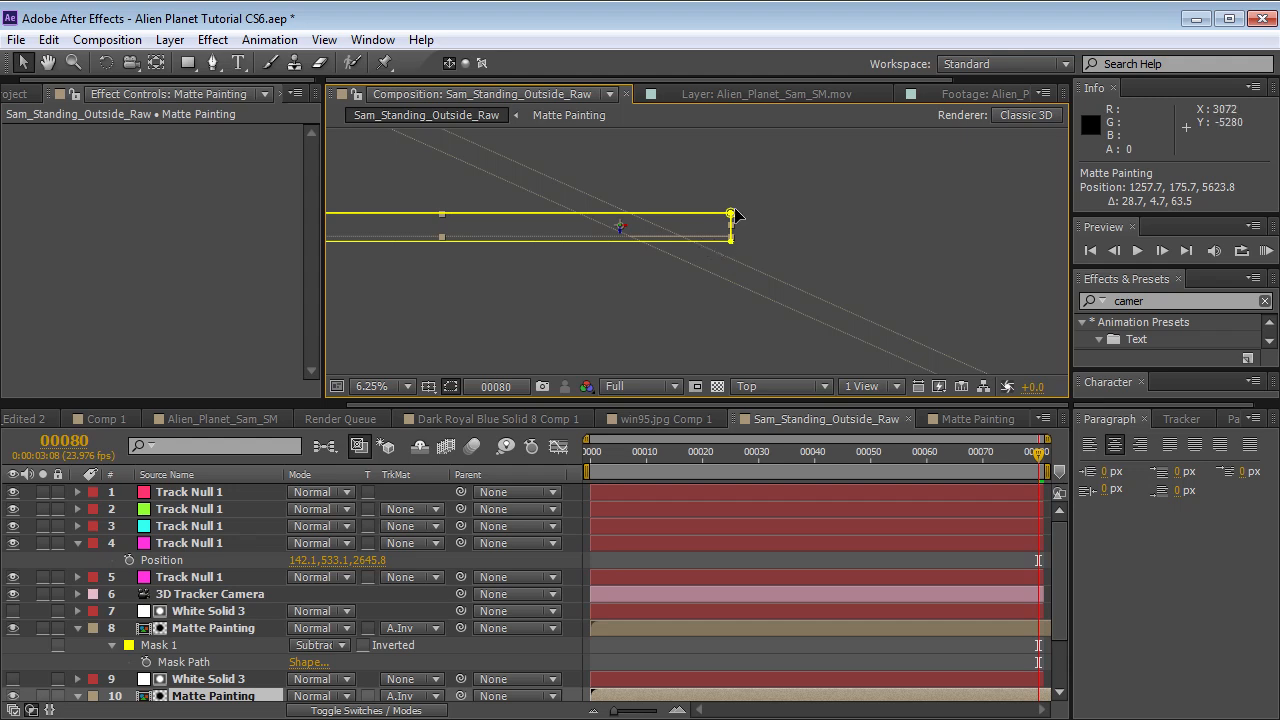
left_click(719, 272)
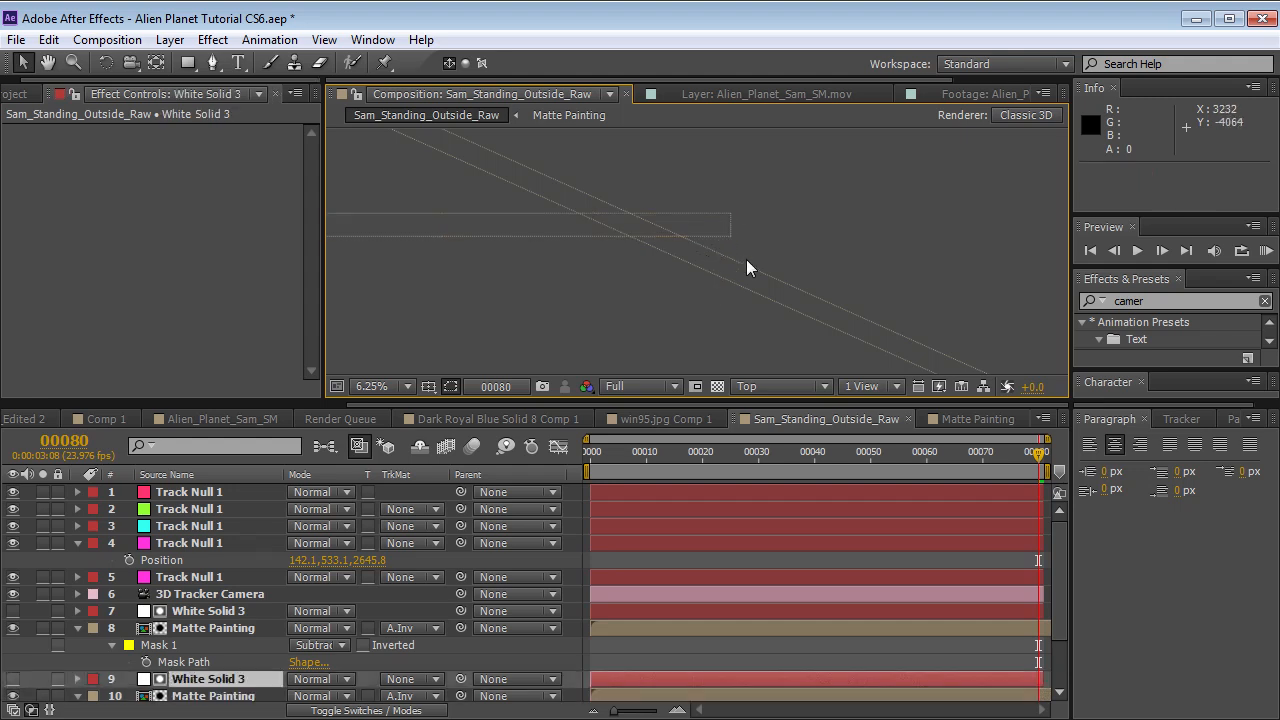
scroll(766, 634, "down", 2)
left_click(766, 623)
left_click(776, 559)
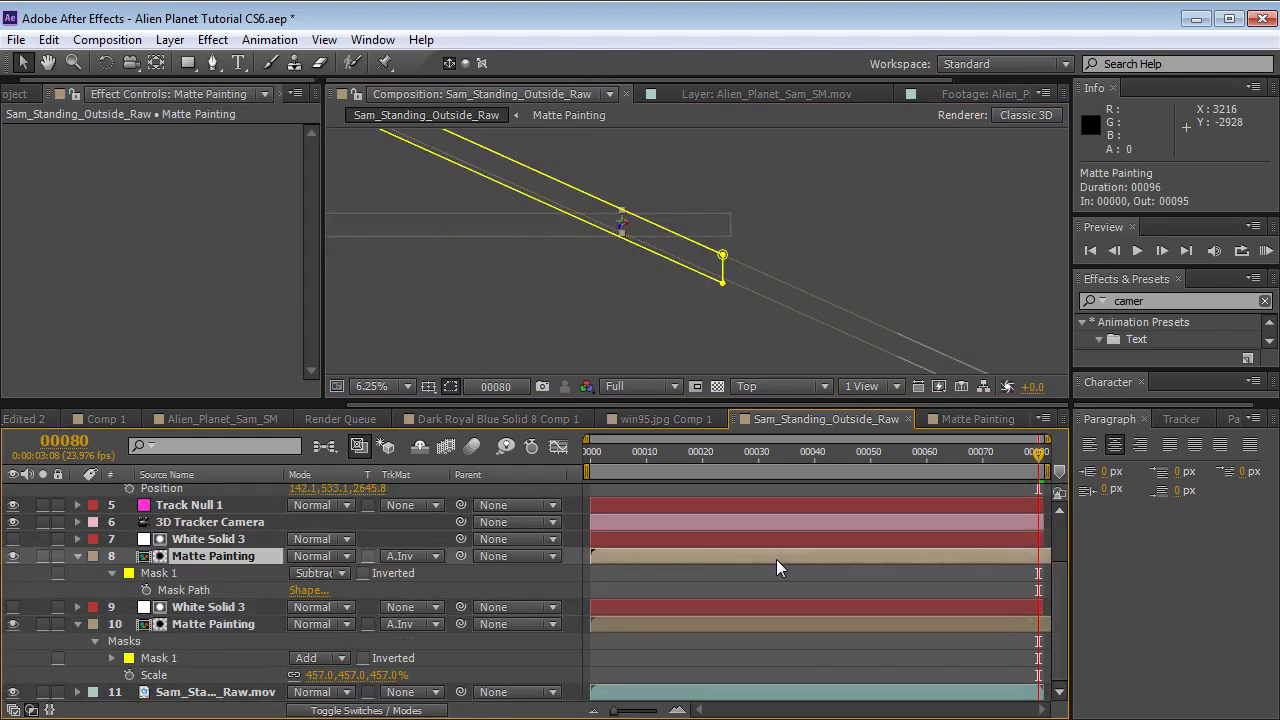
left_click(757, 622)
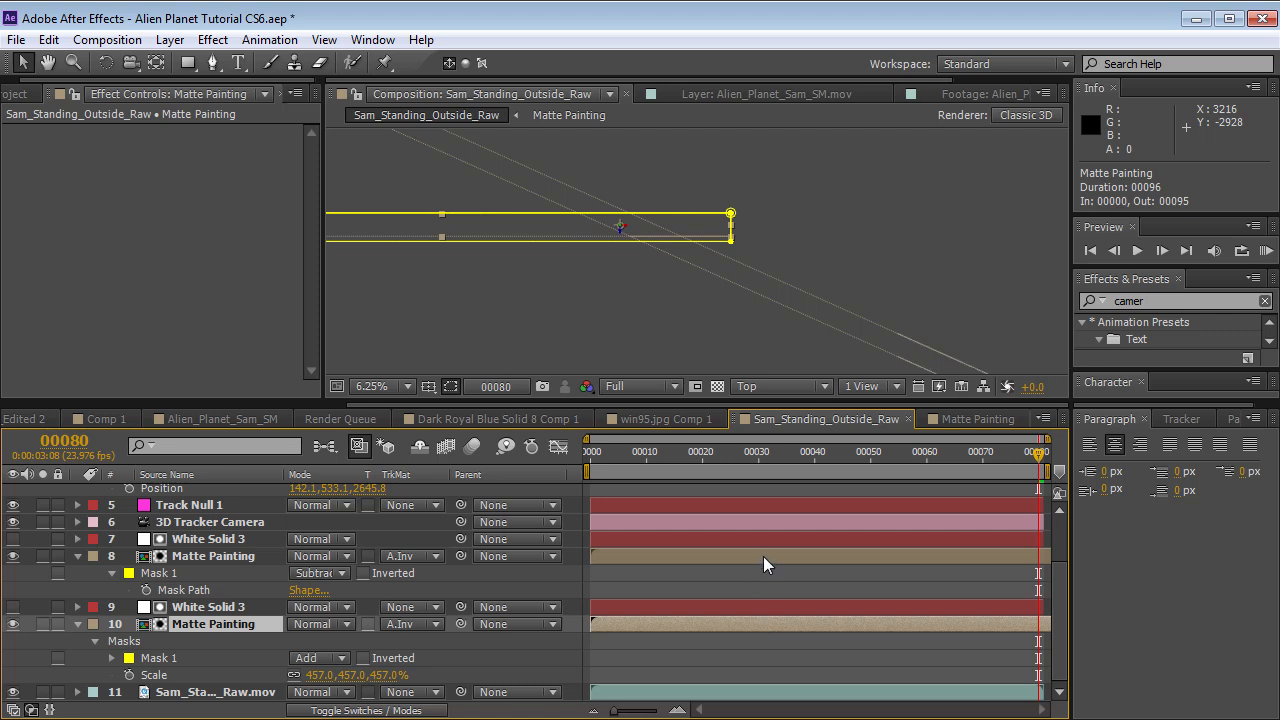
- Move the angled Matte Painting to meet the flat one's mask edge, and nudge the flat one to 1229.0, 172.1, 5576.2
left_click(763, 556)
mouse_move(661, 249)
left_mouse_down()
mouse_move(670, 256)
mouse_move(681, 219)
mouse_move(664, 209)
left_mouse_up()
left_click(779, 621)
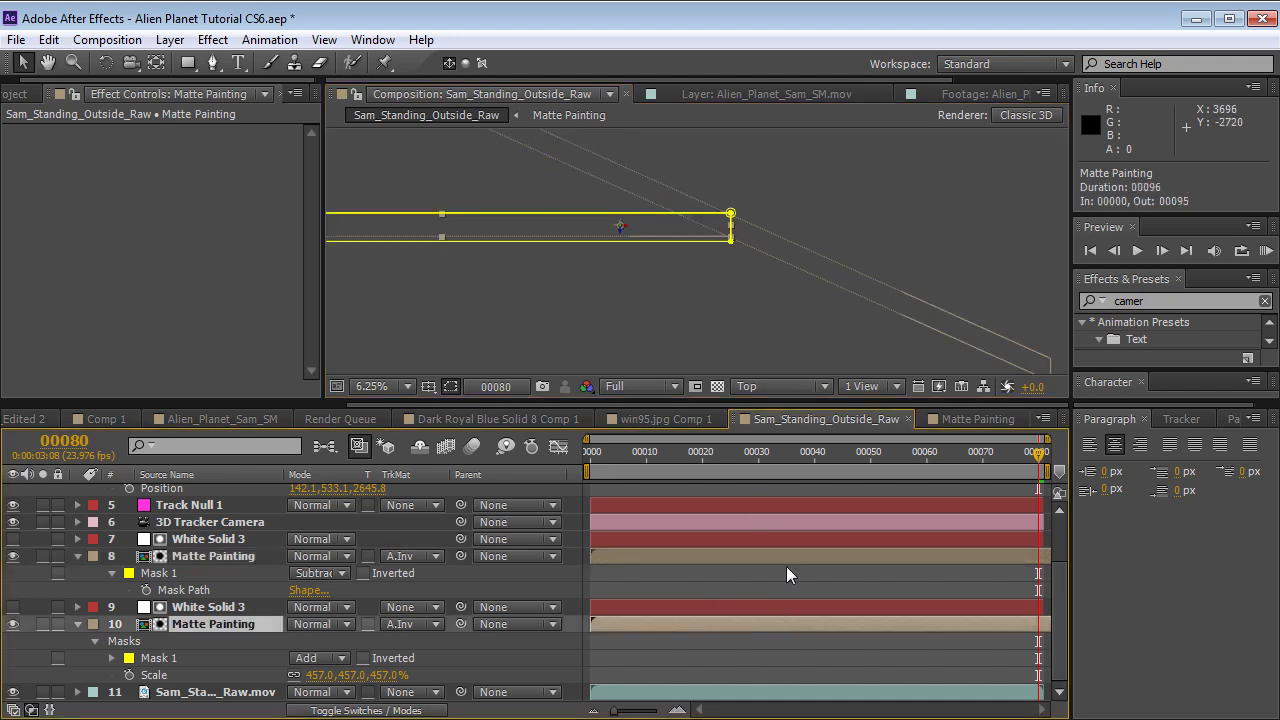
left_click(791, 559)
left_click(752, 620)
left_click_drag(621, 231, 621, 230)
- Return to the Active Camera view and solo both Matte Painting layers
left_click(775, 387)
left_click(778, 406)
key("space")
scroll(686, 334, "down", 2)
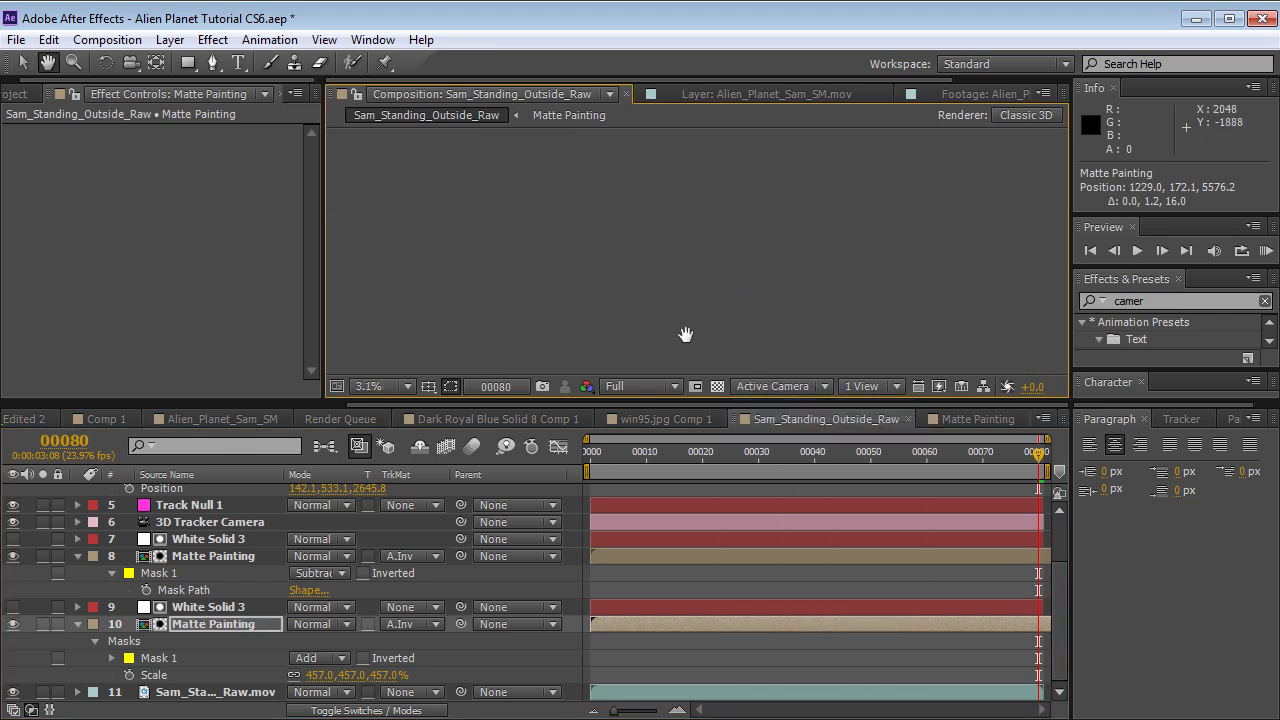
scroll(706, 269, "up", 2)
mouse_move(682, 332)
left_mouse_down()
mouse_move(724, 230)
mouse_move(664, 343)
left_mouse_up()
scroll(664, 343, "up", 4)
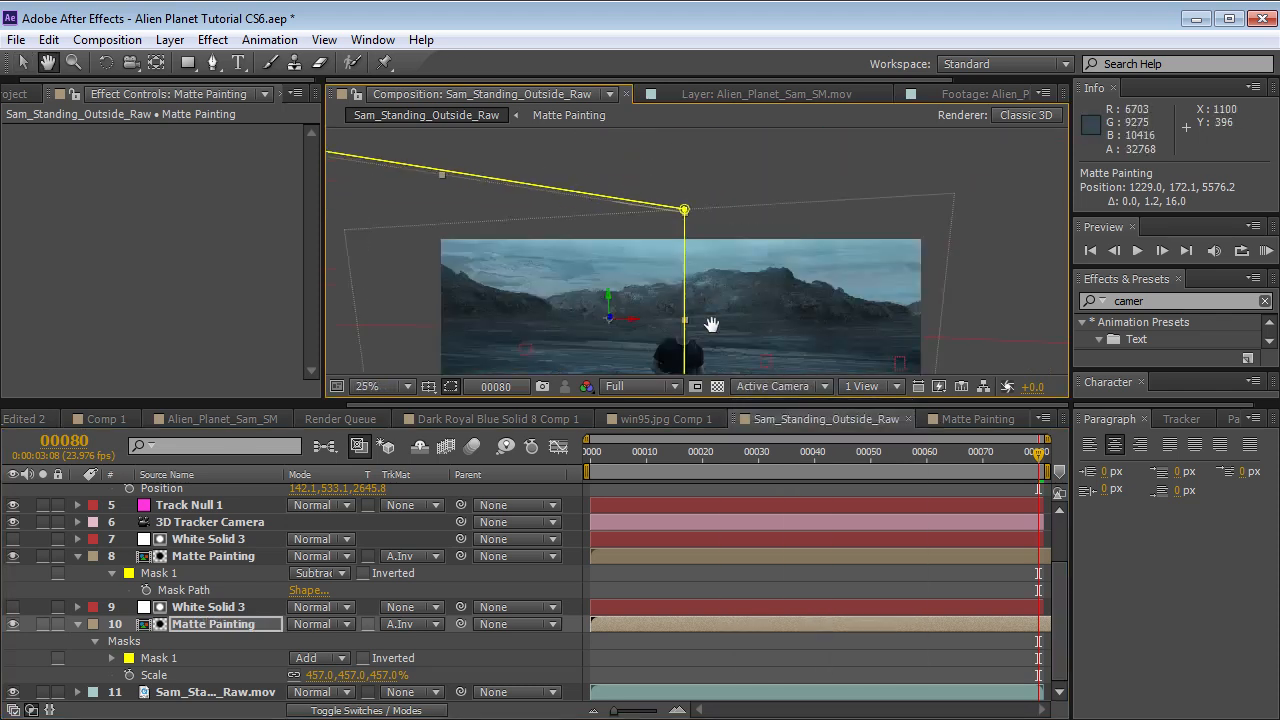
left_click(675, 553)
left_click(42, 556)
left_click(42, 624)
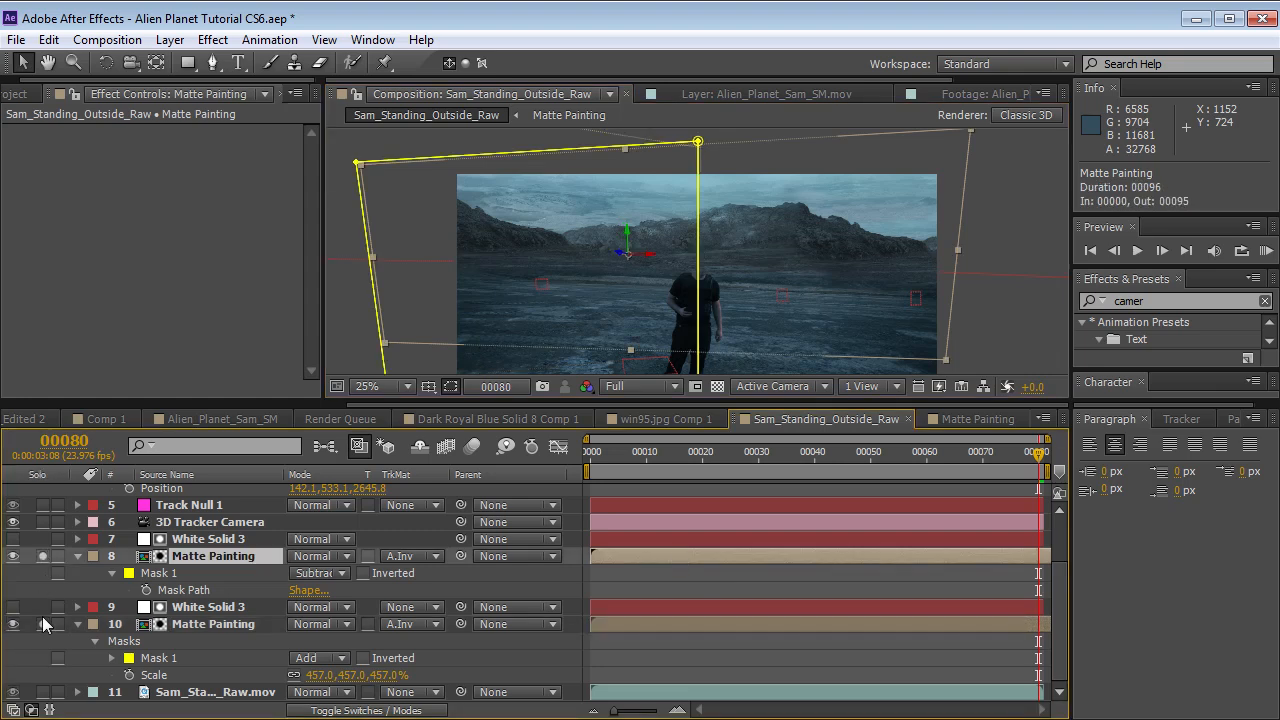
- Examine the seam between the two paintings at 100% magnification without layer outlines, and select the upper Matte Painting layer
key("F2")
key("space")
scroll(693, 249, "up", 2)
mouse_move(751, 219)
left_mouse_down()
mouse_move(766, 352)
mouse_move(728, 237)
mouse_move(751, 320)
left_mouse_up()
left_click(714, 322)
key("space")
key("F2")
scroll(736, 232, "up", 1)
key("space")
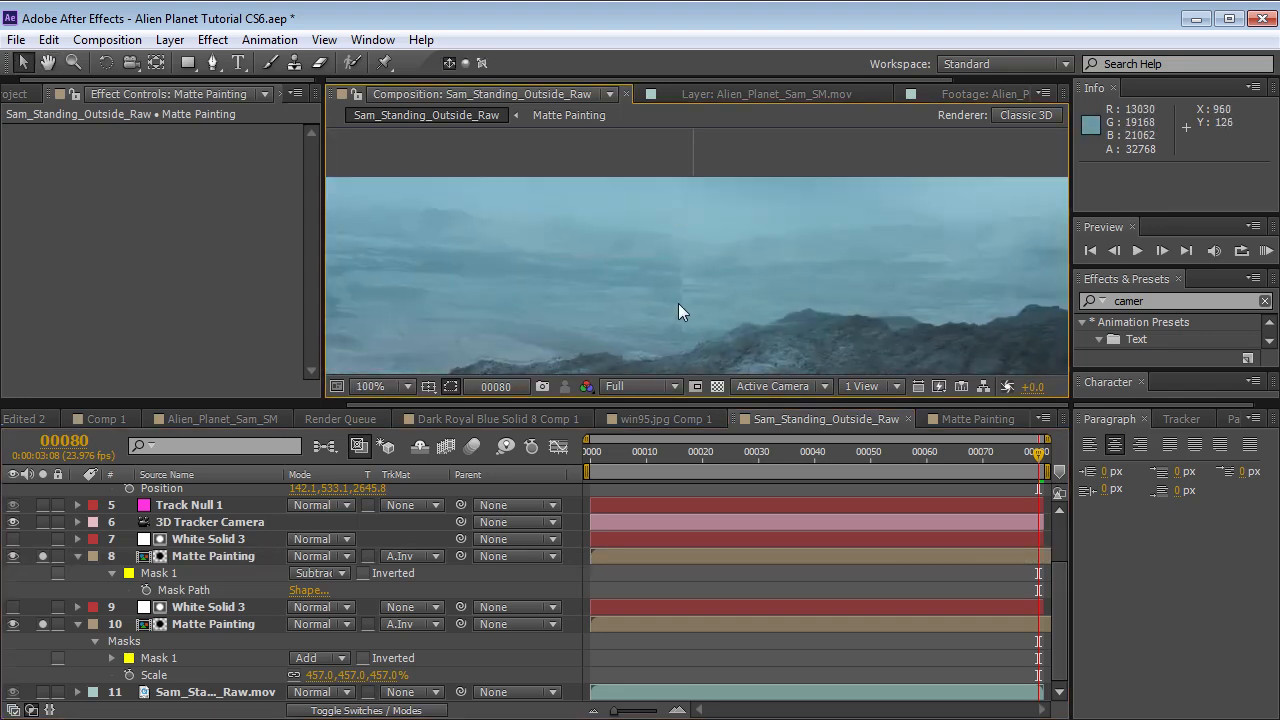
left_click(191, 558)
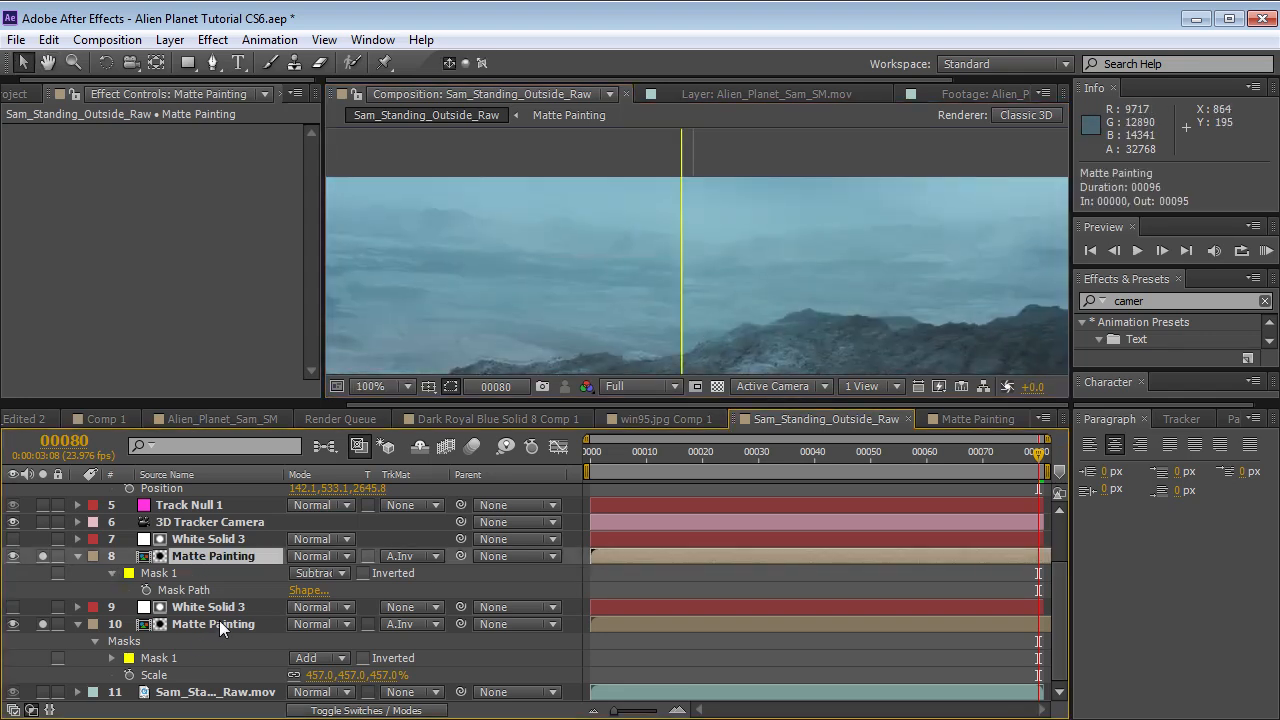
- Reveal Mask Feather for both Matte Painting layers and set the feather of layer 8's mask to 100 pixels
left_click(219, 622, "ctrl")
key("f")
left_click(337, 607)
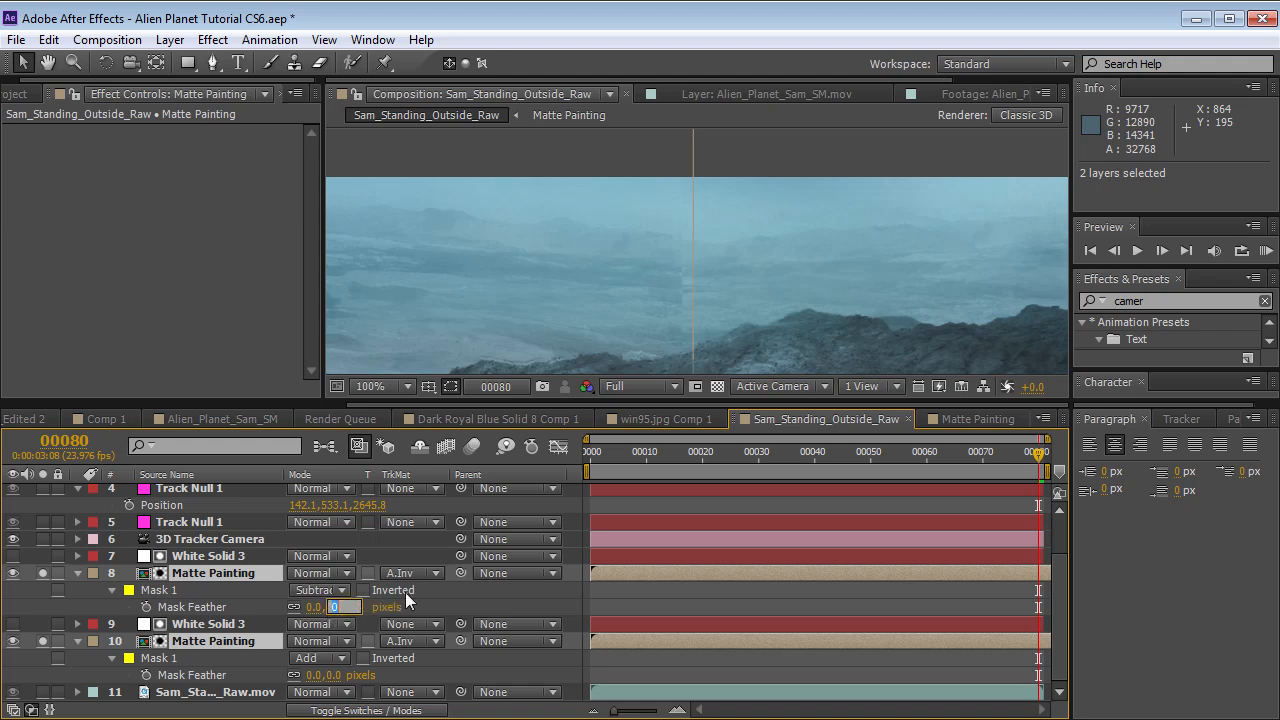
type("100")
key("Return")
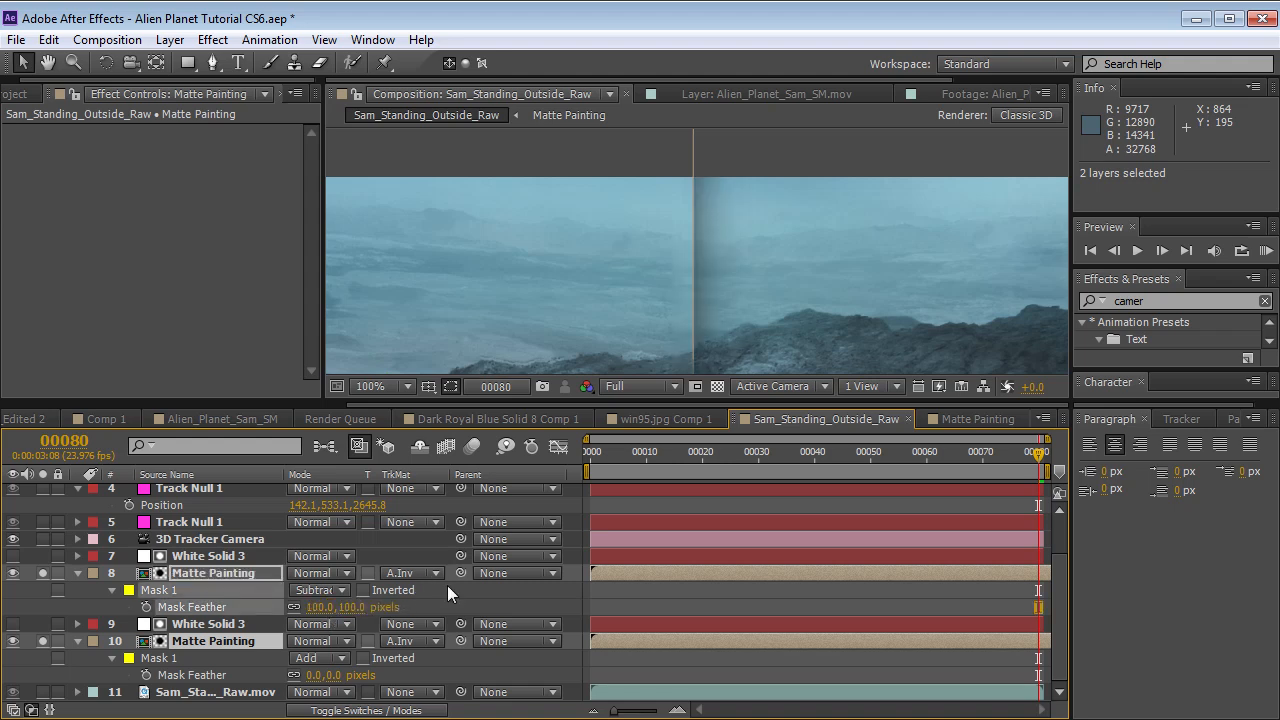
left_click(641, 592)
left_click(642, 575)
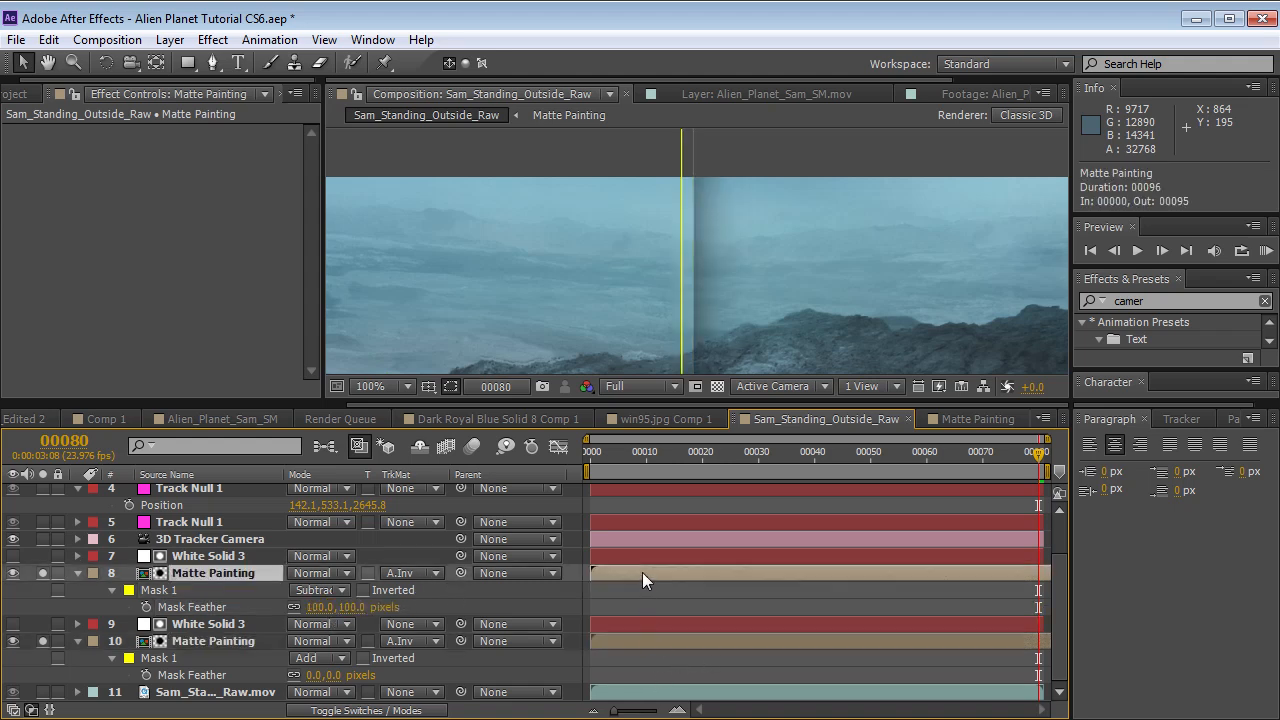
- Unsolo the layer 8 Matte Painting and set the mask feather of the layer 10 Matte Painting to 100 pixels
left_click(42, 573)
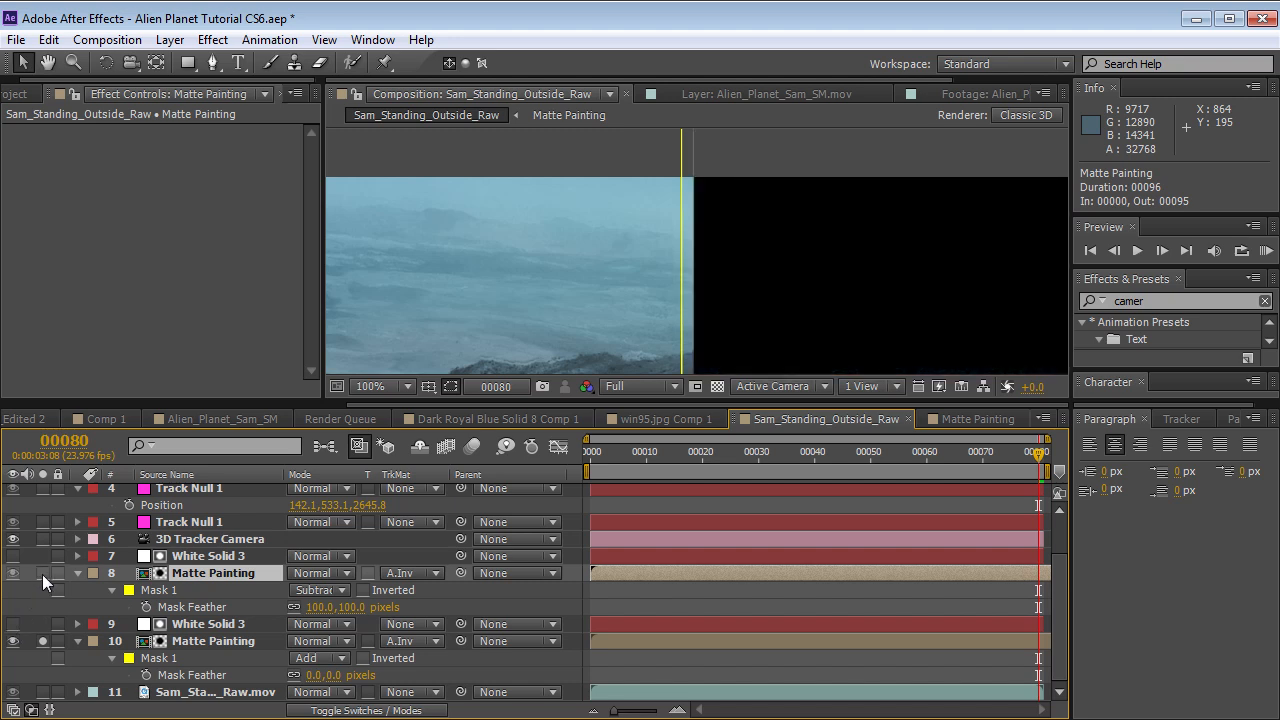
left_click(42, 573)
left_click(42, 573)
left_click(189, 641)
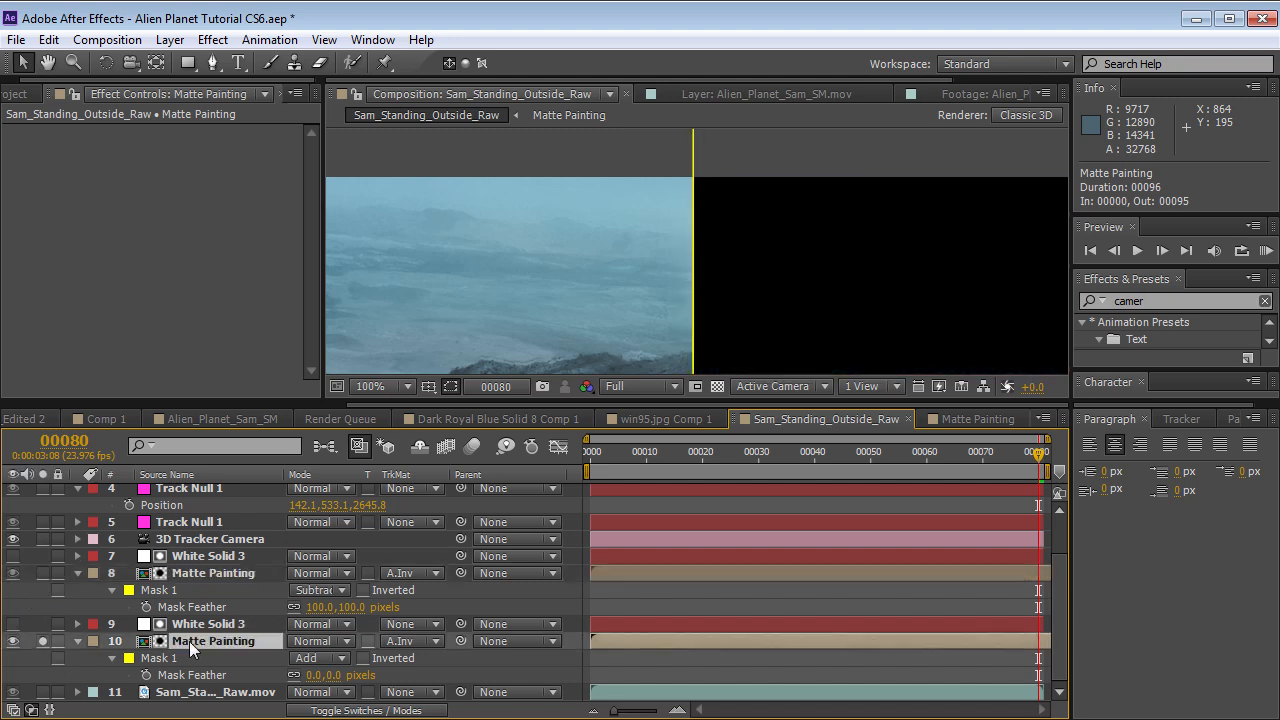
left_click(333, 676)
type("100")
key("Return")
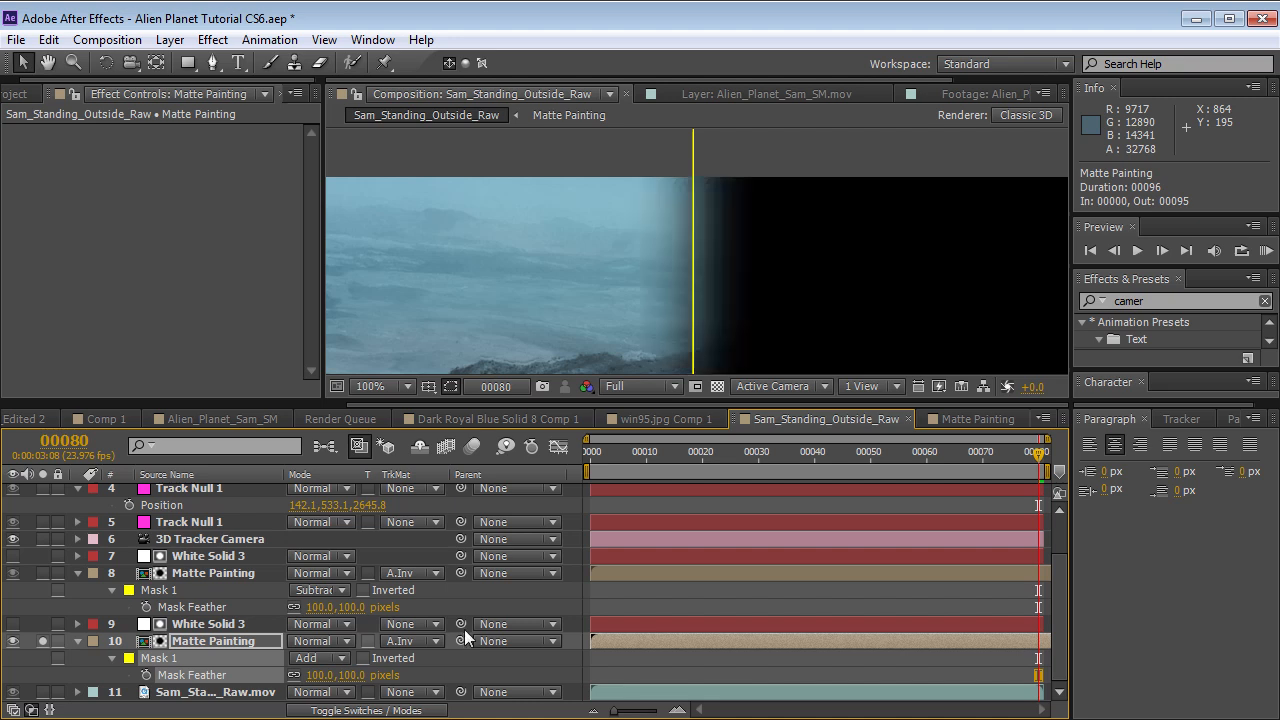
- Solo the upper Matte Painting layer alongside the lower one and move it to about 1151.3, 288.9, 6227.4 to close the seam
left_click(696, 594)
left_click(41, 574)
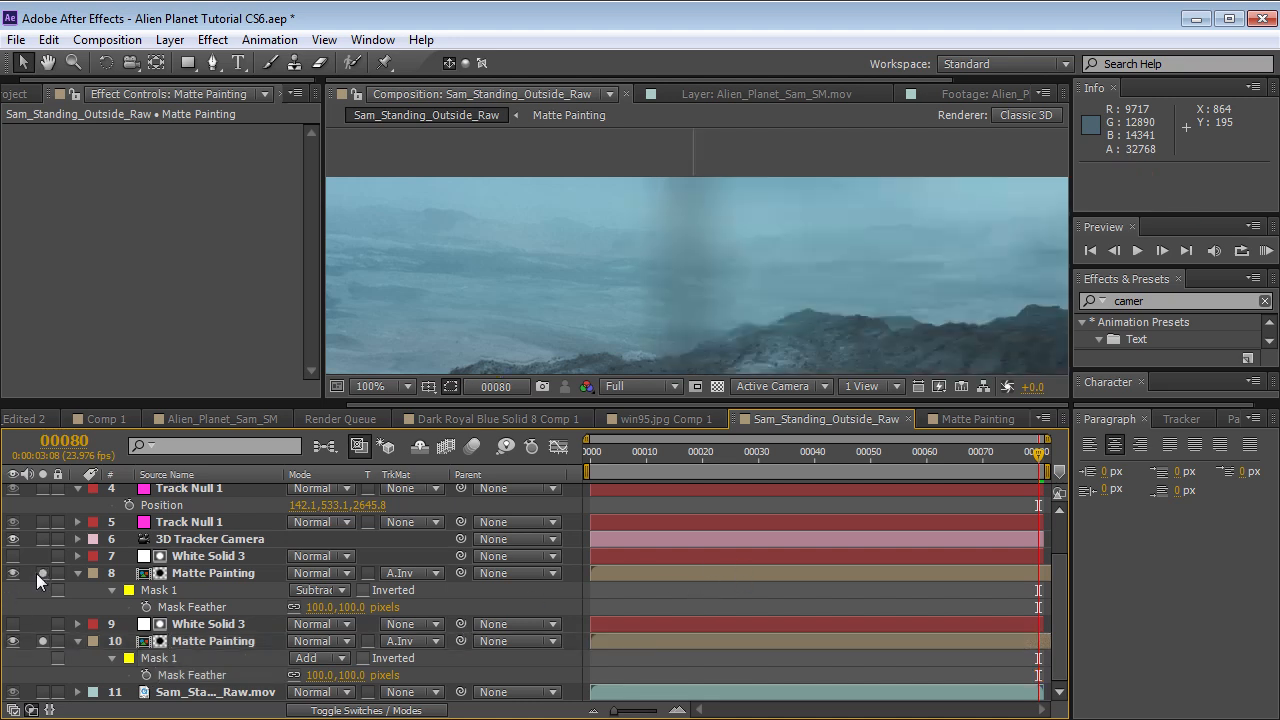
left_click(205, 569)
left_click_drag(859, 290, 828, 287)
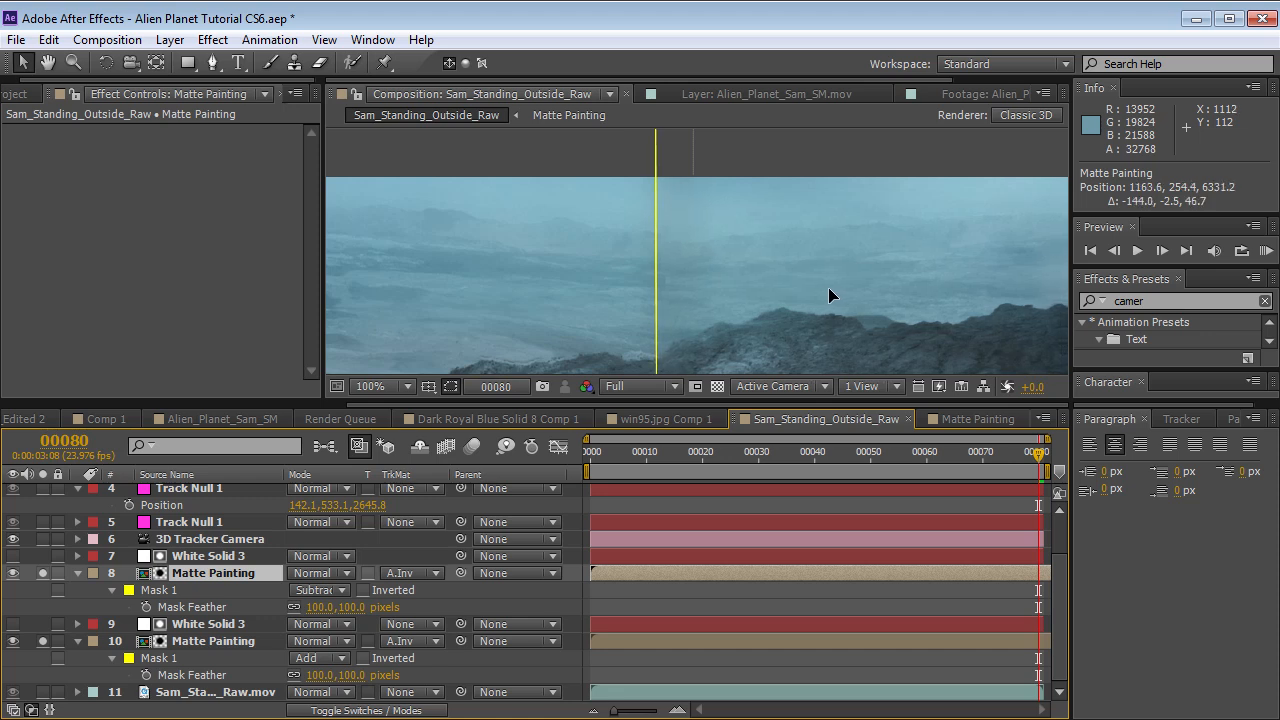
key("alt+shift+p")
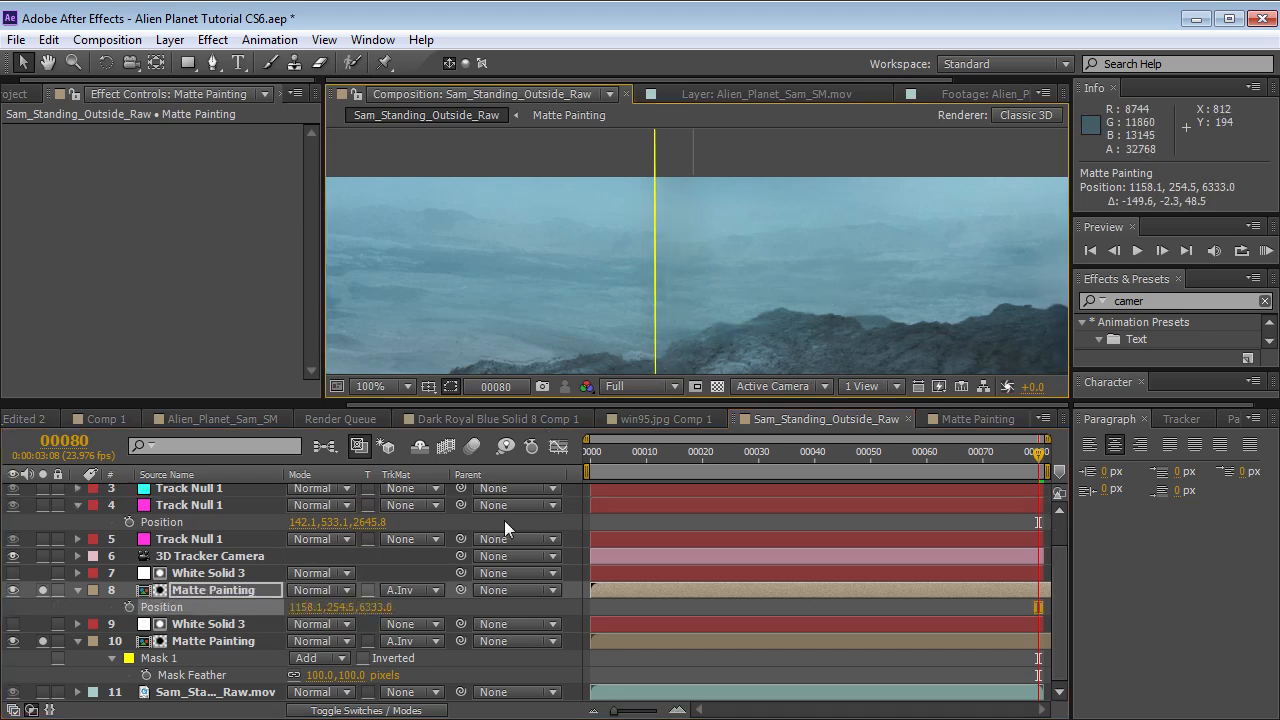
mouse_move(378, 607)
left_mouse_down()
mouse_move(390, 605)
mouse_move(280, 614)
left_mouse_up()
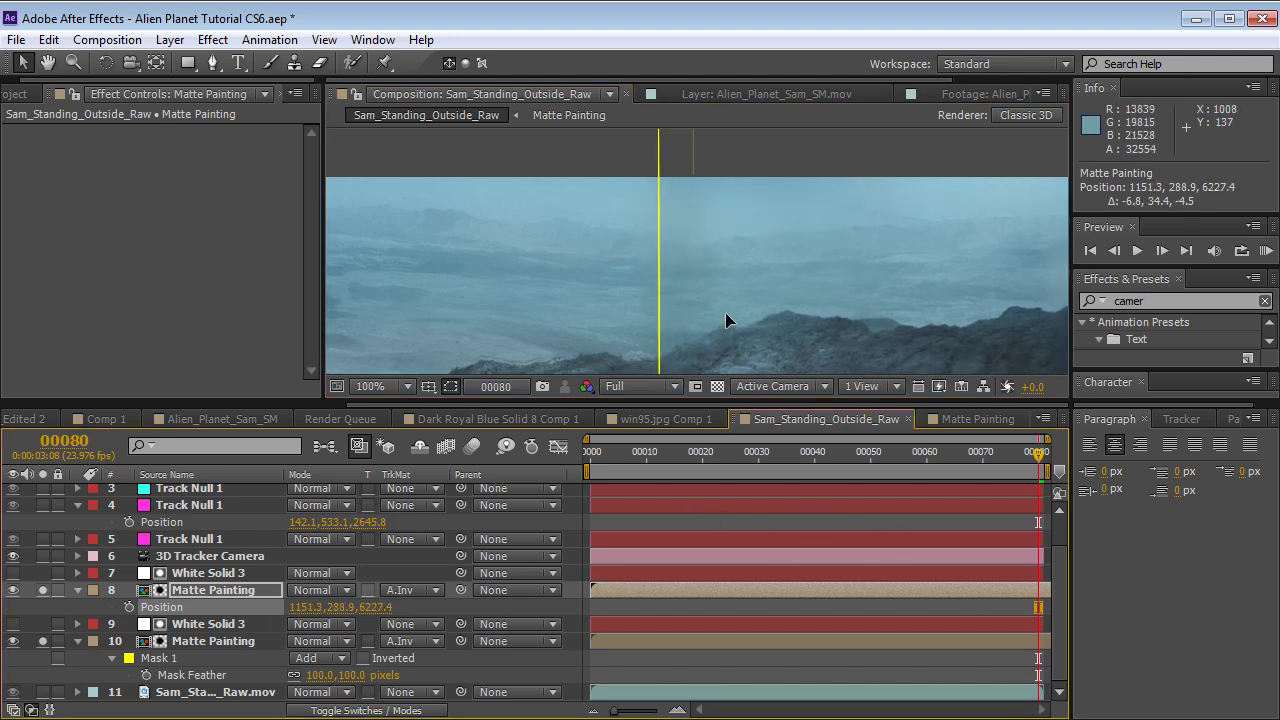
- Inspect the seam between the two paintings and set the lower Matte Painting layer's Mask Feather to 0 pixels
key("grave")
key("space")
left_click_drag(679, 529, 743, 377)
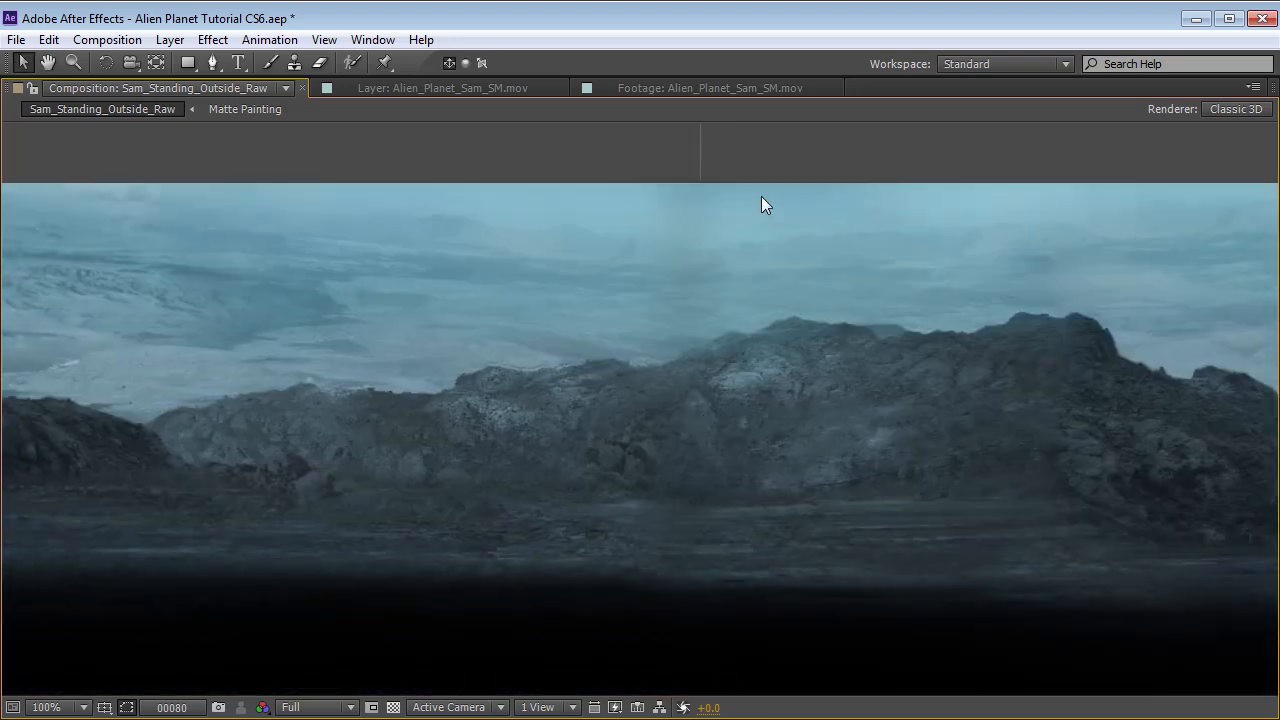
key("grave")
key("space")
scroll(740, 280, "down", 1)
left_click_drag(749, 297, 749, 309)
left_click(250, 641)
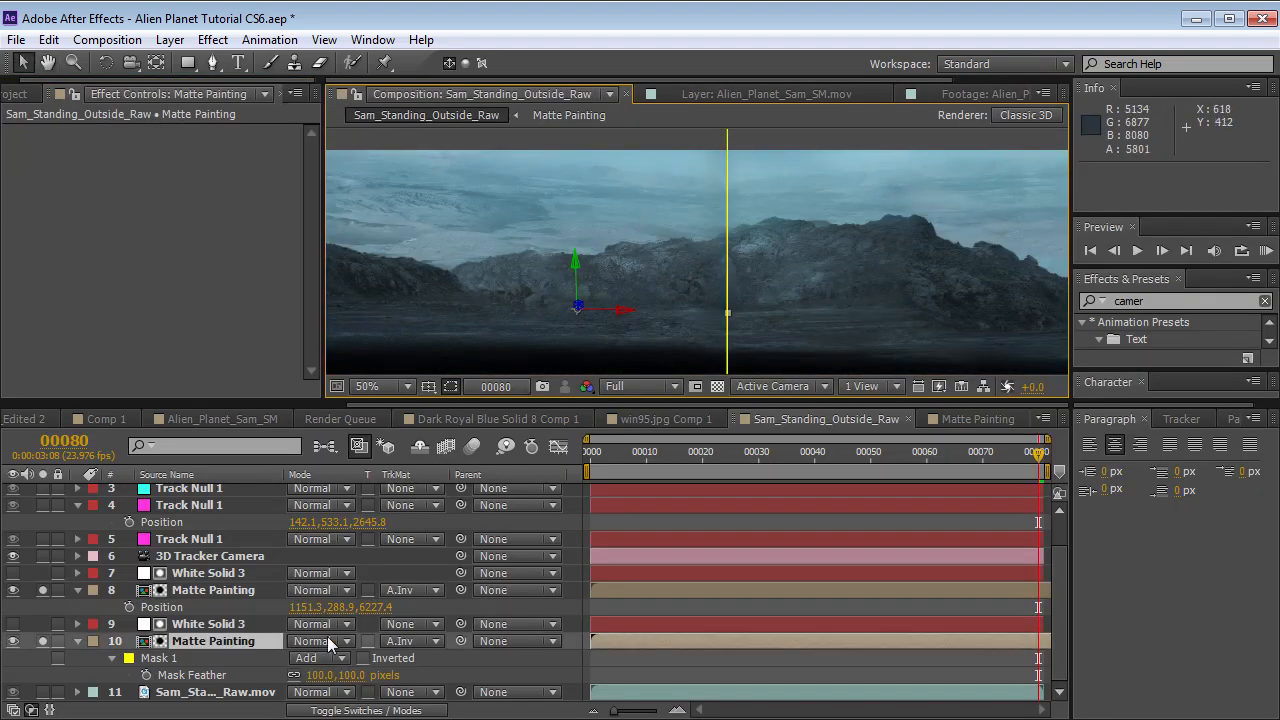
left_click(352, 677)
type("0")
key("Return")
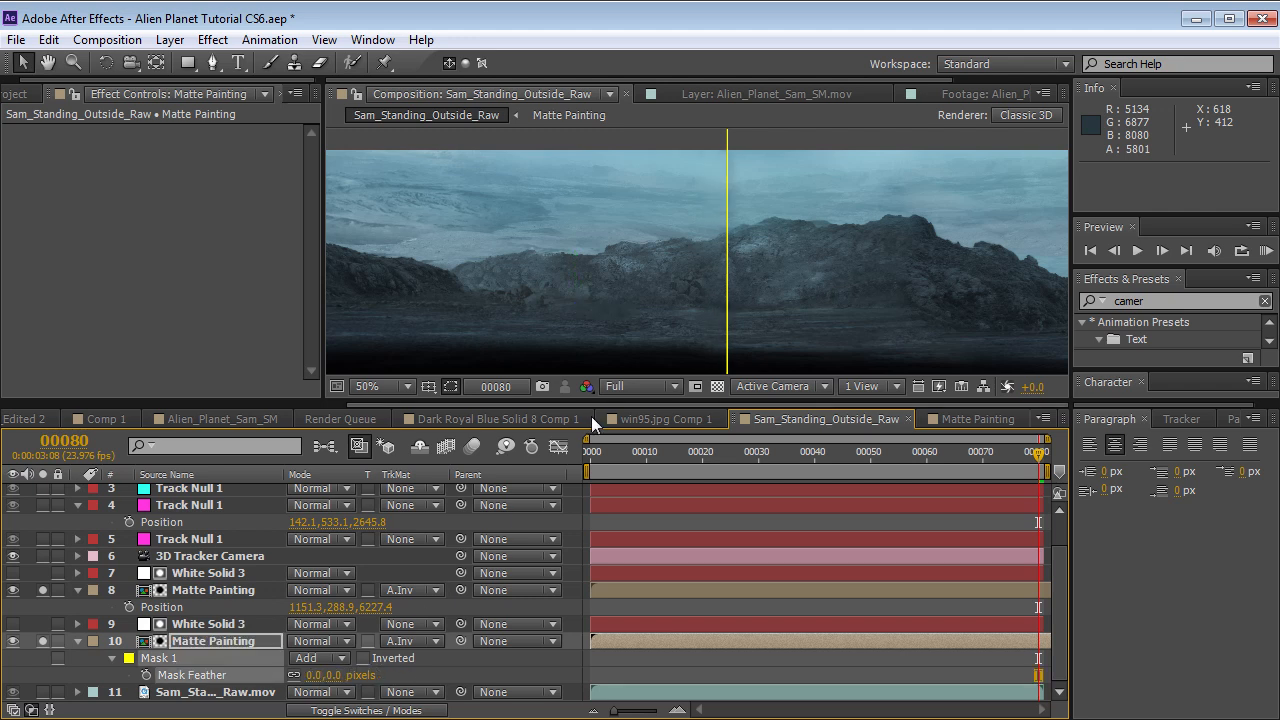
- Reveal all mask properties of the lower Matte Painting layer and set its Mask Expansion to 56 pixels
scroll(697, 317, "up", 1)
key("space")
left_click_drag(697, 317, 679, 427)
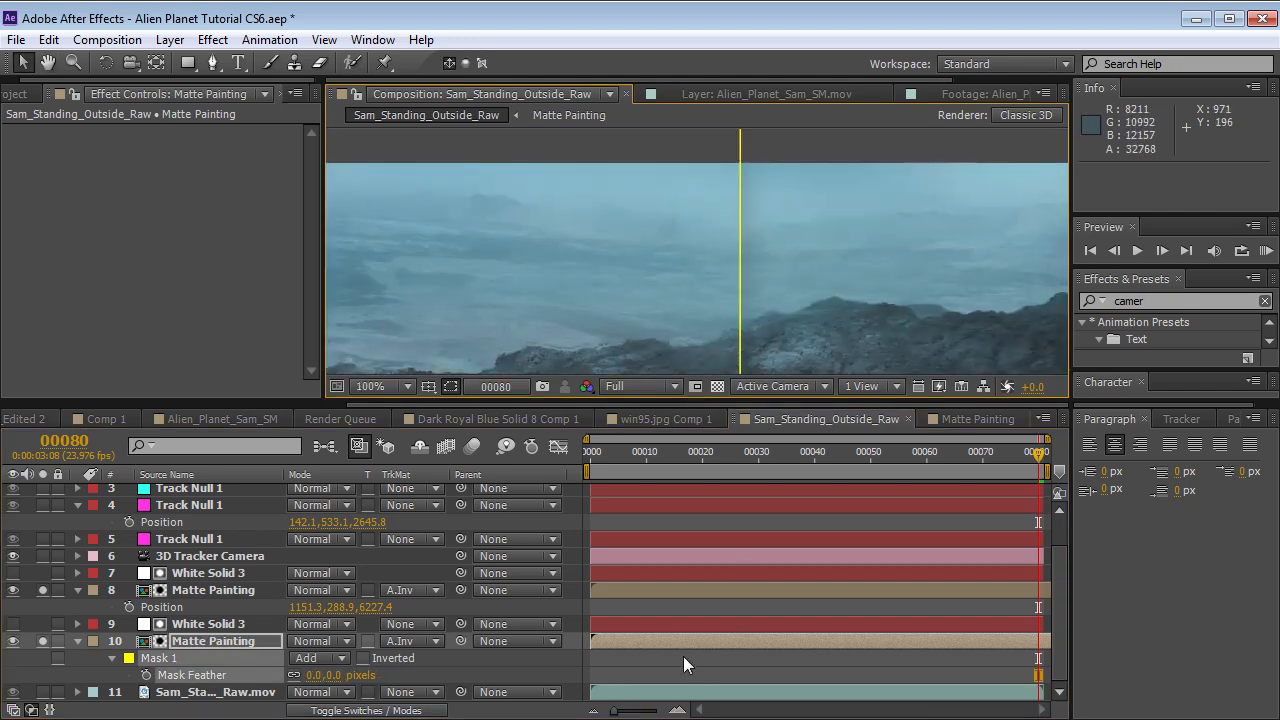
key("f")
key("m")
key("m")
left_click_drag(297, 677, 313, 675)
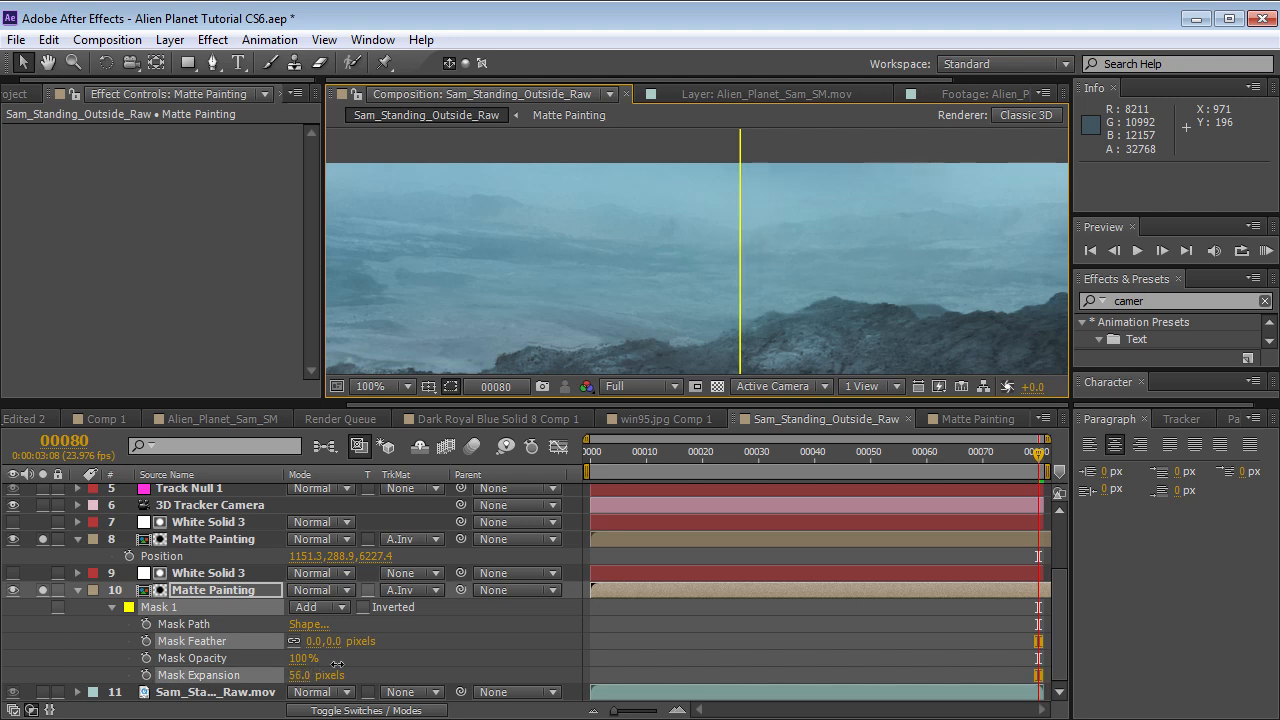
- Reposition the upper Matte Painting layer to about 1101.0, 307.1, 6240.1 and toggle its solo state to compare the overlap
left_click(665, 659)
left_click(878, 303)
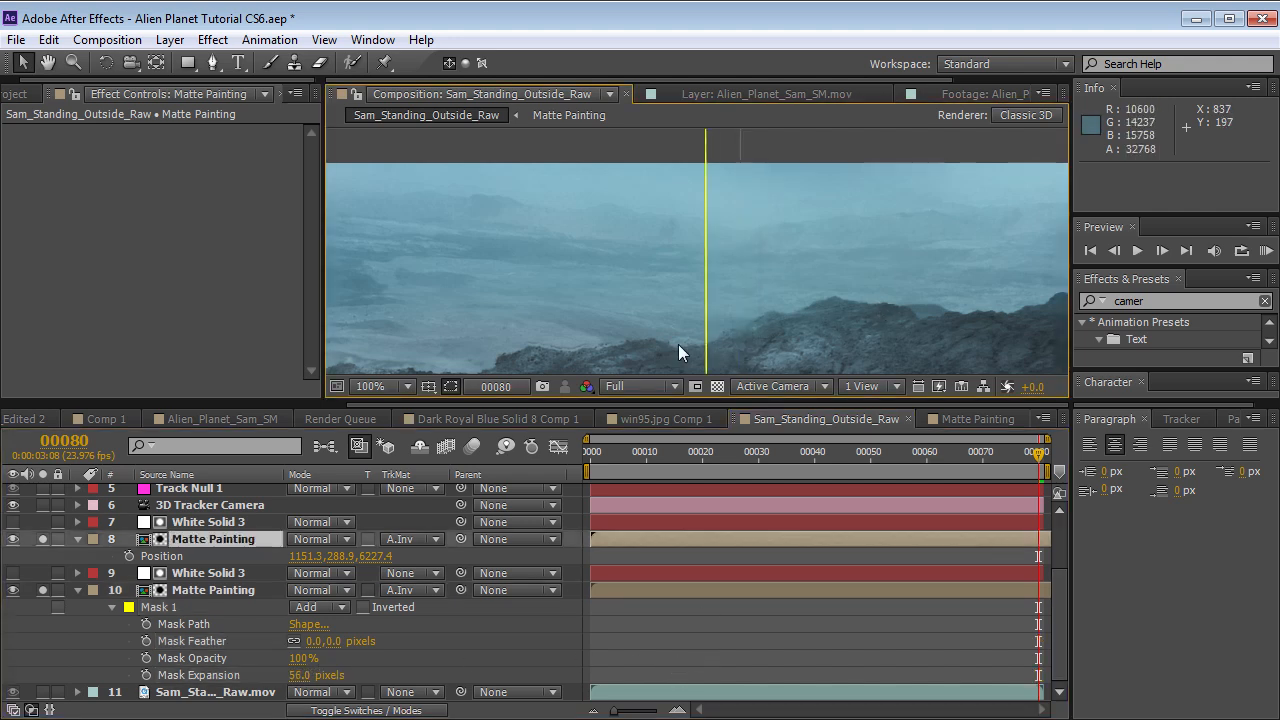
left_click(42, 539)
left_click(41, 539)
left_click(41, 539)
left_click(41, 539)
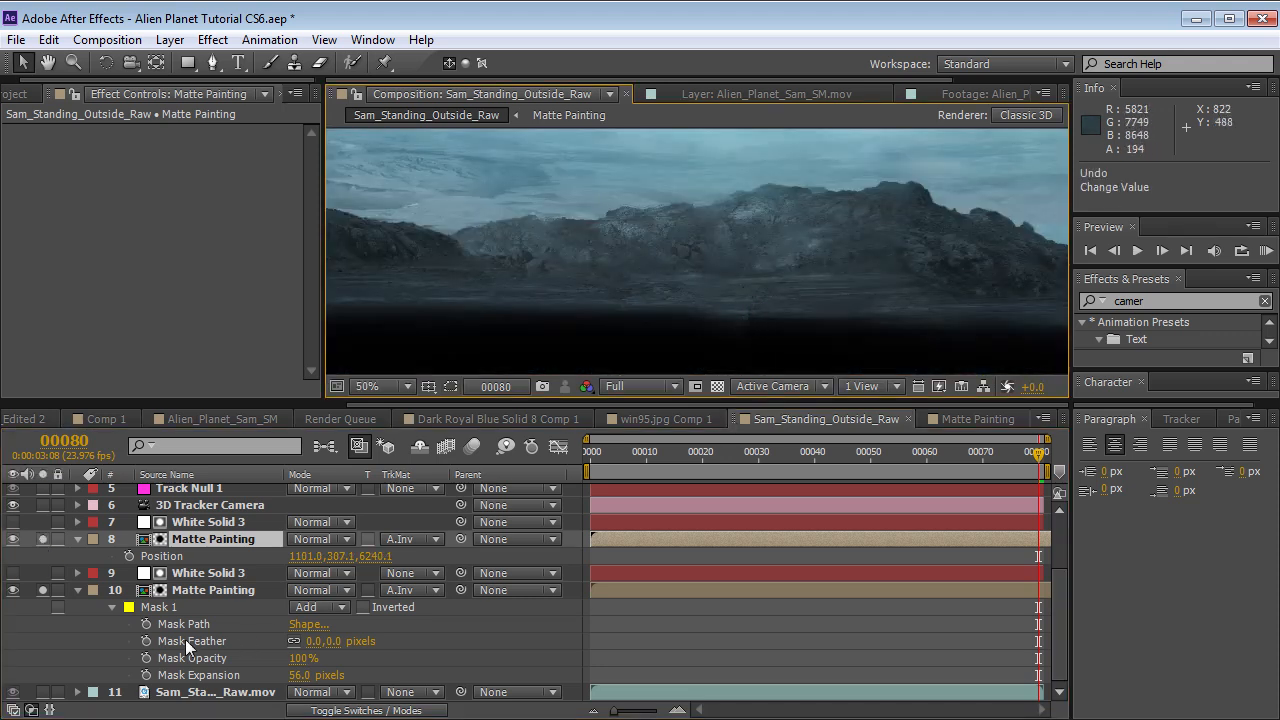
- Set the lower Matte Painting layer's Mask Feather to 25 pixels
left_click(209, 590)
left_click(337, 641)
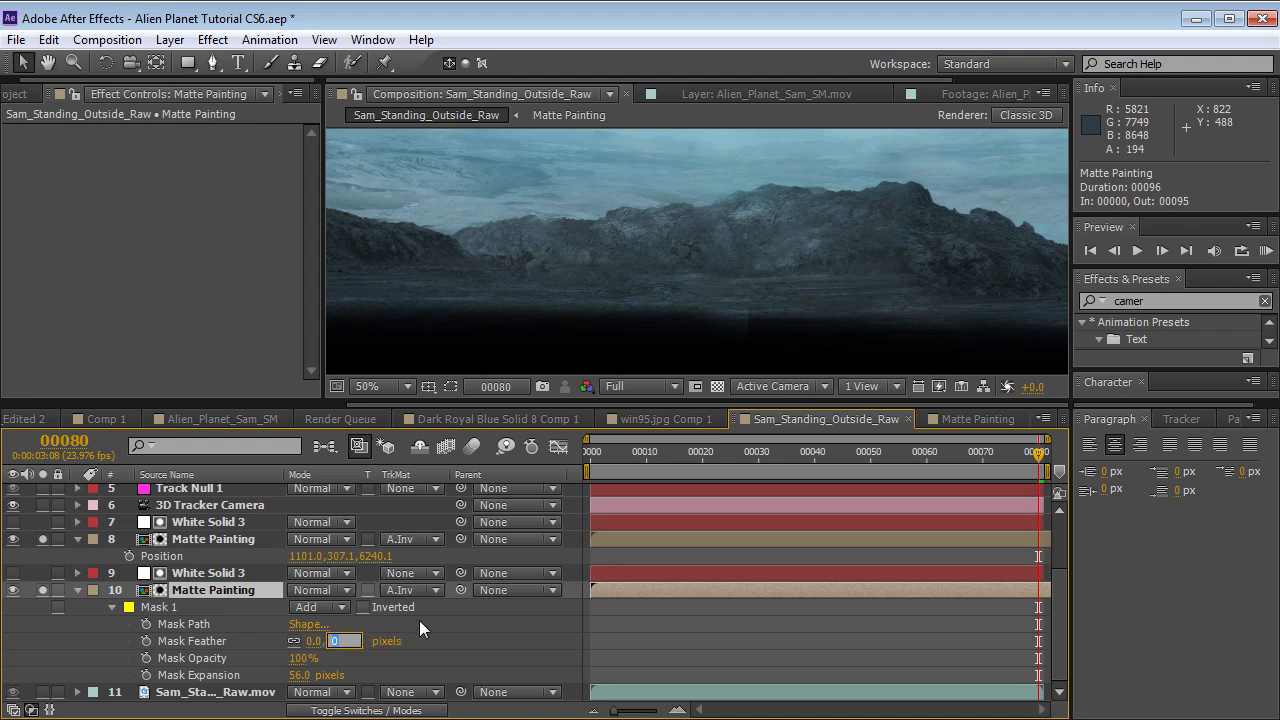
type("20")
key("Return")
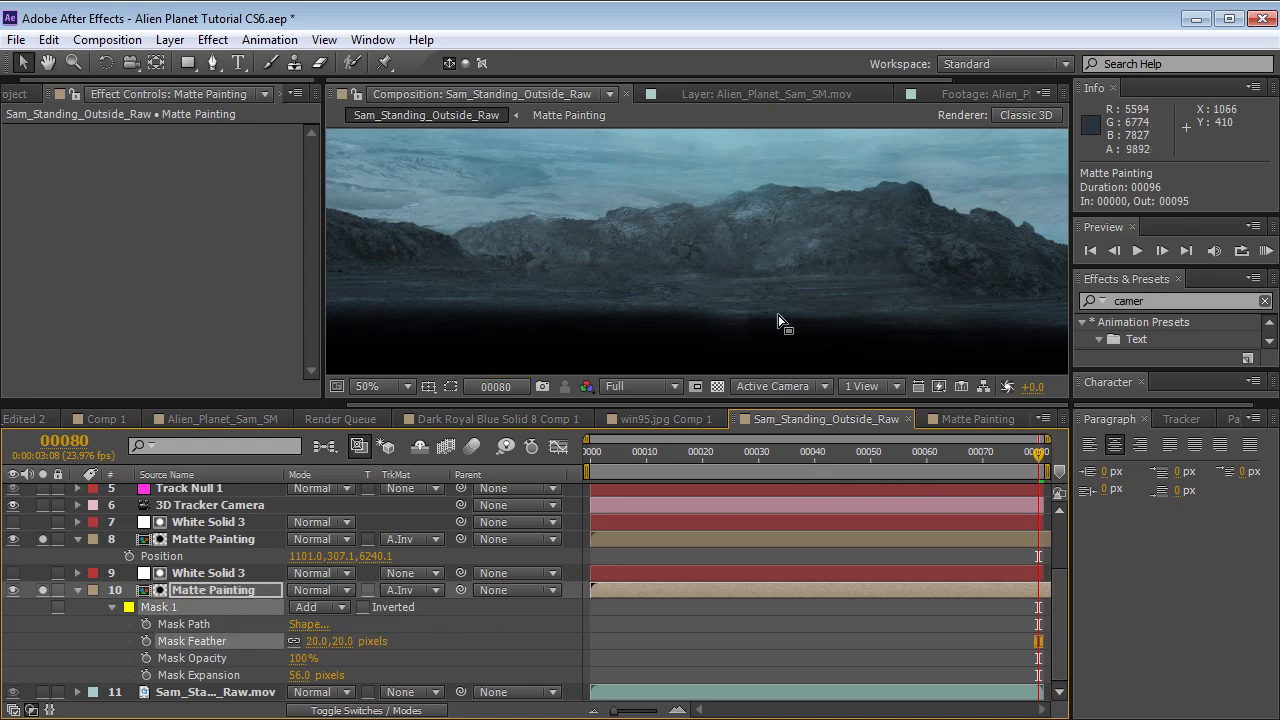
type("25")
key("Return")
left_click(704, 636)
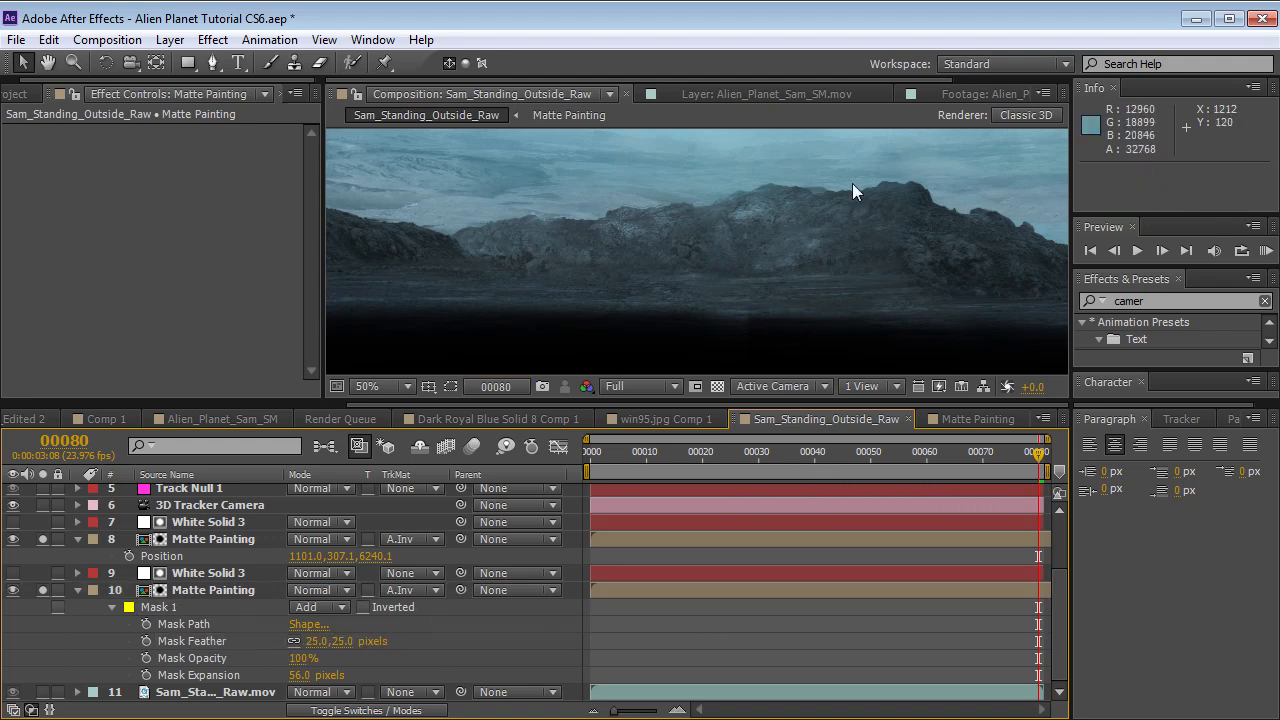
- Collapse the properties of all layers and turn off solo on both Matte Painting layers
left_click(82, 546)
key("ctrl+a")
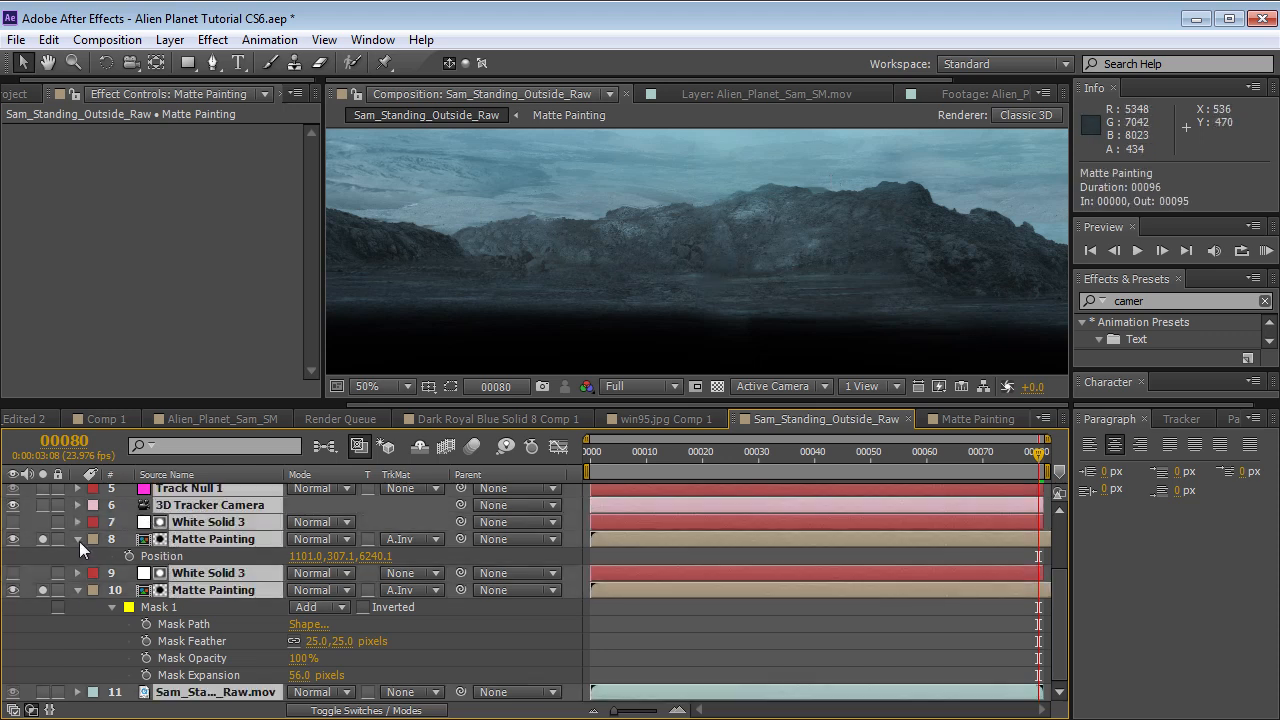
left_click(79, 541)
left_click(636, 697)
left_click(42, 610)
left_click(42, 645)
- Switch the composition preview to Half resolution and inspect the matte painting against the raw footage
key("grave")
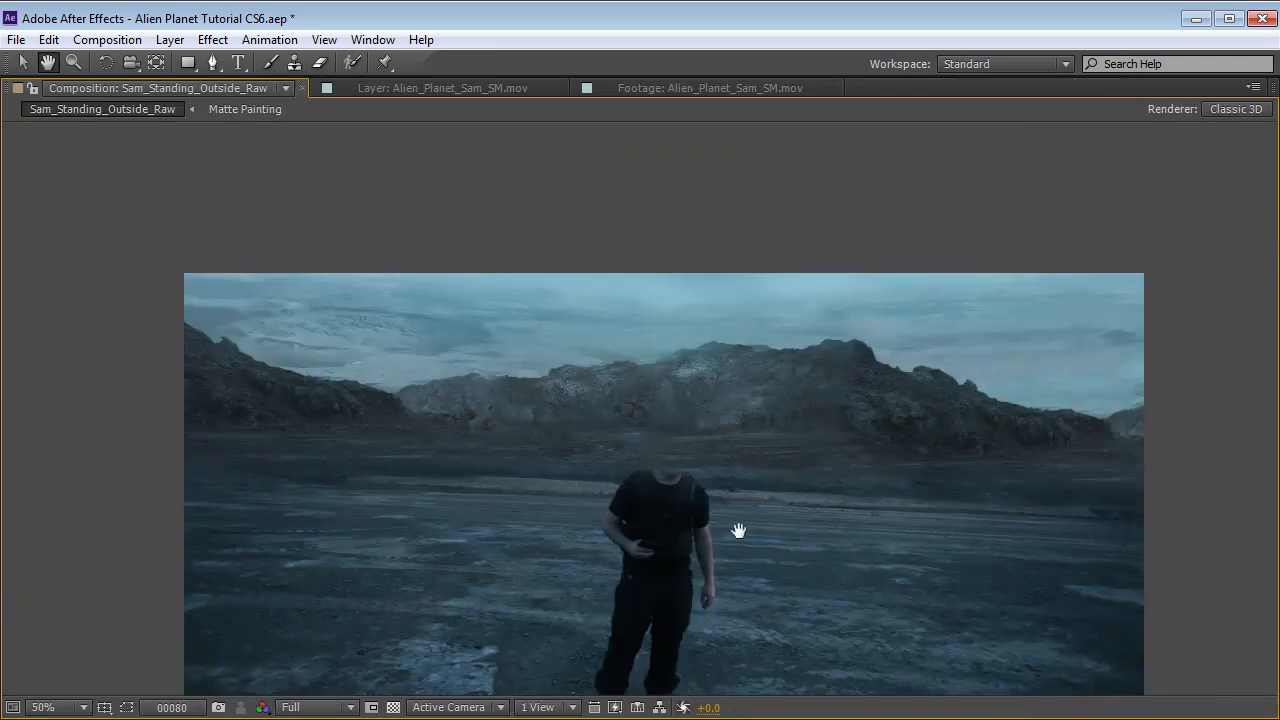
left_click_drag(739, 531, 771, 480)
key("grave")
scroll(778, 304, "down", 2)
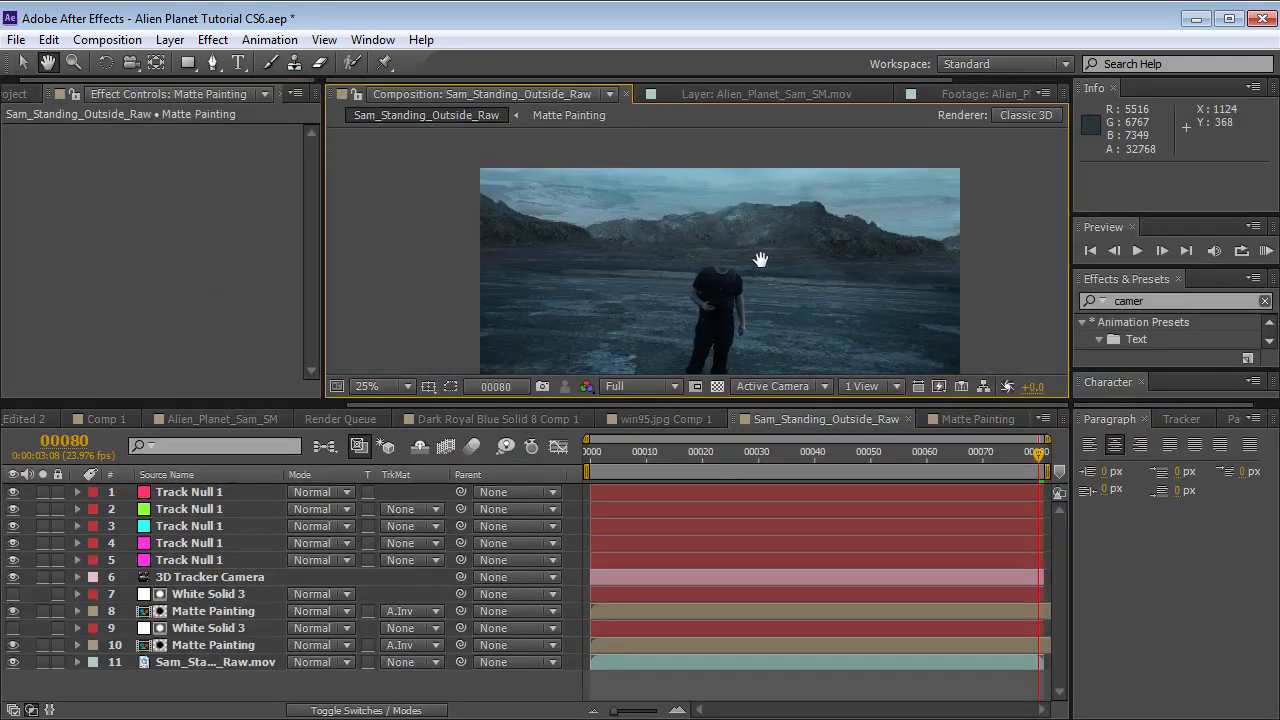
left_click_drag(1031, 452, 1106, 498)
key("ctrl+shift+j")
key("grave")
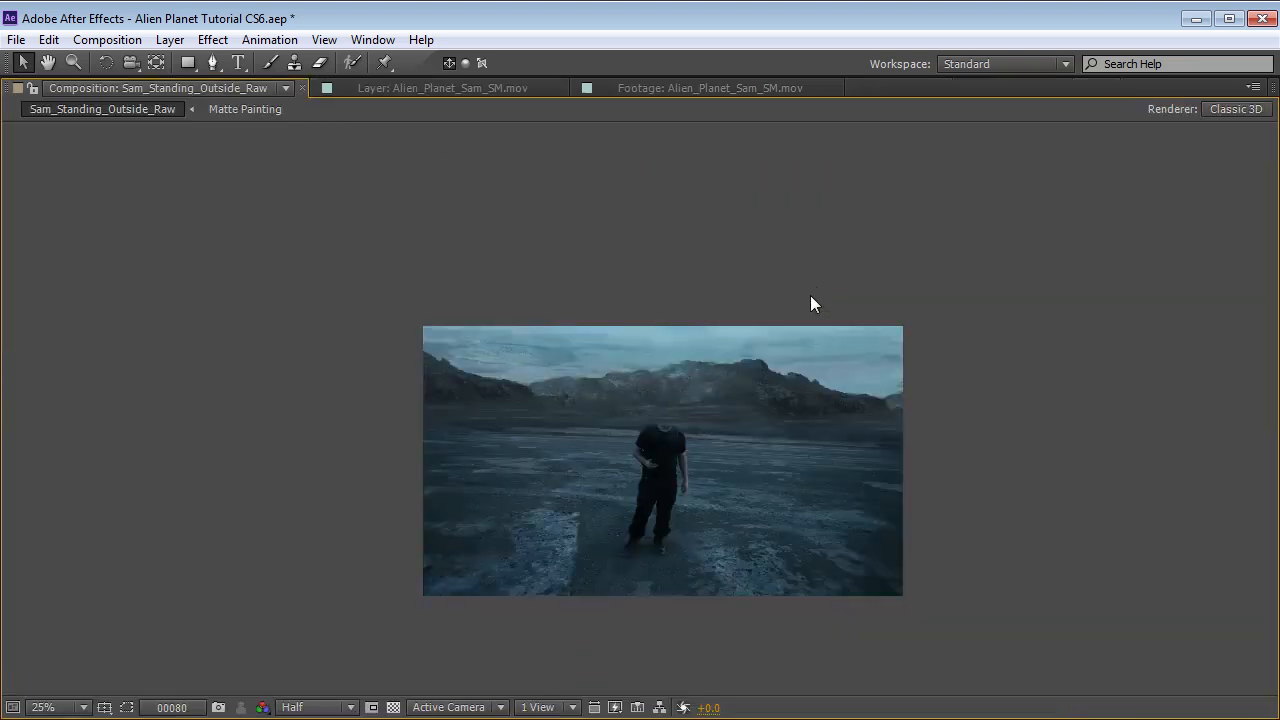
scroll(720, 410, "up", 1)
key("grave")
key("space")
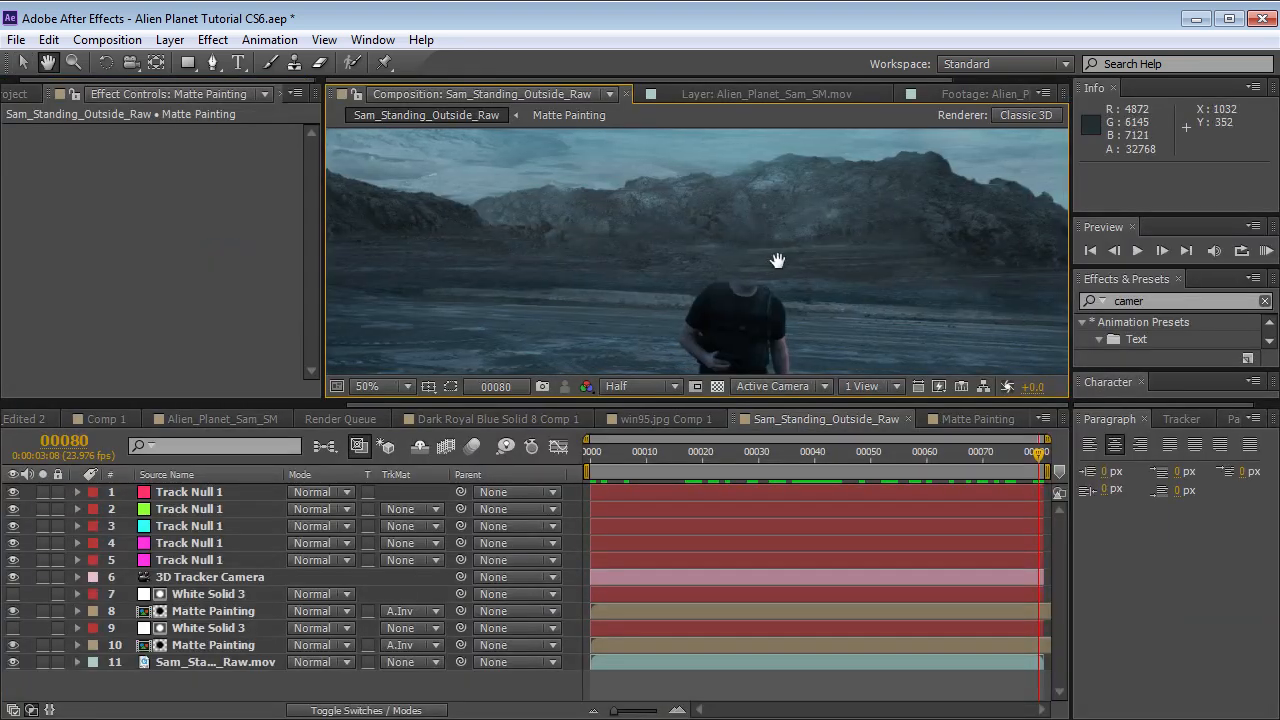
left_click_drag(778, 261, 664, 267)
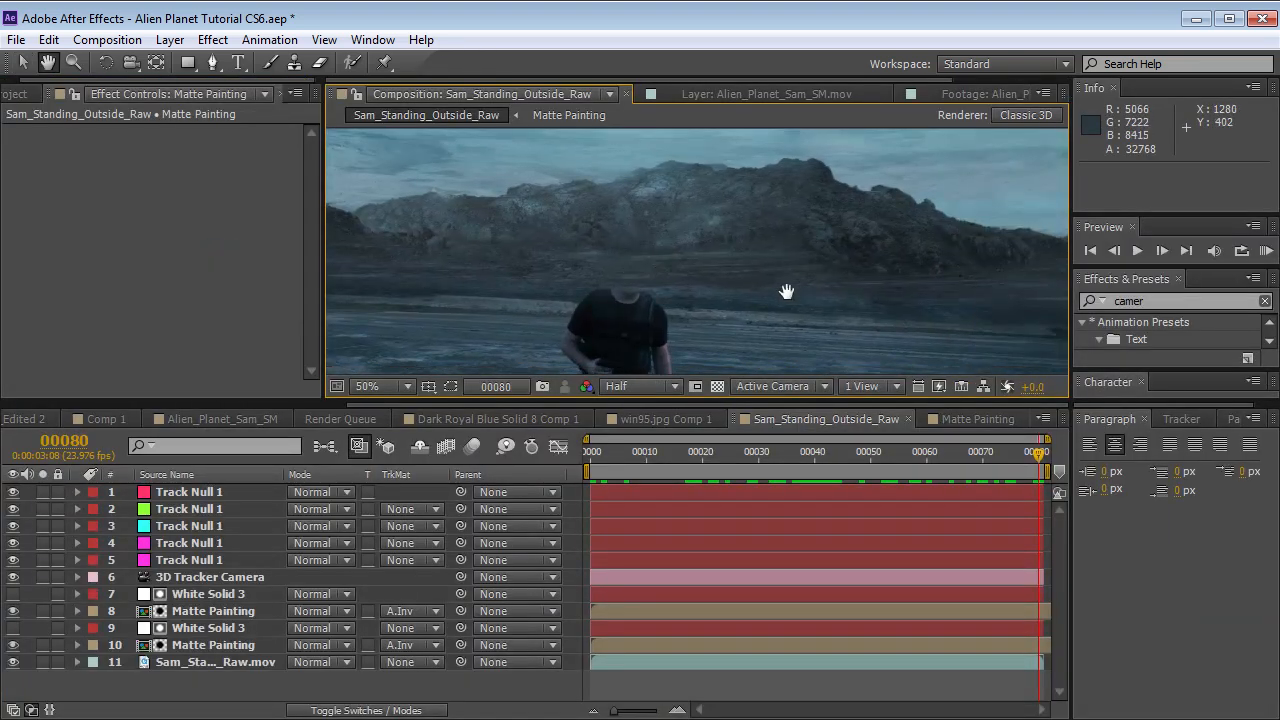
- Add a second Tint effect to the Sam_Standing_Outside_Raw.mov layer with Amount to Tint at 27%
left_click(193, 663)
left_click(222, 41)
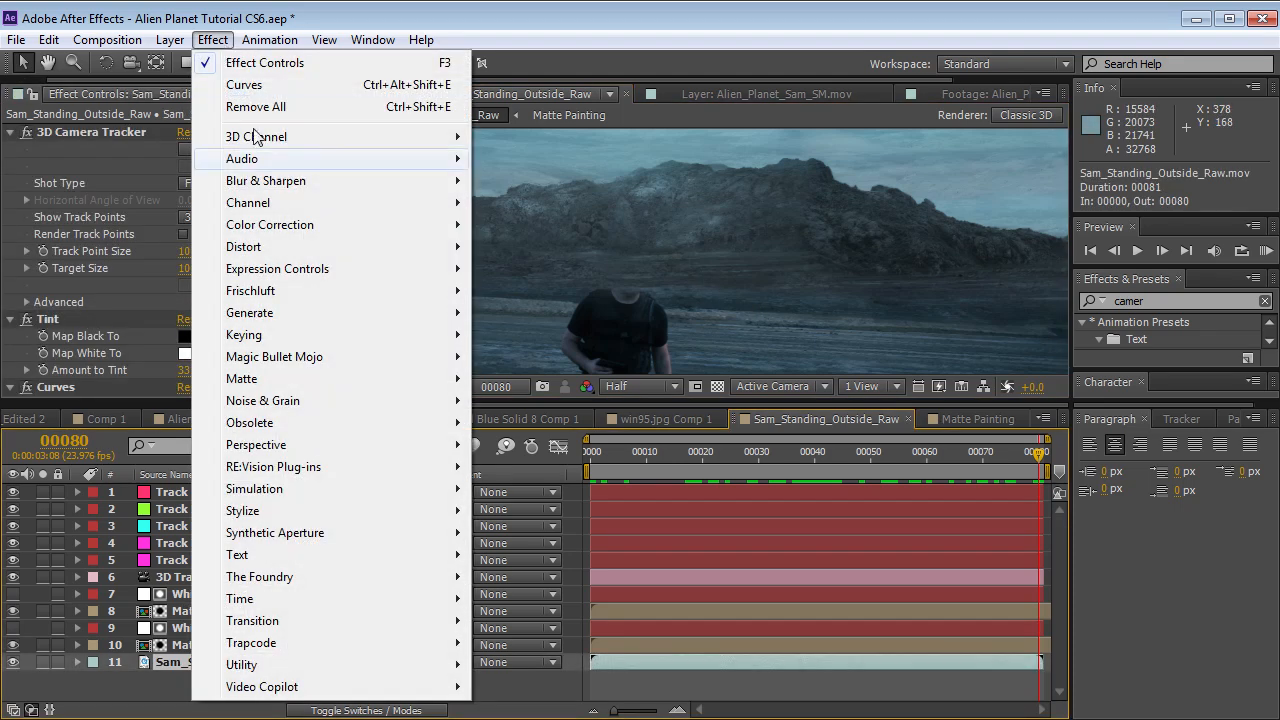
mouse_move(275, 232)
left_click(514, 719)
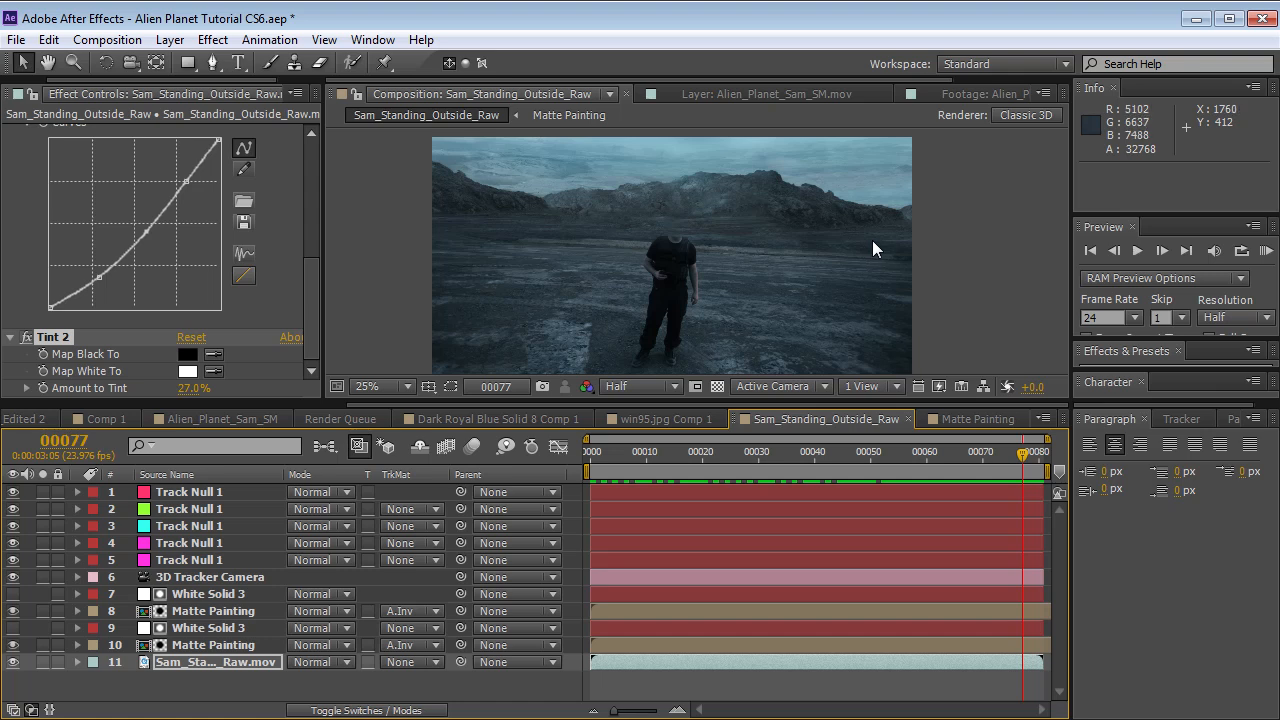
- Preview the composited shot's playback and look over the Matte Painting Challenge: Alien Landscape blog post
key("KP_0")
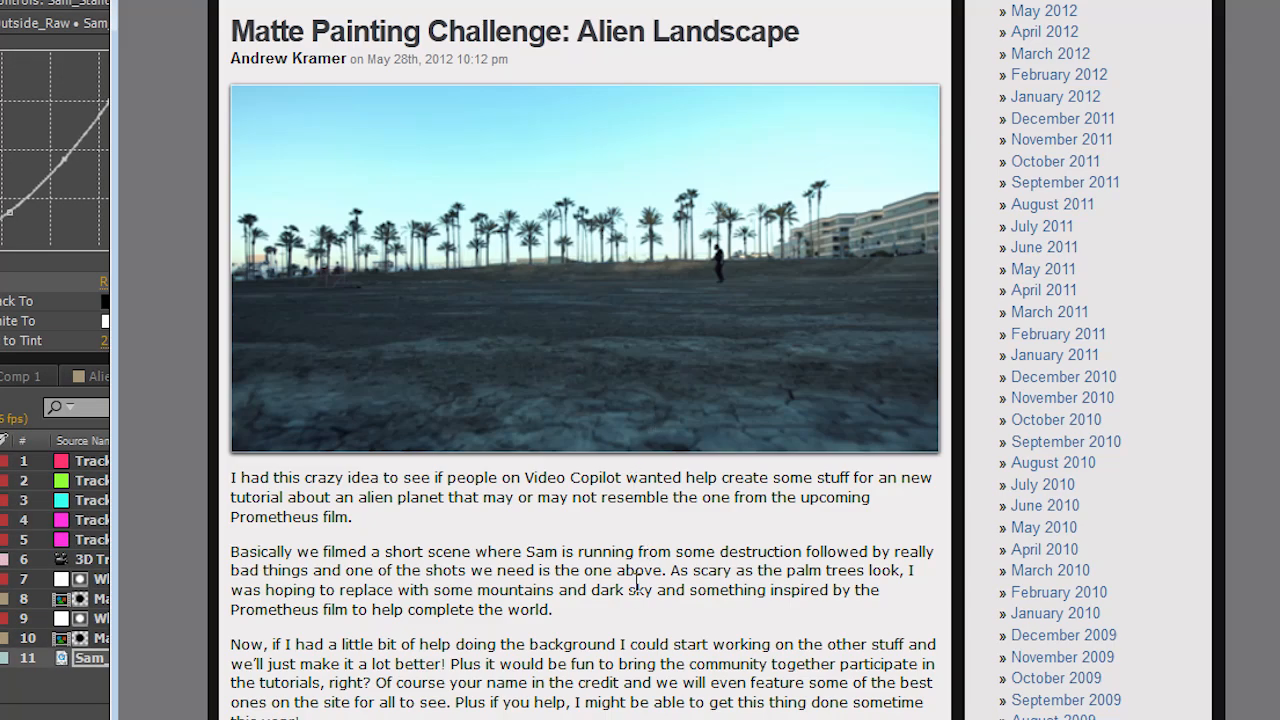
scroll(636, 585, "down", 2)
scroll(605, 655, "up", 2)
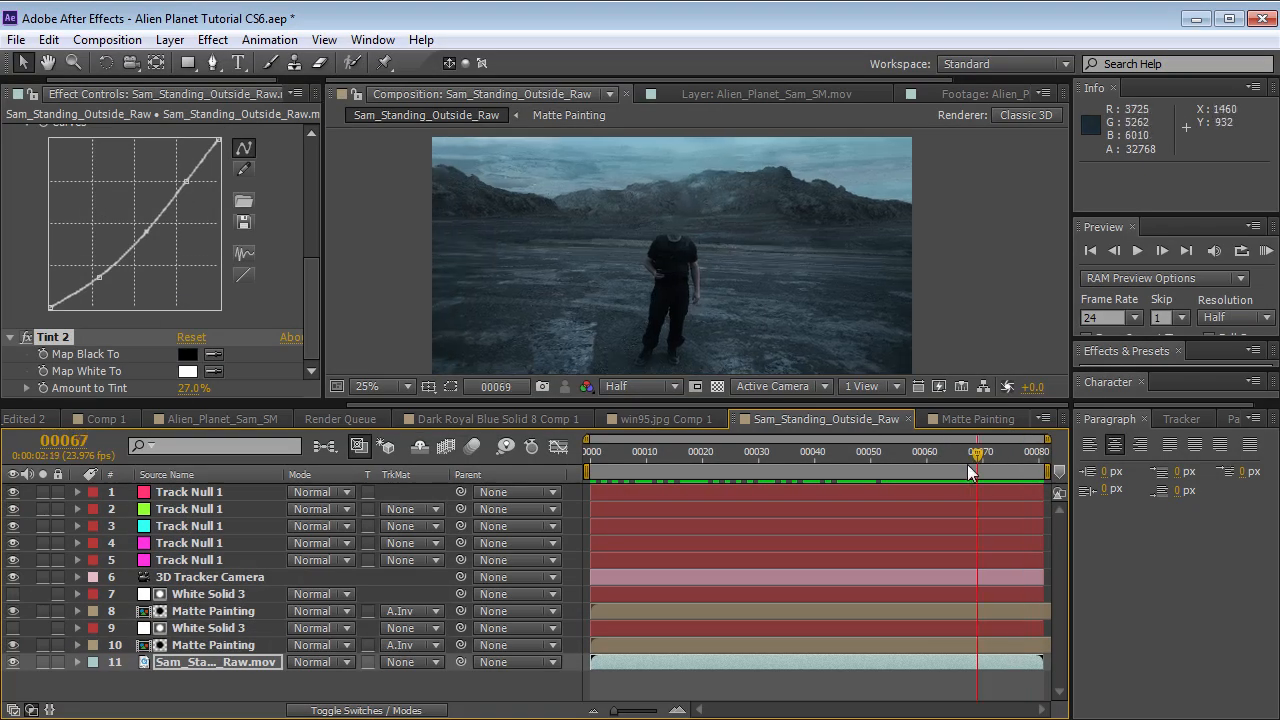
- At frame 39, duplicate the Sam_Standing_Outside_Raw.mov layer and place the copy directly above the 3D Tracker Camera layer
left_click_drag(699, 484, 810, 507)
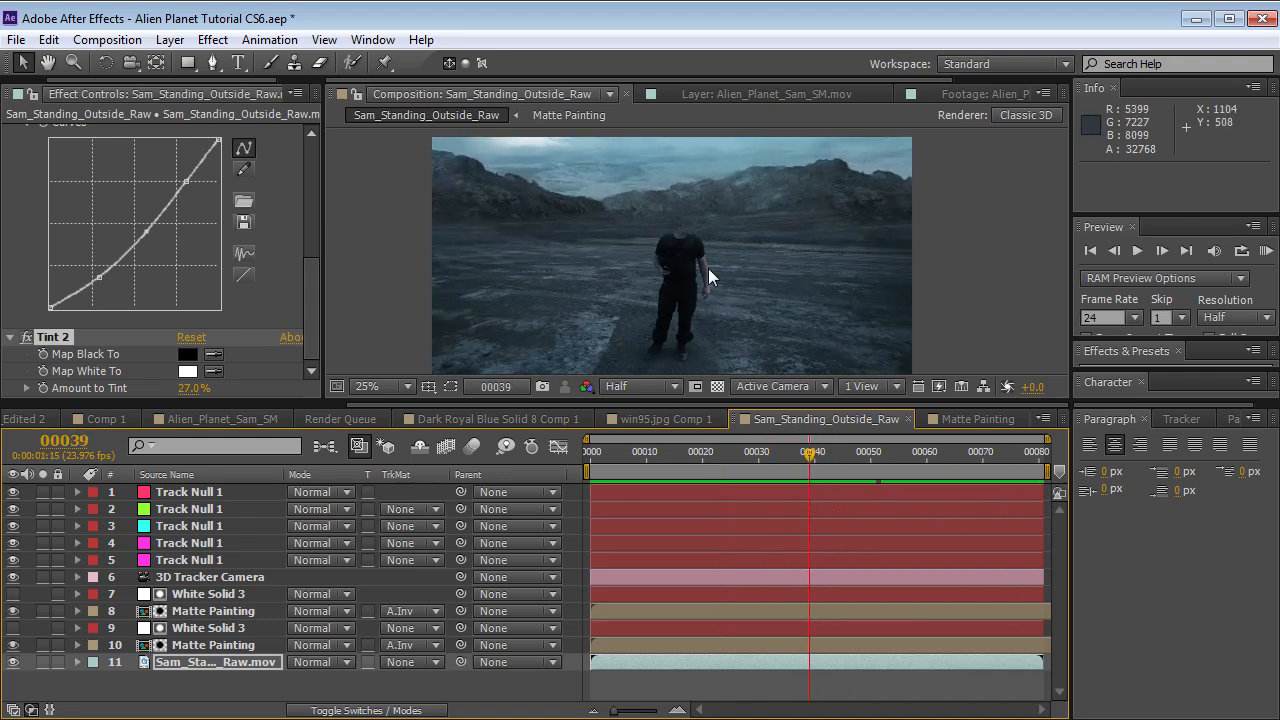
left_click(198, 659)
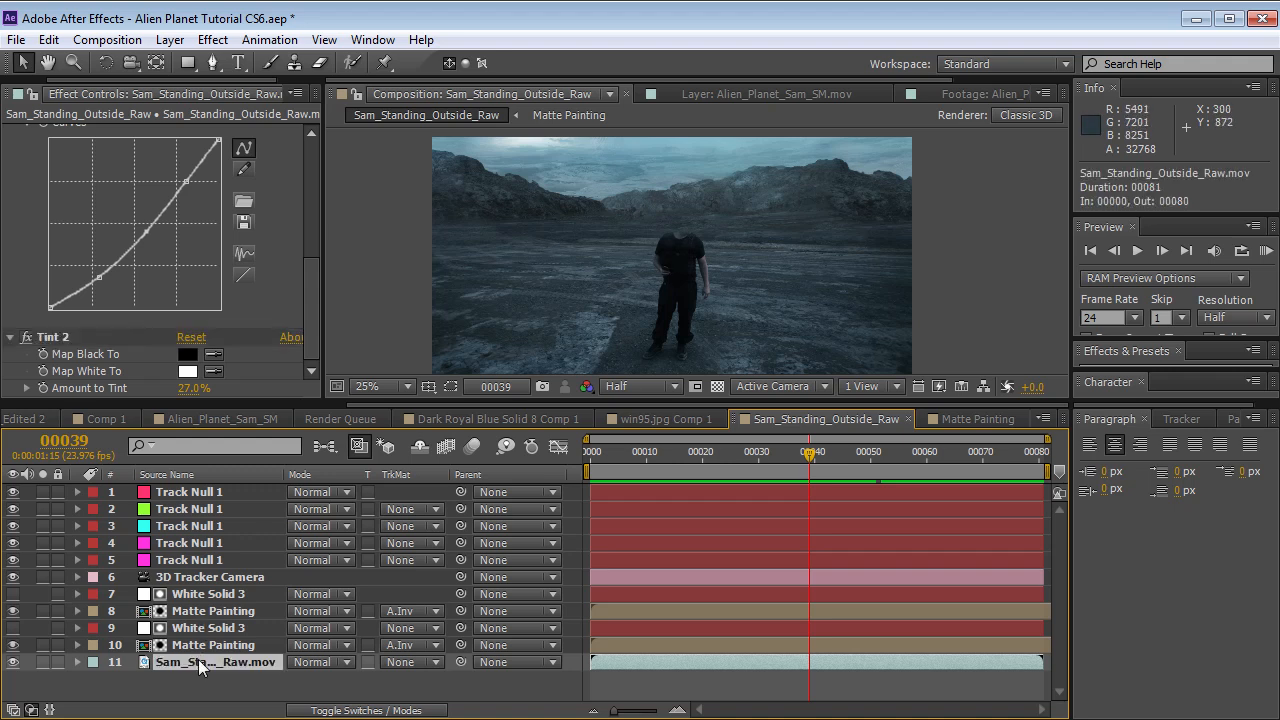
key("ctrl+d")
left_click_drag(198, 659, 144, 580)
- Draw a closed Pen tool mask around the man's head and neck on the duplicated footage layer
scroll(649, 287, "up", 2)
key("g")
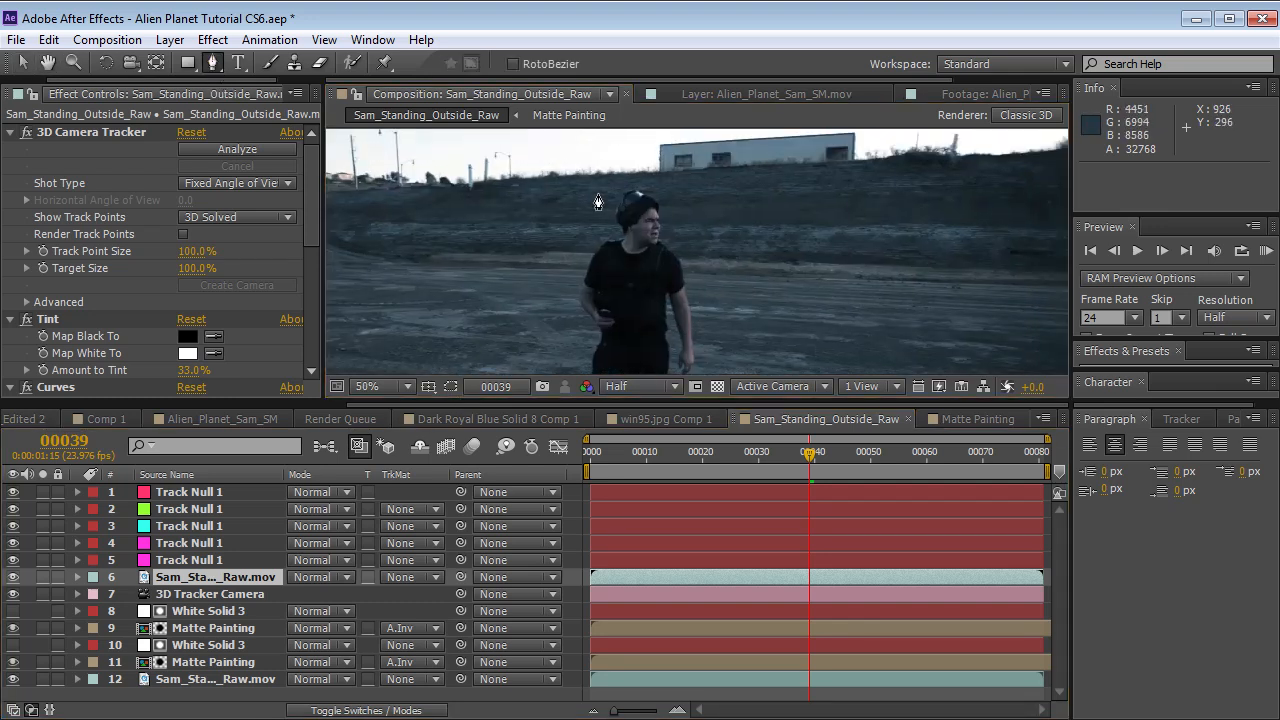
scroll(635, 244, "up", 2)
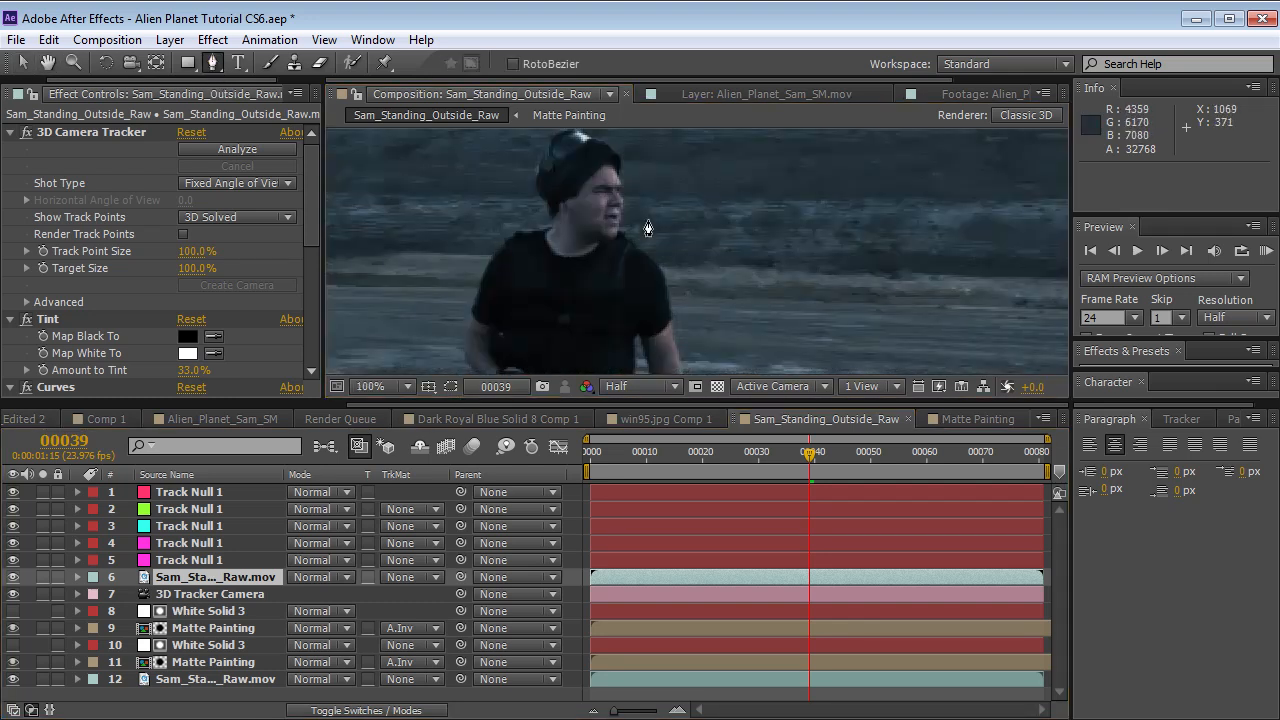
key("grave")
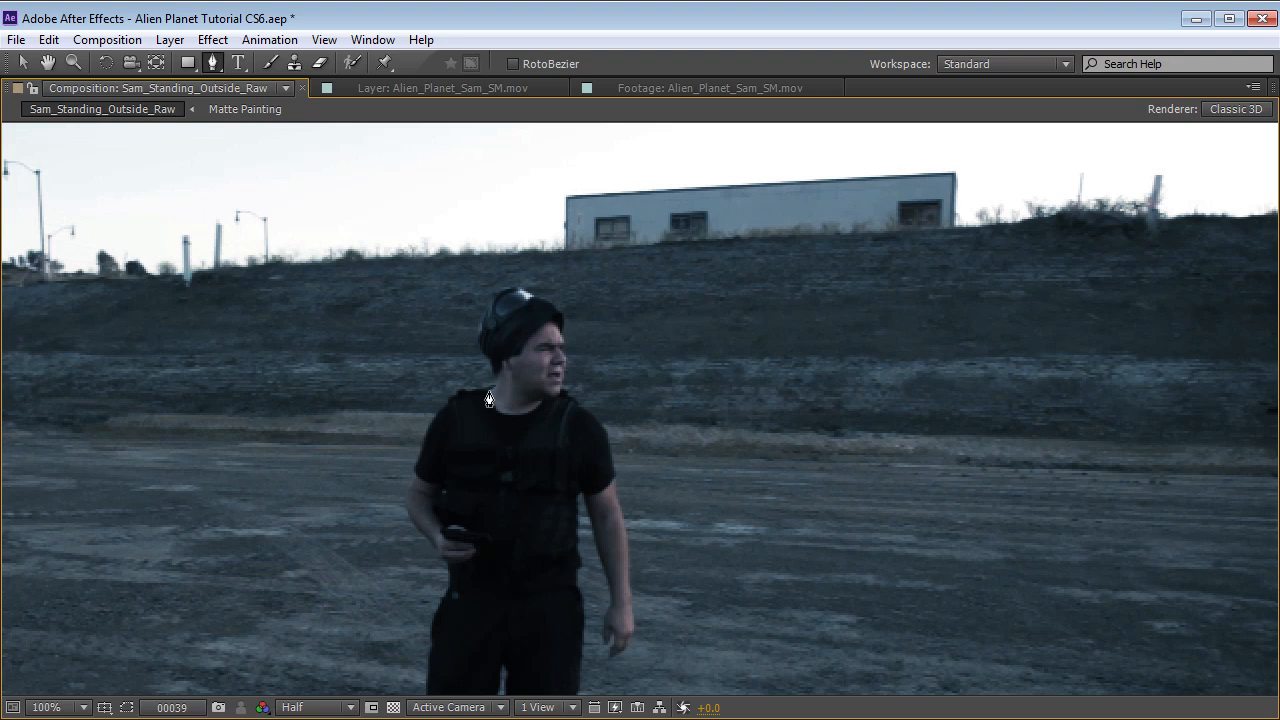
left_click(484, 338)
left_click_drag(487, 308, 502, 296)
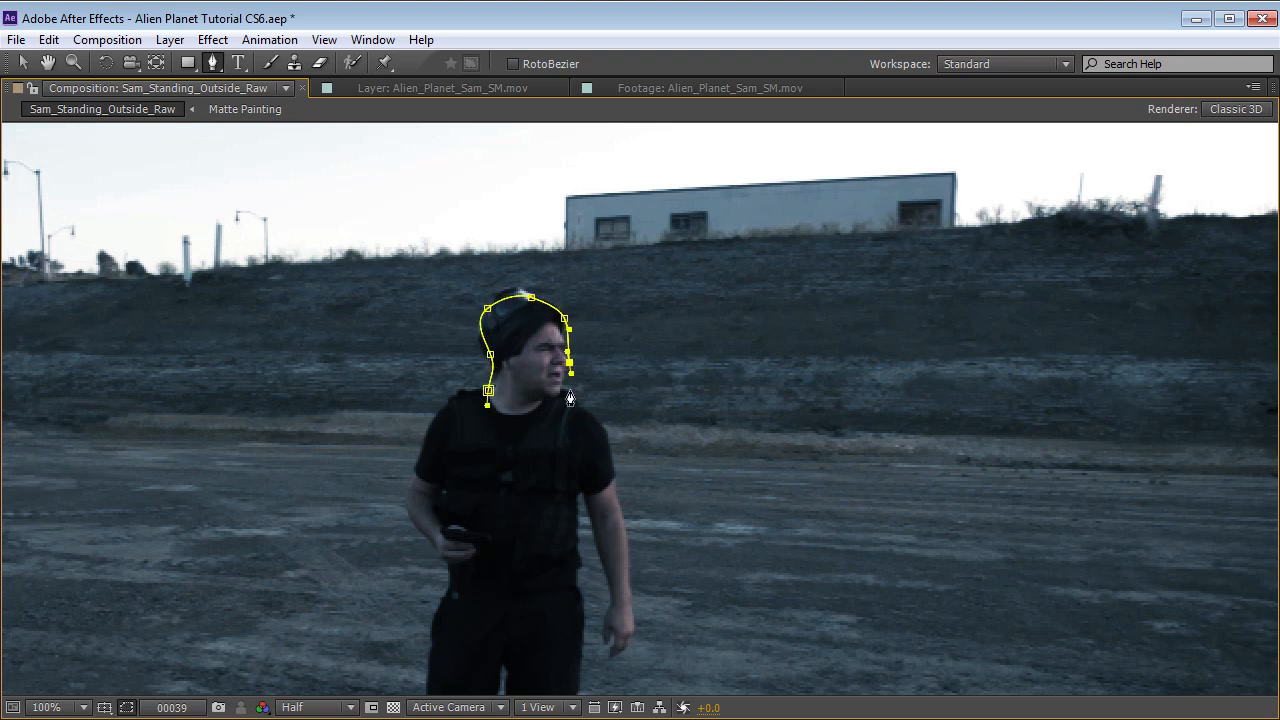
left_click(487, 392)
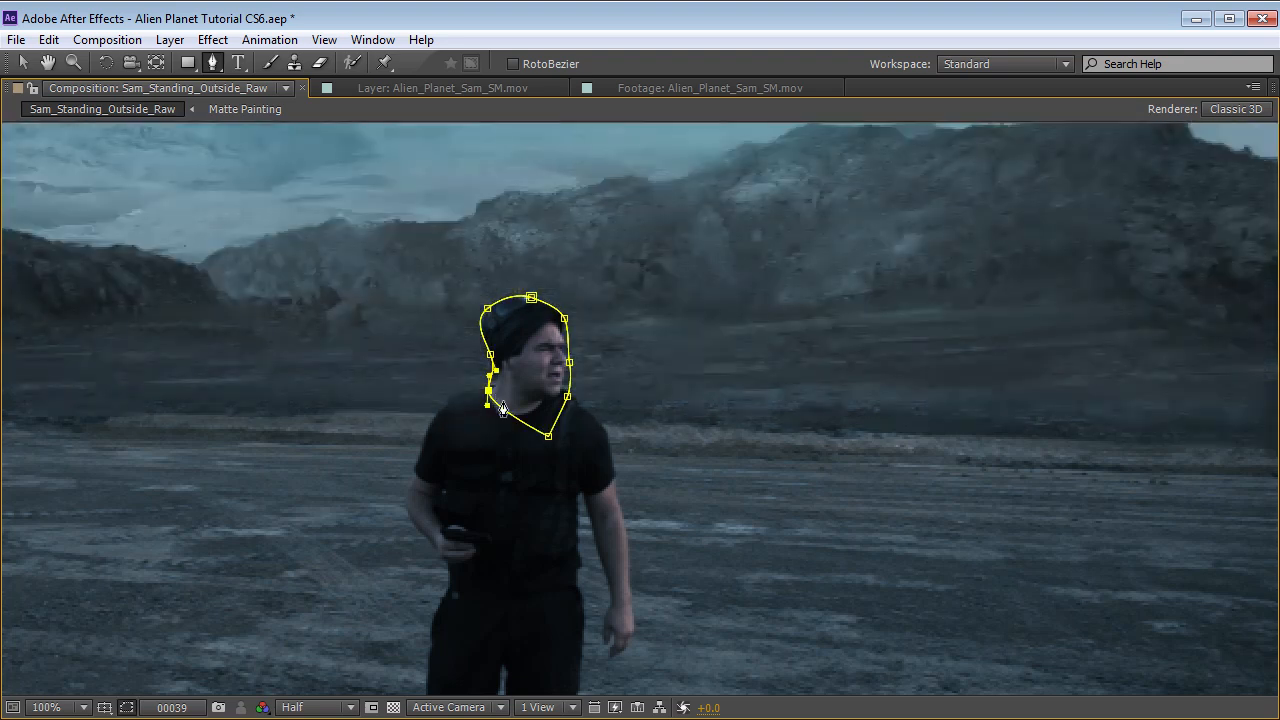
key("grave")
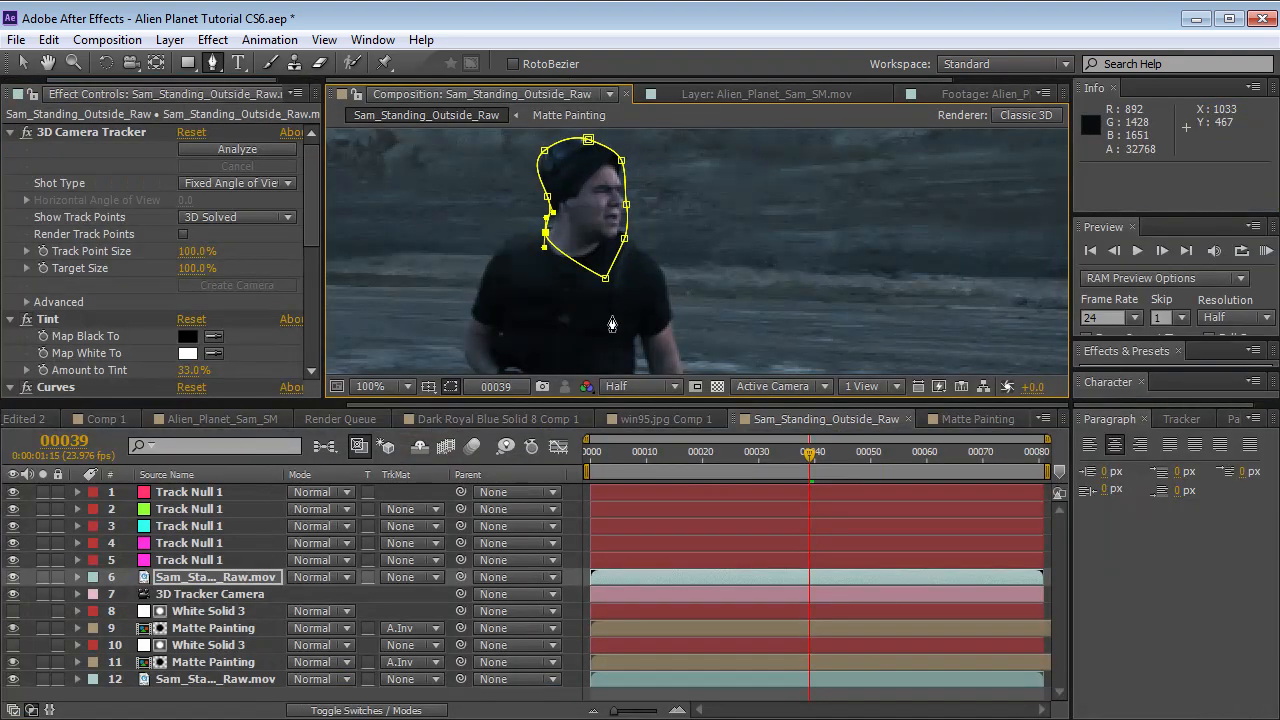
- Remove the head mask from the duplicated footage layer, reselect the layer and maximize the composition view
left_click(733, 592)
left_click(736, 578)
key("m")
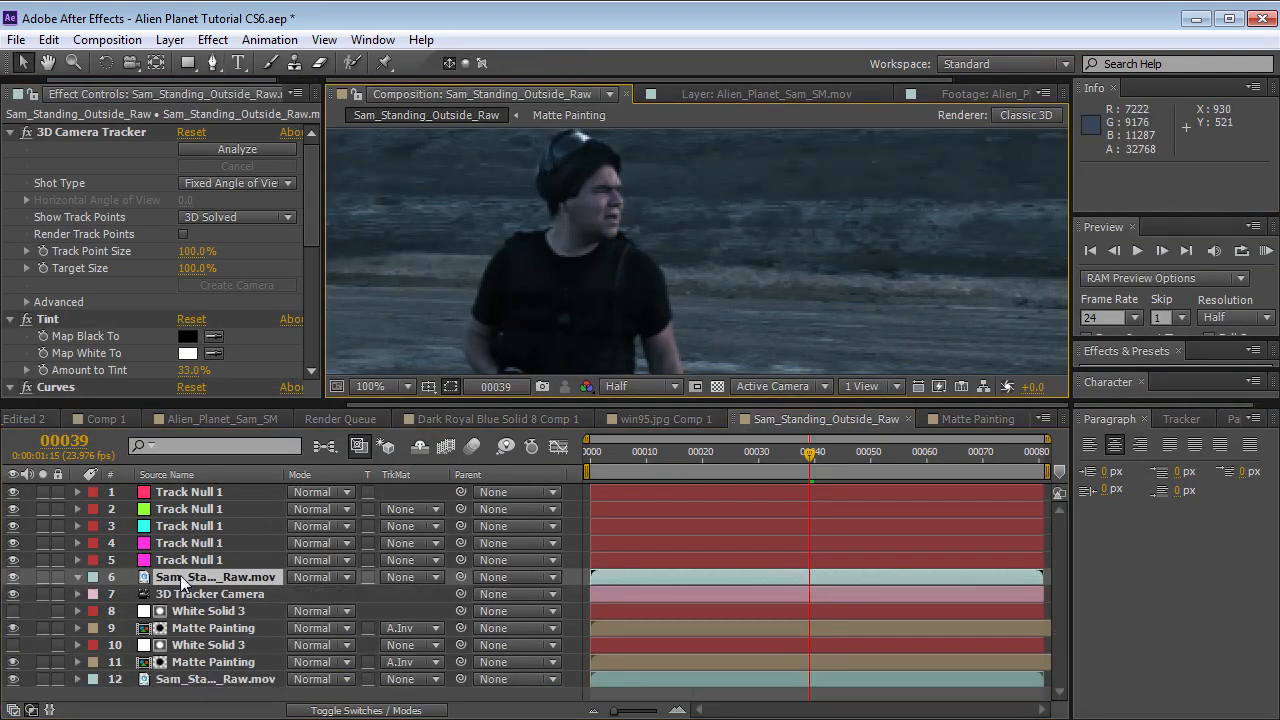
left_click(185, 583)
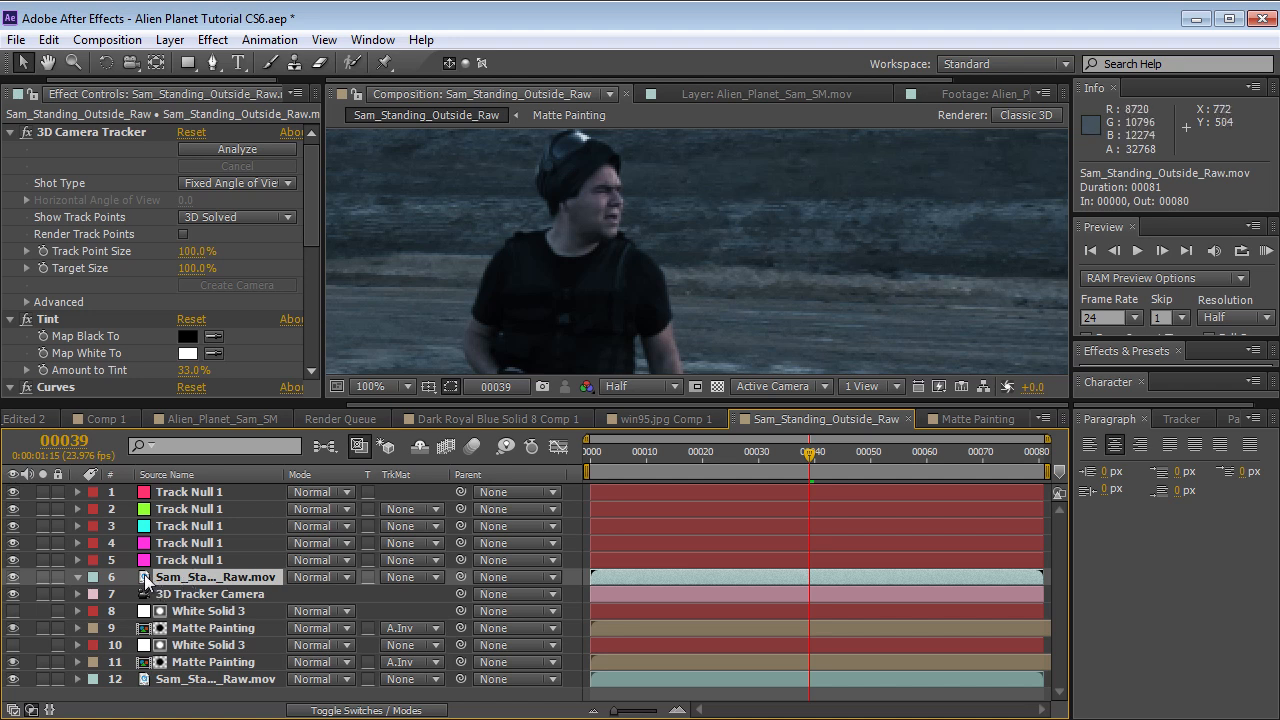
key("grave")
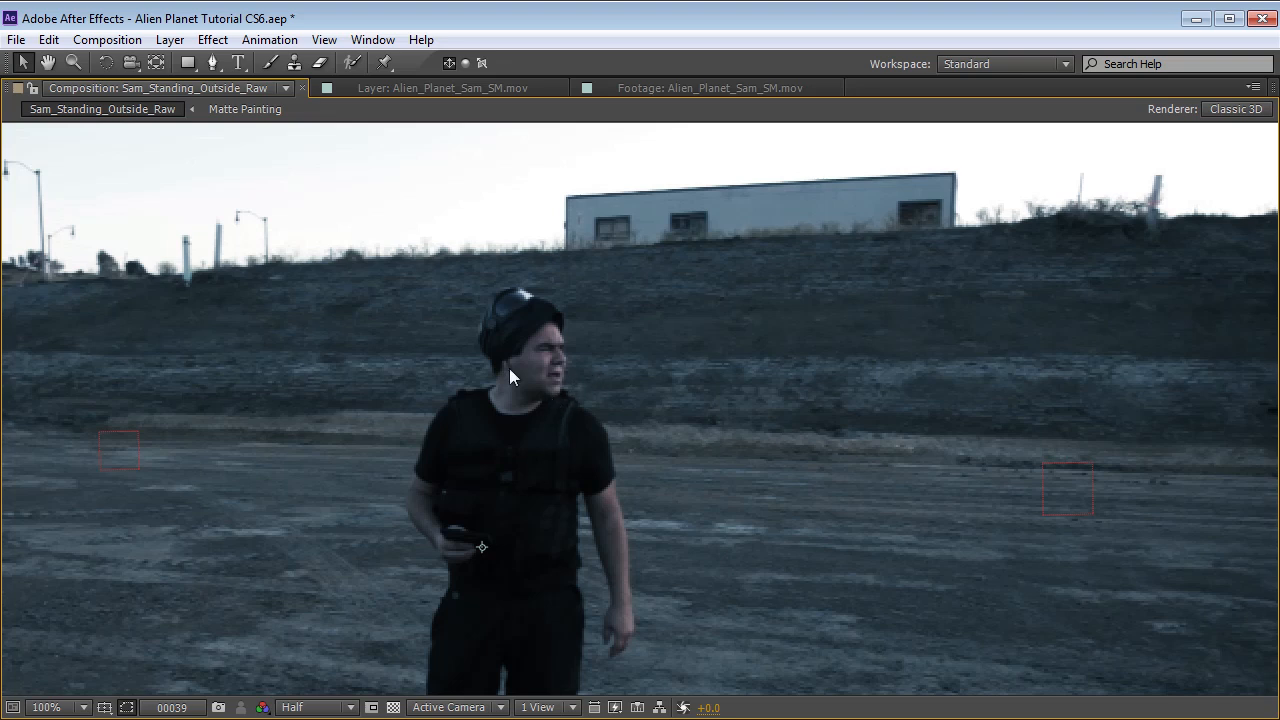
- Choose the Roto Brush tool and open the duplicated footage layer (layer 6) in its own layer view
key("grave")
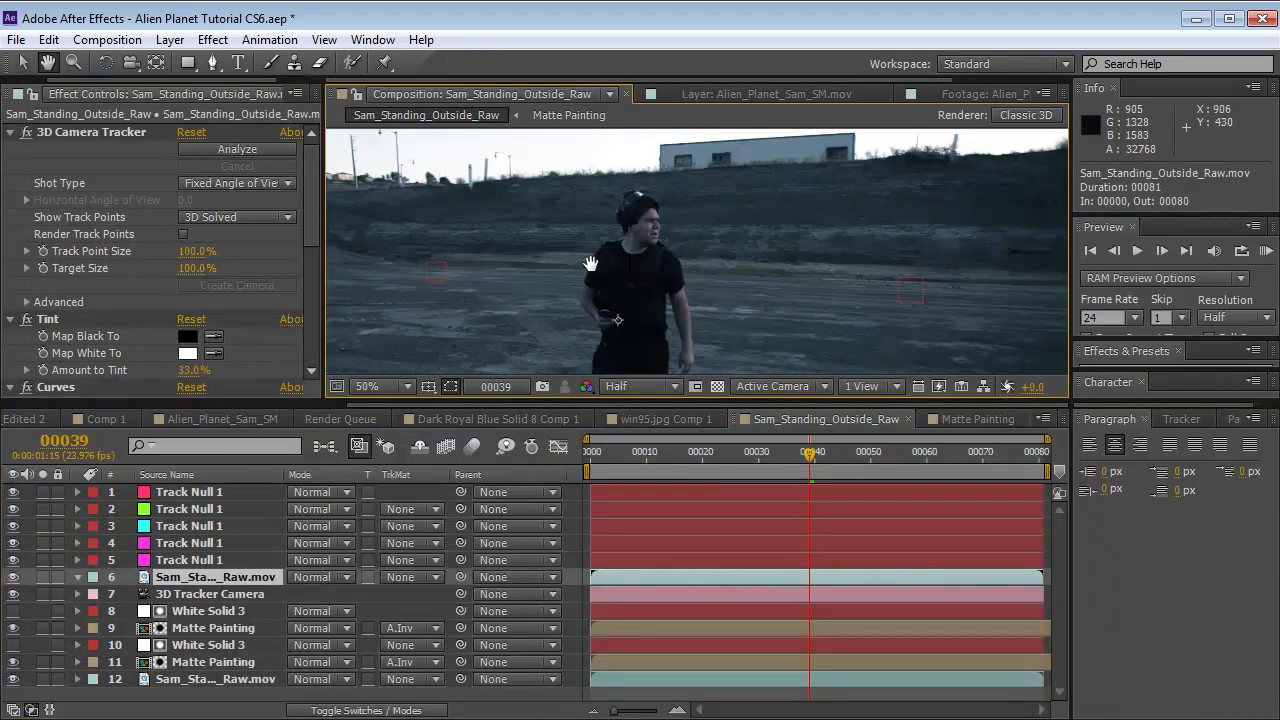
left_click(183, 566)
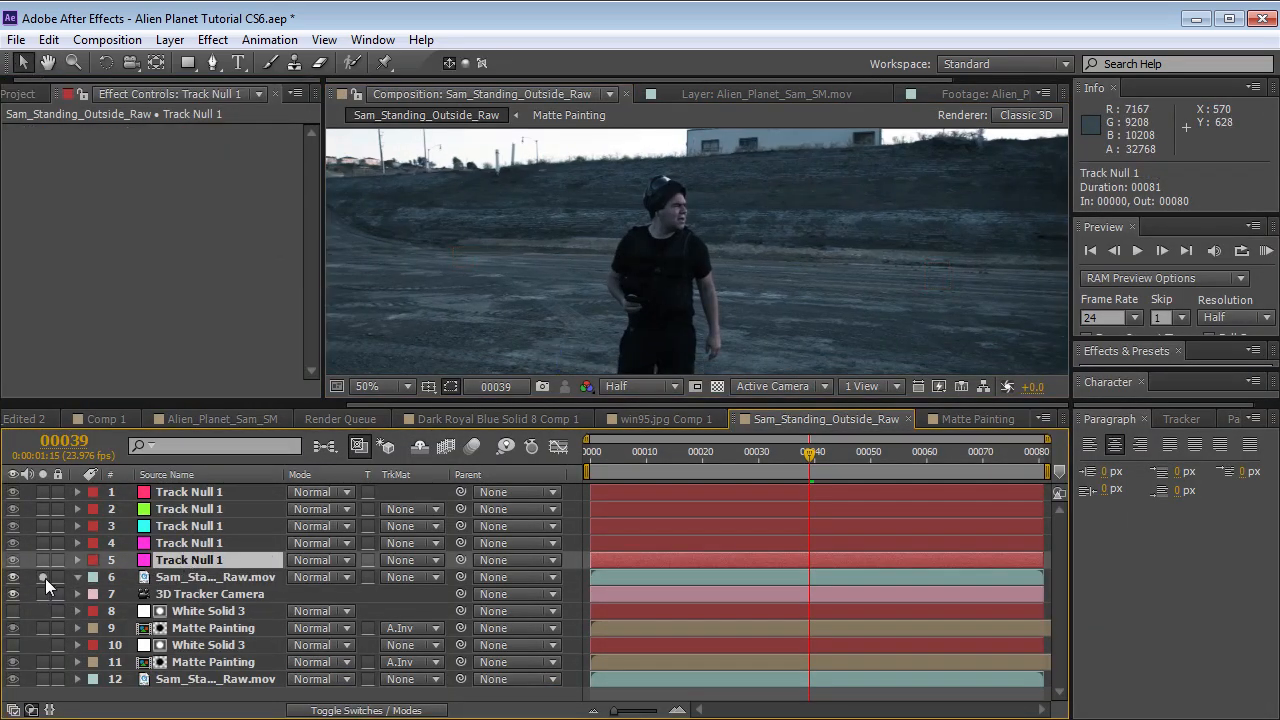
left_click(198, 580)
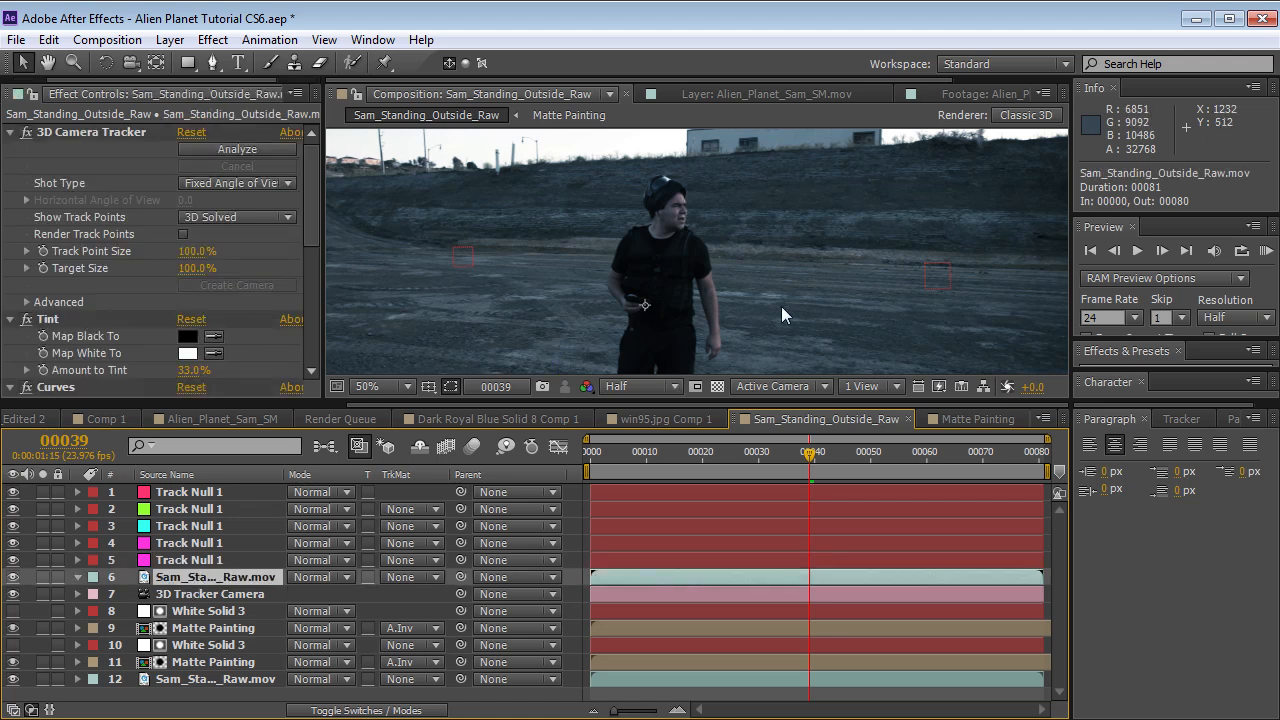
left_click(351, 63)
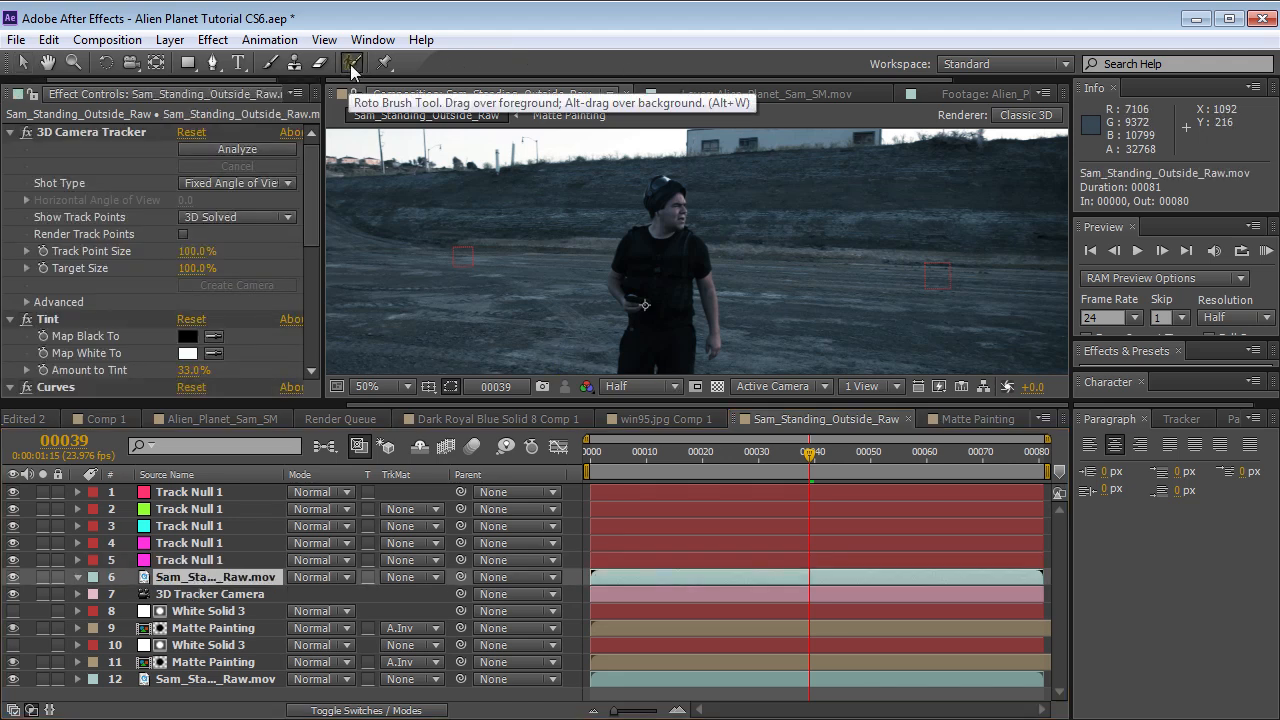
double_click(619, 577)
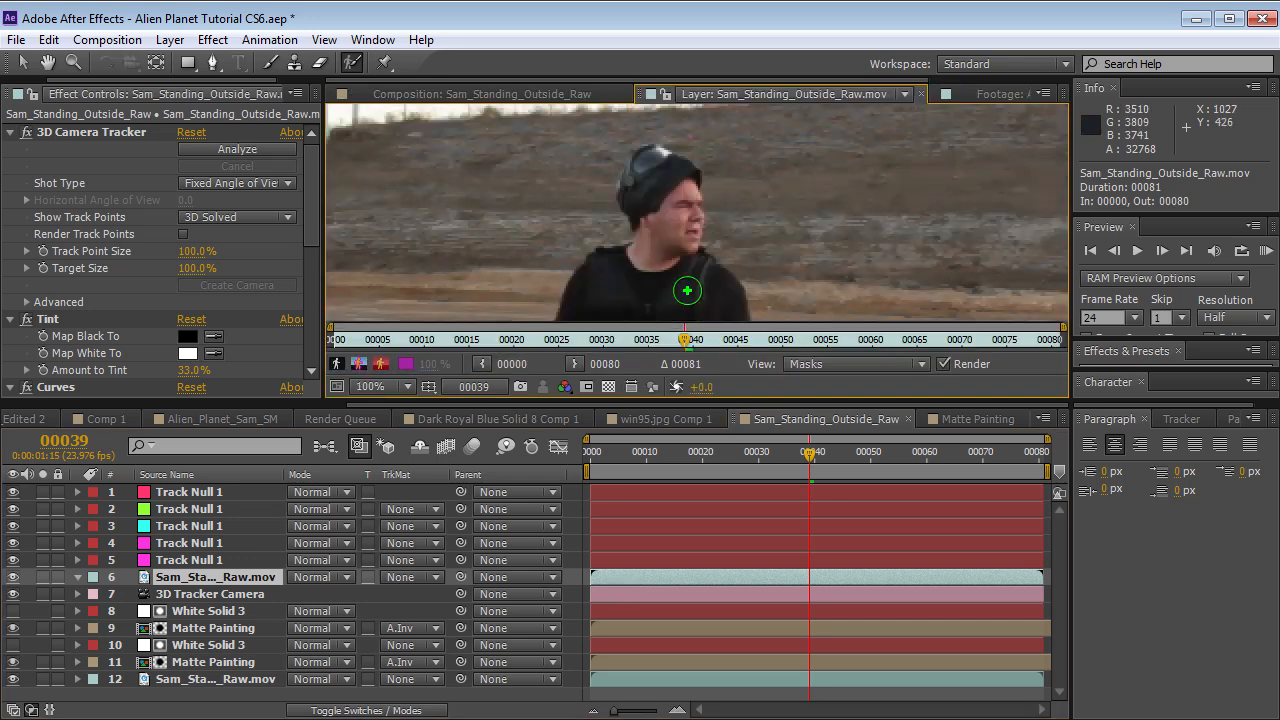
- Paint Roto Brush foreground strokes over the man's head, shoulders and chest at frame 39 in the enlarged layer view
key("grave")
mouse_move(611, 360)
left_mouse_down()
mouse_move(612, 336)
mouse_move(572, 423)
left_mouse_up()
mouse_move(597, 450)
left_mouse_down()
mouse_move(656, 460)
mouse_move(621, 422)
mouse_move(618, 336)
left_mouse_up()
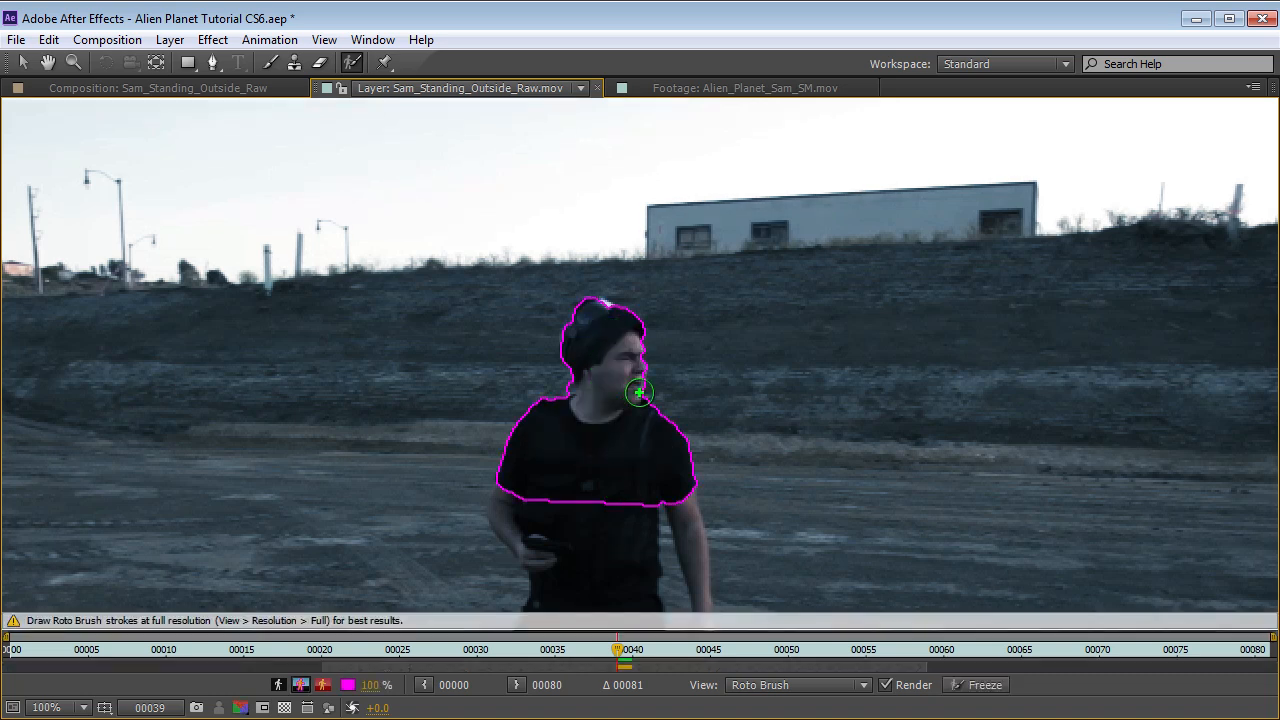
- Refine the Roto Brush outline around the man's neck, goggles and face at frame 39
scroll(638, 393, "up", 1)
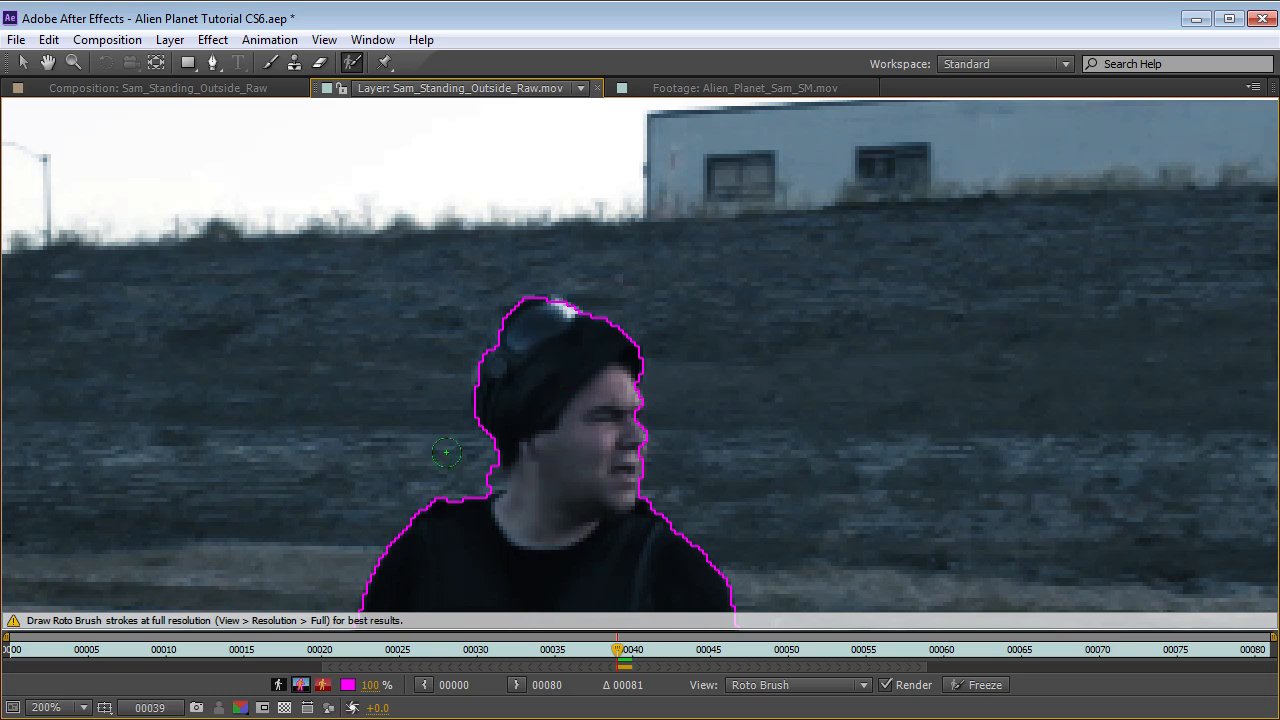
mouse_move(570, 472)
left_mouse_down()
mouse_move(749, 472)
mouse_move(585, 472)
left_mouse_up()
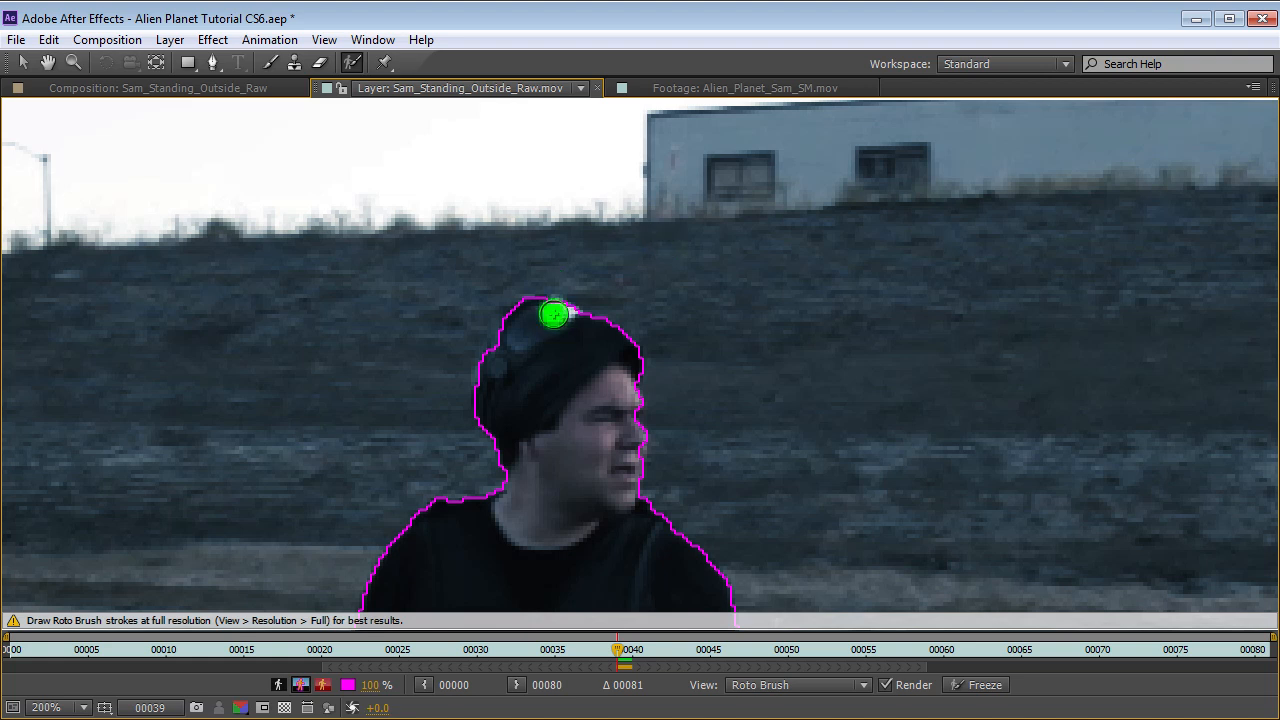
left_click_drag(623, 443, 631, 450)
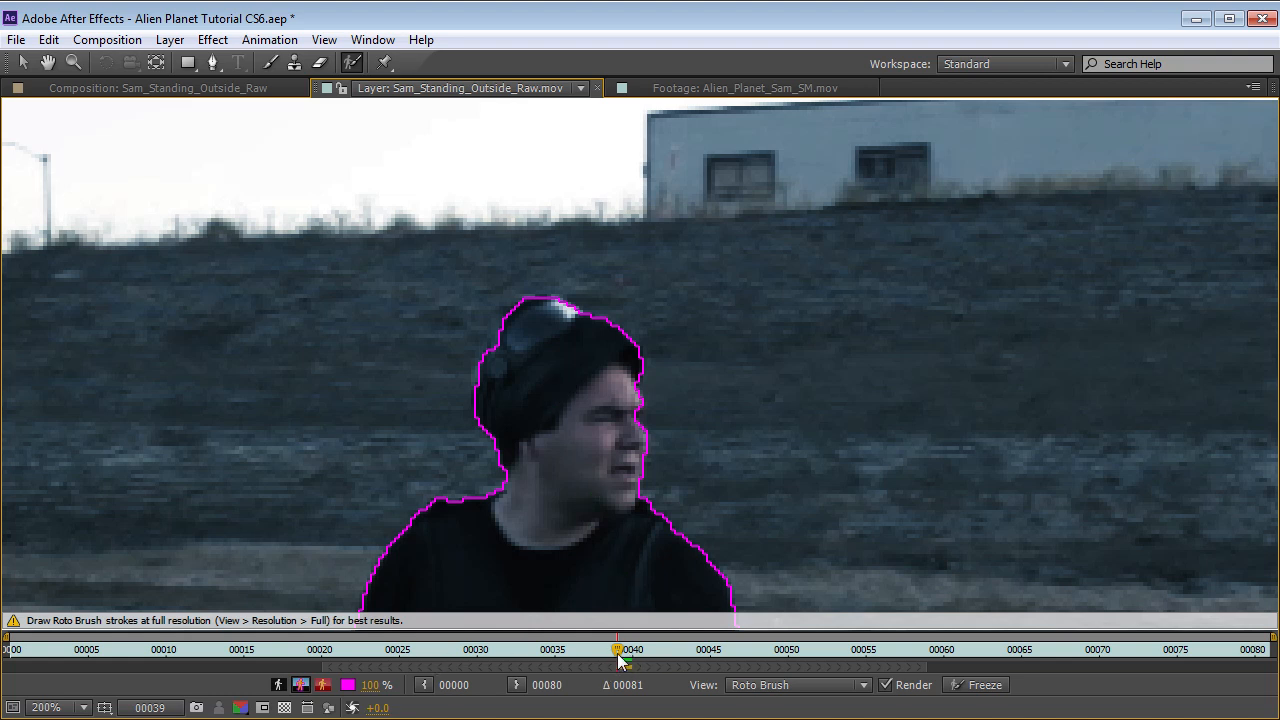
- Check how the Roto Brush outline follows the head at frame 45 and return to frame 39
key("grave")
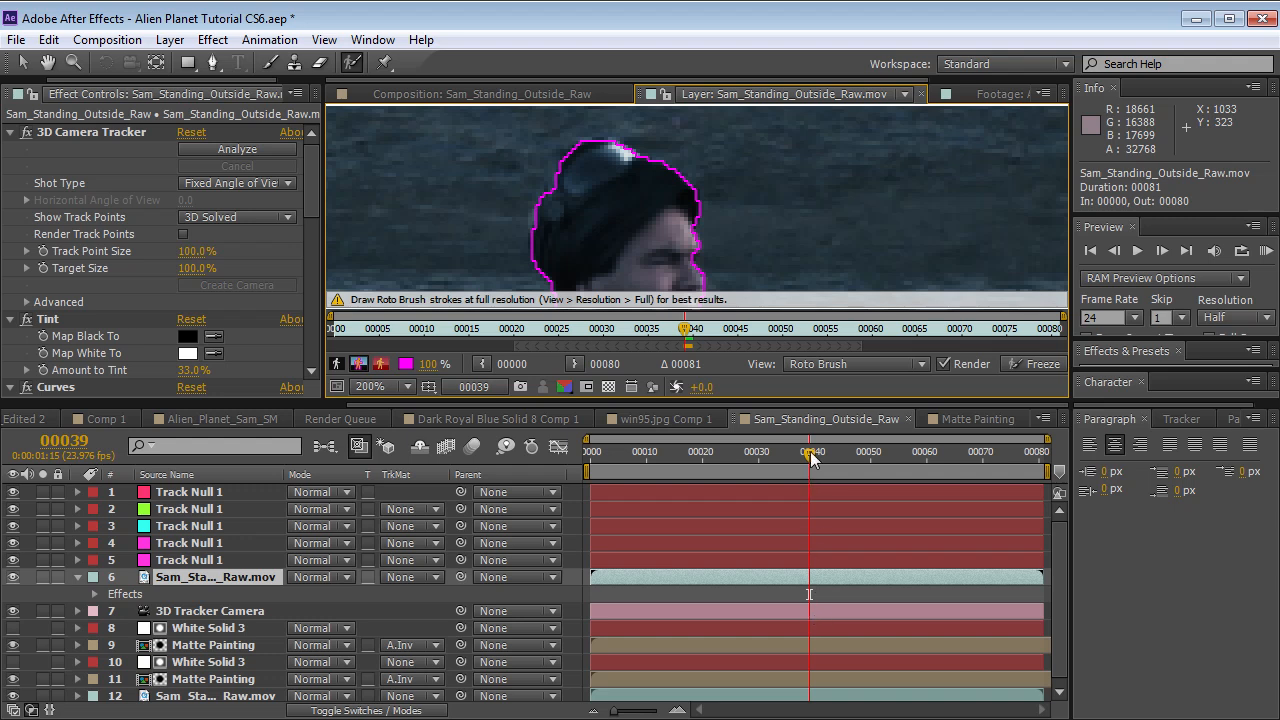
key("grave")
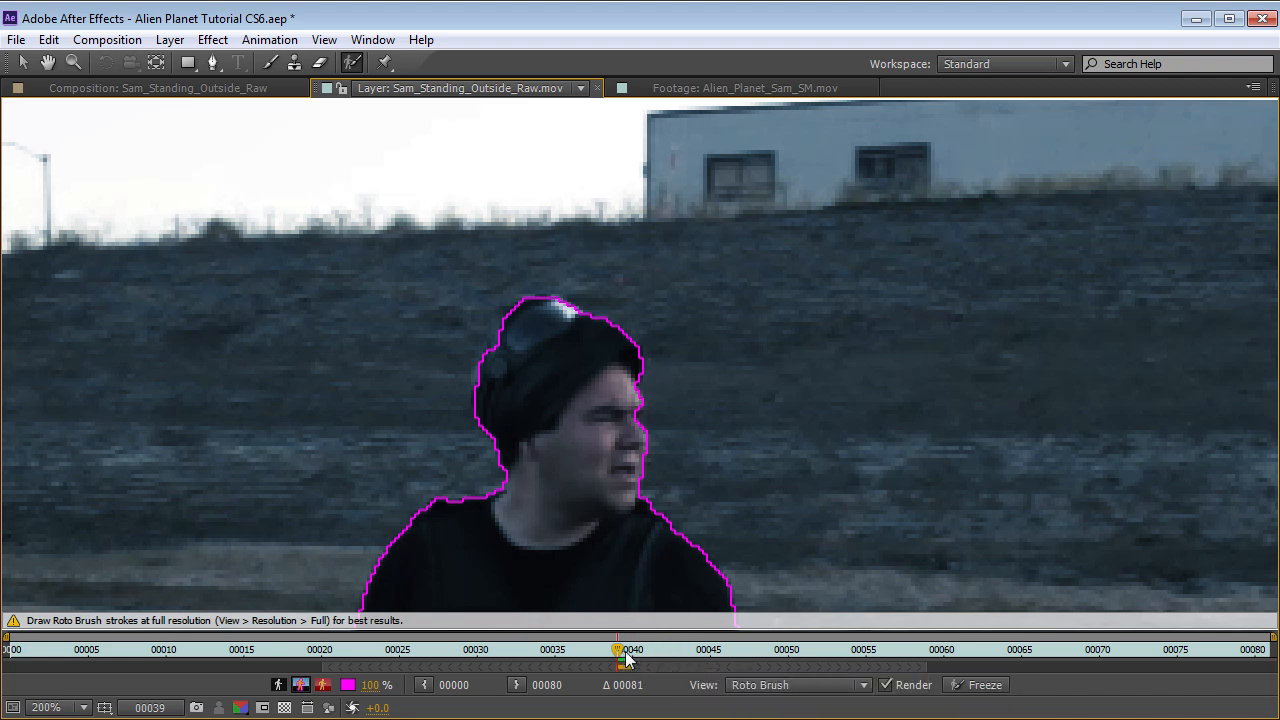
left_click(717, 656)
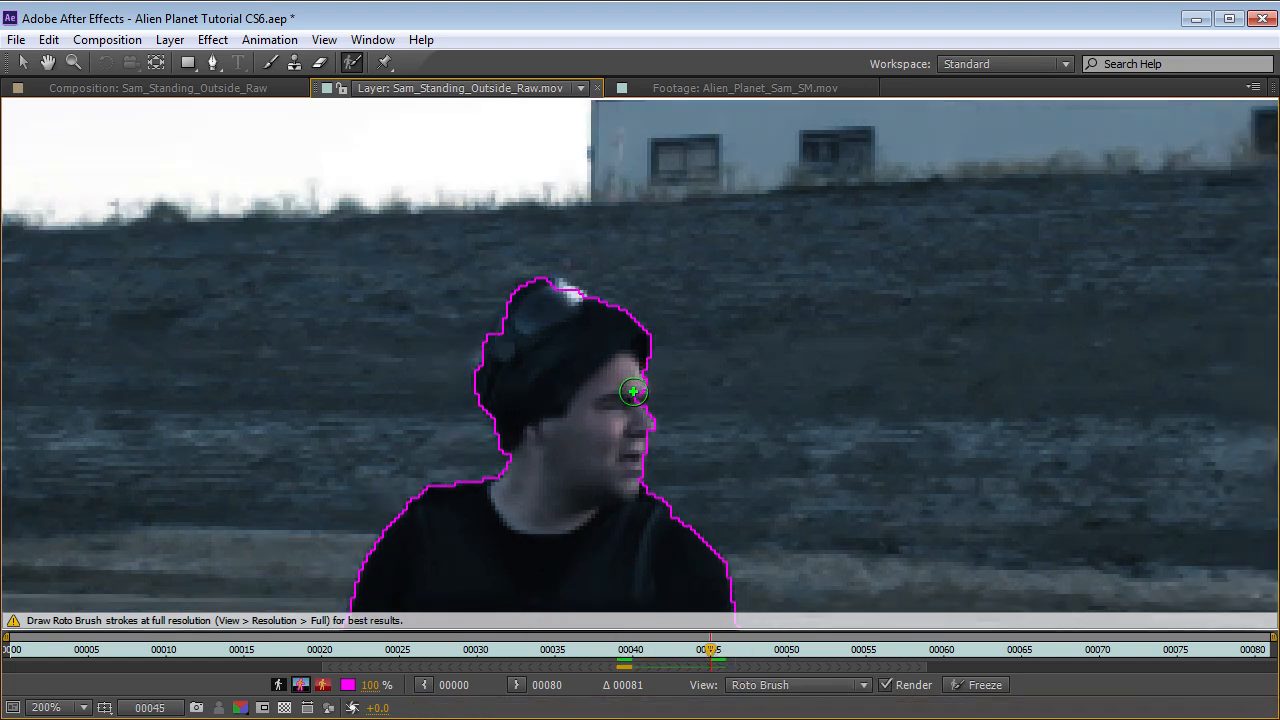
mouse_move(706, 651)
left_mouse_down()
mouse_move(645, 651)
mouse_move(711, 650)
mouse_move(643, 652)
mouse_move(632, 668)
mouse_move(680, 652)
mouse_move(718, 660)
mouse_move(627, 672)
left_mouse_up()
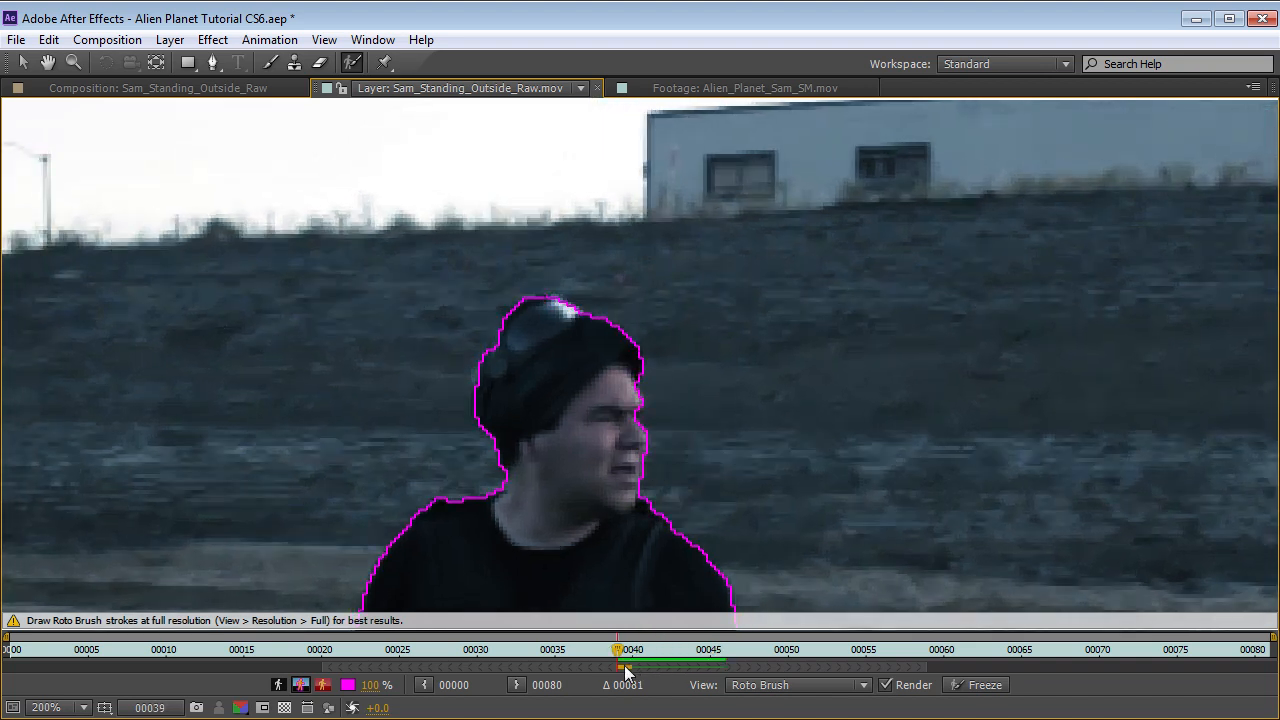
- Propagate the Roto Brush outline frame by frame from frame 39 to frame 53, checking the head's edge
key("Page_Down")
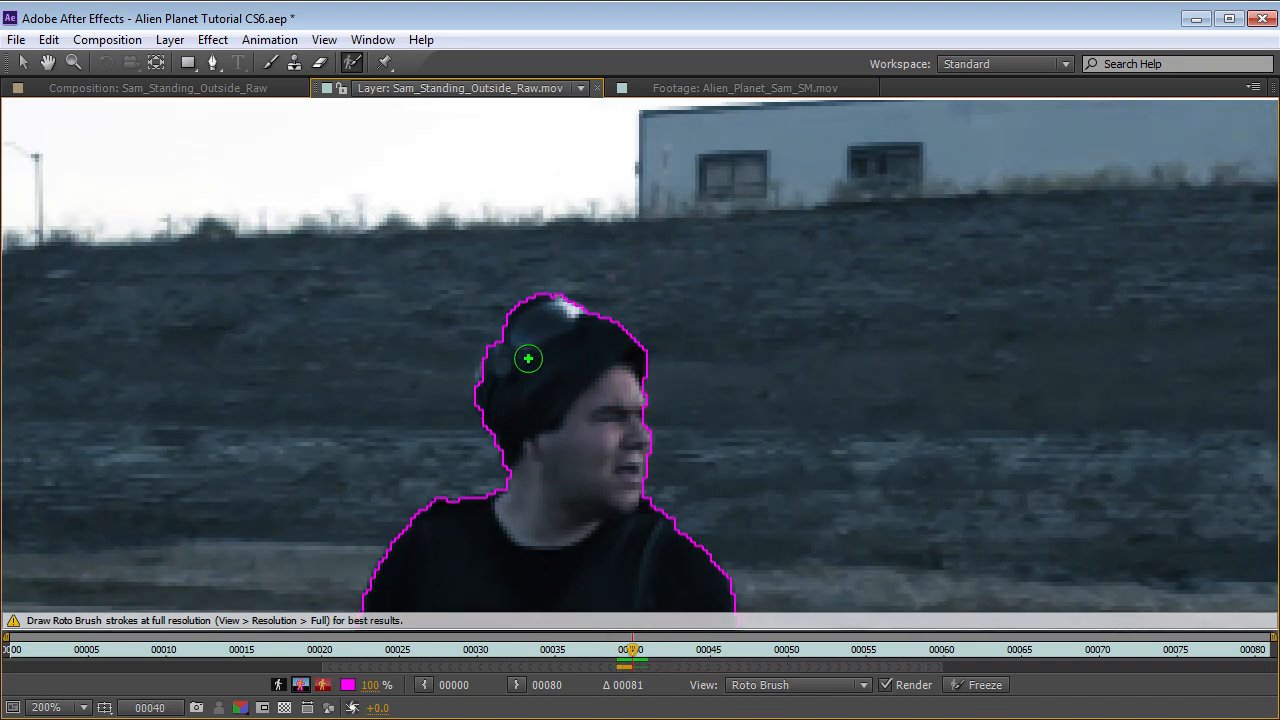
key("Page_Down")
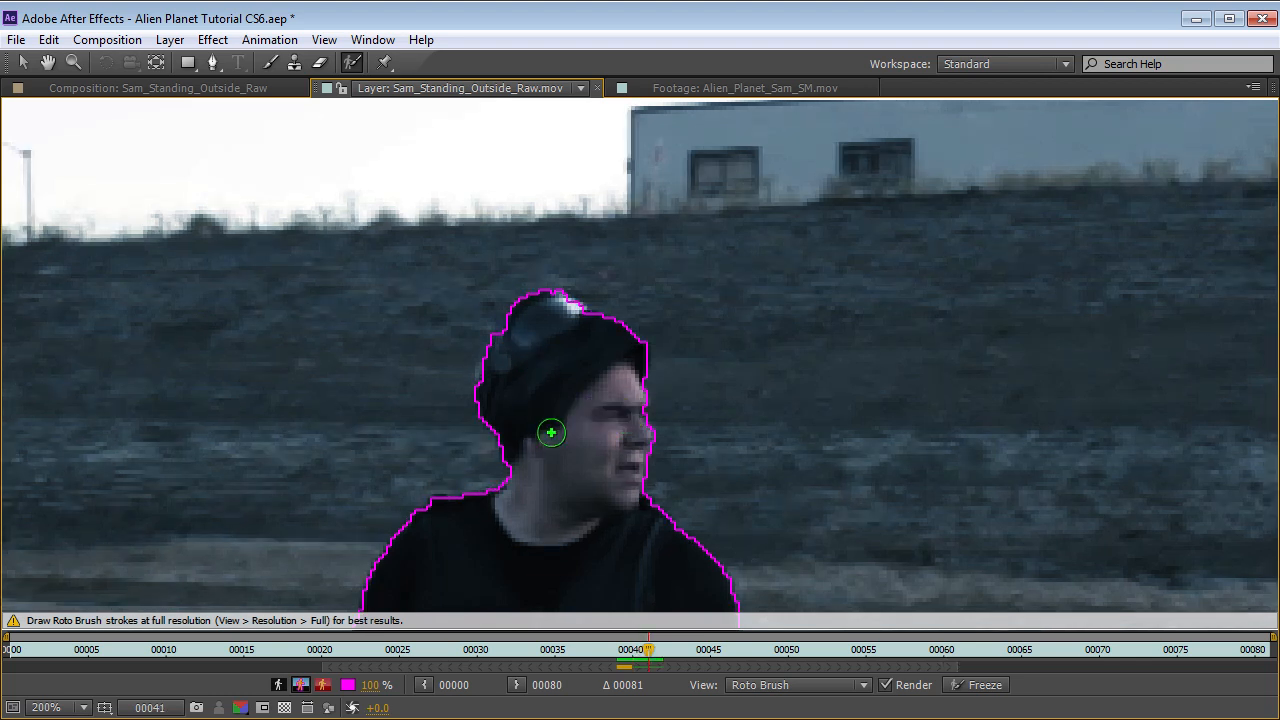
key("Page_Down")
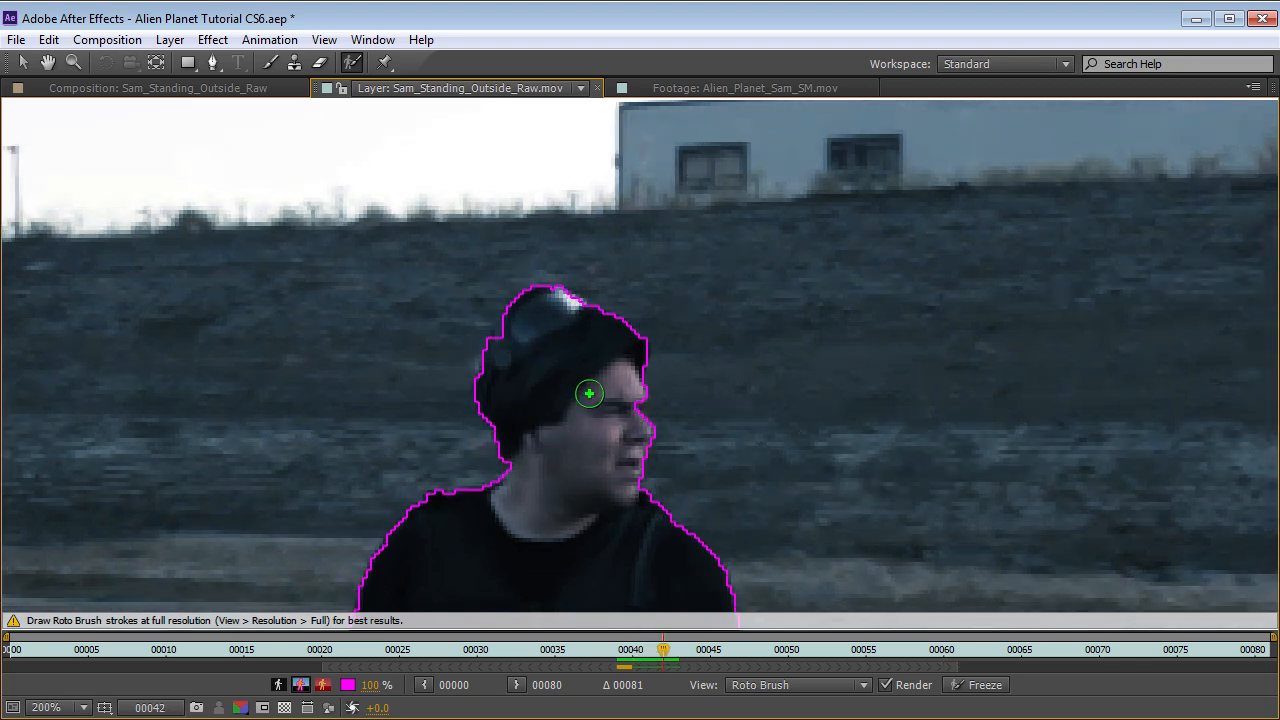
key("Page_Down")
key("Page_Down")
key("Page_Down")
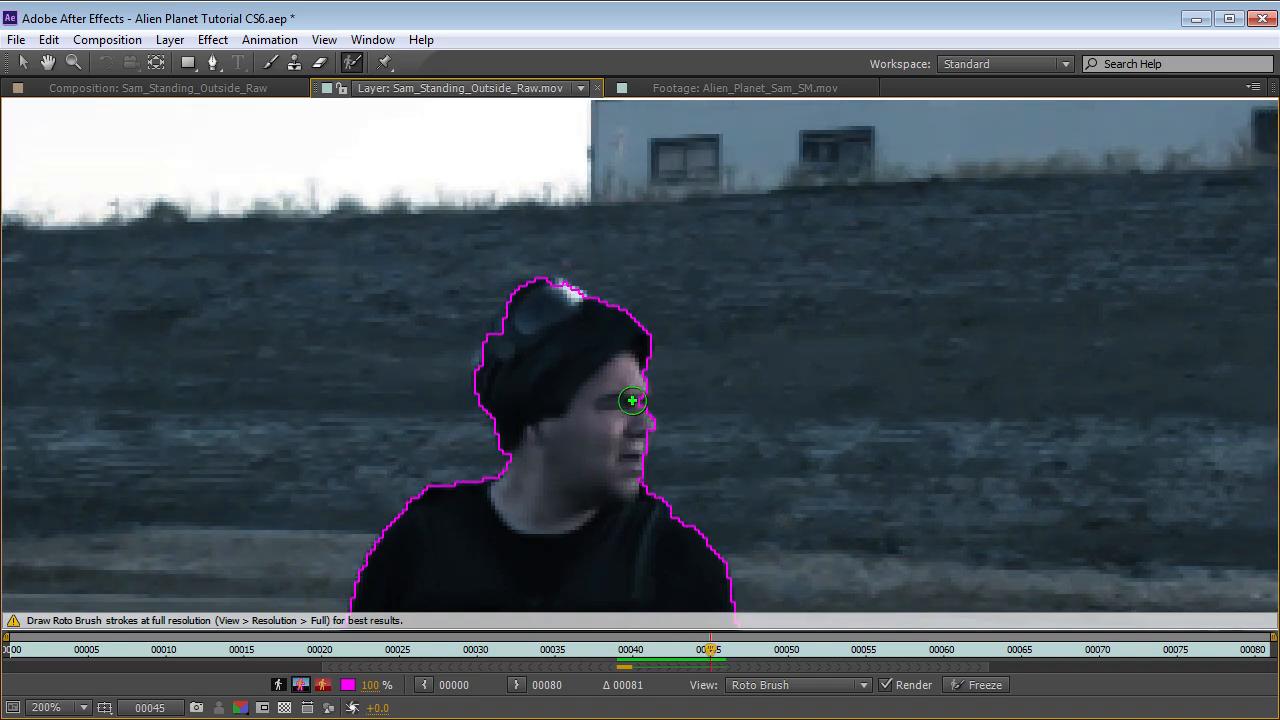
key("Page_Down")
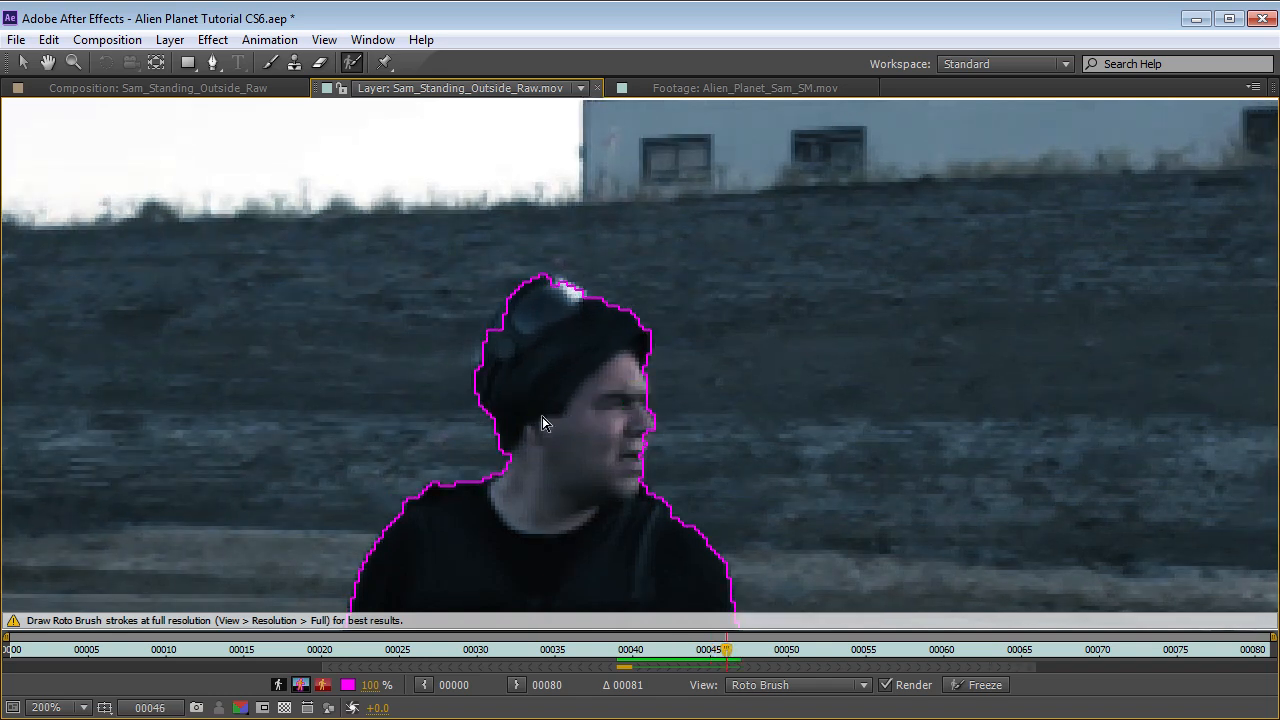
key("Page_Down")
key("Page_Down")
key("Page_Down")
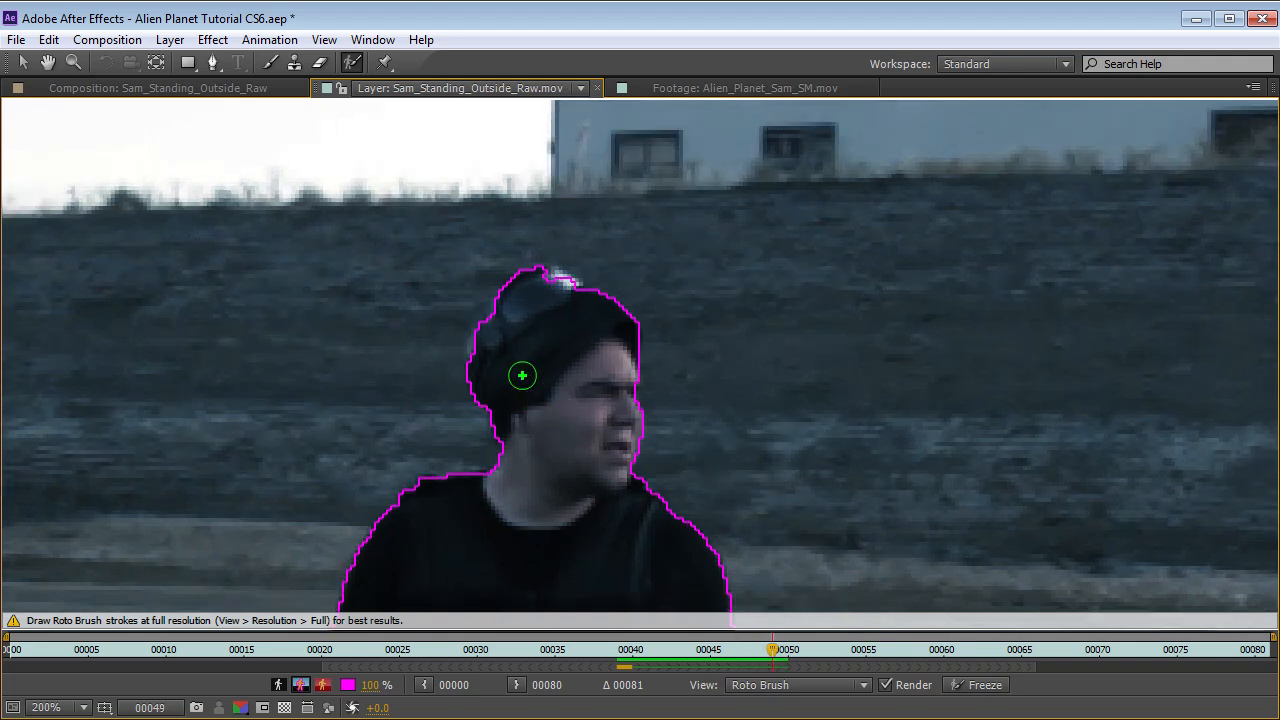
key("Page_Down")
key("Page_Down")
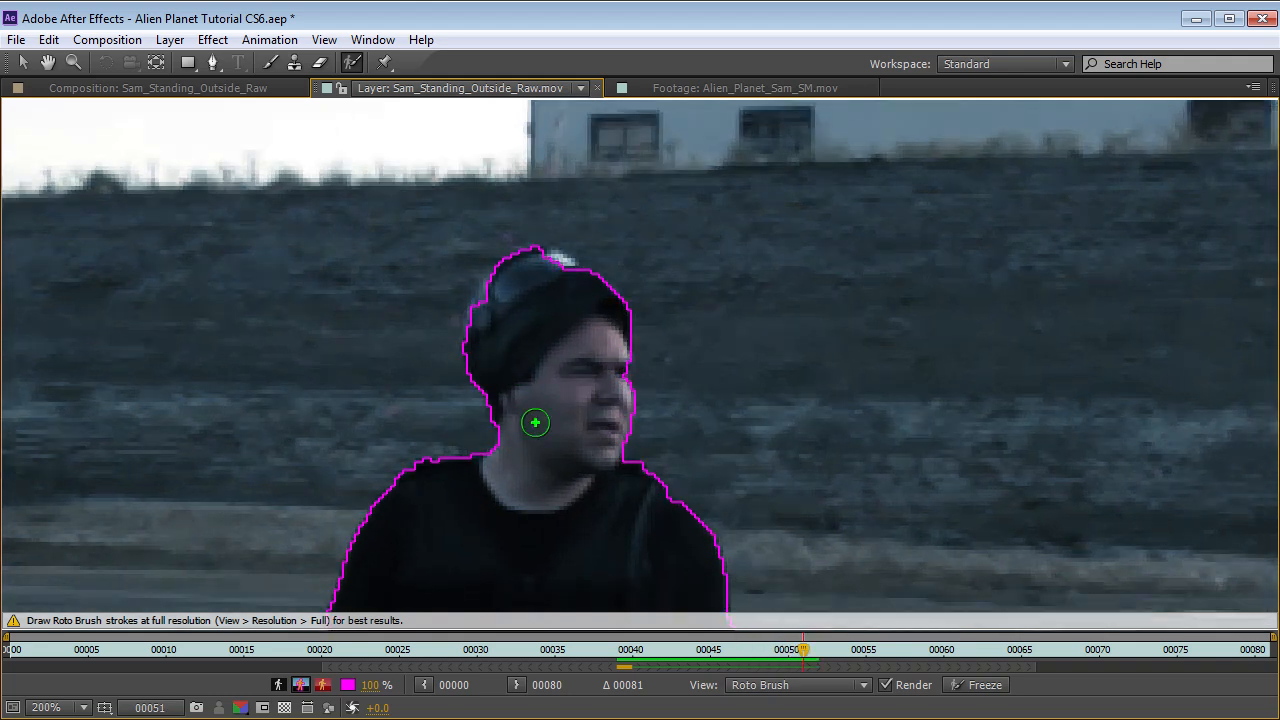
key("Page_Down")
key("Page_Down")
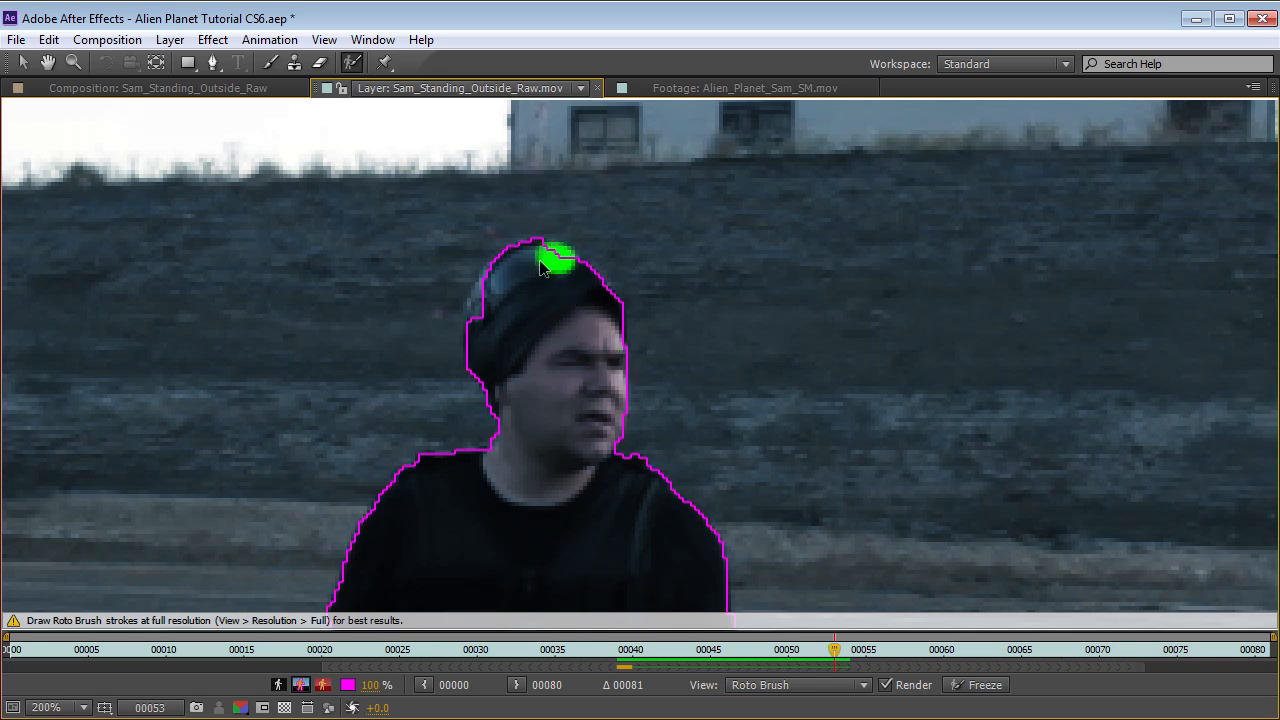
- Add a foreground stroke over the goggles at frame 52 and propagate the outline to frame 54
key("Page_Up")
mouse_move(492, 284)
left_mouse_down()
mouse_move(482, 316)
mouse_move(522, 328)
left_mouse_up()
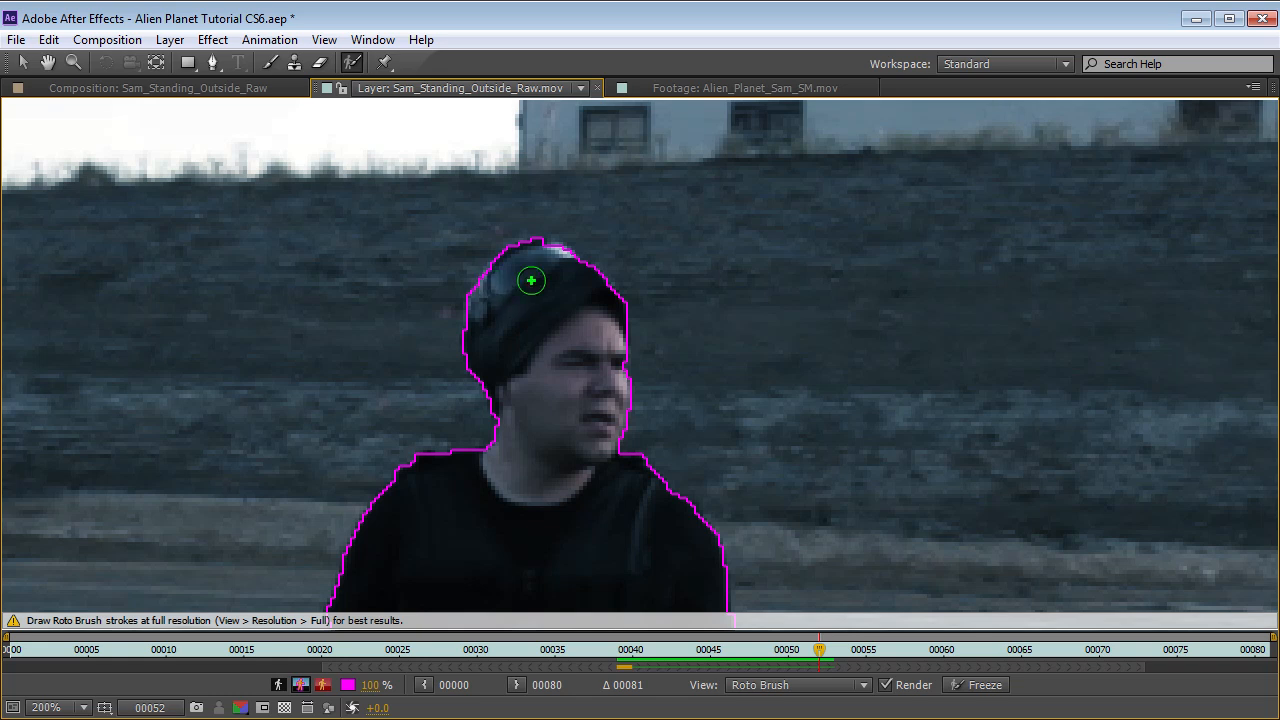
key("Page_Down")
key("Page_Down")
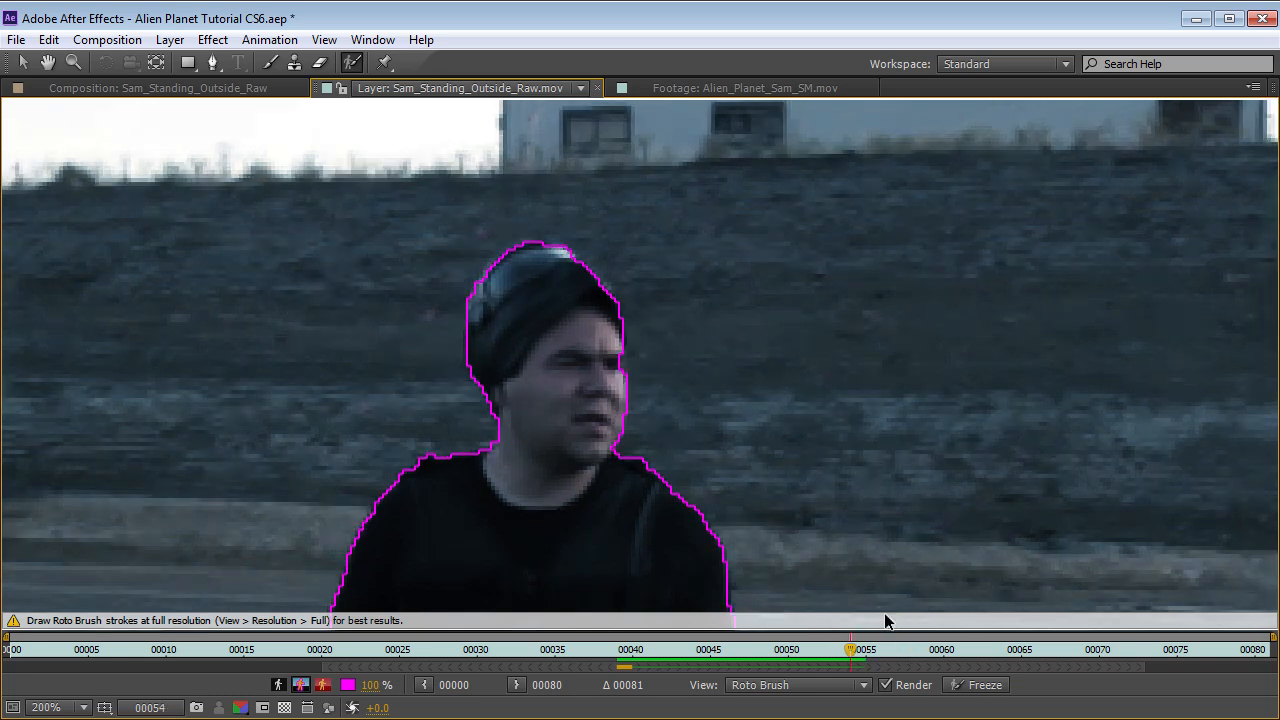
- Add a foreground stroke at the edge of the face near the eye at frame 55 and check the neighbouring frames
key("Page_Down")
left_click(607, 365)
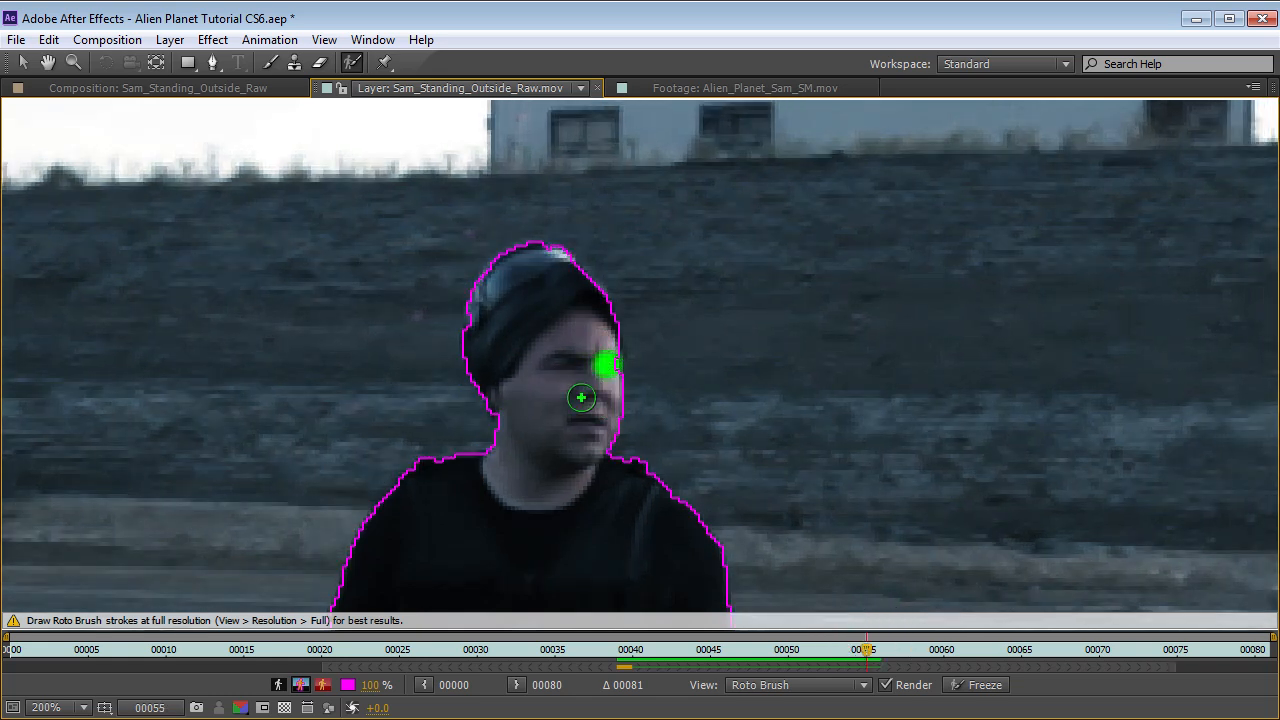
key("Page_Up")
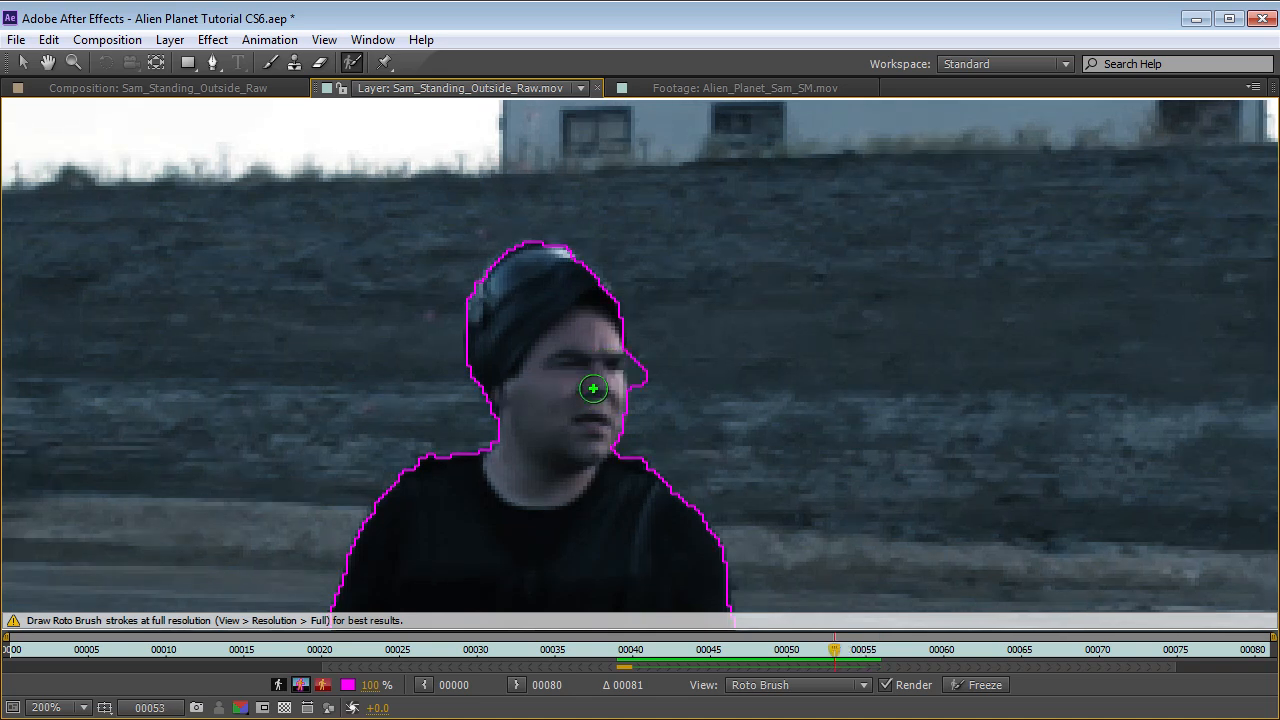
key("Page_Up")
key("Page_Up")
key("Page_Down")
key("Page_Down")
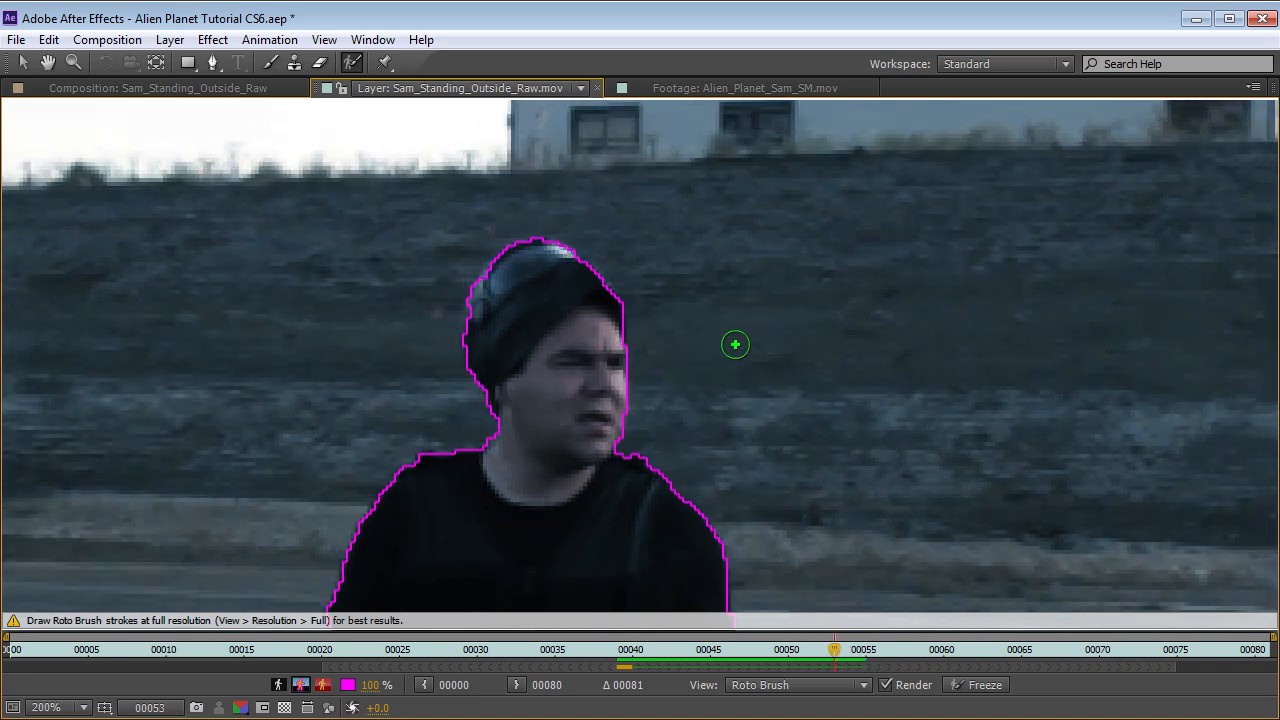
key("Page_Down")
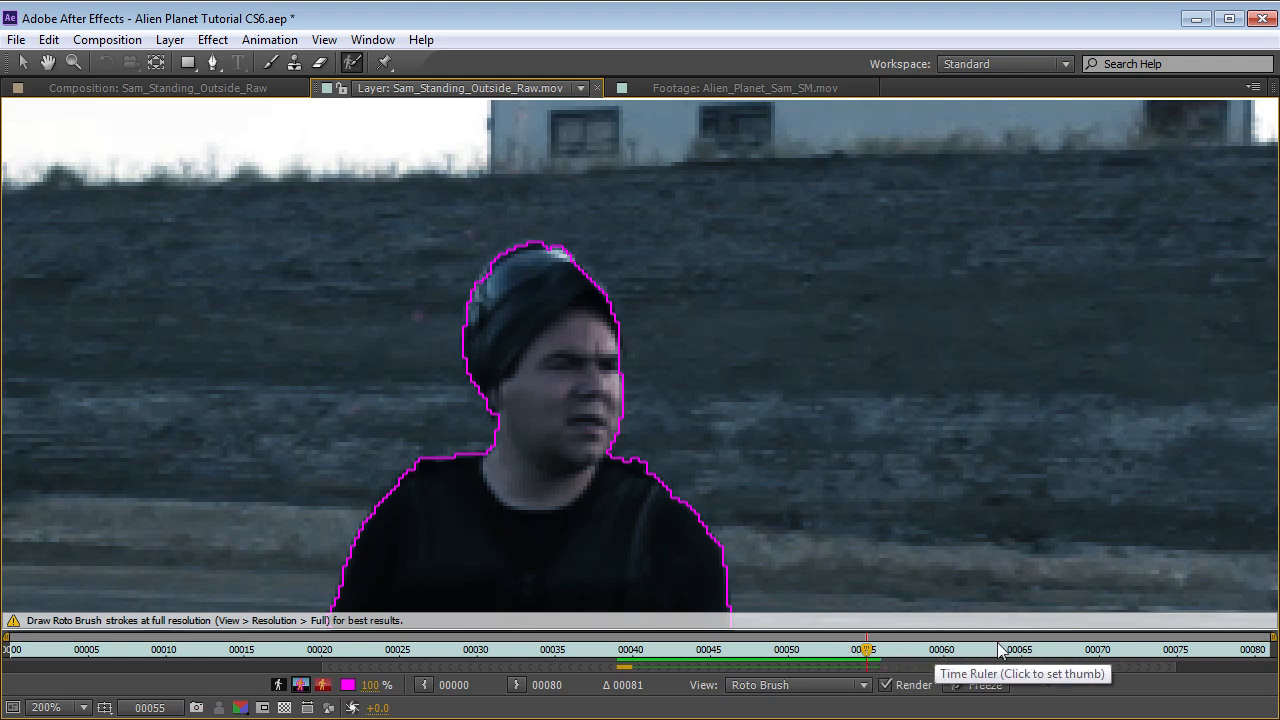
left_click_drag(790, 652, 866, 652)
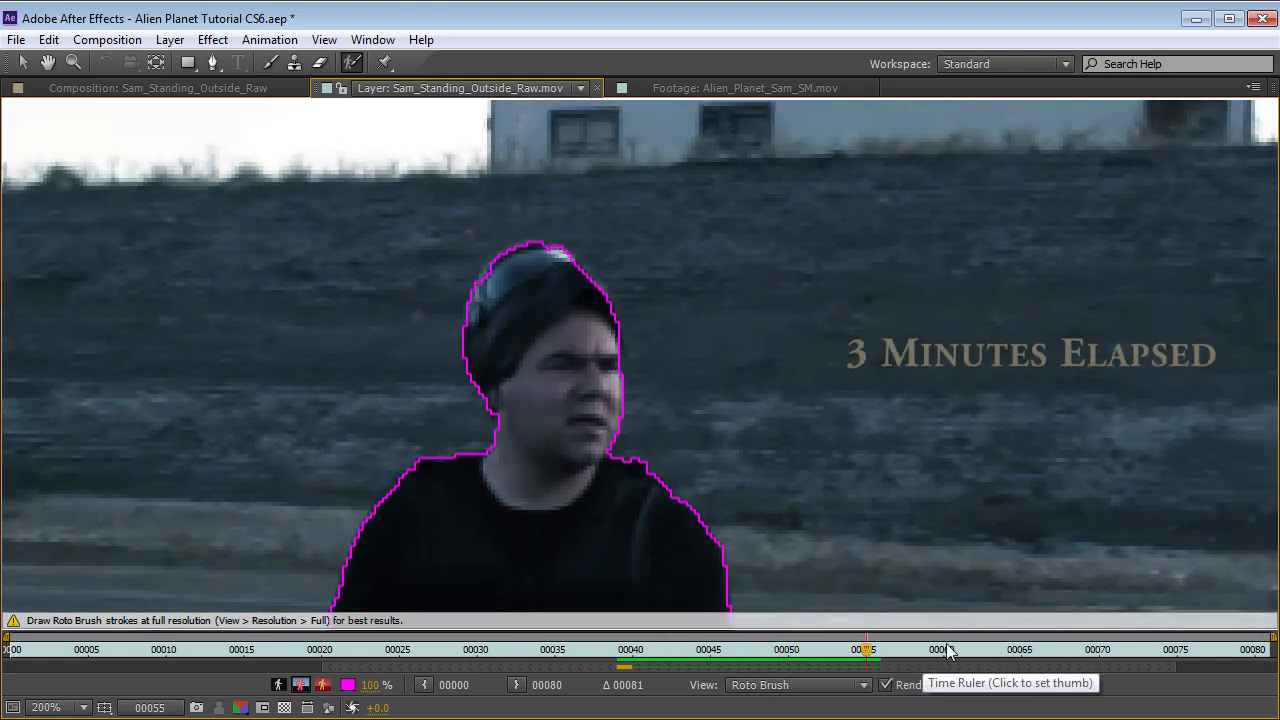
- Propagate the outline to frame 60 and stroke along the side of the man's face to include it
key("Page_Down")
key("Page_Down")
key("Page_Down")
key("Page_Down")
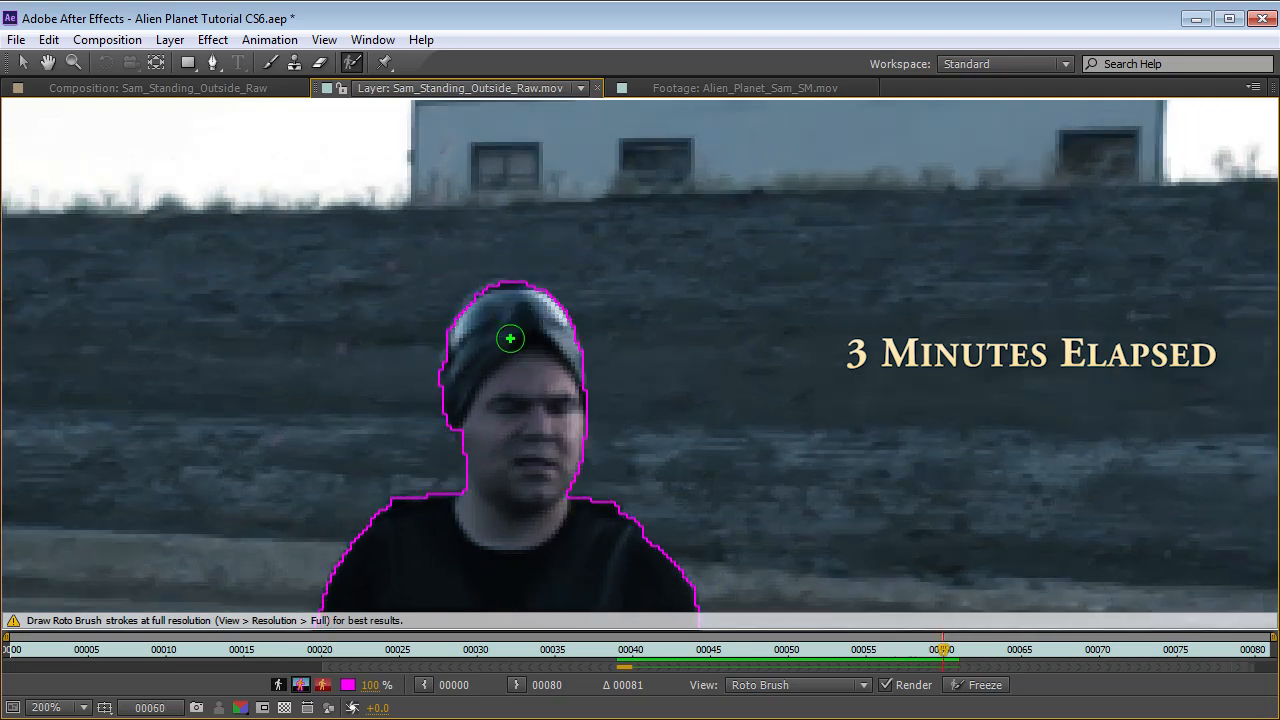
left_click_drag(558, 372, 566, 445)
- Propagate the outline to frame 71, rechecking frames along the way, and correct it at the back of the man's head
key("Page_Down")
key("Page_Down")
key("Page_Down")
key("Page_Down")
key("Page_Down")
key("Page_Down")
key("Page_Down")
key("Page_Down")
key("Page_Up")
key("Page_Up")
key("Page_Up")
key("Page_Down")
key("Page_Down")
key("Page_Down")
key("Page_Down")
key("Page_Down")
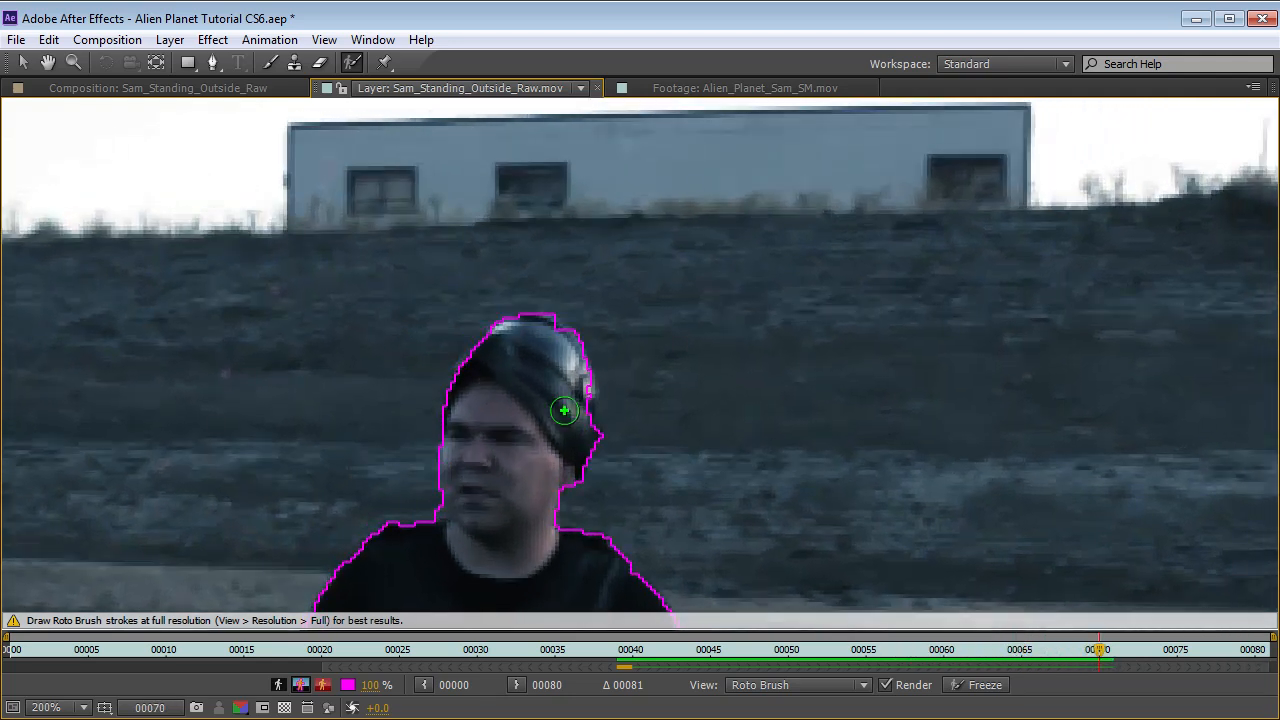
key("Page_Down")
left_click_drag(572, 462, 566, 474)
- Propagate the outline to frame 80 and add a foreground stroke across the man's hat and goggles
key("Page_Down")
key("Page_Down")
key("Page_Down")
key("Page_Down")
key("Page_Down")
key("Page_Down")
key("Page_Down")
key("Page_Down")
key("Page_Down")
left_click_drag(471, 391, 523, 331)
- Go back through the frames to about frame 75 and correct the outline along the side of the hat
key("Page_Up")
key("Page_Up")
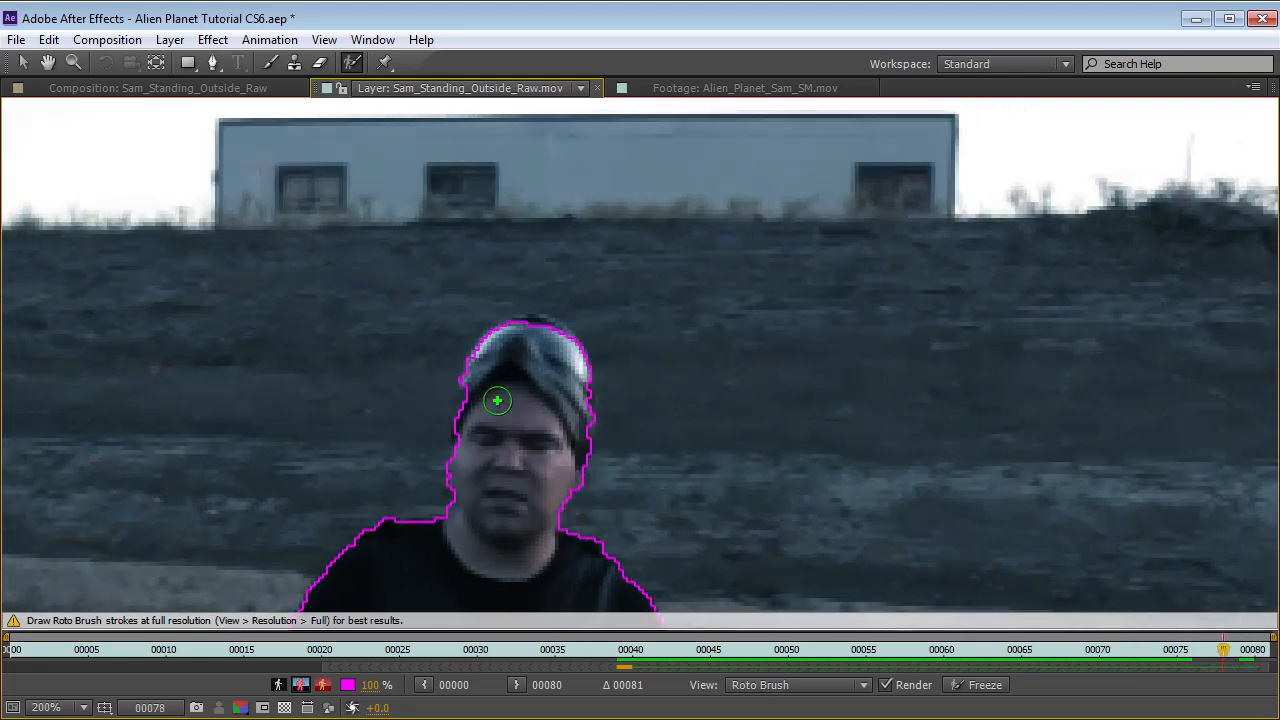
key("Page_Up")
key("Page_Up")
key("Page_Up")
left_click_drag(586, 392, 592, 428)
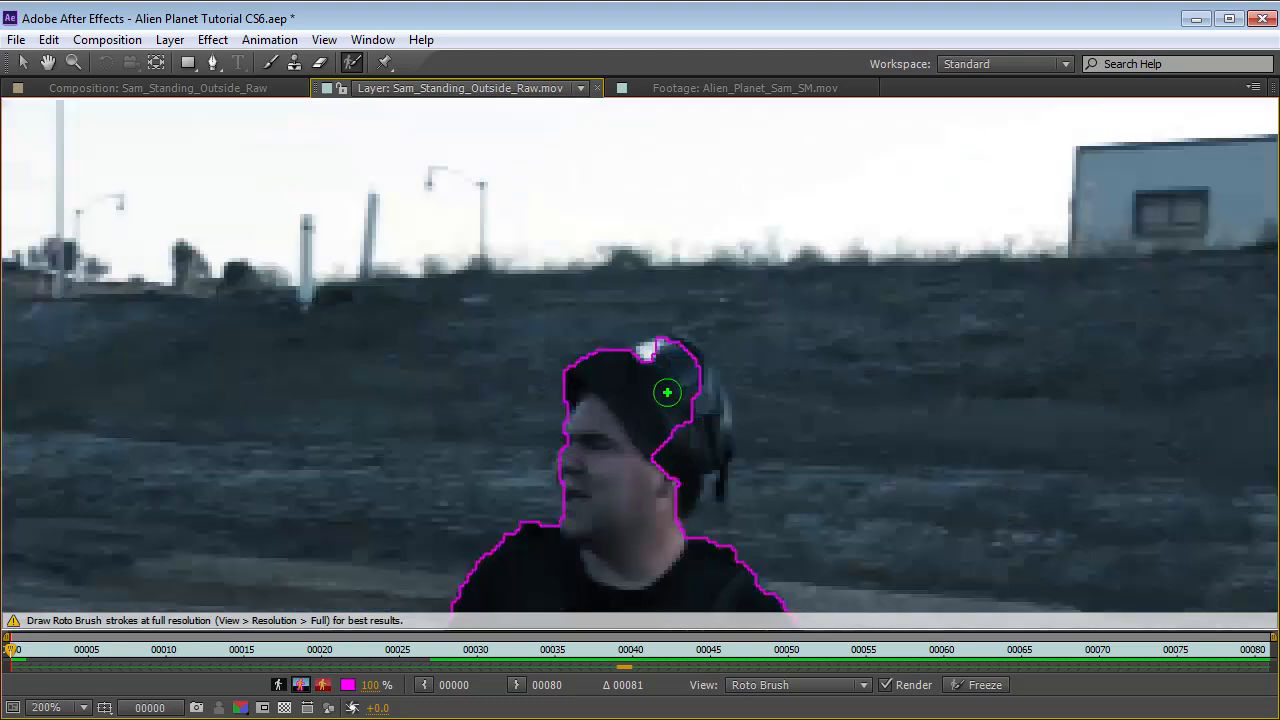
- Stroke the man's goggles and hat in the clip's early frames and propagate the outline backwards
left_click_drag(648, 356, 623, 389)
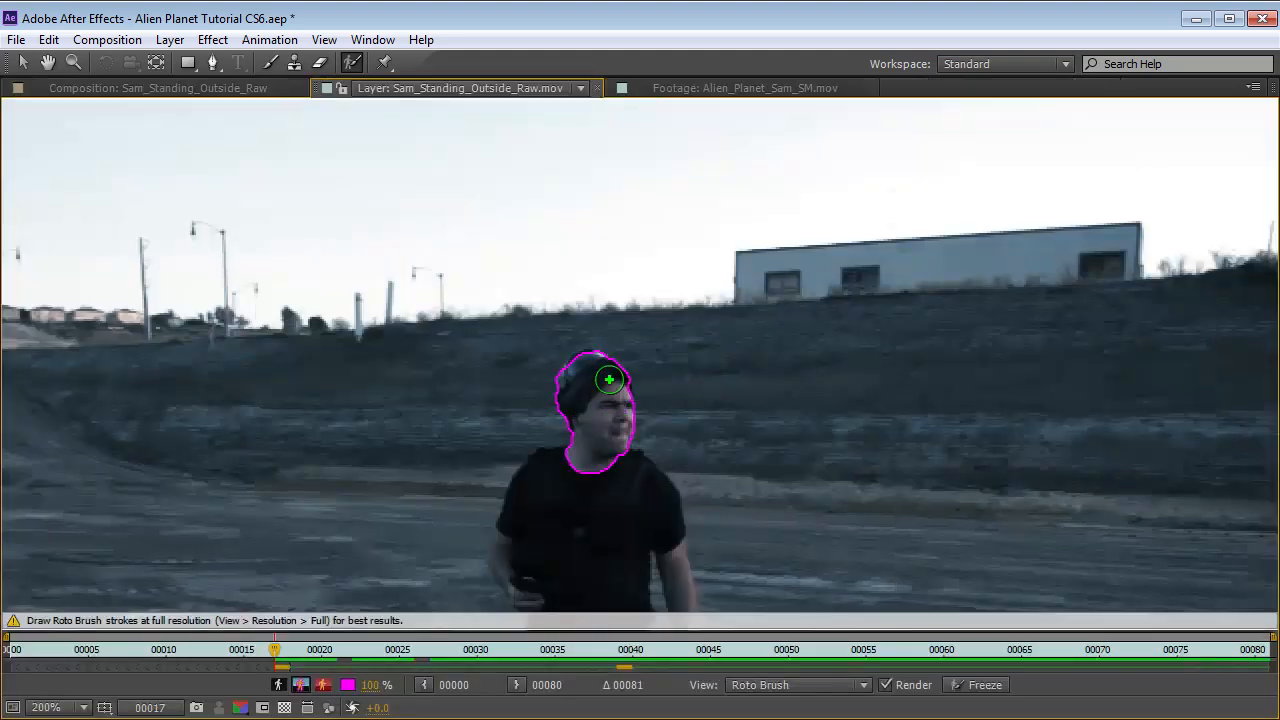
key("Page_Up")
key("Page_Up")
key("Page_Up")
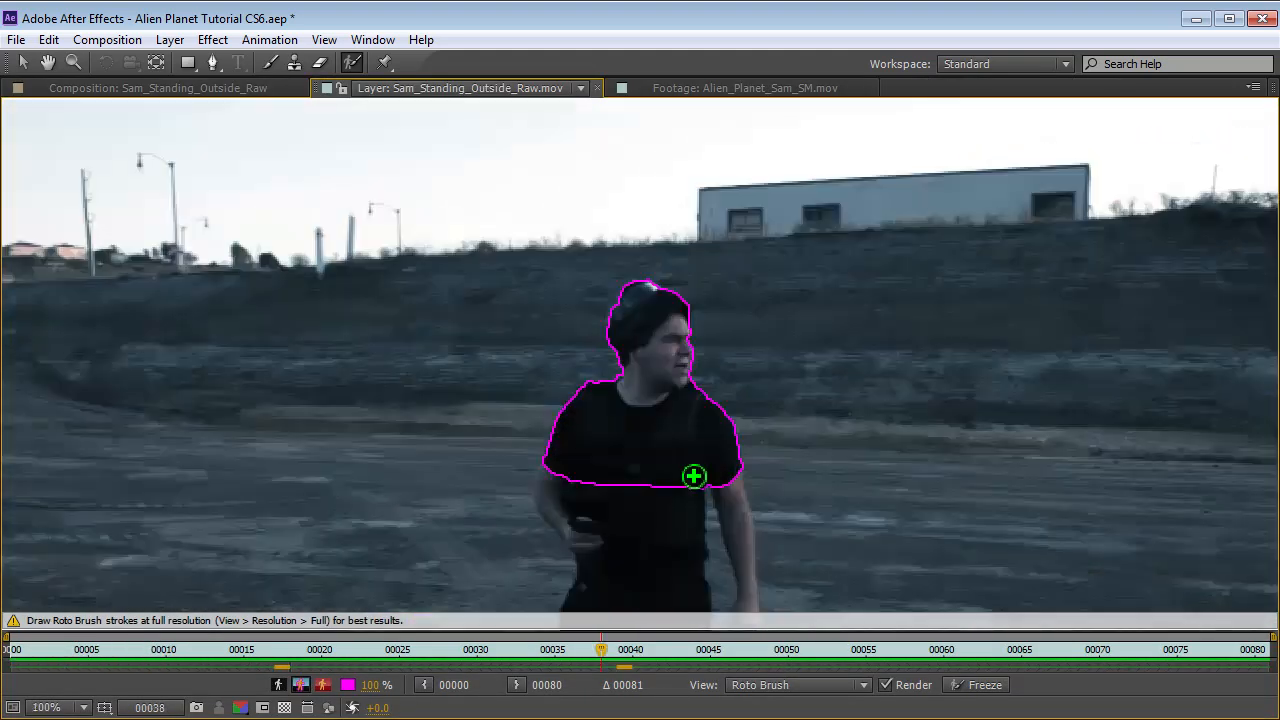
- Review the Roto Brush outline from frame 38 to frame 59
left_click_drag(604, 657, 947, 686)
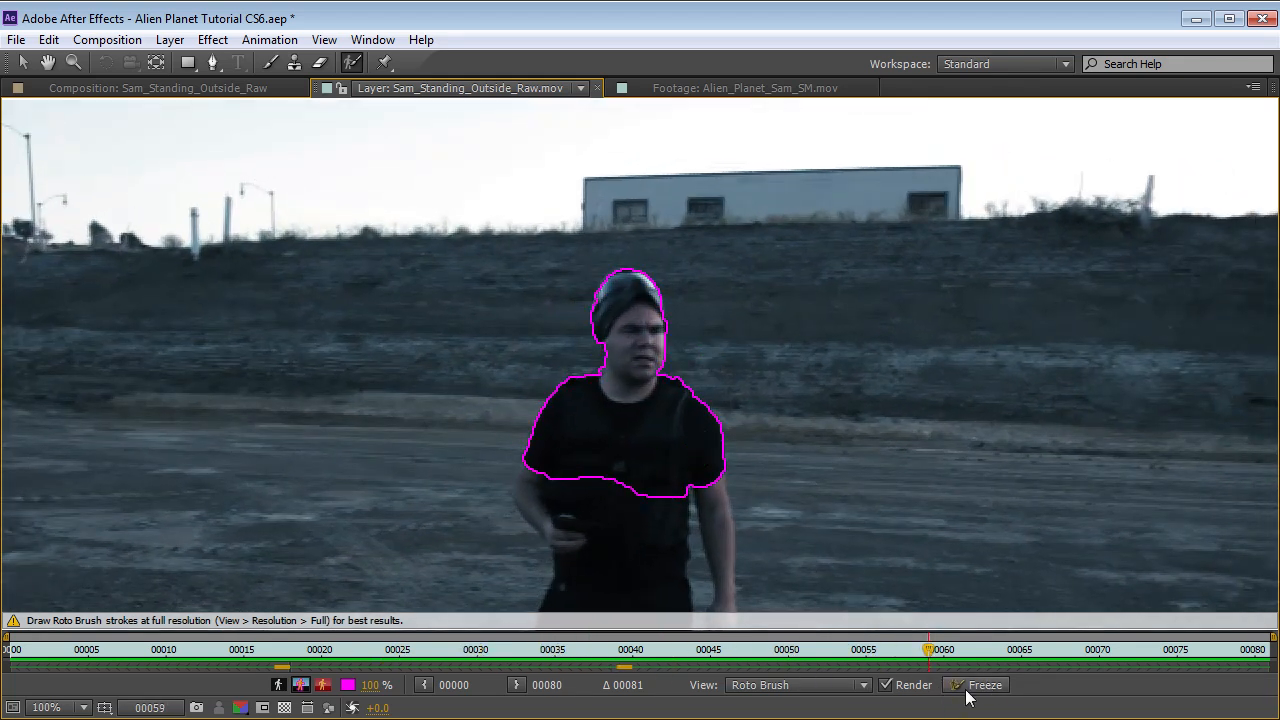
- Freeze the Roto Brush segmentation for all 81 frames and return to the Sam_Standing_Outside_Raw composition
left_click(972, 687)
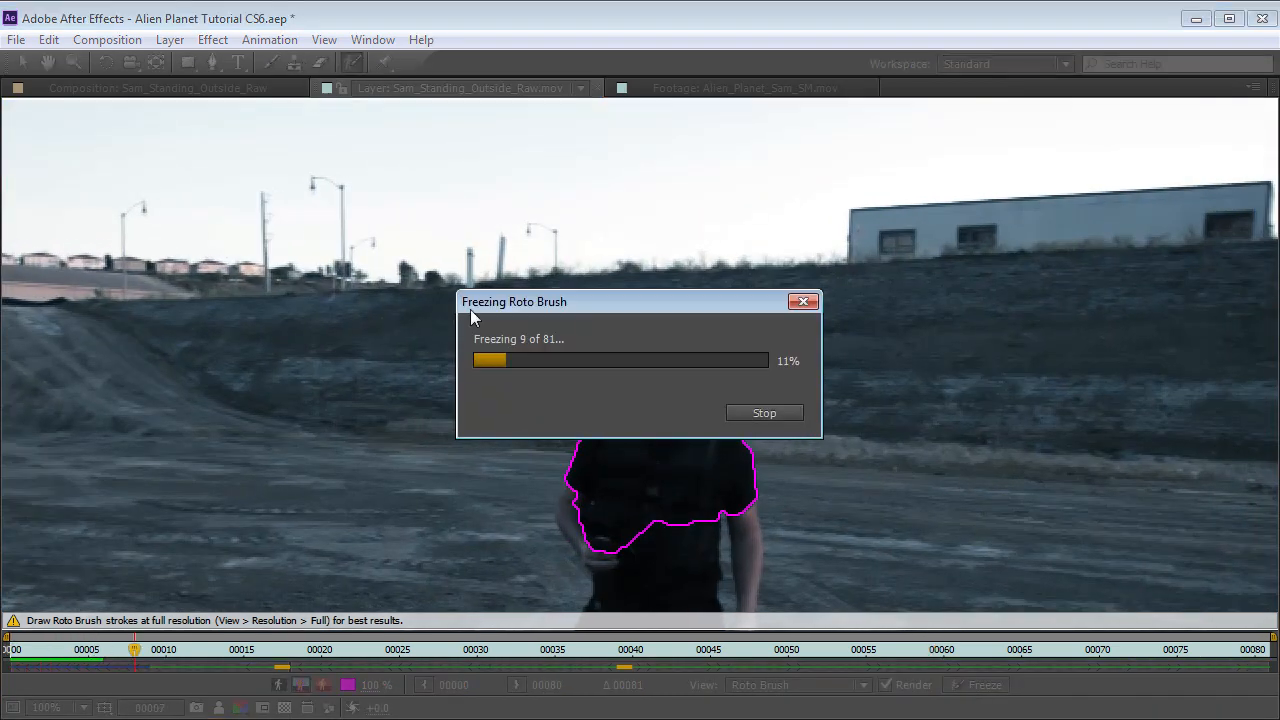
left_click_drag(575, 315, 602, 468)
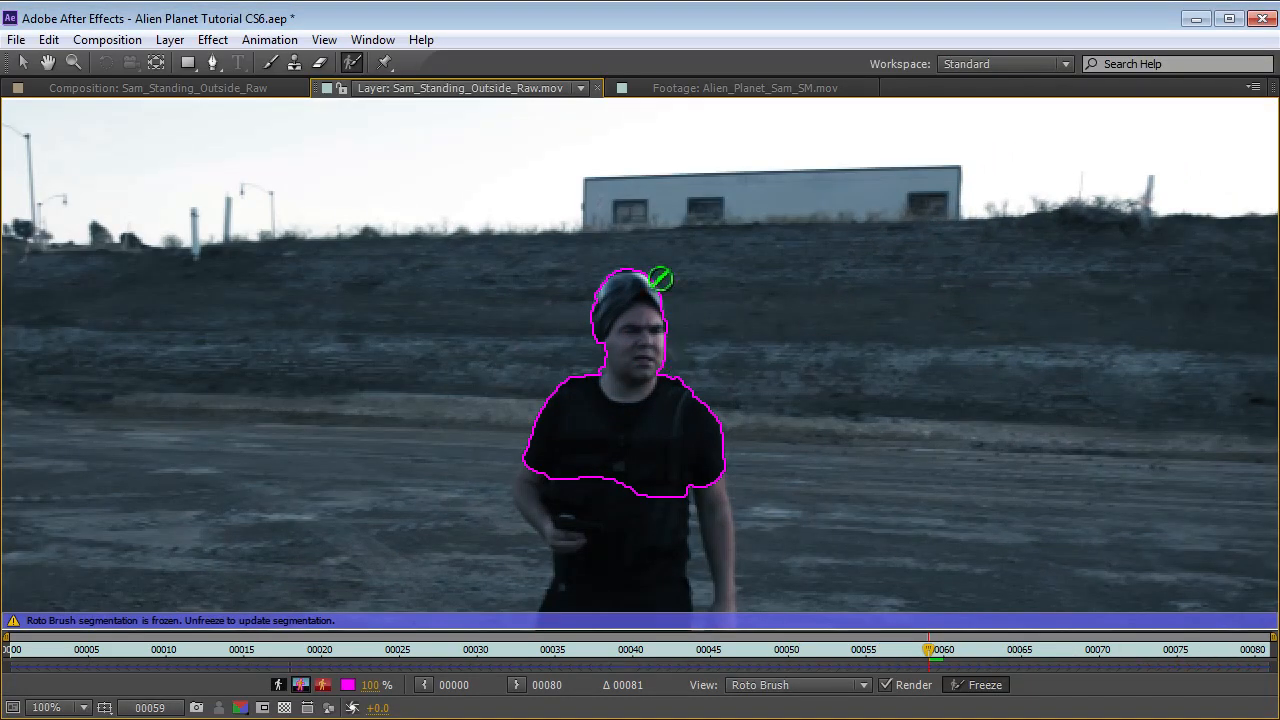
key("grave")
key("comma")
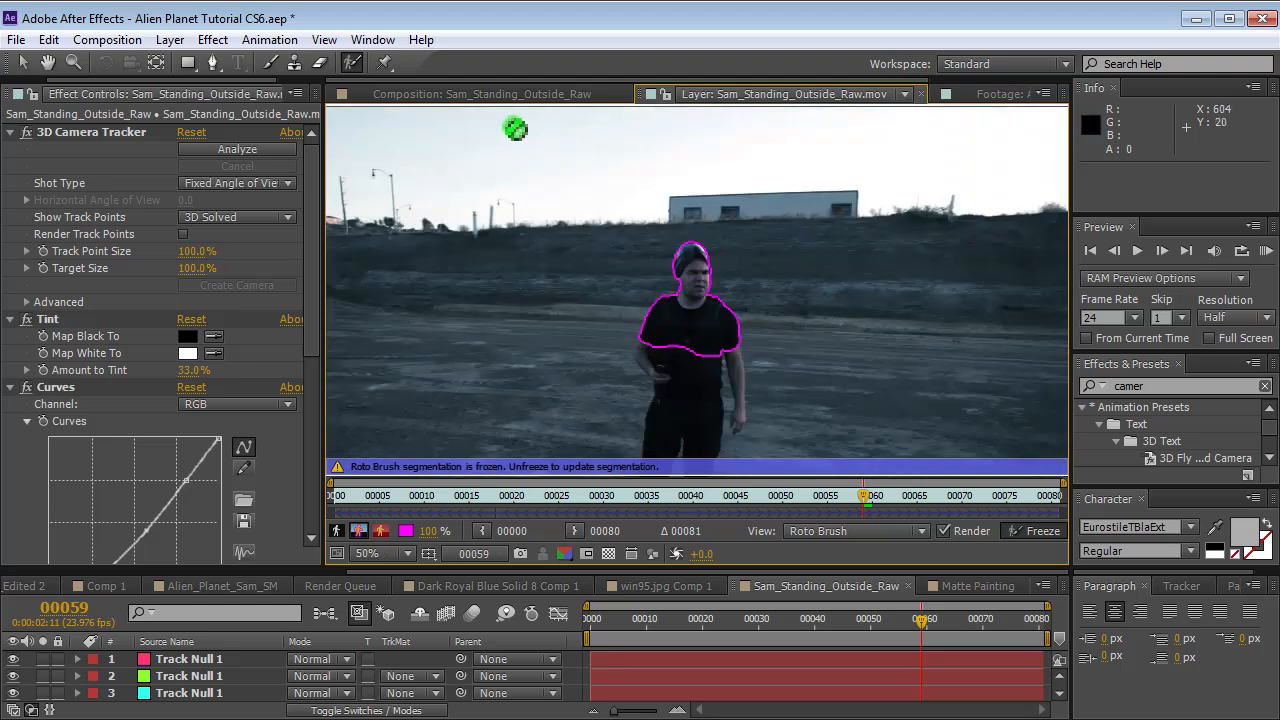
key("v")
left_click(482, 95)
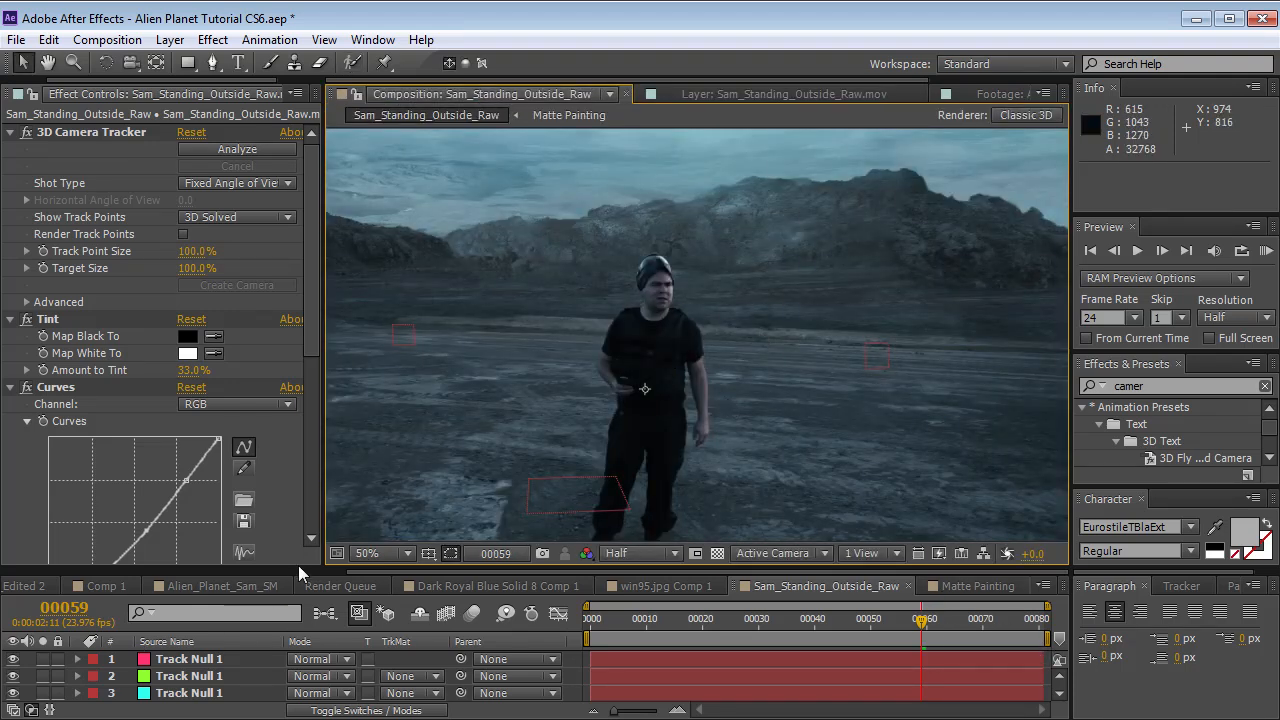
- Solo the rotoscoped footage layer to inspect the cut-out, restore the other layers and examine the man's head close up
left_click_drag(295, 566, 295, 515)
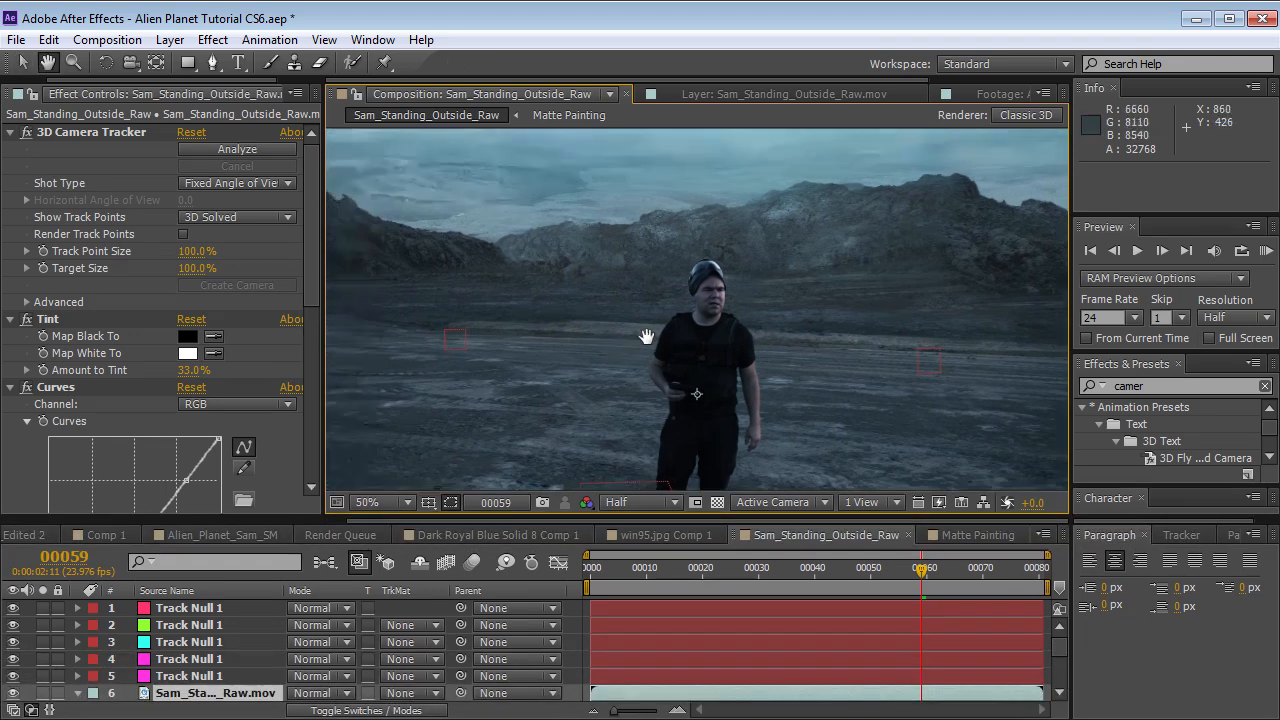
left_click(42, 693)
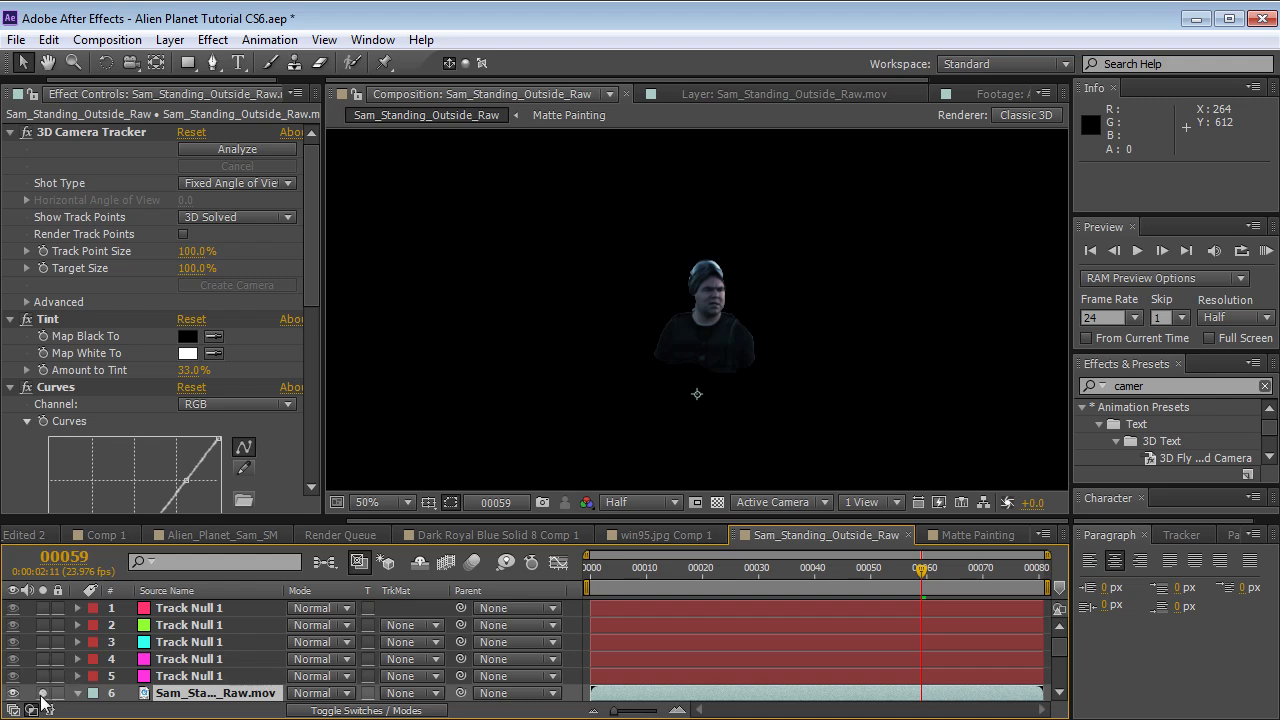
left_click(42, 693)
scroll(685, 286, "up", 2)
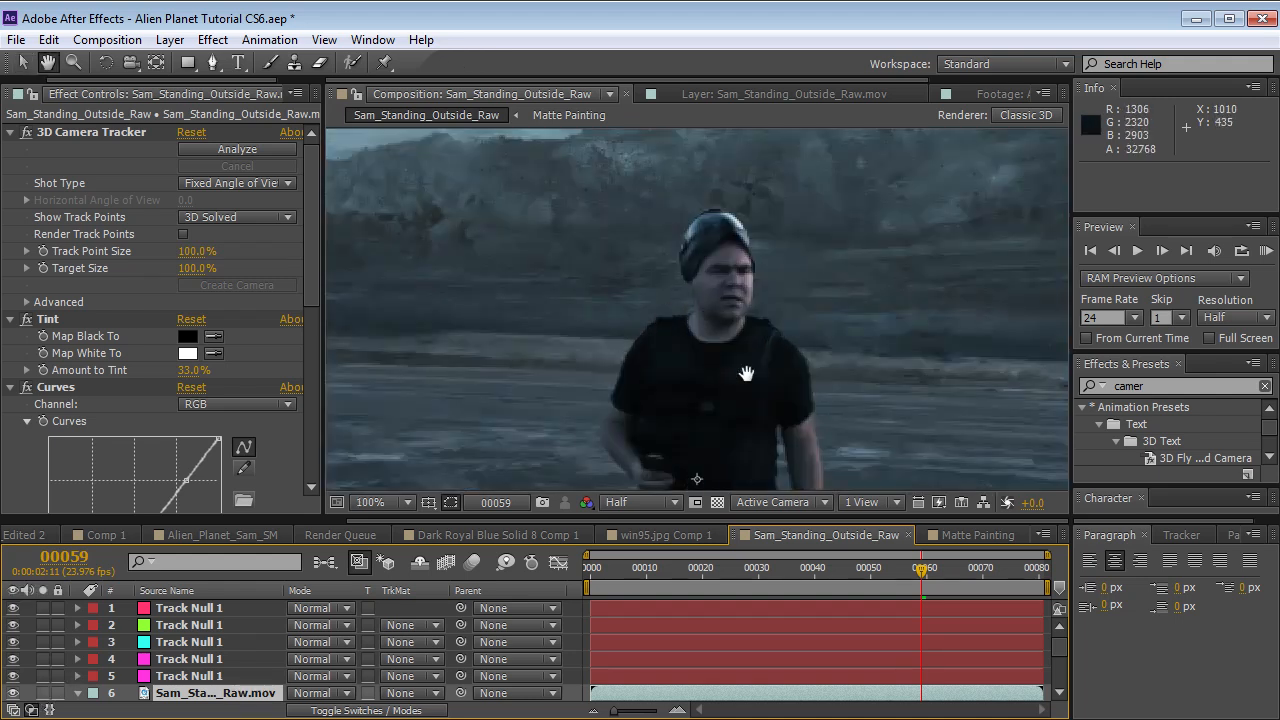
- Set the Roto Brush matte to Smooth 5.2, Feather 27.8% and Choke 15%
left_click_drag(309, 269, 306, 445)
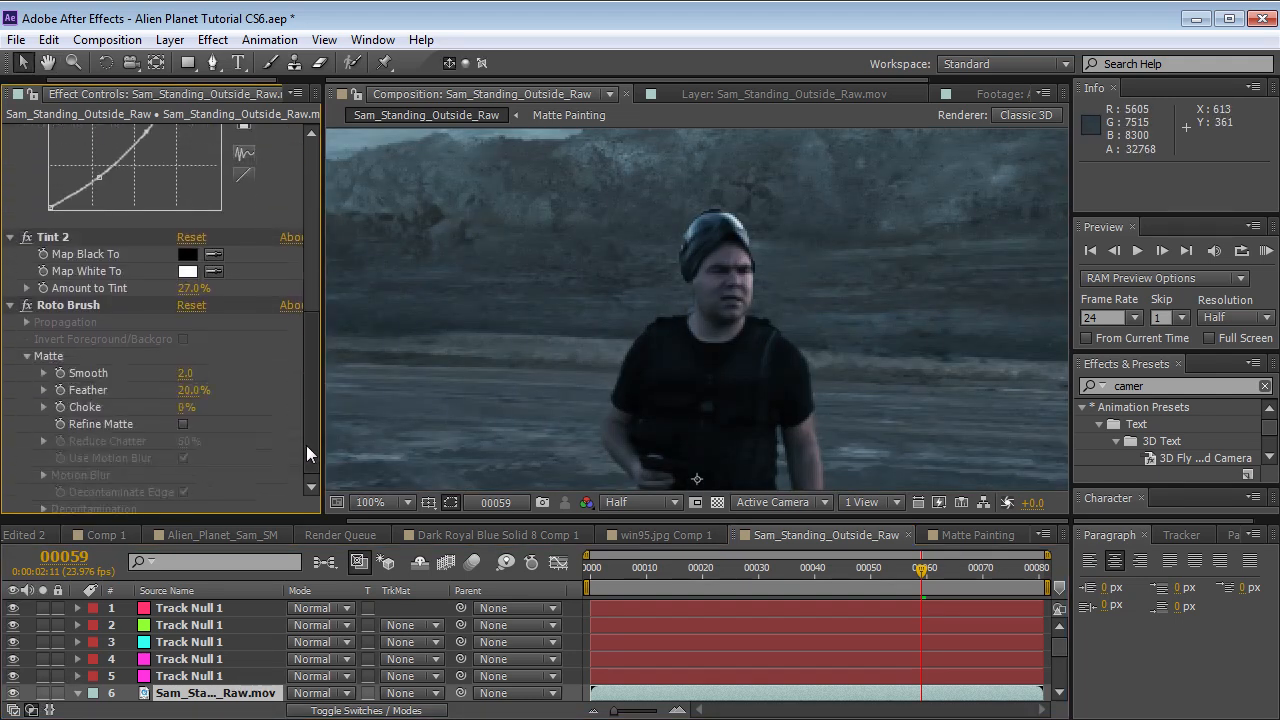
left_click(80, 301)
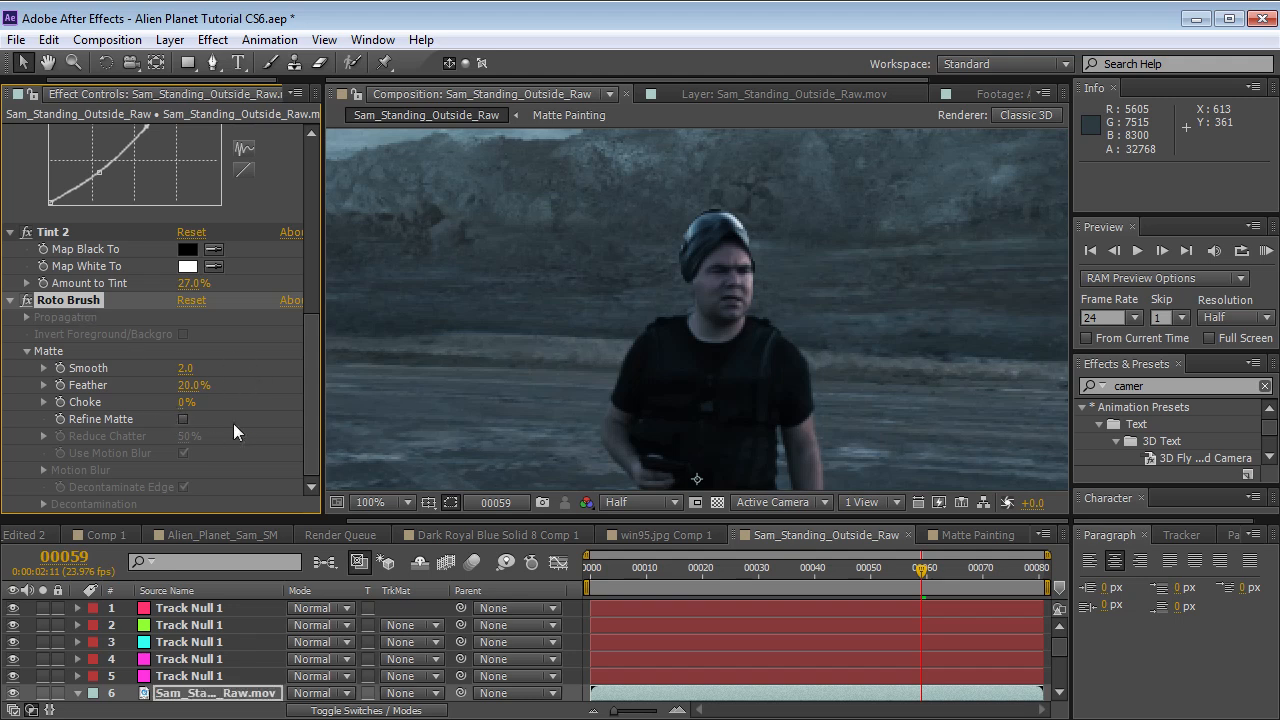
scroll(768, 294, "up", 2)
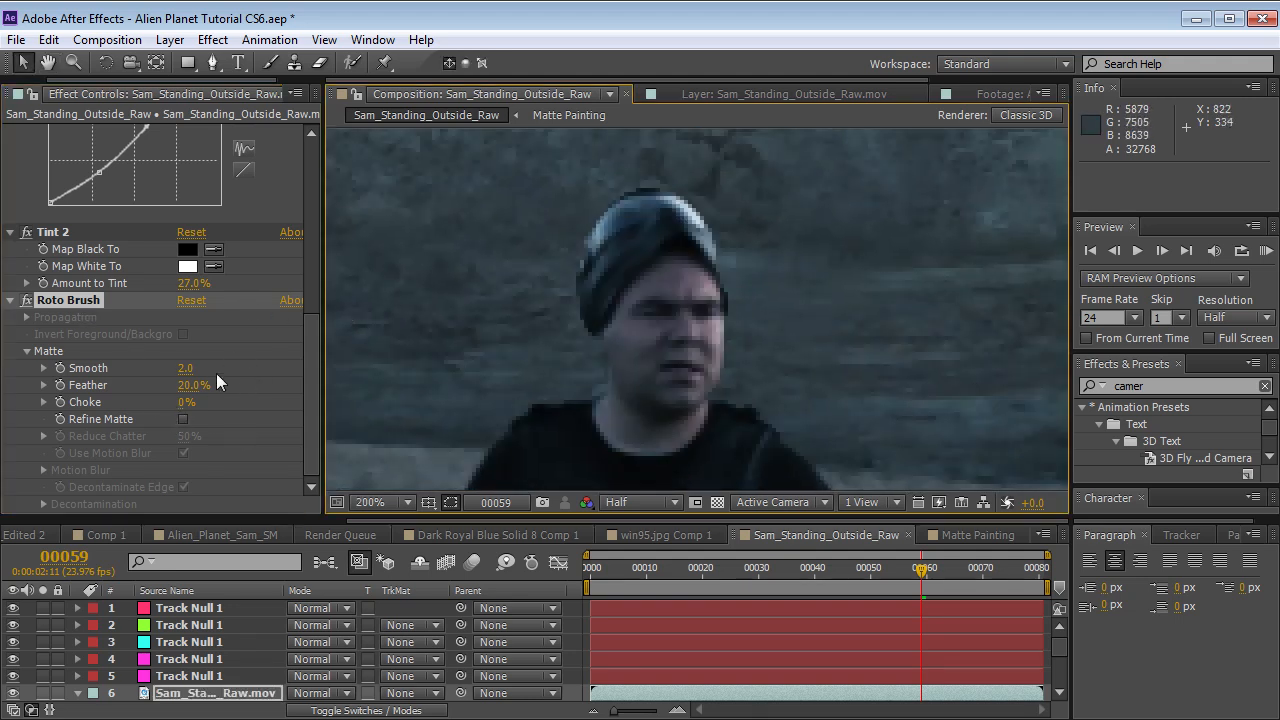
mouse_move(316, 354)
left_mouse_down()
mouse_move(54, 378)
mouse_move(174, 401)
left_mouse_up()
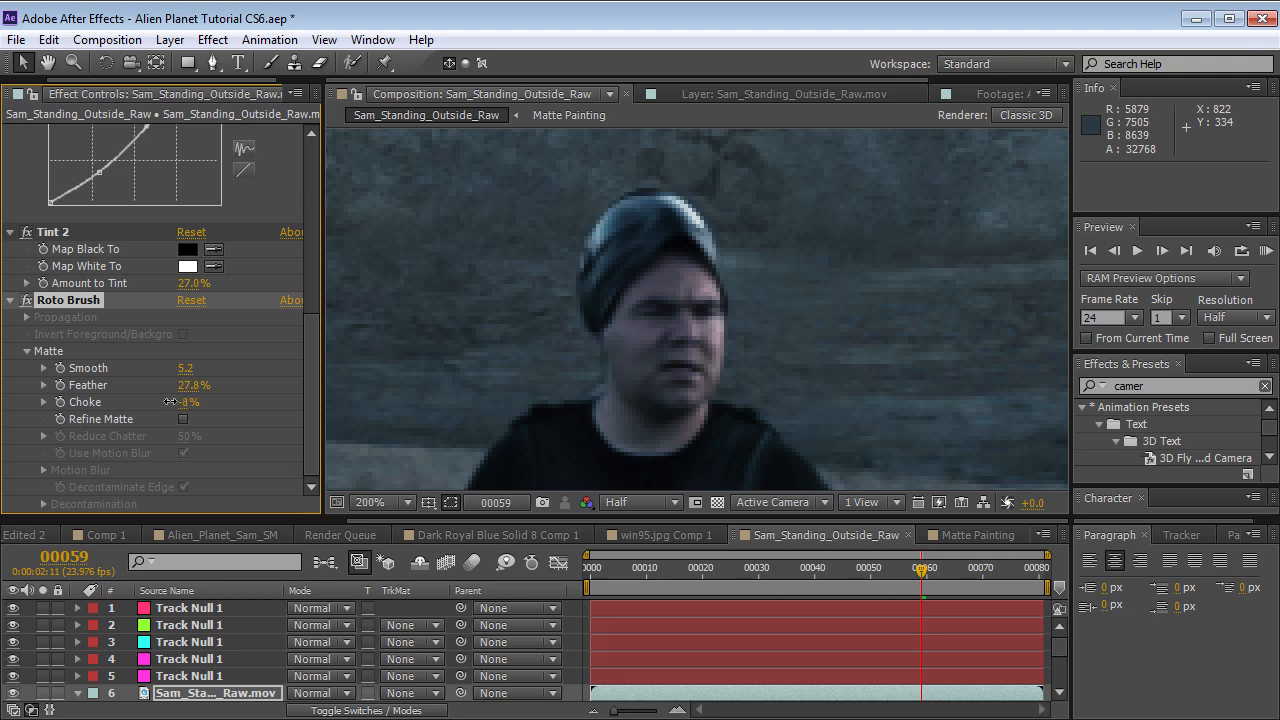
left_click_drag(87, 407, 168, 385)
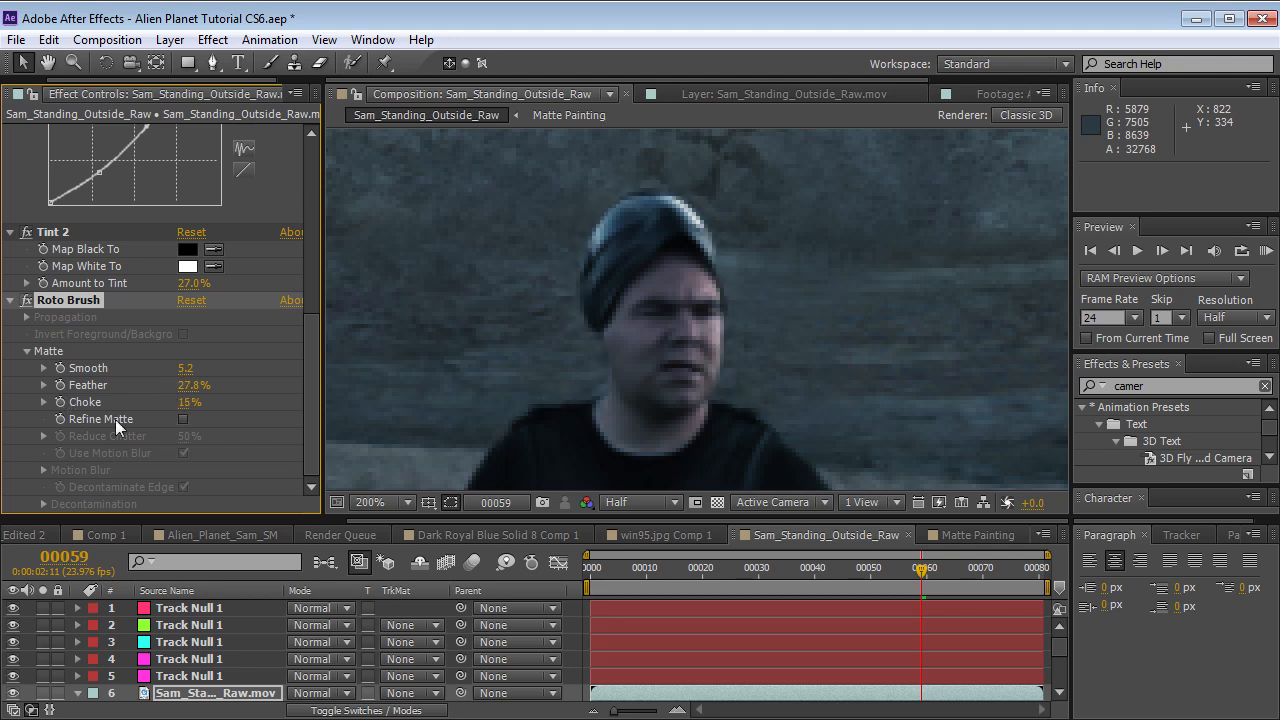
- Enable Refine Matte on the Roto Brush with Use Motion Blur and Decontaminate Edge turned off, and preview the composite
left_click(183, 419)
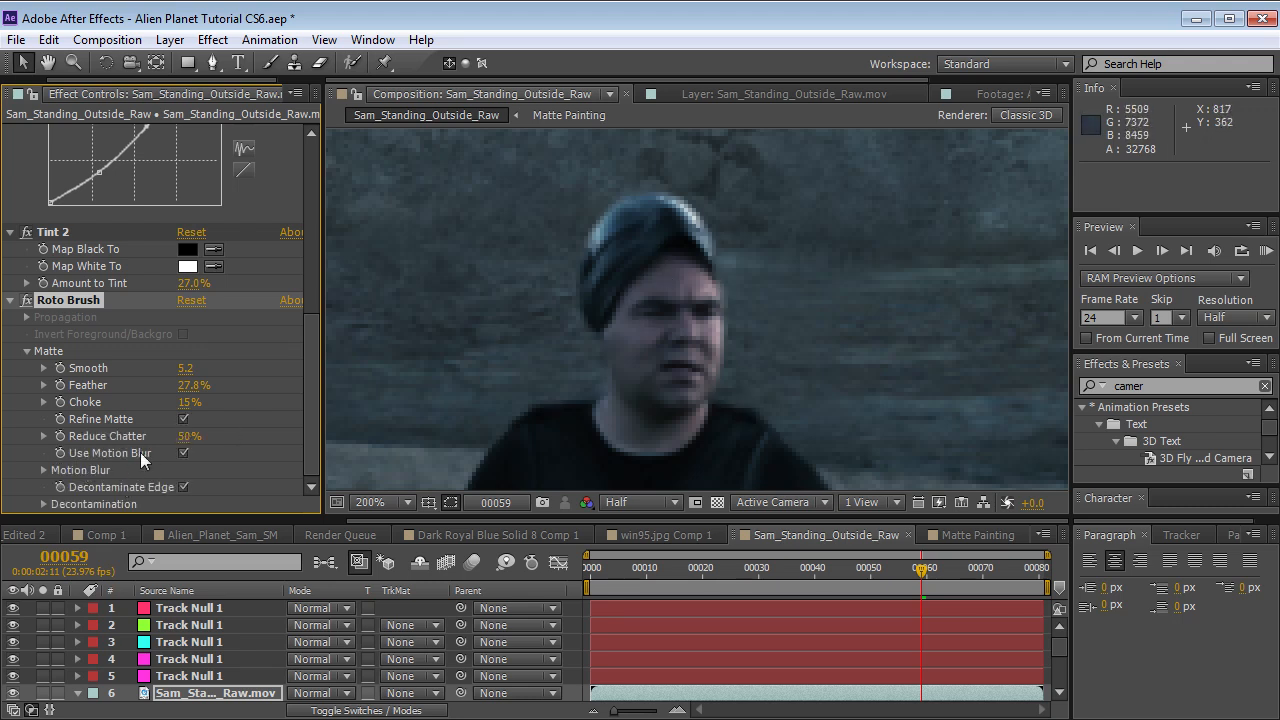
left_click(184, 453)
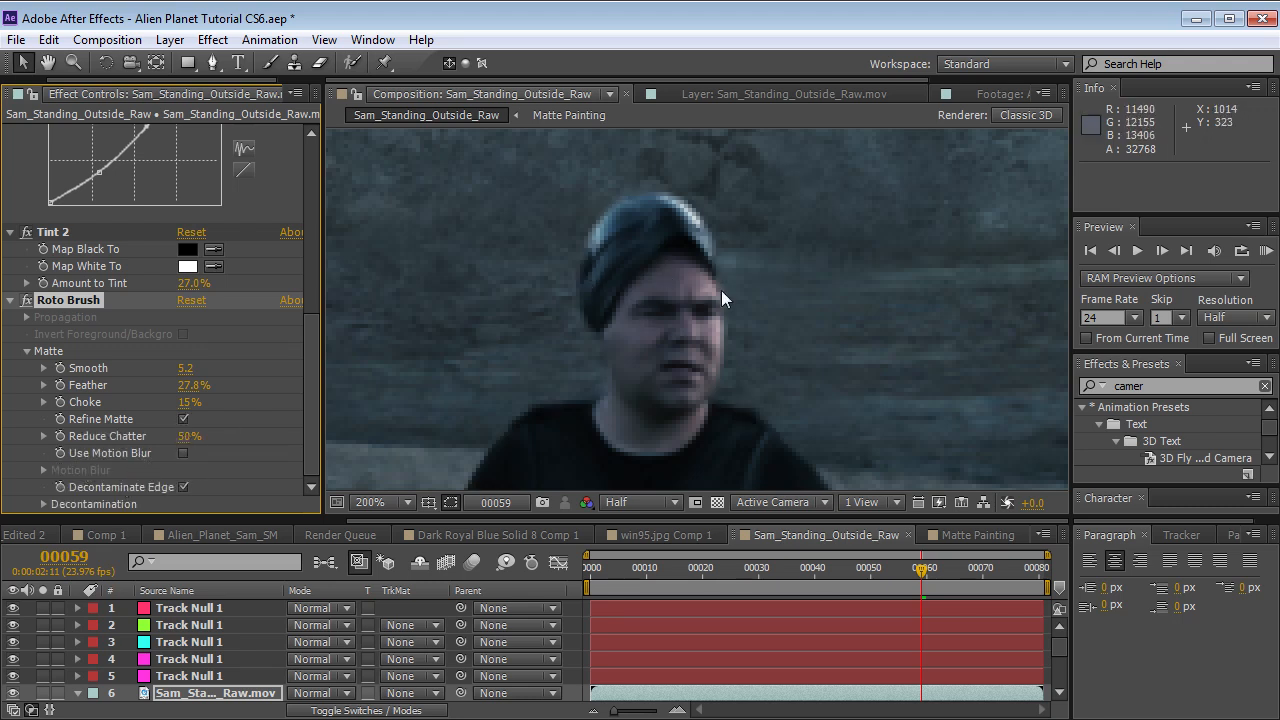
scroll(747, 284, "down", 1)
key("space")
left_click_drag(724, 350, 707, 229)
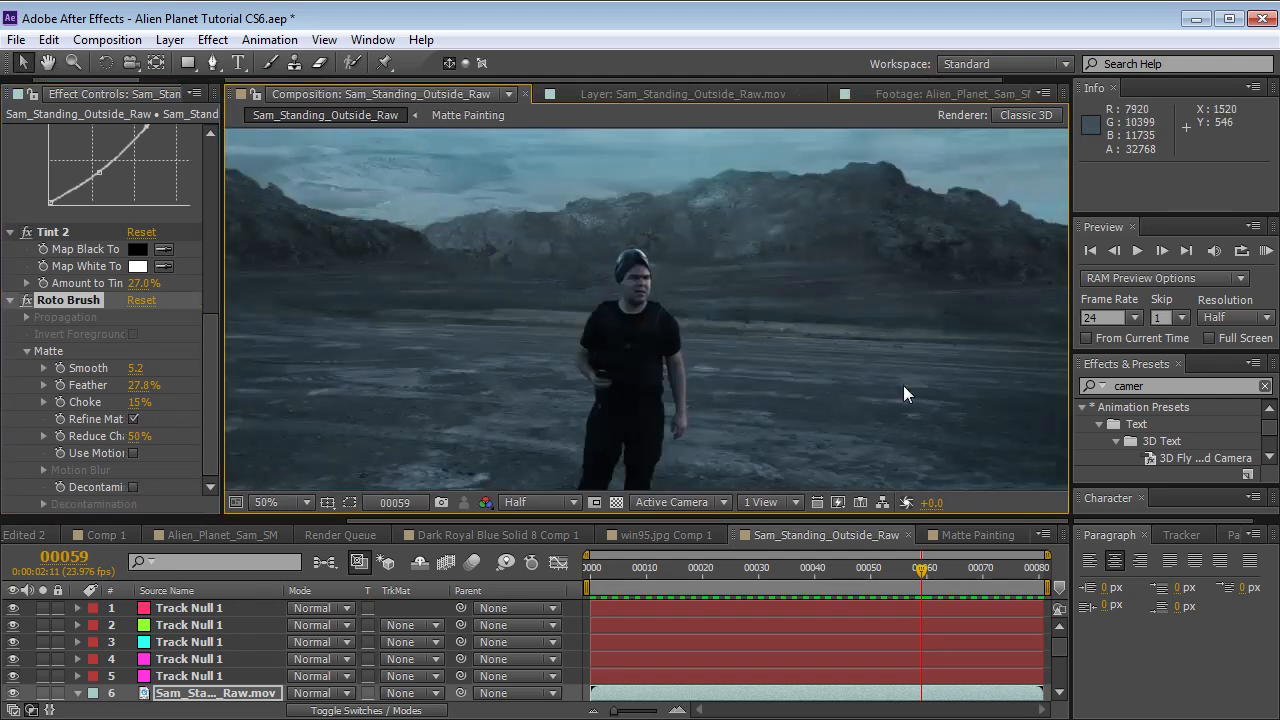
key("space")
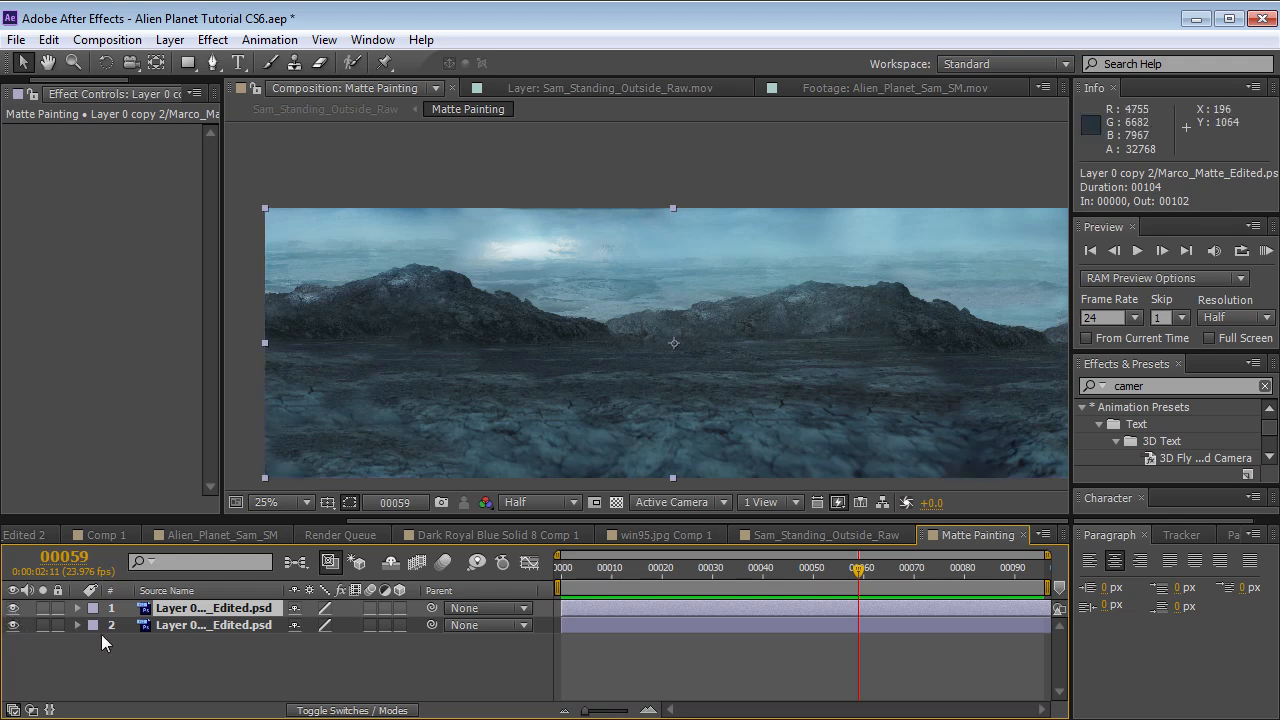
- View the mountain and sky layers of the Matte Painting composition separately, then restore both layers' visibility
left_click(13, 625)
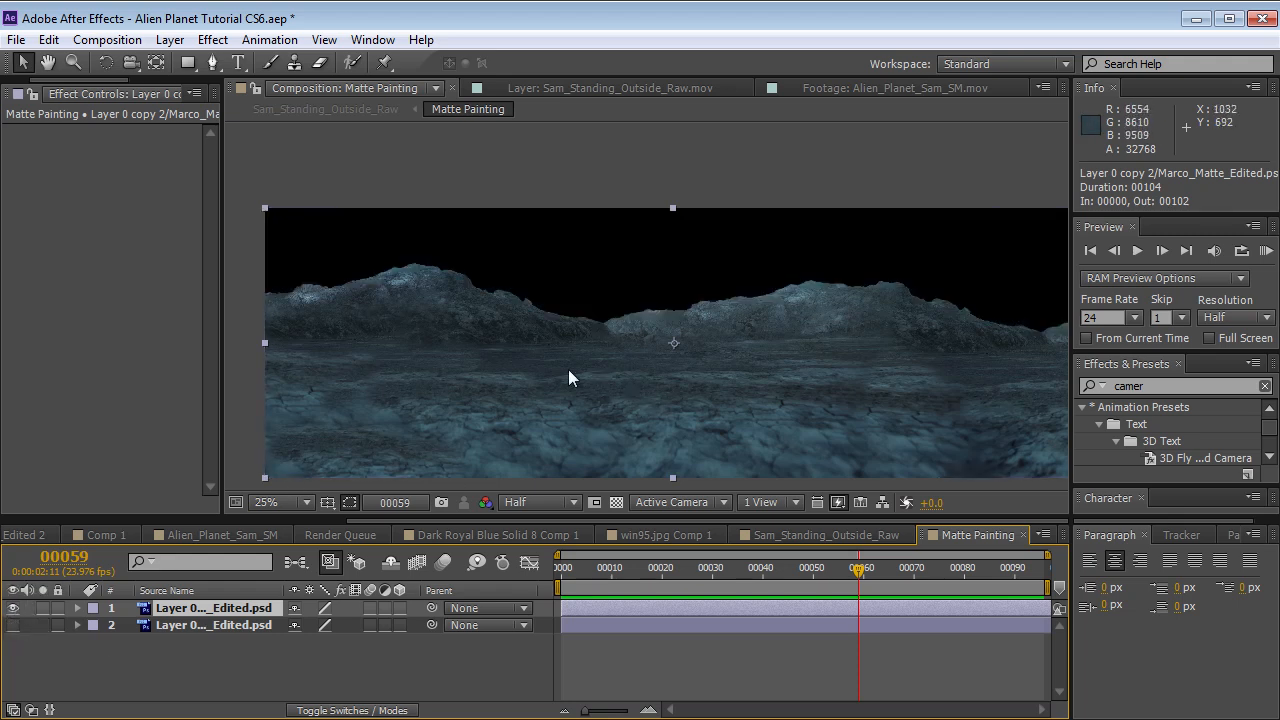
left_click(13, 608)
left_click(13, 625)
left_click(213, 625)
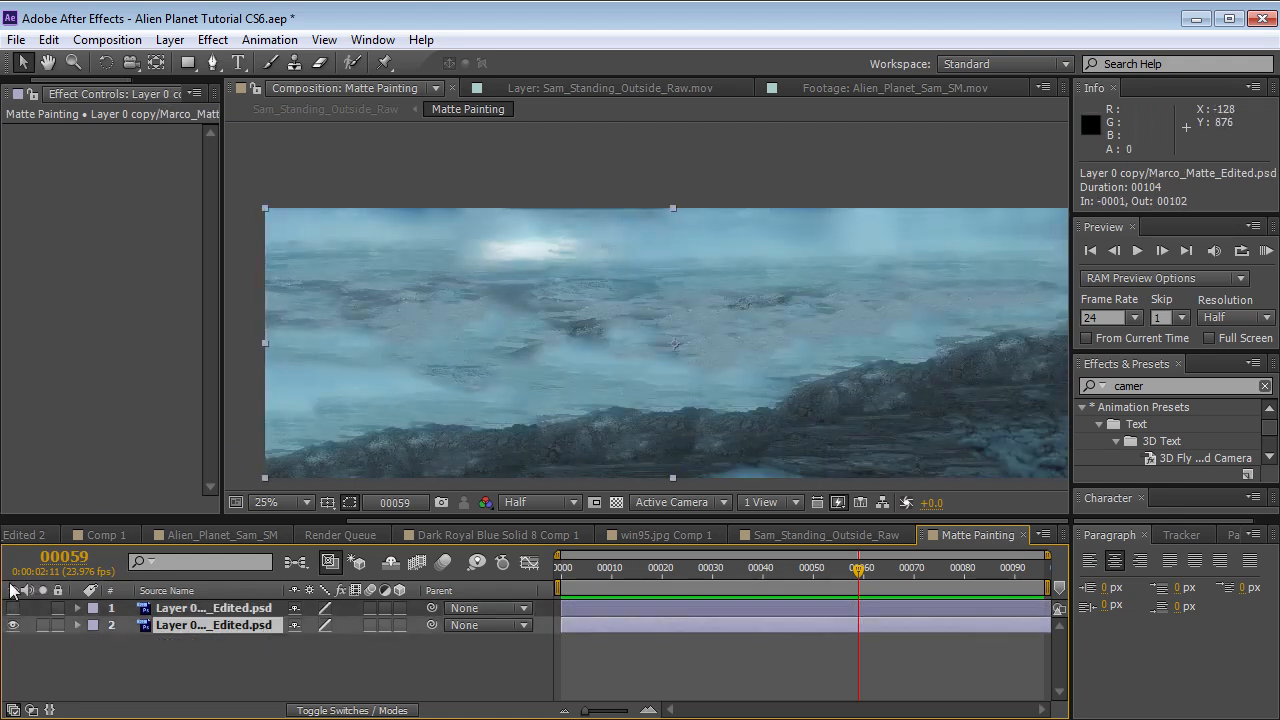
left_click(13, 625)
- Return to the Sam_Standing_Outside_Raw composition and check the sky and mountains around frames 61 and 15
left_click(822, 535)
scroll(706, 380, "up", 1)
left_click_drag(602, 377, 746, 389)
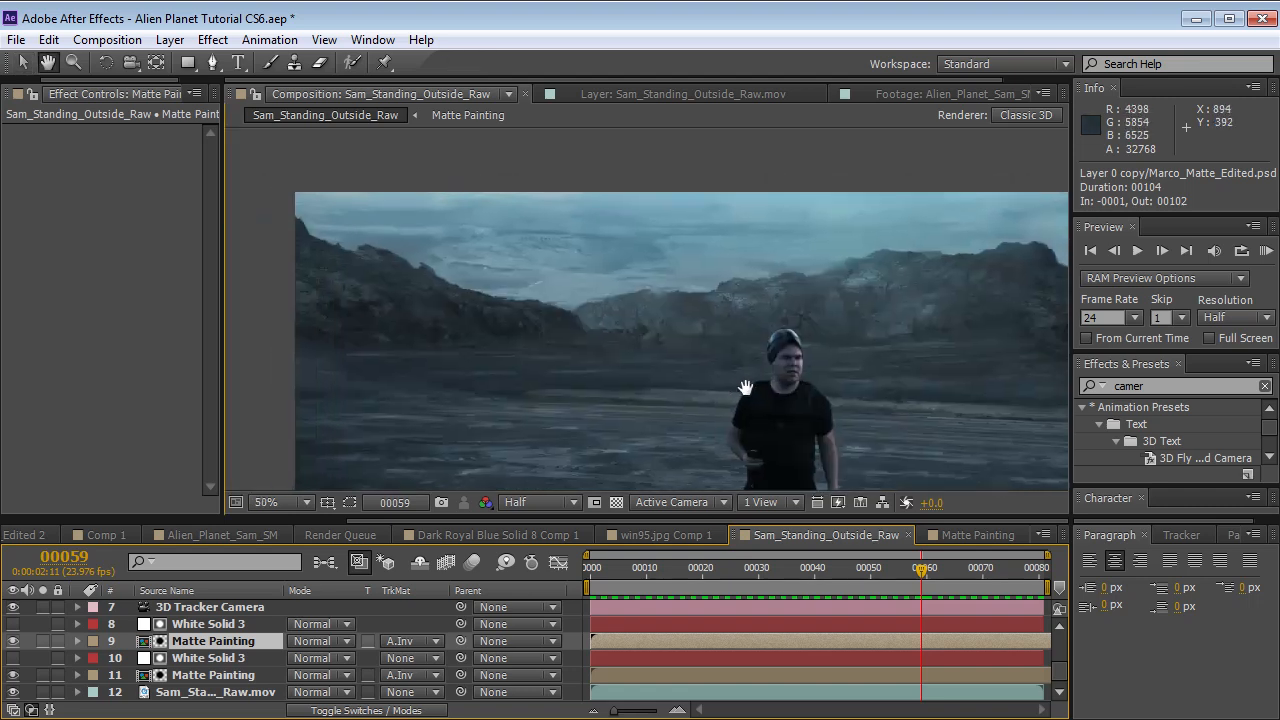
mouse_move(933, 568)
left_mouse_down()
mouse_move(830, 574)
mouse_move(933, 573)
left_mouse_up()
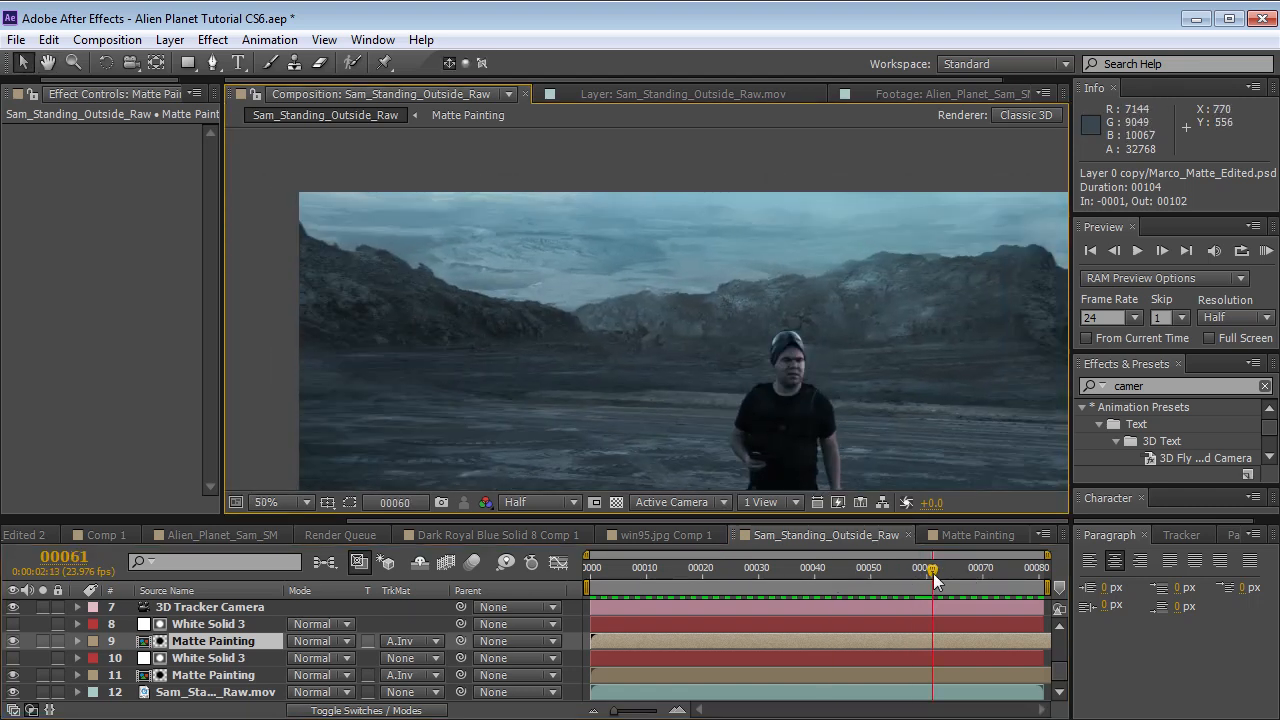
left_click(675, 567)
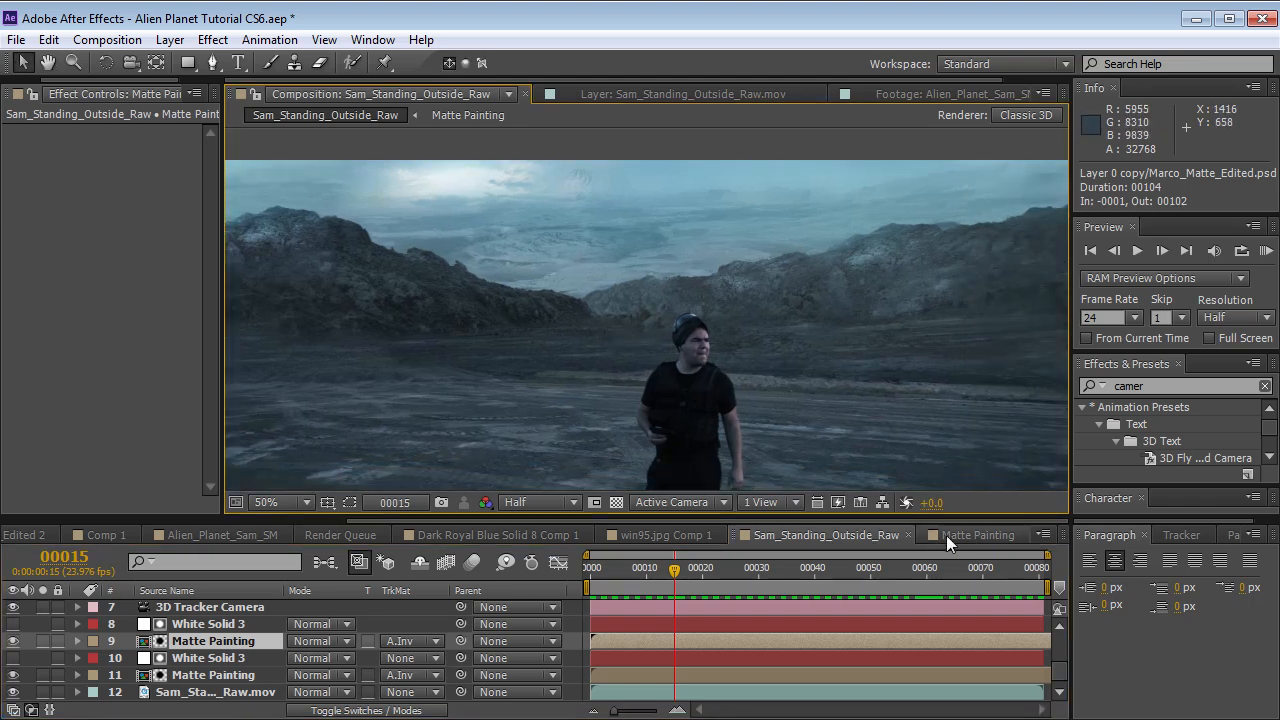
- Move the sky layer down 64 px in the Matte Painting composition and check the main composition up to frame 35
left_click(946, 535)
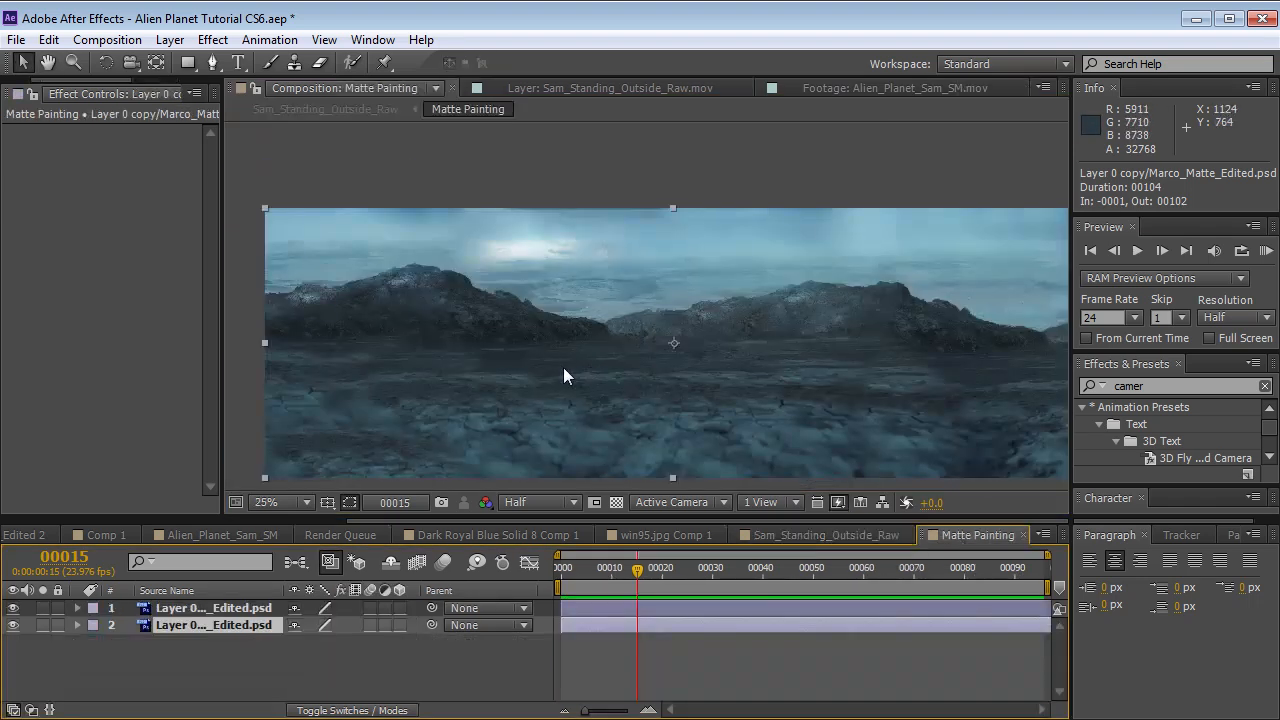
left_click_drag(532, 274, 531, 290)
left_click(797, 535)
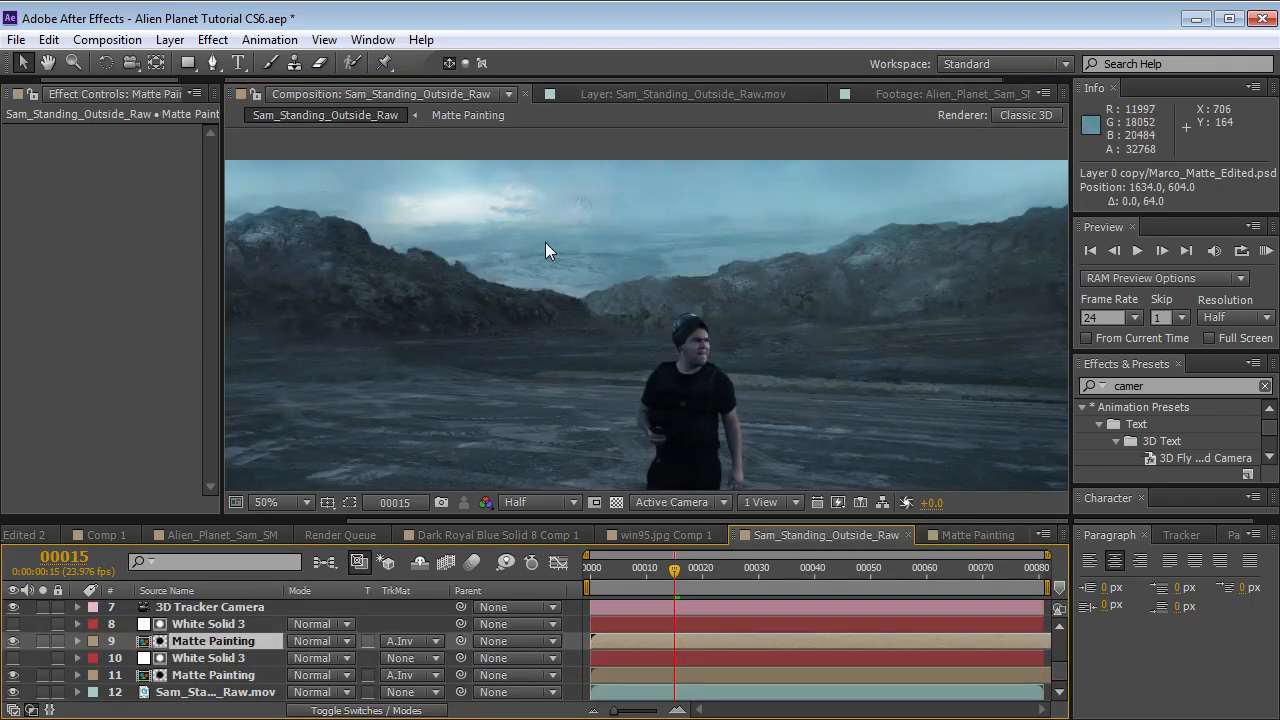
left_click_drag(656, 570, 739, 572)
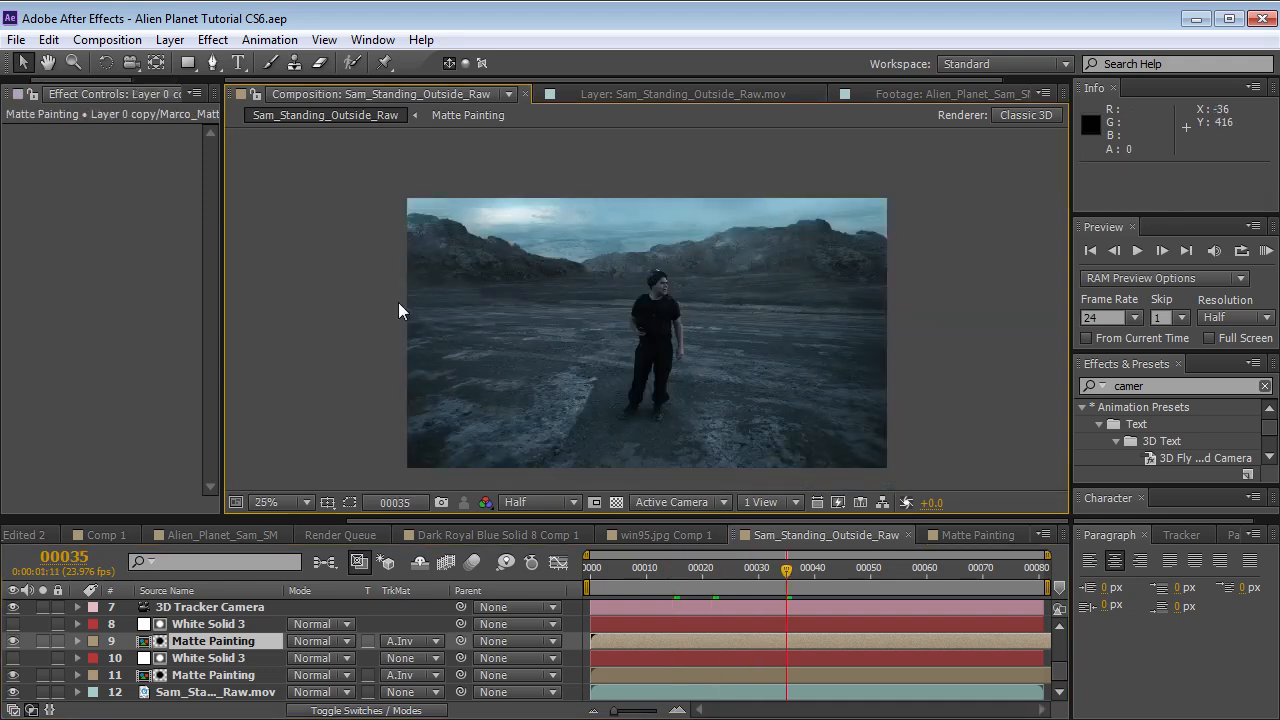
scroll(428, 276, "up", 2)
left_click_drag(631, 267, 629, 308)
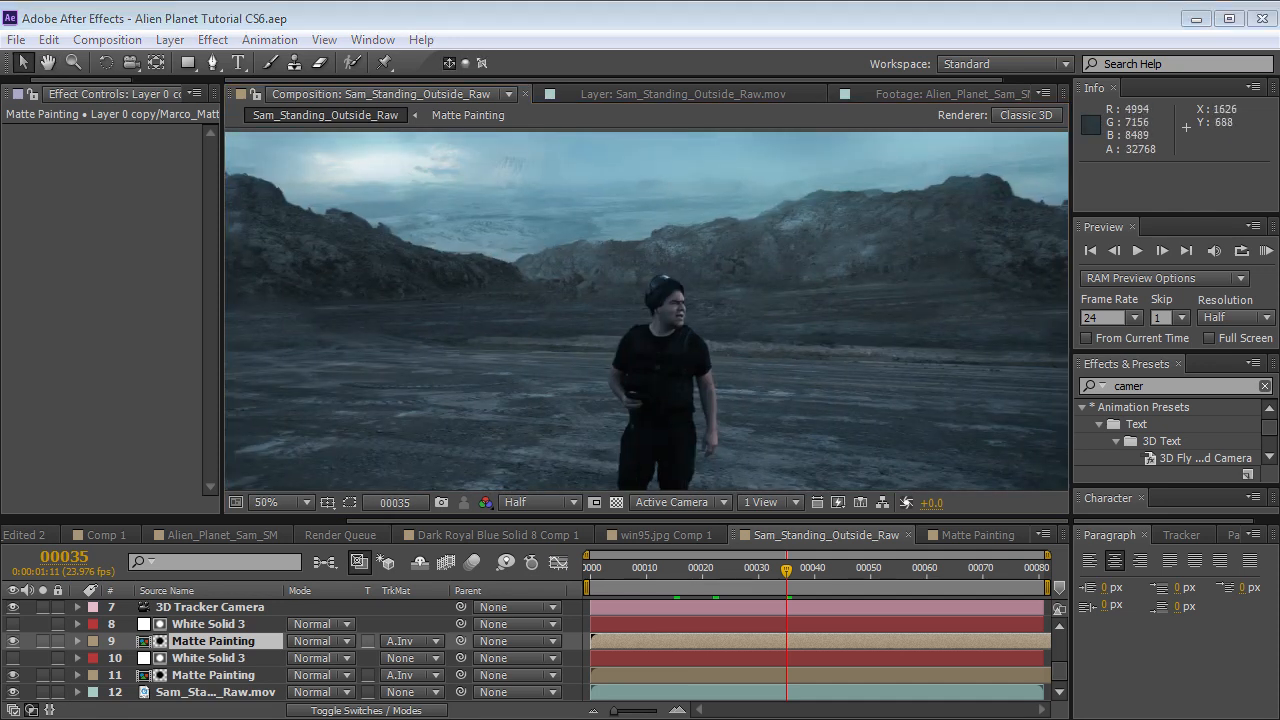
- Switch to the video player to scrub the SAM FAR AWAY green-screen clip, and return to After Effects
left_click_drag(1279, 719, 900, 349)
left_click_drag(913, 662, 849, 657)
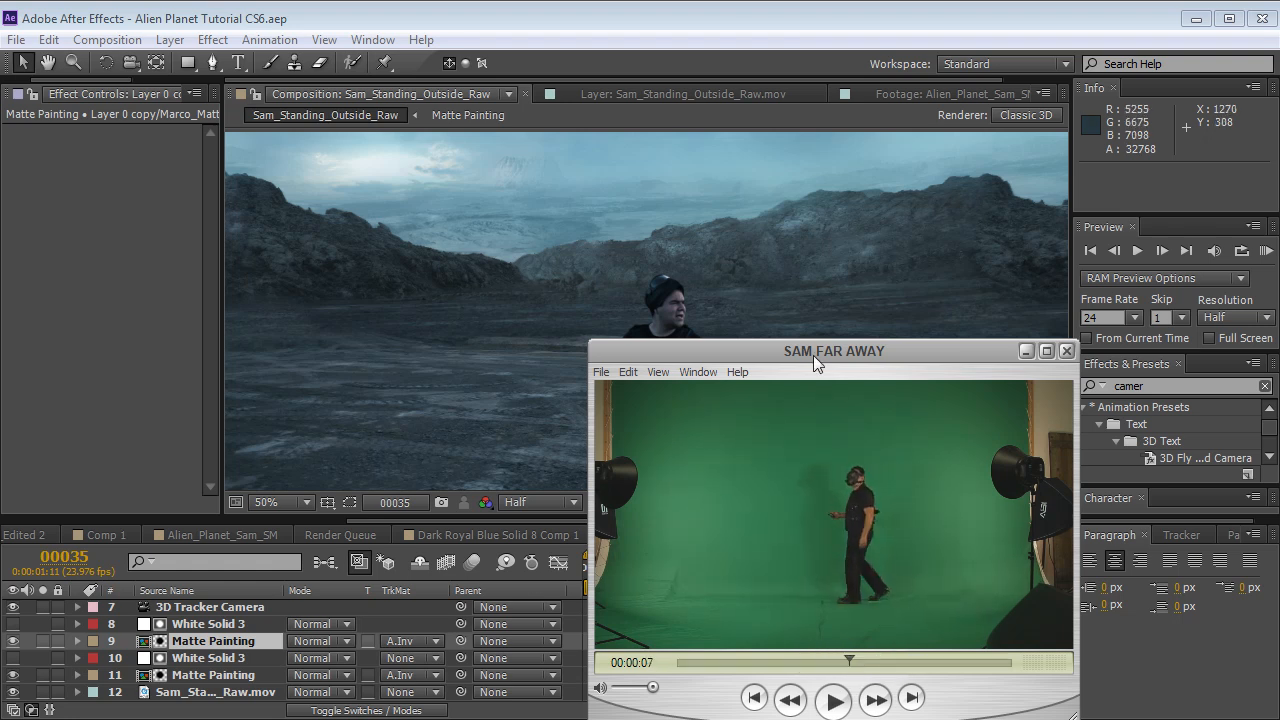
left_click(756, 15)
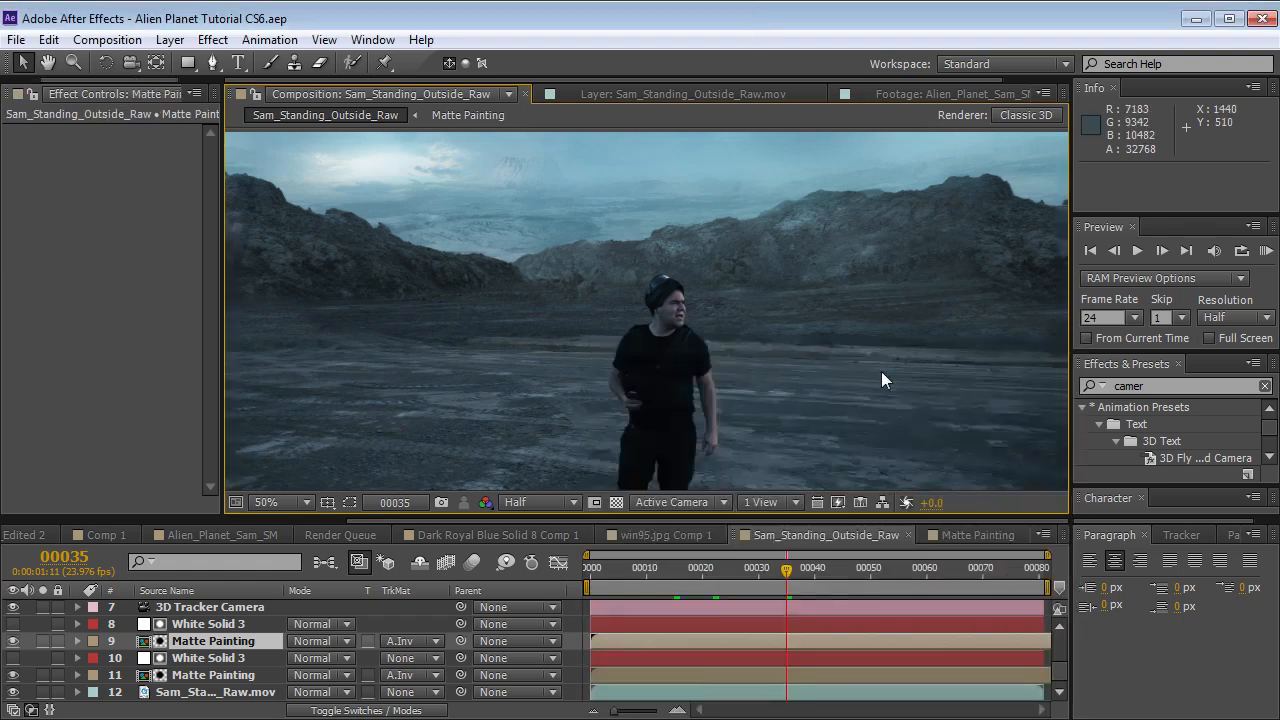
- Open the Alien_Planet_Sam_SM composition and examine the distant walking figure around frame 51
left_click(660, 536)
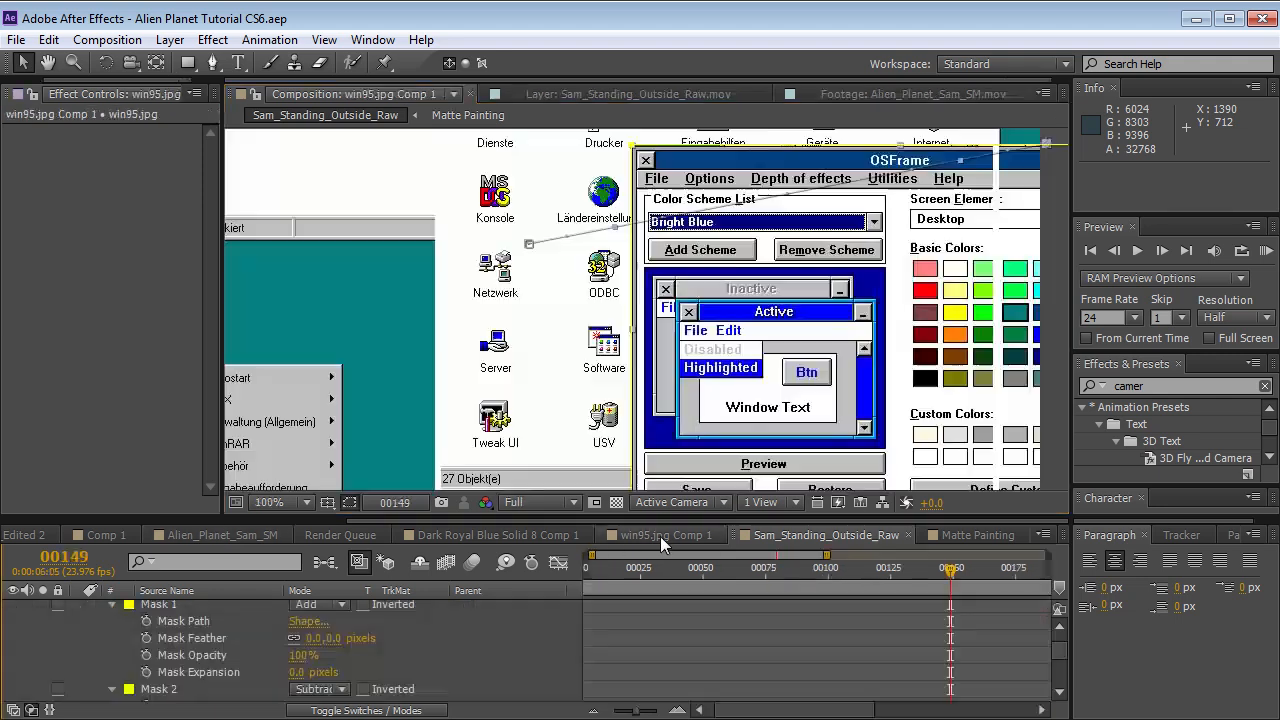
left_click(510, 537)
left_click(655, 537)
key("grave")
key("grave")
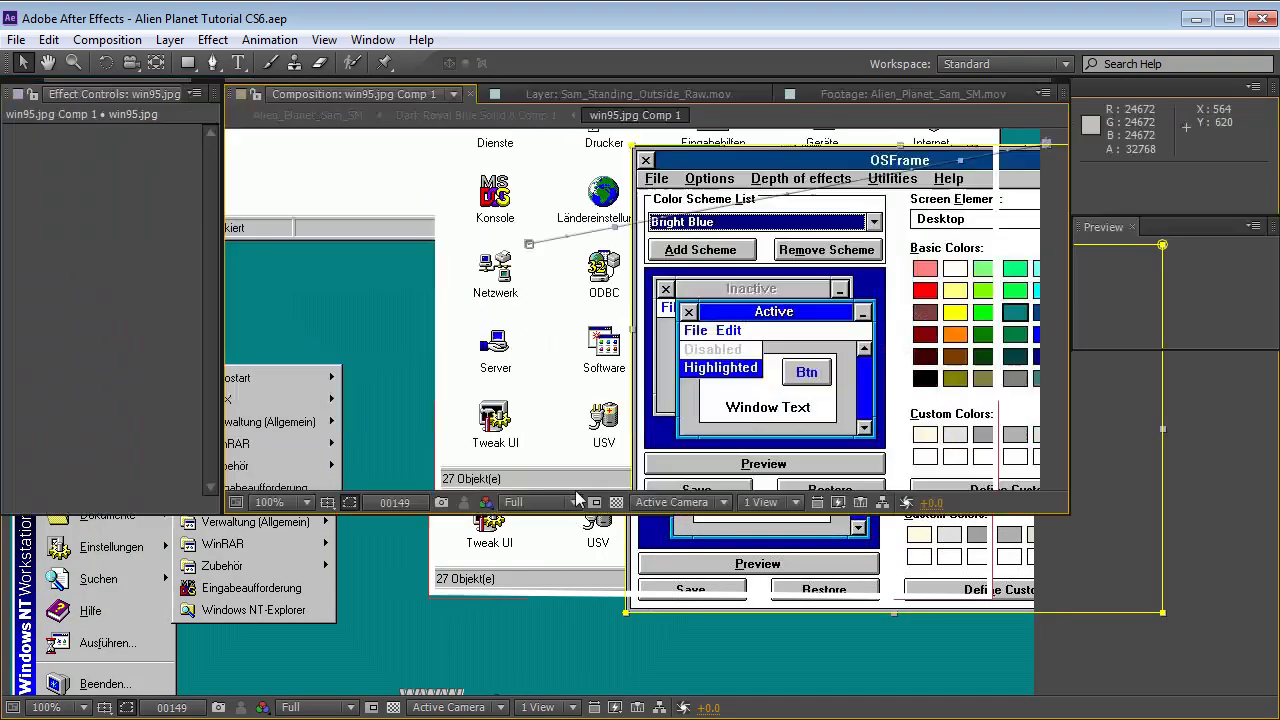
left_click(249, 535)
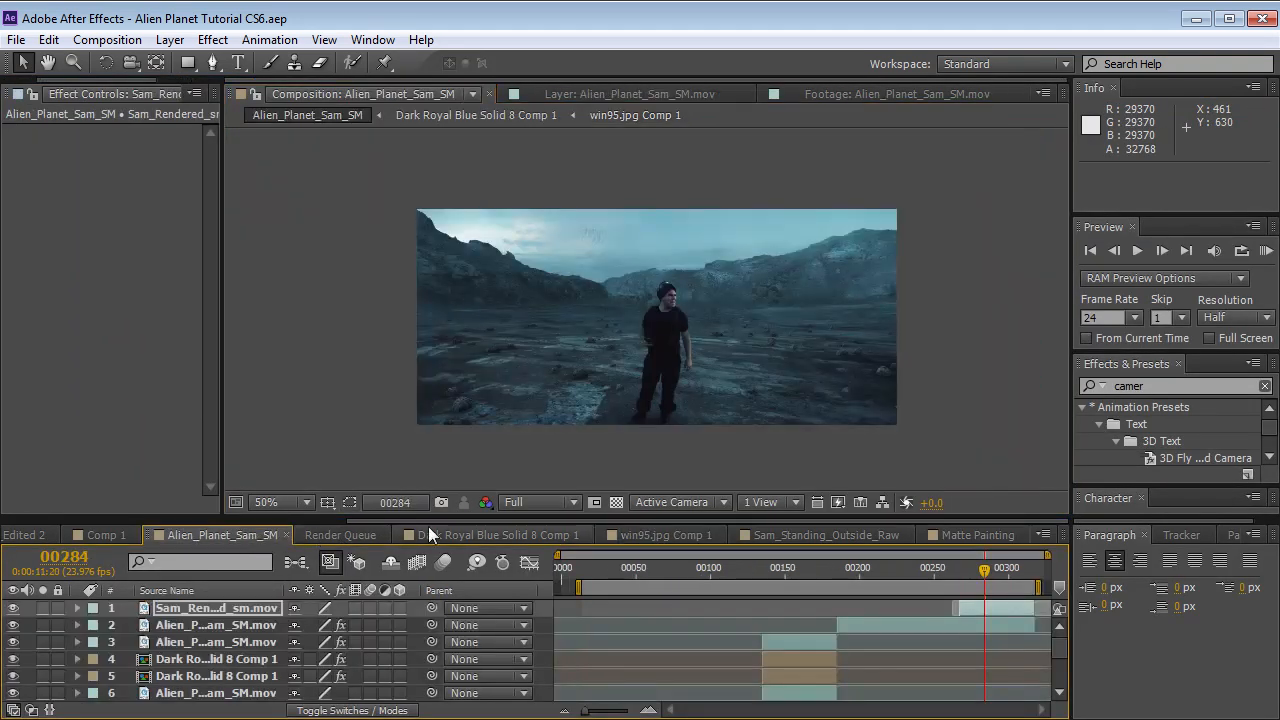
left_click_drag(940, 574, 645, 571)
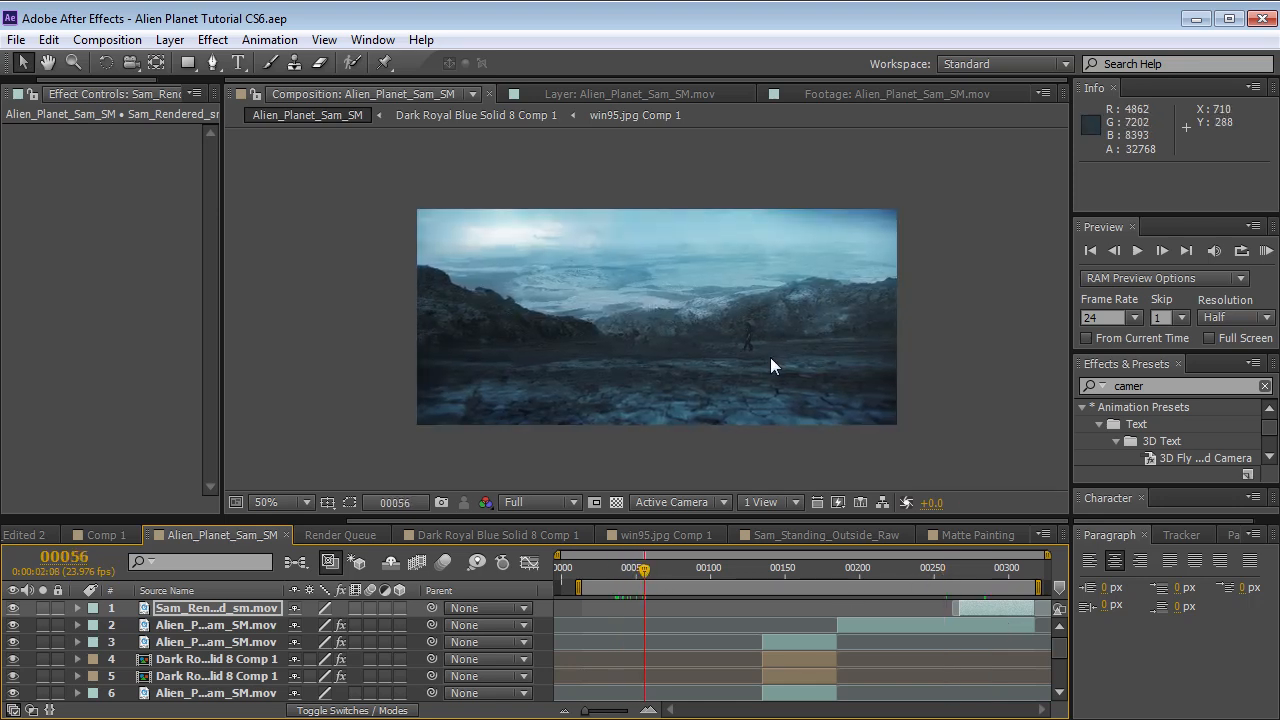
key("h")
left_click_drag(766, 385, 783, 352)
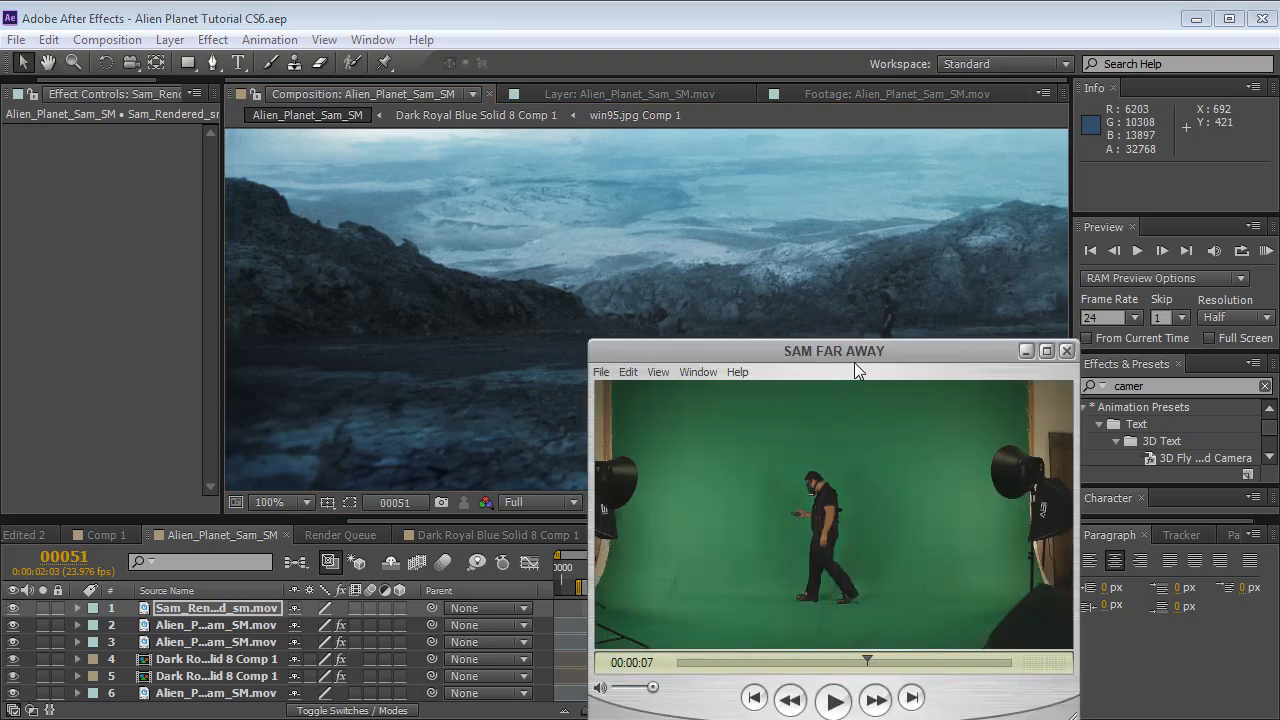
- Enlarge the green-screen clip's player window, scrub through the walking man, and return to the Alien_Planet_Sam_SM composition in After Effects
left_click_drag(854, 362, 576, 220)
left_click_drag(792, 580, 996, 695)
left_click_drag(705, 633, 665, 632)
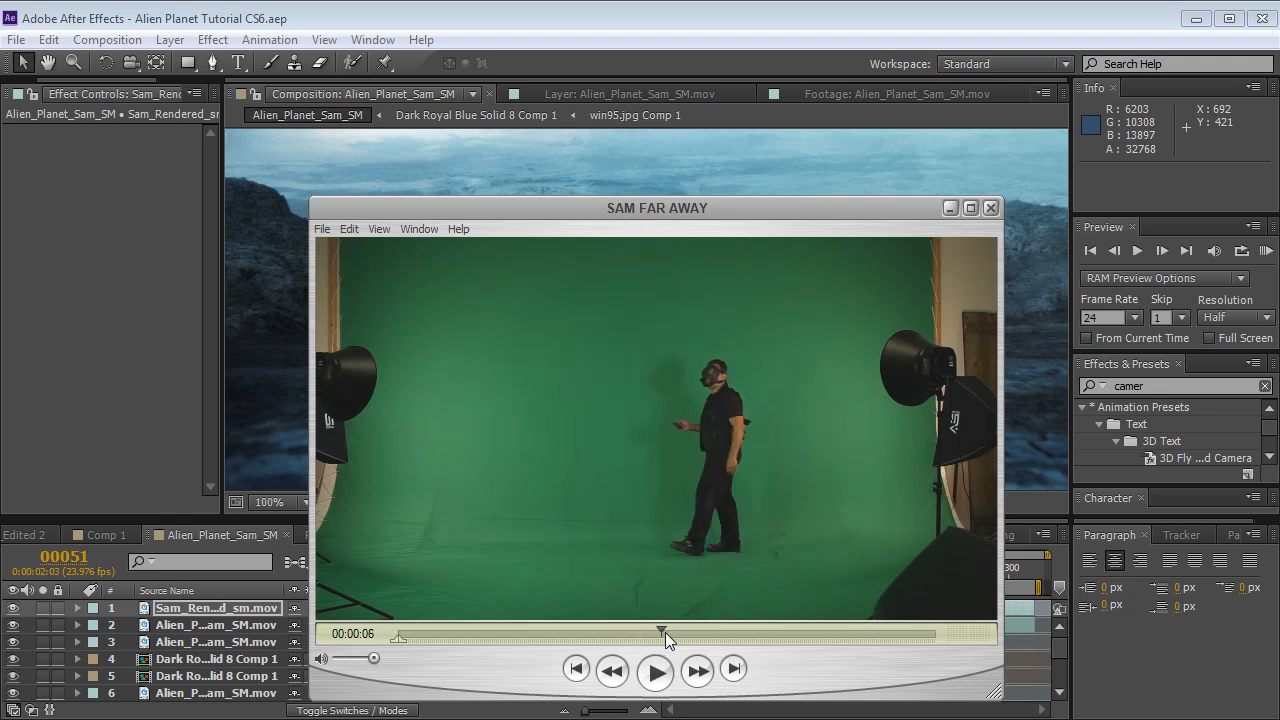
left_click(678, 30)
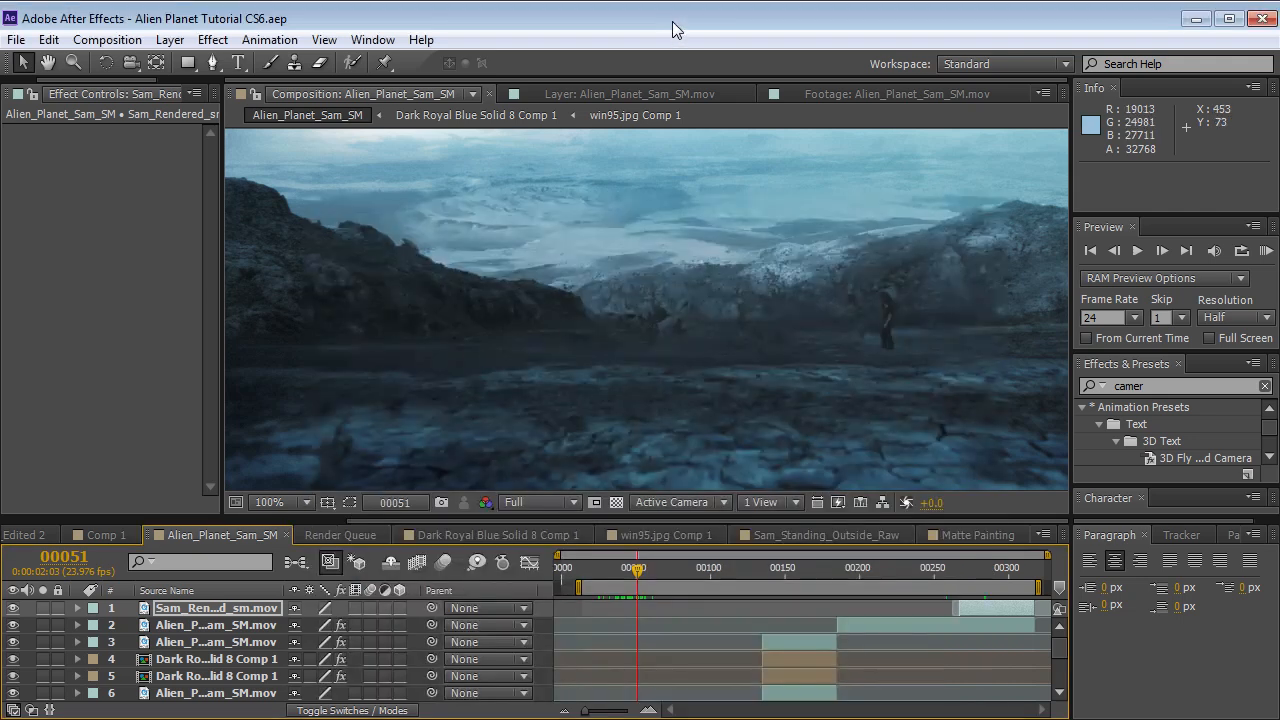
left_click(680, 613)
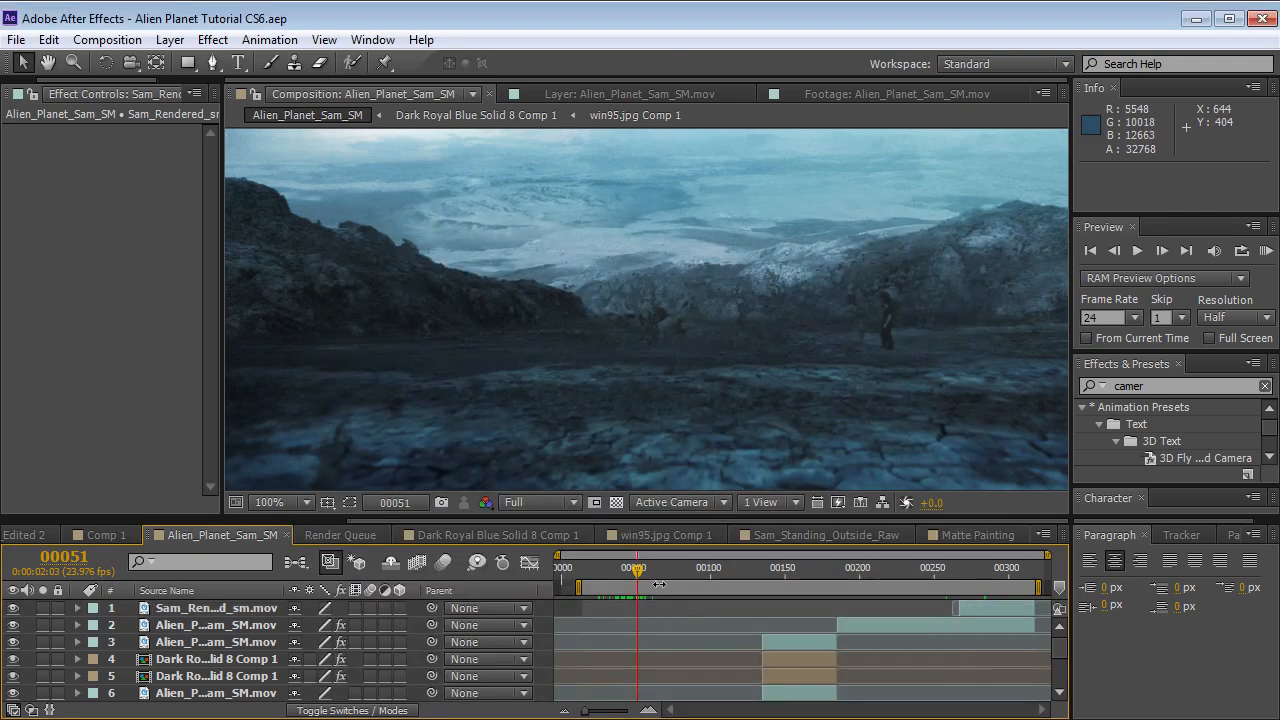
- Review the standing actor's finished shot in the Alien_Planet_Sam_SM composition around frames 282 to 284
left_click_drag(657, 587, 981, 588)
left_click(665, 566)
scroll(671, 371, "down", 2)
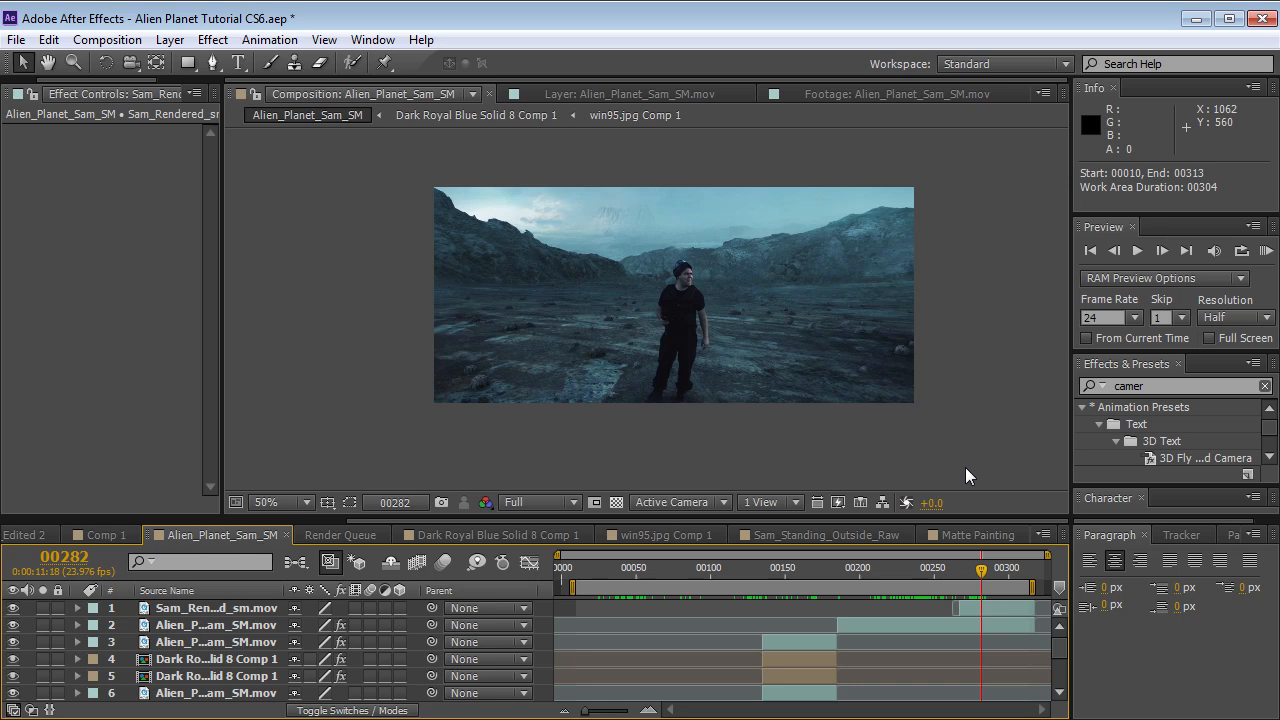
scroll(736, 411, "up", 2)
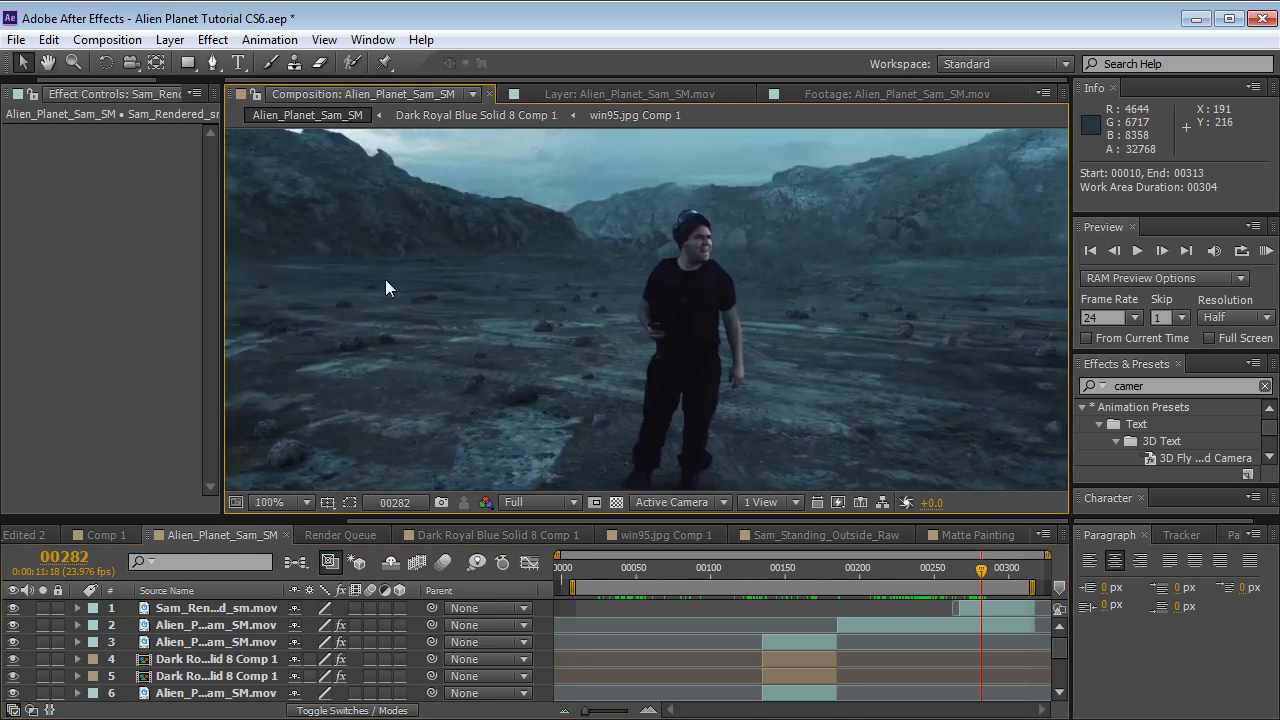
mouse_move(981, 570)
left_mouse_down()
mouse_move(965, 570)
mouse_move(993, 570)
left_mouse_up()
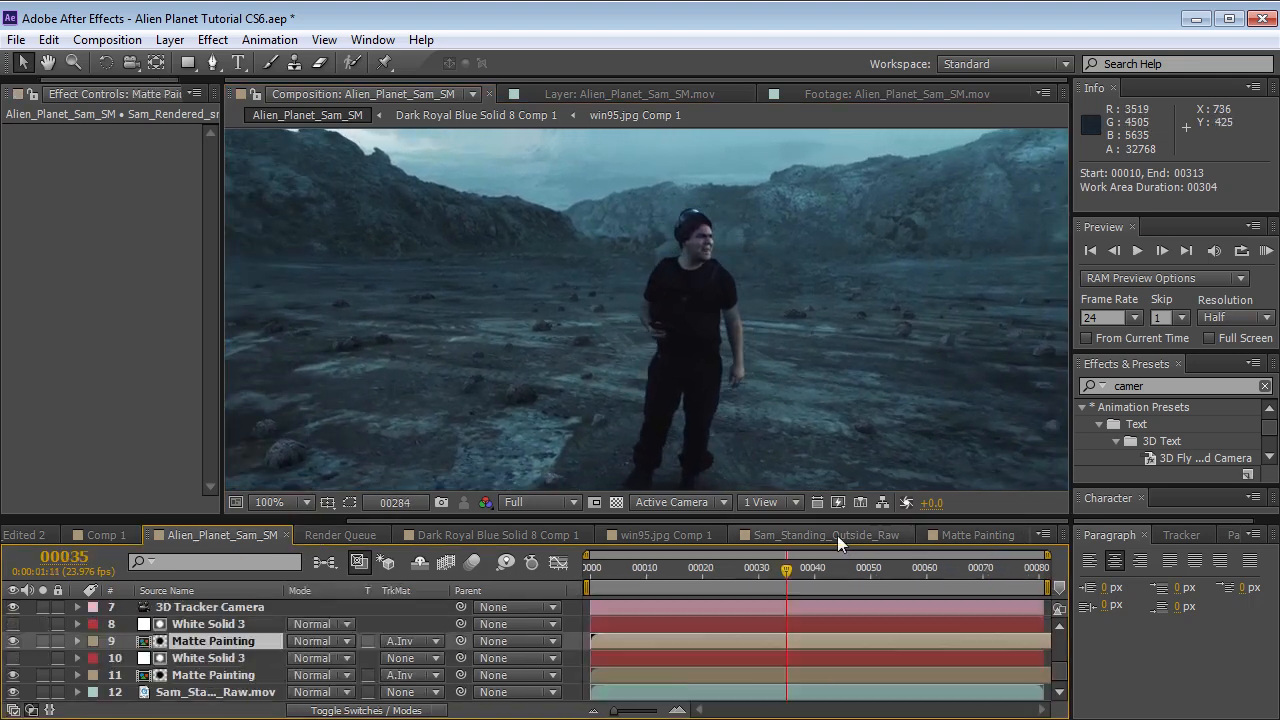
- Open the Sam_Standing_Outside_Raw composition at frame 33 and look over Video Copilot's Element 3D product page
left_click(837, 535)
scroll(640, 357, "down", 2)
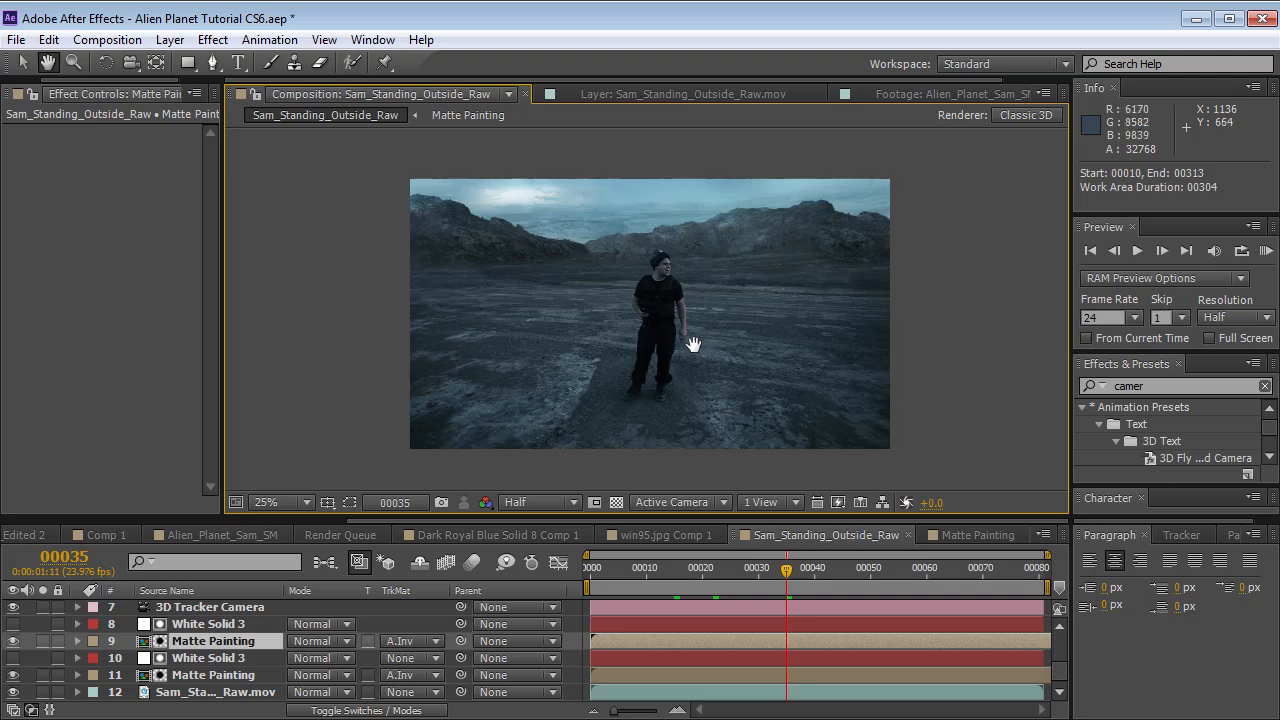
left_click(776, 584)
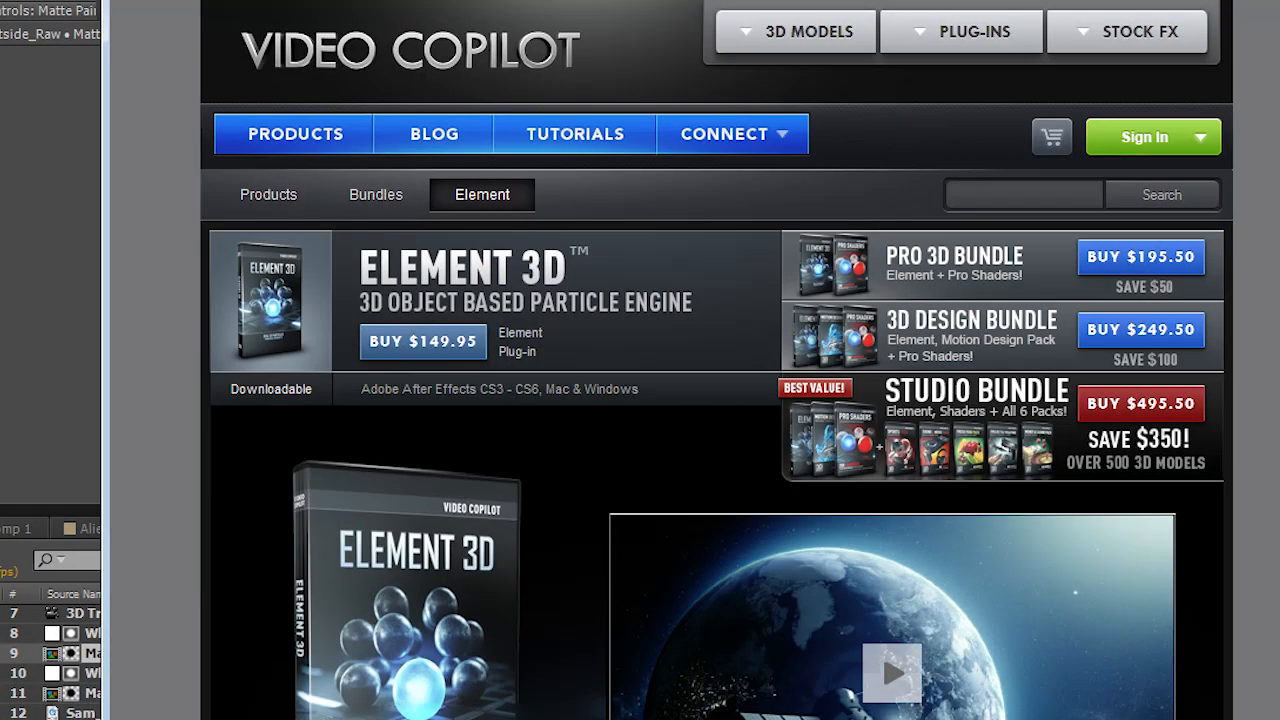
scroll(717, 360, "down", 4)
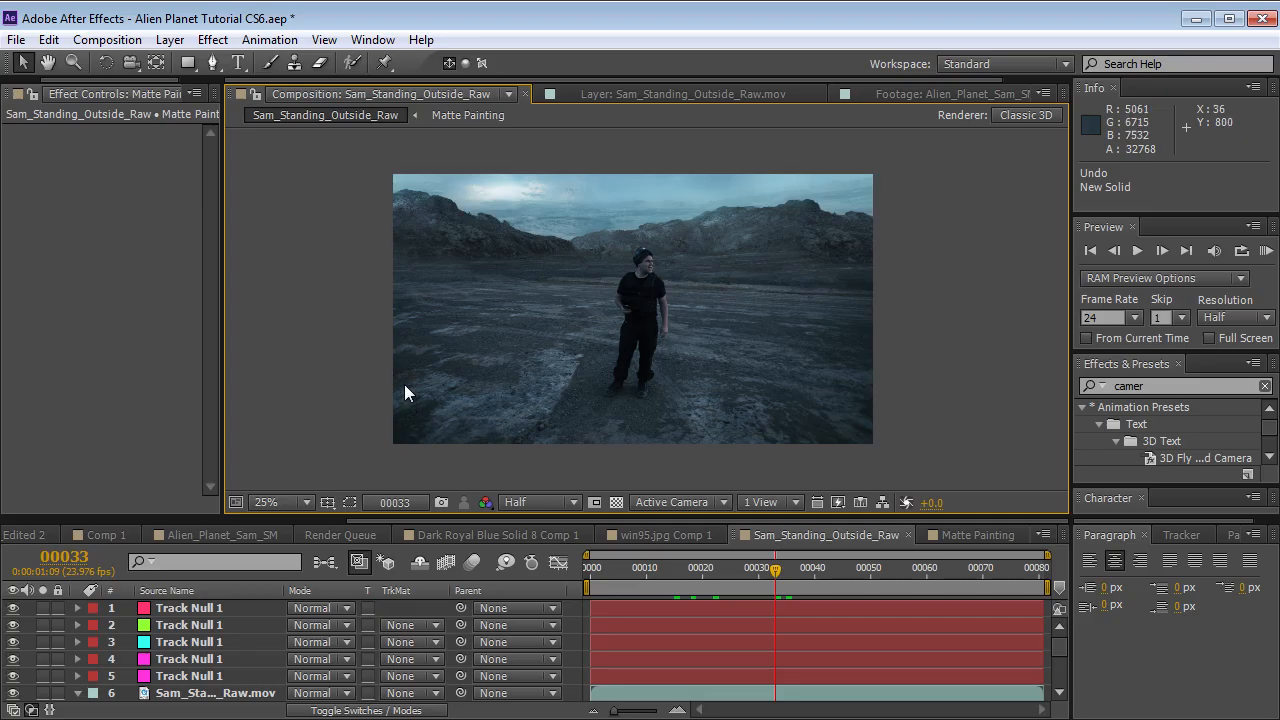
- Create a new white solid at composition size, 1920 by 1080 px
left_click(169, 40)
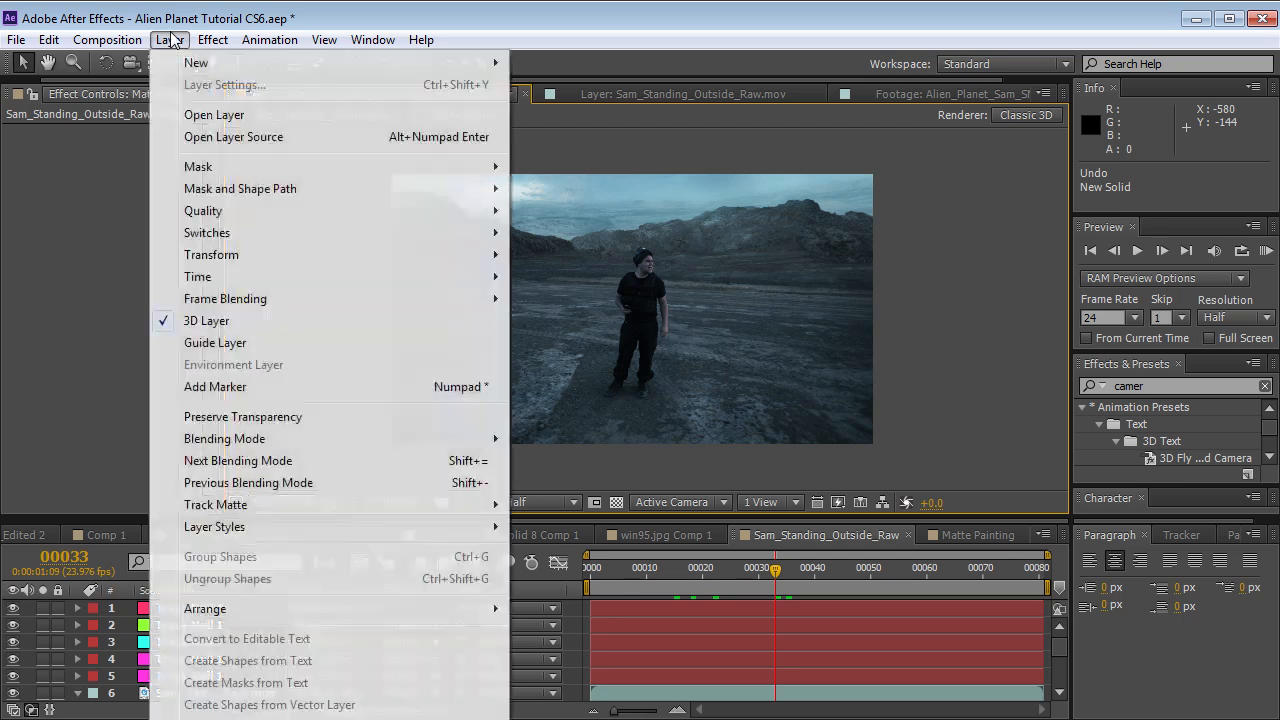
mouse_move(234, 60)
left_click(557, 86)
left_click(396, 449)
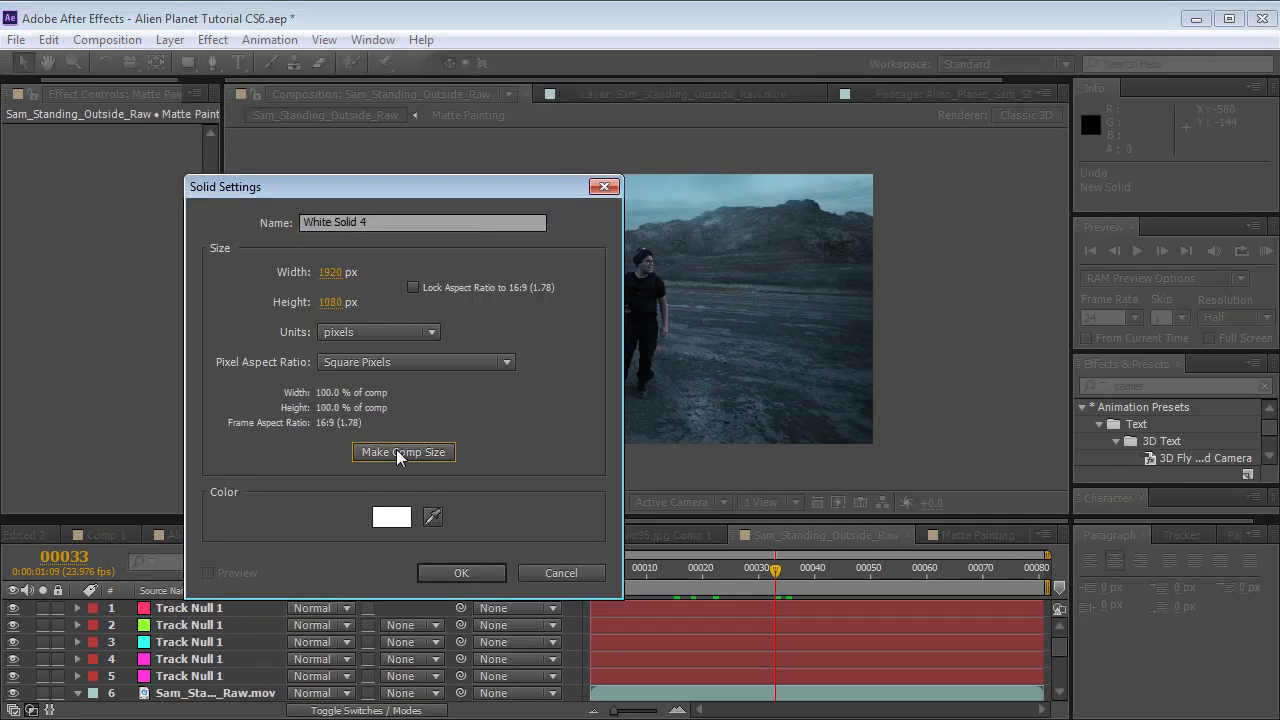
left_click(455, 570)
- Find the Element effect, apply it to the new white solid, and widen the effect settings area
left_click(1158, 388)
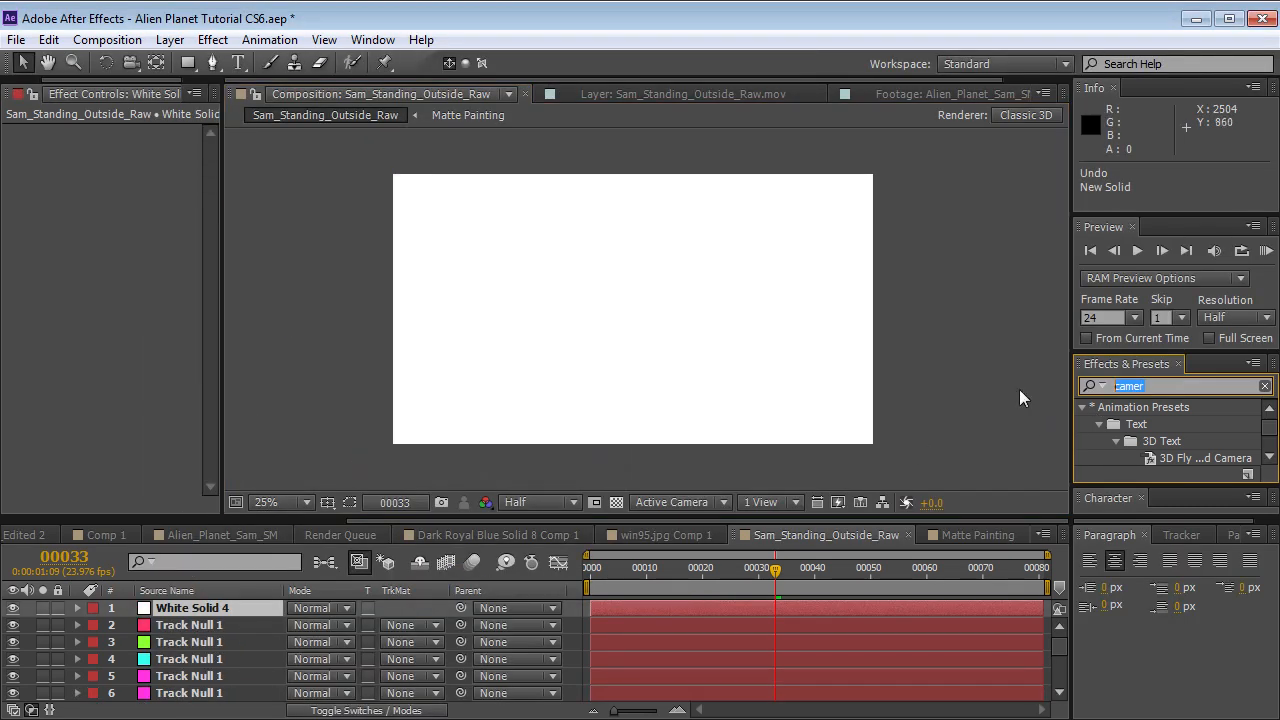
type("elemen")
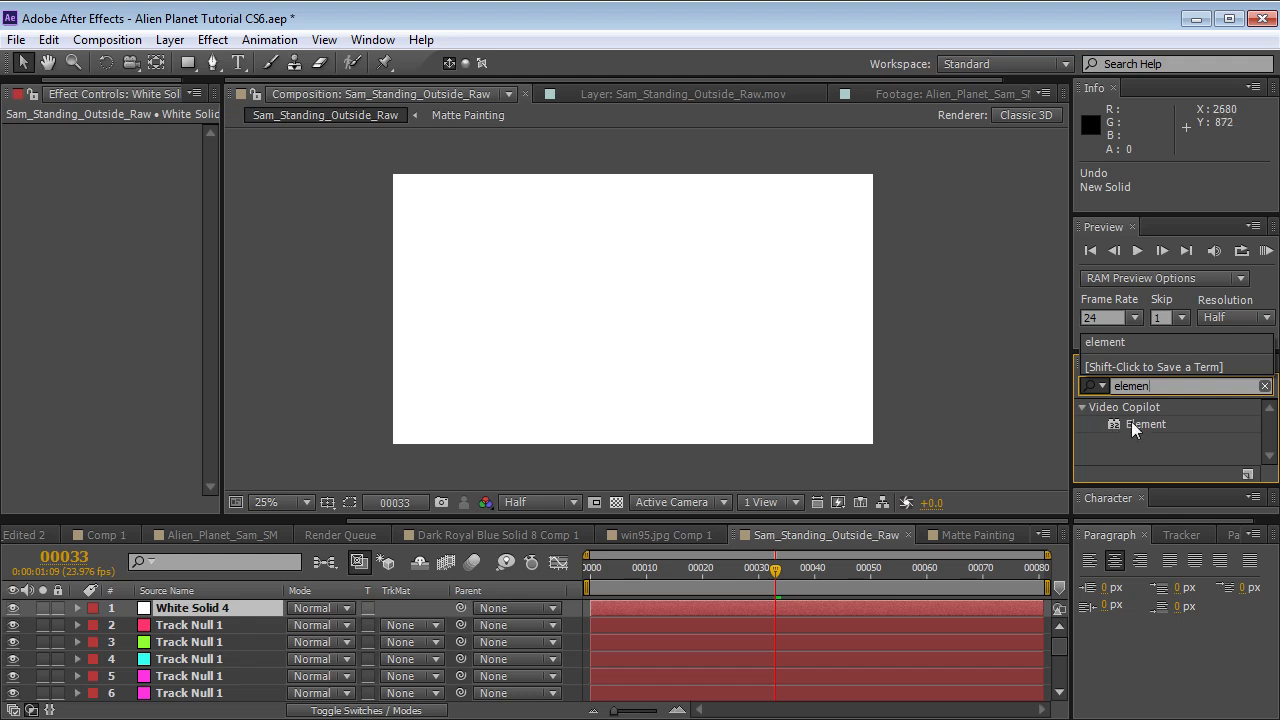
left_click_drag(1140, 424, 560, 263)
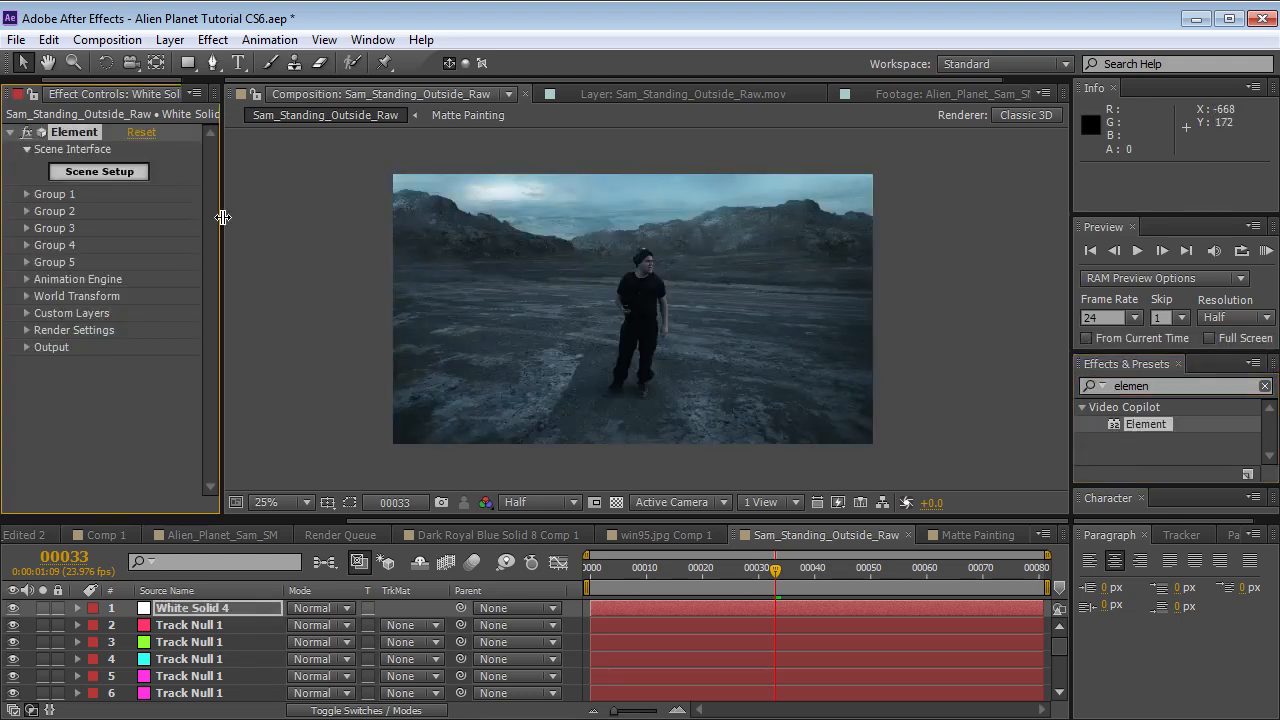
left_click_drag(222, 217, 284, 217)
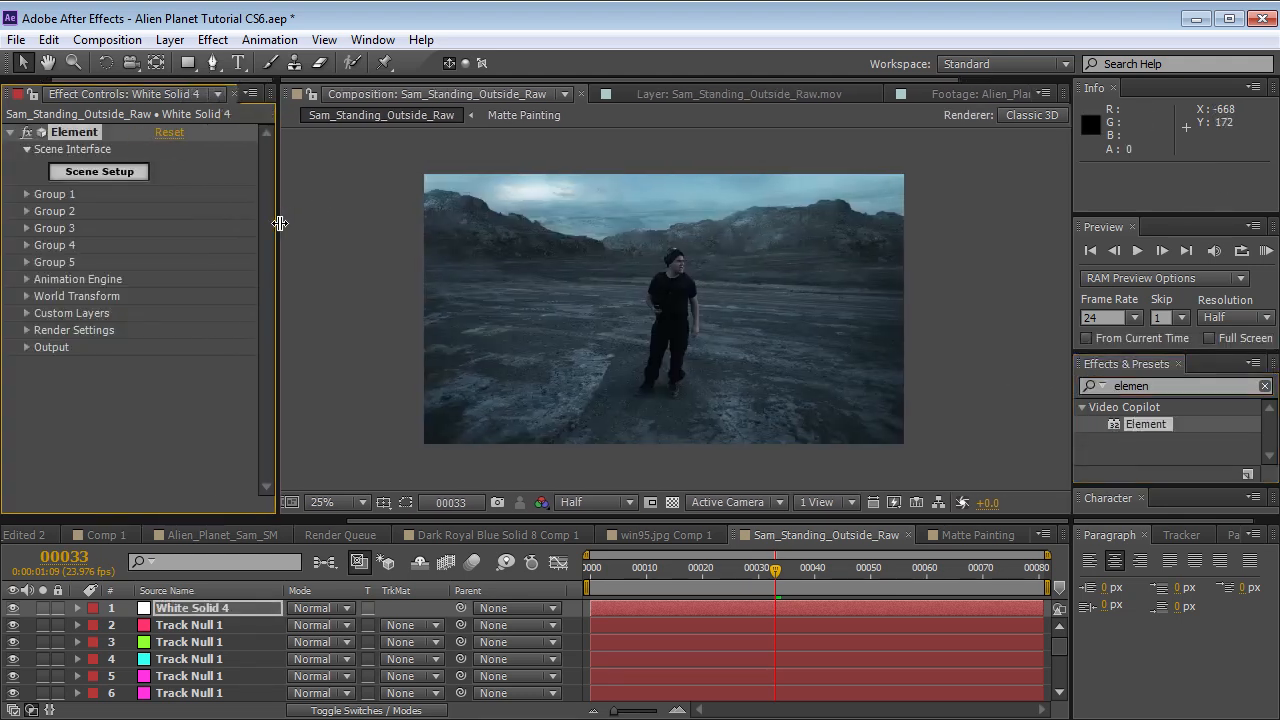
- Open Element's Scene Setup and add rock_01, rock_02 and rock_03 from the Starter_Pack models to the scene
left_click(99, 172)
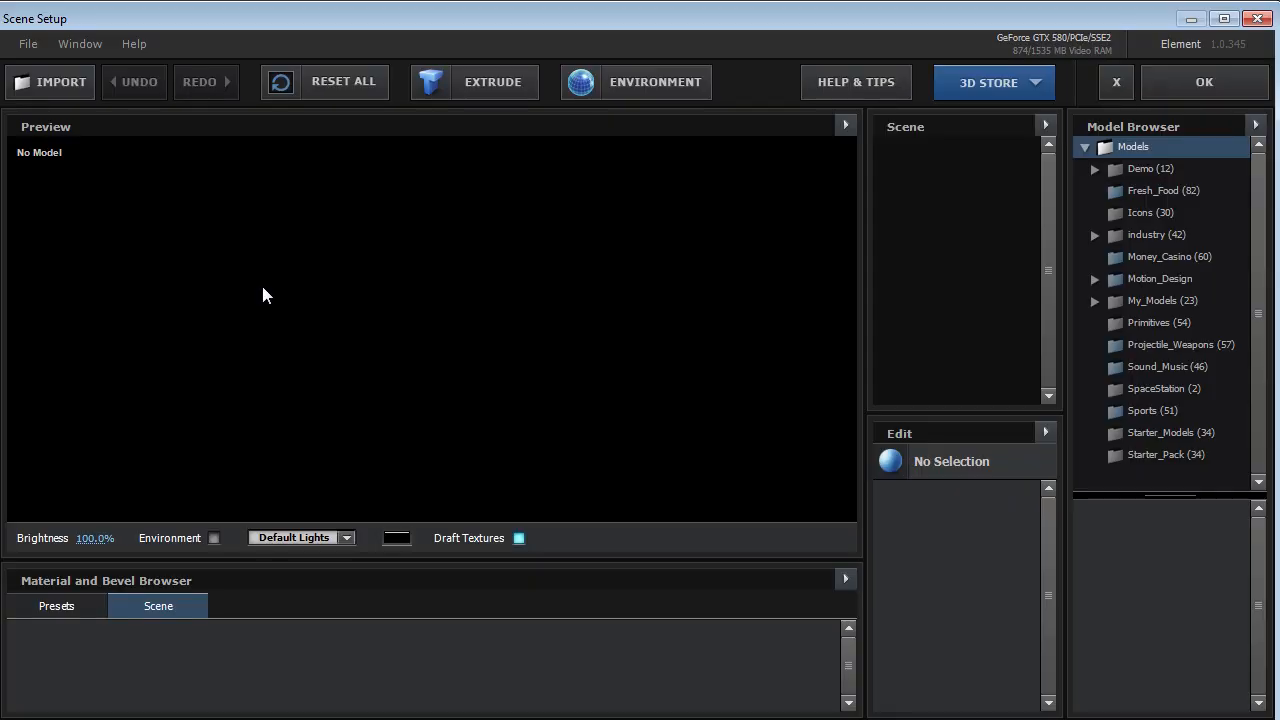
left_click(1135, 454)
left_click_drag(1155, 494, 1147, 300)
left_click_drag(1257, 366, 1256, 582)
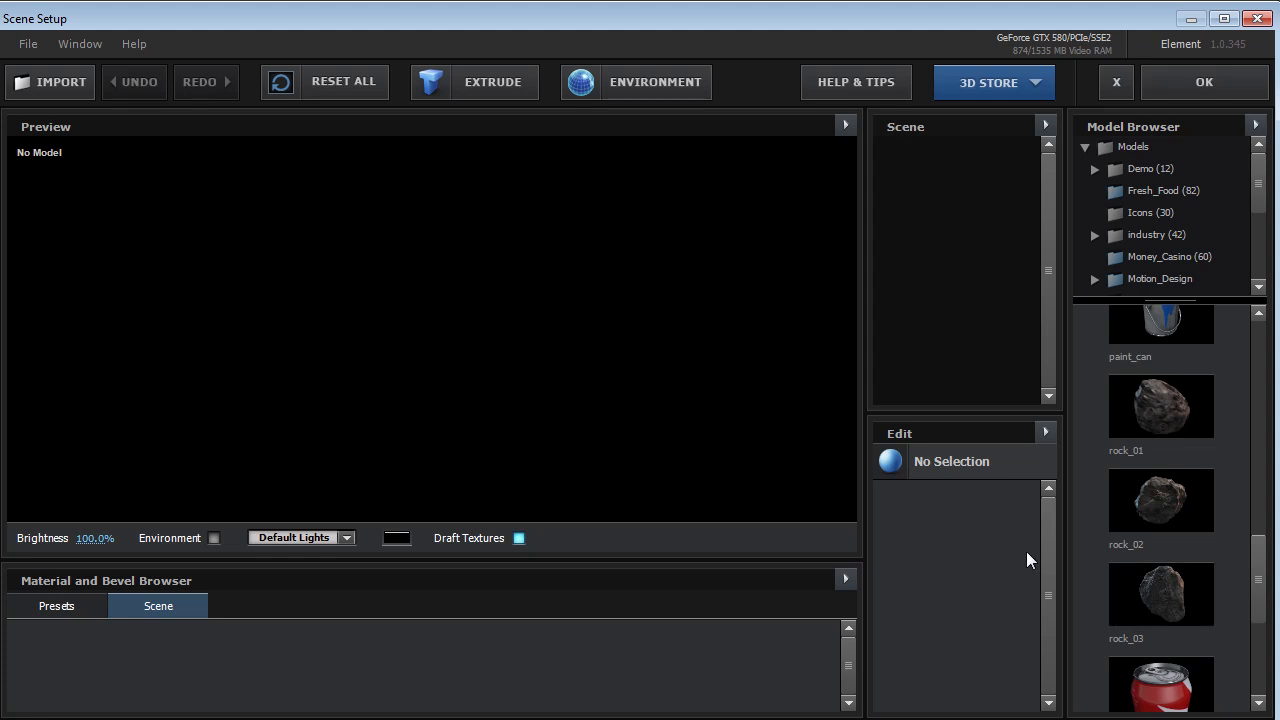
left_click(1141, 420)
left_click_drag(308, 327, 495, 360)
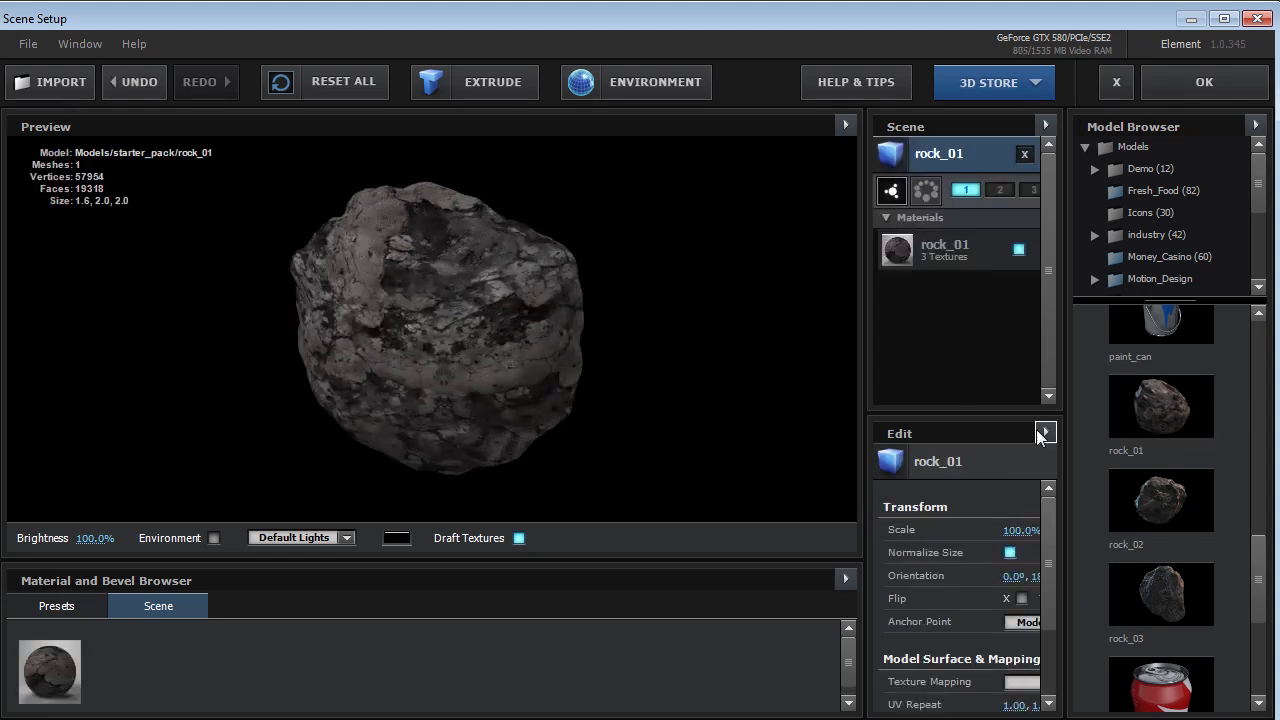
left_click(1189, 504)
left_click(1178, 600)
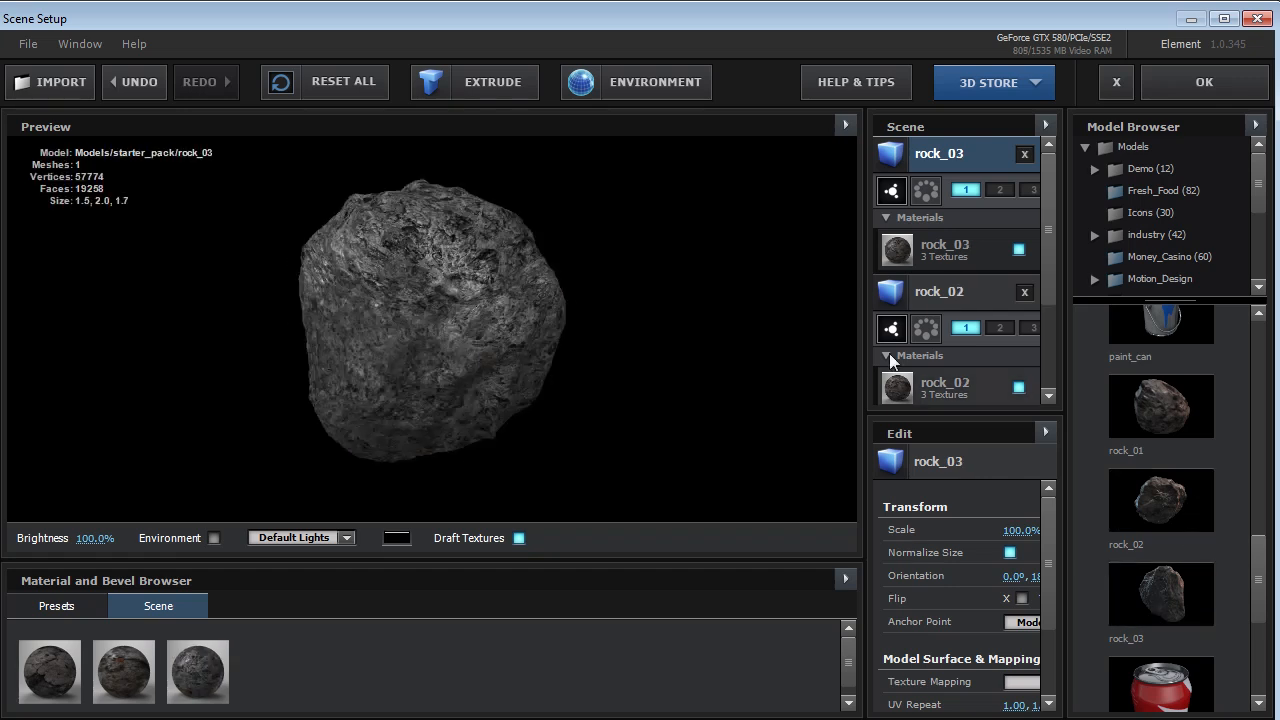
- Inspect the rock models and their group assignments with the scene list widened, and accept the Scene Setup
left_click(1005, 291)
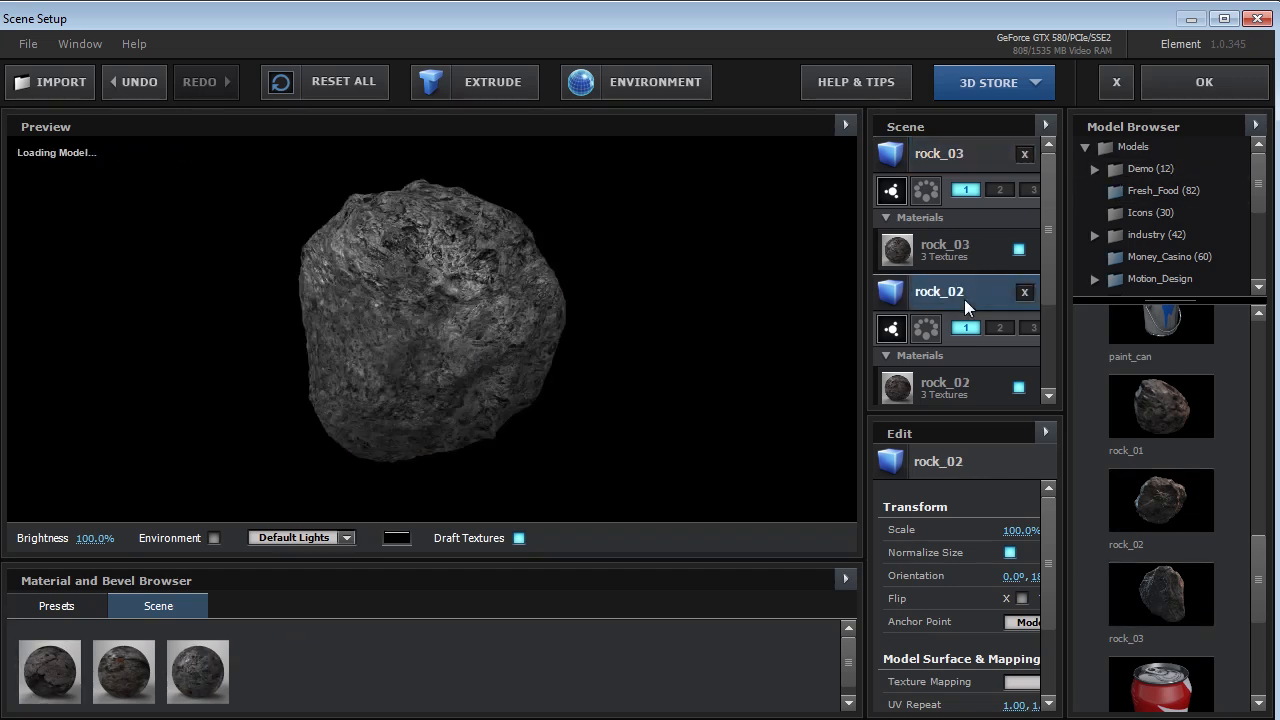
scroll(1047, 303, "down", 2)
left_click(965, 357)
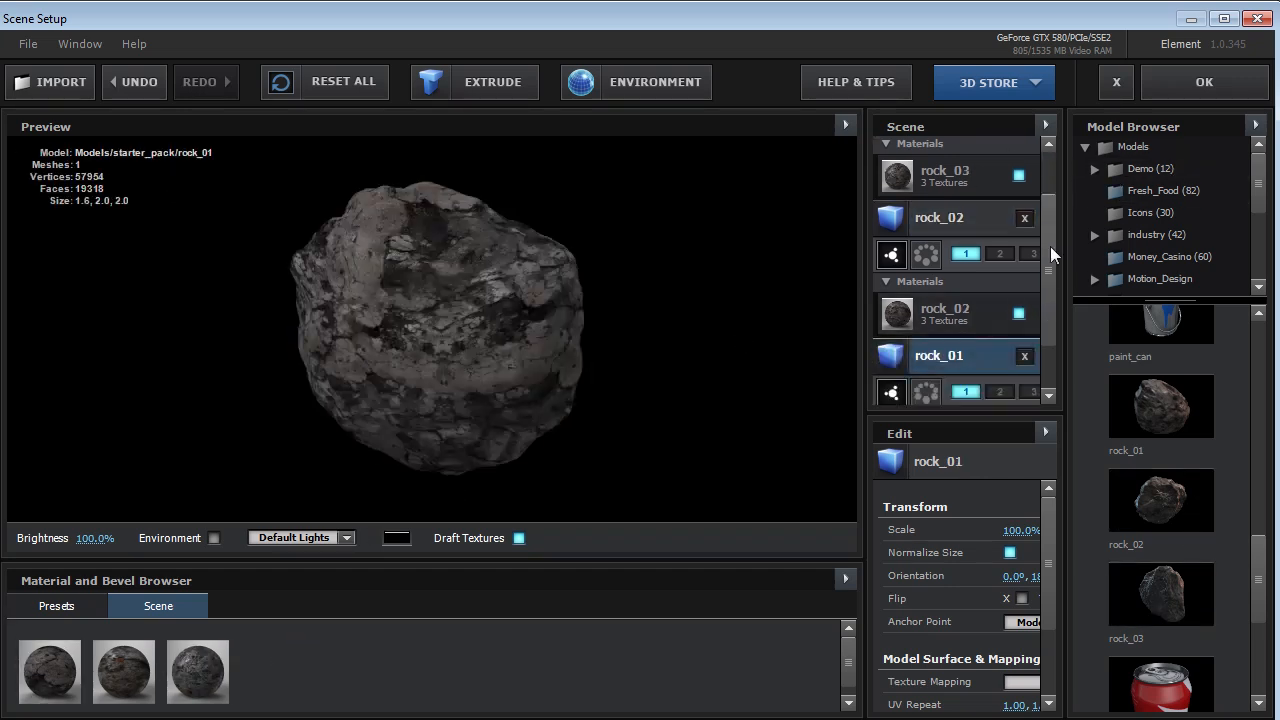
scroll(1050, 240, "up", 2)
left_click_drag(862, 366, 783, 357)
left_click_drag(1019, 300, 1080, 304)
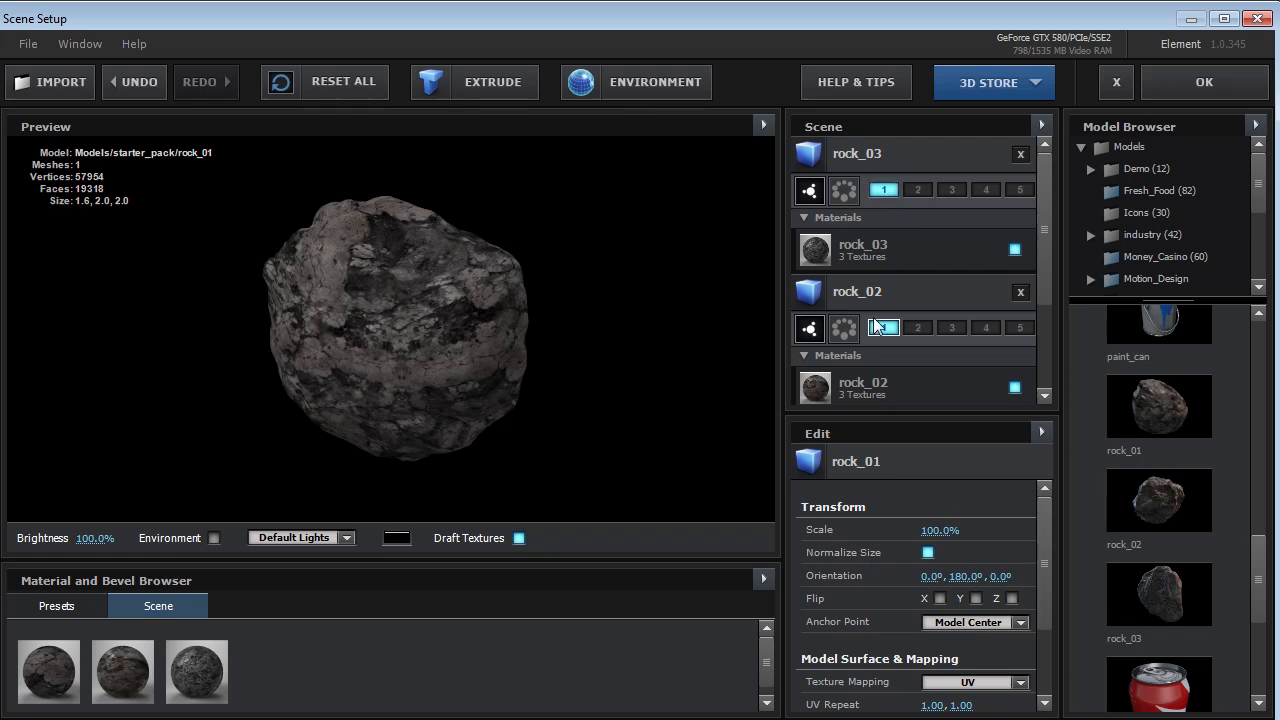
mouse_move(1048, 232)
left_mouse_down()
mouse_move(1049, 318)
mouse_move(1044, 226)
left_mouse_up()
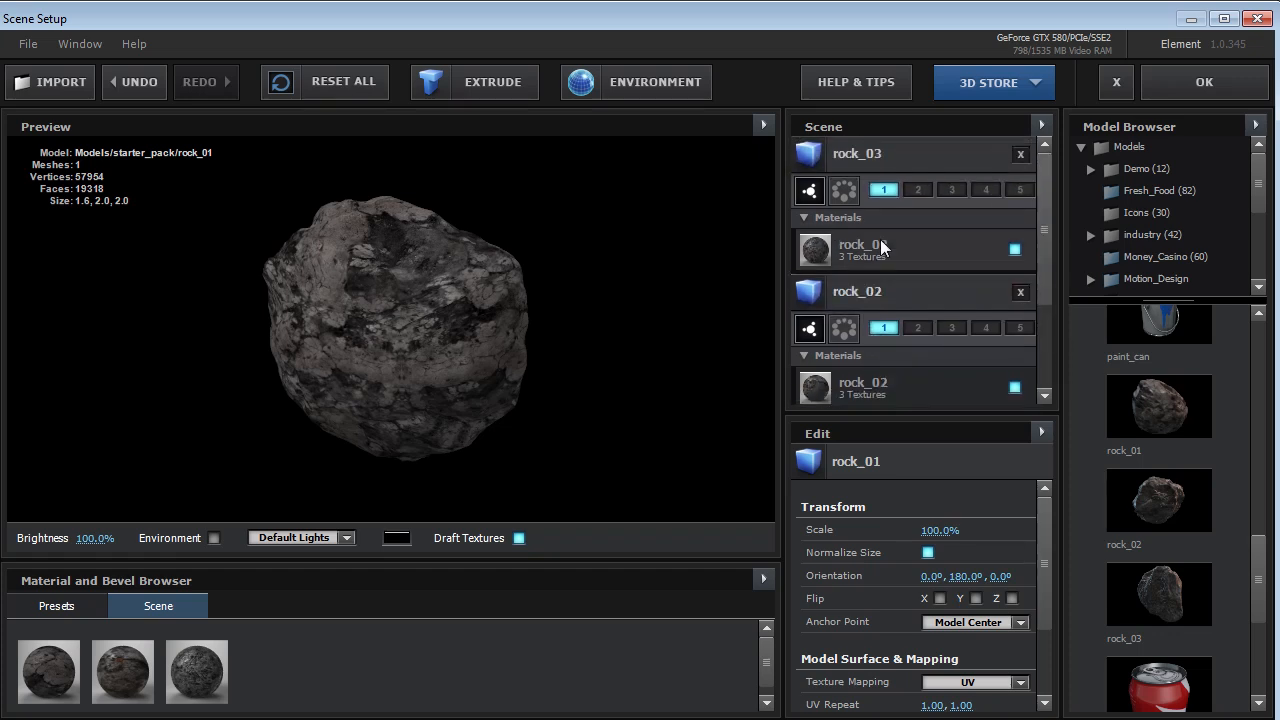
left_click_drag(557, 263, 421, 357)
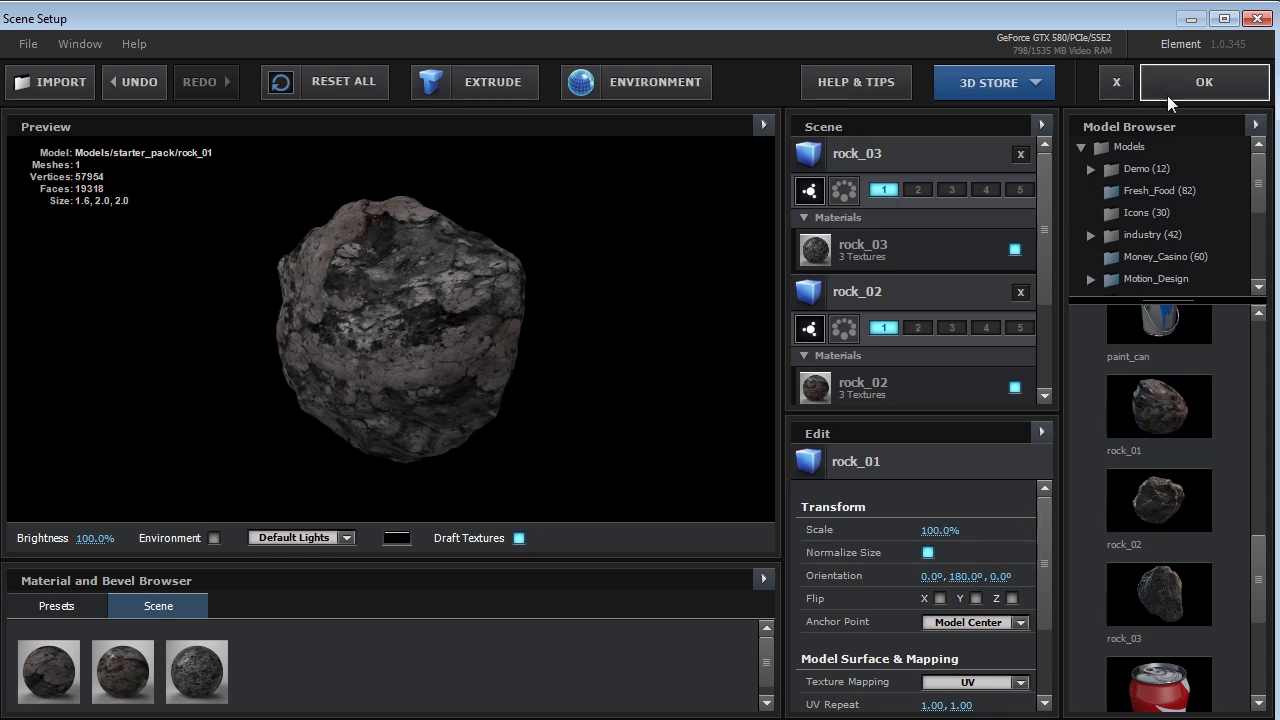
left_click(1202, 84)
- Move to frame 57 and set the Particle Count of Group 1's Particle Replicator to 200
left_click_drag(779, 570, 909, 569)
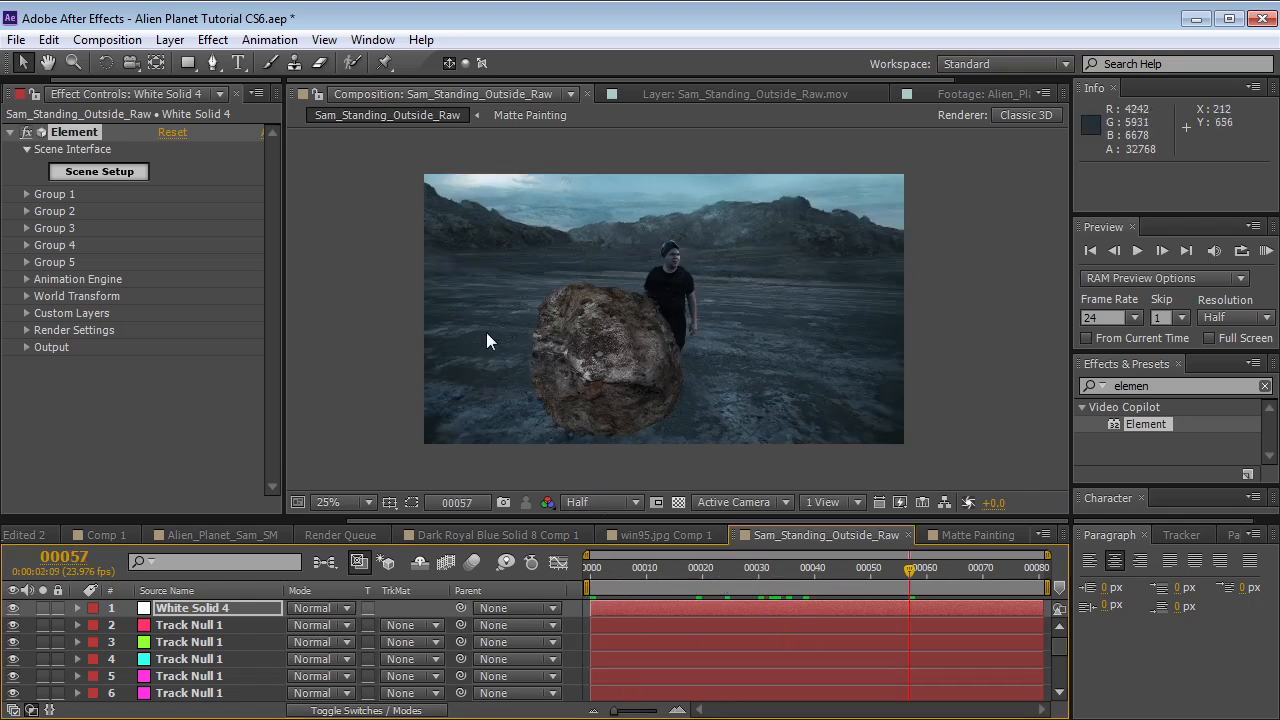
left_click(26, 194)
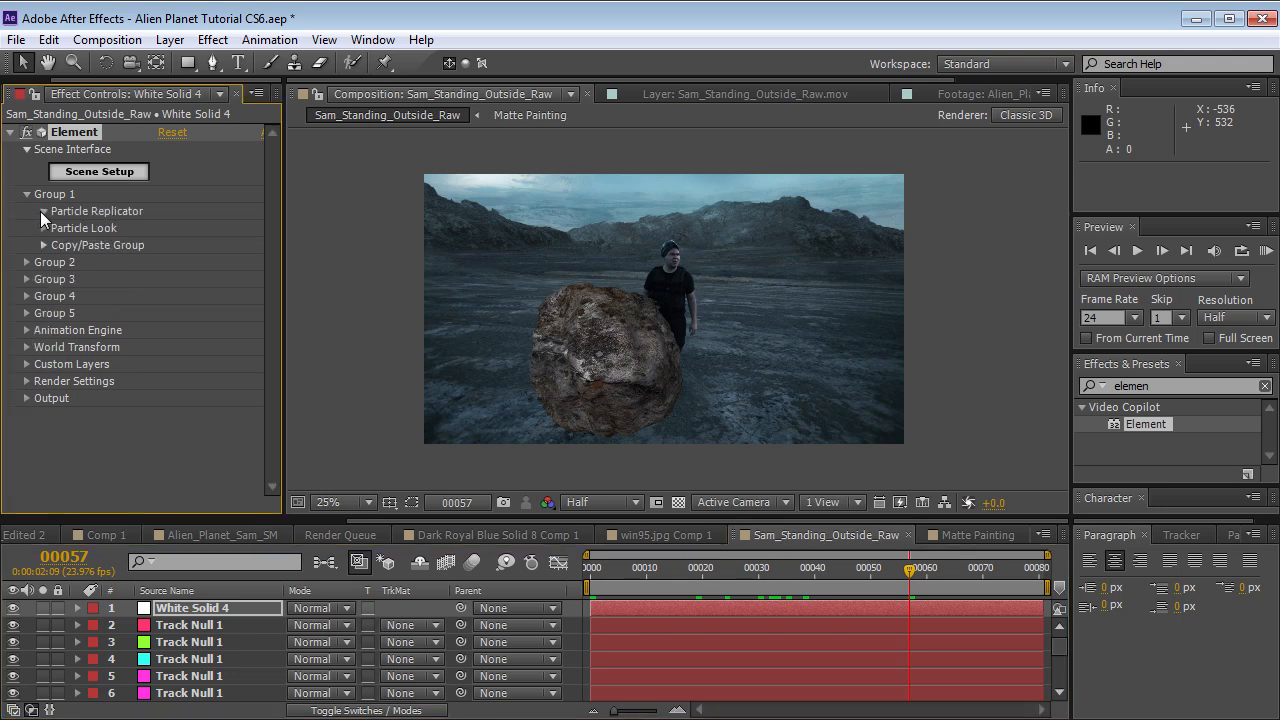
left_click(42, 211)
left_click(162, 229)
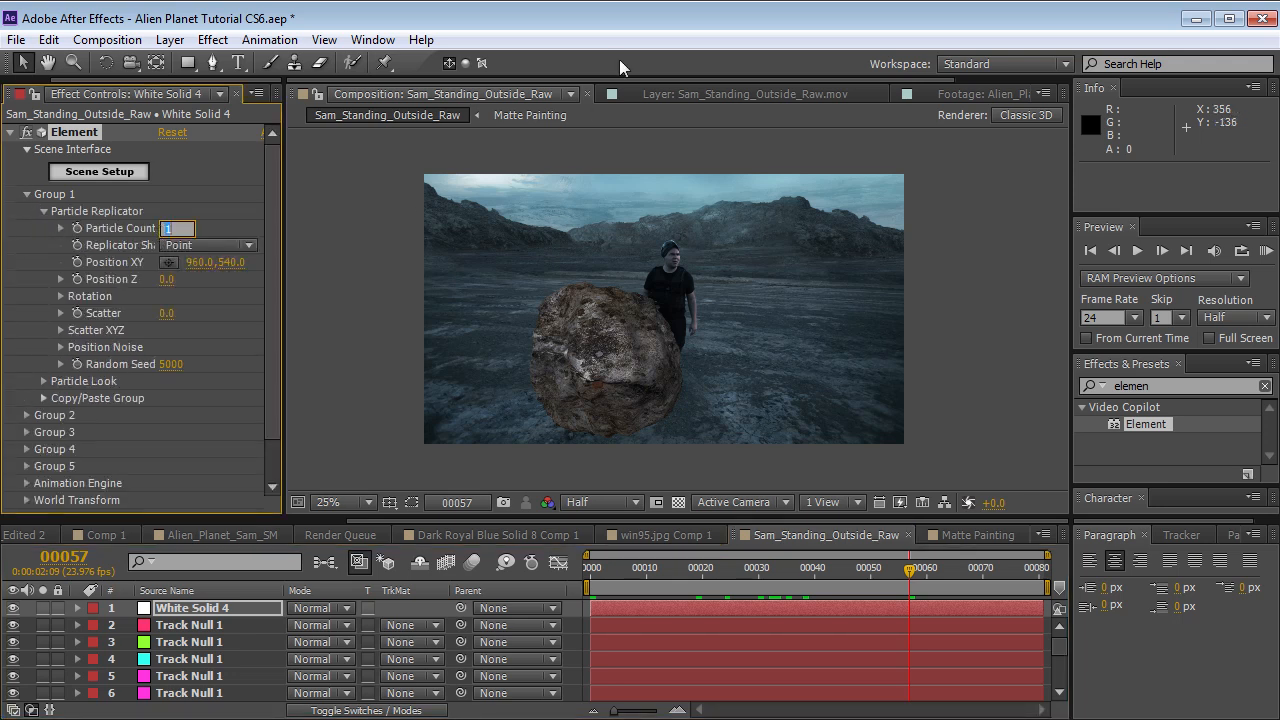
key("Return")
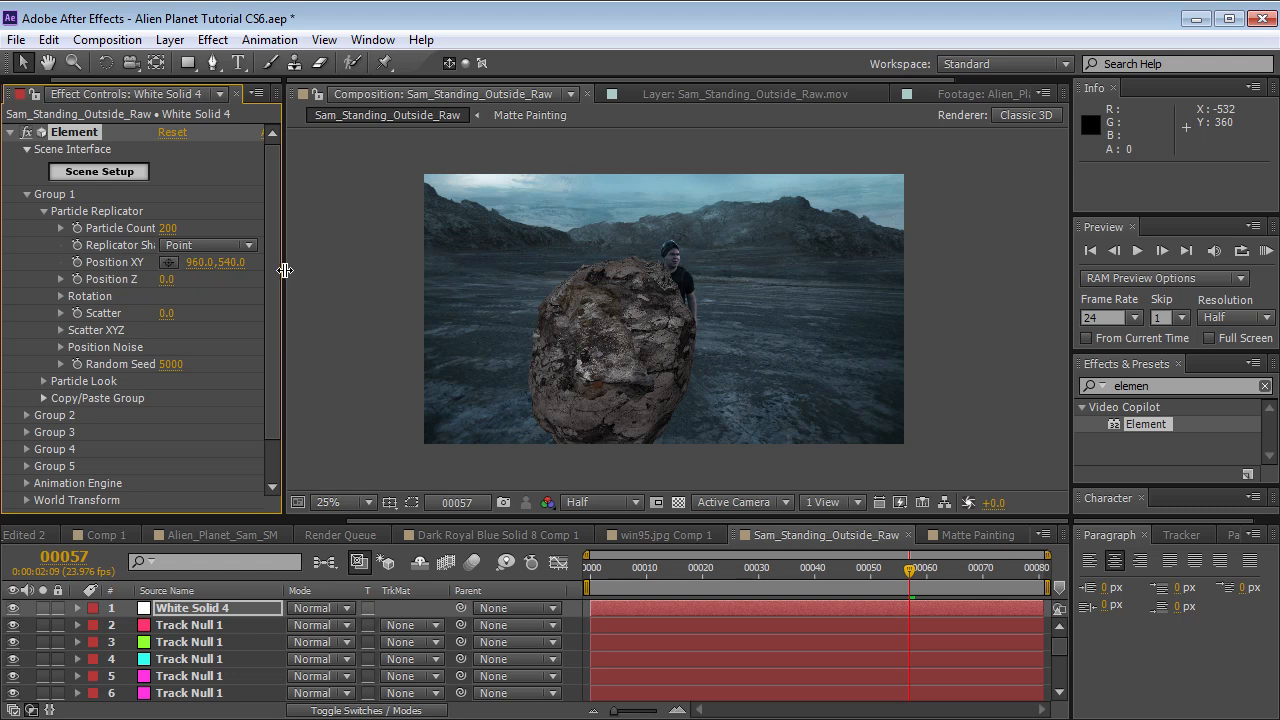
- Set Group 1's Replicator Shape to Plane and its Scale Shape to 57
left_click_drag(283, 267, 321, 268)
left_click(238, 244)
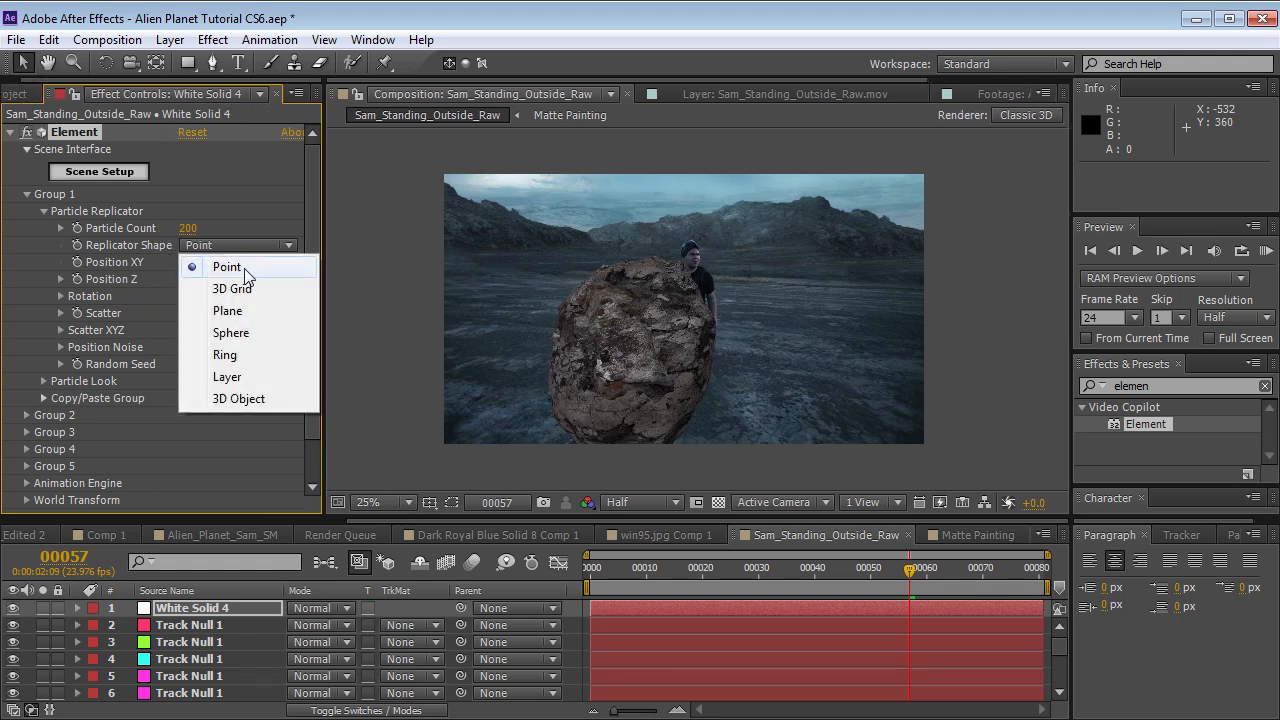
left_click(229, 312)
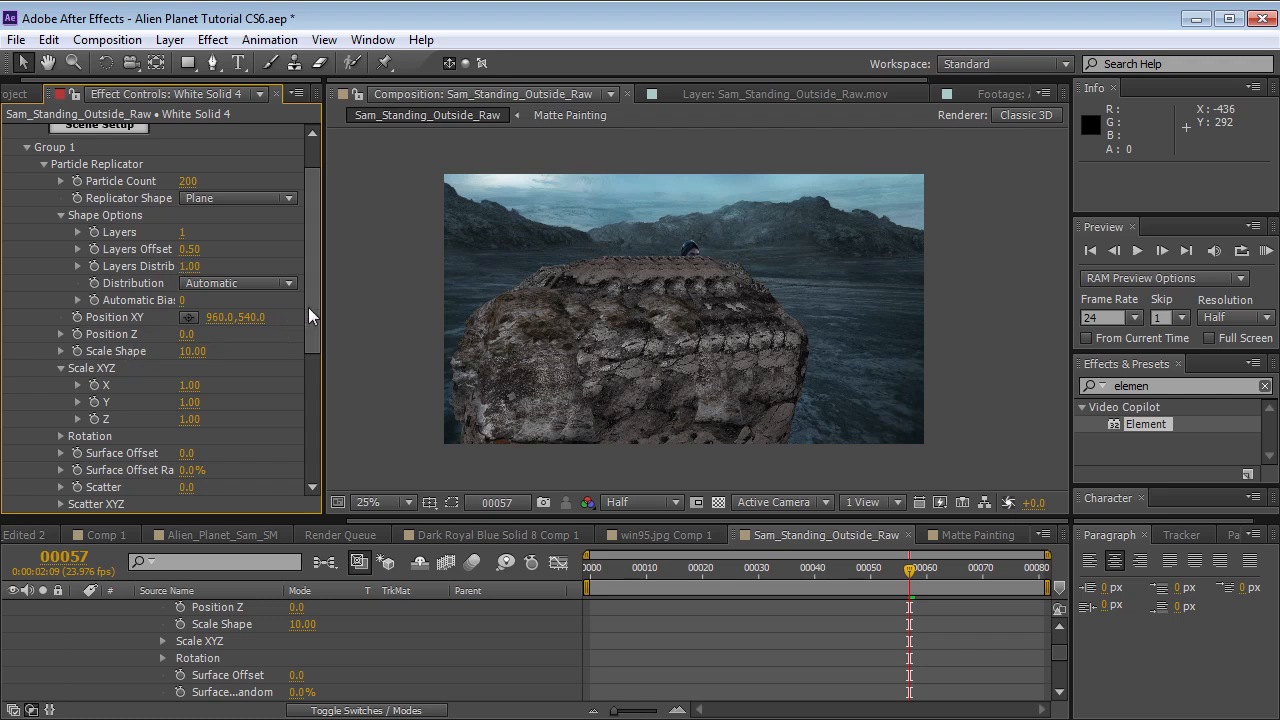
left_click_drag(311, 308, 309, 319)
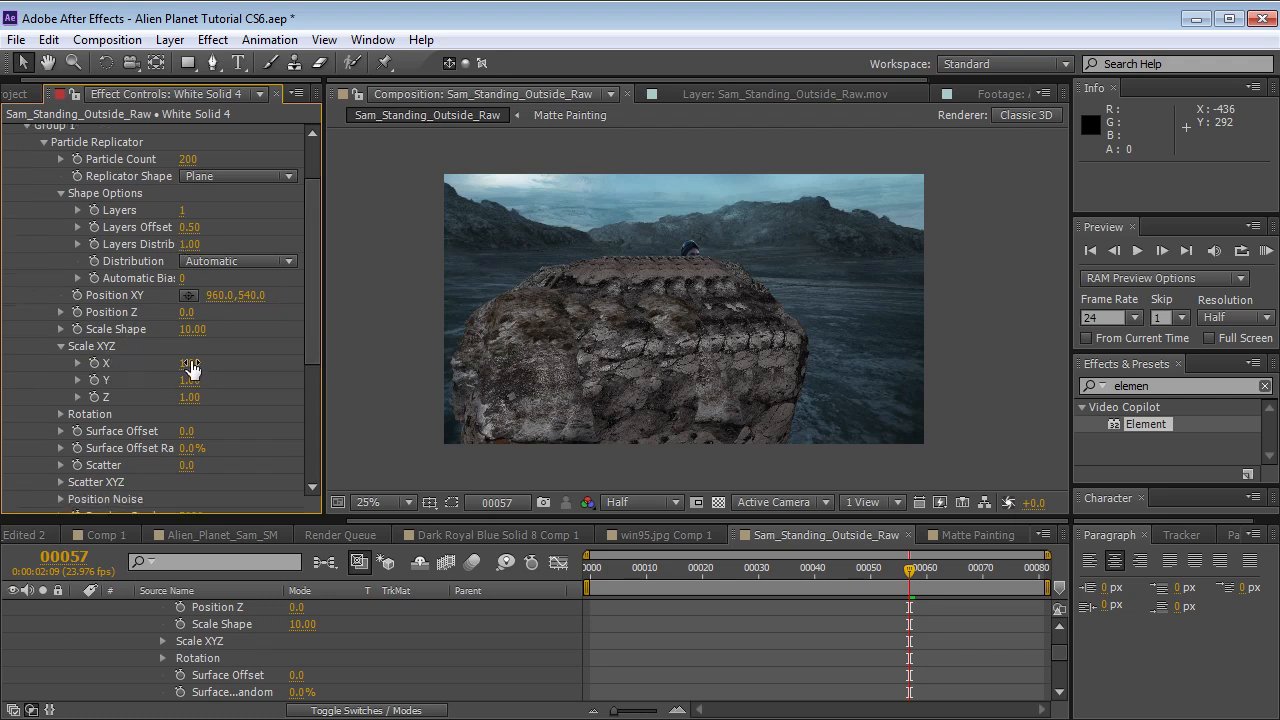
left_click_drag(195, 340, 224, 359)
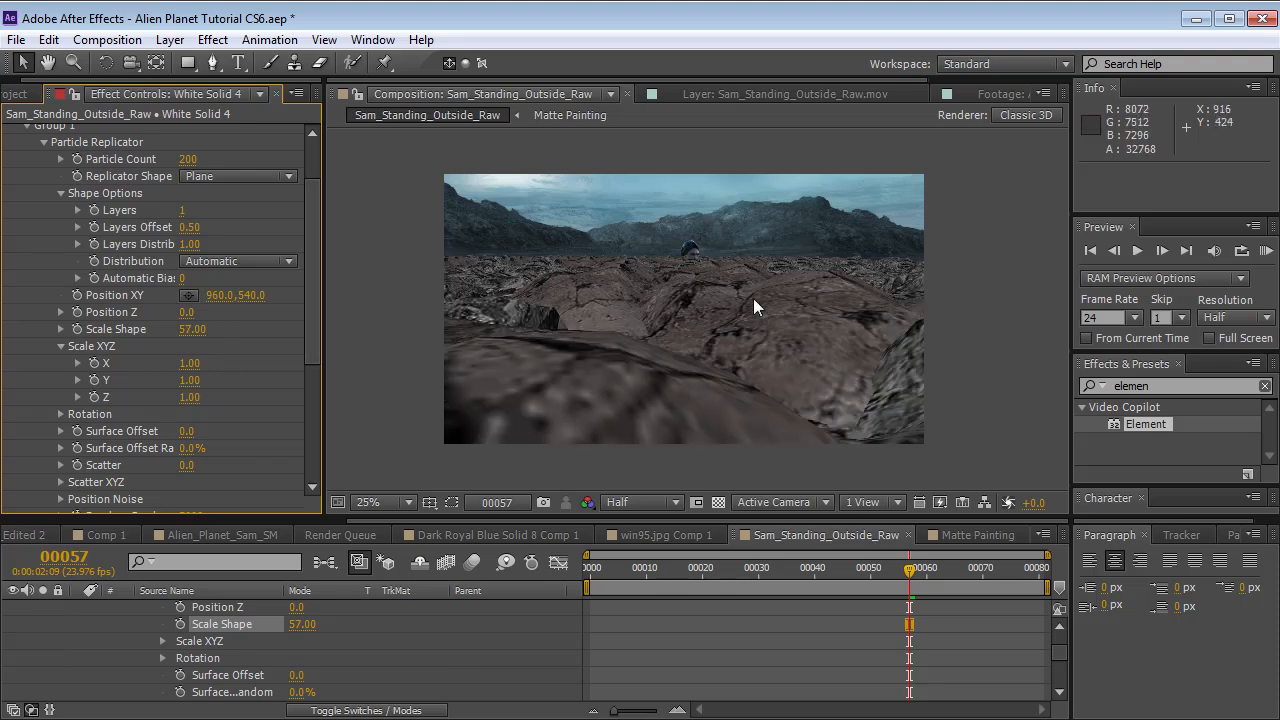
- Set the Particle Look size of Group 1 to 1.50 and check the rock rows at frame 17
scroll(317, 352, "down", 3)
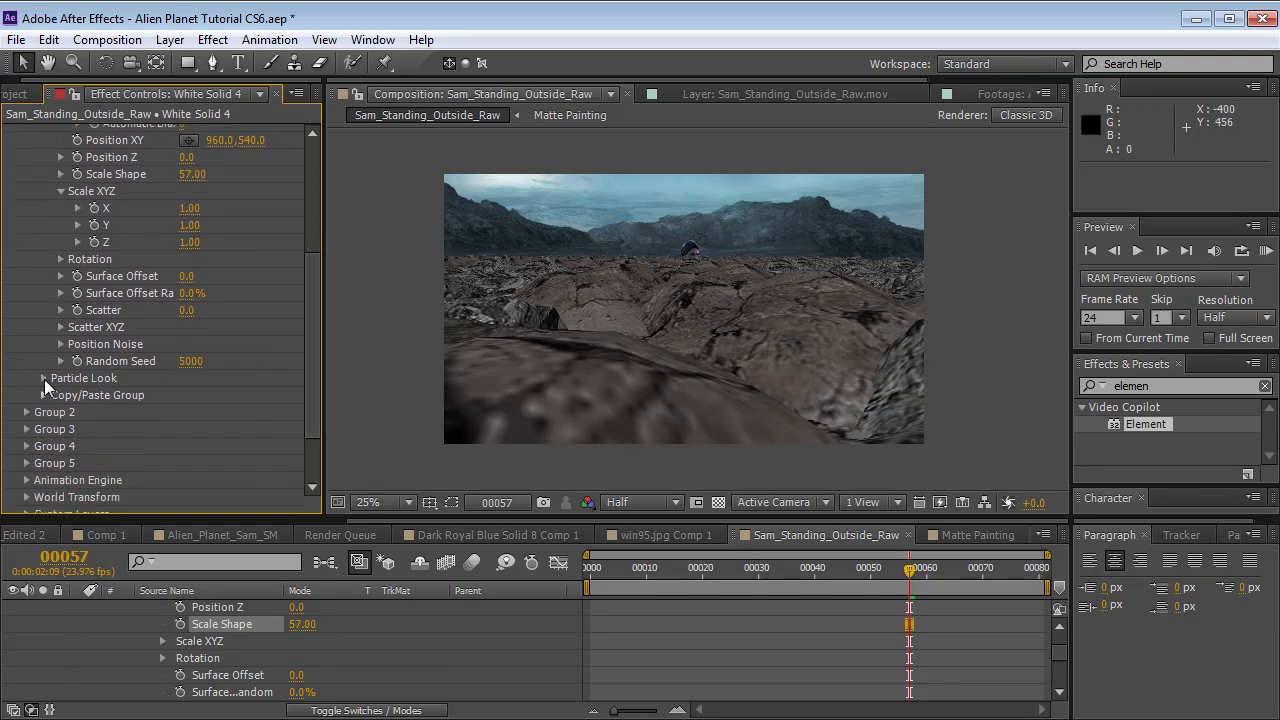
left_click(44, 379)
left_click_drag(186, 395, 97, 401)
left_click_drag(894, 578, 686, 579)
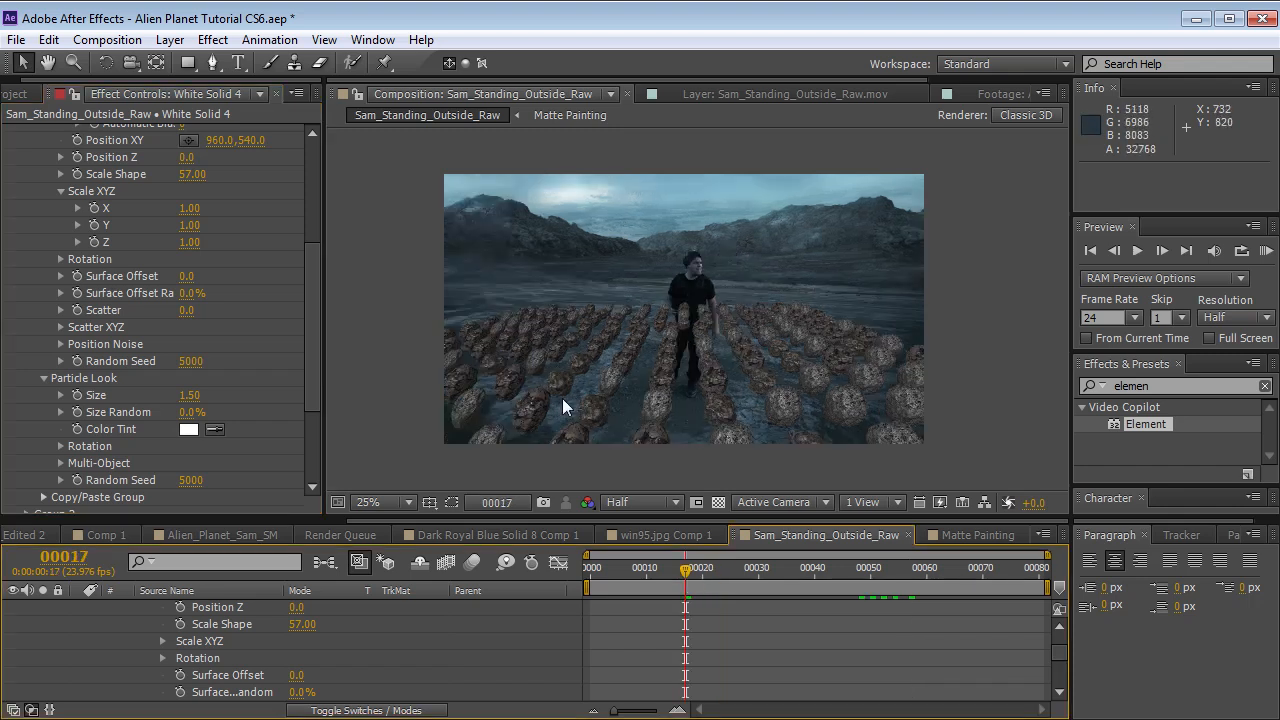
key("h")
scroll(654, 366, "up", 2)
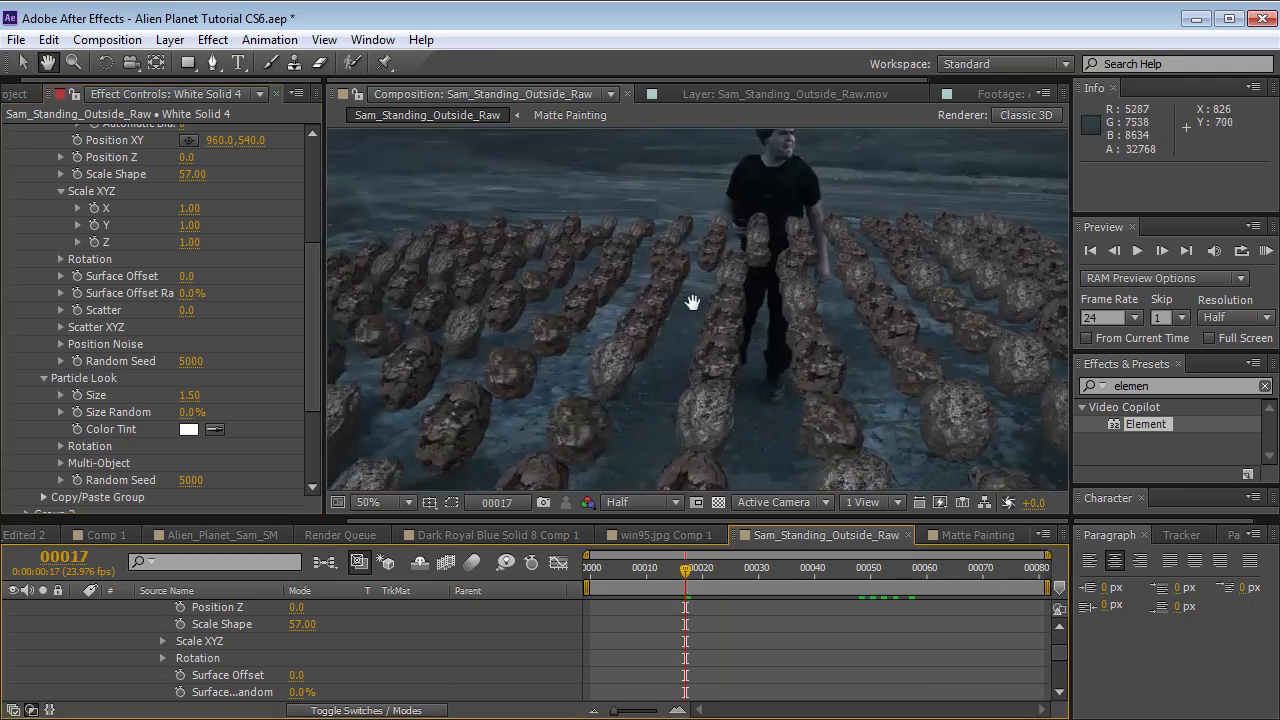
scroll(766, 290, "down", 2)
left_click_drag(768, 328, 684, 385)
key("v")
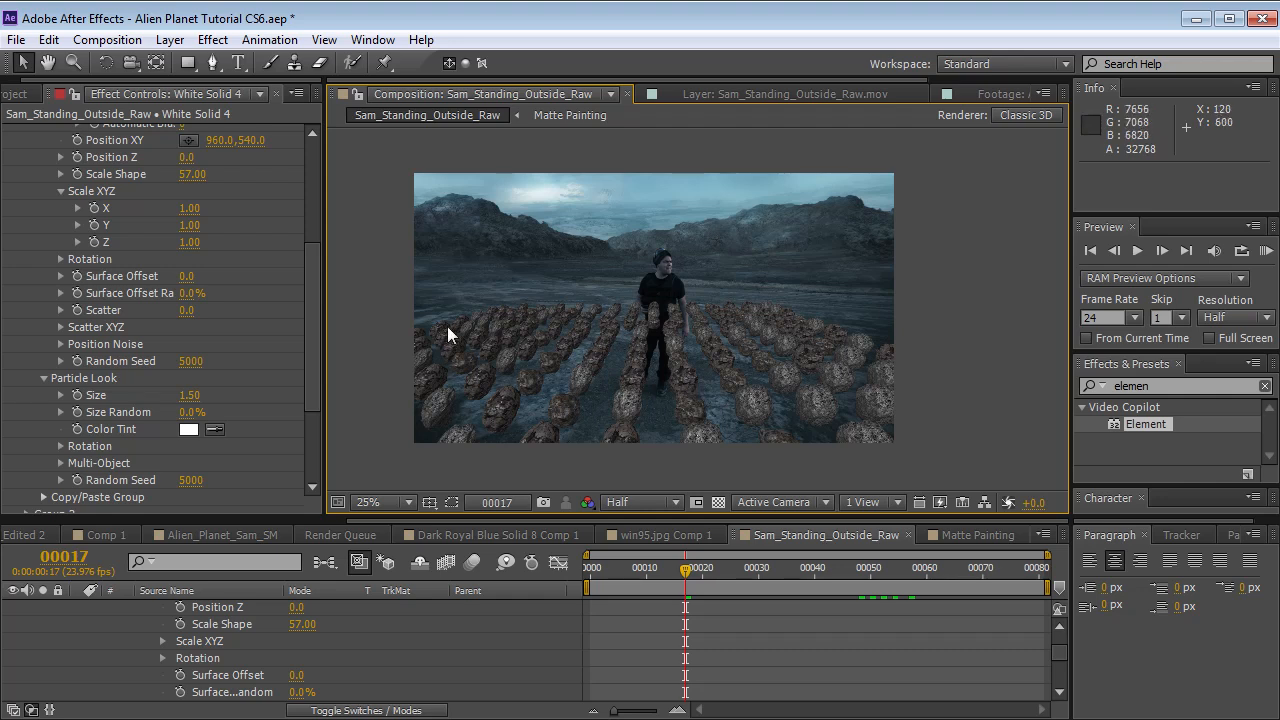
- Give Group 1's Particle Look a Rotation Random of 94°, a Size of 1.70 and a Size Random of 60%
scroll(310, 350, "down", 3)
scroll(309, 366, "down", 1)
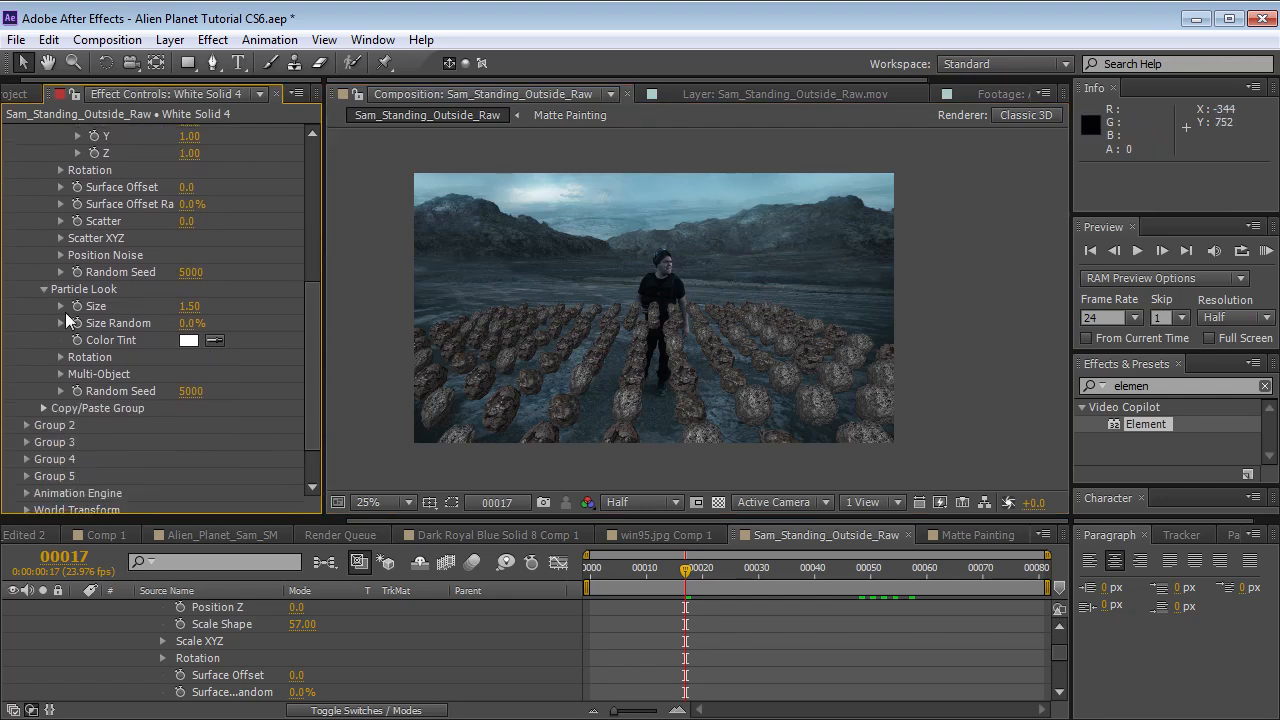
left_click(60, 357)
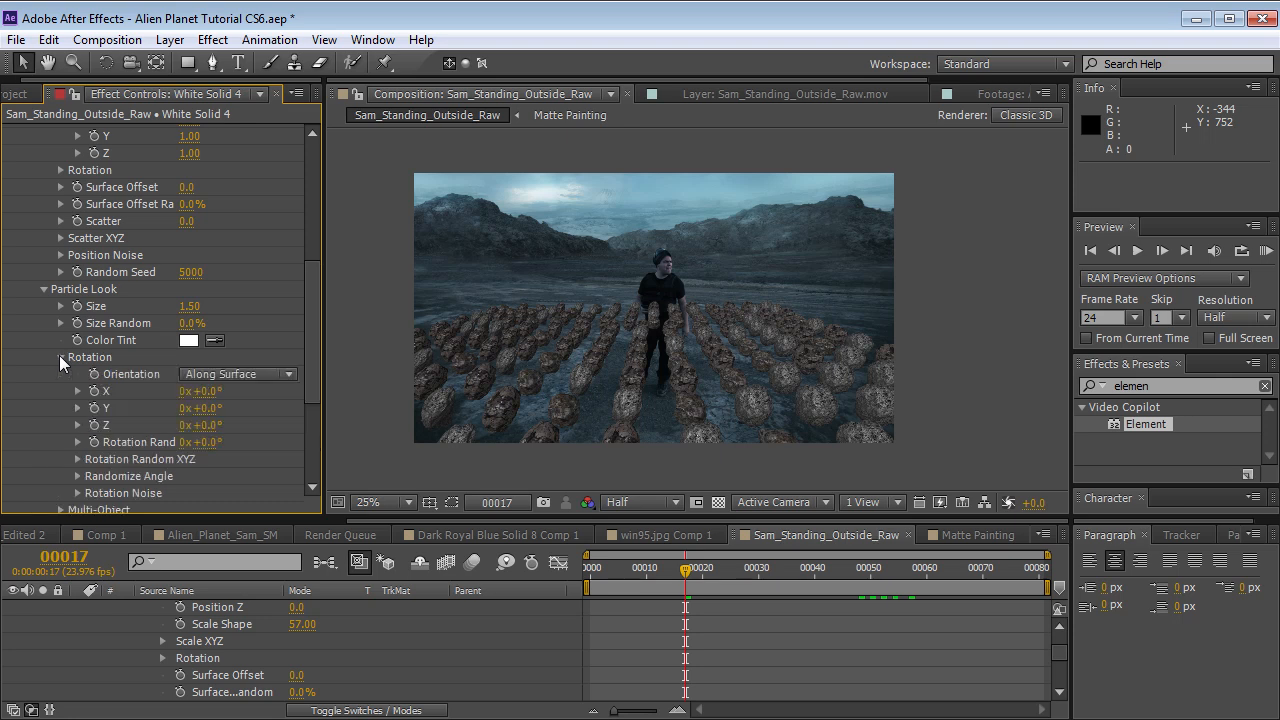
left_click_drag(220, 441, 426, 408)
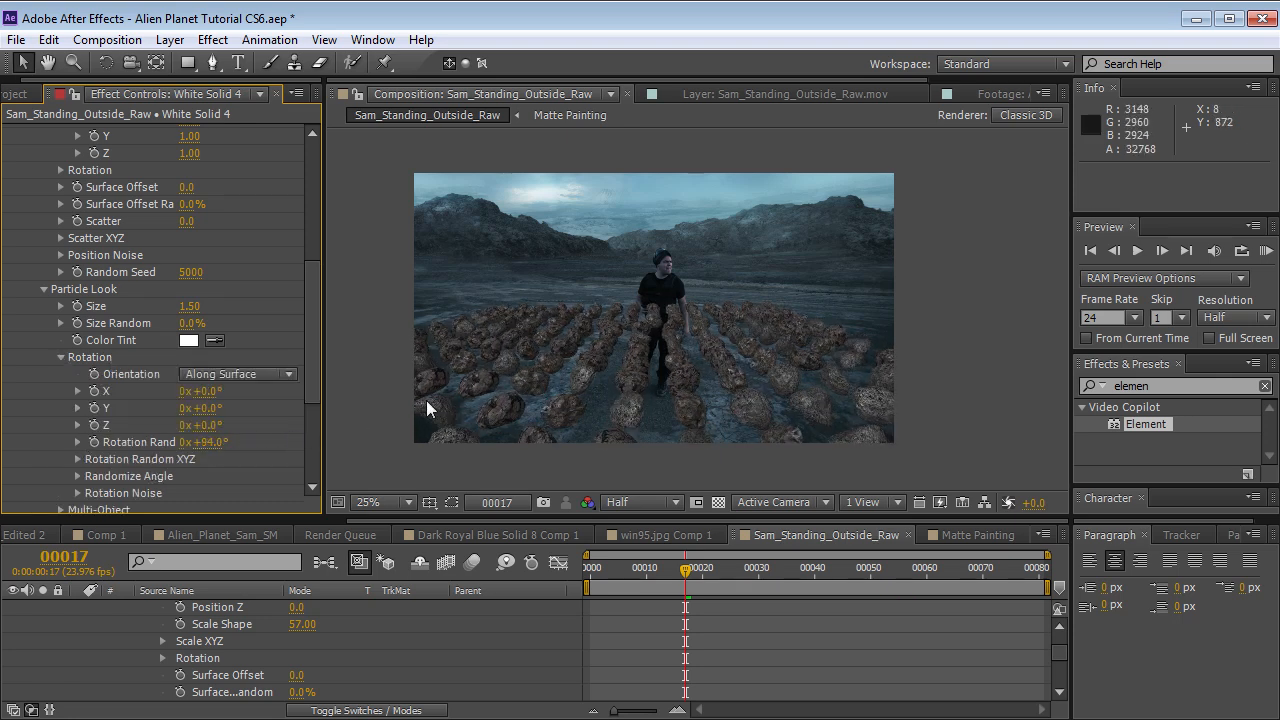
left_click_drag(318, 316, 317, 290)
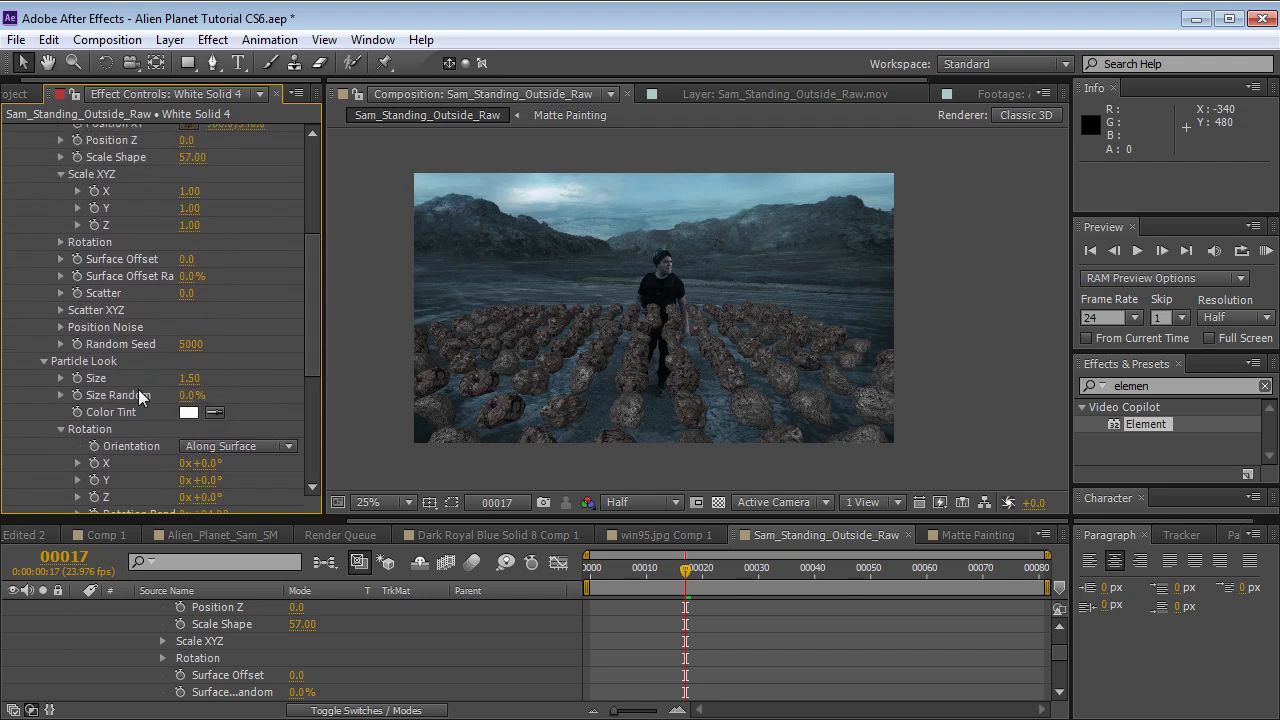
left_click_drag(188, 396, 207, 375)
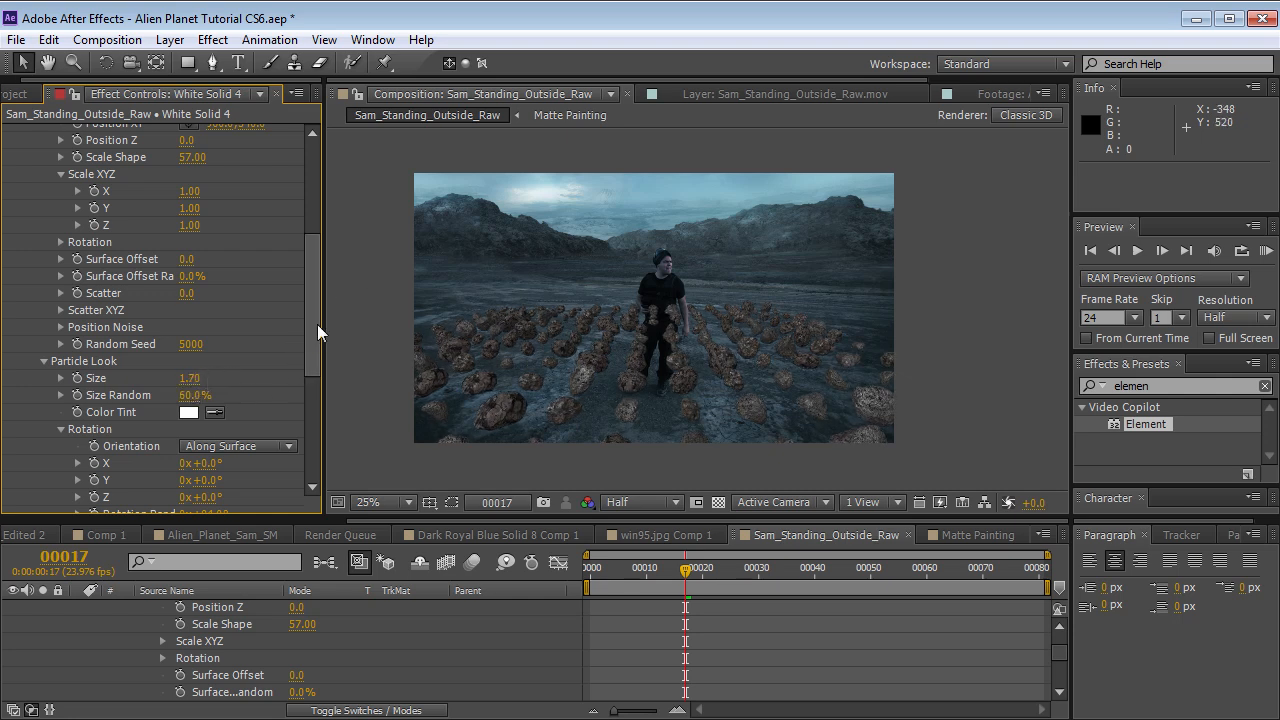
- Try a uniform Scatter on Group 1's Particle Replicator and undo it
left_click_drag(314, 337, 310, 266)
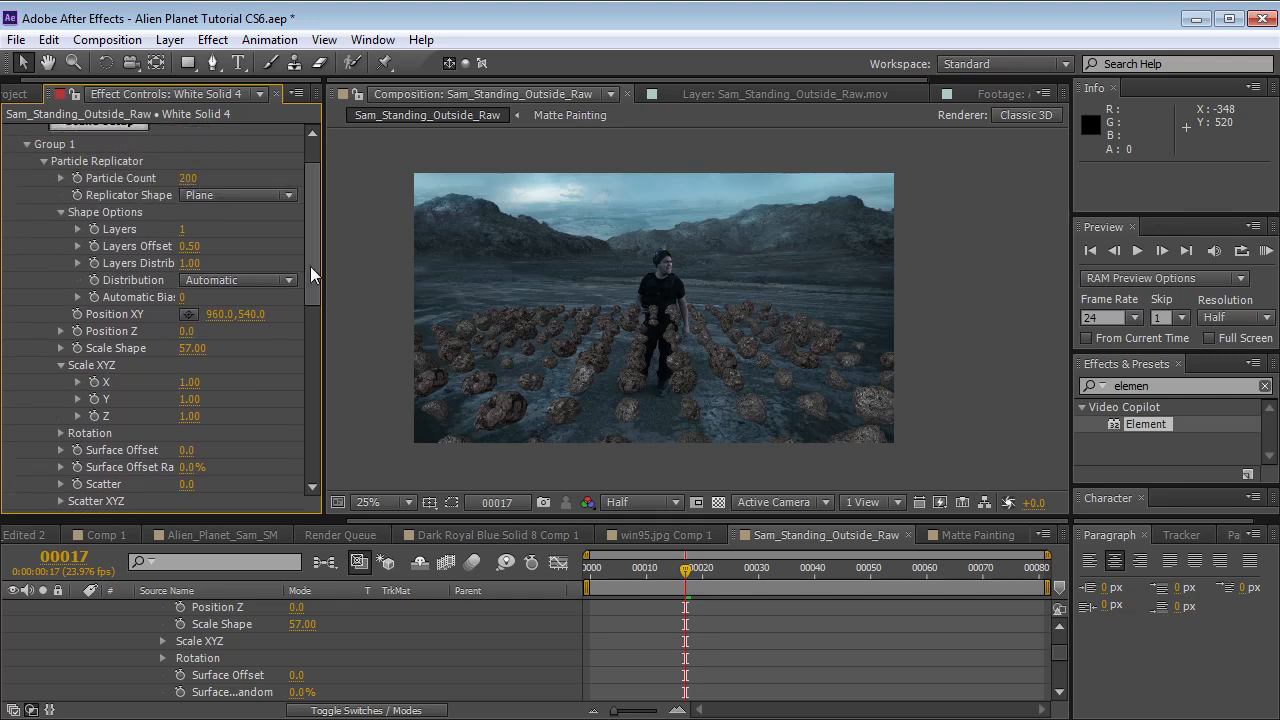
left_click(60, 212)
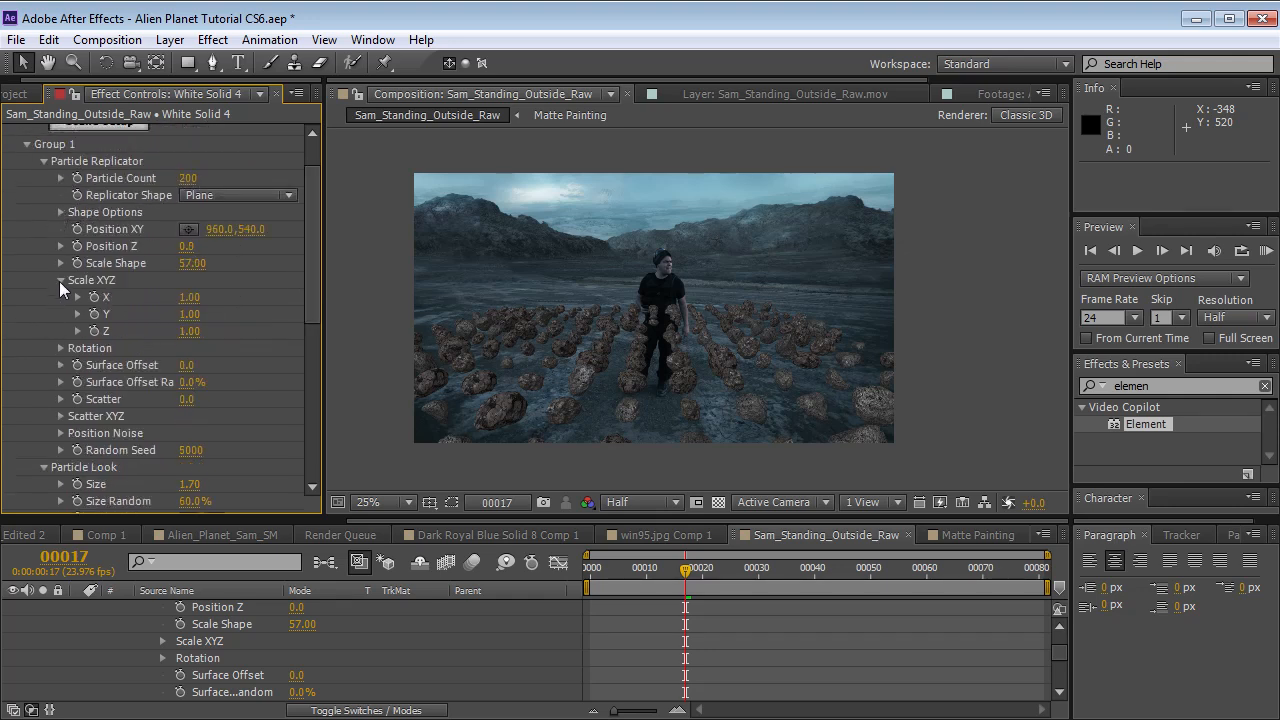
left_click(60, 280)
left_click_drag(187, 340, 312, 379)
key("ctrl+z")
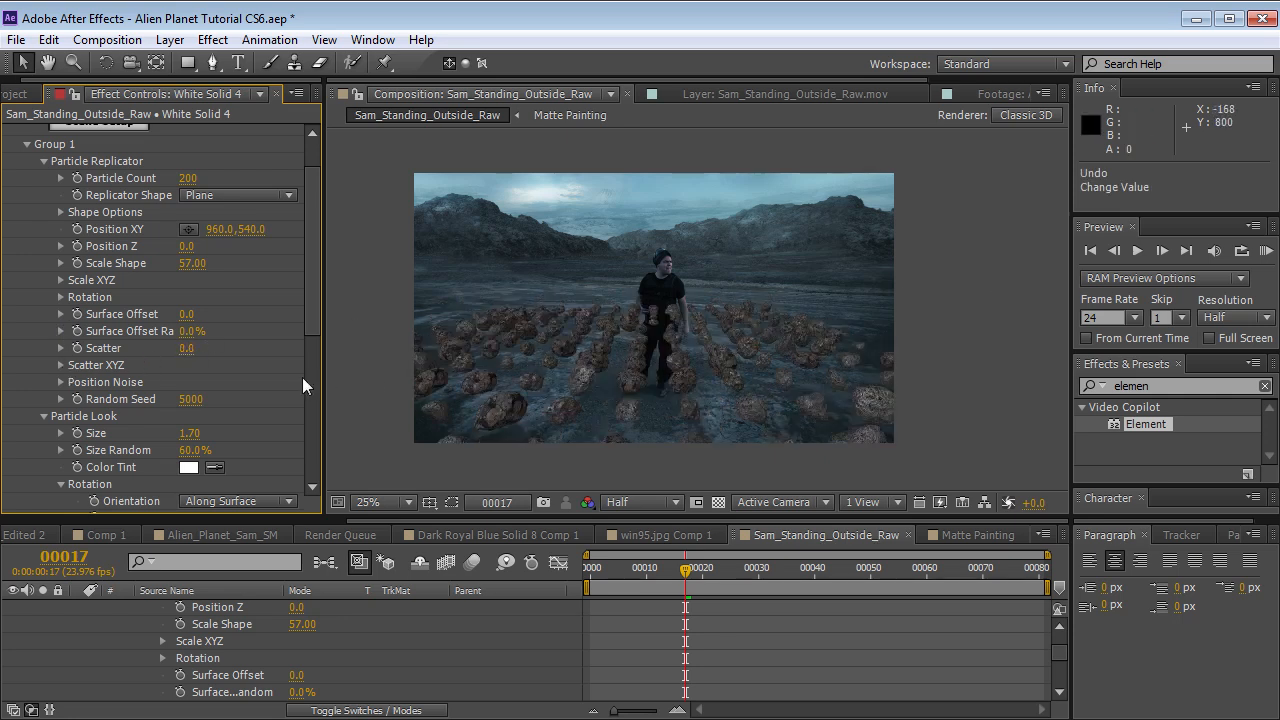
- Set Group 1's Scatter XYZ to 11.8 in X and 22.2 in Z
left_click(60, 365)
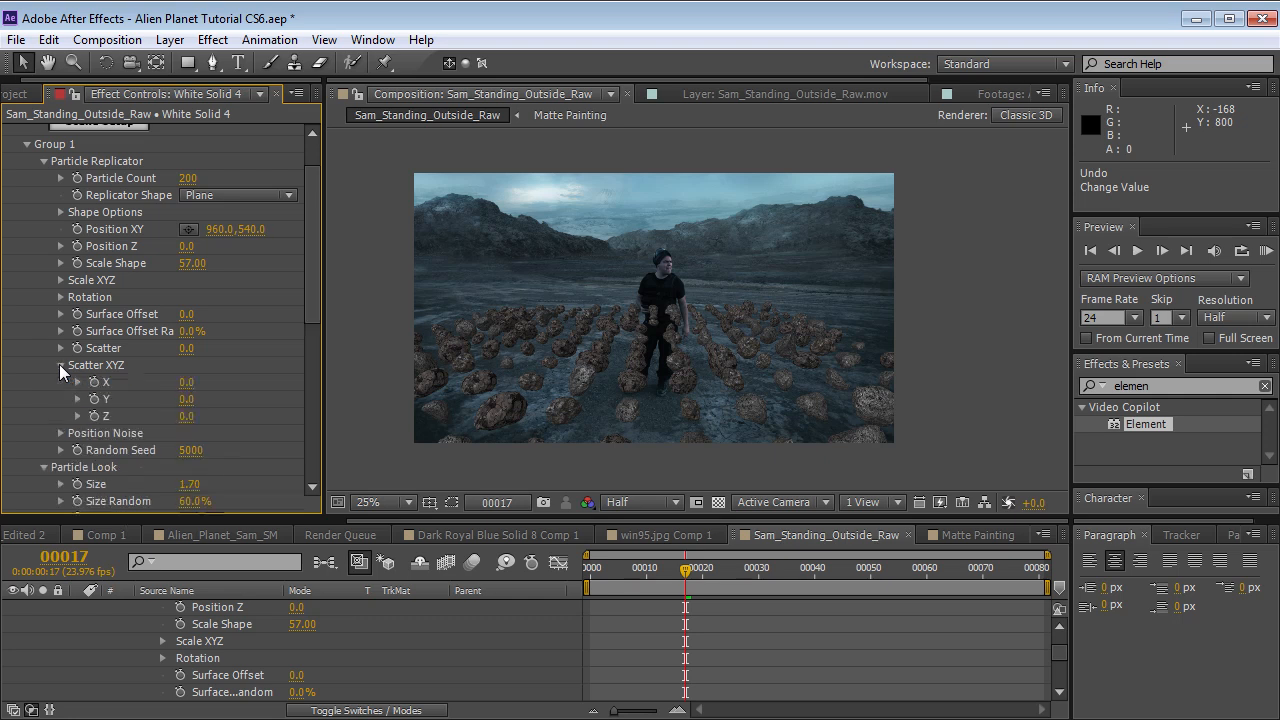
left_click_drag(186, 399, 325, 412)
scroll(316, 272, "up", 1)
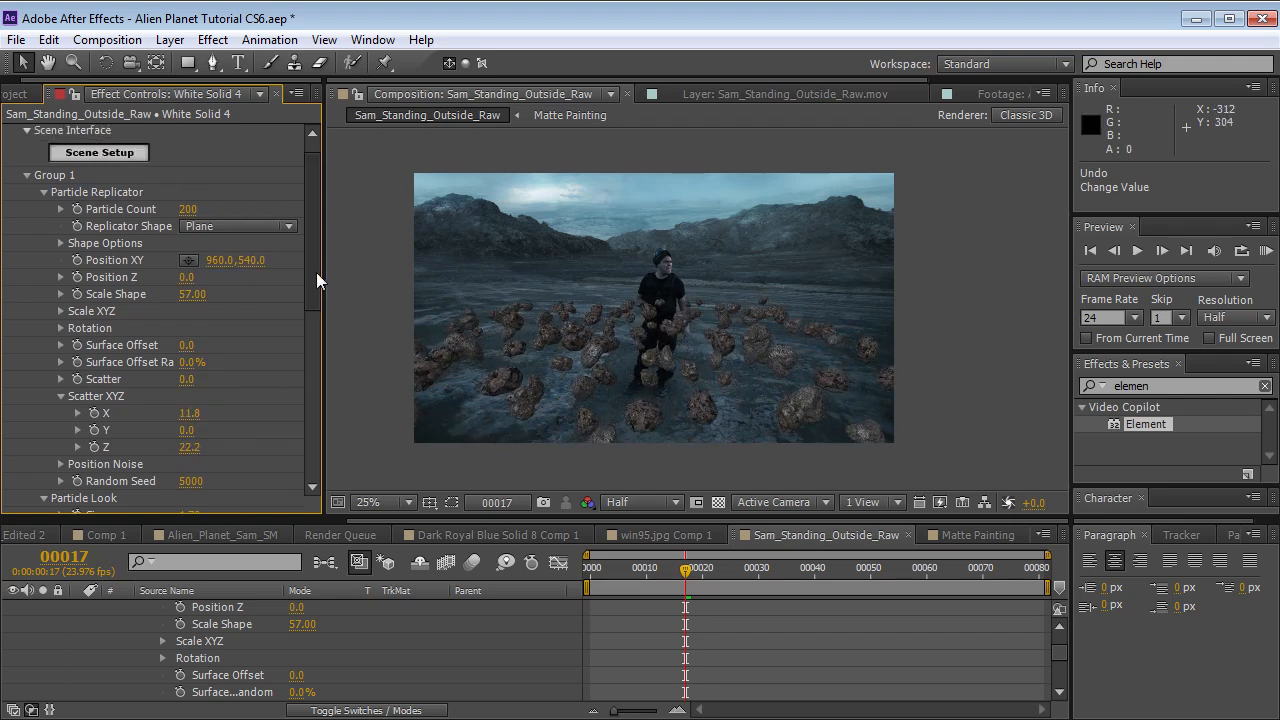
- Set Group 1's Scale Shape to 124 and Particle Count to 238, and check the rocks up to frame 58
left_click_drag(192, 294, 261, 284)
left_click_drag(252, 286, 249, 287)
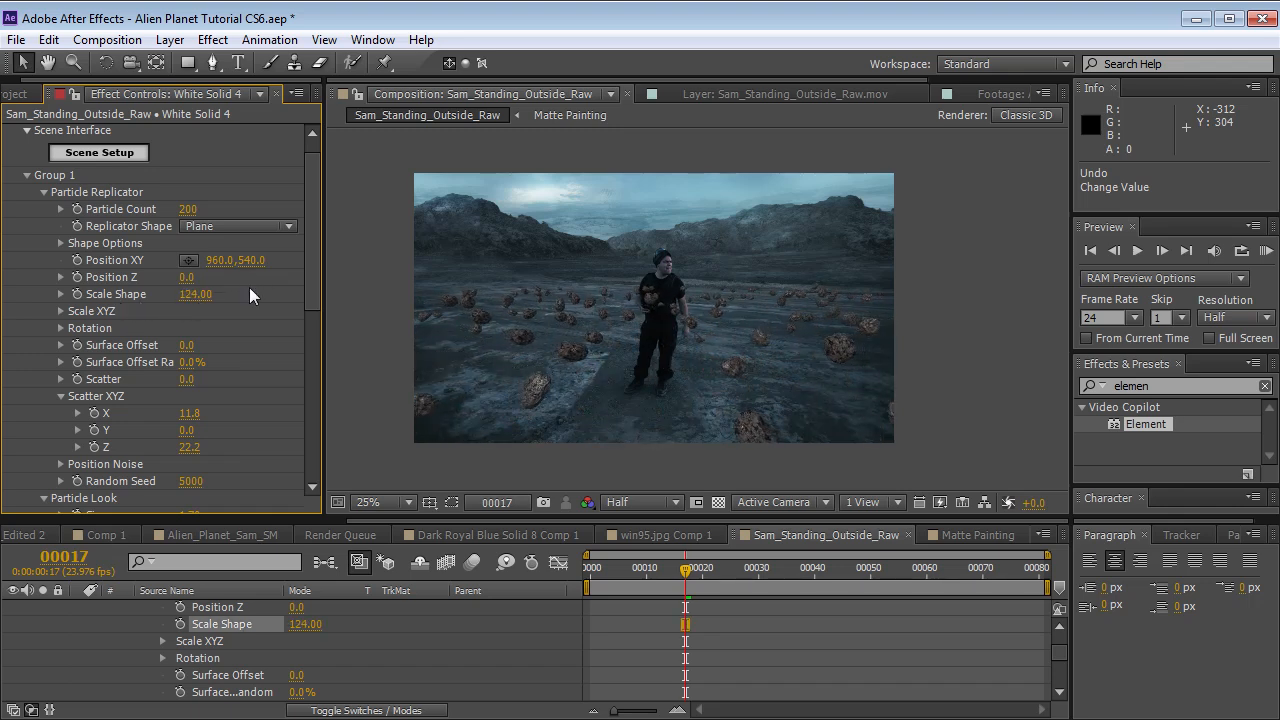
left_click_drag(190, 212, 230, 199)
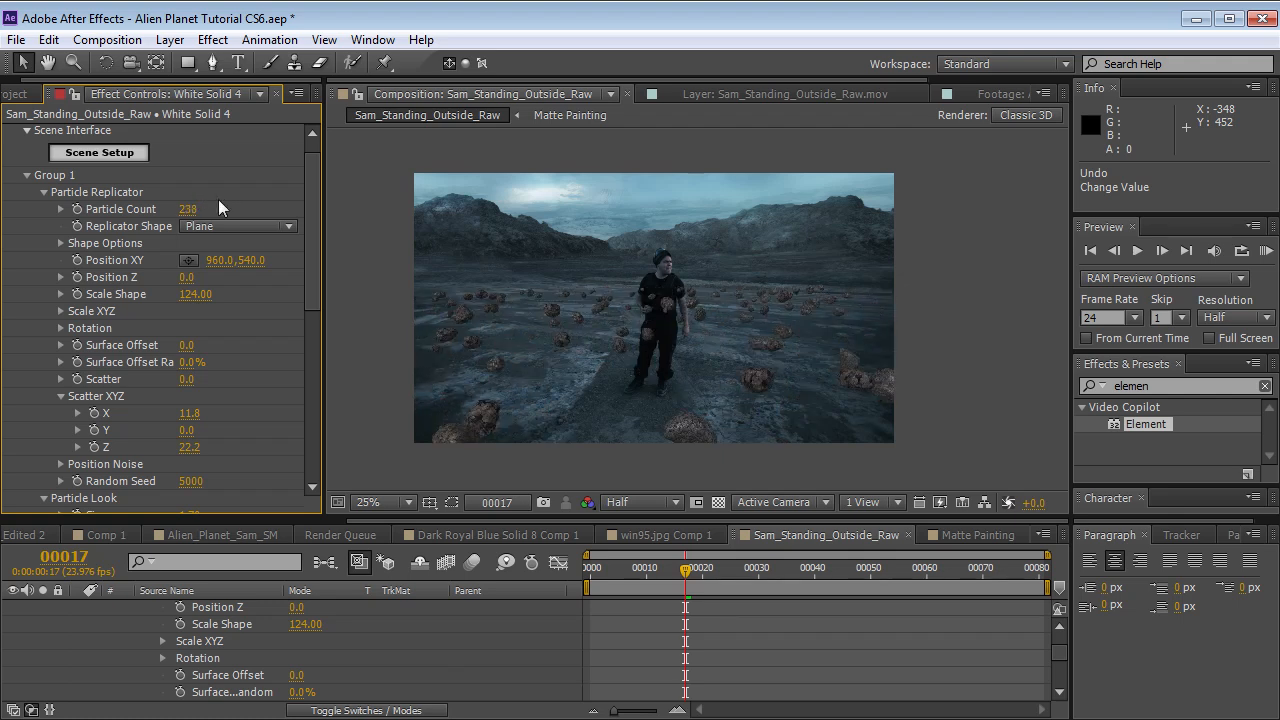
left_click_drag(685, 568, 994, 568)
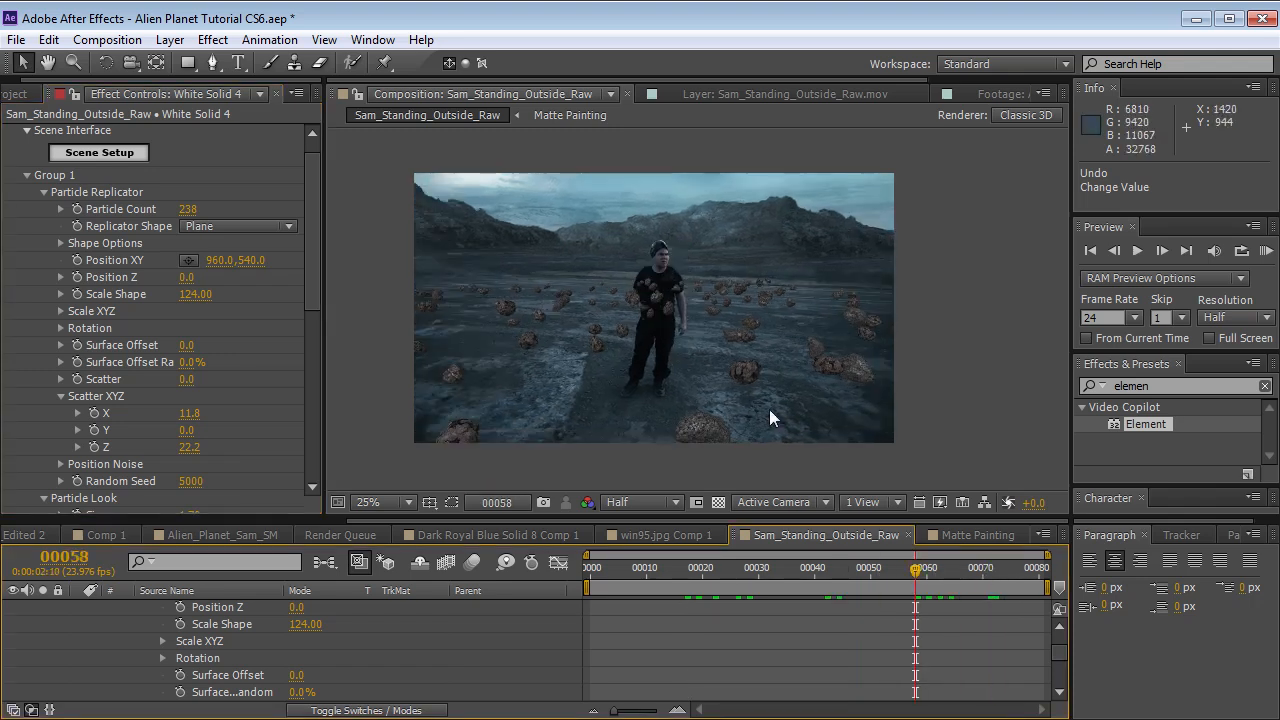
- Add a Curves effect to the rock layer and lower the midtones of its Red channel slightly
left_click(212, 39)
mouse_move(274, 224)
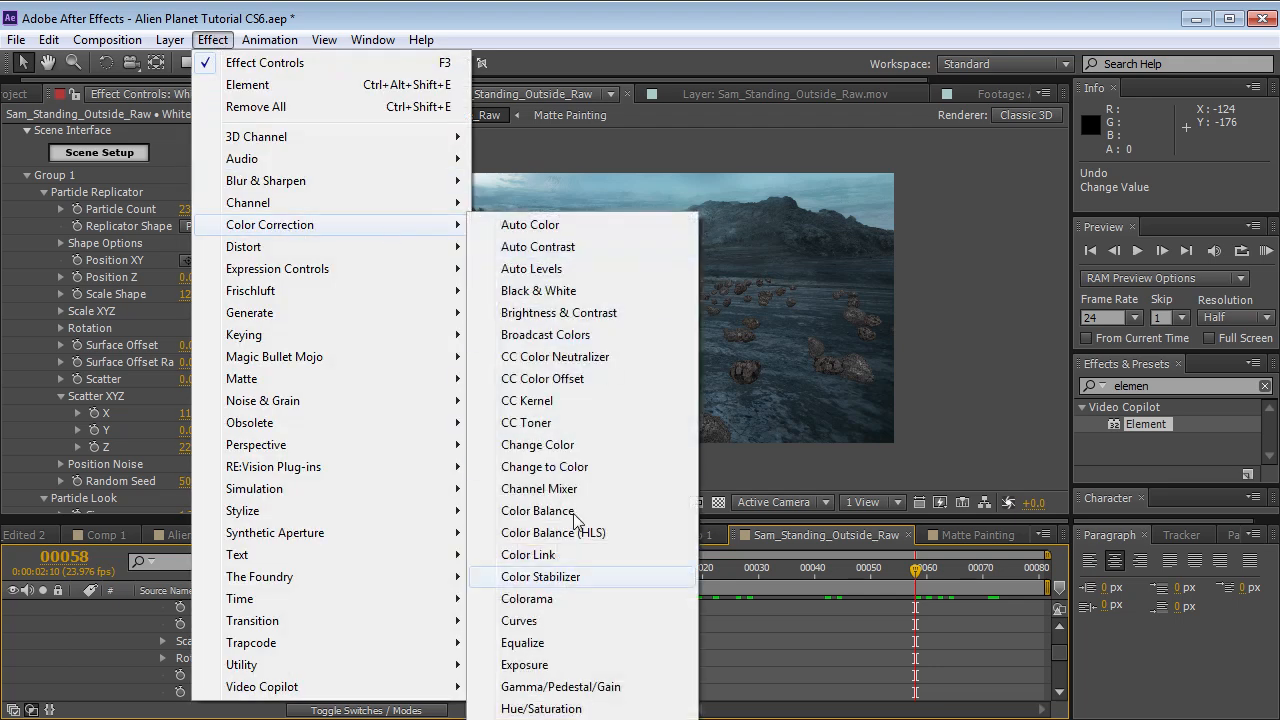
left_click(530, 616)
left_click(224, 289)
left_click(203, 331)
left_click_drag(140, 405, 129, 428)
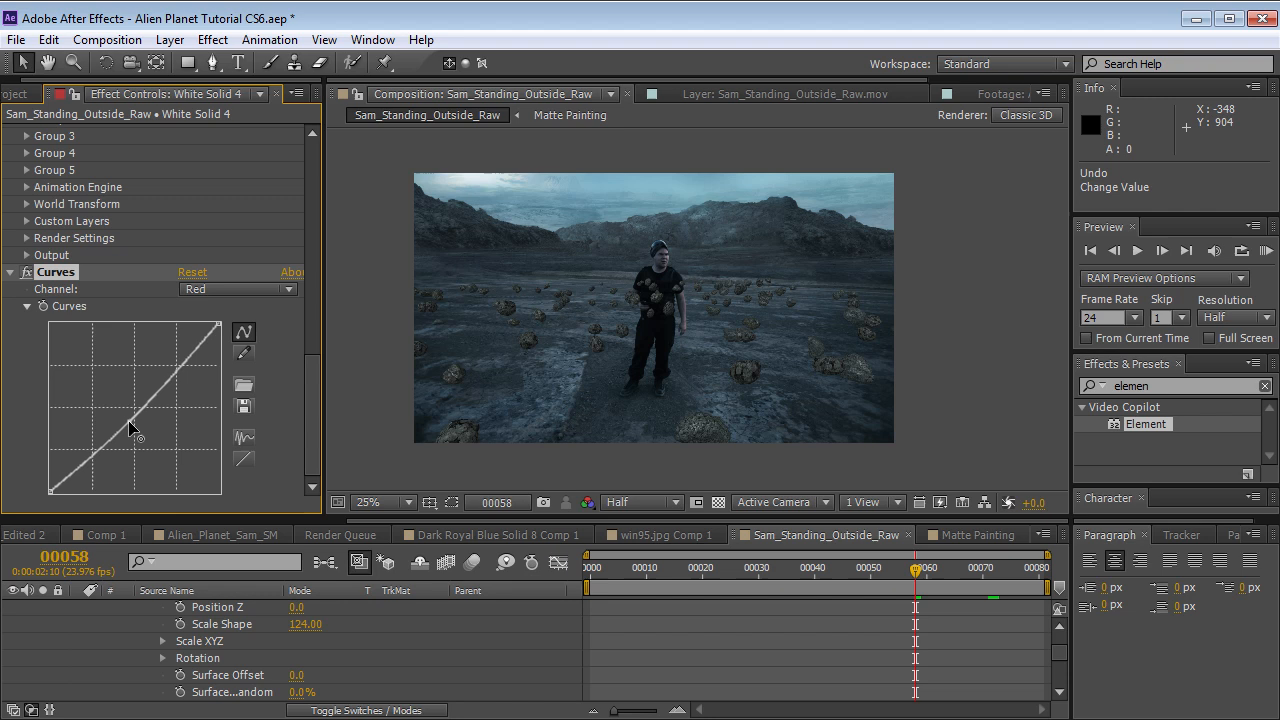
- Adjust the Blue channel of the rock layer's Curves and darken the rocks slightly with the RGB curve
left_click(212, 289)
left_click(222, 374)
left_click_drag(129, 425, 149, 404)
left_click(245, 289)
left_click(221, 312)
left_click_drag(90, 457, 82, 462)
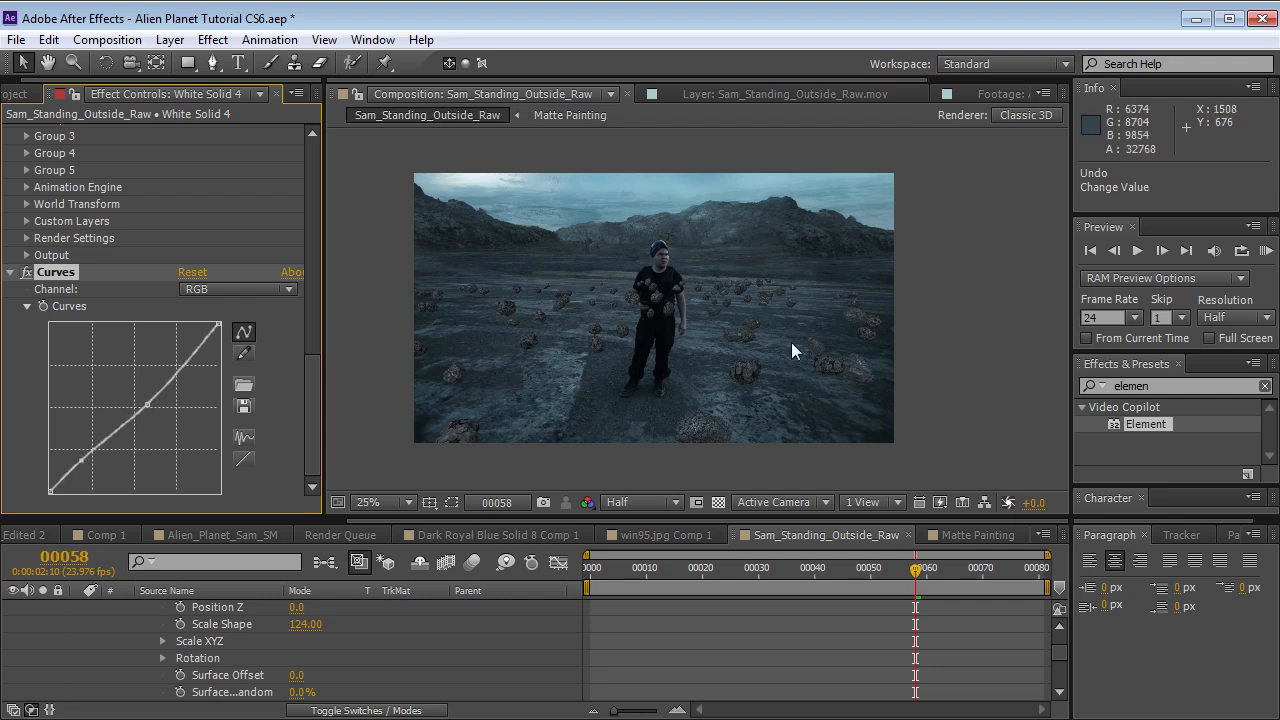
- Look at the graded rocks up close, collapse Group 1 and add the plane primitive to Element's Scene Setup
scroll(640, 335, "up", 2)
left_click_drag(508, 362, 760, 327)
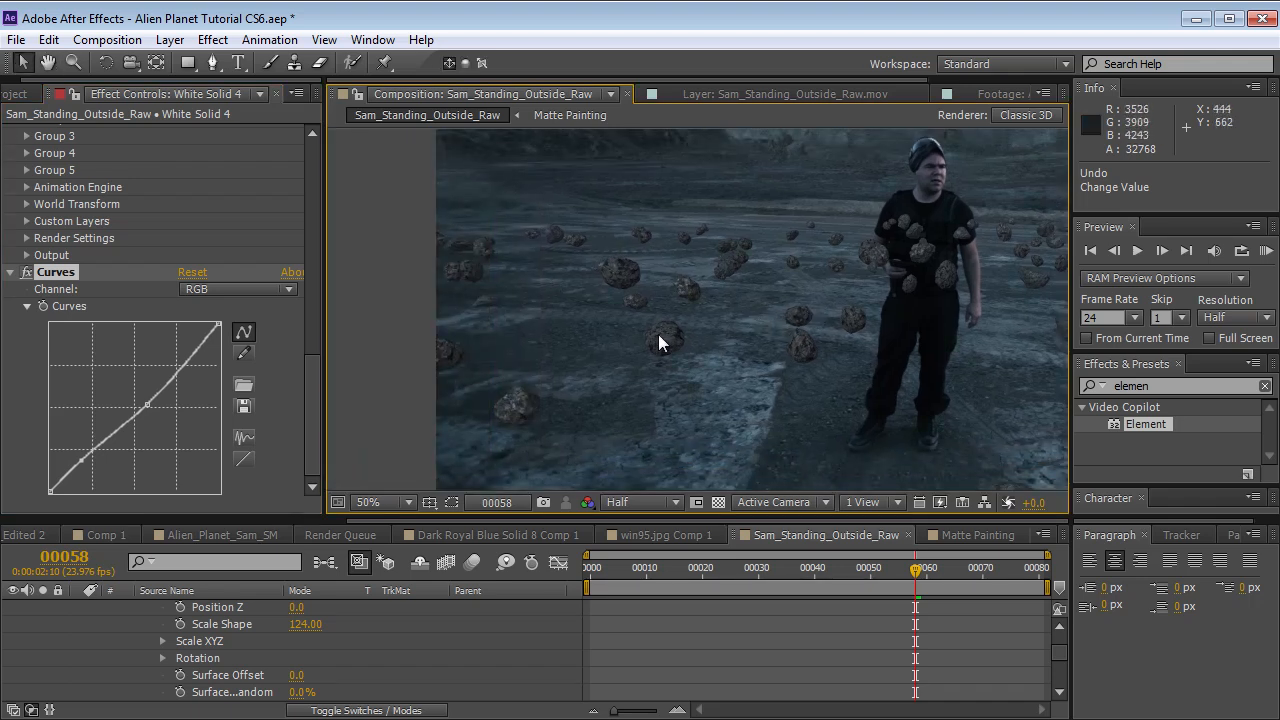
left_click_drag(312, 458, 306, 168)
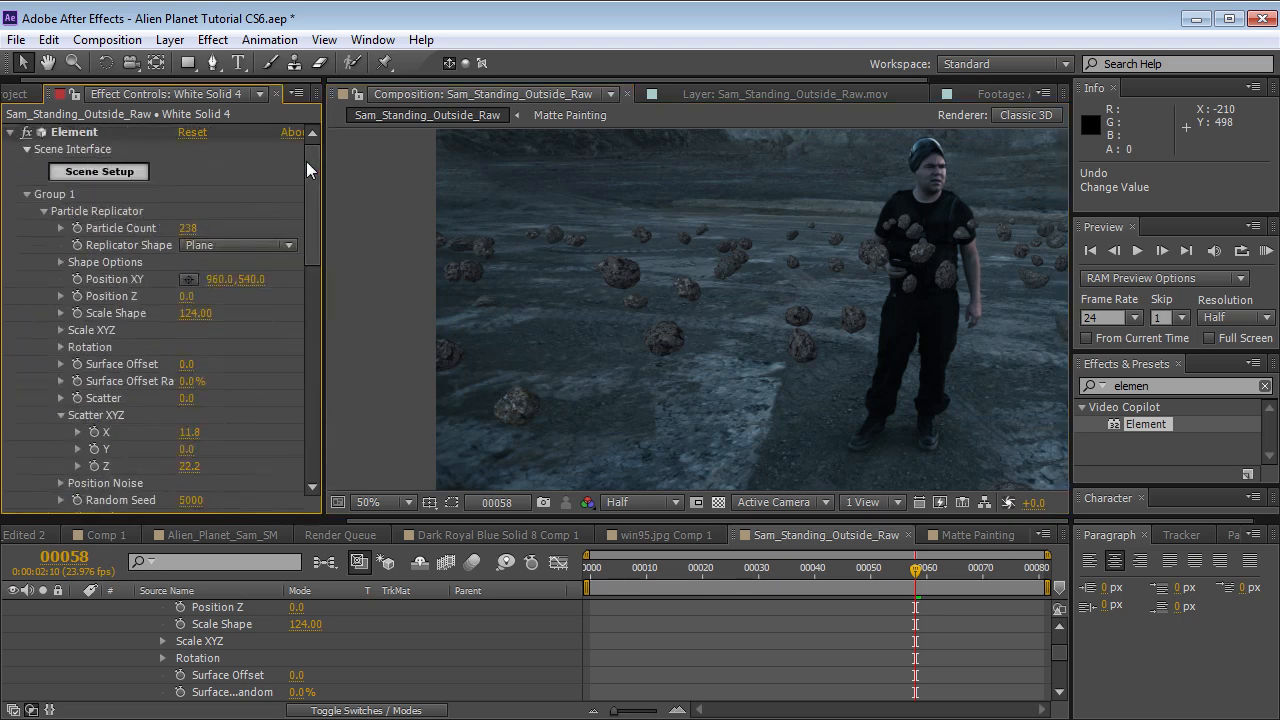
left_click(27, 195)
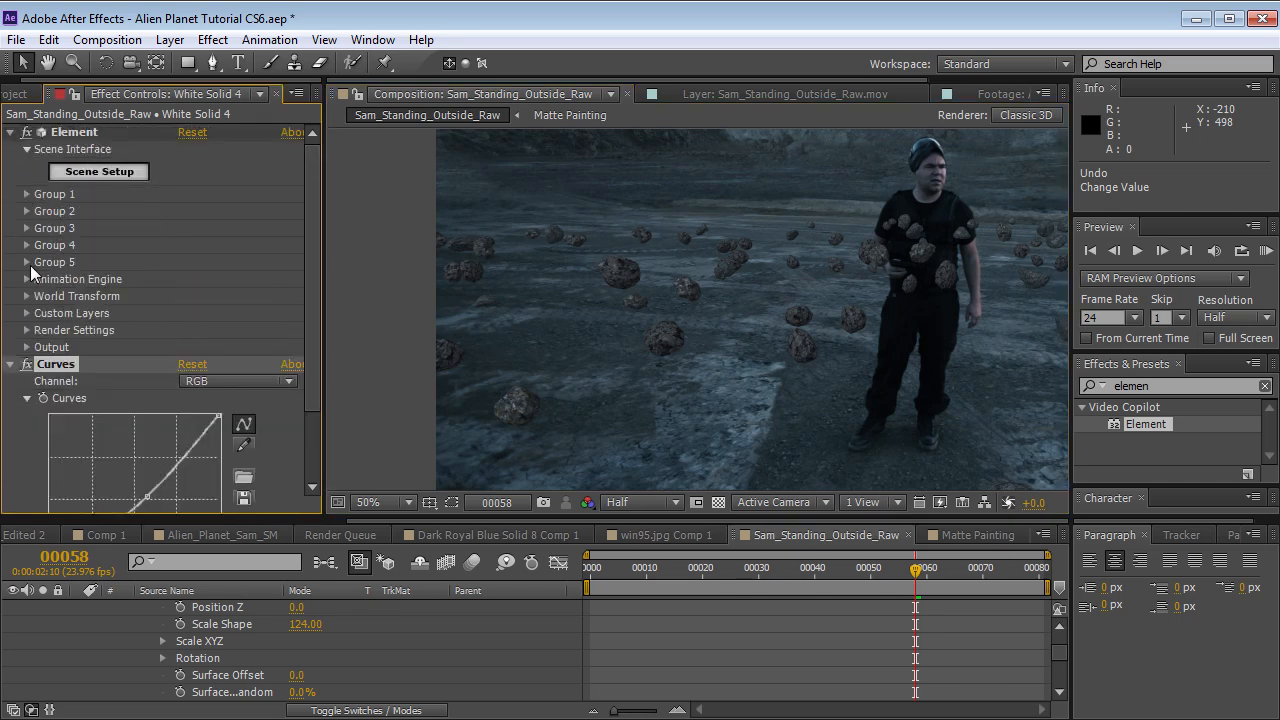
left_click_drag(918, 247, 777, 289)
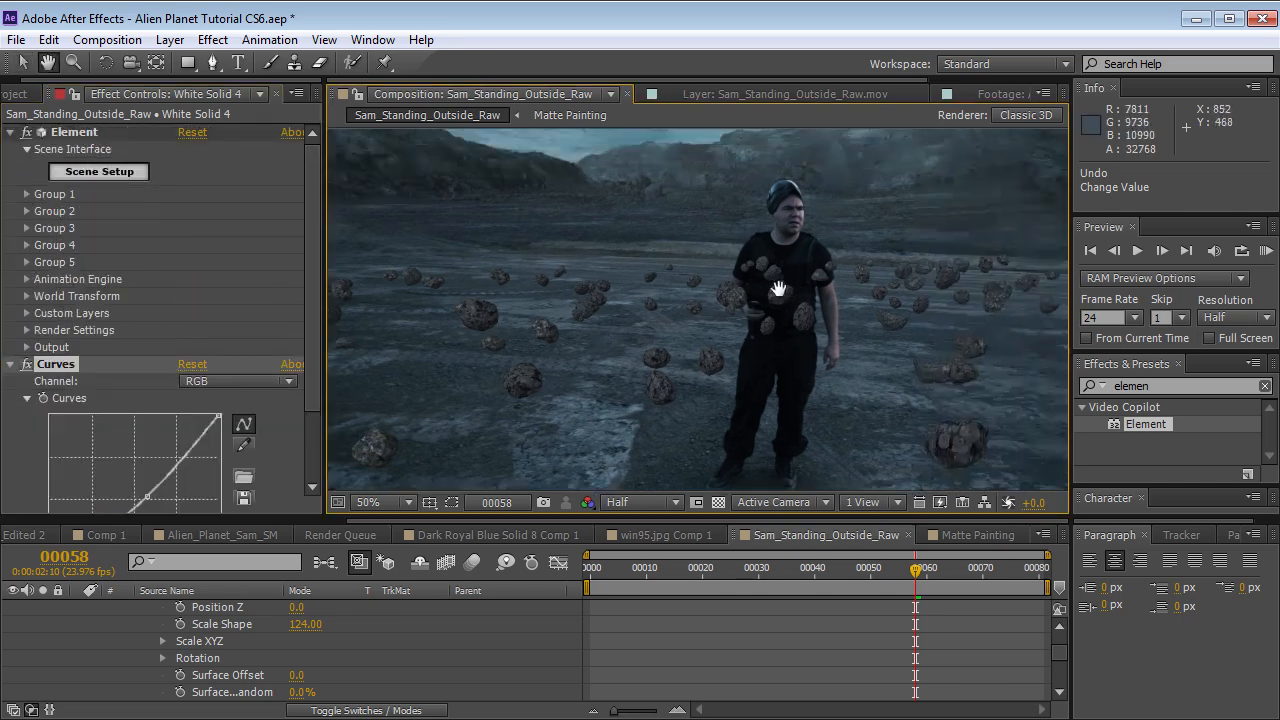
left_click(105, 177)
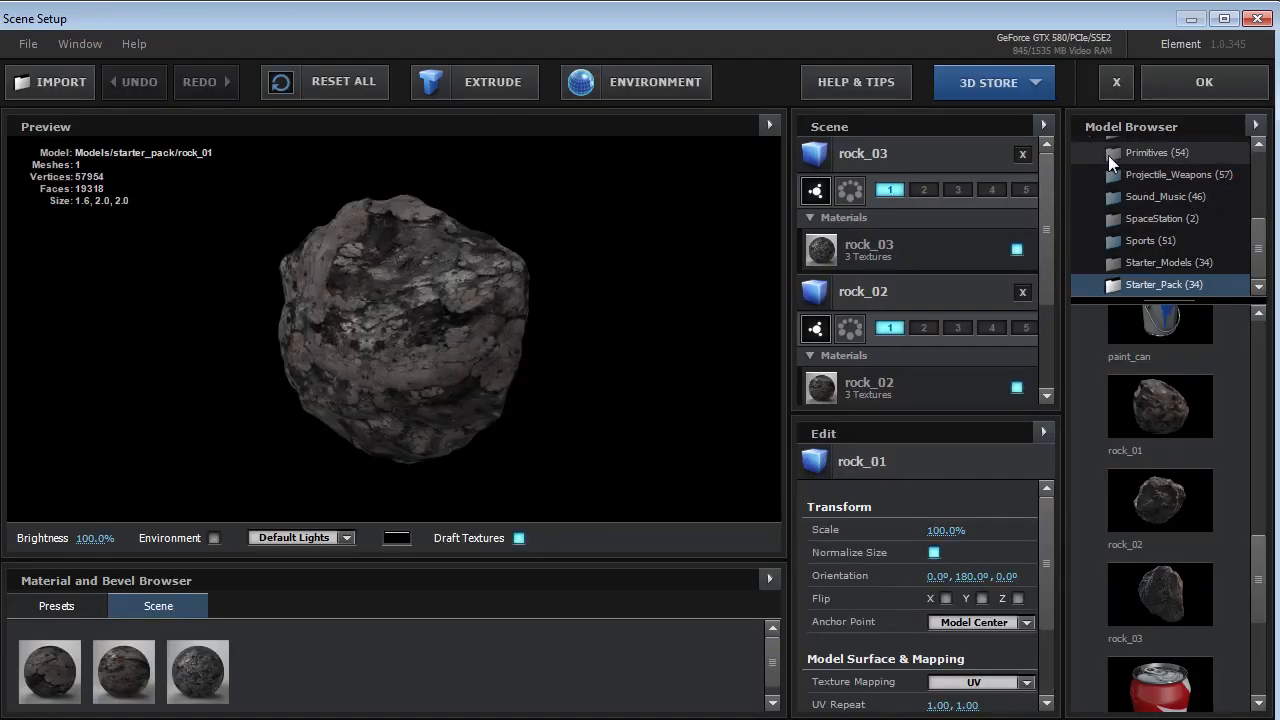
left_click(1111, 161)
left_click_drag(1258, 352, 1258, 505)
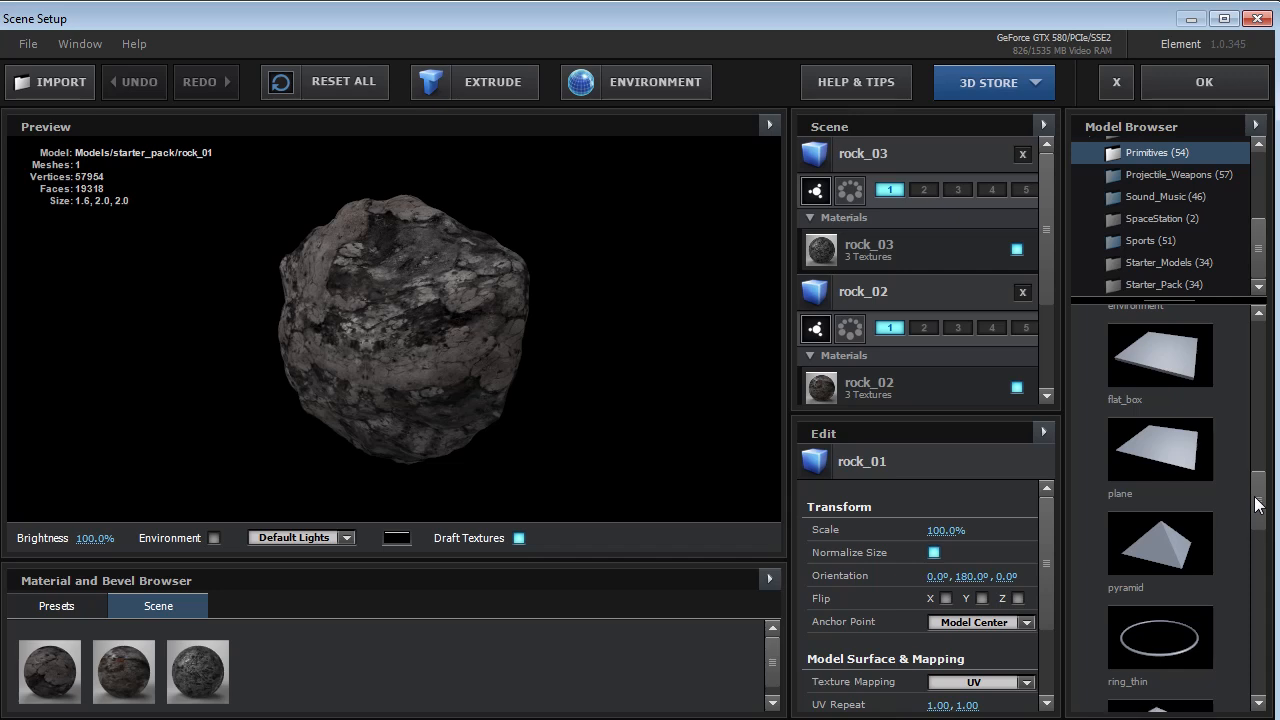
left_click(1154, 448)
- Assign the plane model to Group 2 and accept the Scene Setup
left_click_drag(341, 410, 285, 367)
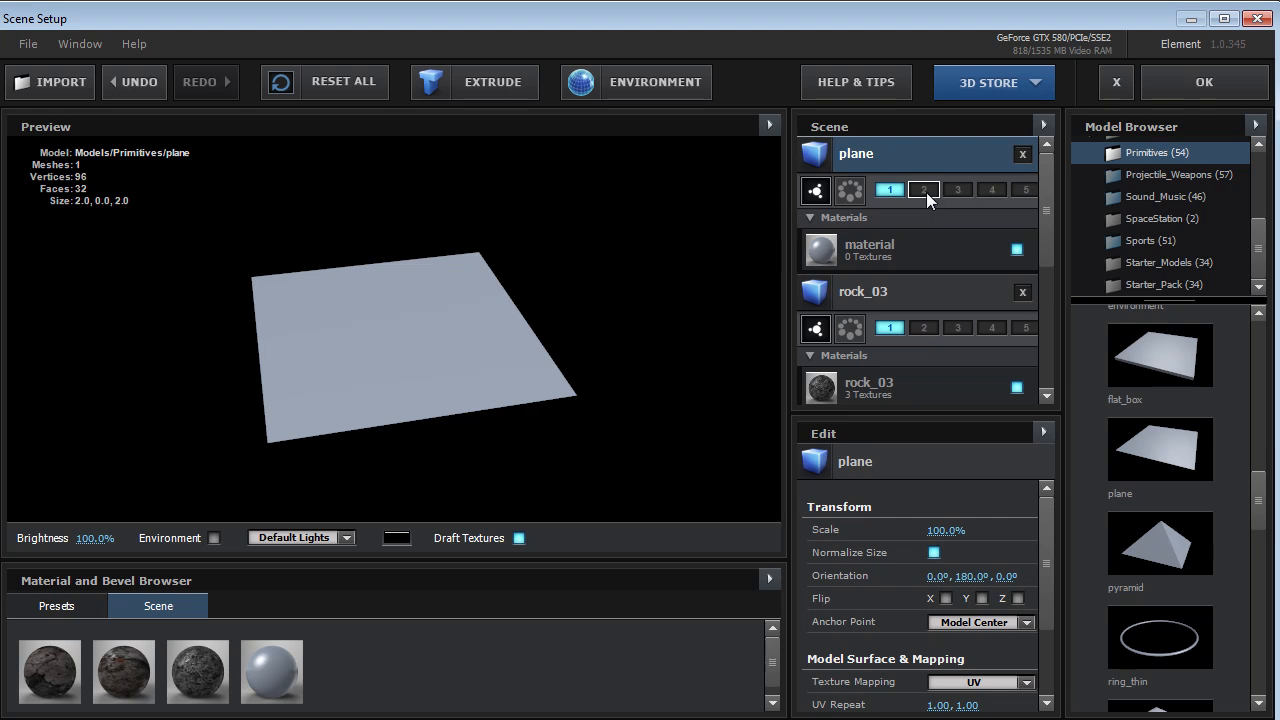
left_click(896, 189)
left_click(1203, 82)
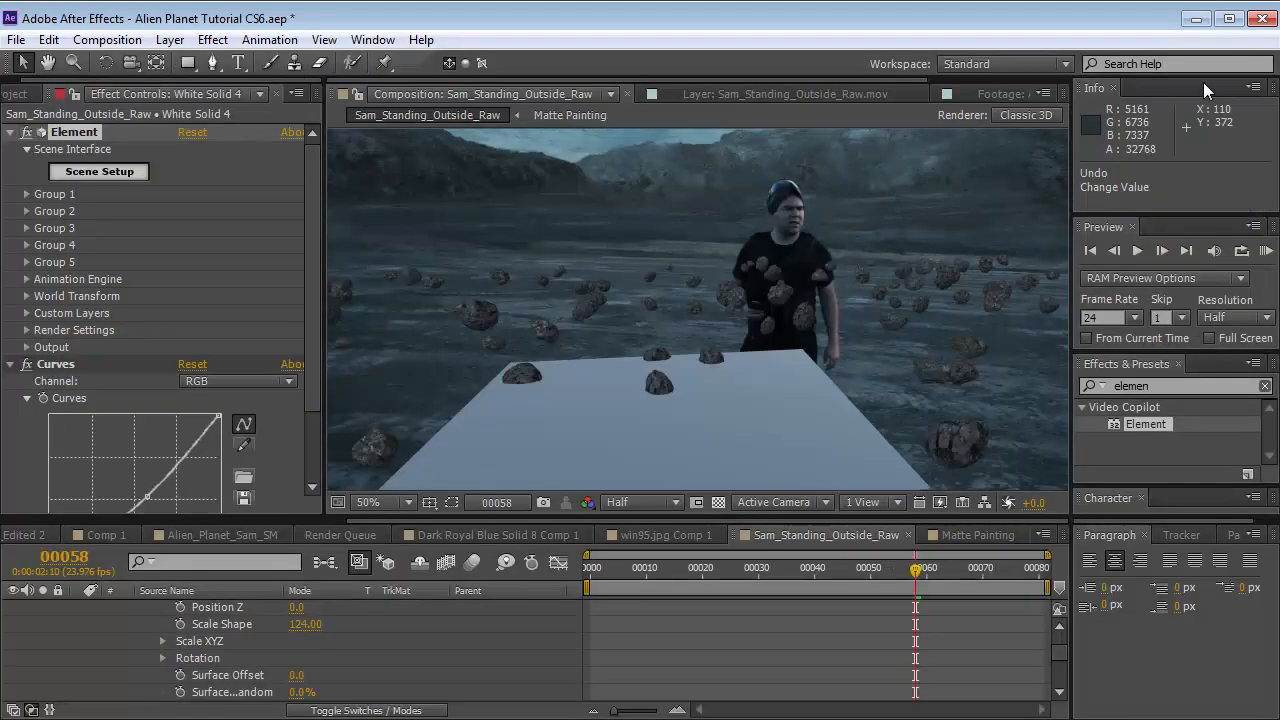
- Enlarge the ground plane by setting Group 2's Particle Look Size to 106.40
left_click(27, 211)
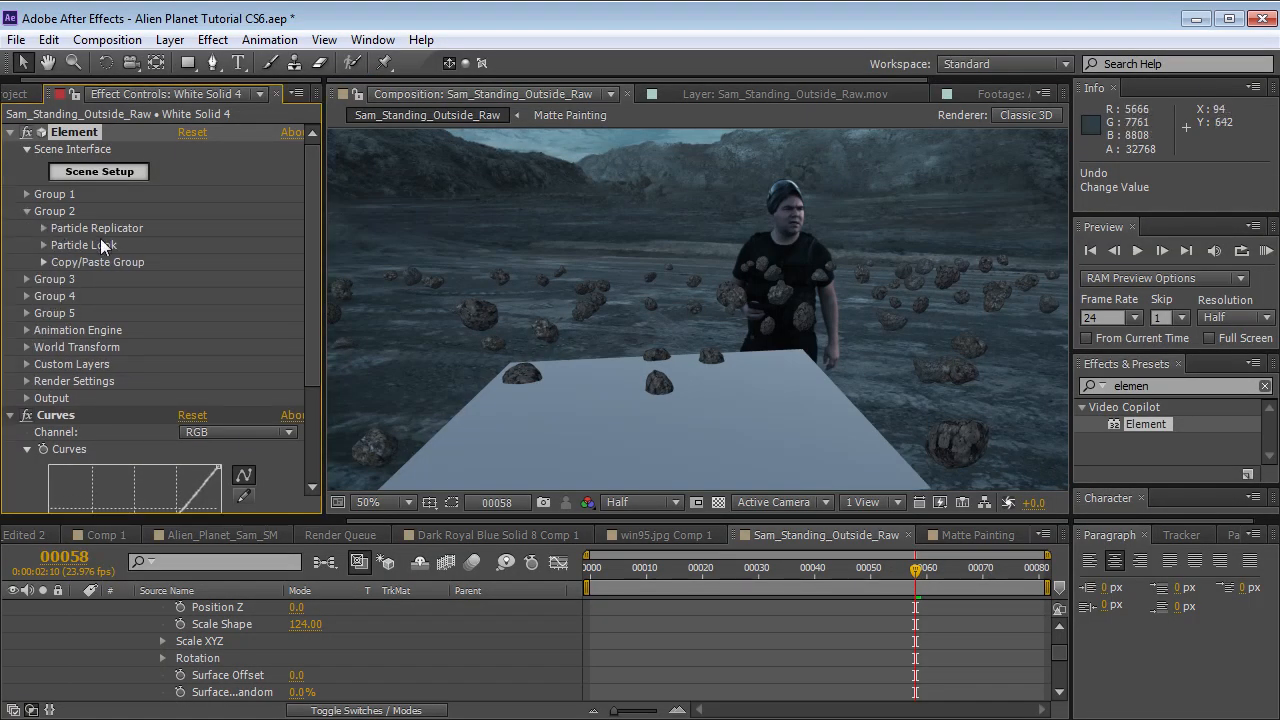
left_click(43, 245)
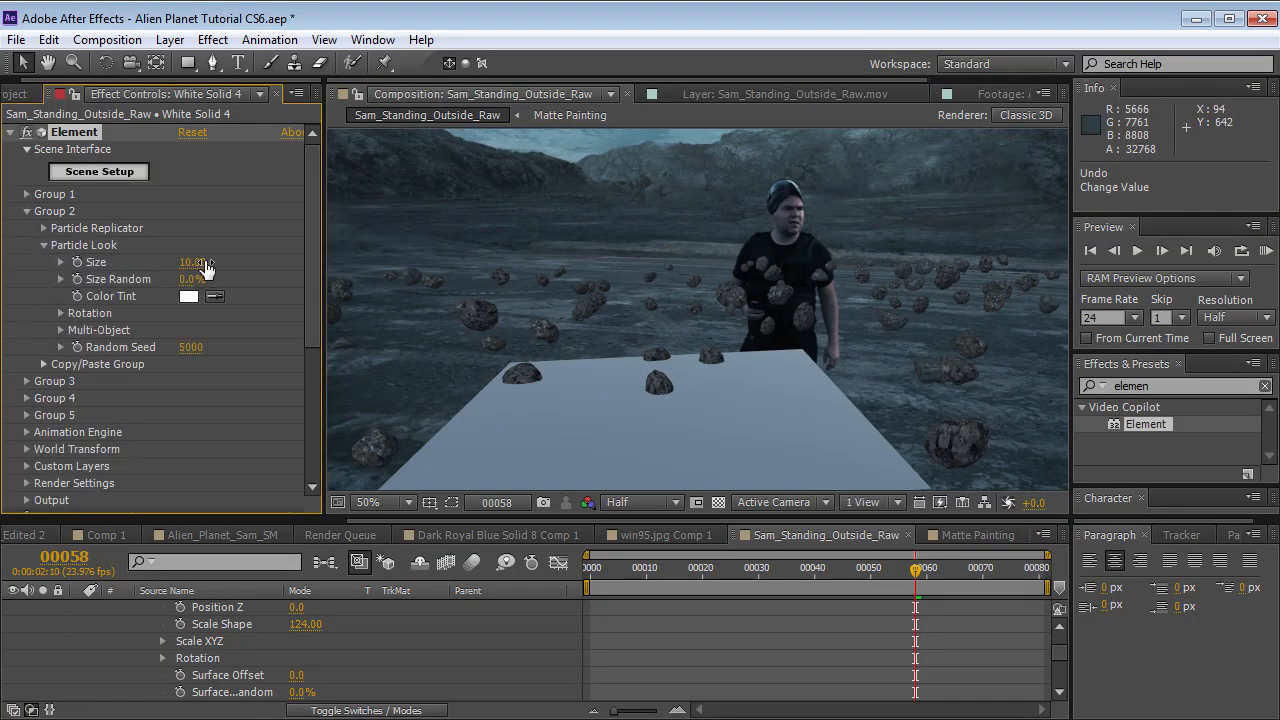
left_click_drag(222, 259, 1078, 226)
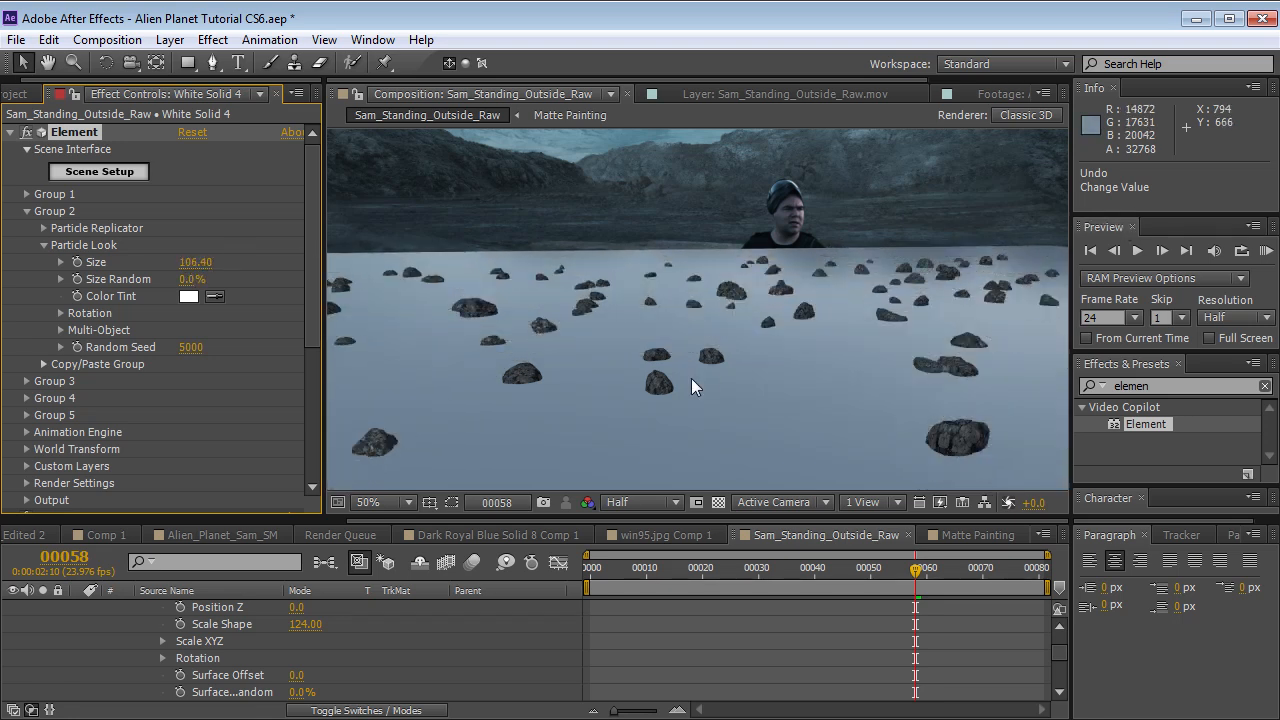
- Examine up close how the rocks intersect the ground plane in the composition view
key("grave")
key("h")
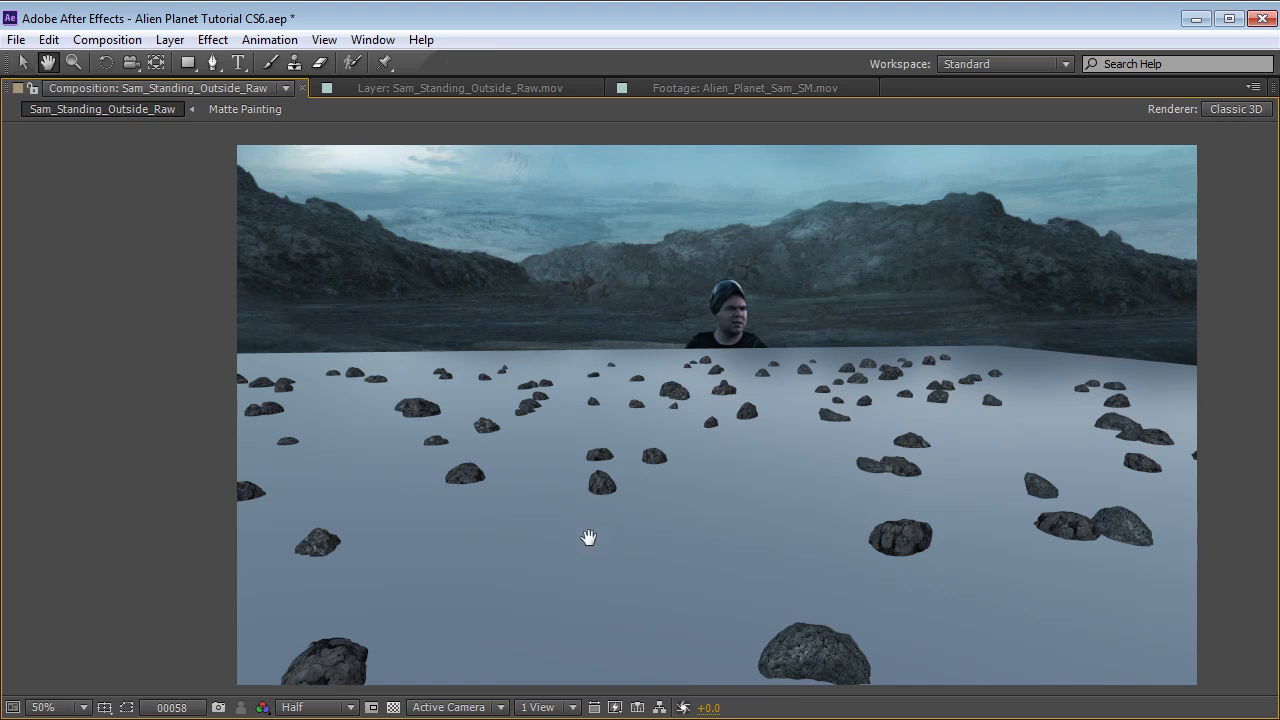
scroll(586, 534, "up", 2)
left_click_drag(686, 443, 446, 446)
key("grave")
left_click_drag(595, 432, 723, 414)
key("v")
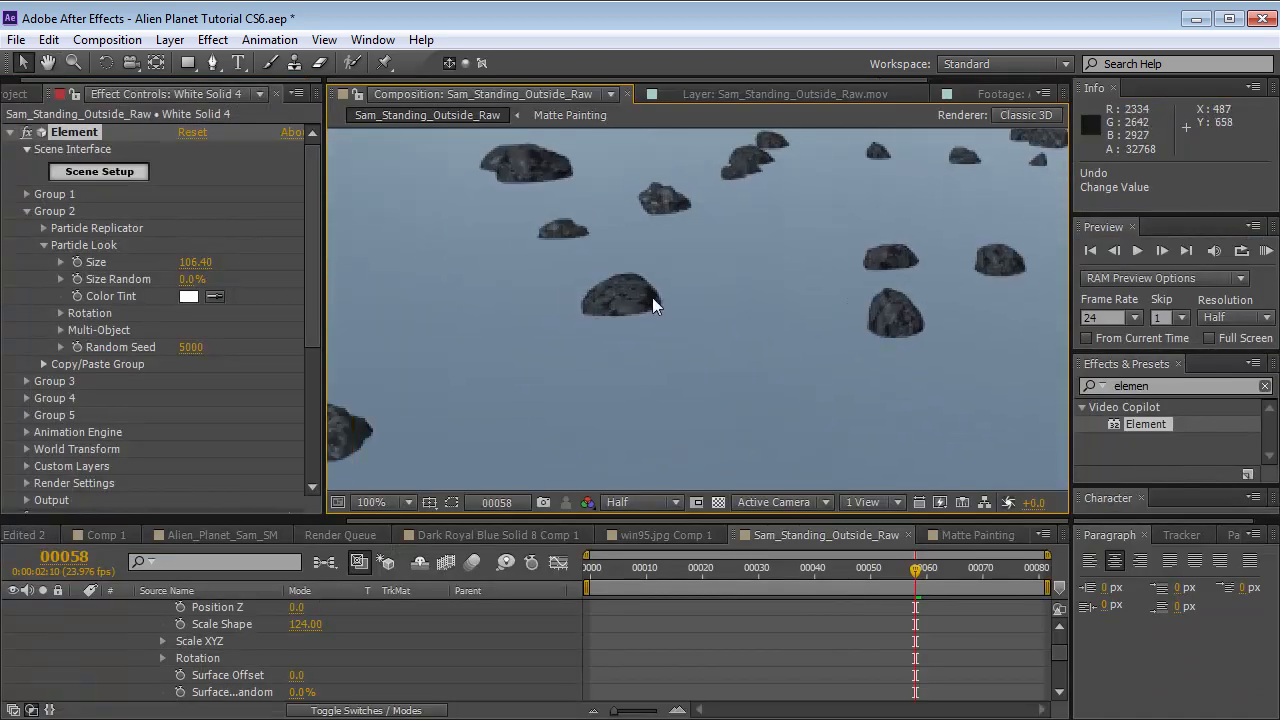
- Raise the rocks by setting Group 1's Position XY to 960.0,533.0, and check how they sit in the plane
left_click(43, 228)
left_click_drag(161, 248, 154, 248)
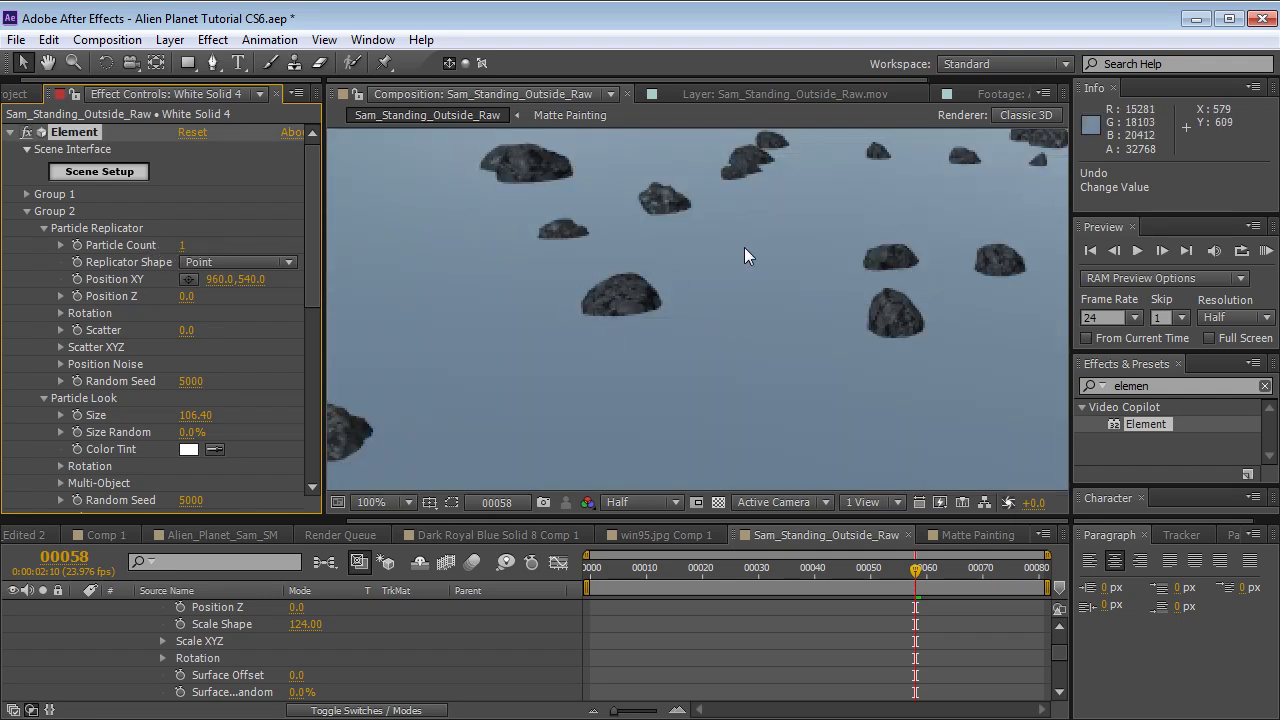
left_click(27, 211)
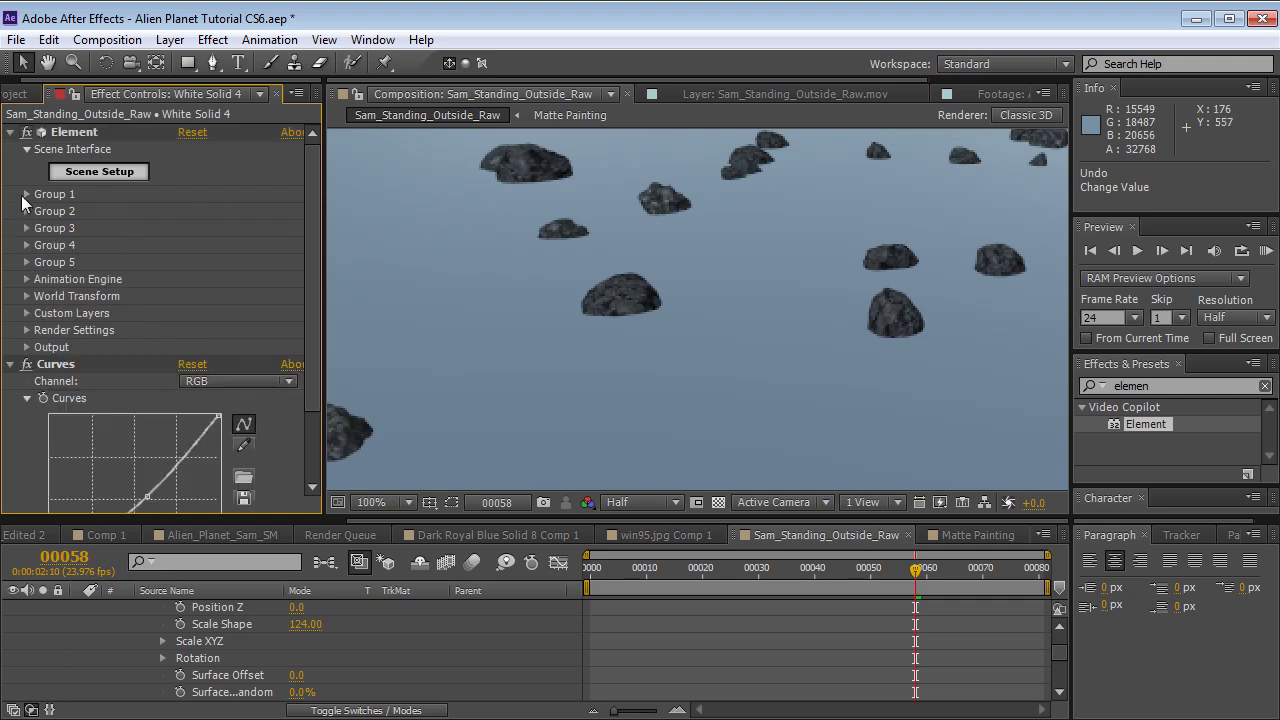
left_click(27, 194)
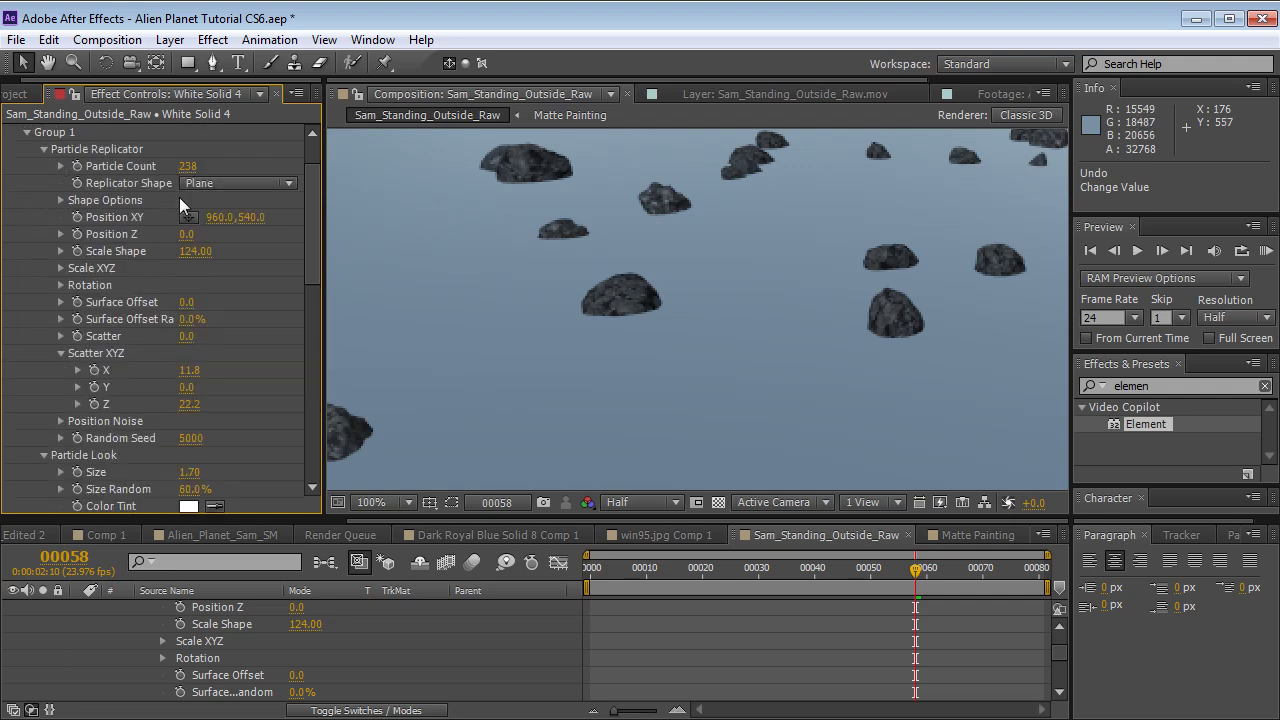
left_click_drag(250, 217, 247, 217)
scroll(831, 344, "down", 1)
left_click_drag(831, 344, 686, 318)
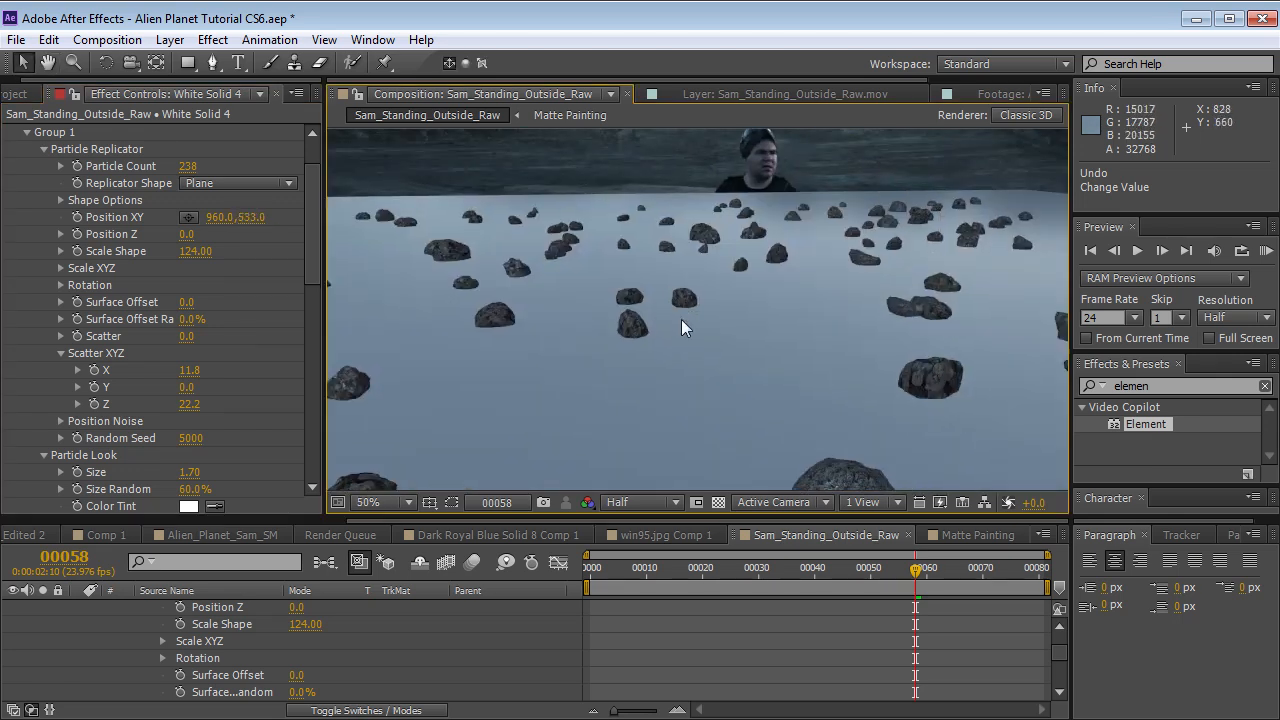
scroll(722, 298, "down", 1)
left_click_drag(757, 356, 705, 332)
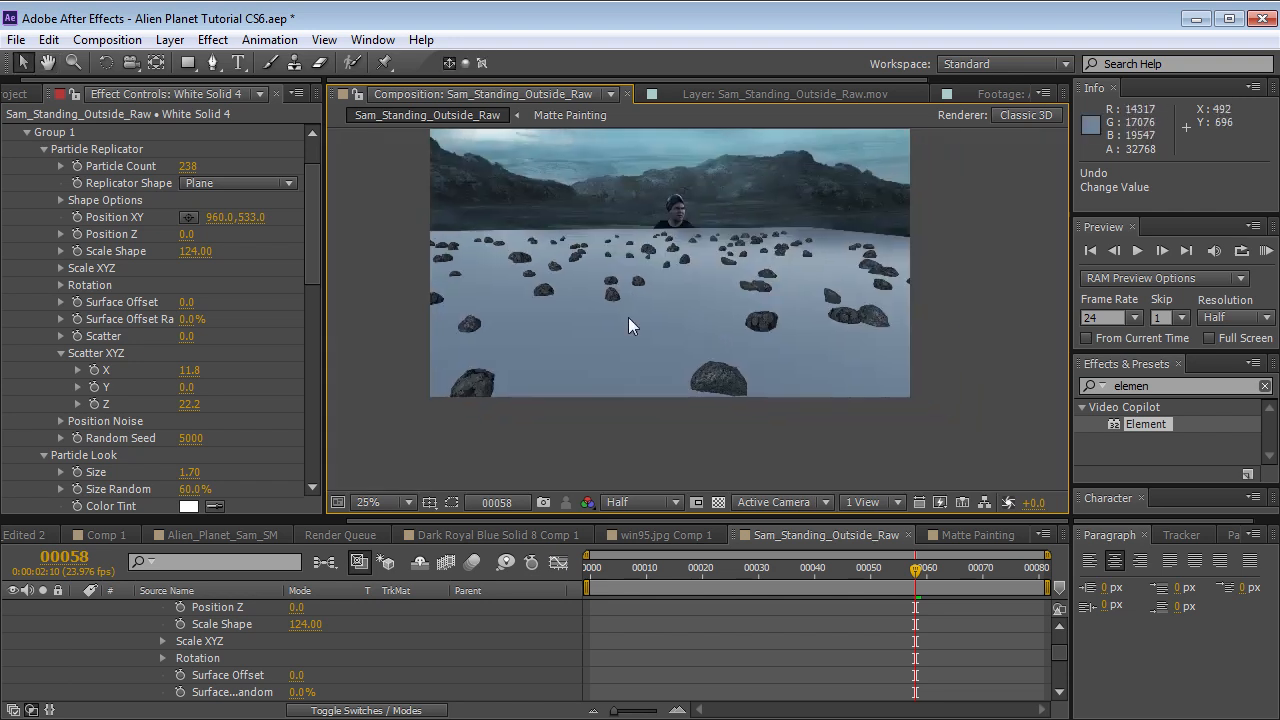
scroll(602, 311, "up", 1)
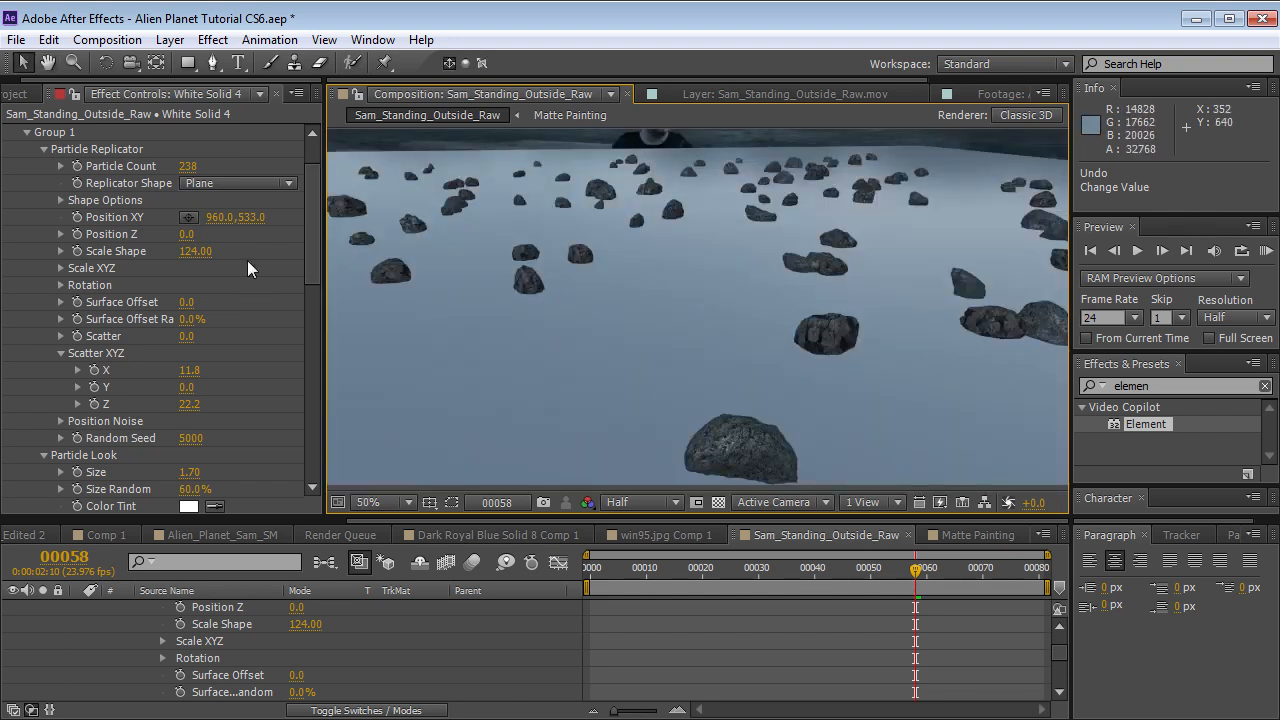
- In the Scene Setup, enable Matte Shadow on the plane model's material and accept the scene
scroll(314, 263, "up", 2)
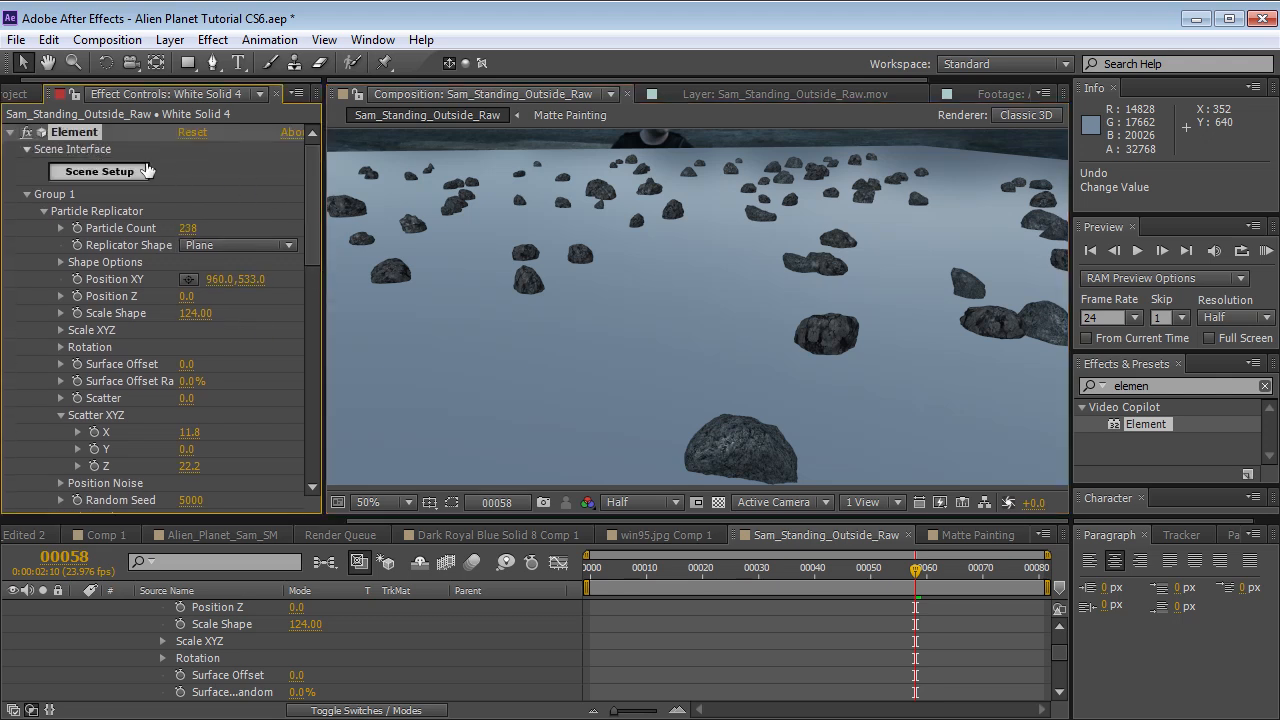
left_click(99, 172)
left_click(898, 252)
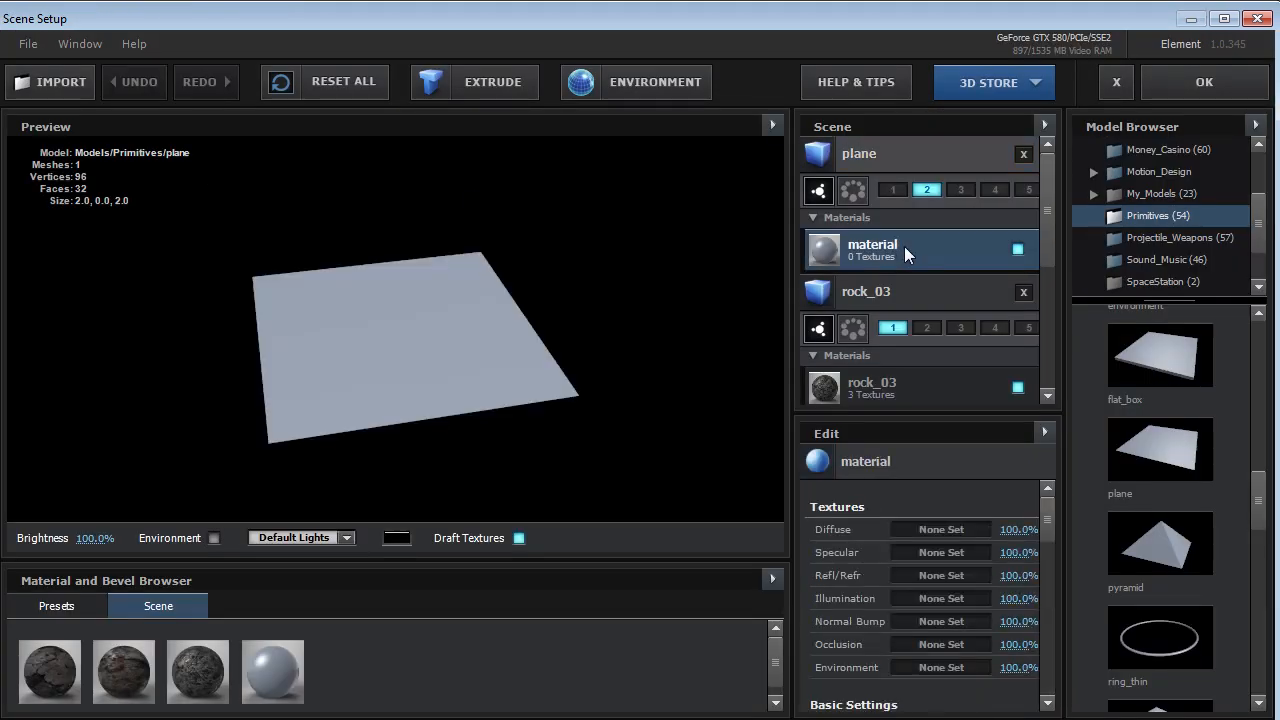
left_click_drag(343, 370, 317, 371)
left_click_drag(1048, 507, 1052, 681)
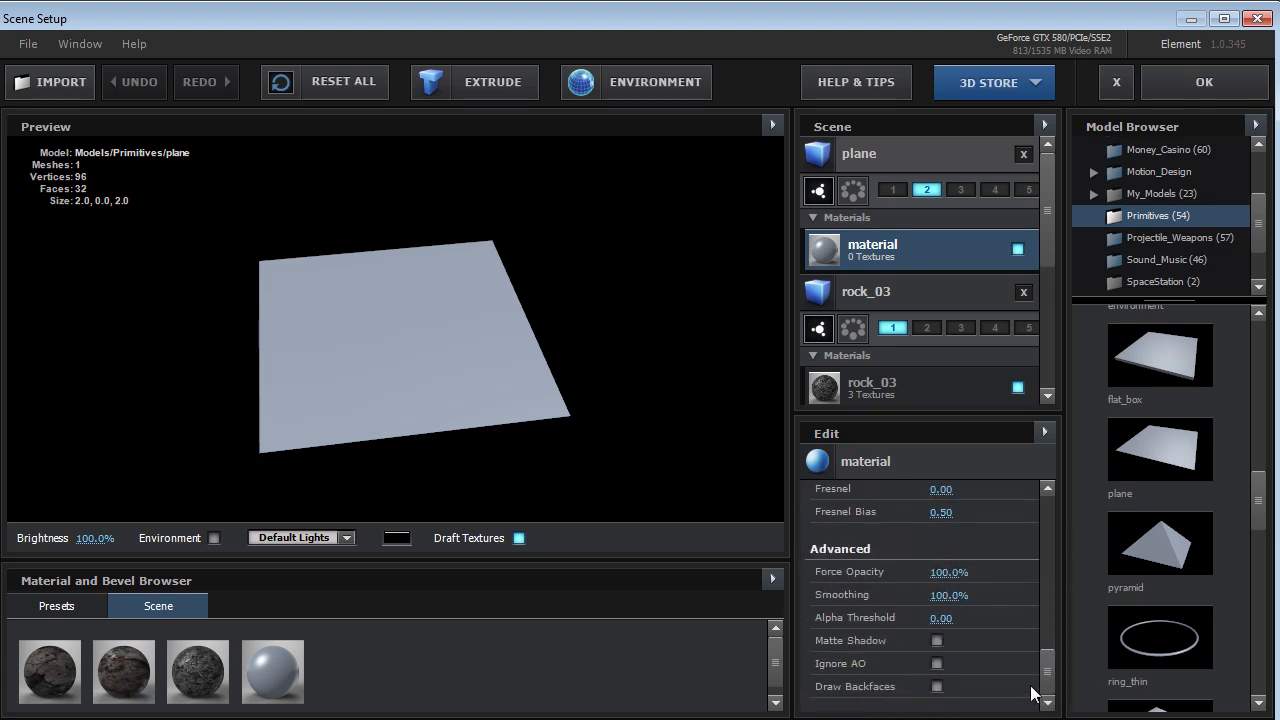
left_click(936, 641)
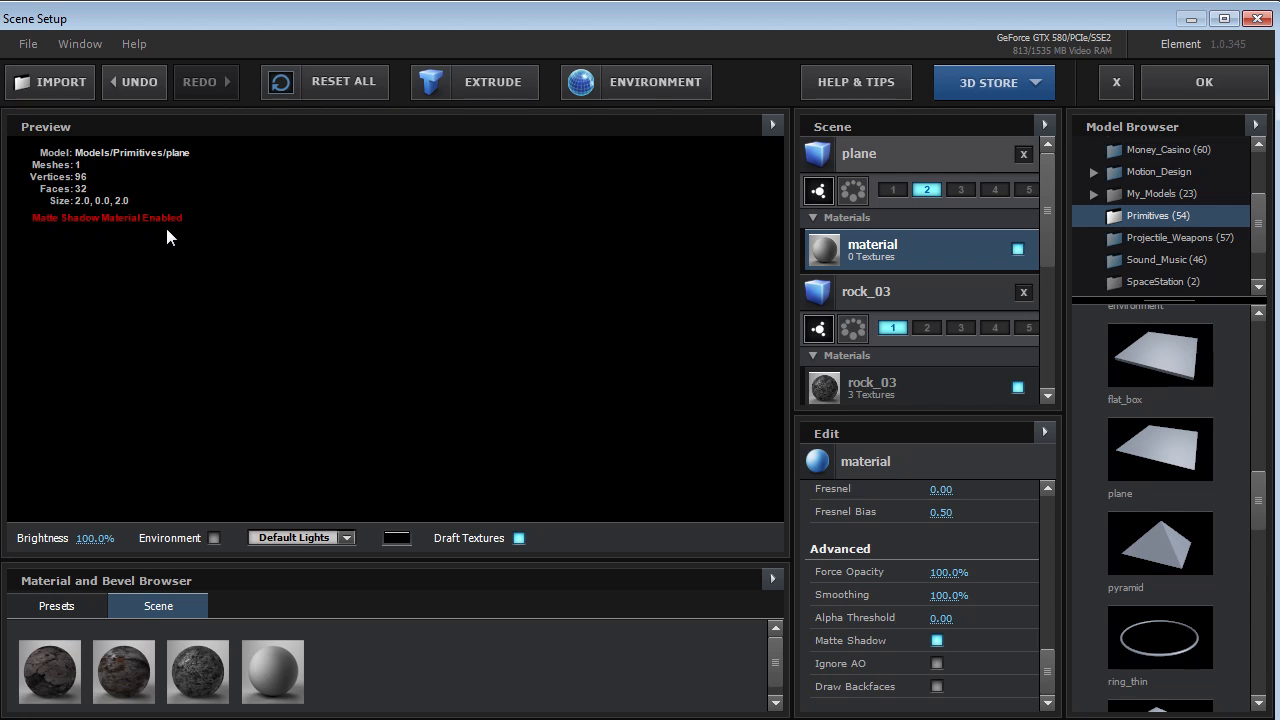
left_click(1199, 82)
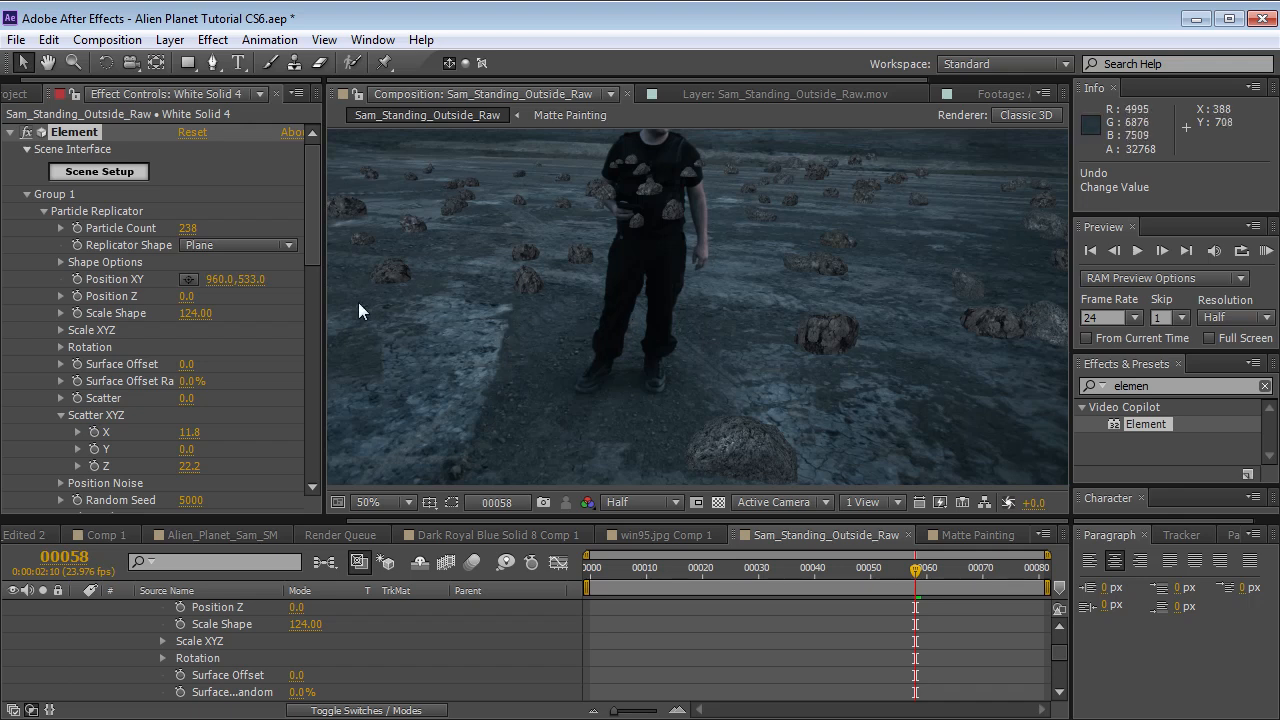
- Compare the rocks with and without the ground plane using Group 2's Particle Count, leaving the count at 1
left_click(42, 212)
left_click(21, 196)
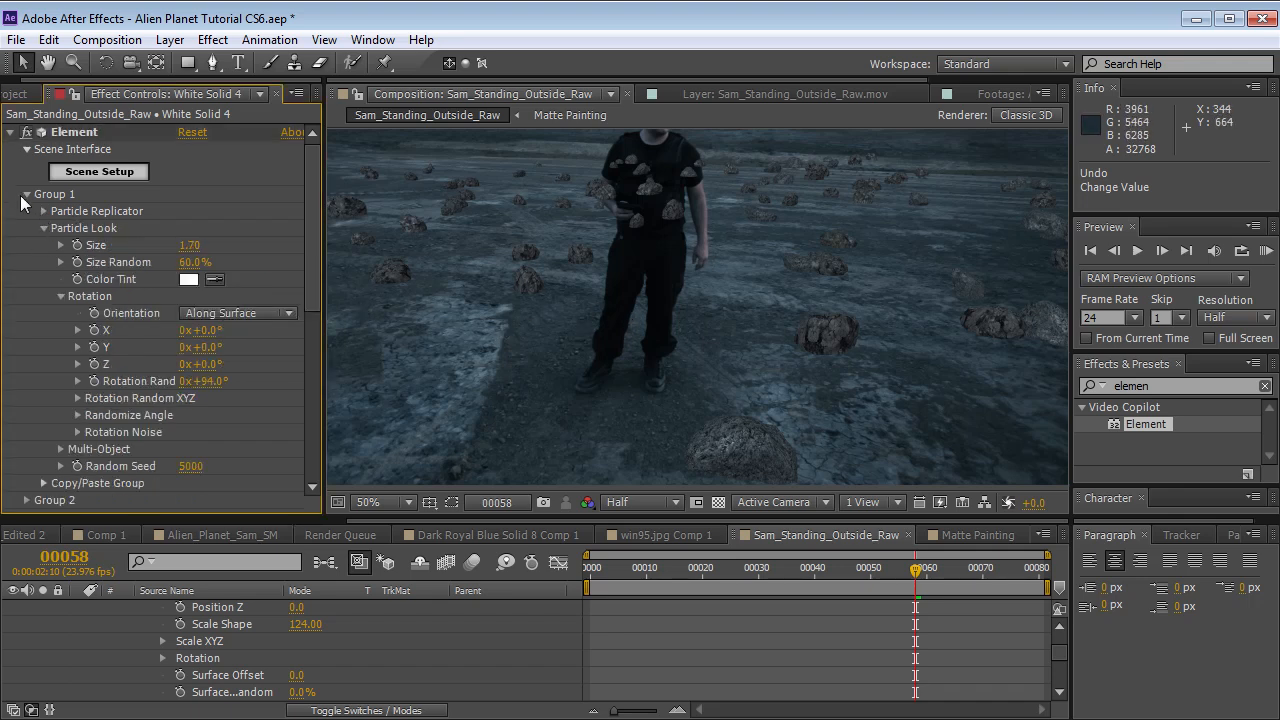
left_click(25, 194)
left_click(26, 208)
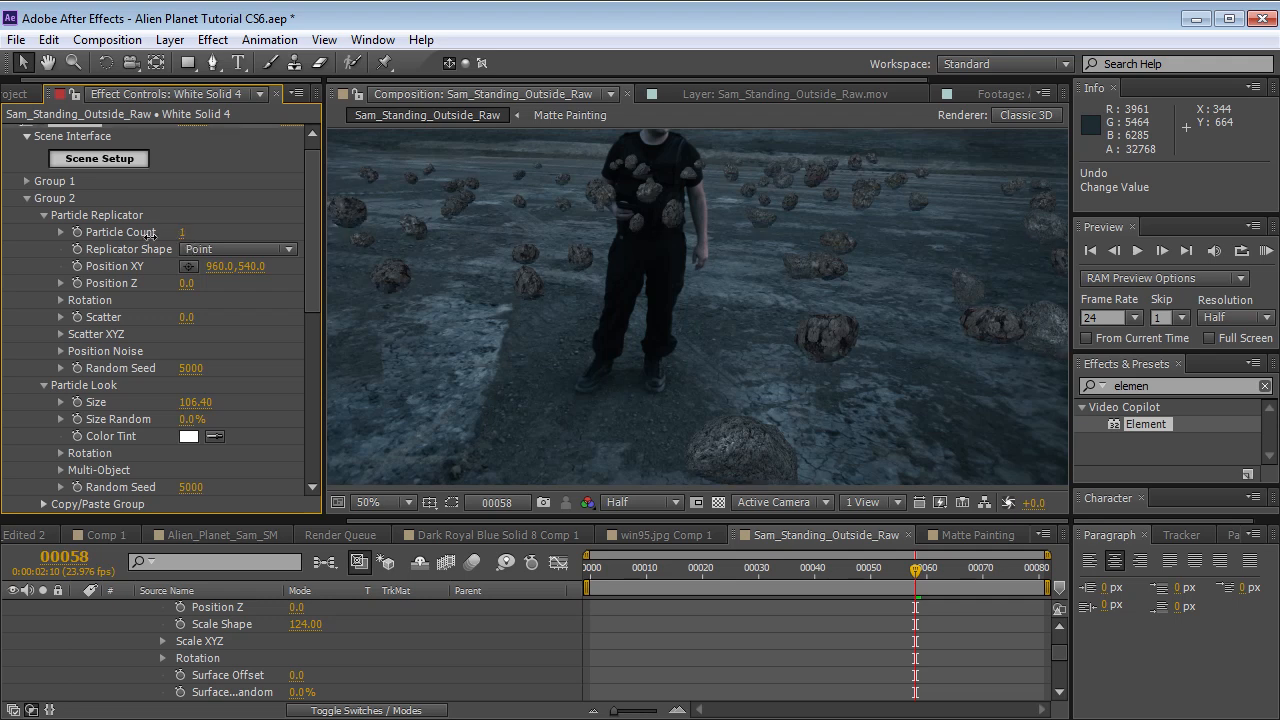
left_click(181, 232)
type("1")
key("Return")
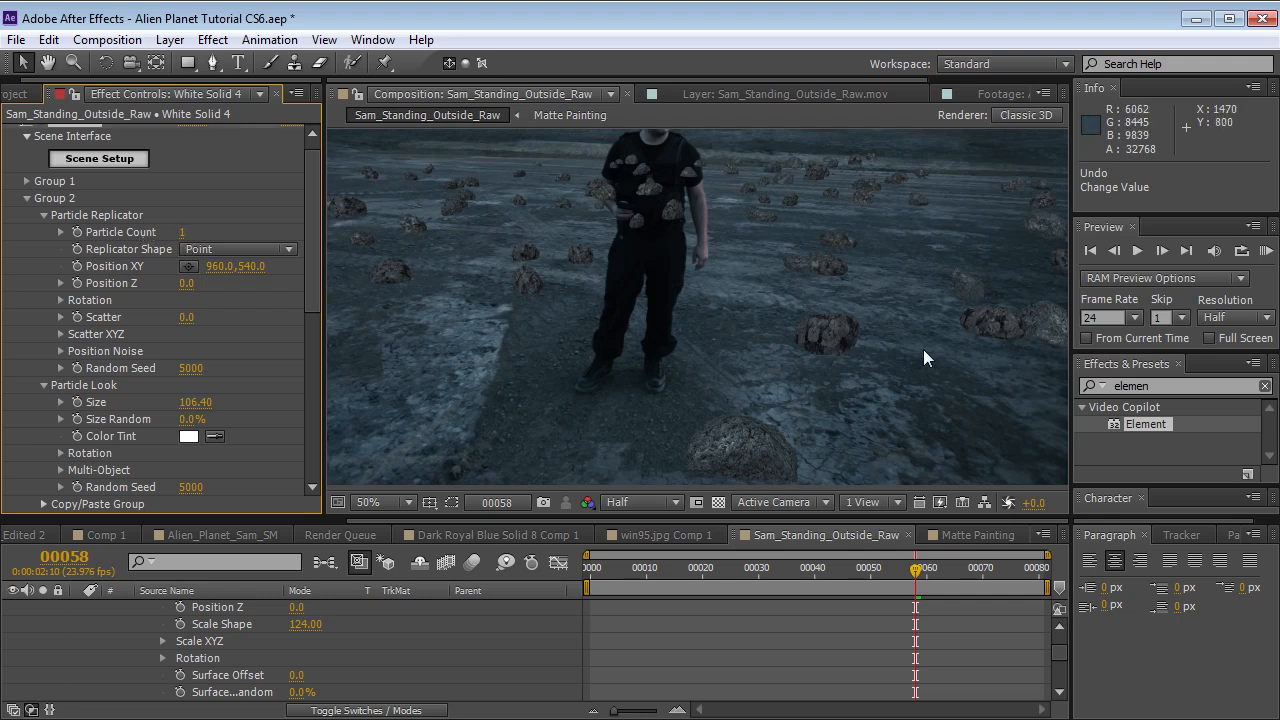
left_click(26, 198)
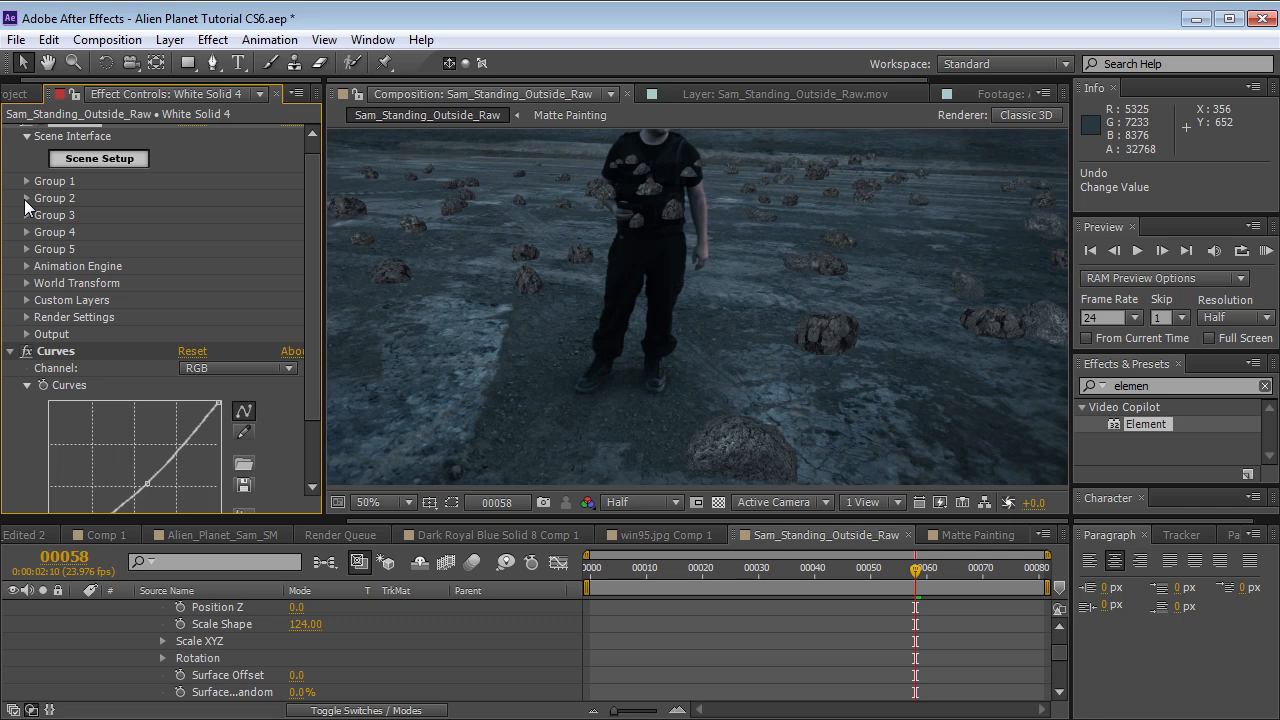
- In the Element render settings, have Ambient Occlusion (SSAO) enabled with Intensity at 5.9, and check the shading around the rocks
left_click(24, 316)
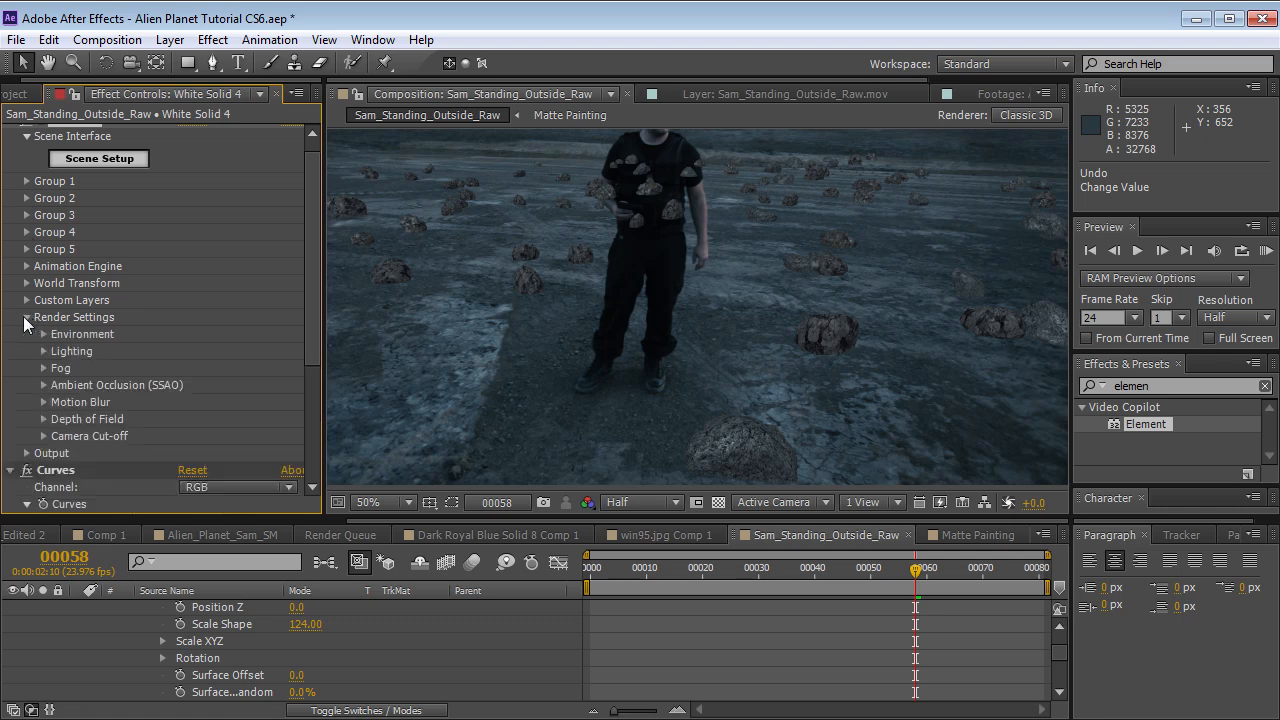
left_click(43, 385)
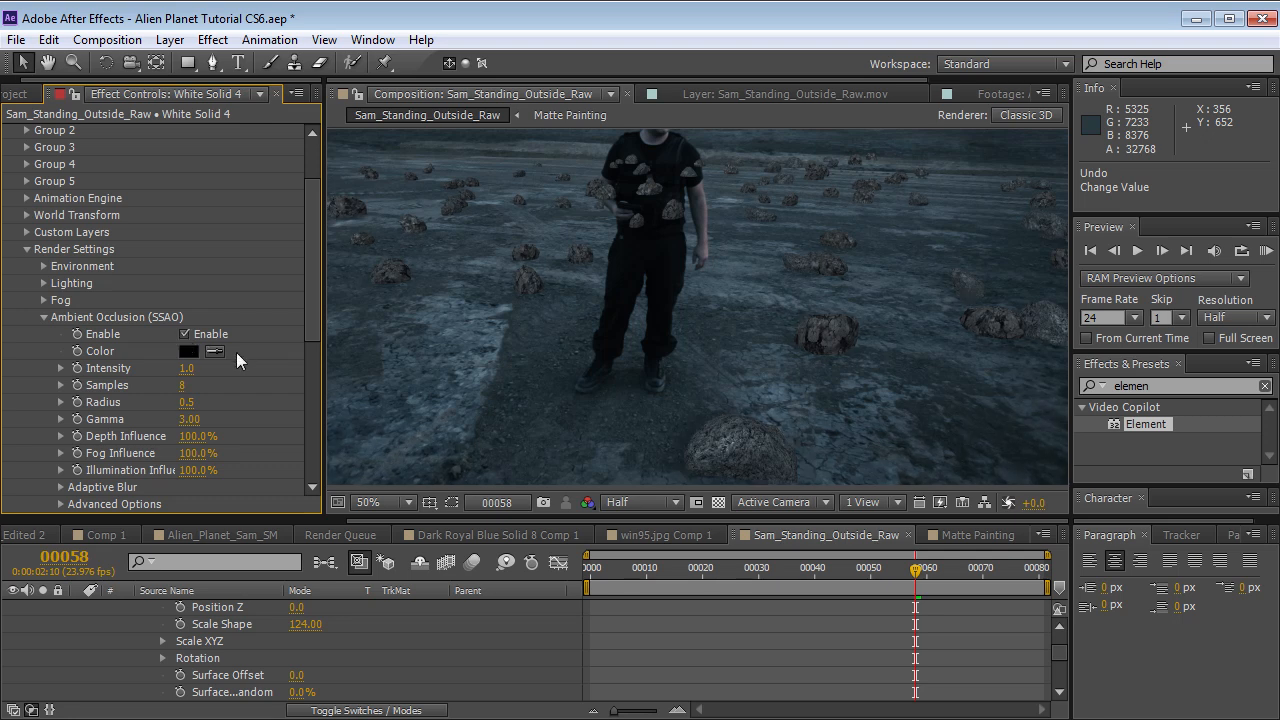
left_click_drag(187, 368, 204, 367)
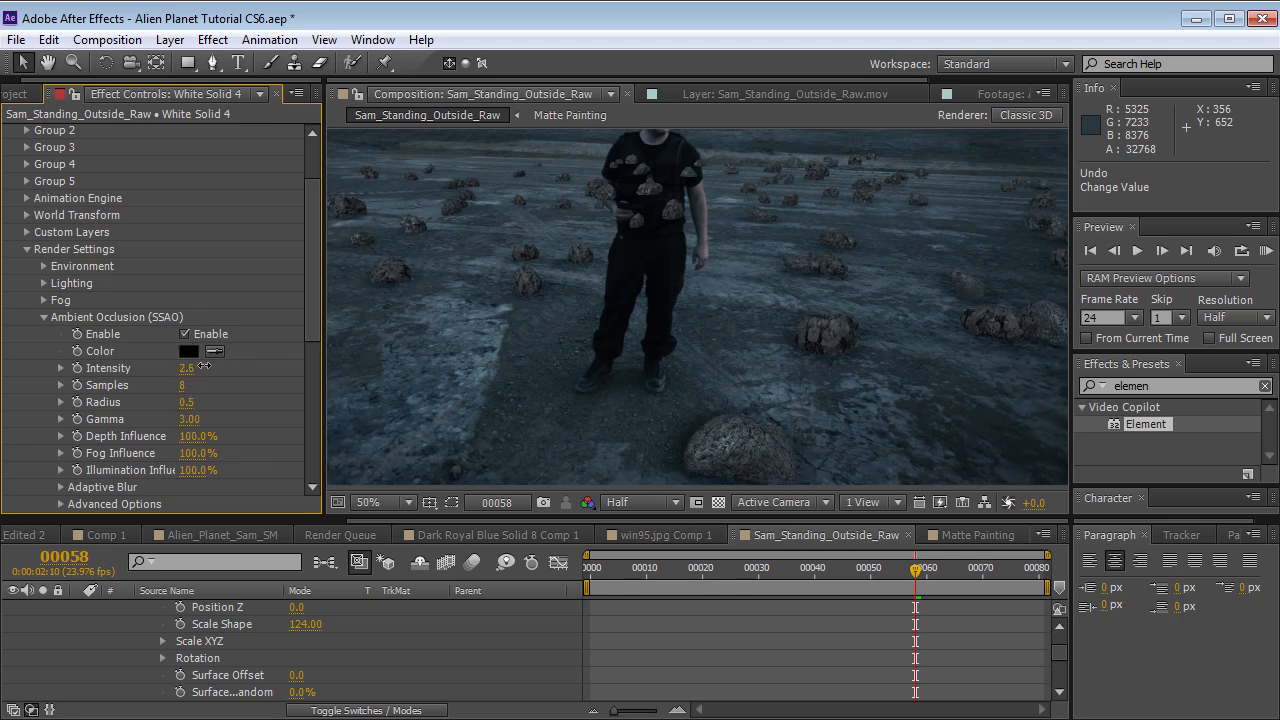
key("space")
left_click_drag(735, 288, 886, 363)
left_click_drag(679, 402, 667, 378)
left_click_drag(728, 482, 676, 394)
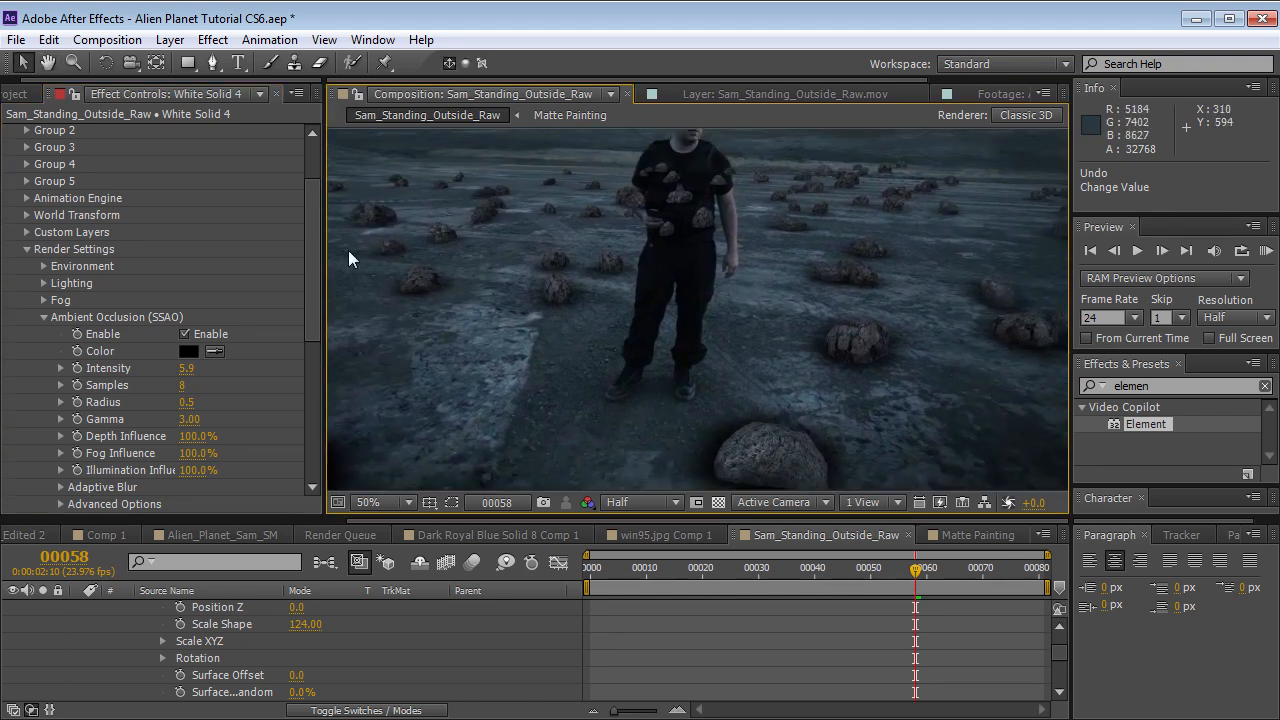
- Set the ambient occlusion's advanced Cut-off to 3.1 and check the contact shadows around the rocks
scroll(200, 300, "down", 5)
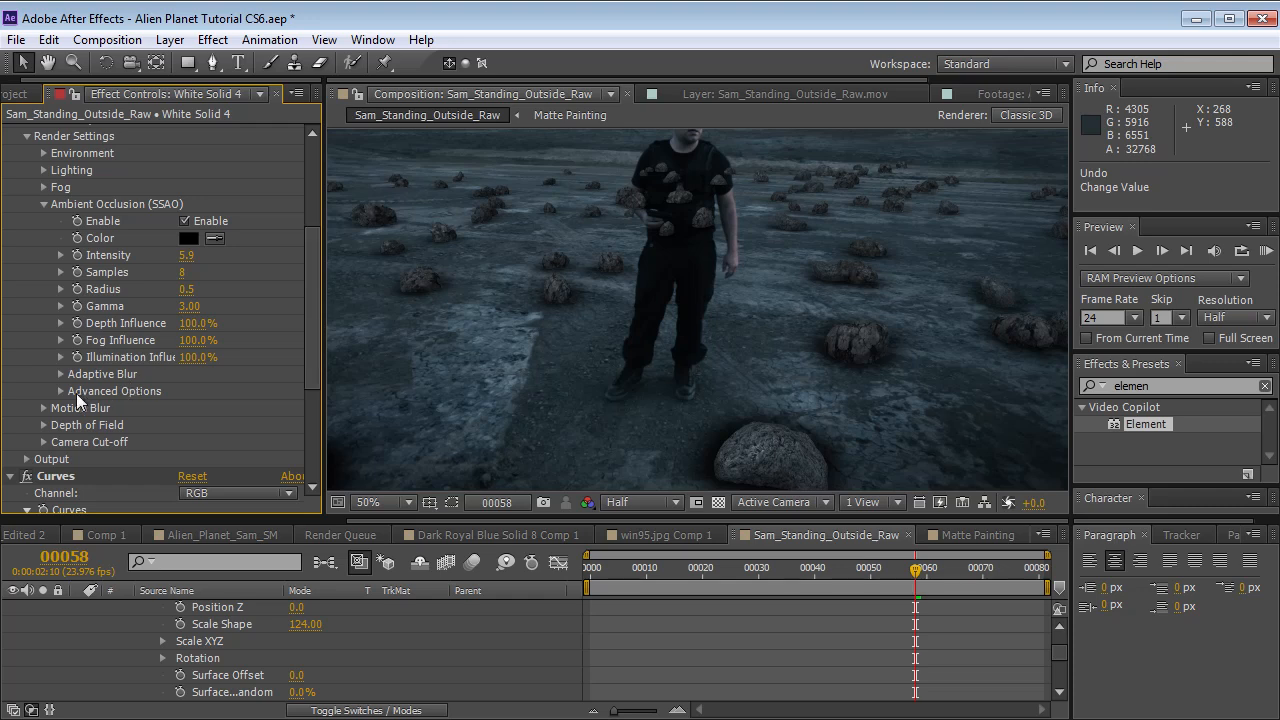
left_click(59, 393)
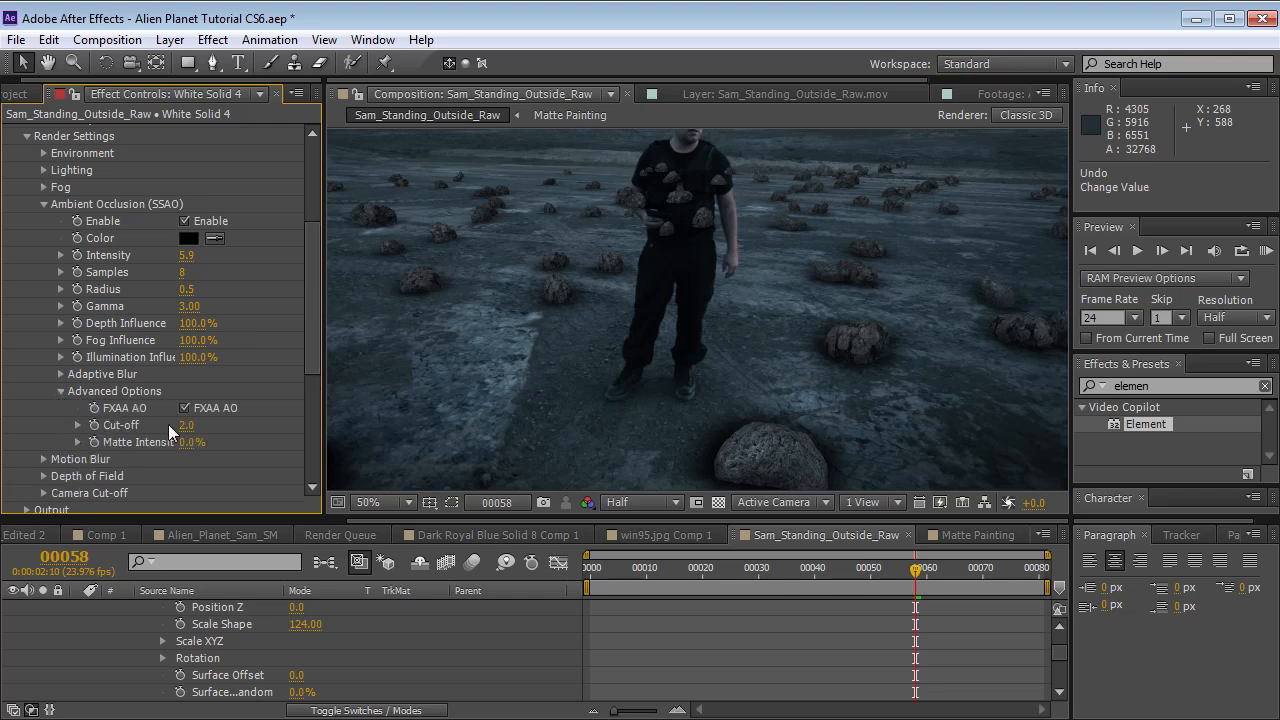
left_click_drag(229, 424, 269, 418)
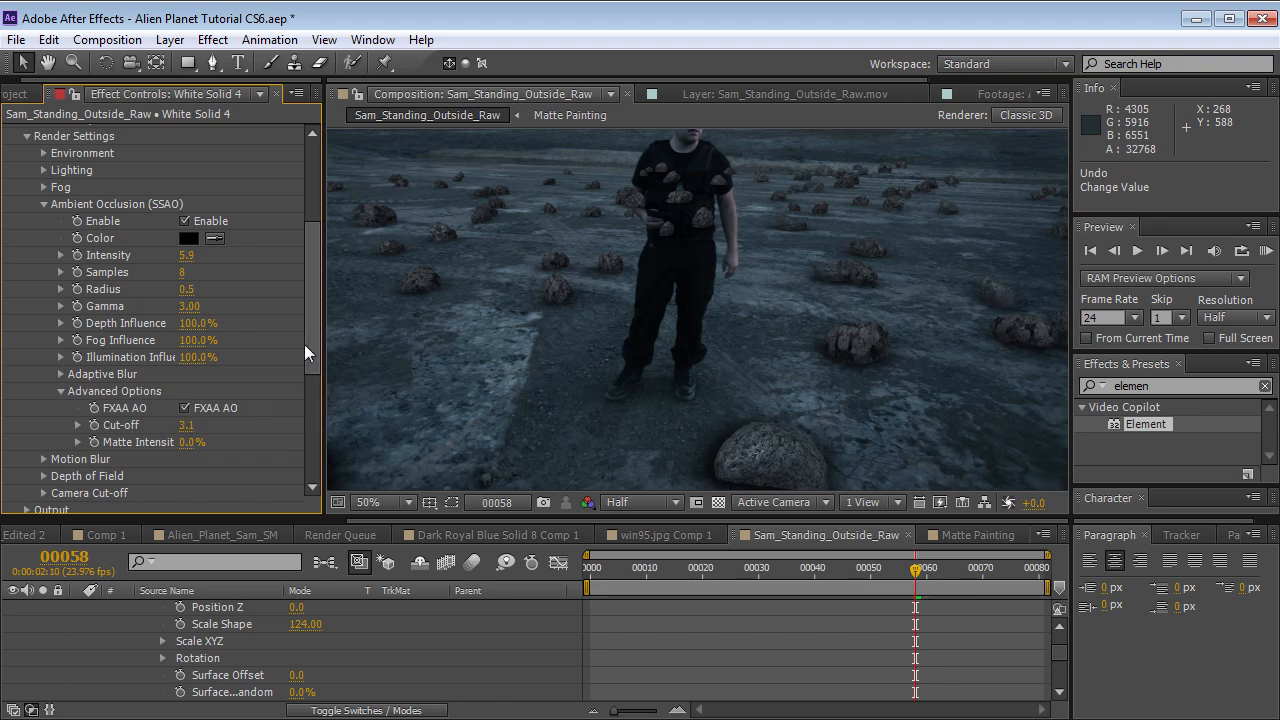
key("space")
left_click_drag(569, 296, 662, 350)
left_click_drag(701, 450, 608, 408)
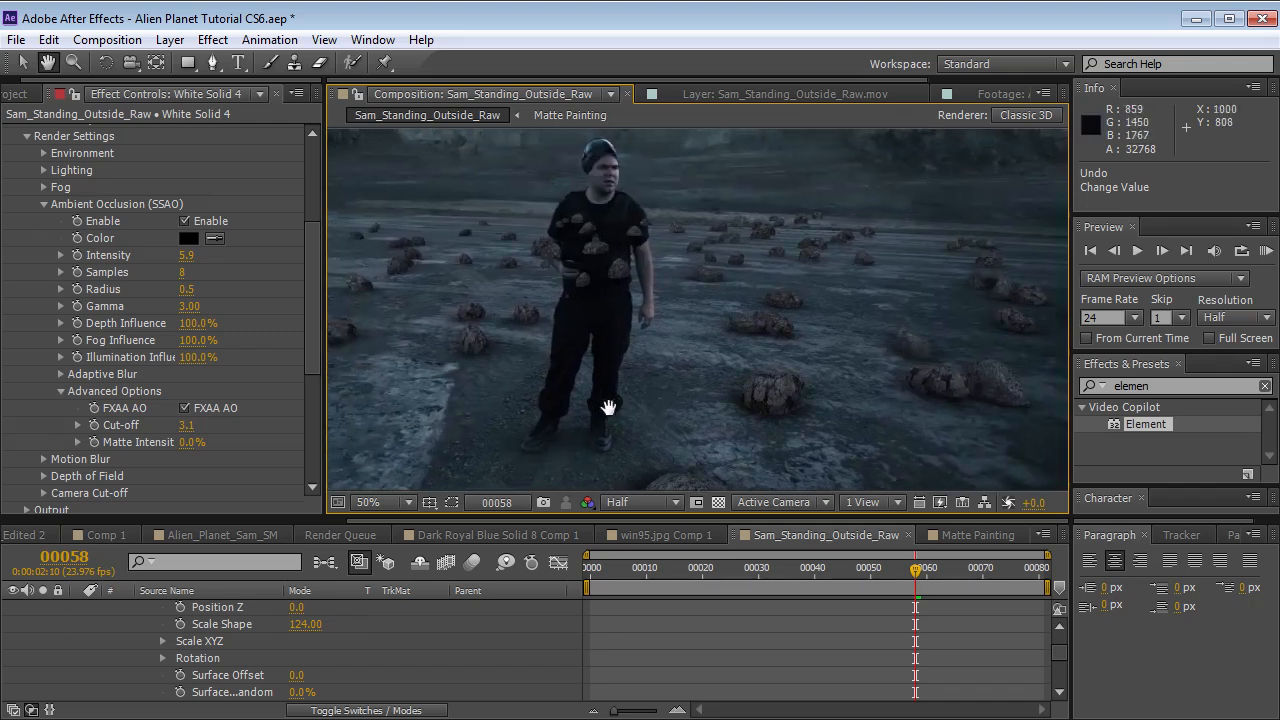
- Bend the Red channel of the rocks' Curves effect slightly downward to take some red out of them
scroll(317, 320, "up", 2)
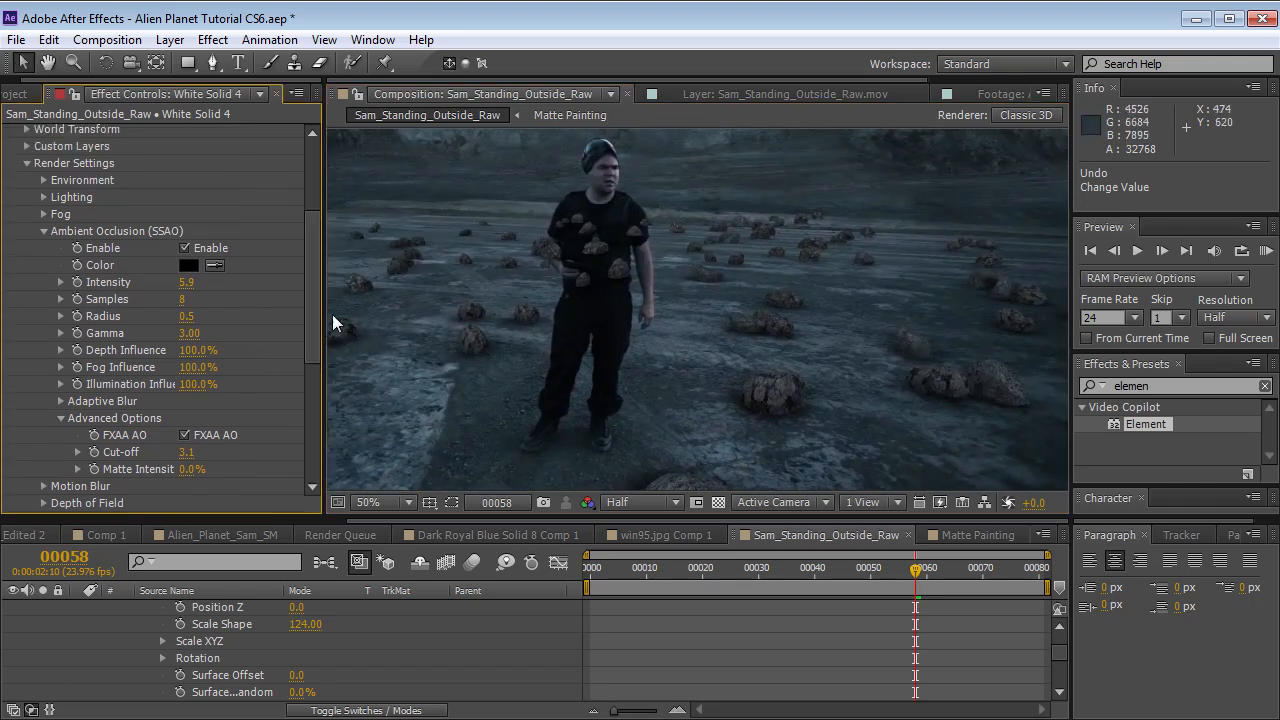
key("space")
left_click_drag(669, 346, 843, 334)
left_click_drag(751, 246, 737, 290)
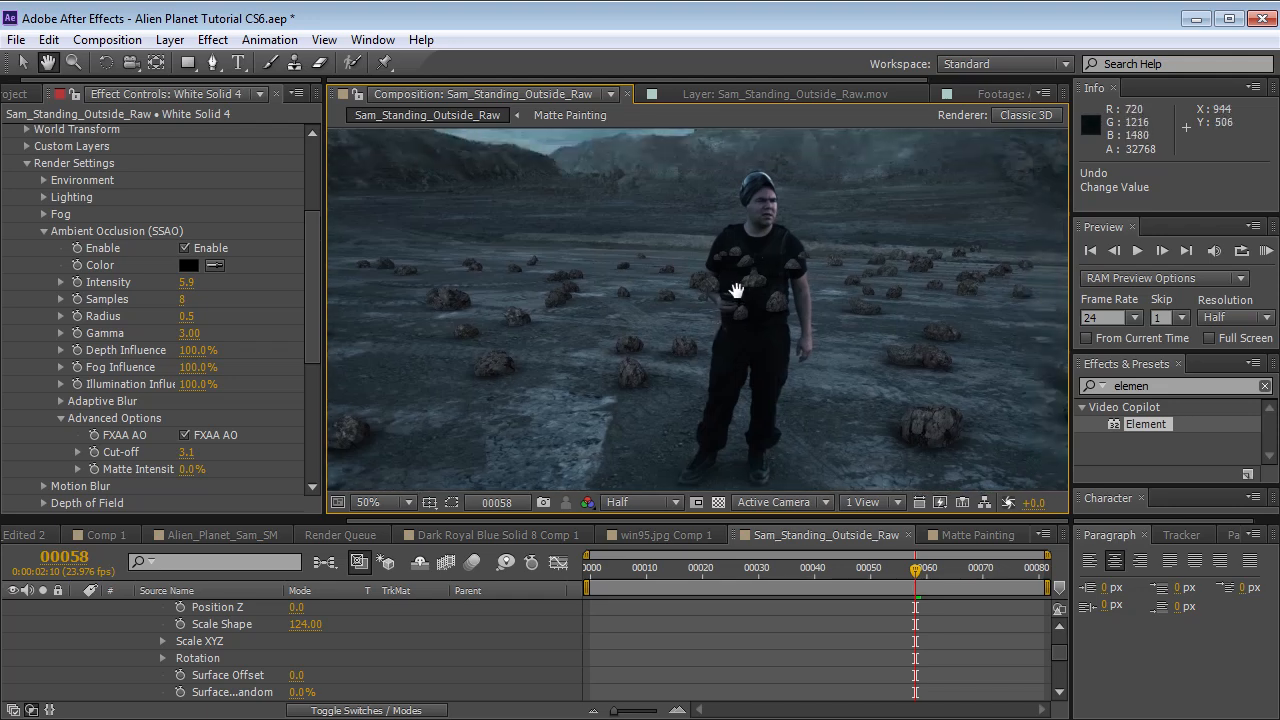
scroll(735, 290, "down", 2)
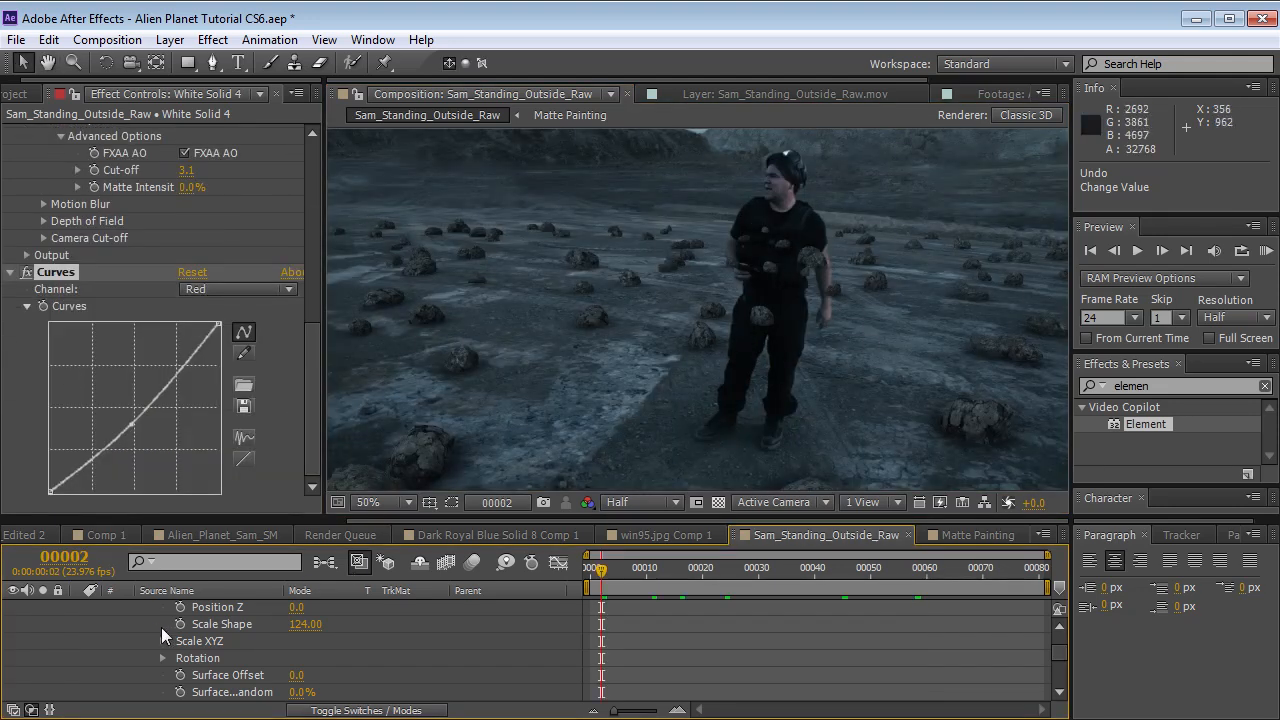
- Duplicate the Sam_Standing_Outside_Raw.mov layer and move the copy to the top of the layer stack
scroll(120, 635, "up", 5)
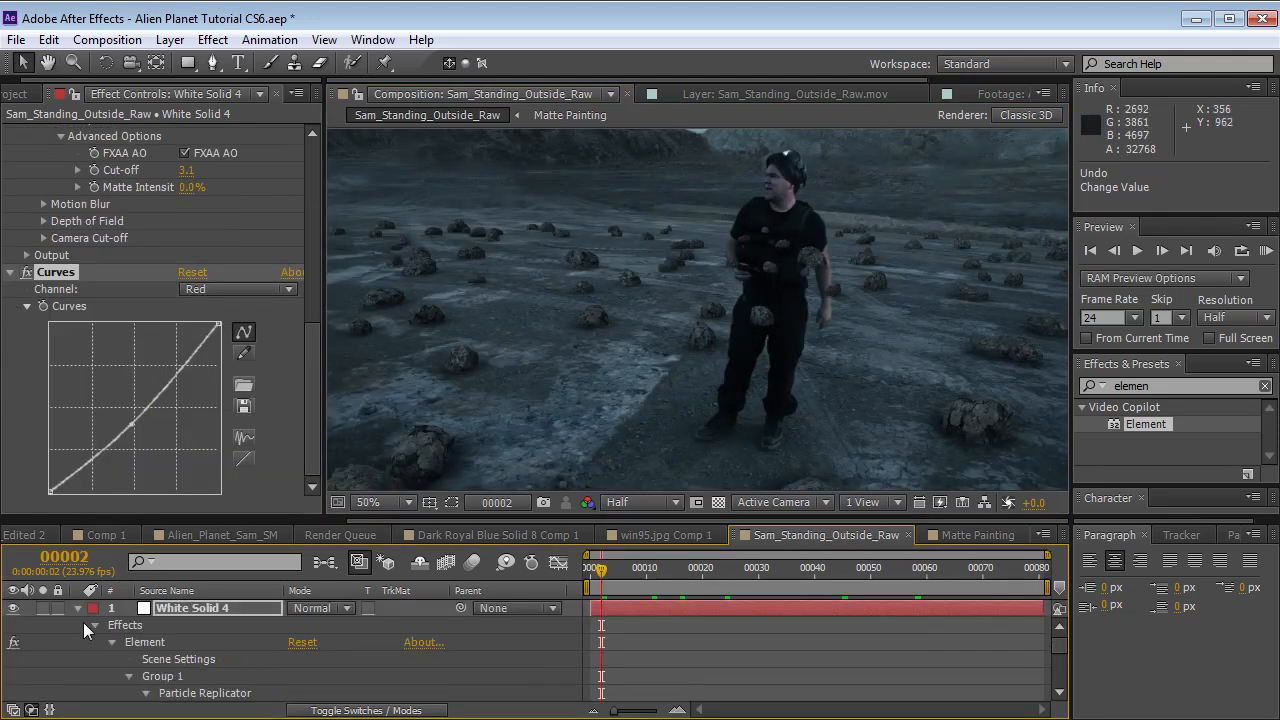
left_click(77, 607)
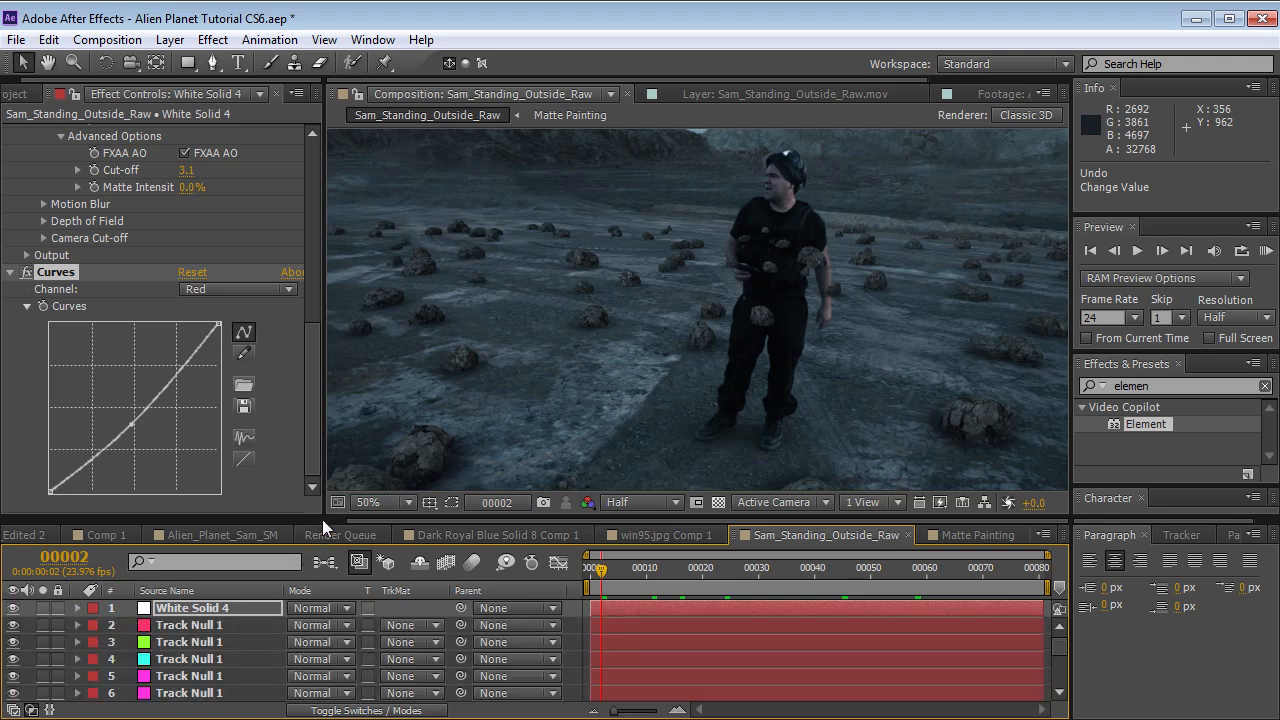
left_click_drag(322, 520, 322, 396)
left_click(190, 580)
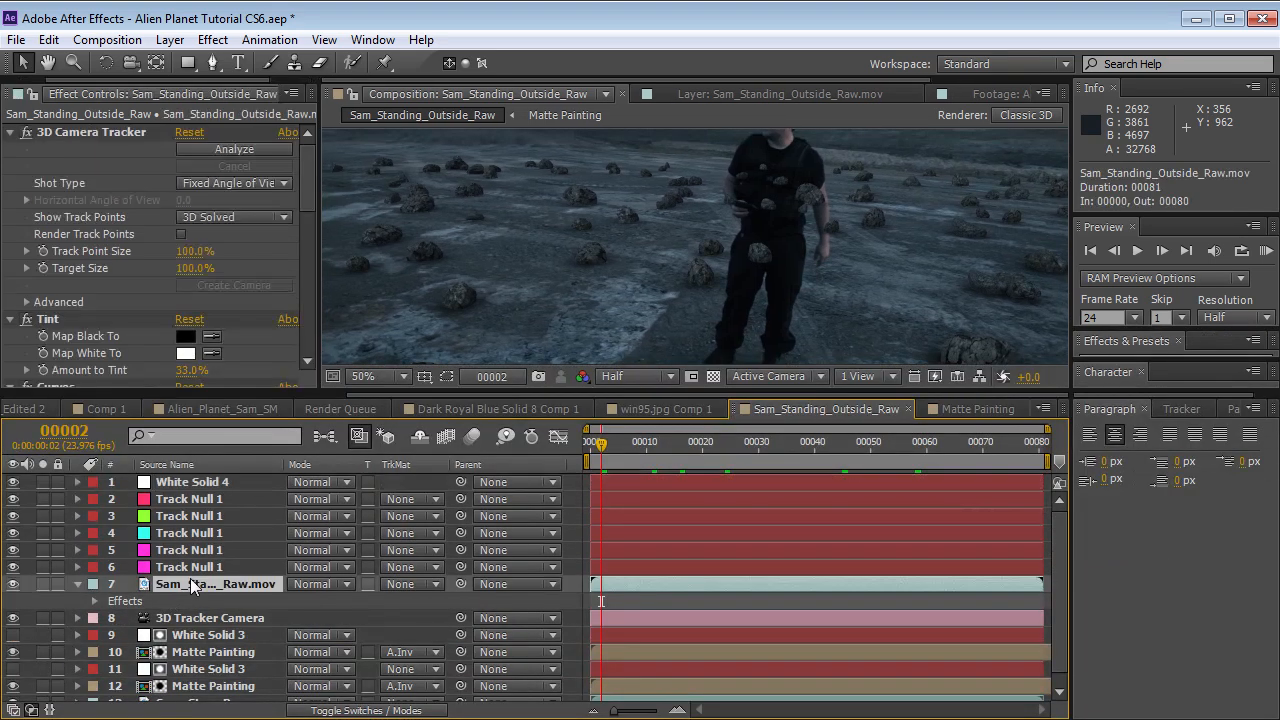
scroll(190, 578, "down", 1)
left_click(162, 694)
left_click_drag(162, 694, 189, 486)
- Rename the White Solid 4 layer as Element
left_click(183, 502)
key("Return")
type("E")
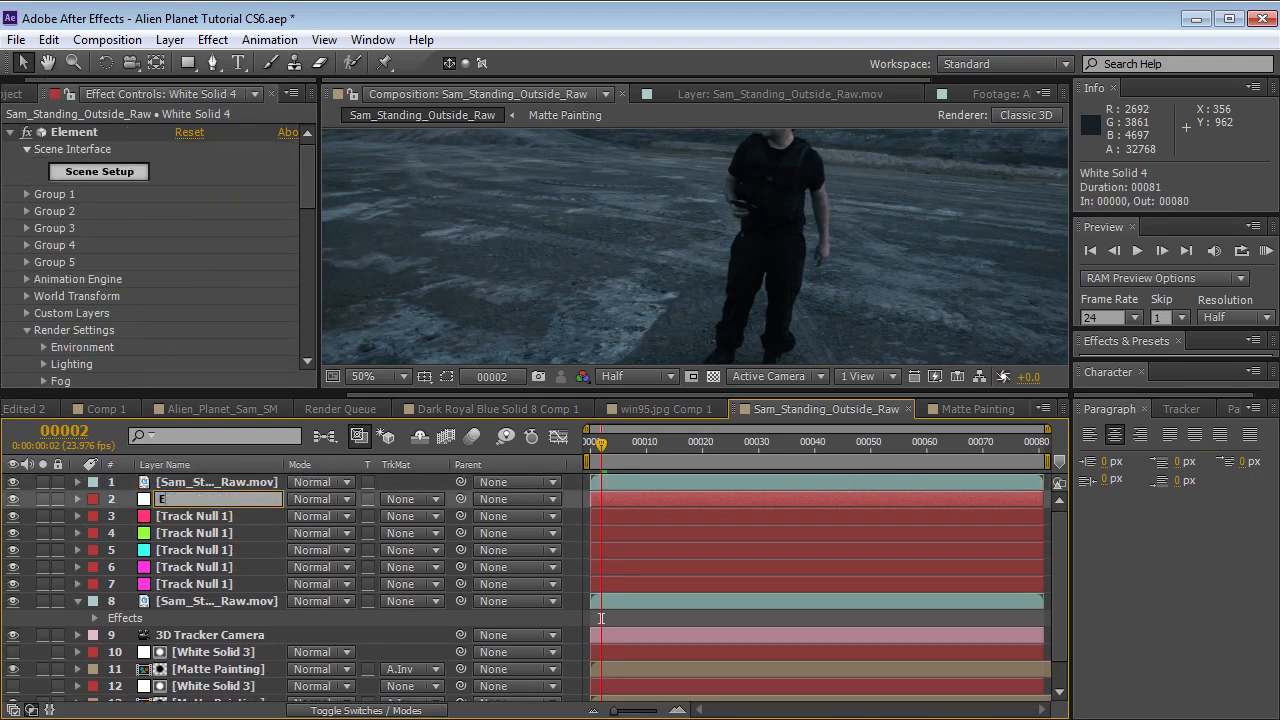
type("lement")
key("Return")
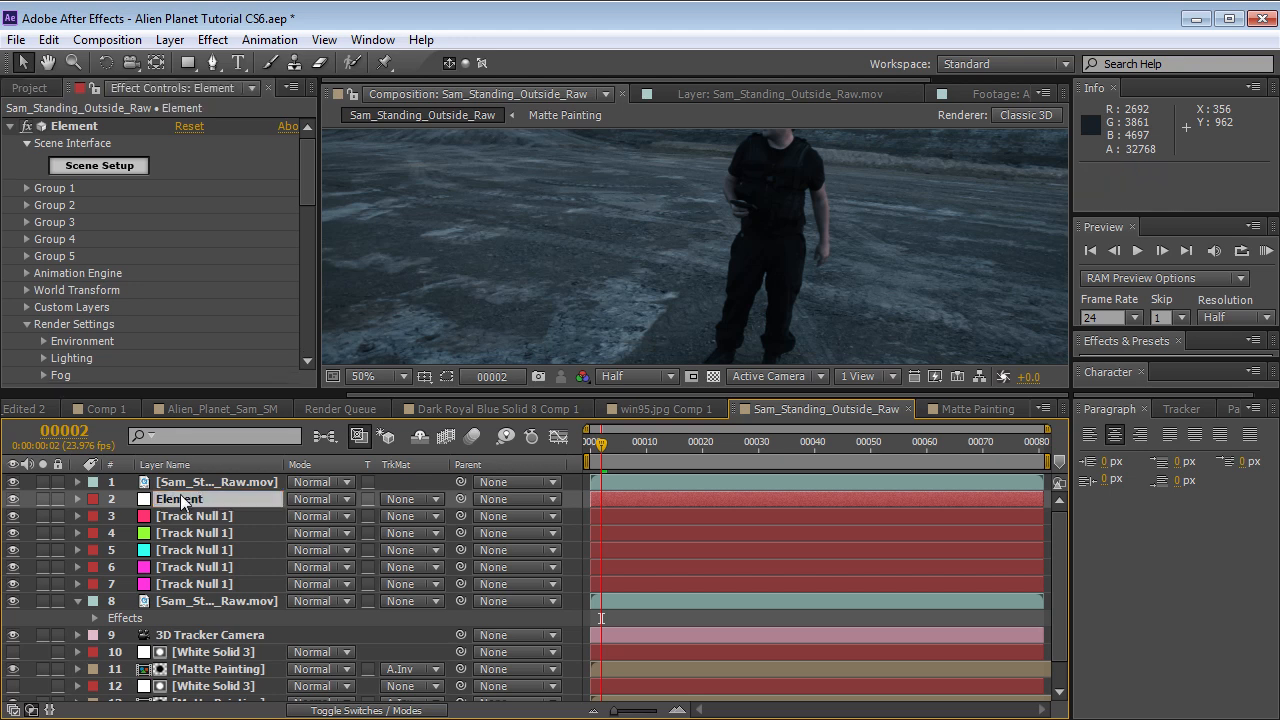
- Draw a closed curved mask loosely around the actor on the topmost footage layer with the Pen tool
left_click(196, 484)
key("grave")
left_click(212, 62)
left_click(766, 289)
left_click_drag(681, 277, 672, 313)
left_click_drag(654, 364, 651, 382)
left_click_drag(629, 490, 624, 498)
left_click_drag(602, 544, 603, 557)
left_click_drag(708, 596, 729, 595)
left_click_drag(782, 552, 784, 527)
left_click_drag(804, 439, 804, 410)
left_click(766, 290)
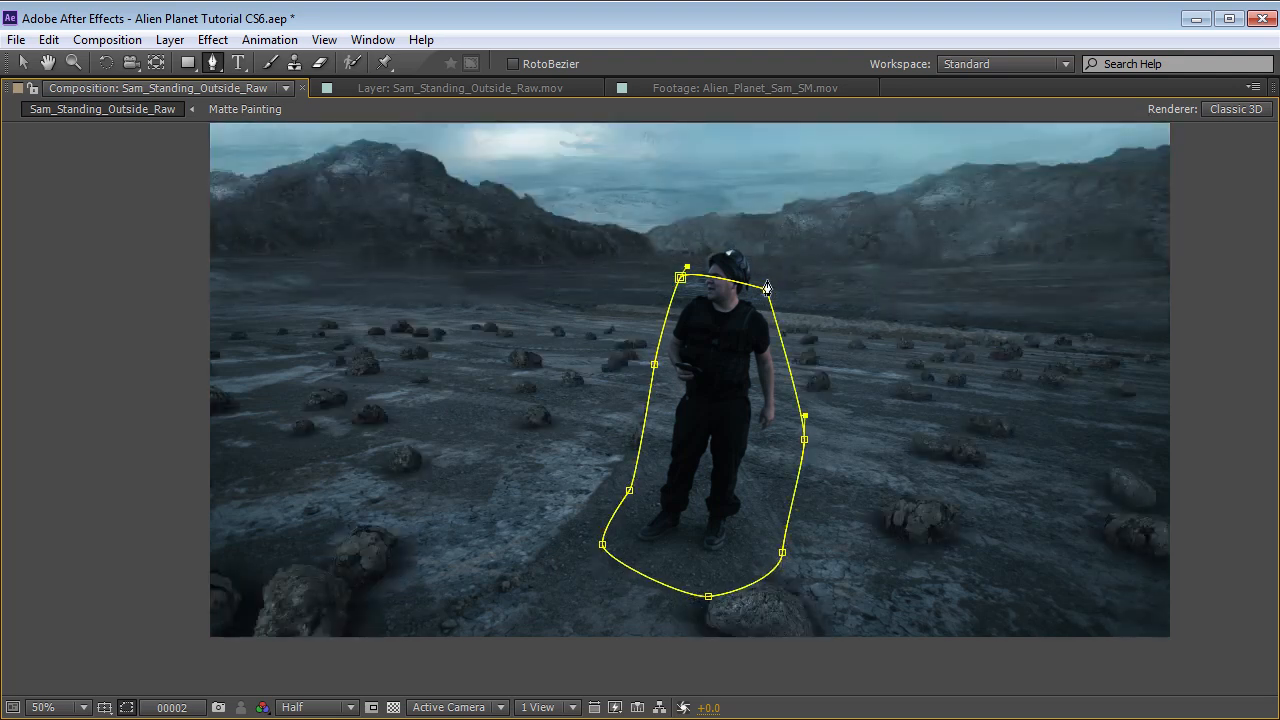
- Keyframe the Mask Path at several points through the clip, moving the mask so it follows the actor
key("grave")
key("m")
left_click(144, 516)
left_click_drag(600, 443, 725, 457)
key("v")
double_click(709, 201)
mouse_move(821, 268)
left_mouse_down()
mouse_move(796, 270)
mouse_move(823, 272)
left_mouse_up()
key("Return")
left_click(848, 445)
left_click(1022, 447)
left_click(1048, 447)
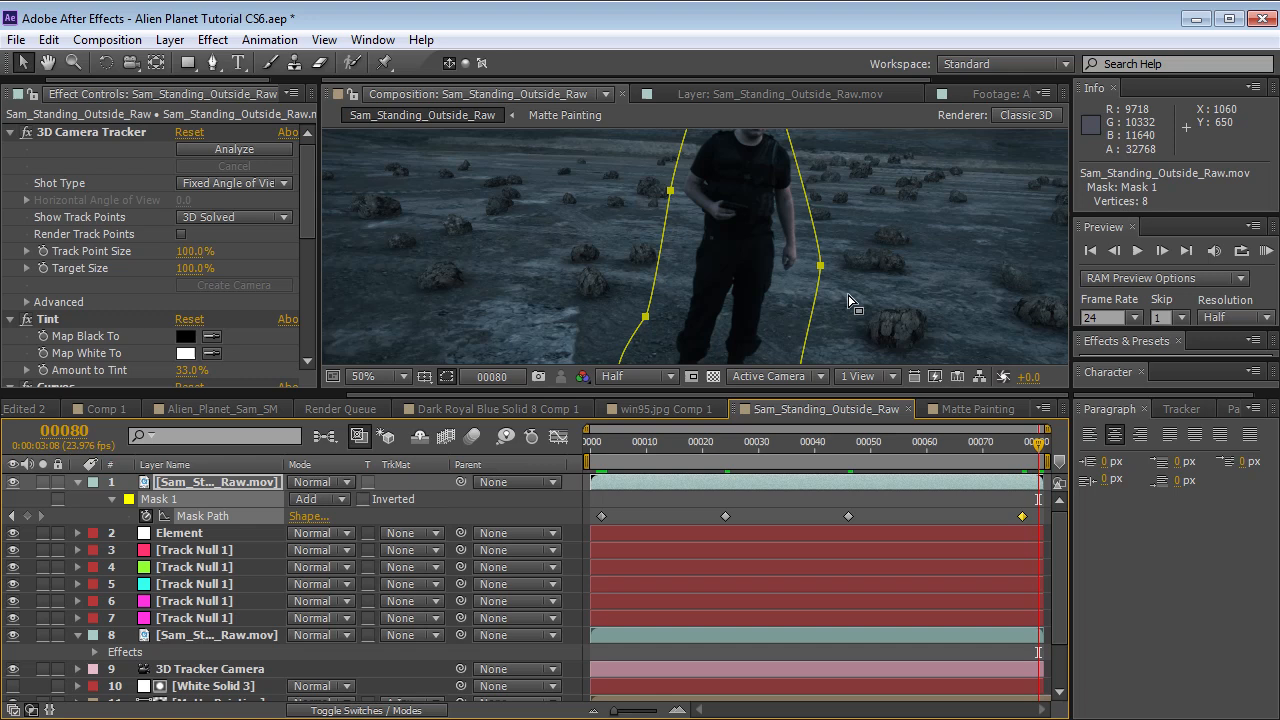
- Scrub through the whole shot to check that the mask keeps the actor in front of the rocks
left_click(908, 507)
scroll(720, 263, "down", 2)
key("space")
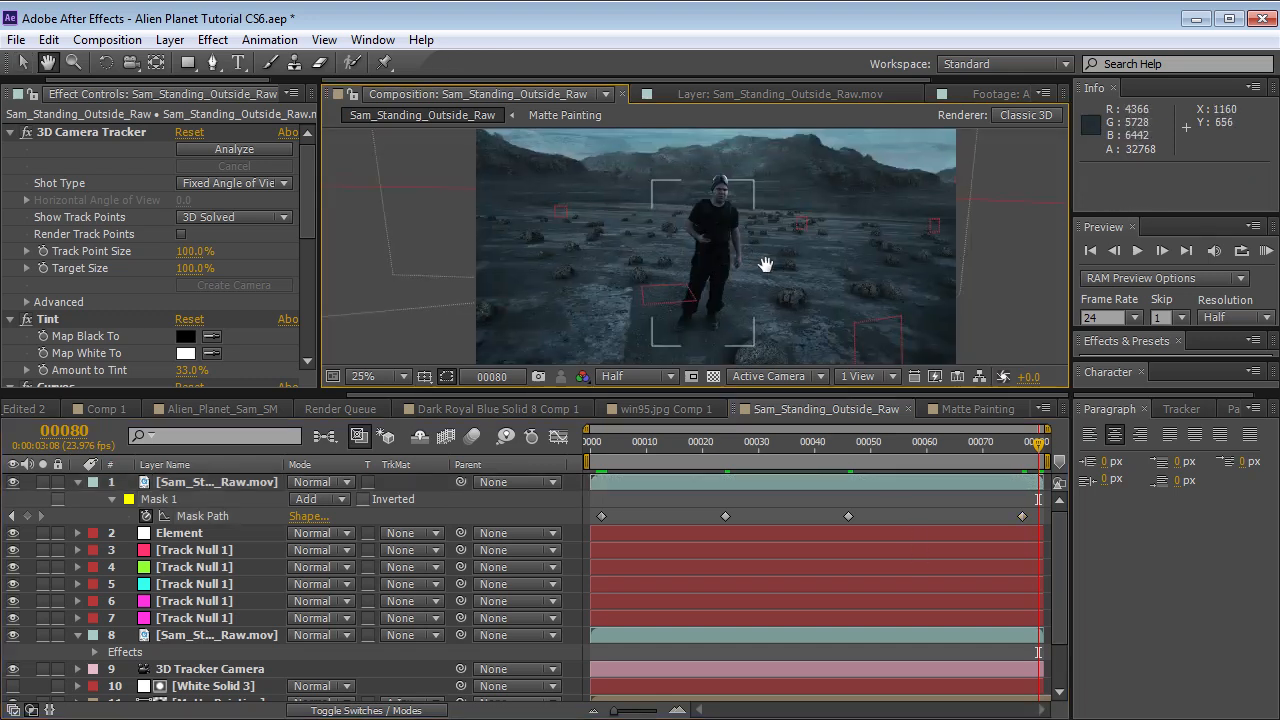
left_click(950, 443)
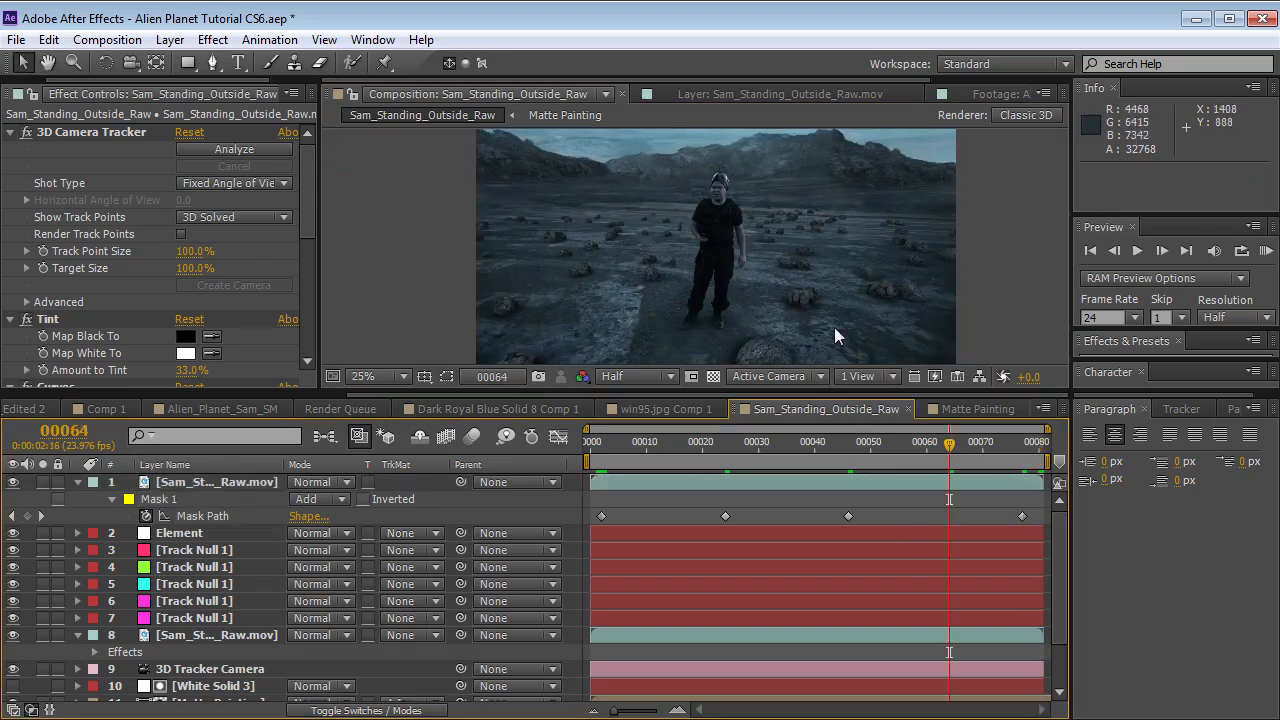
left_click_drag(822, 451, 665, 461)
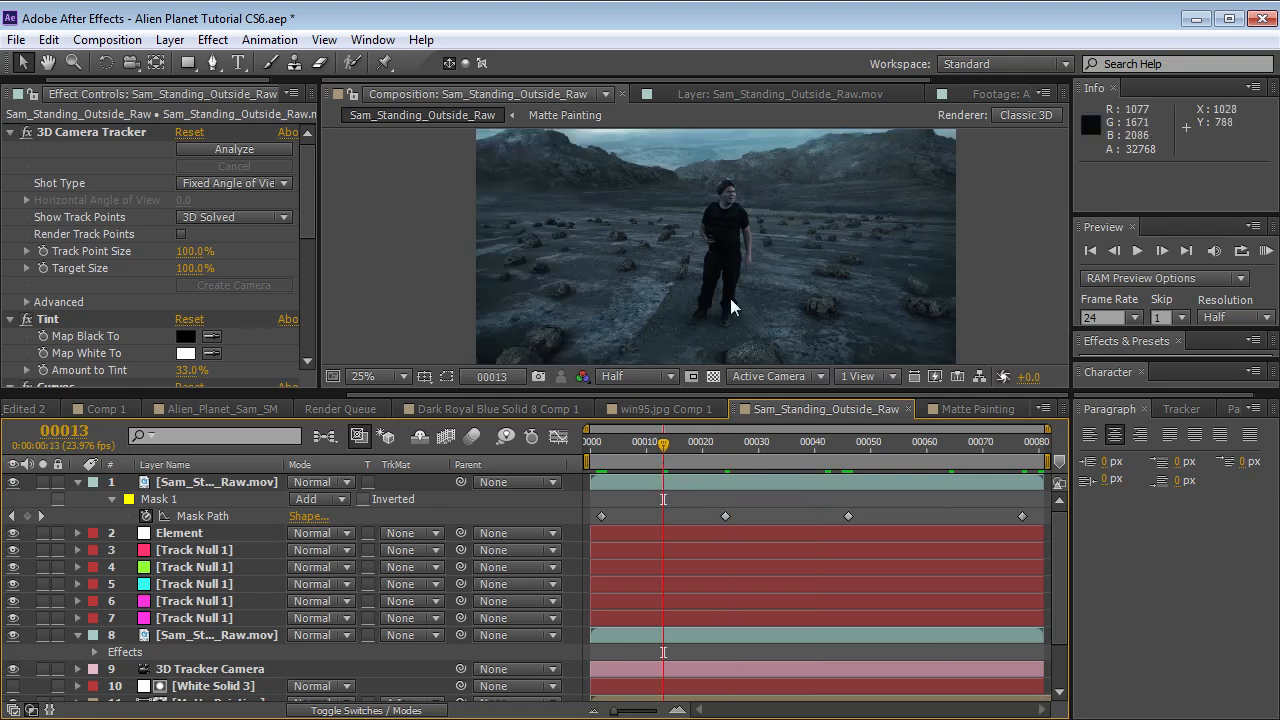
- Try larger rocks on the Element layer by setting Group 1's Particle Look Size to 3.51
left_click(198, 532)
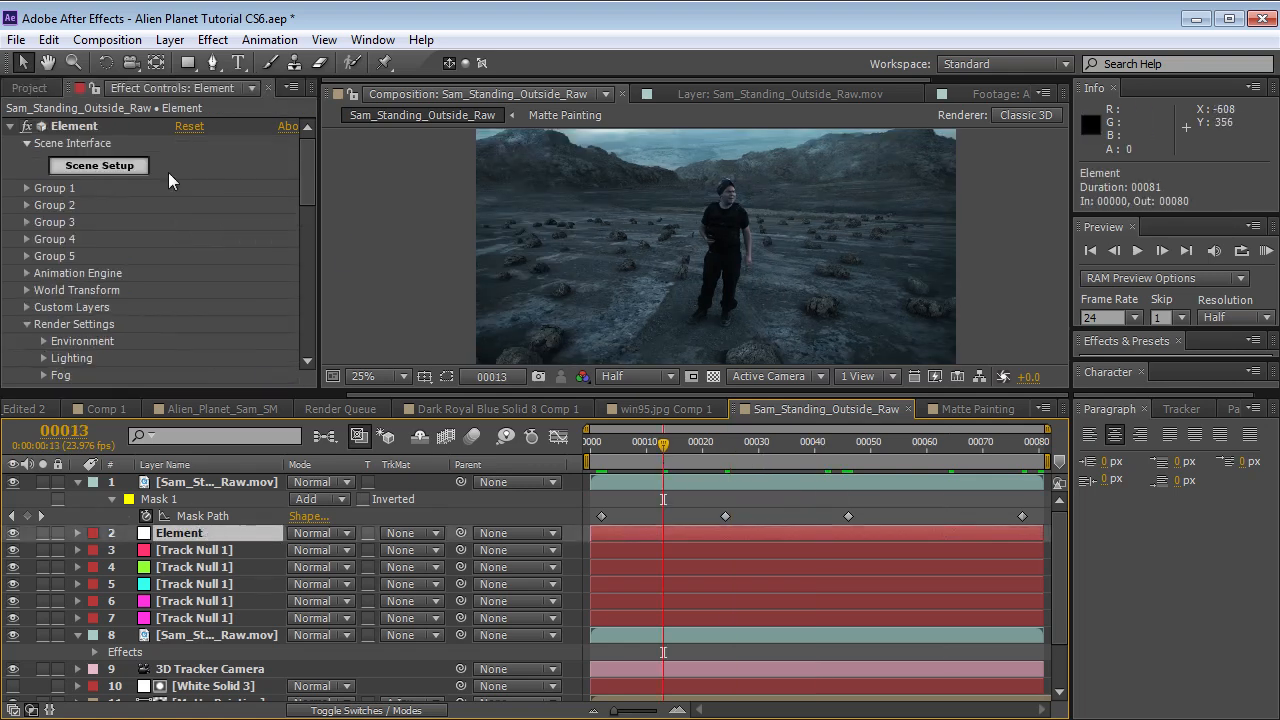
left_click(27, 188)
mouse_move(190, 180)
left_mouse_down()
mouse_move(228, 168)
mouse_move(212, 176)
left_mouse_up()
scroll(193, 163, "up", 3)
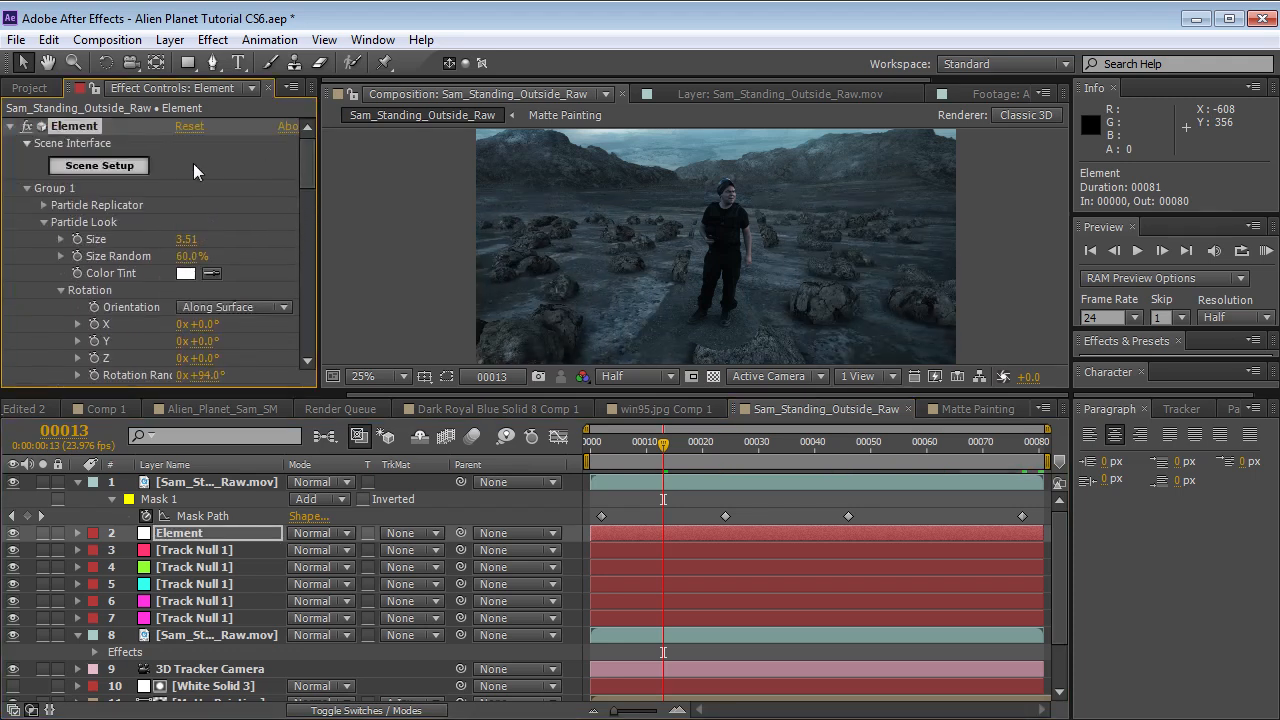
left_click(44, 205)
scroll(90, 190, "down", 2)
left_click_drag(145, 146, 45, 161)
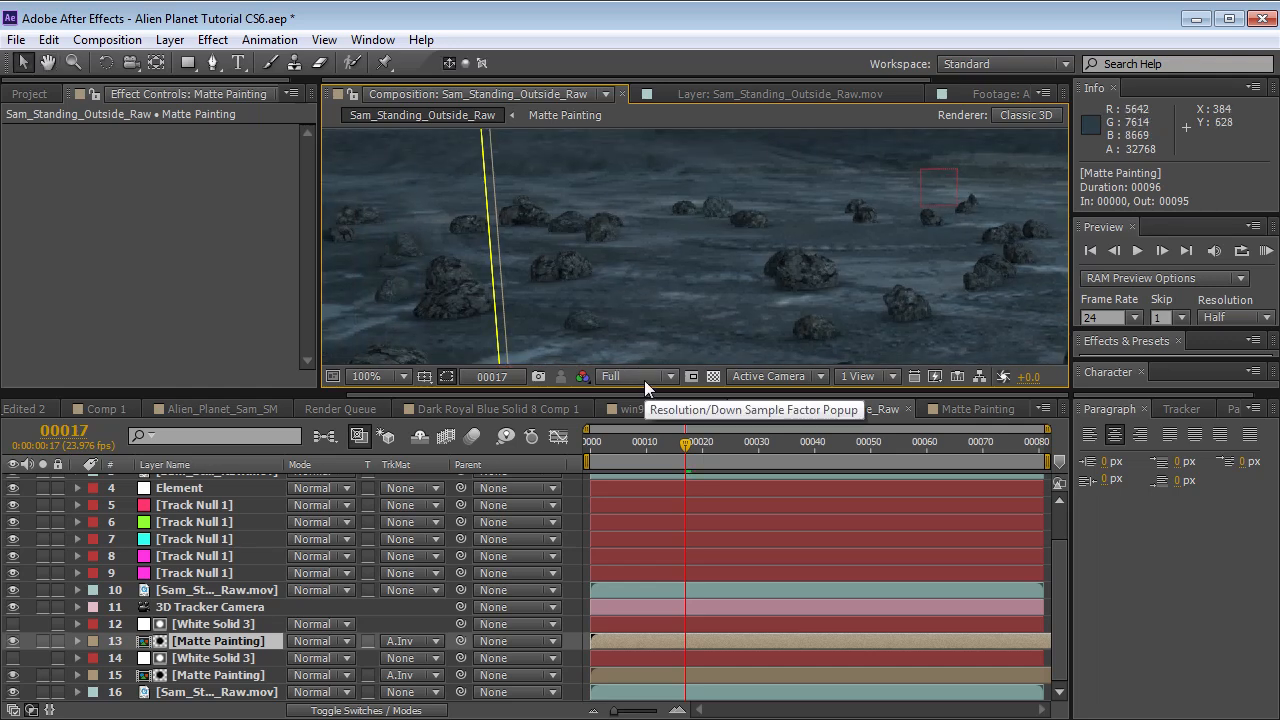
- Add a Fast Blur to the Element layer with Blurriness 1.0 and Repeat Edge Pixels enabled
key("h")
left_click_drag(657, 277, 549, 245)
key("v")
scroll(193, 522, "up", 2)
left_click(190, 532)
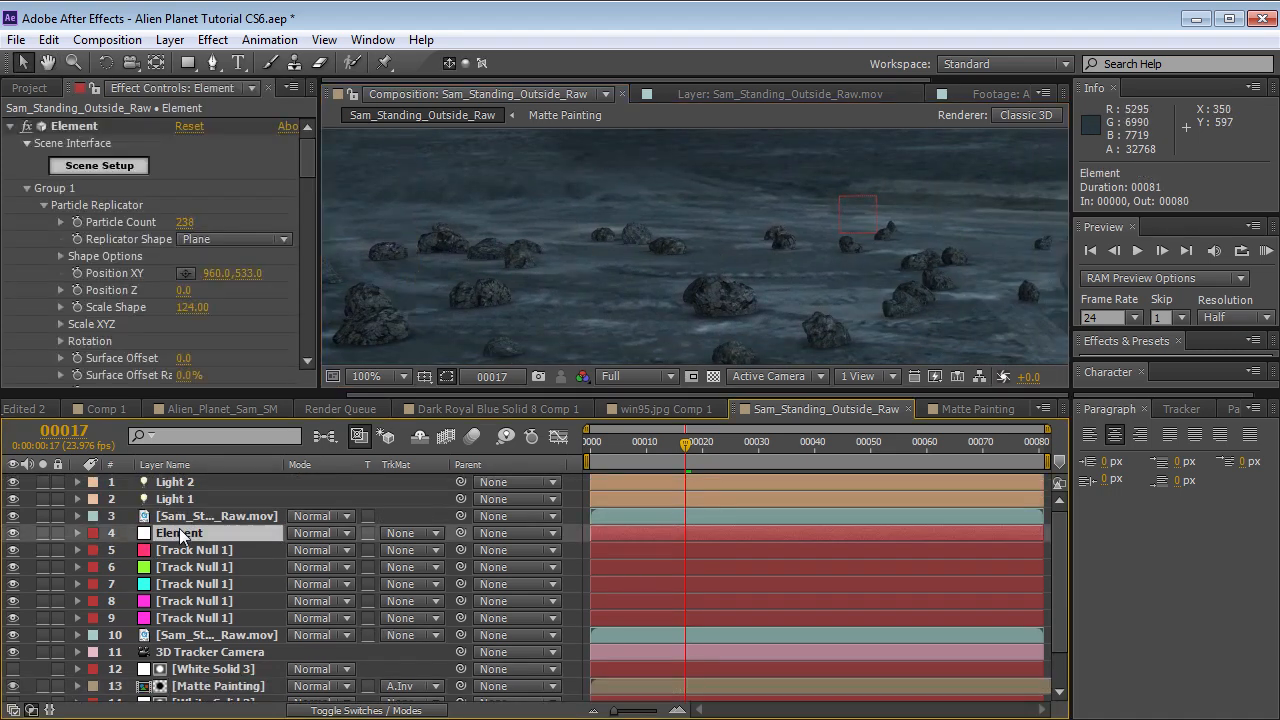
left_click(210, 40)
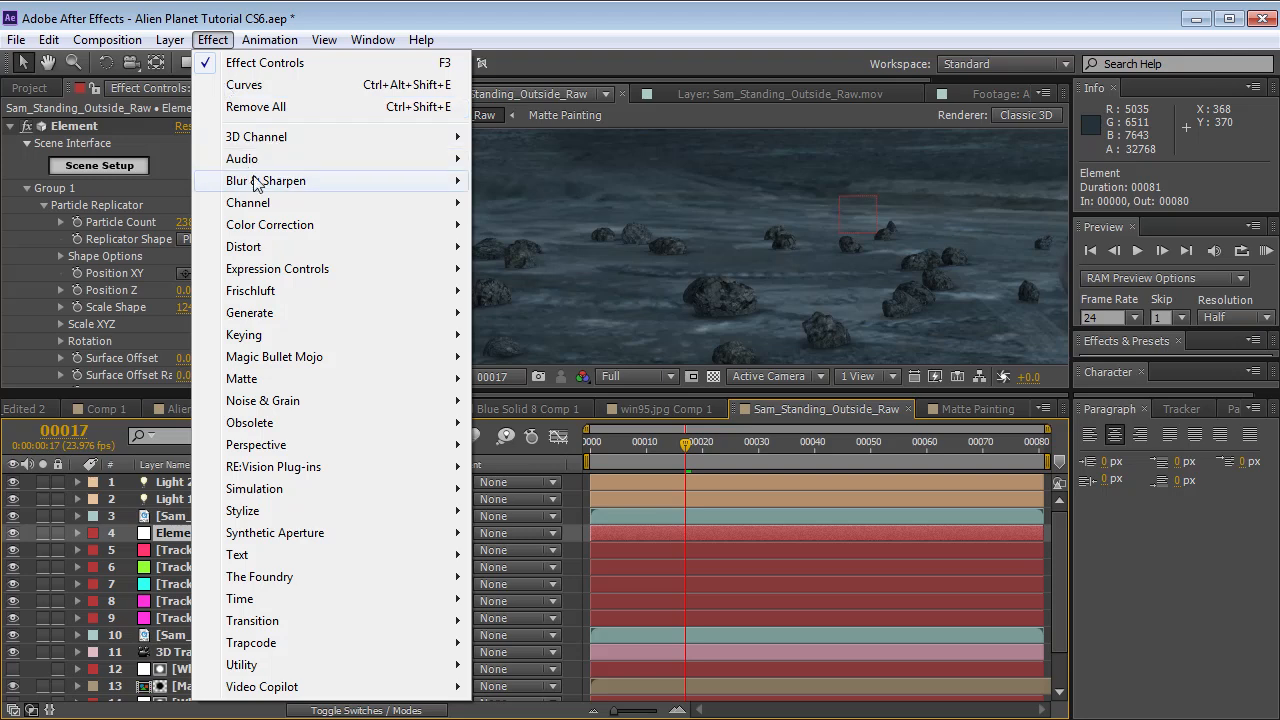
mouse_move(266, 181)
left_click(520, 403)
left_click(181, 378)
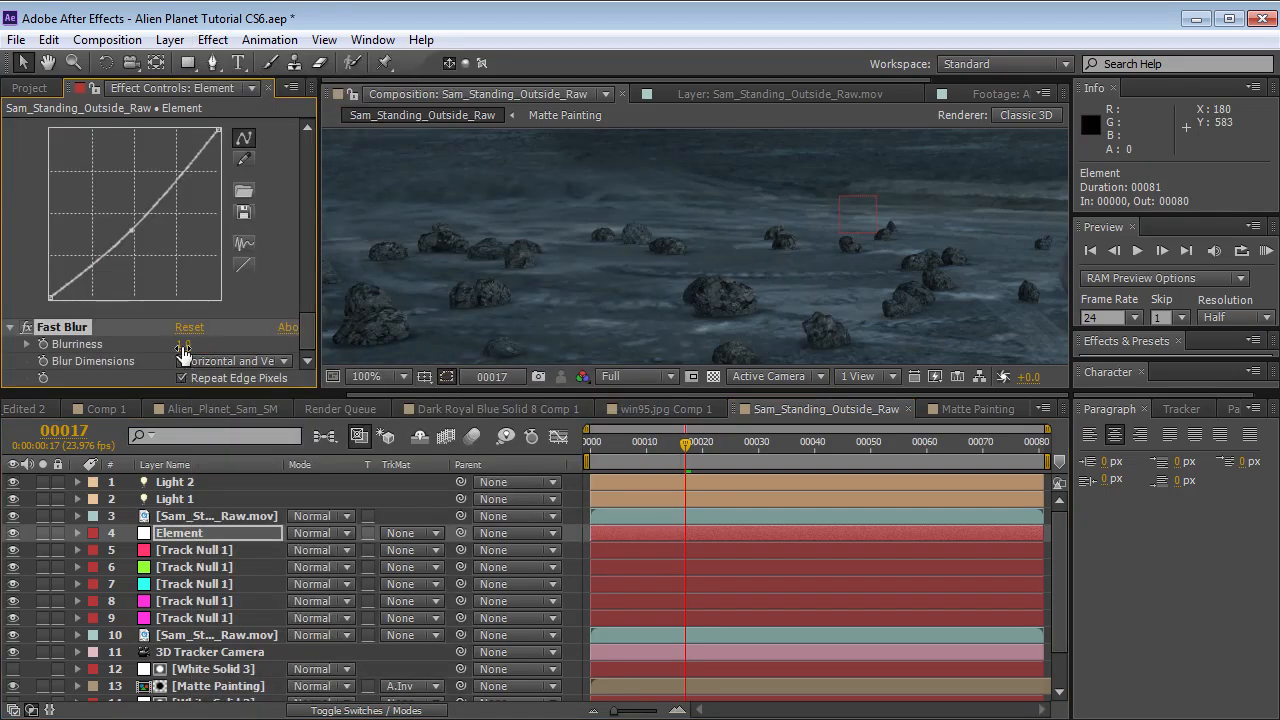
- Examine how the softened rocks blend into the ground across the frame, both up close and in the full composite
key("space")
left_click_drag(640, 308, 431, 263)
left_click_drag(820, 287, 582, 254)
left_click_drag(1000, 289, 686, 289)
left_click_drag(880, 240, 657, 294)
left_click_drag(800, 262, 780, 308)
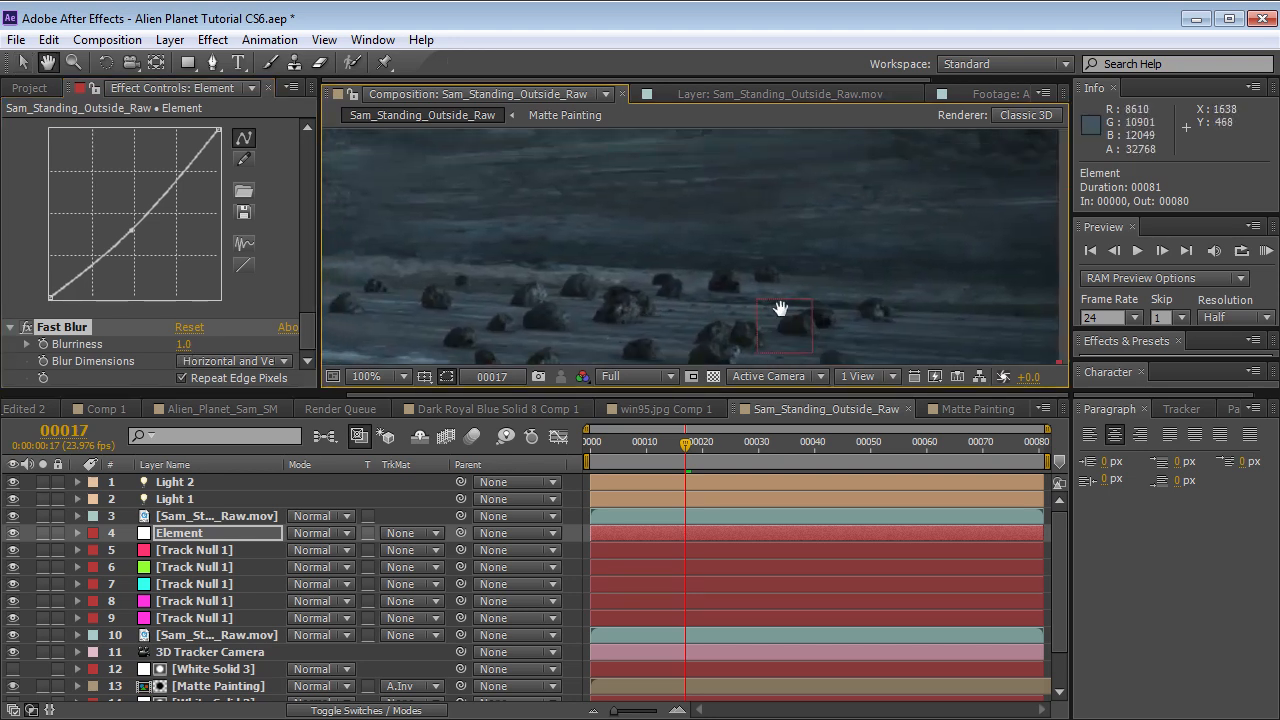
scroll(706, 243, "down", 1)
left_click_drag(675, 258, 829, 251)
left_click_drag(560, 285, 711, 244)
scroll(691, 240, "down", 1)
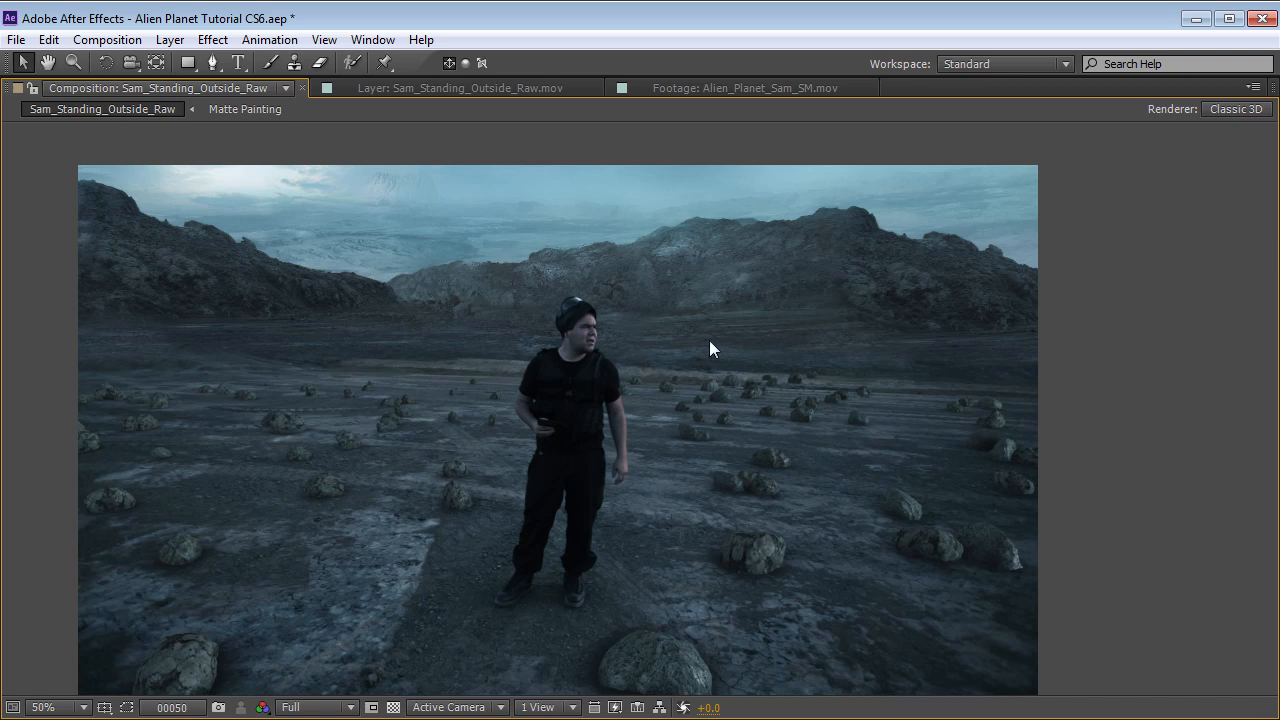
key("grave")
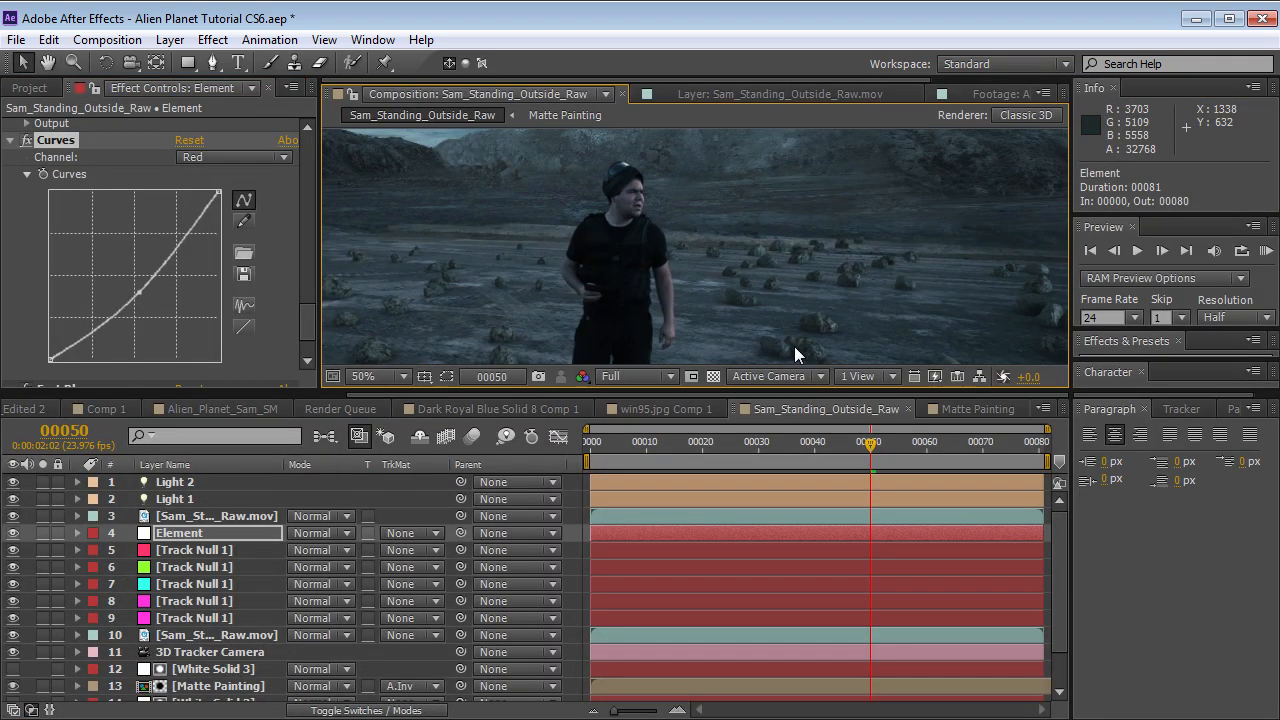
scroll(759, 262, "down", 2)
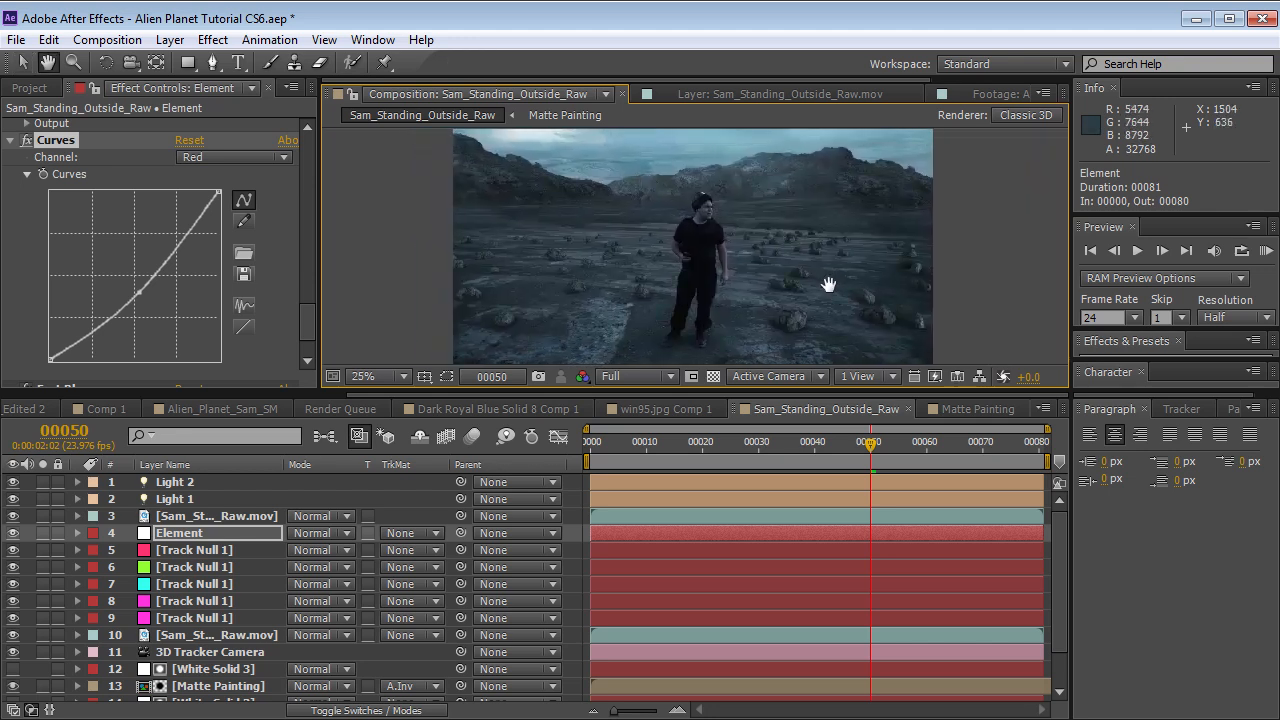